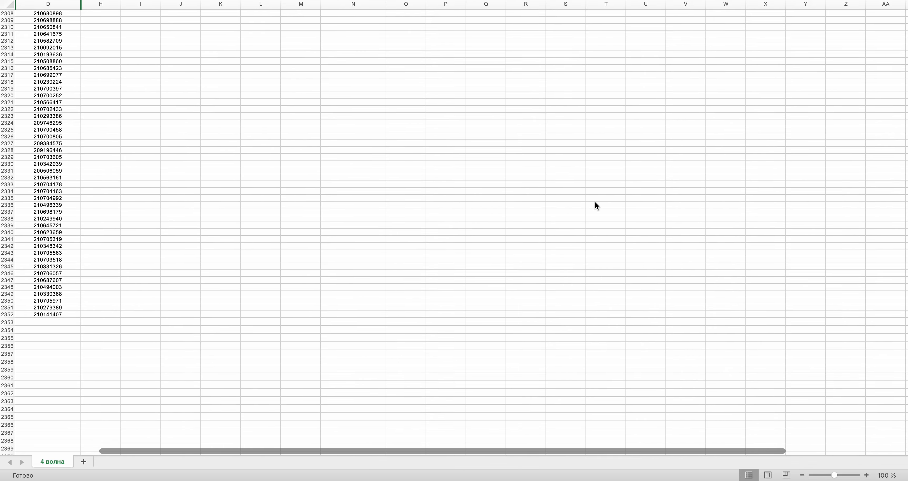
{"action": "left_click_drag", "start_coordinate": [905, 449], "coordinate": [905, 244]}
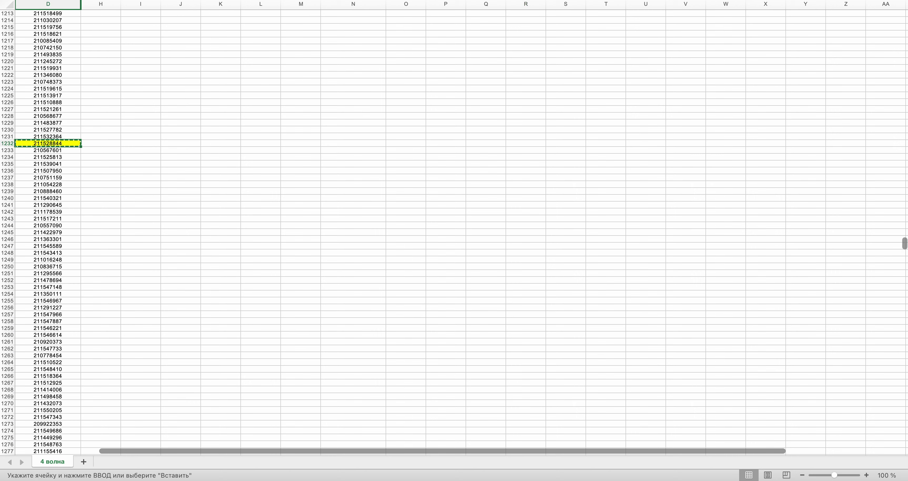
{"action": "left_click_drag", "start_coordinate": [905, 243], "coordinate": [889, 18]}
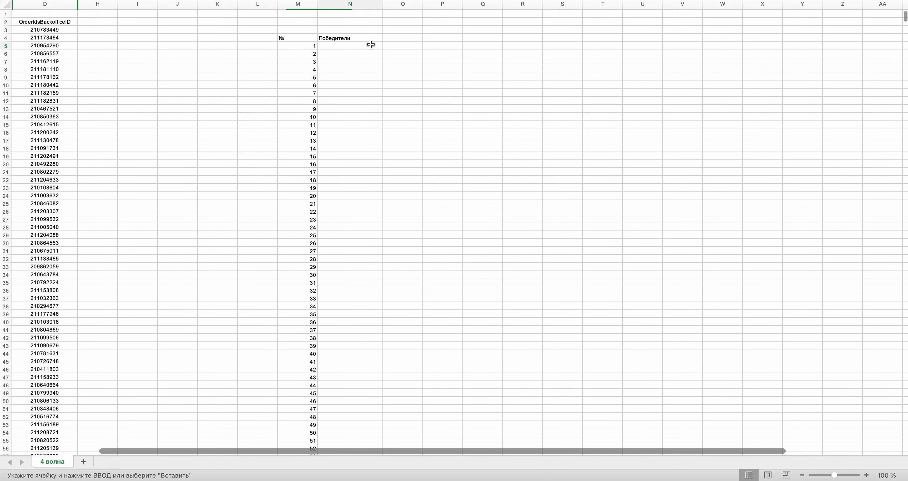
{"action": "key", "text": "ctrl+Right"}
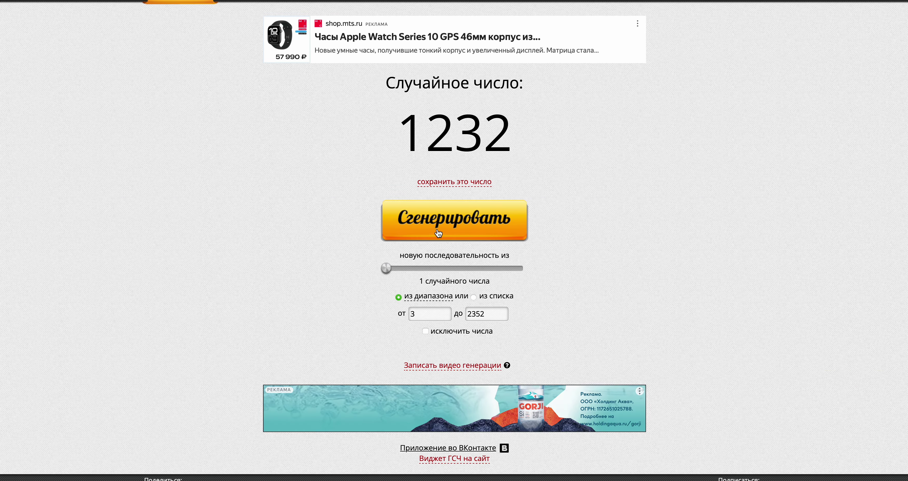
{"action": "key", "text": "ctrl+Left"}
{"action": "scroll", "coordinate": [892, 318], "scroll_direction": "down", "scroll_amount": 20}
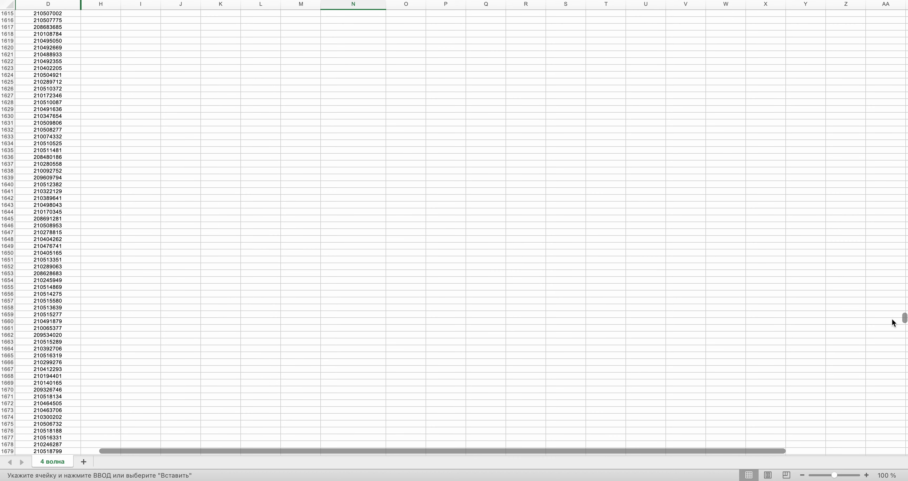
{"action": "left_click_drag", "start_coordinate": [906, 337], "coordinate": [906, 359]}
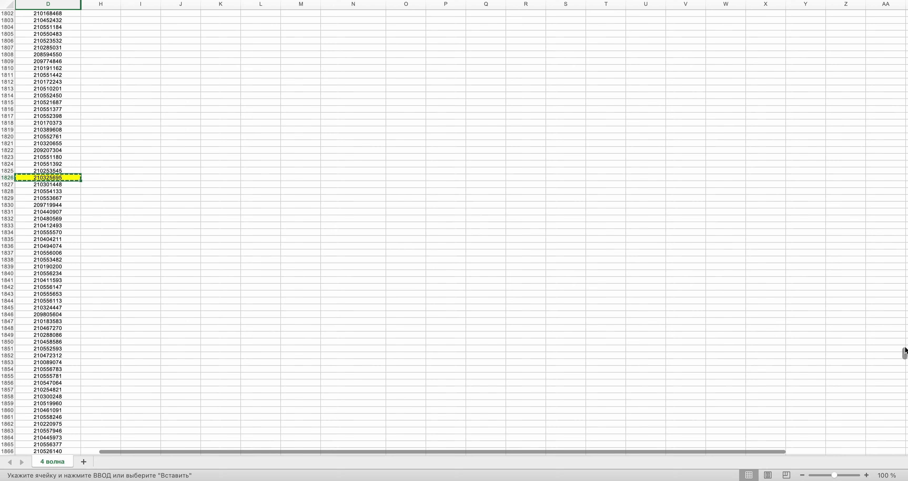
{"action": "left_click_drag", "start_coordinate": [906, 350], "coordinate": [906, 16]}
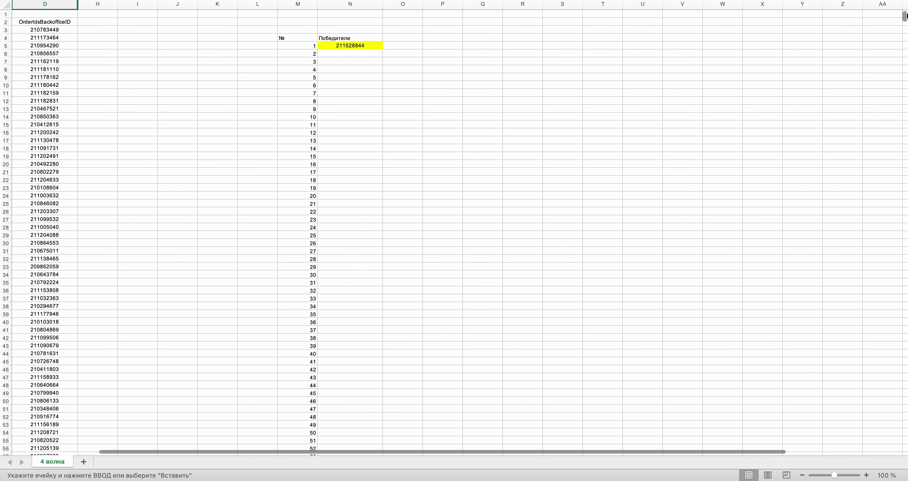
{"action": "key", "text": "ctrl+Right"}
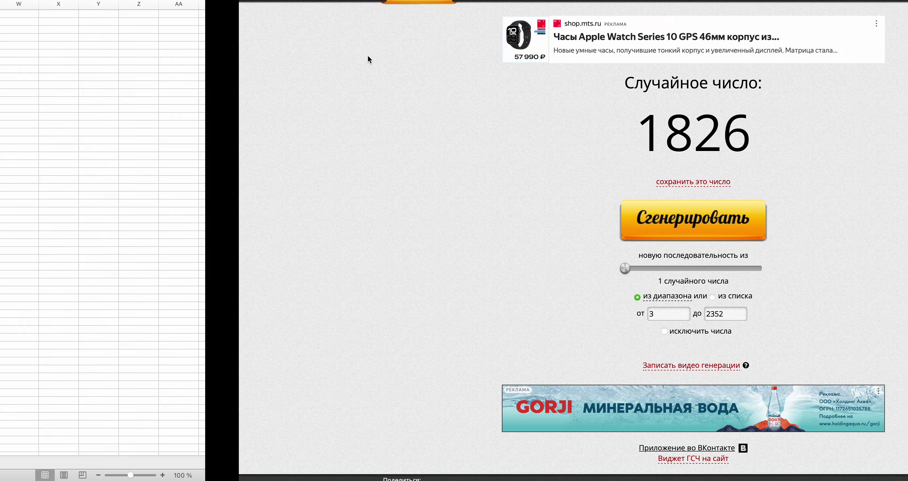
{"action": "key", "text": "ctrl+Left"}
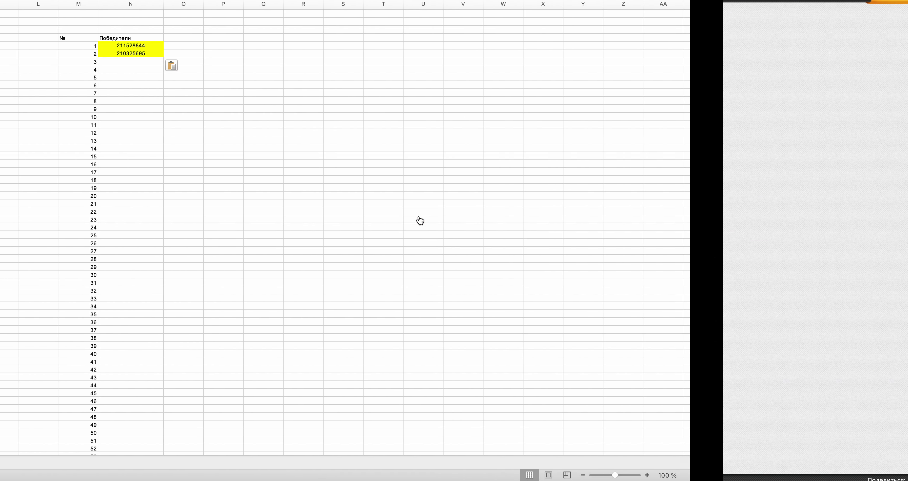
{"action": "left_click_drag", "start_coordinate": [906, 20], "coordinate": [905, 272]}
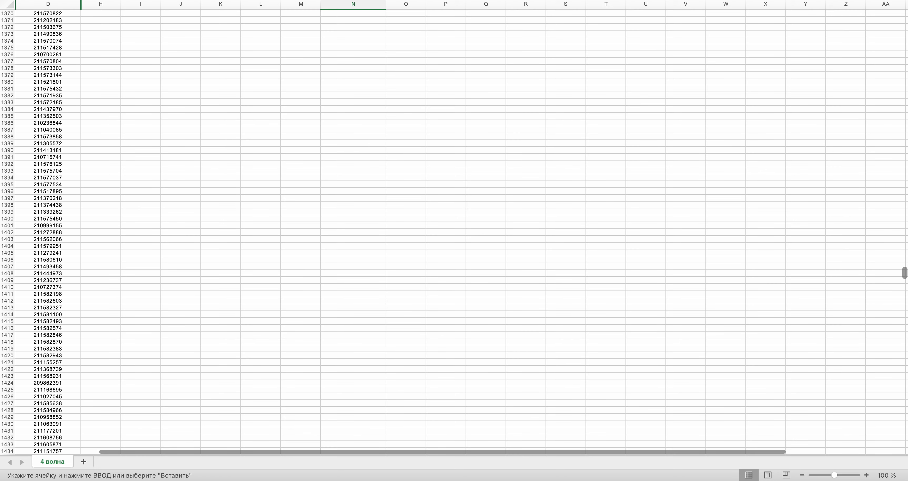
{"action": "scroll", "coordinate": [217, 354], "scroll_direction": "down", "scroll_amount": 12}
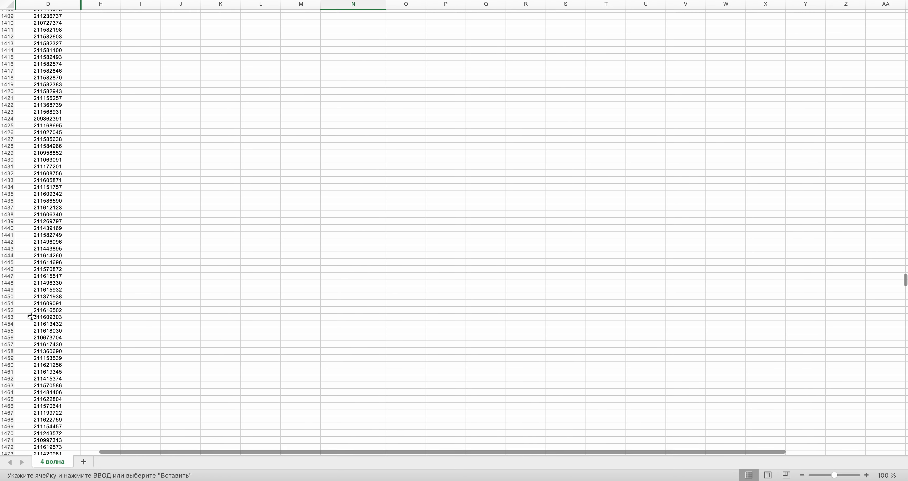
{"action": "left_click", "coordinate": [32, 316]}
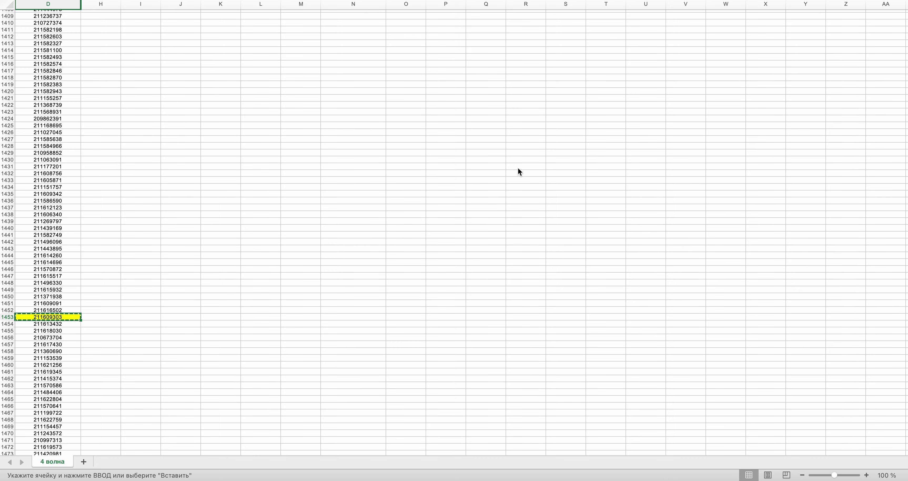
{"action": "left_click_drag", "start_coordinate": [905, 278], "coordinate": [905, 16]}
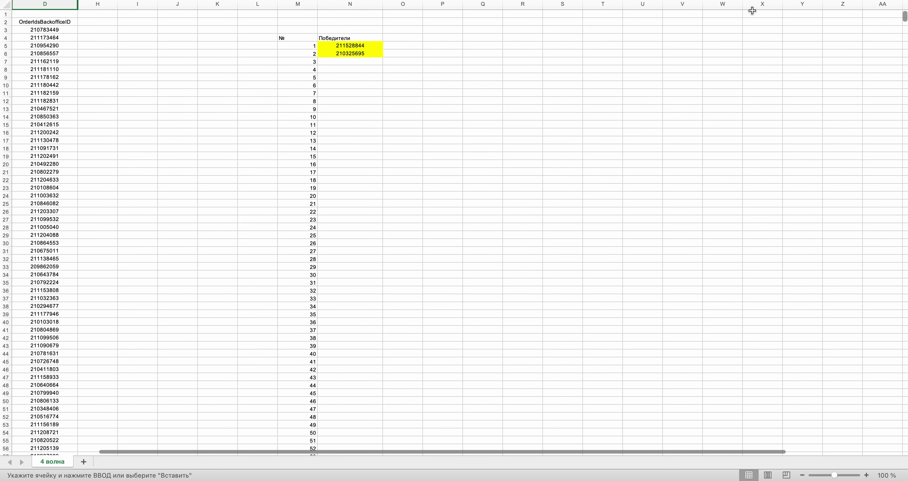
{"action": "key", "text": "super+v"}
{"action": "key", "text": "ctrl+Right"}
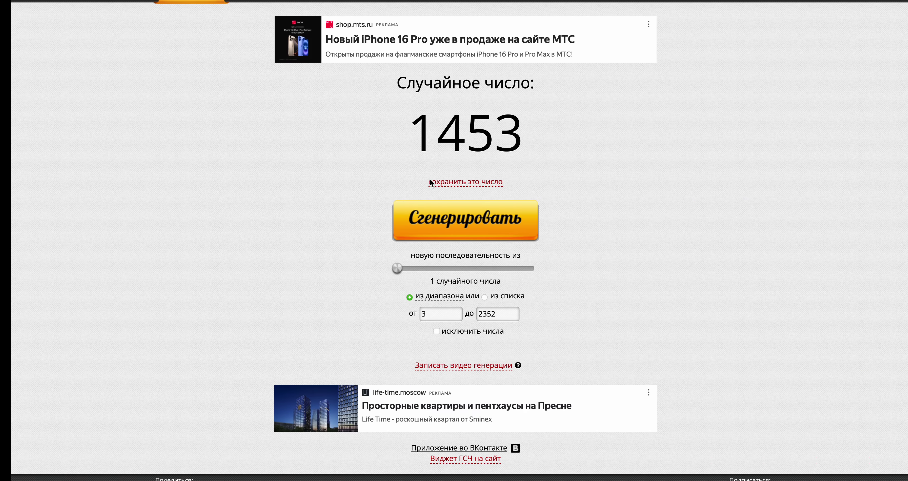
{"action": "left_click", "coordinate": [439, 227]}
{"action": "key", "text": "ctrl+Left"}
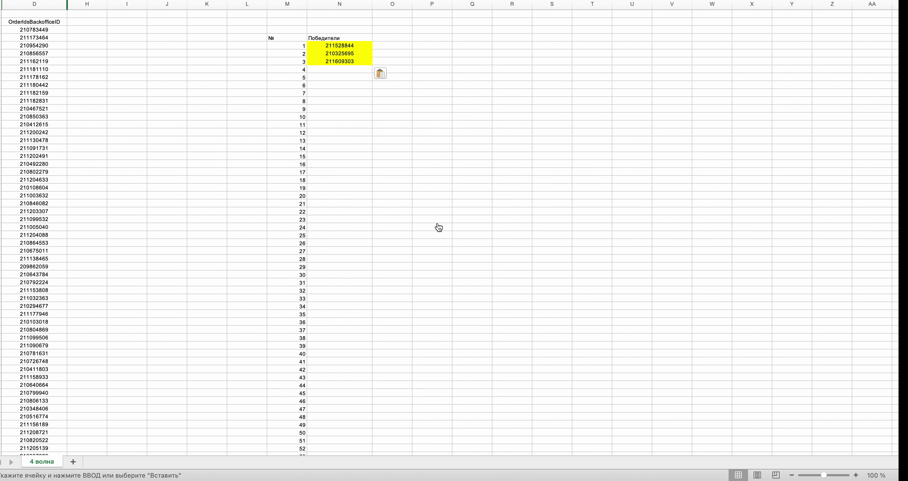
{"action": "scroll", "coordinate": [439, 227], "scroll_direction": "down", "scroll_amount": 20}
{"action": "scroll", "coordinate": [438, 224], "scroll_direction": "down", "scroll_amount": 6}
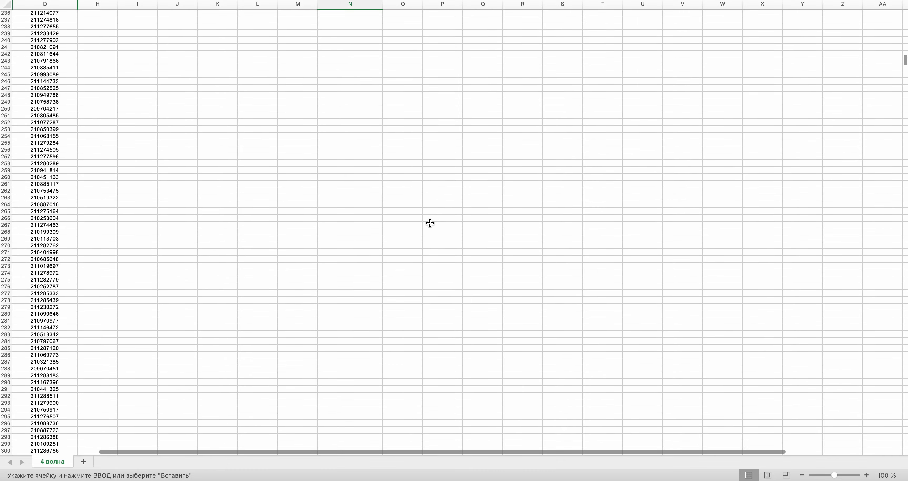
{"action": "left_click", "coordinate": [48, 238]}
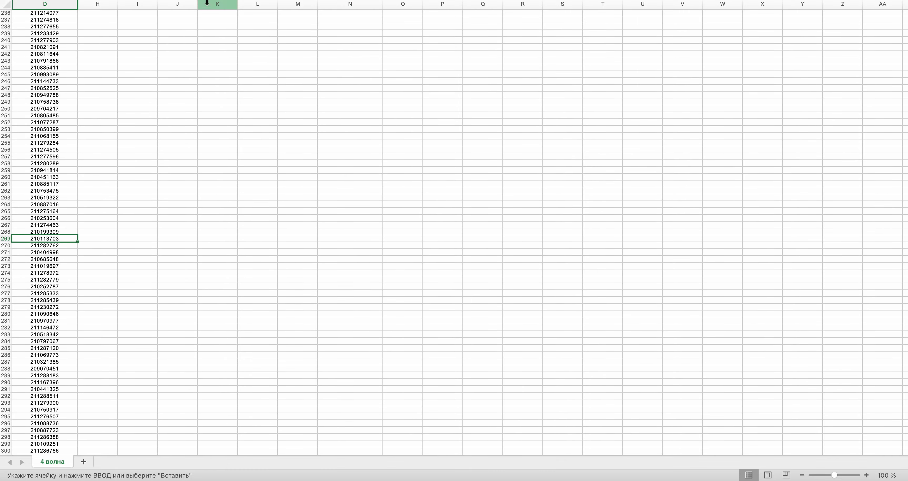
{"action": "key", "text": "super+c"}
{"action": "scroll", "coordinate": [225, 236], "scroll_direction": "up", "scroll_amount": 20}
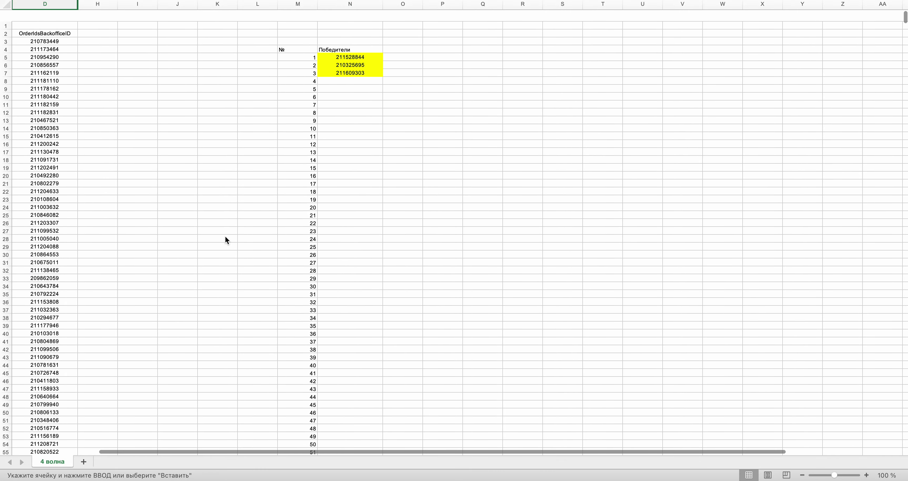
{"action": "key", "text": "ctrl+Right"}
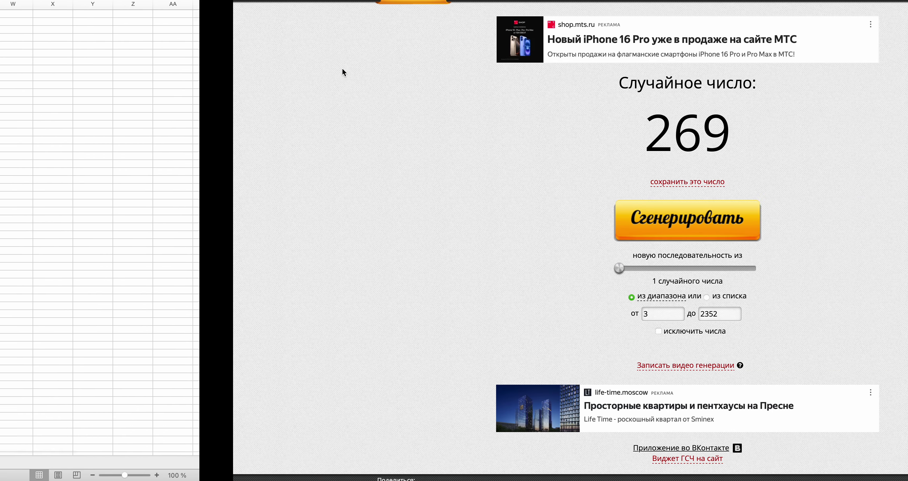
{"action": "left_click", "coordinate": [434, 229]}
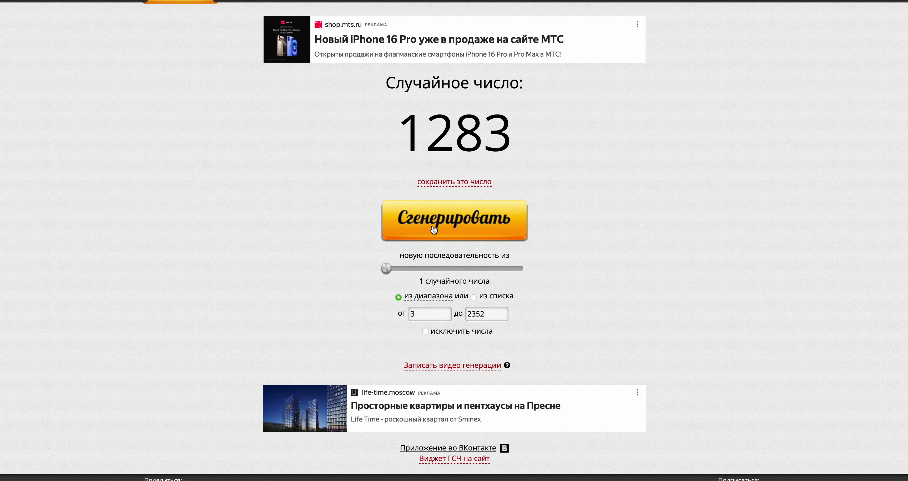
{"action": "key", "text": "ctrl+Left"}
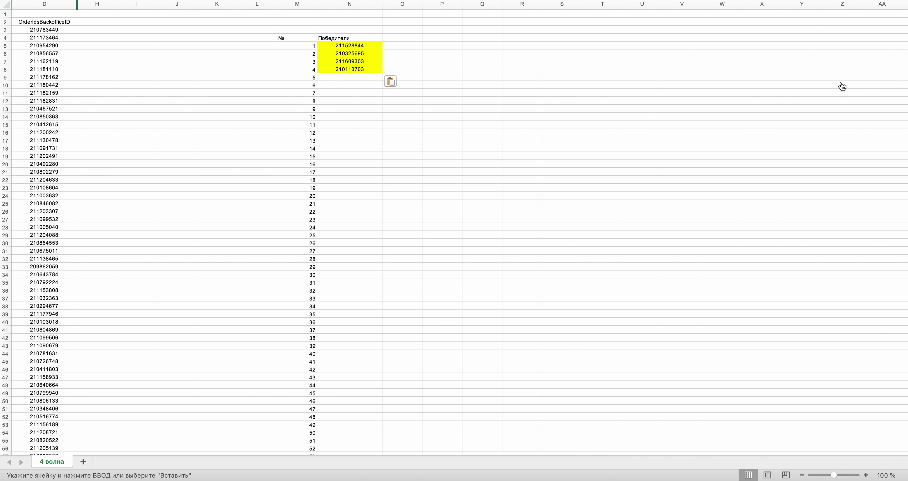
{"action": "left_click_drag", "start_coordinate": [906, 19], "coordinate": [903, 254]}
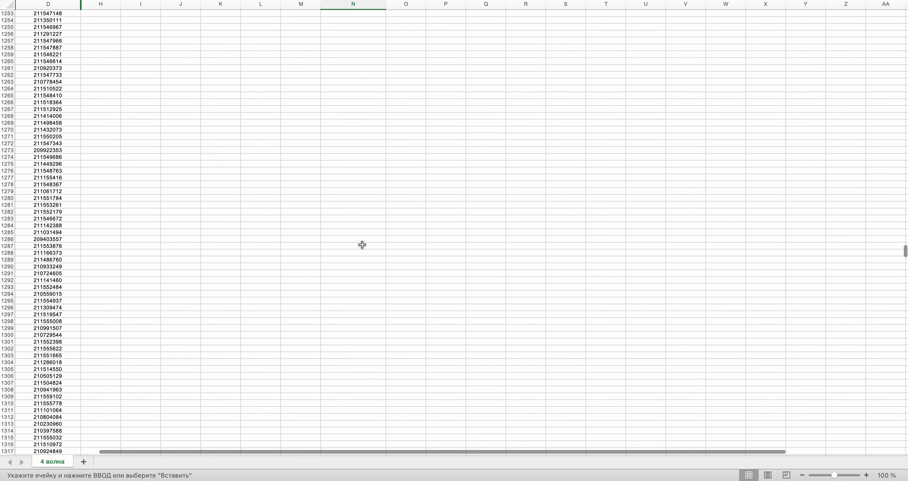
- Put the order from row 1283 into N9 as winner 5, then draw the next row number
{"action": "left_click", "coordinate": [30, 219]}
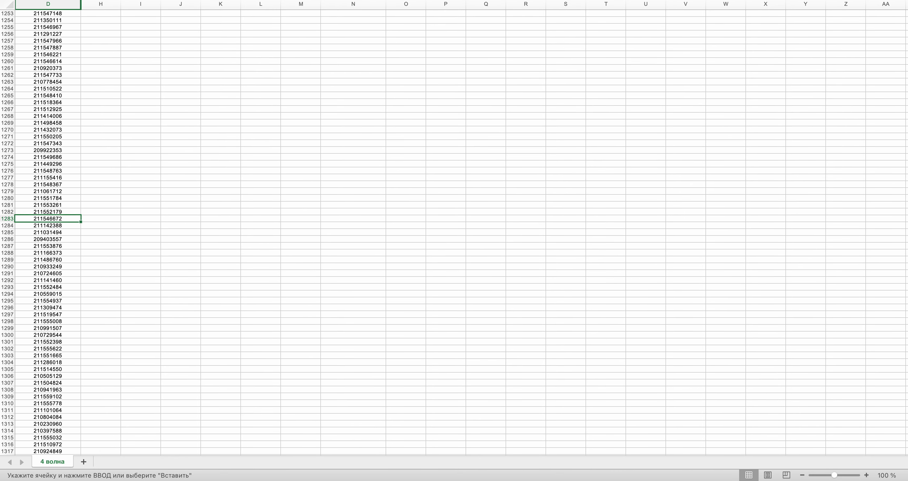
{"action": "scroll", "coordinate": [481, 248], "scroll_direction": "up", "scroll_amount": 20}
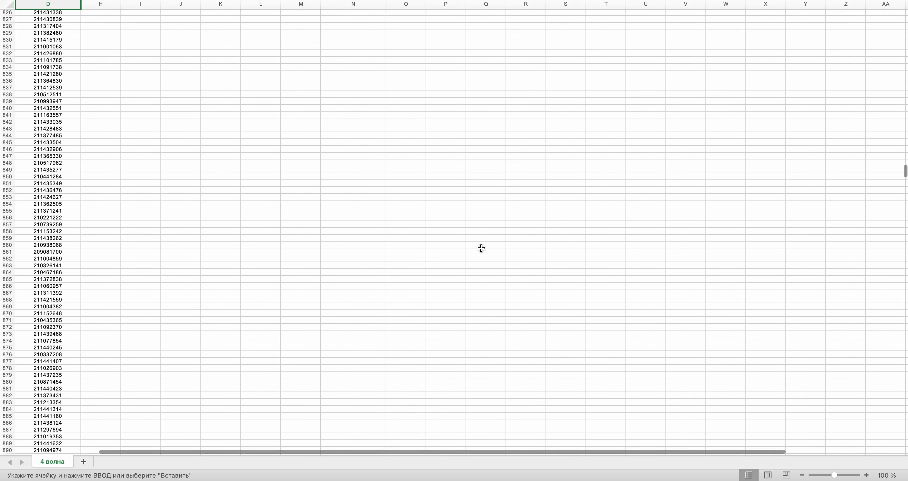
{"action": "scroll", "coordinate": [481, 248], "scroll_direction": "up", "scroll_amount": 15}
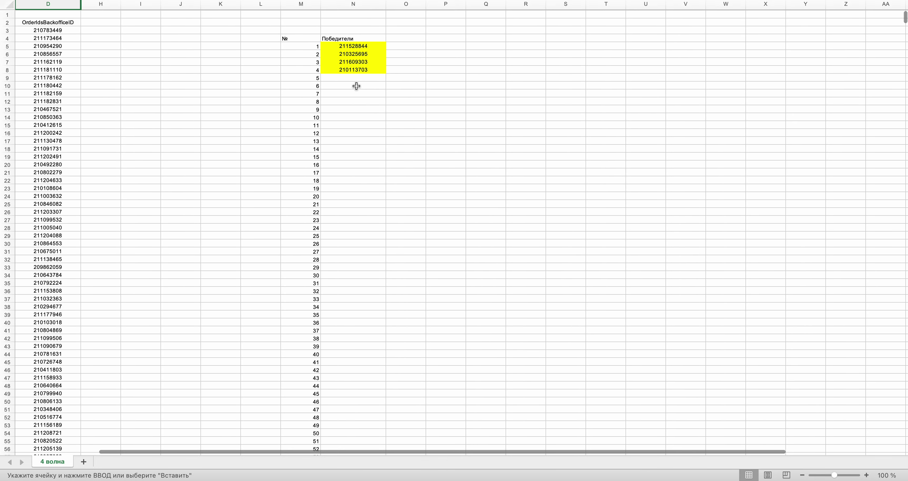
{"action": "left_click", "coordinate": [352, 77]}
{"action": "key", "text": "ctrl+Right"}
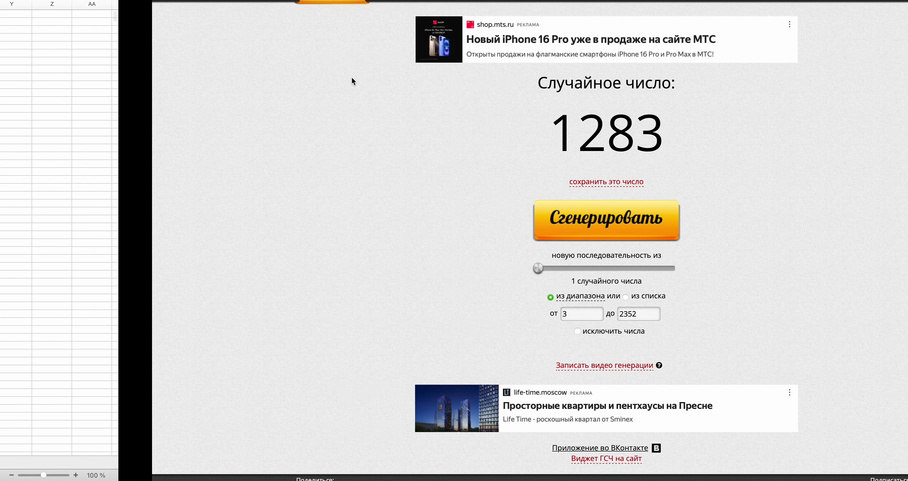
{"action": "left_click", "coordinate": [436, 218]}
{"action": "key", "text": "ctrl+Left"}
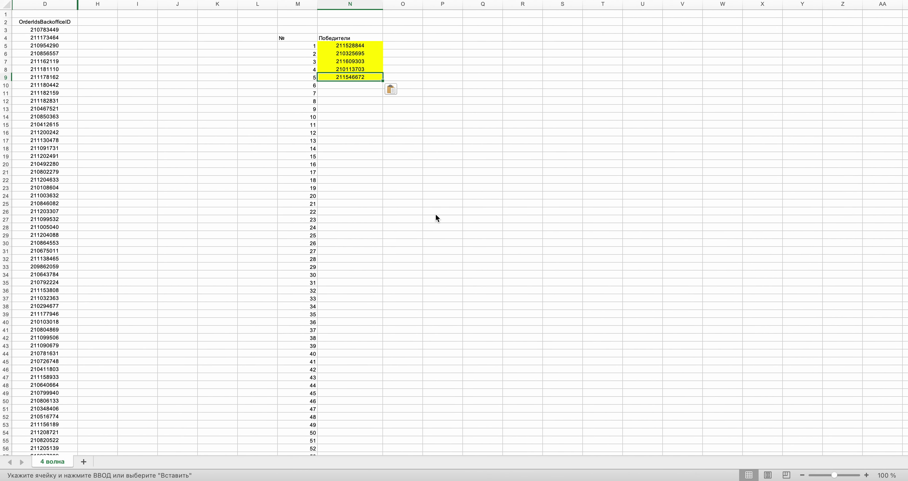
{"action": "scroll", "coordinate": [436, 216], "scroll_direction": "down", "scroll_amount": 16}
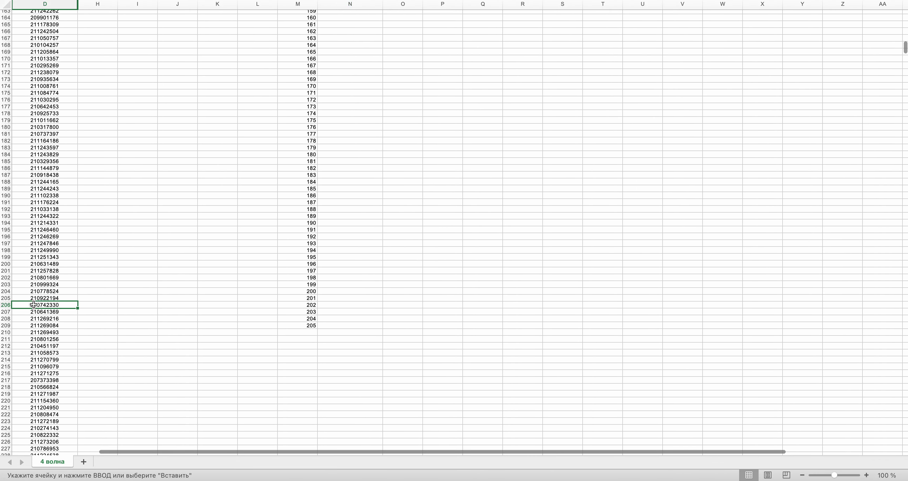
{"action": "scroll", "coordinate": [271, 170], "scroll_direction": "up", "scroll_amount": 16}
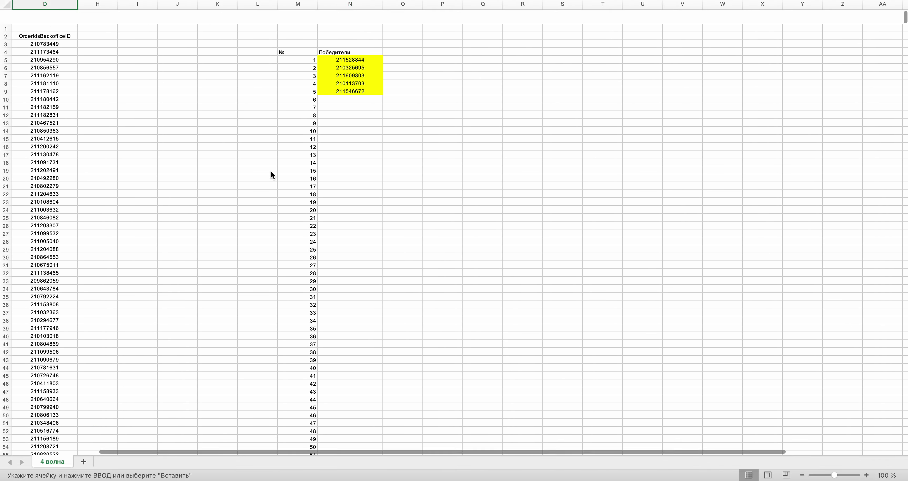
{"action": "key", "text": "ctrl+Right"}
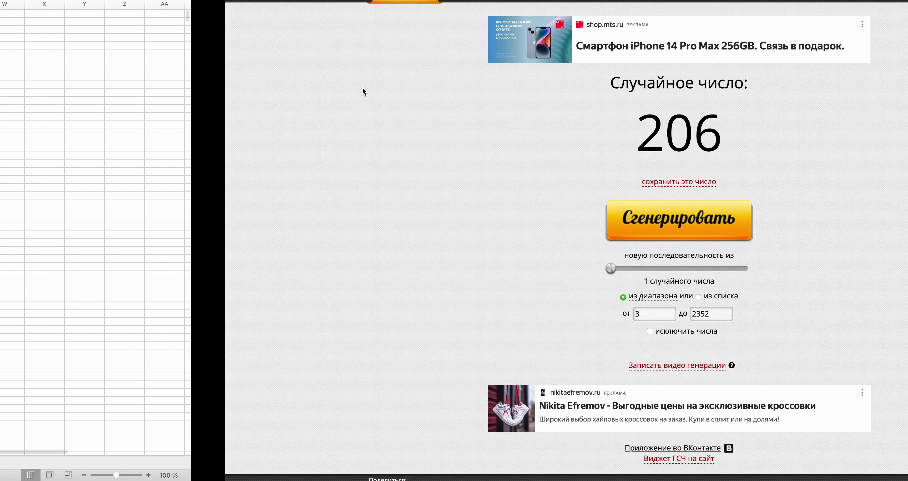
{"action": "left_click", "coordinate": [451, 230]}
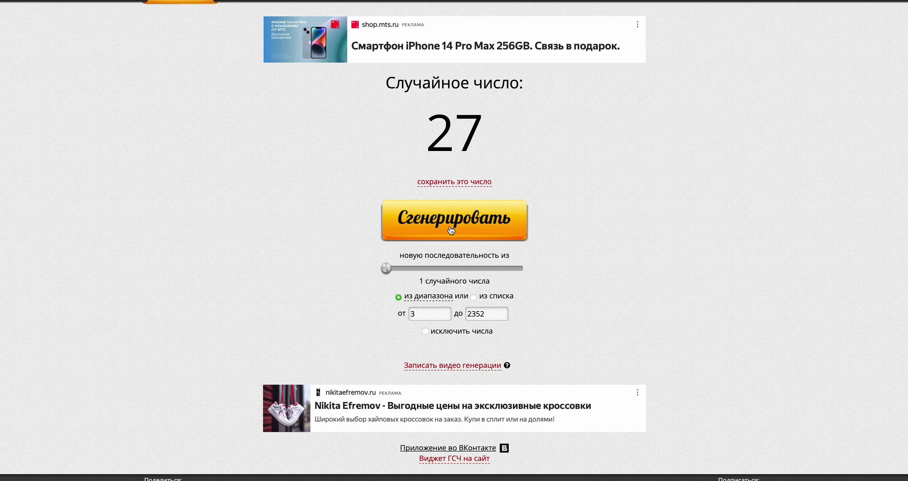
{"action": "key", "text": "ctrl+Left"}
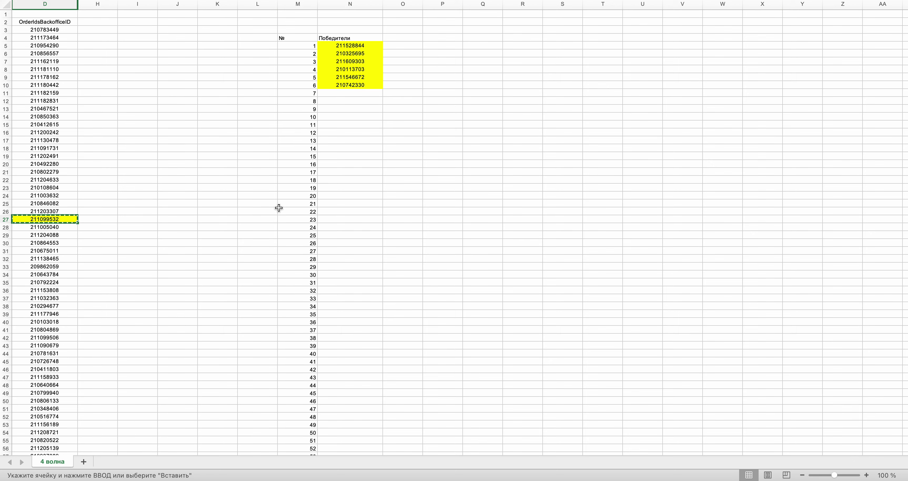
{"action": "key", "text": "ctrl+v"}
{"action": "key", "text": "ctrl+Right"}
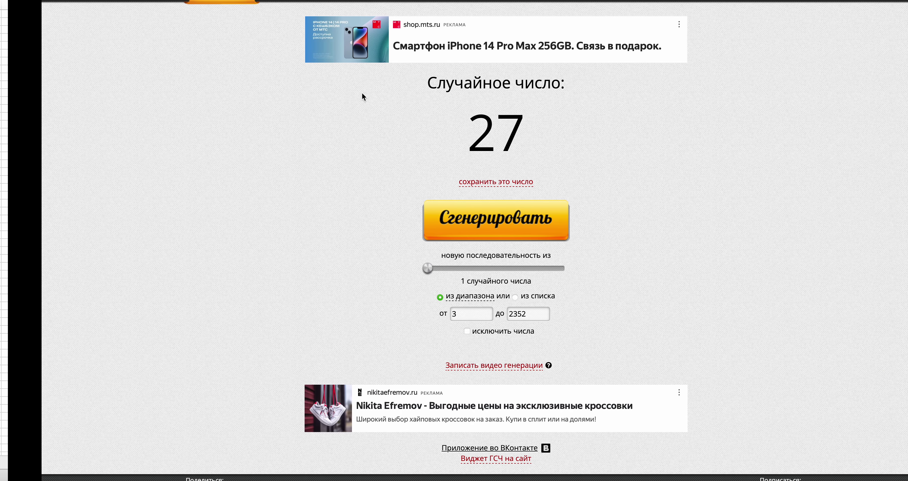
{"action": "left_click", "coordinate": [457, 226]}
{"action": "key", "text": "ctrl+Left"}
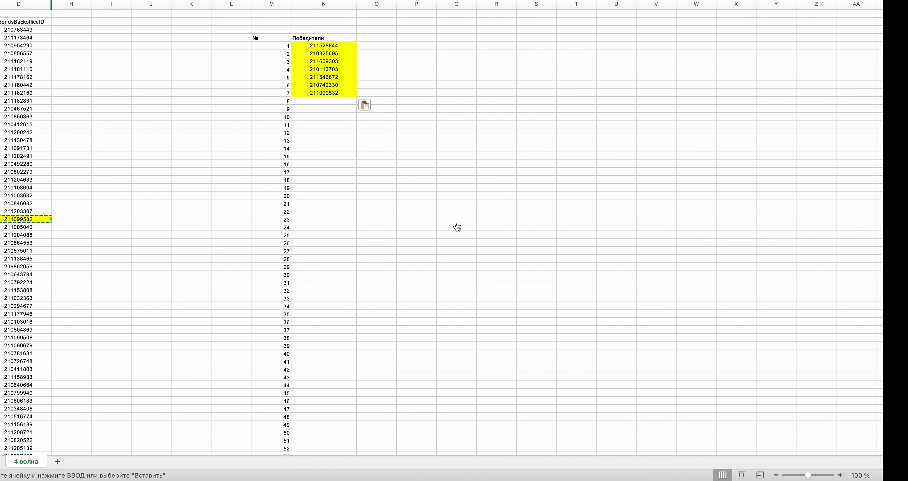
{"action": "left_click_drag", "start_coordinate": [905, 18], "coordinate": [905, 325]}
{"action": "scroll", "coordinate": [130, 357], "scroll_direction": "down", "scroll_amount": 4}
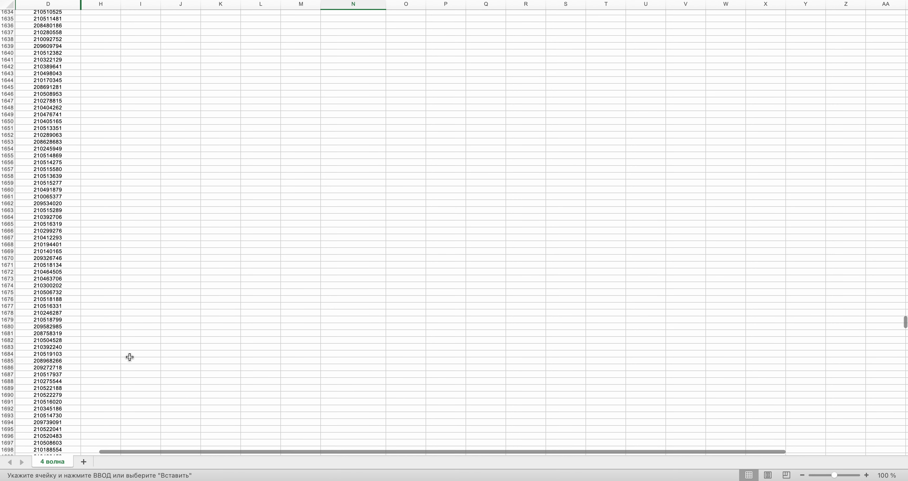
{"action": "left_click", "coordinate": [41, 377]}
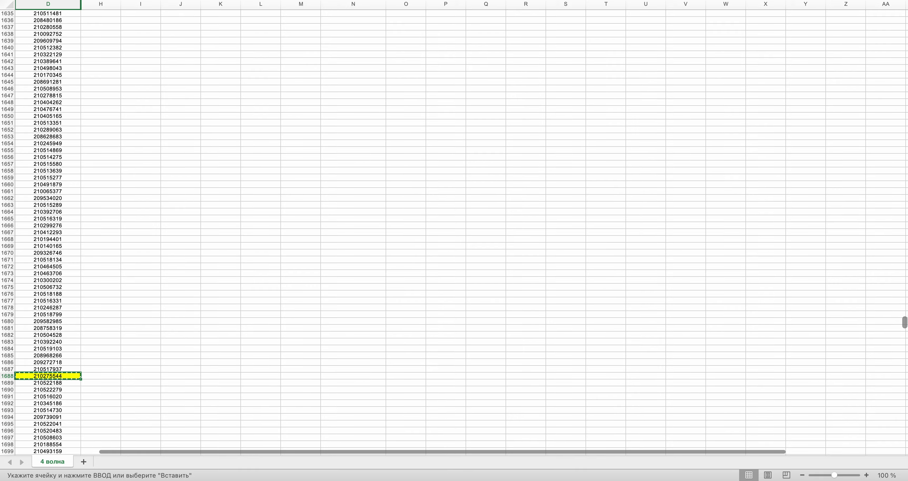
{"action": "scroll", "coordinate": [828, 109], "scroll_direction": "up", "scroll_amount": 20}
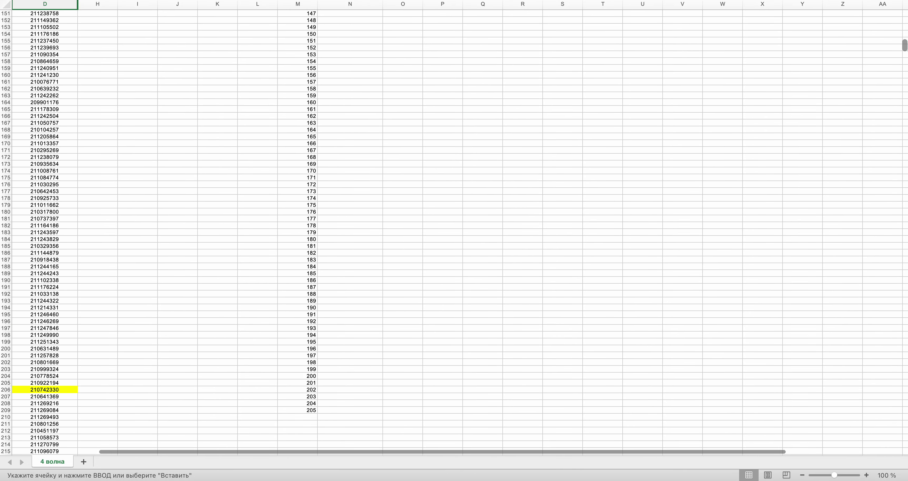
{"action": "scroll", "coordinate": [600, 176], "scroll_direction": "up", "scroll_amount": 20}
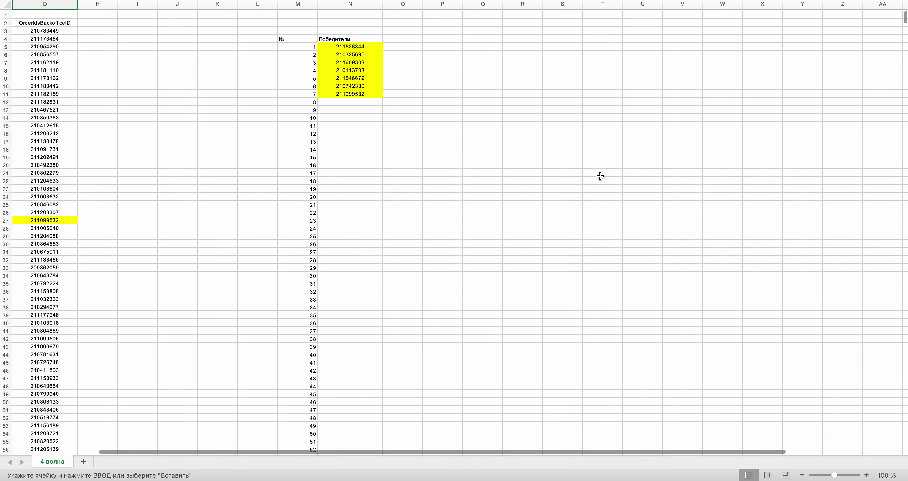
{"action": "key", "text": "ctrl+Right"}
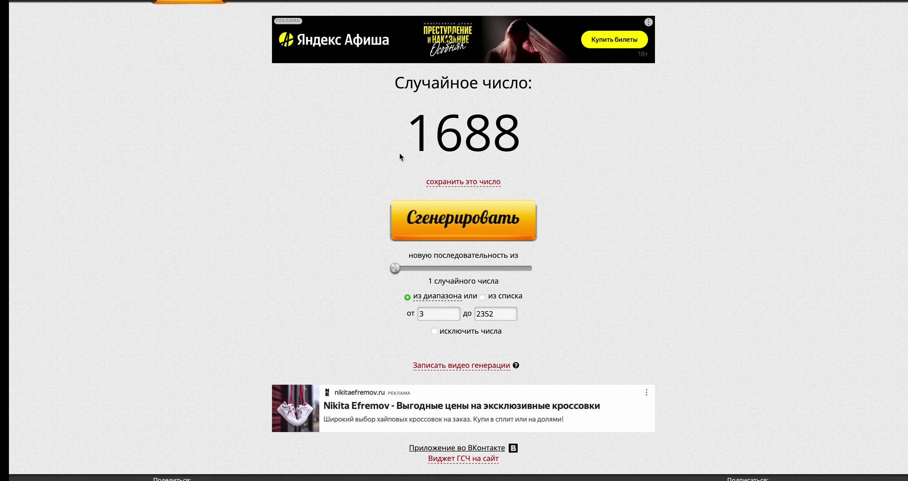
{"action": "left_click", "coordinate": [464, 217]}
{"action": "key", "text": "ctrl+Left"}
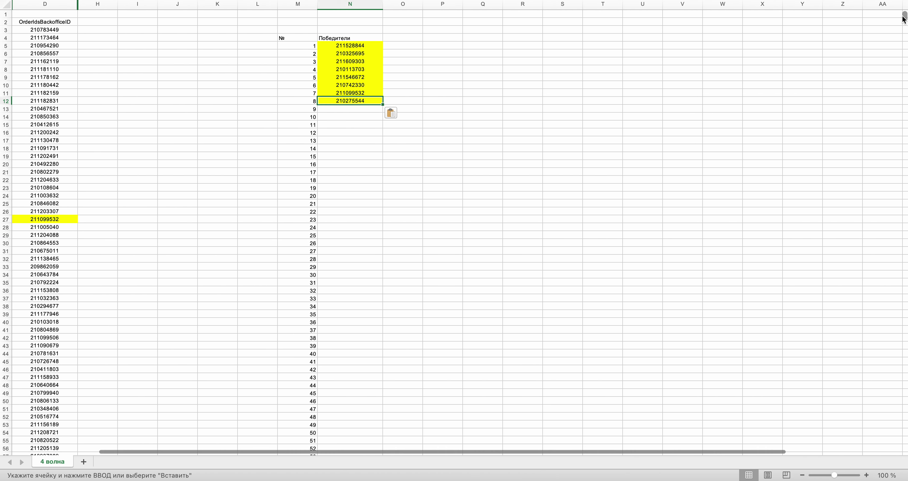
{"action": "scroll", "coordinate": [898, 111], "scroll_direction": "down", "scroll_amount": 20}
{"action": "left_click_drag", "start_coordinate": [905, 241], "coordinate": [905, 270]}
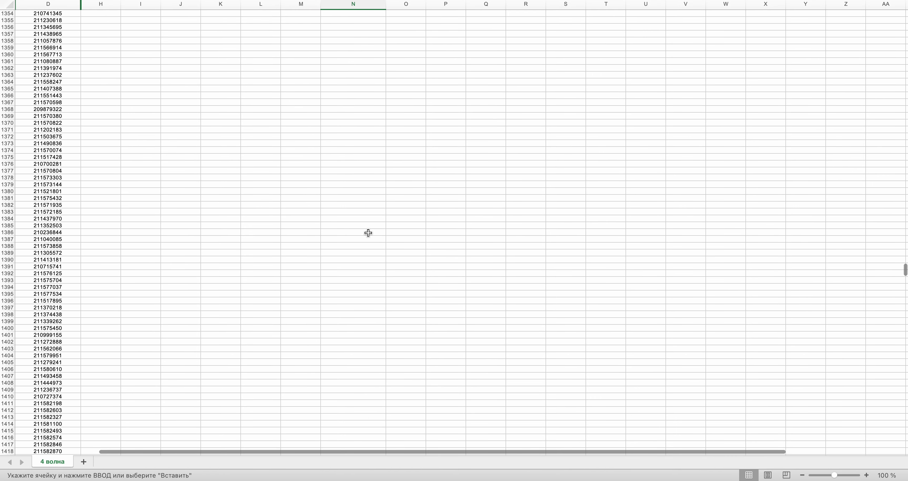
{"action": "left_click", "coordinate": [76, 293]}
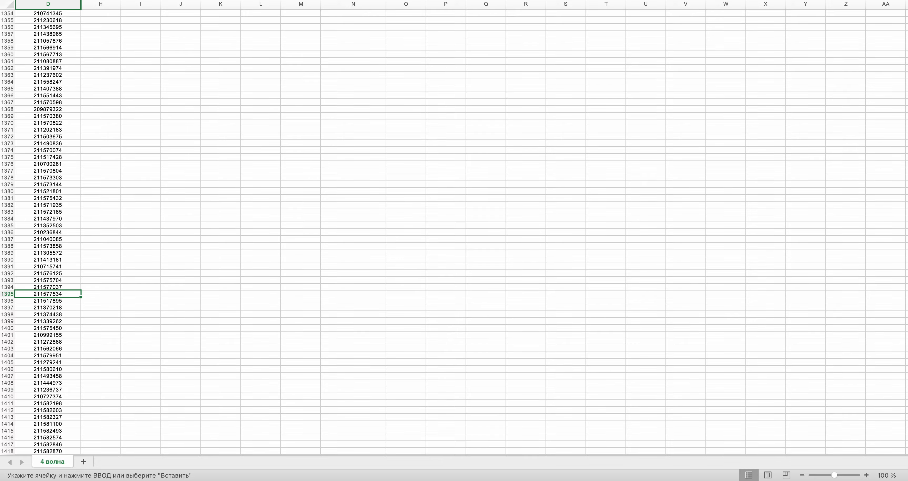
{"action": "key", "text": "super+c"}
{"action": "scroll", "coordinate": [296, 206], "scroll_direction": "up", "scroll_amount": 20}
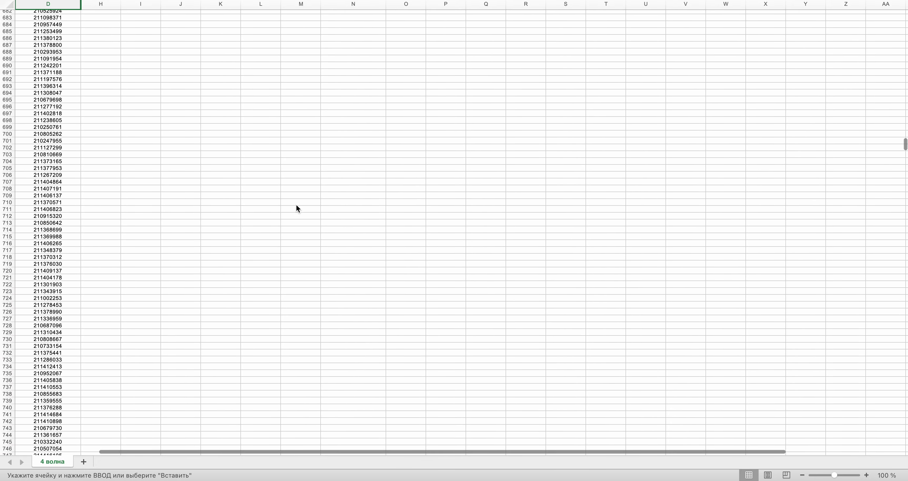
{"action": "scroll", "coordinate": [296, 206], "scroll_direction": "up", "scroll_amount": 20}
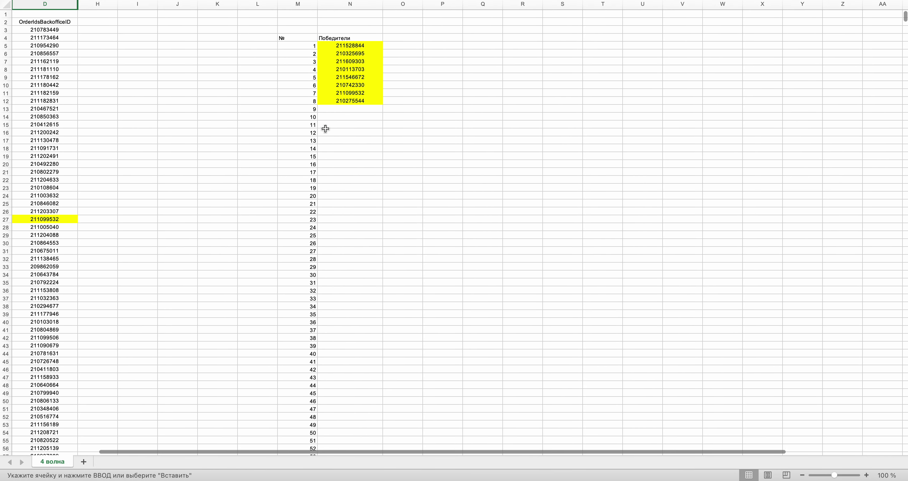
{"action": "left_click", "coordinate": [329, 113]}
{"action": "key", "text": "ctrl+Right"}
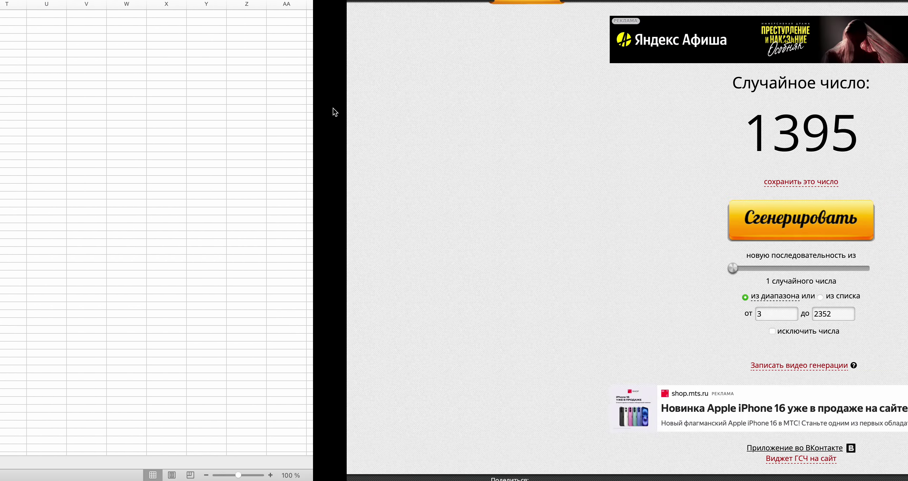
{"action": "left_click", "coordinate": [436, 226]}
{"action": "key", "text": "ctrl+Left"}
{"action": "scroll", "coordinate": [434, 223], "scroll_direction": "down", "scroll_amount": 20}
{"action": "scroll", "coordinate": [434, 226], "scroll_direction": "down", "scroll_amount": 20}
{"action": "scroll", "coordinate": [435, 222], "scroll_direction": "down", "scroll_amount": 16}
{"action": "scroll", "coordinate": [435, 222], "scroll_direction": "down", "scroll_amount": 10}
{"action": "scroll", "coordinate": [434, 222], "scroll_direction": "down", "scroll_amount": 3}
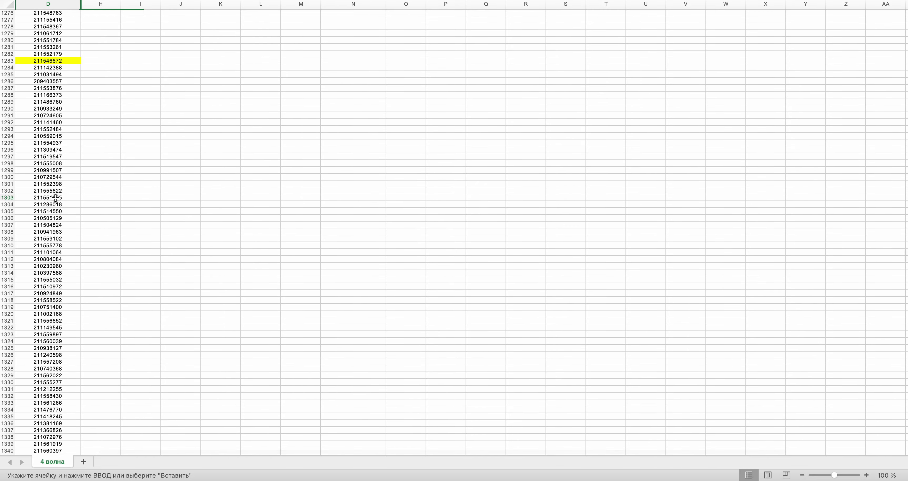
{"action": "key", "text": "super+c"}
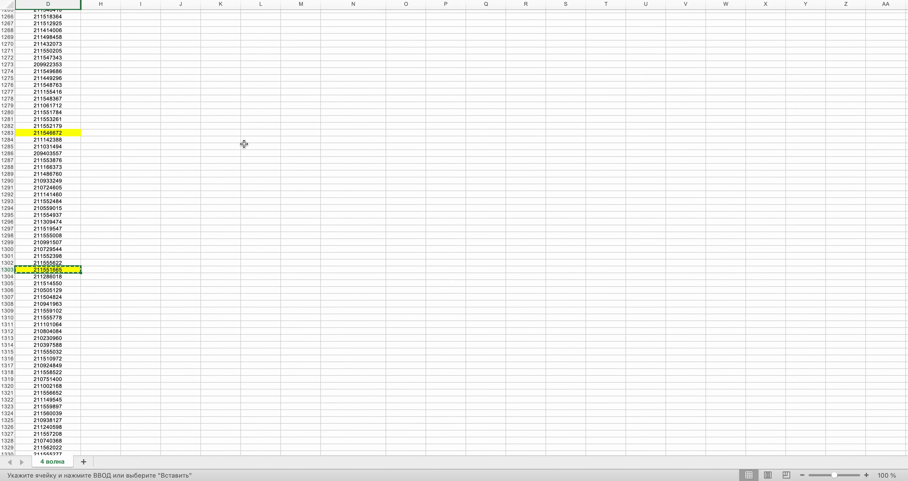
{"action": "scroll", "coordinate": [244, 143], "scroll_direction": "up", "scroll_amount": 20}
{"action": "scroll", "coordinate": [243, 143], "scroll_direction": "up", "scroll_amount": 10}
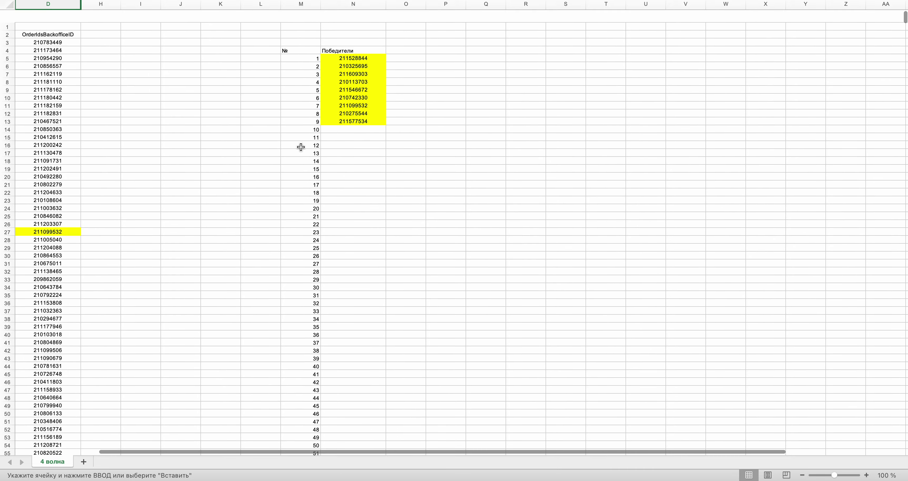
{"action": "left_click", "coordinate": [347, 118]}
{"action": "key", "text": "super+Tab"}
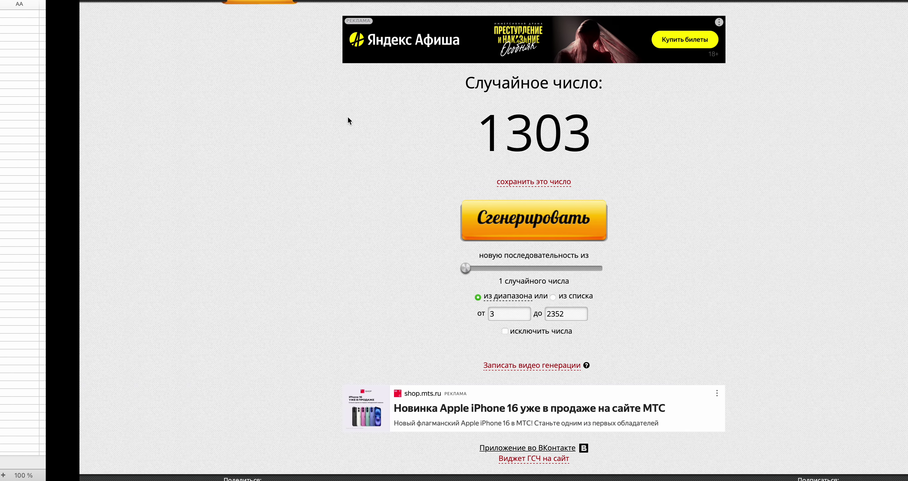
{"action": "left_click", "coordinate": [432, 236]}
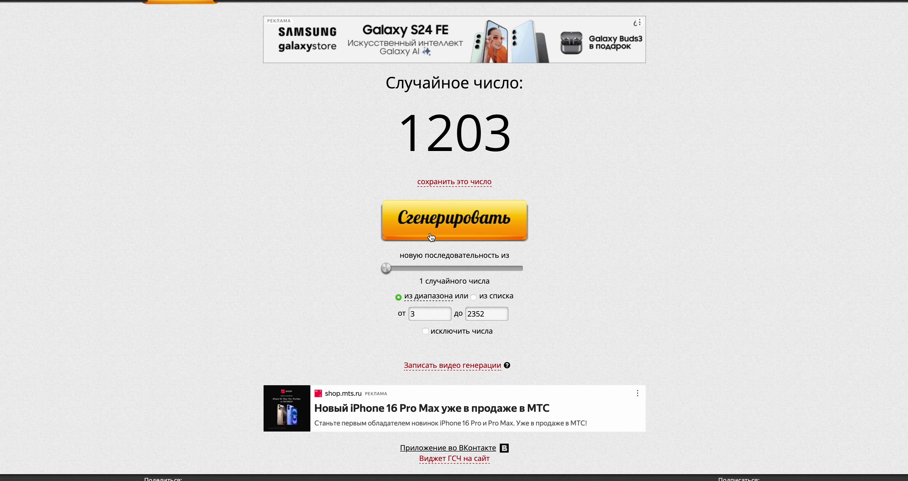
{"action": "key", "text": "super+Tab"}
{"action": "key", "text": "super+v"}
{"action": "scroll", "coordinate": [882, 50], "scroll_direction": "down", "scroll_amount": 20}
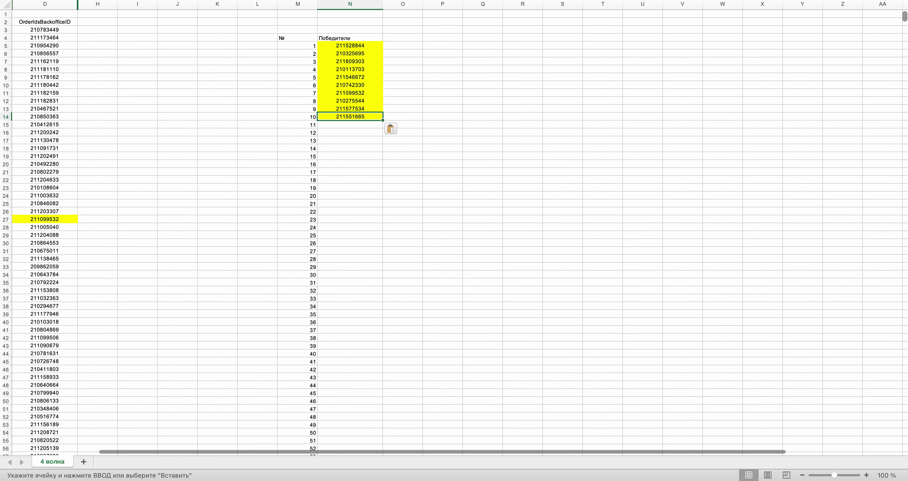
{"action": "scroll", "coordinate": [883, 222], "scroll_direction": "down", "scroll_amount": 10}
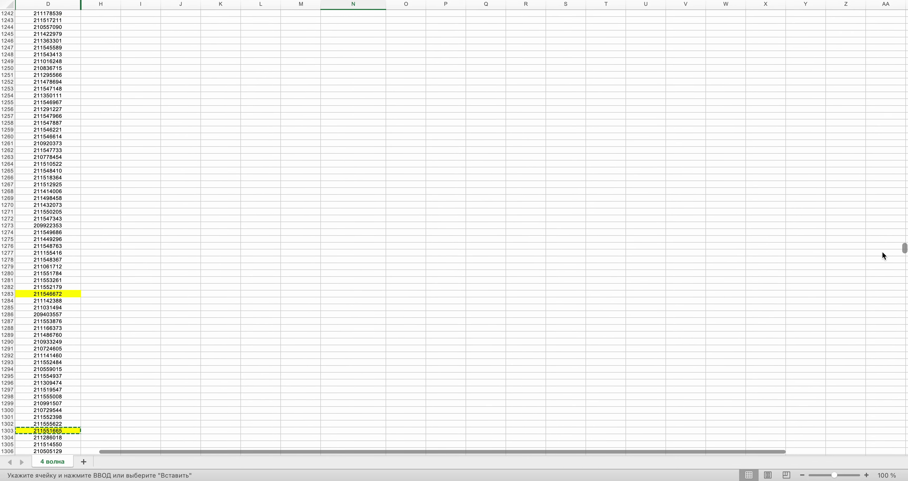
{"action": "scroll", "coordinate": [886, 240], "scroll_direction": "up", "scroll_amount": 5}
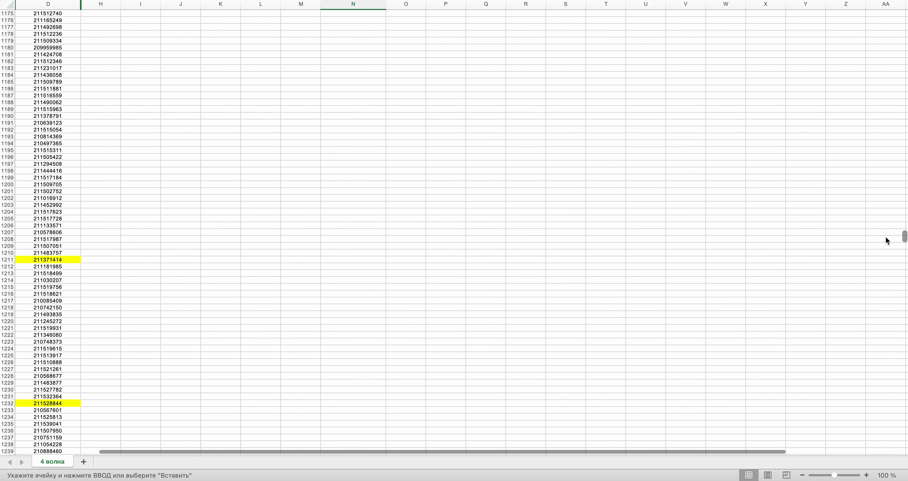
{"action": "left_click", "coordinate": [44, 206]}
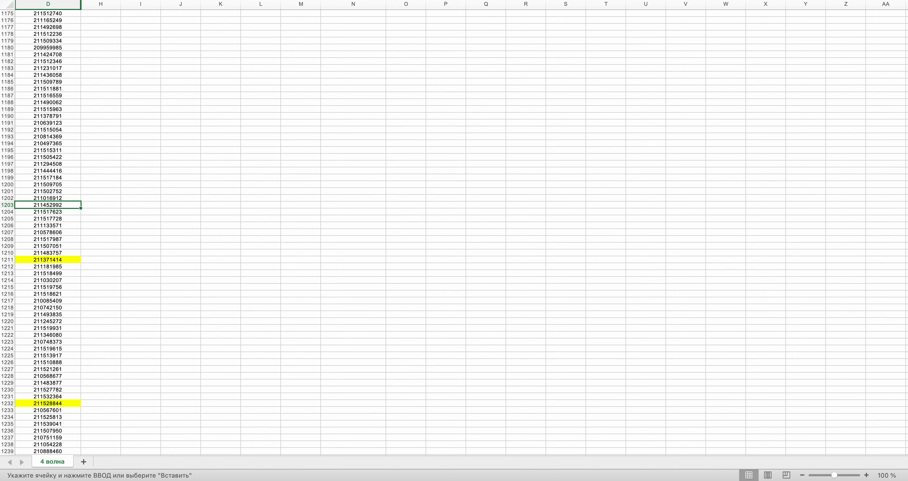
{"action": "key", "text": "super+c"}
{"action": "key", "text": "ctrl+Right"}
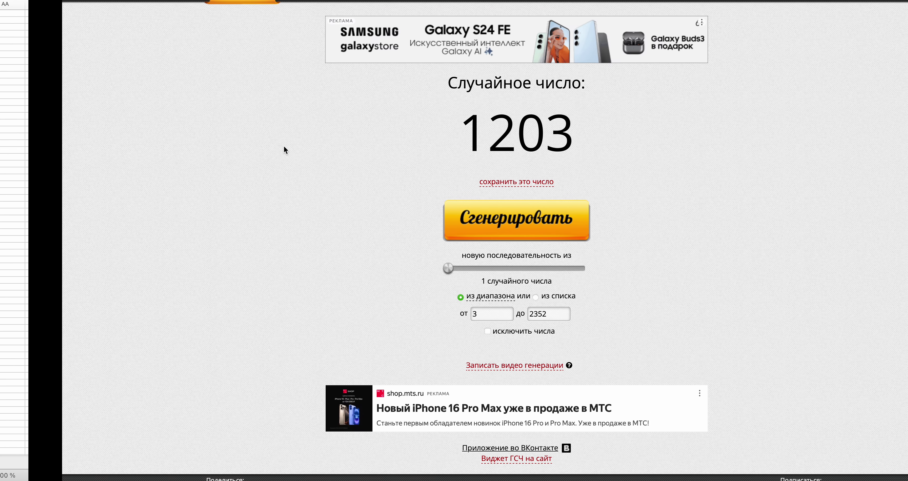
{"action": "key", "text": "ctrl+Left"}
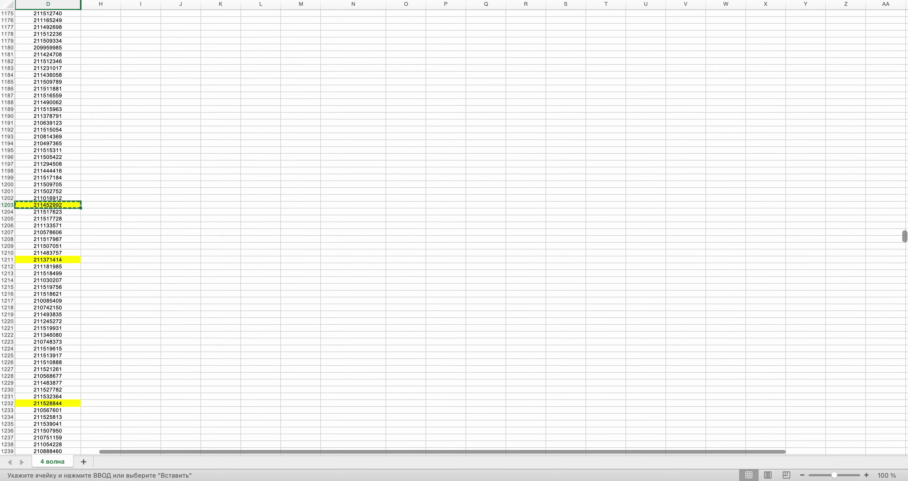
{"action": "left_click_drag", "start_coordinate": [905, 237], "coordinate": [905, 16]}
{"action": "left_click", "coordinate": [338, 124]}
{"action": "key", "text": "super+v"}
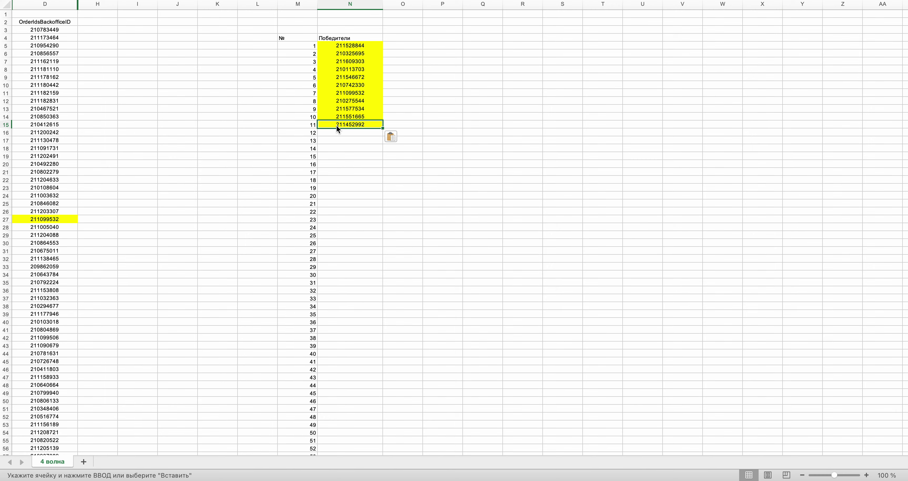
{"action": "key", "text": "ctrl+Left"}
{"action": "left_click", "coordinate": [437, 225]}
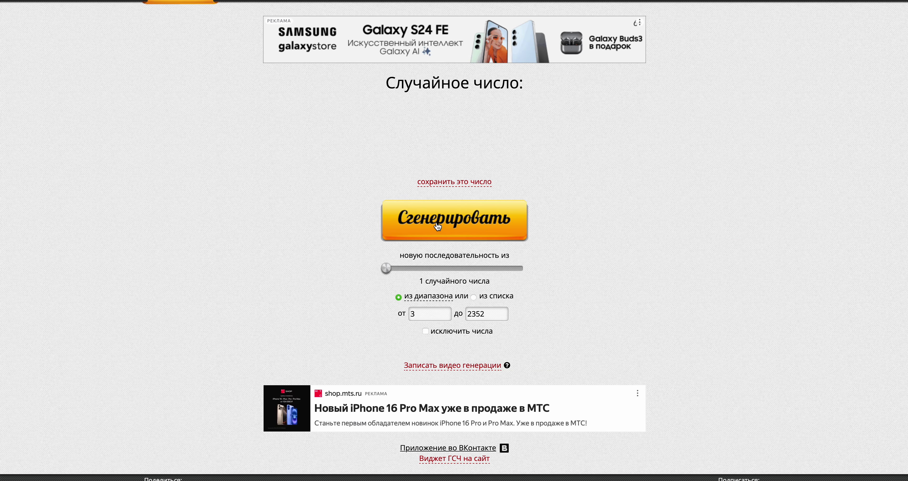
{"action": "key", "text": "ctrl+Right"}
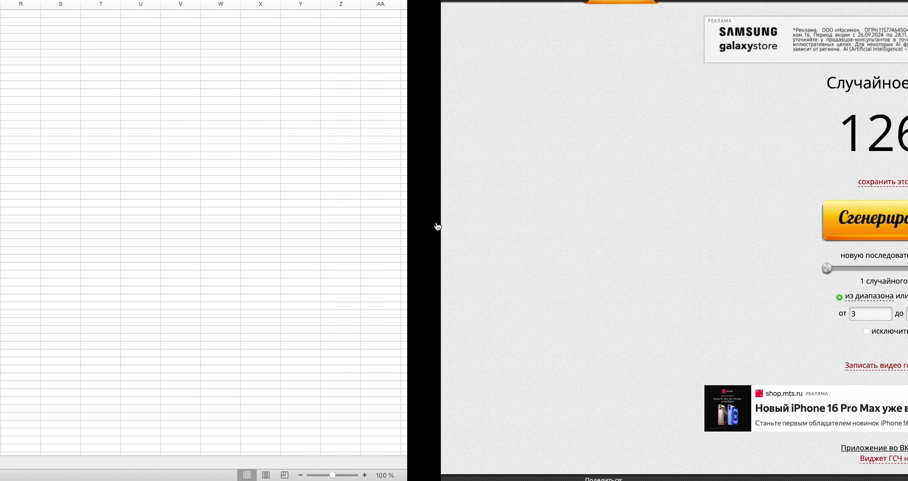
{"action": "left_click_drag", "start_coordinate": [905, 19], "coordinate": [905, 228]}
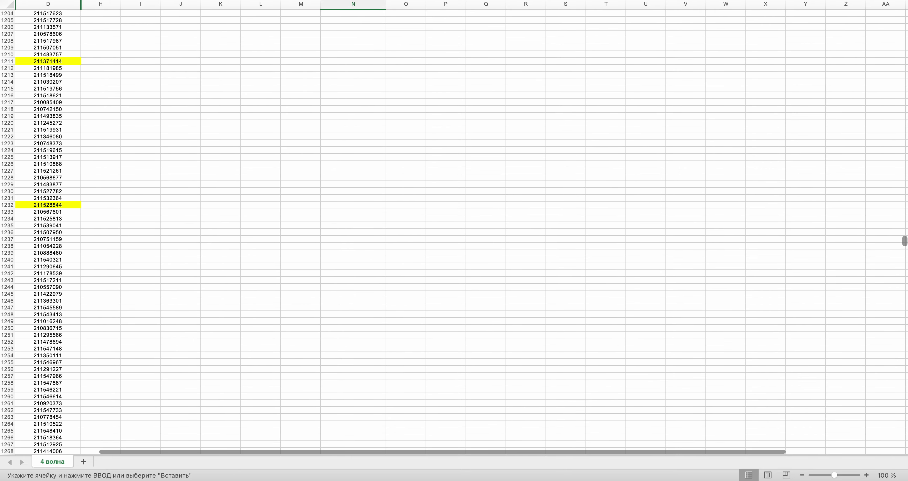
{"action": "scroll", "coordinate": [222, 171], "scroll_direction": "up", "scroll_amount": 4}
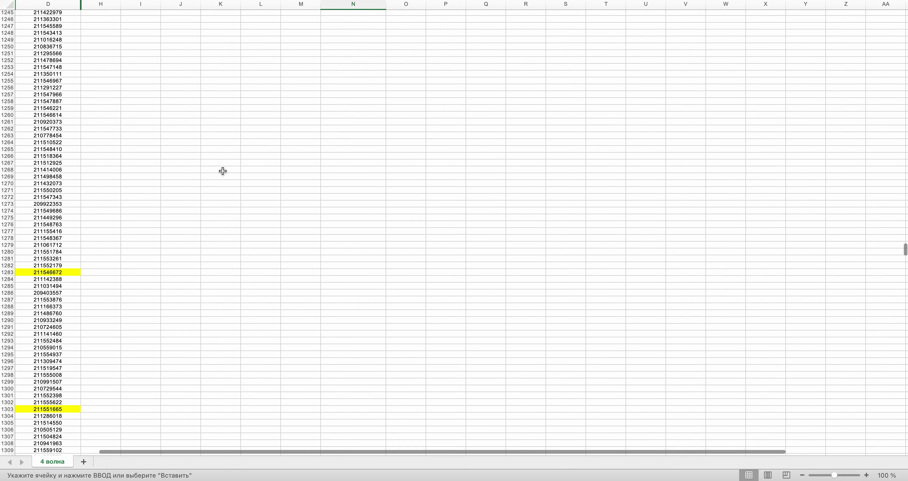
{"action": "left_click", "coordinate": [37, 136]}
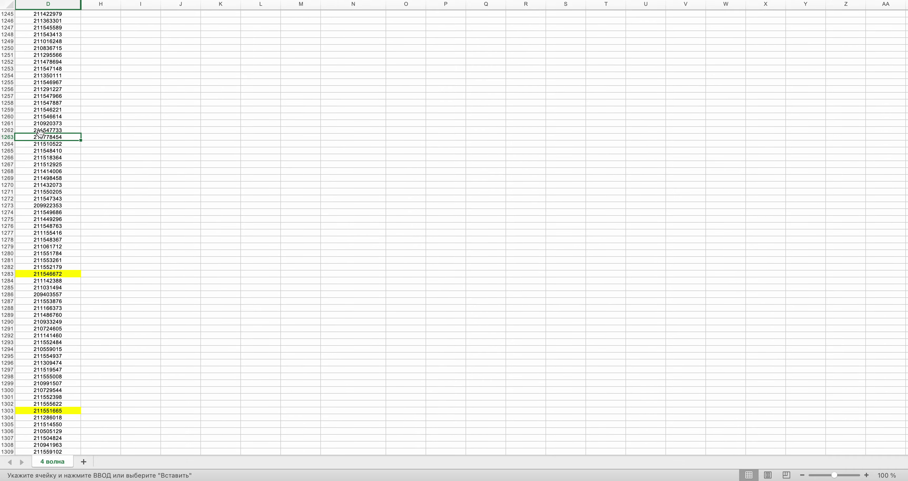
{"action": "scroll", "coordinate": [289, 167], "scroll_direction": "up", "scroll_amount": 20}
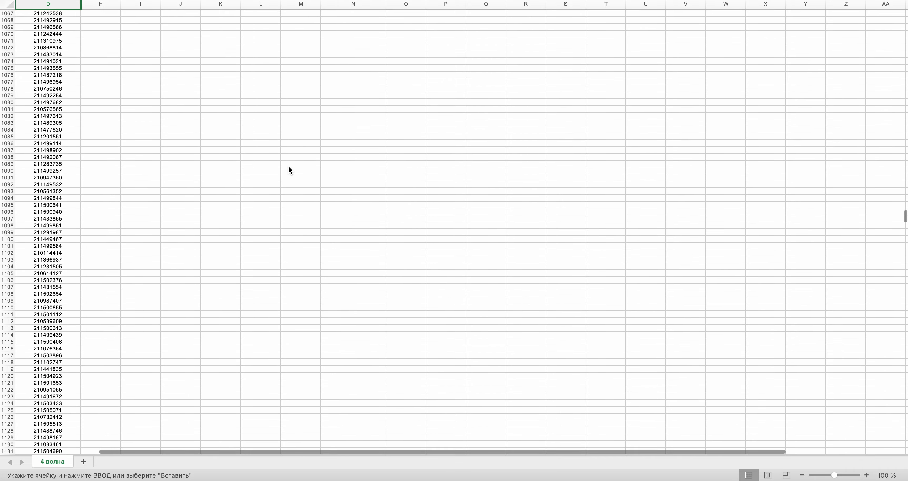
{"action": "scroll", "coordinate": [289, 171], "scroll_direction": "up", "scroll_amount": 16}
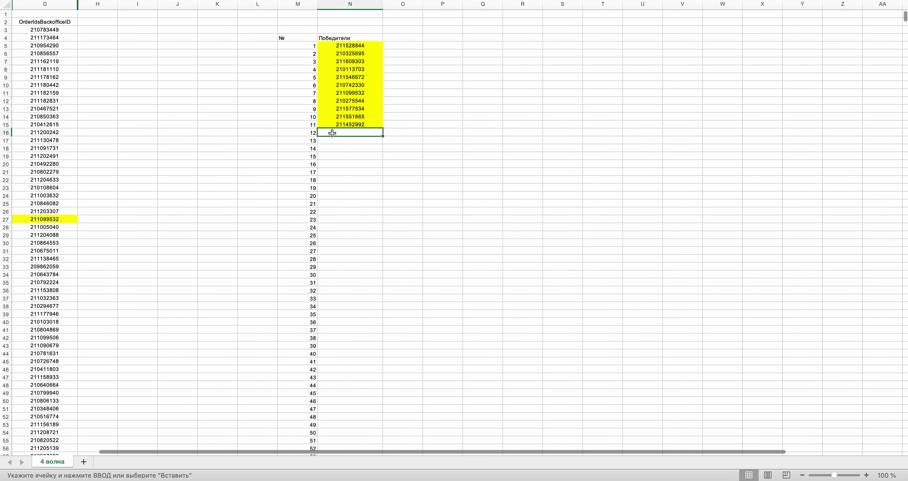
{"action": "key", "text": "super+v"}
- Draw the next random row number, 2313, and check it against the spreadsheet
{"action": "key", "text": "ctrl+Right"}
{"action": "left_click", "coordinate": [454, 227]}
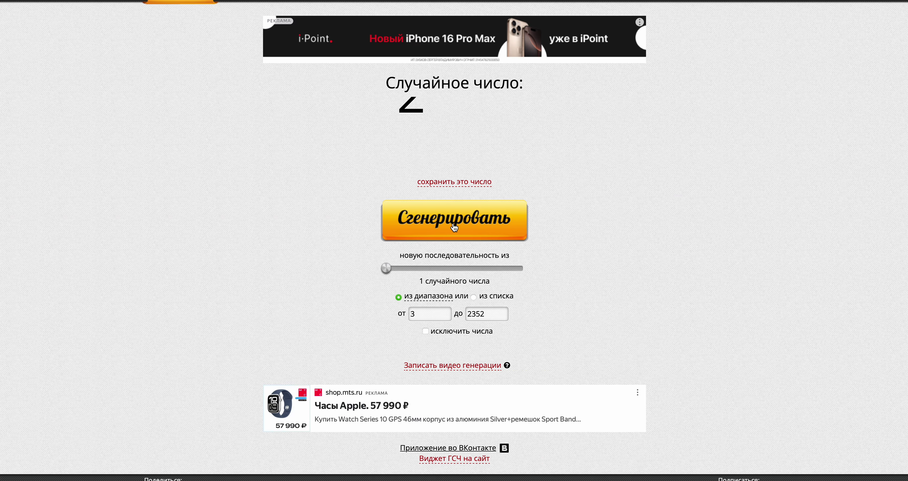
{"action": "key", "text": "ctrl+Left"}
{"action": "key", "text": "ctrl+Right"}
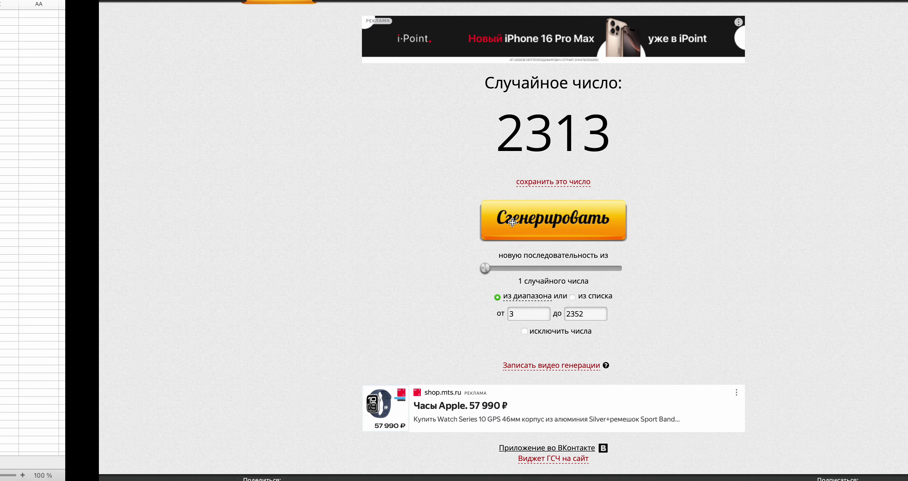
{"action": "key", "text": "ctrl+Left"}
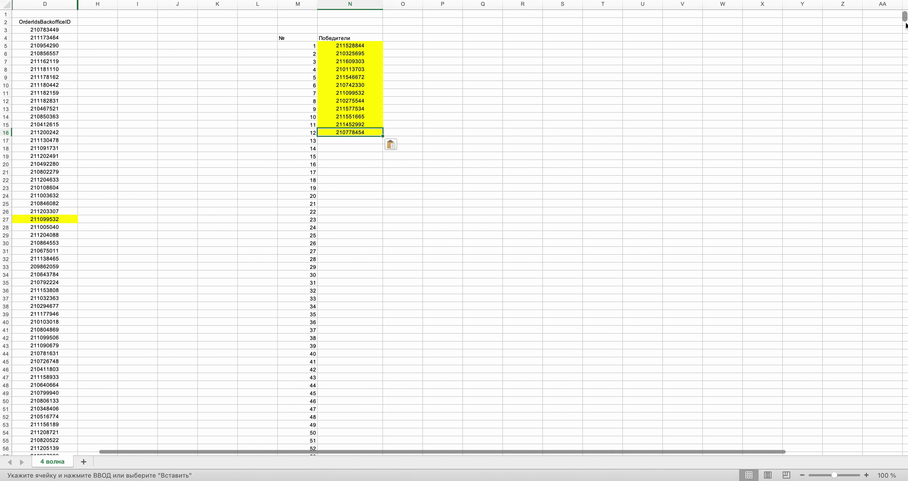
{"action": "left_click_drag", "start_coordinate": [905, 18], "coordinate": [906, 88]}
{"action": "scroll", "coordinate": [454, 229], "scroll_direction": "down", "scroll_amount": 20}
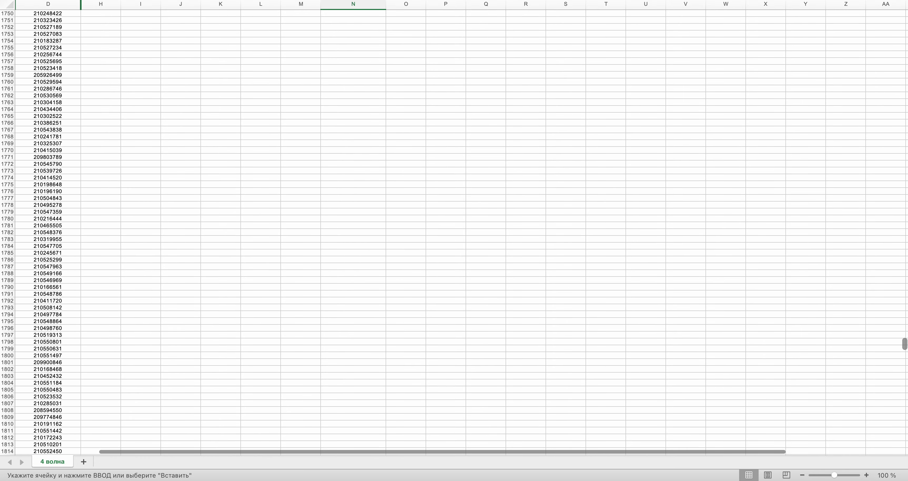
{"action": "key", "text": "ctrl+Right"}
{"action": "key", "text": "ctrl+Left"}
{"action": "scroll", "coordinate": [407, 280], "scroll_direction": "down", "scroll_amount": 15}
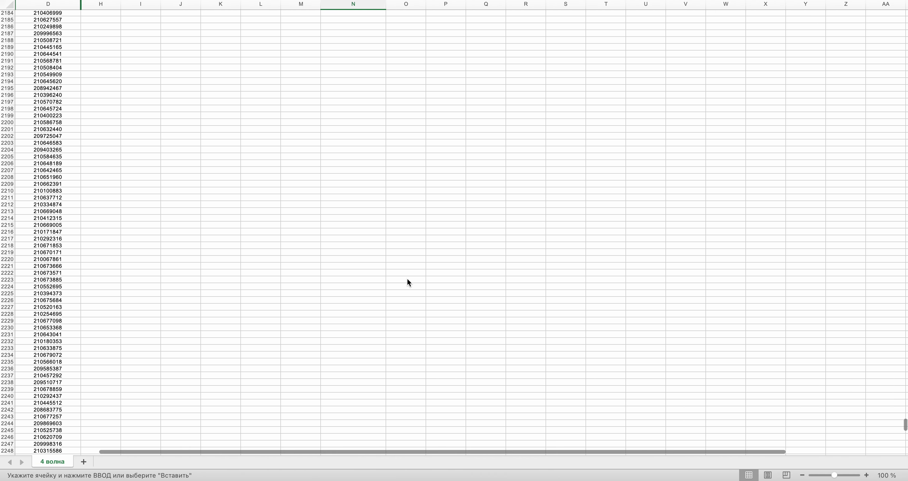
{"action": "scroll", "coordinate": [408, 281], "scroll_direction": "up", "scroll_amount": 1}
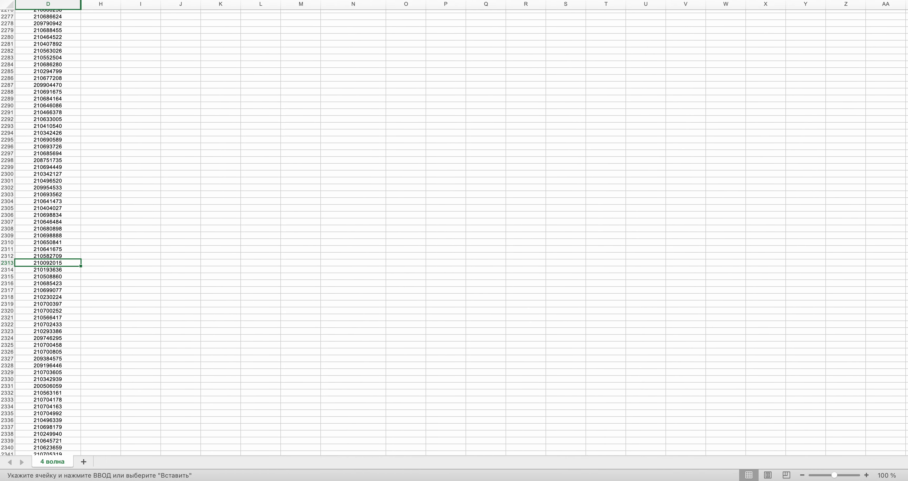
{"action": "key", "text": "super+c"}
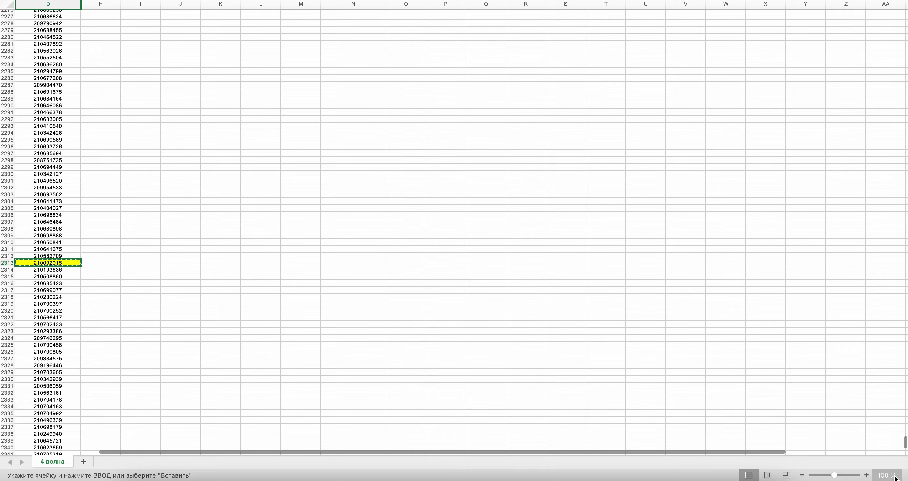
{"action": "scroll", "coordinate": [454, 233], "scroll_direction": "up", "scroll_amount": 20}
{"action": "scroll", "coordinate": [454, 233], "scroll_direction": "up", "scroll_amount": 20}
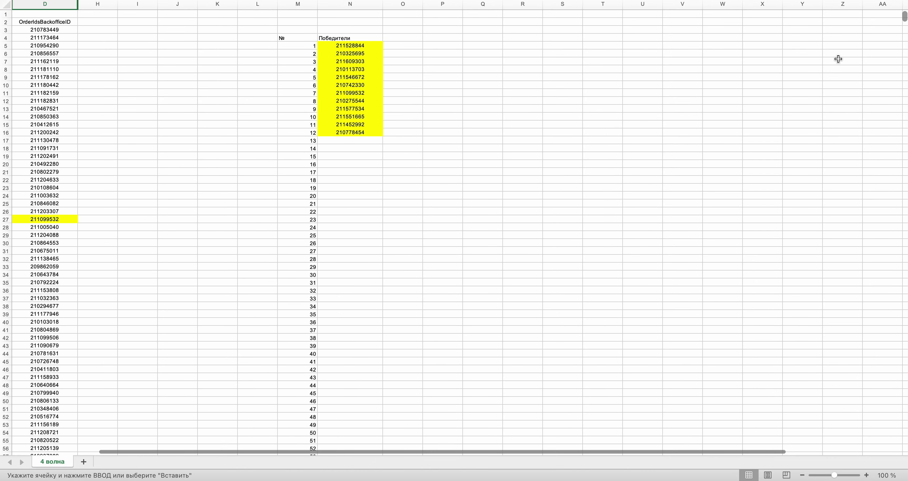
{"action": "key", "text": "super+v"}
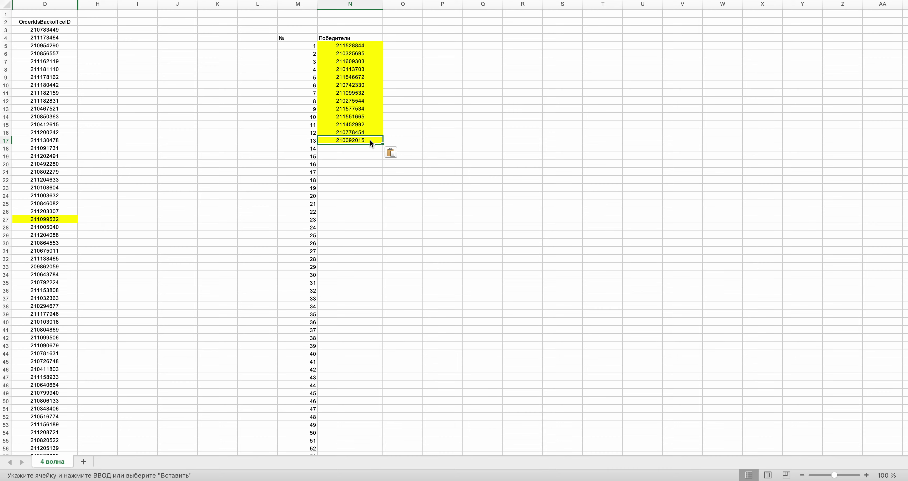
{"action": "key", "text": "ctrl+Right"}
{"action": "left_click", "coordinate": [446, 220]}
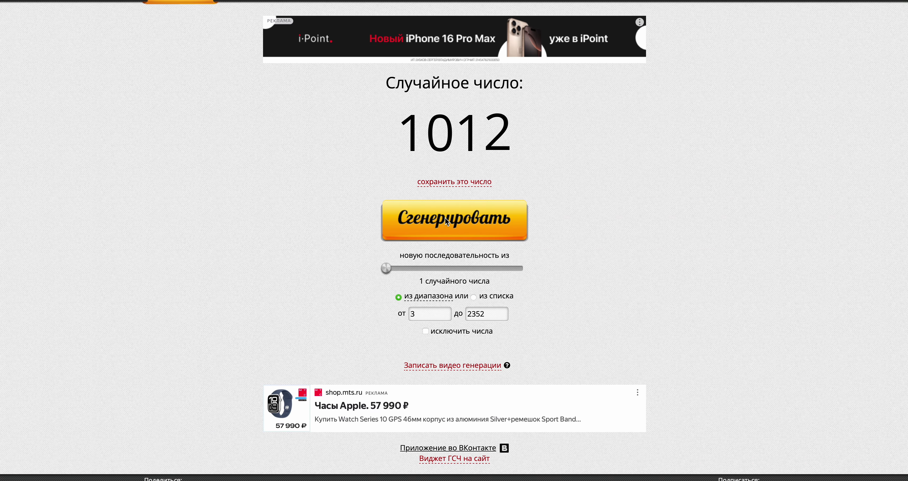
{"action": "key", "text": "ctrl+Left"}
{"action": "scroll", "coordinate": [454, 233], "scroll_direction": "down", "scroll_amount": 20}
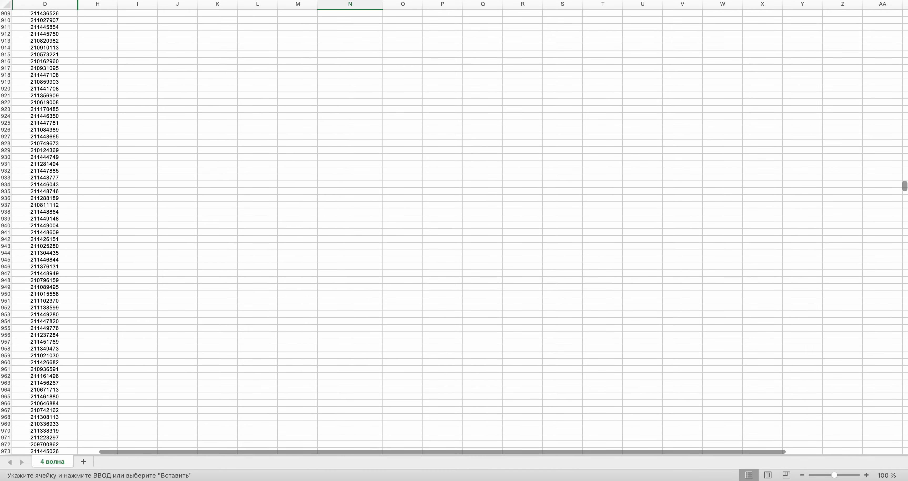
{"action": "scroll", "coordinate": [454, 233], "scroll_direction": "down", "scroll_amount": 10}
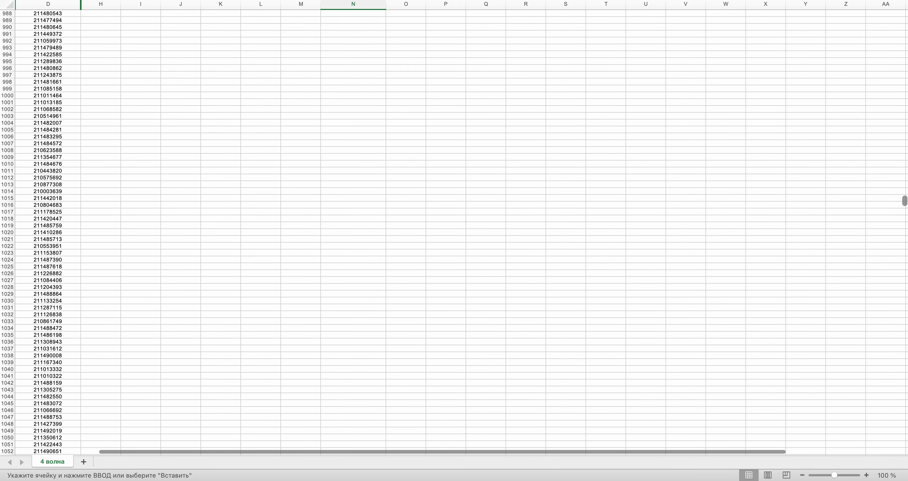
{"action": "left_click", "coordinate": [32, 225]}
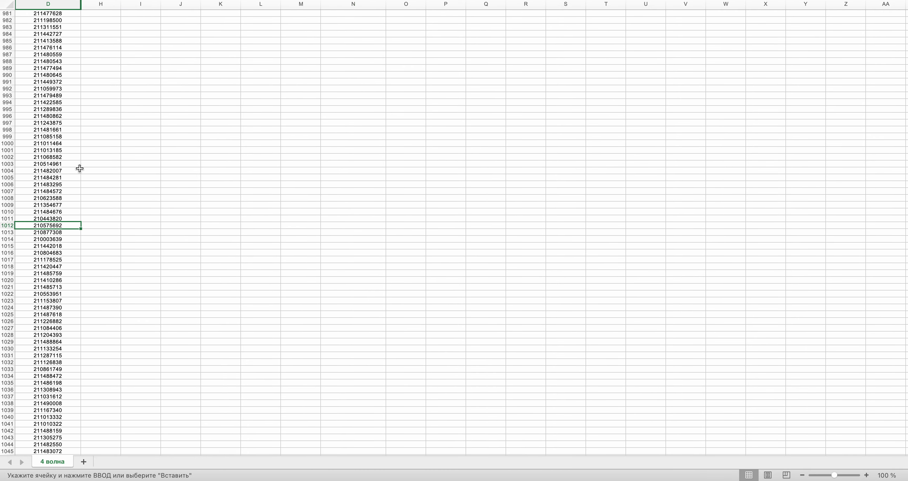
{"action": "scroll", "coordinate": [260, 173], "scroll_direction": "up", "scroll_amount": 20}
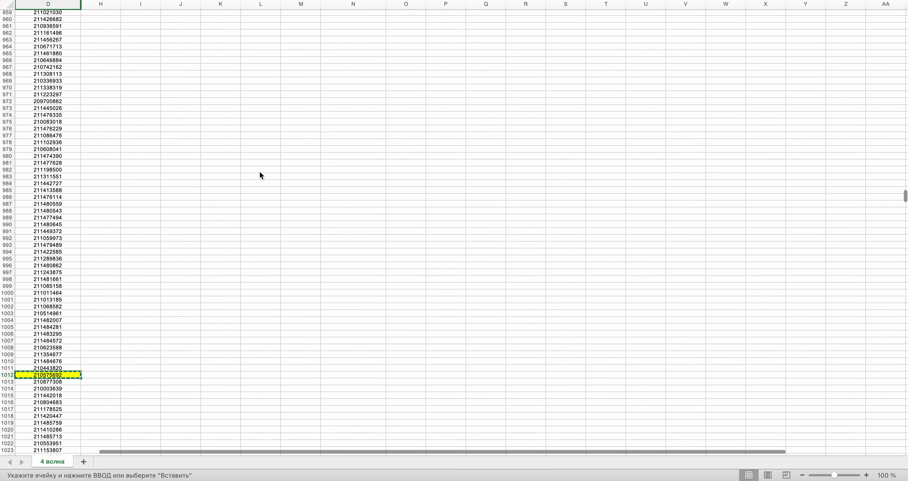
{"action": "scroll", "coordinate": [259, 175], "scroll_direction": "up", "scroll_amount": 15}
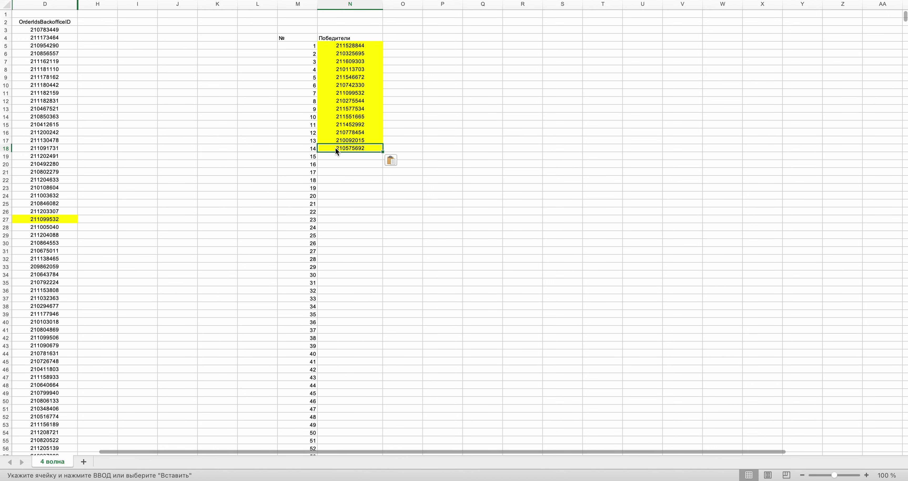
{"action": "key", "text": "super+Tab"}
{"action": "left_click", "coordinate": [466, 220]}
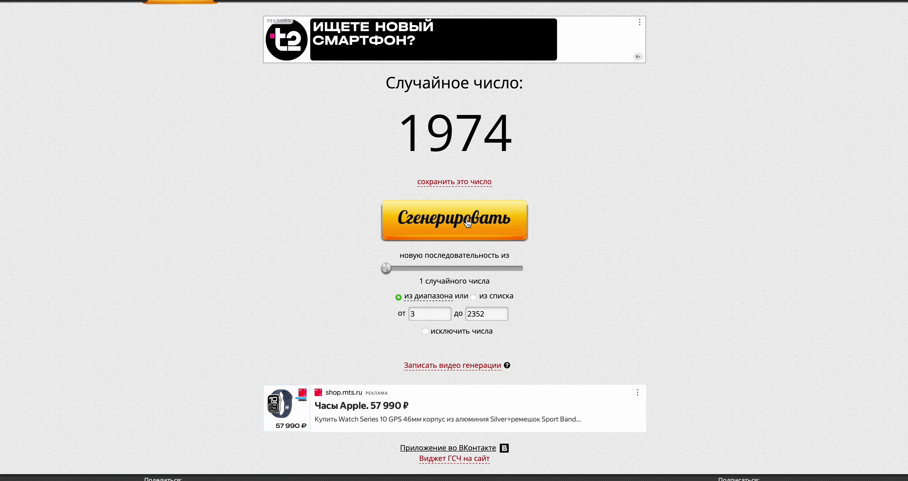
{"action": "key", "text": "super+Tab"}
{"action": "left_click_drag", "start_coordinate": [906, 14], "coordinate": [905, 366]}
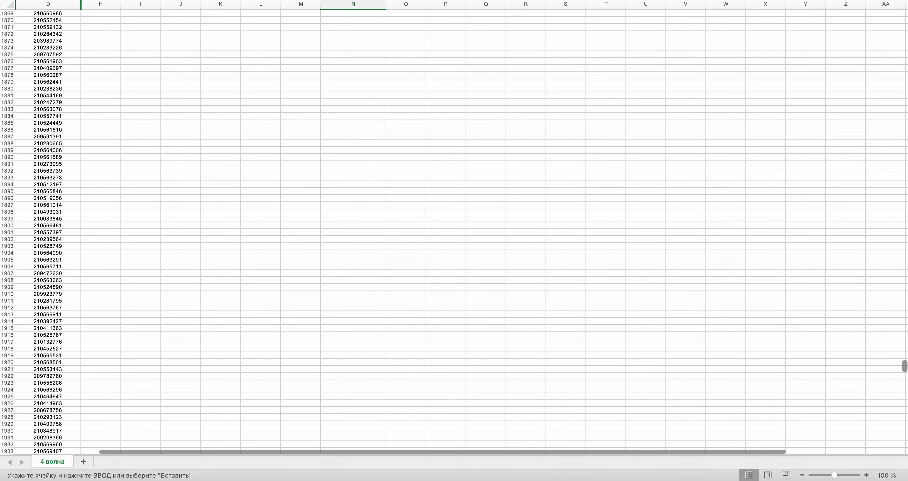
{"action": "scroll", "coordinate": [395, 281], "scroll_direction": "down", "scroll_amount": 10}
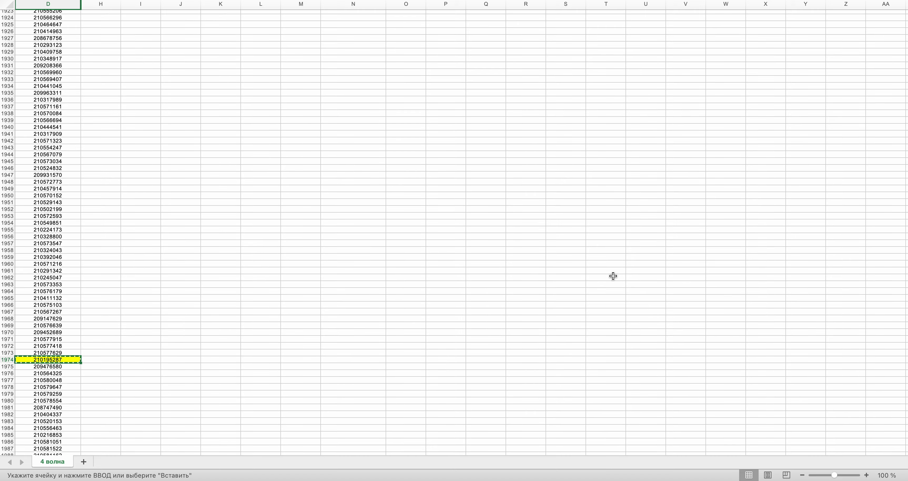
{"action": "left_click_drag", "start_coordinate": [905, 378], "coordinate": [905, 16]}
{"action": "left_click", "coordinate": [376, 153]}
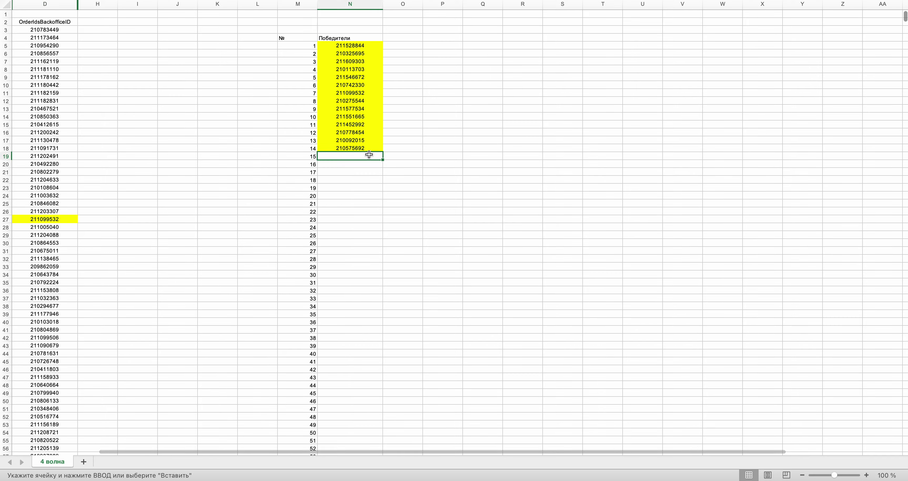
{"action": "key", "text": "super+v"}
{"action": "key", "text": "ctrl+Right"}
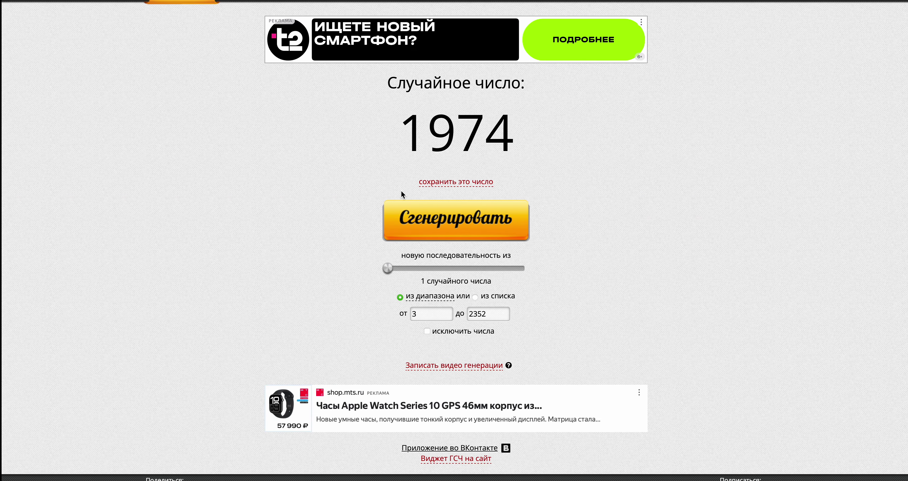
{"action": "left_click", "coordinate": [425, 221]}
{"action": "key", "text": "ctrl+Left"}
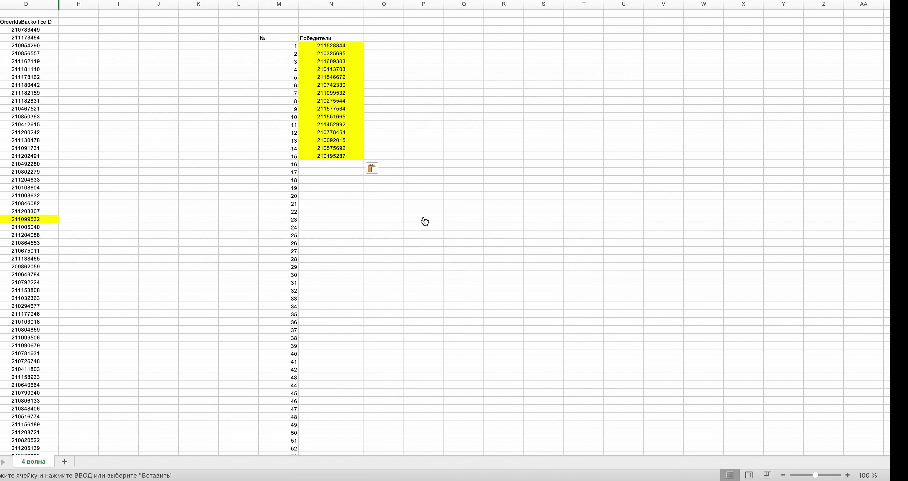
{"action": "scroll", "coordinate": [424, 217], "scroll_direction": "down", "scroll_amount": 15}
- Select the order ID in row 234, then draw the next random row number
{"action": "scroll", "coordinate": [423, 216], "scroll_direction": "down", "scroll_amount": 20}
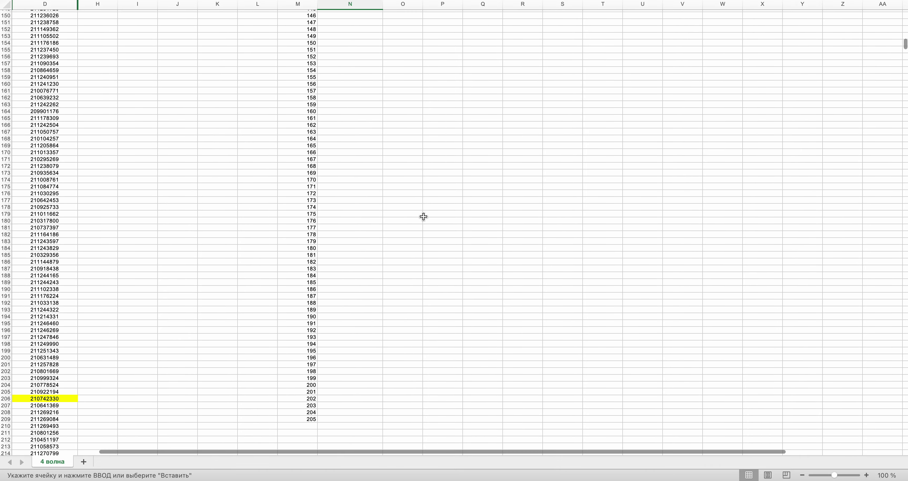
{"action": "scroll", "coordinate": [423, 216], "scroll_direction": "down", "scroll_amount": 2}
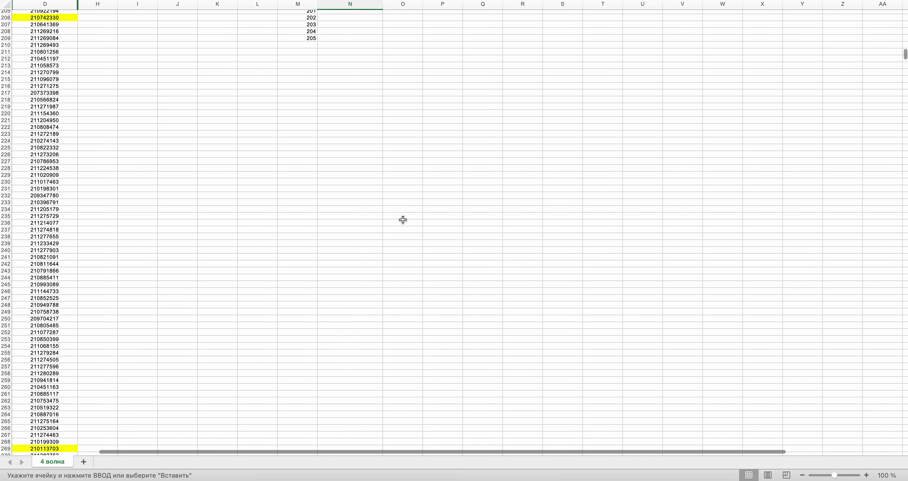
{"action": "left_click", "coordinate": [35, 212]}
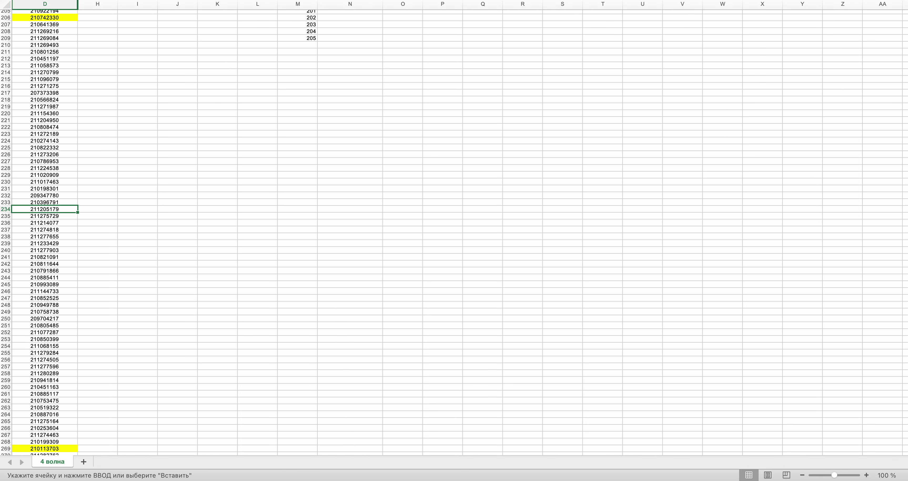
{"action": "scroll", "coordinate": [279, 154], "scroll_direction": "up", "scroll_amount": 20}
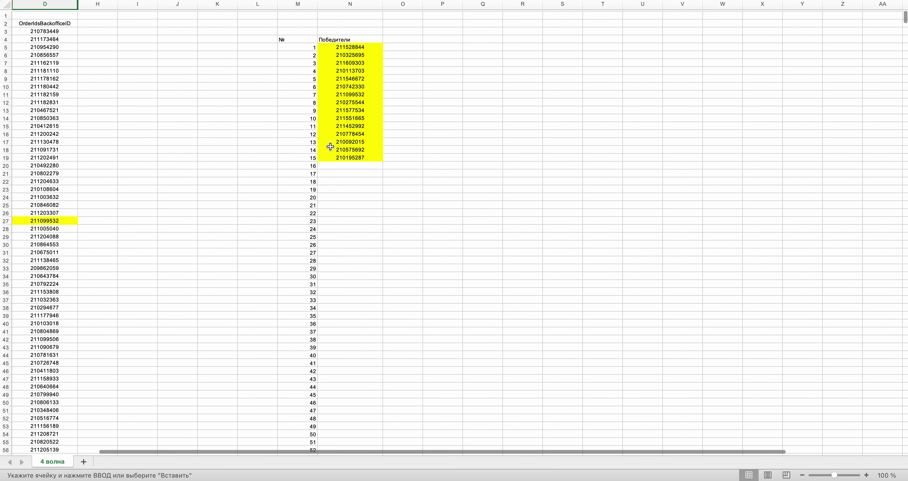
{"action": "key", "text": "super+Tab"}
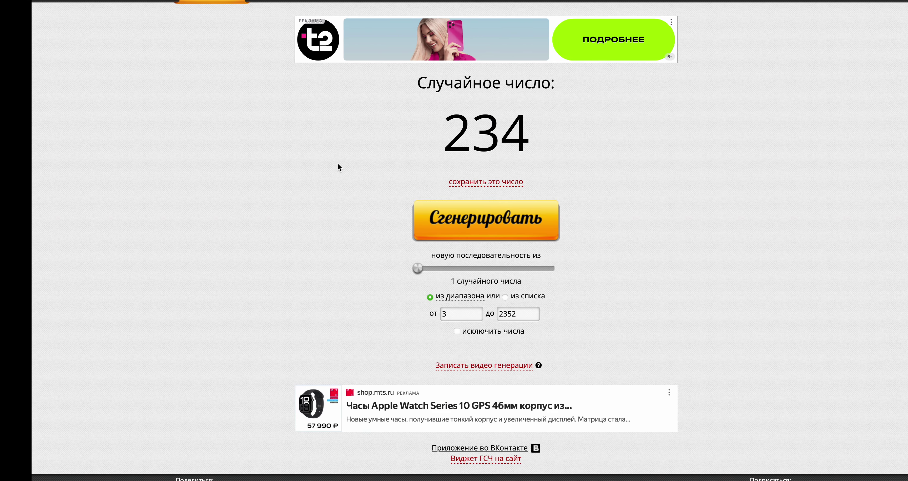
{"action": "left_click", "coordinate": [452, 225]}
{"action": "key", "text": "super+Tab"}
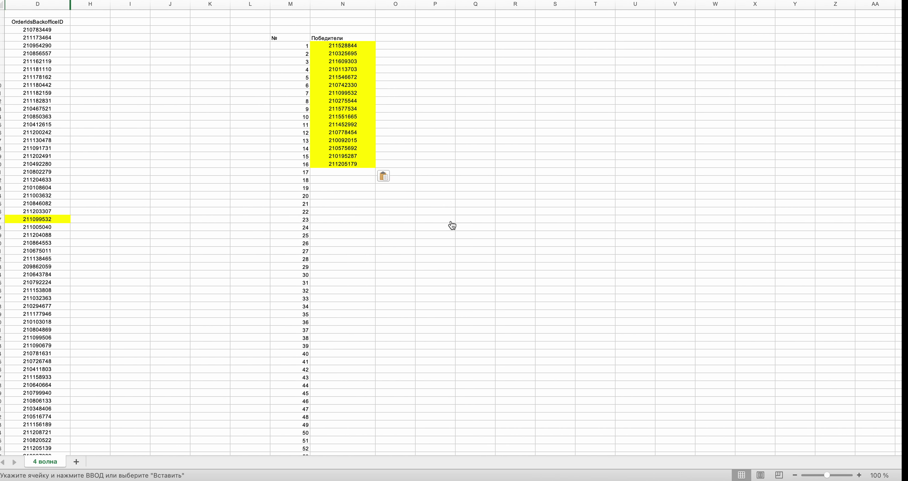
{"action": "left_click_drag", "start_coordinate": [906, 16], "coordinate": [905, 243]}
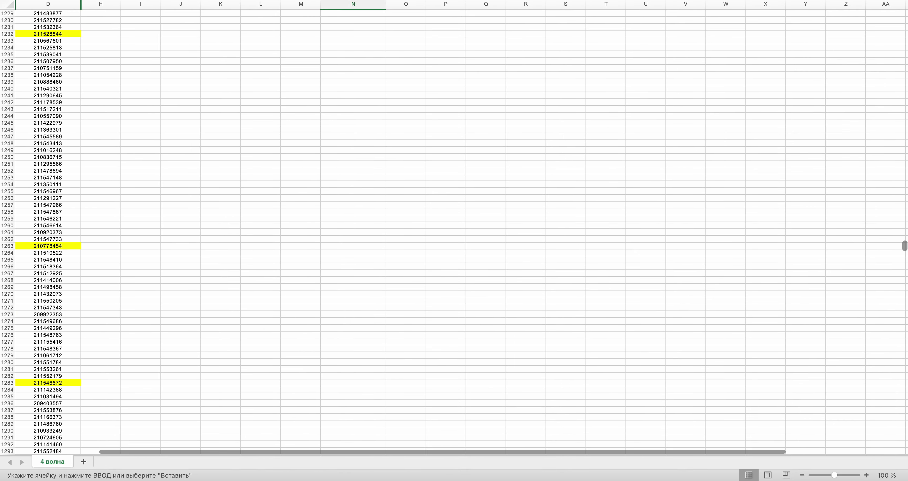
{"action": "scroll", "coordinate": [454, 231], "scroll_direction": "up", "scroll_amount": 10}
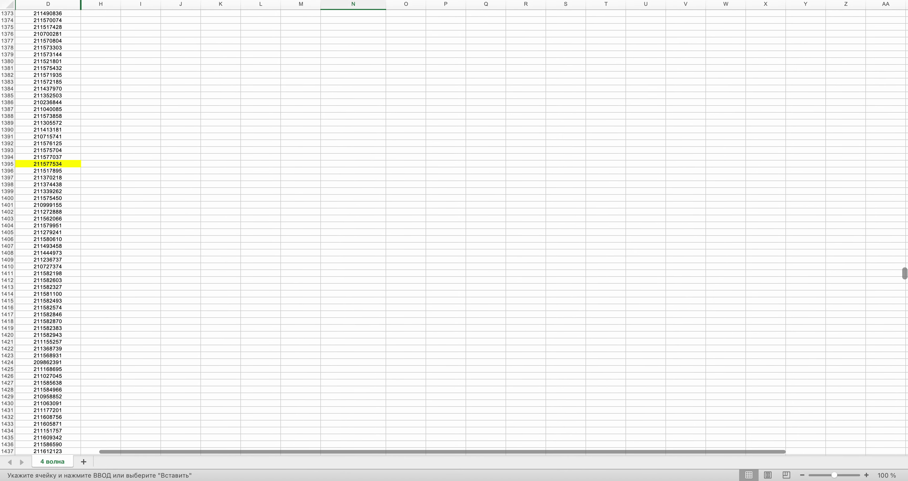
{"action": "left_click", "coordinate": [74, 211]}
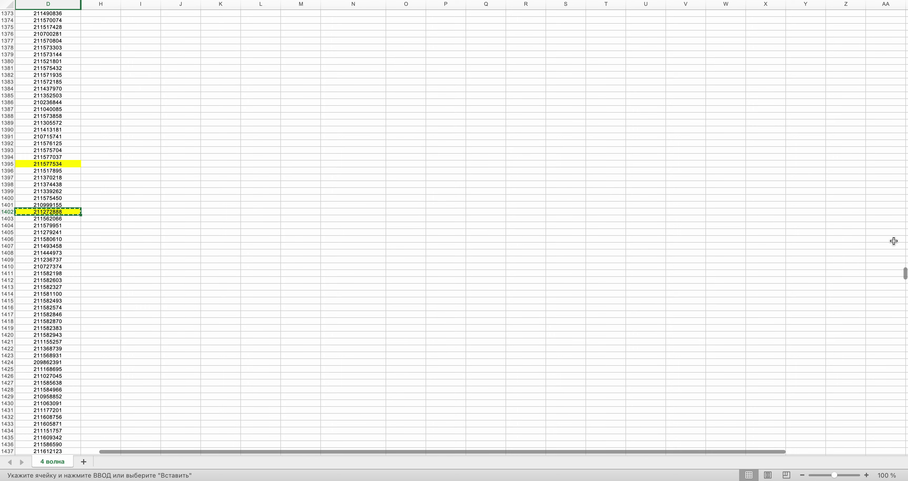
{"action": "left_click_drag", "start_coordinate": [906, 274], "coordinate": [905, 16]}
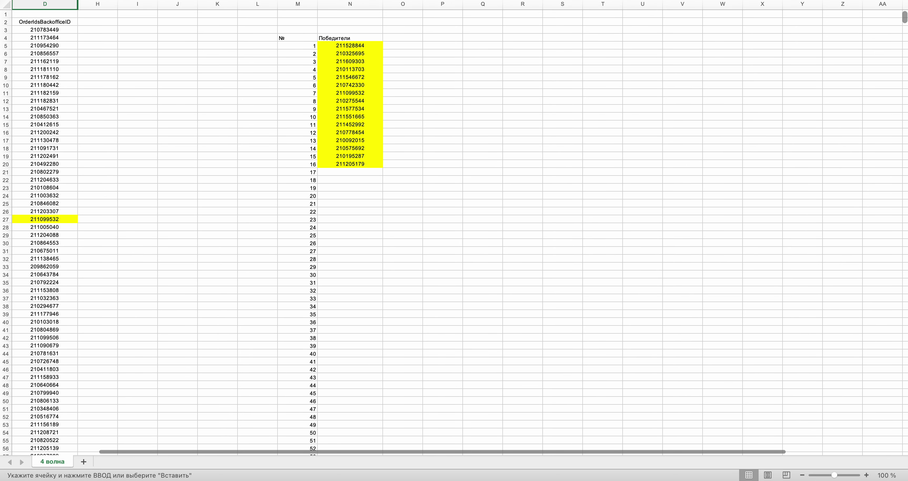
{"action": "left_click", "coordinate": [365, 173]}
{"action": "key", "text": "super+v"}
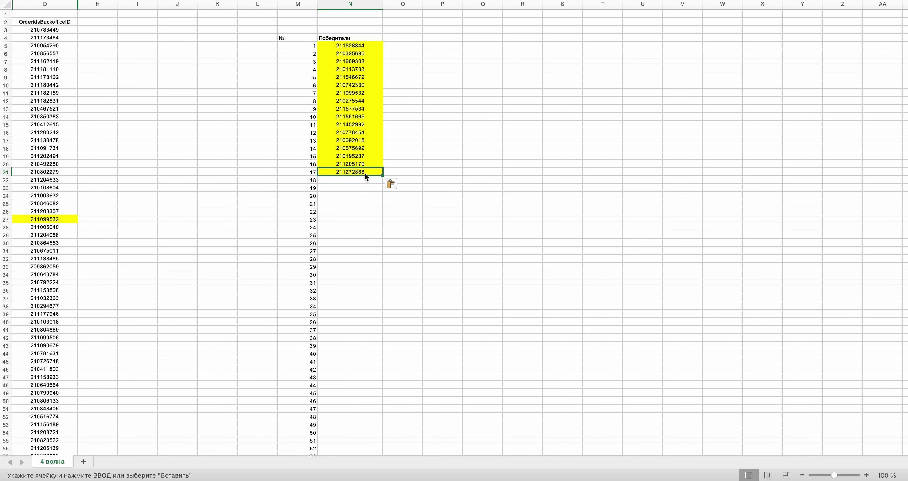
- Draw two more random row numbers on the generator page, checking the sheet in between
{"action": "key", "text": "ctrl+Right"}
{"action": "left_click", "coordinate": [447, 214]}
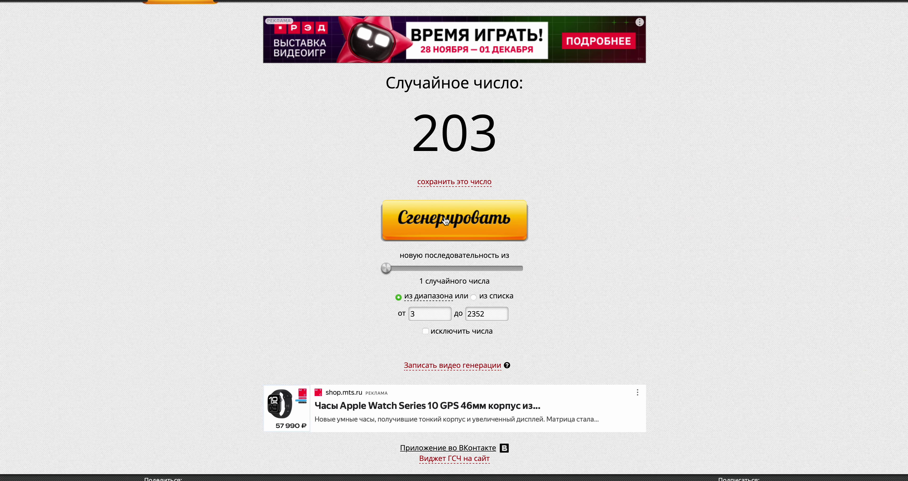
{"action": "key", "text": "ctrl+Left"}
{"action": "scroll", "coordinate": [444, 216], "scroll_direction": "down", "scroll_amount": 20}
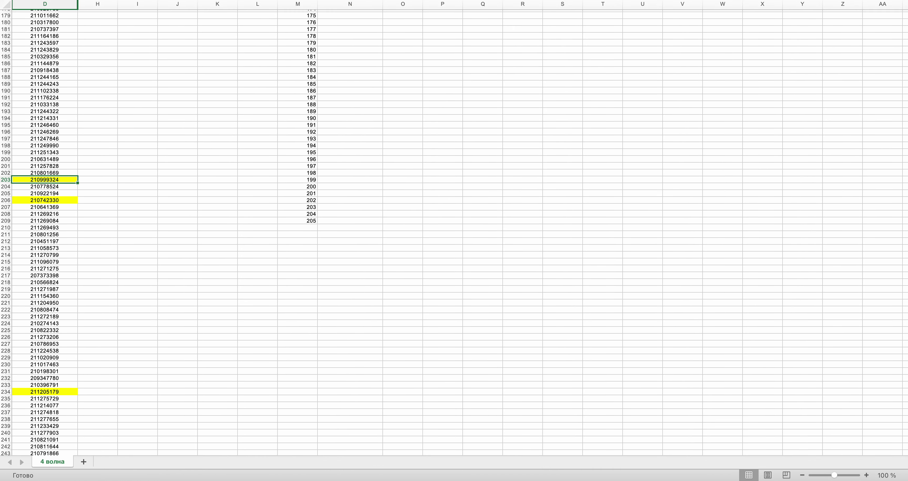
{"action": "scroll", "coordinate": [396, 176], "scroll_direction": "up", "scroll_amount": 20}
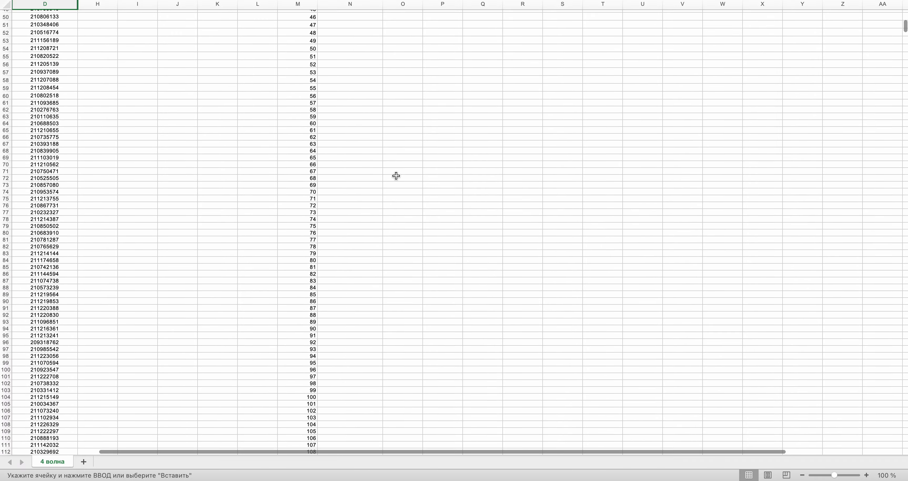
{"action": "key", "text": "ctrl+Right"}
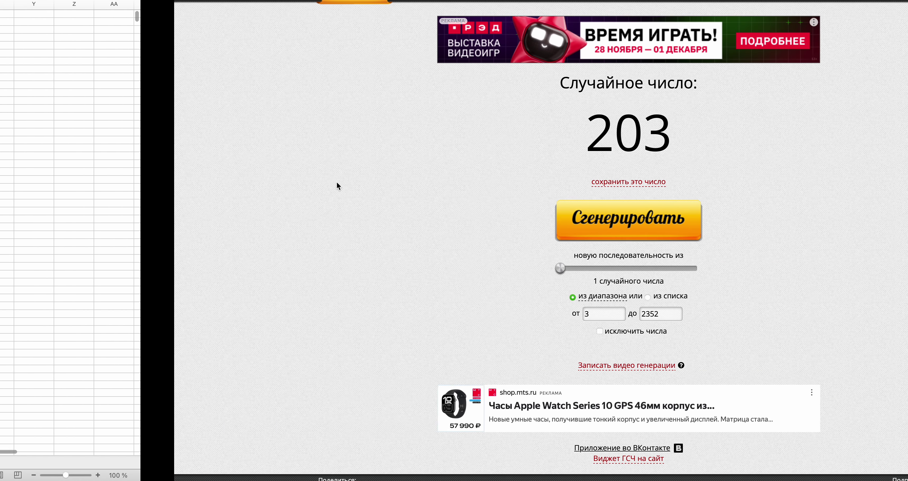
{"action": "left_click", "coordinate": [423, 227]}
{"action": "key", "text": "ctrl+Left"}
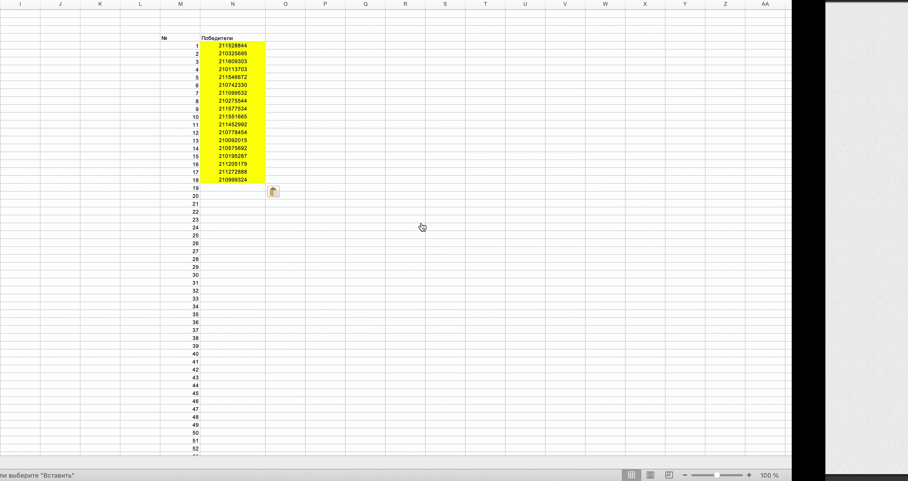
{"action": "left_click_drag", "start_coordinate": [904, 16], "coordinate": [906, 227]}
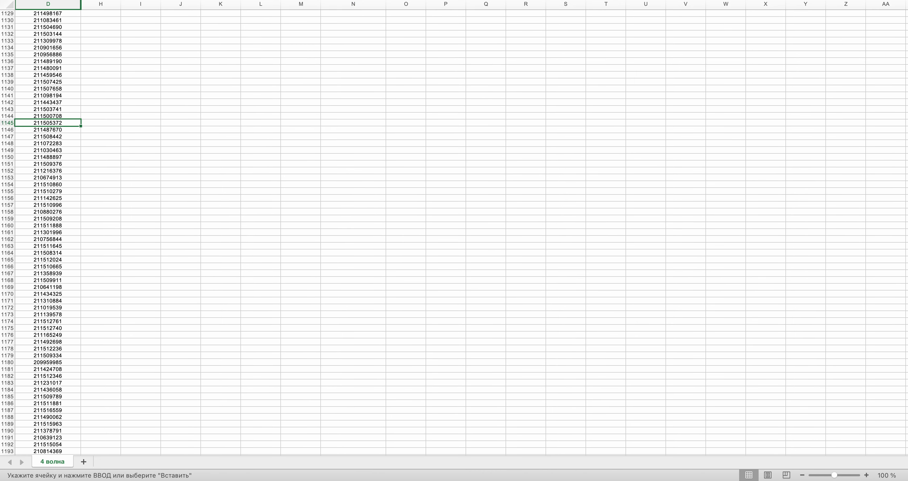
{"action": "key", "text": "super+c"}
{"action": "scroll", "coordinate": [290, 201], "scroll_direction": "up", "scroll_amount": 20}
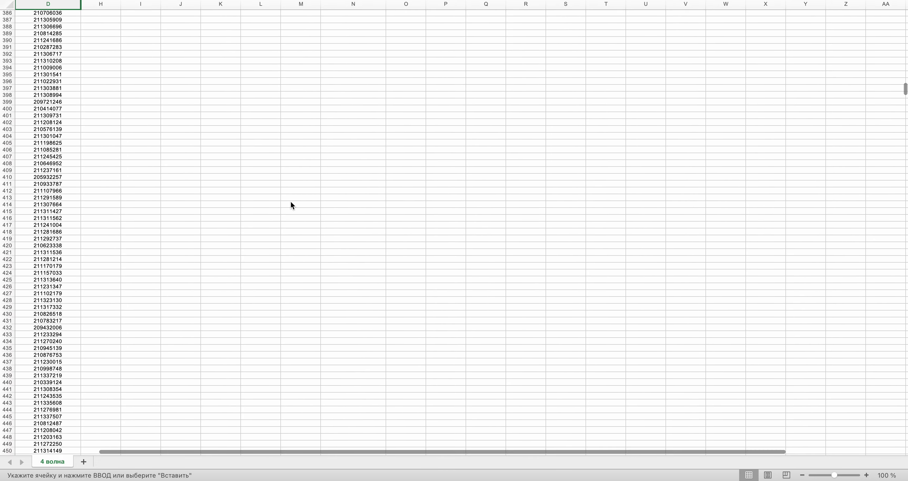
{"action": "scroll", "coordinate": [290, 201], "scroll_direction": "up", "scroll_amount": 20}
{"action": "left_click", "coordinate": [356, 45]}
{"action": "key", "text": "super+v"}
{"action": "key", "text": "ctrl+Right"}
{"action": "left_click", "coordinate": [450, 228]}
{"action": "key", "text": "ctrl+Left"}
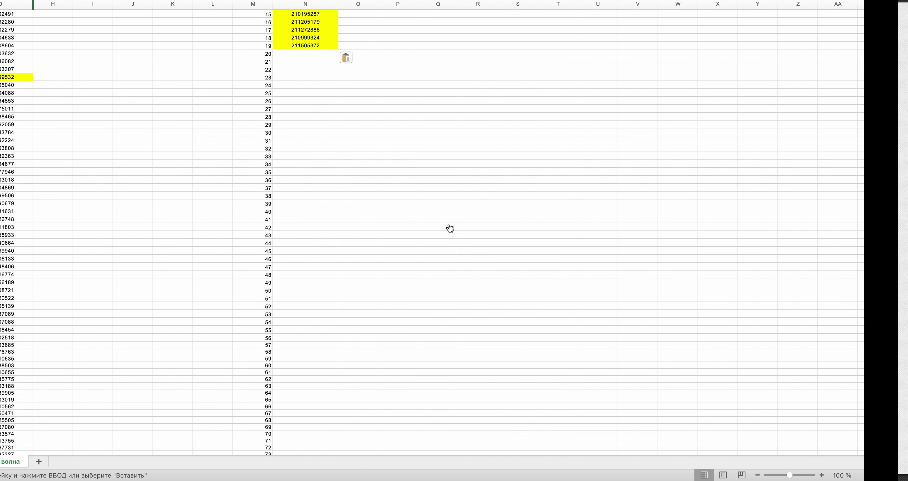
{"action": "left_click_drag", "start_coordinate": [905, 22], "coordinate": [905, 229]}
{"action": "left_click", "coordinate": [53, 192]}
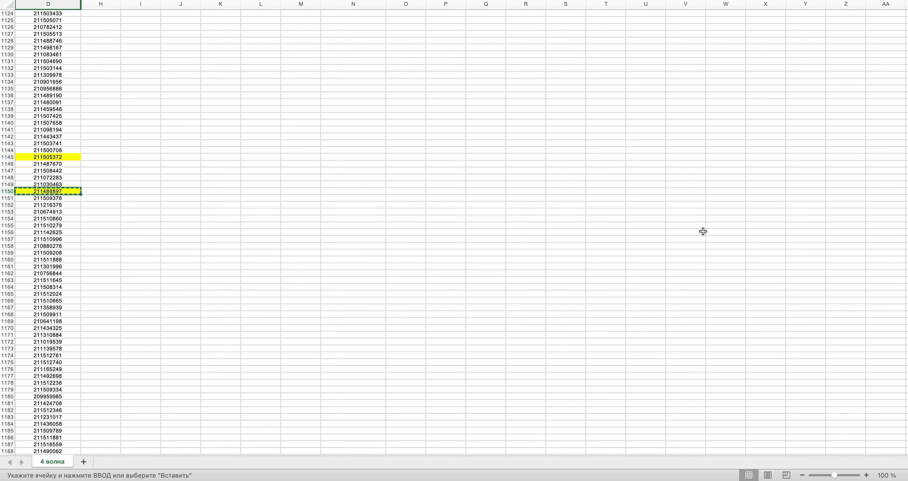
{"action": "left_click_drag", "start_coordinate": [905, 227], "coordinate": [904, 17]}
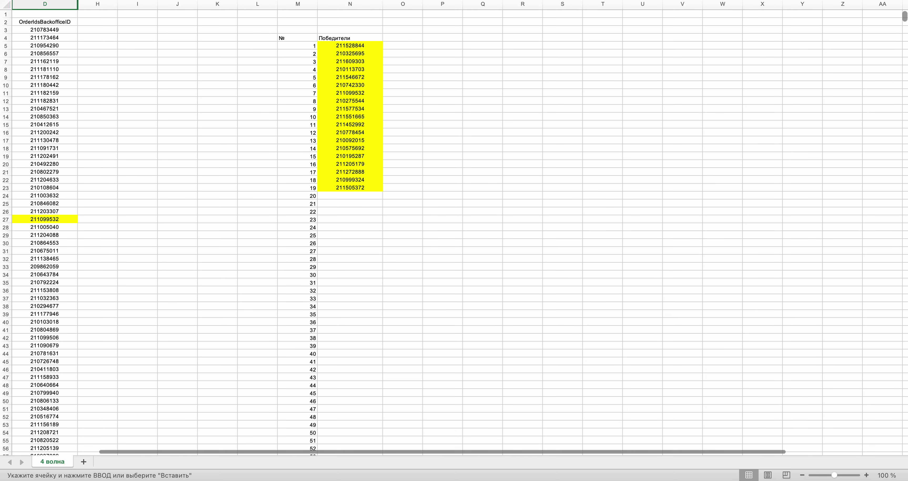
{"action": "left_click", "coordinate": [356, 194]}
{"action": "key", "text": "ctrl+Right"}
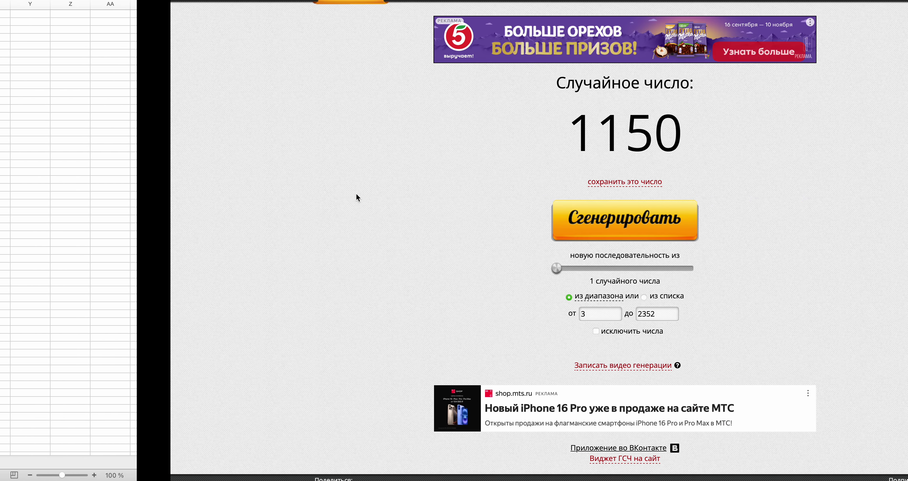
{"action": "left_click", "coordinate": [430, 221]}
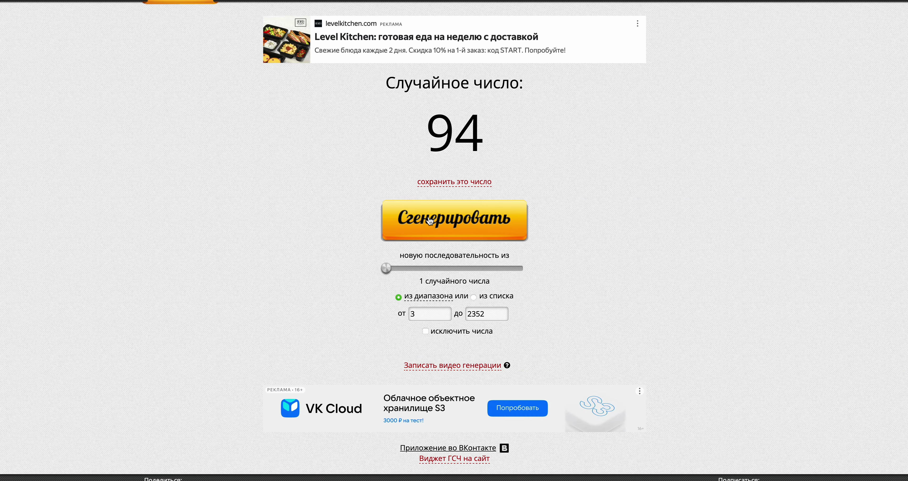
{"action": "key", "text": "ctrl+Left"}
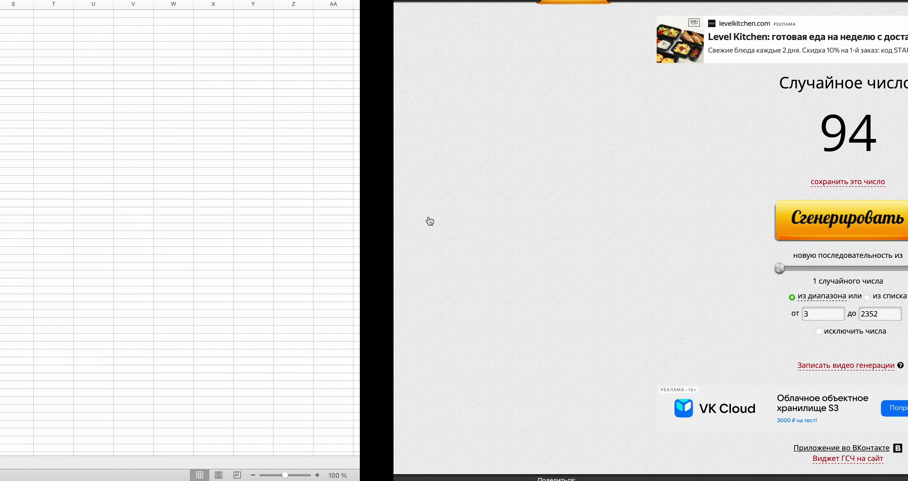
{"action": "scroll", "coordinate": [429, 218], "scroll_direction": "down", "scroll_amount": 20}
{"action": "scroll", "coordinate": [429, 220], "scroll_direction": "up", "scroll_amount": 13}
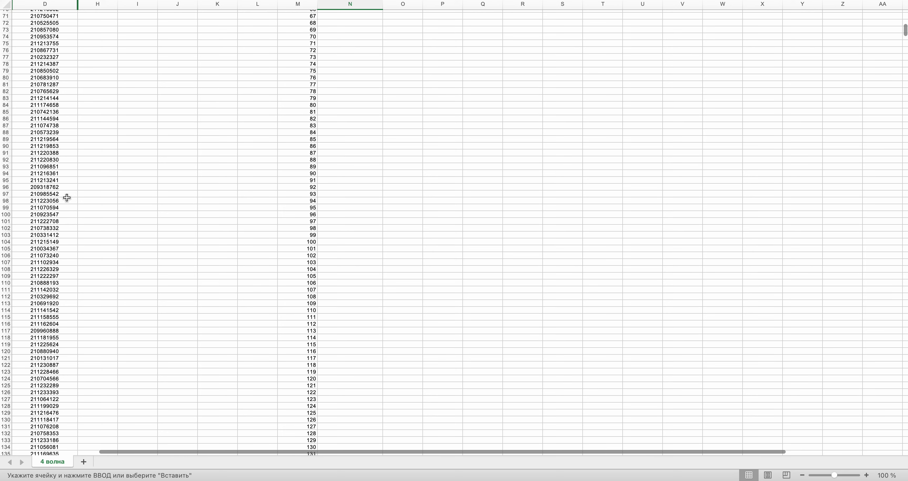
{"action": "left_click", "coordinate": [48, 174]}
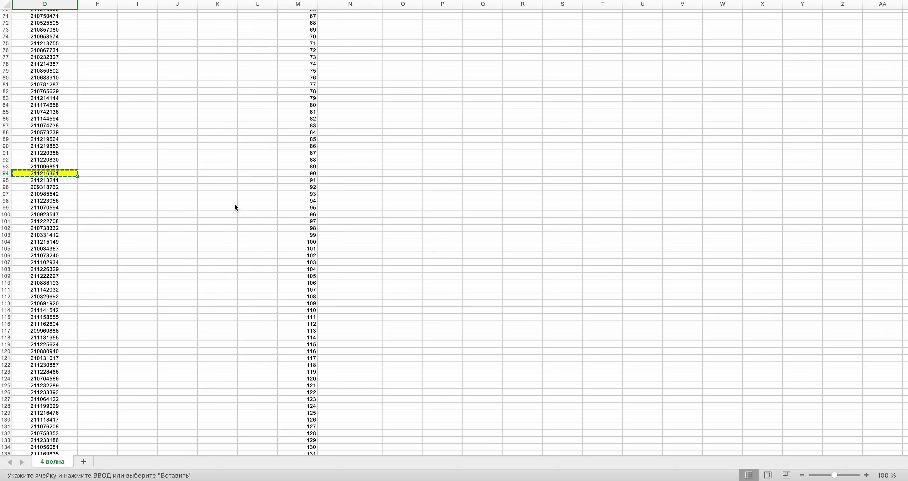
{"action": "scroll", "coordinate": [236, 207], "scroll_direction": "up", "scroll_amount": 20}
{"action": "left_click", "coordinate": [347, 203]}
{"action": "key", "text": "super+v"}
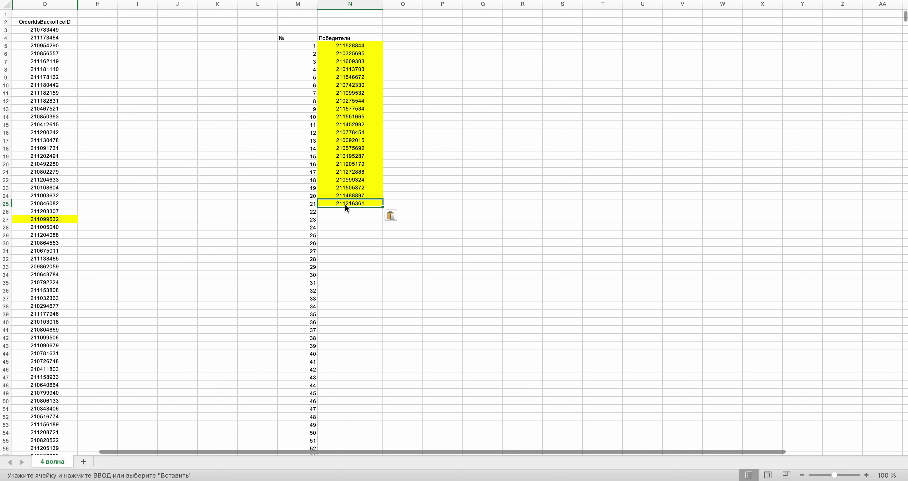
{"action": "key", "text": "ctrl+Right"}
{"action": "left_click", "coordinate": [437, 220]}
{"action": "key", "text": "ctrl+Left"}
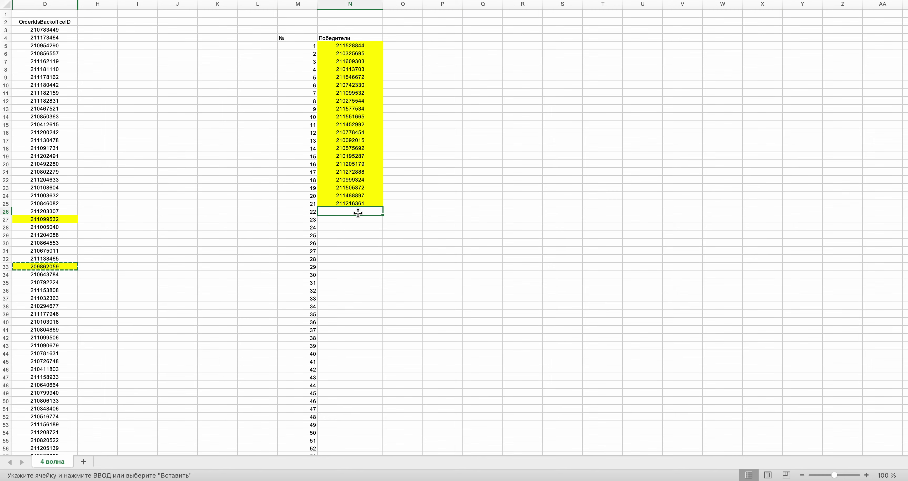
{"action": "key", "text": "super+v"}
{"action": "scroll", "coordinate": [357, 211], "scroll_direction": "right", "scroll_amount": 10}
{"action": "scroll", "coordinate": [358, 211], "scroll_direction": "left", "scroll_amount": 5}
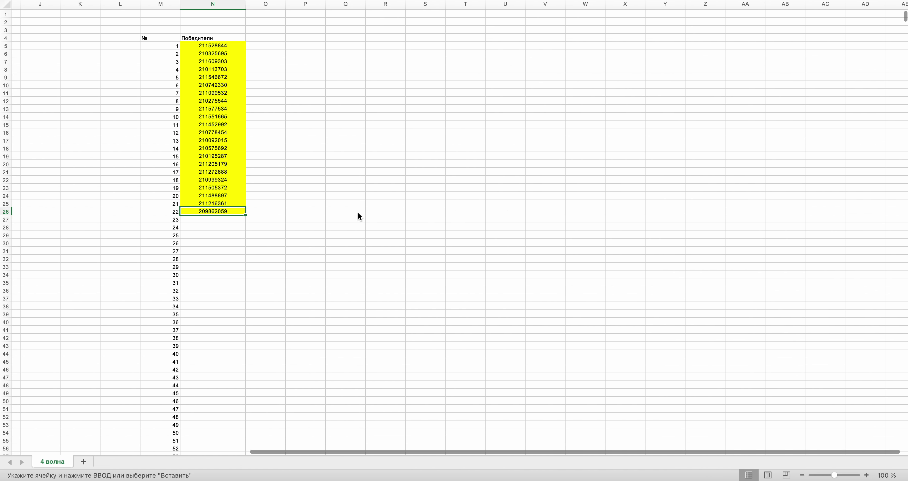
{"action": "scroll", "coordinate": [357, 212], "scroll_direction": "left", "scroll_amount": 5}
{"action": "key", "text": "ctrl+Right"}
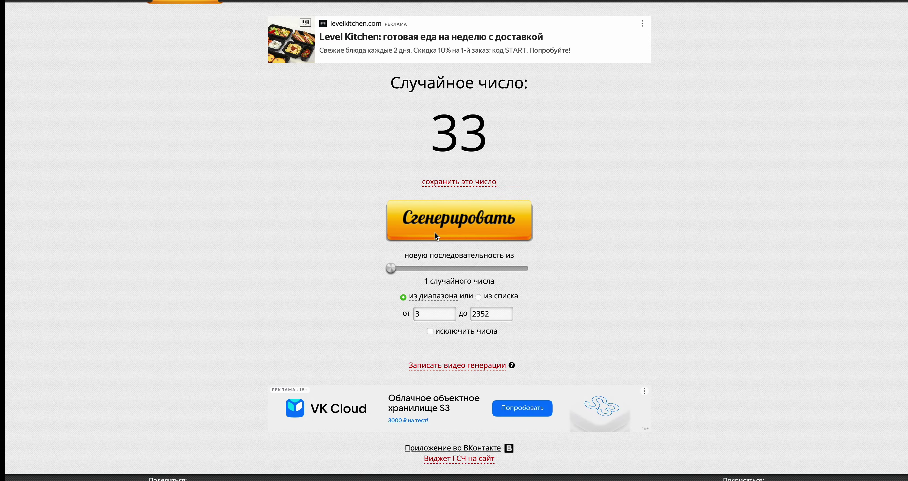
{"action": "key", "text": "ctrl+Left"}
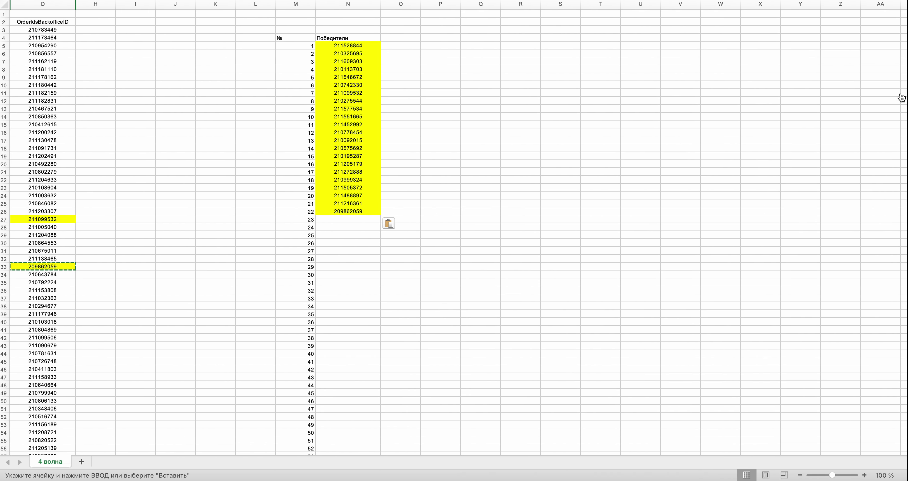
{"action": "left_click_drag", "start_coordinate": [905, 20], "coordinate": [904, 345]}
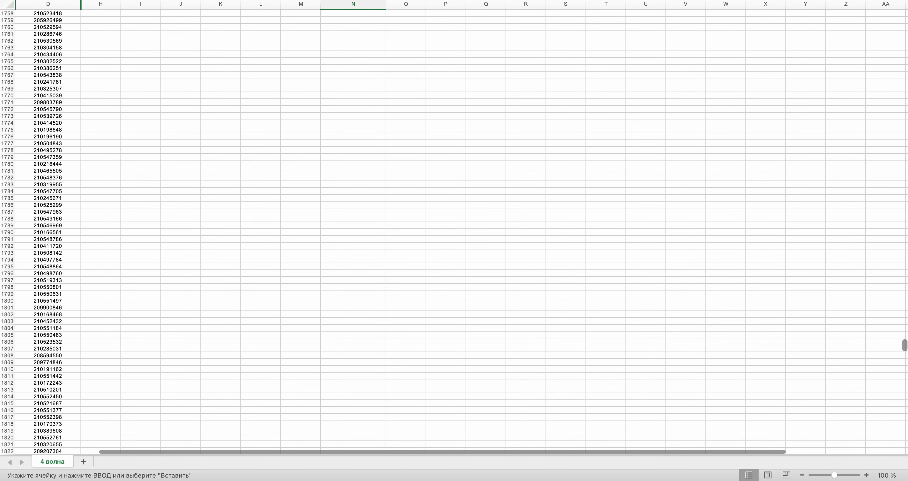
{"action": "left_click", "coordinate": [53, 284]}
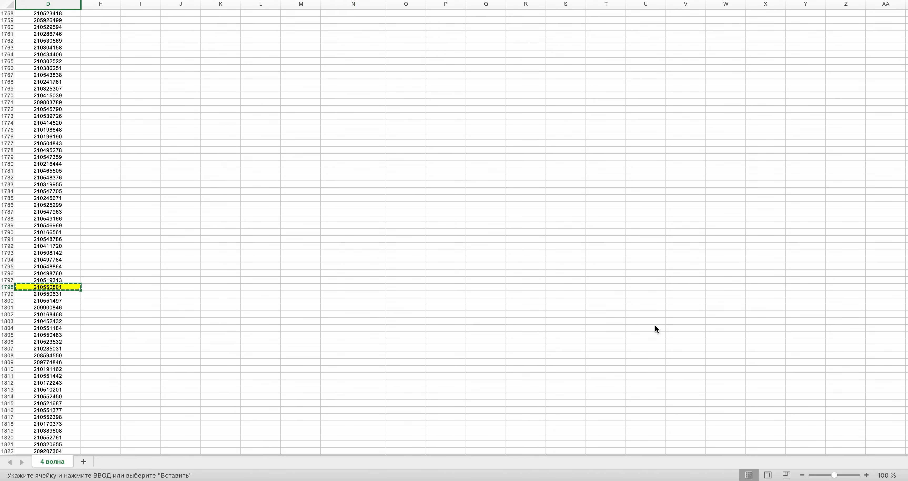
{"action": "left_click_drag", "start_coordinate": [904, 347], "coordinate": [904, 192]}
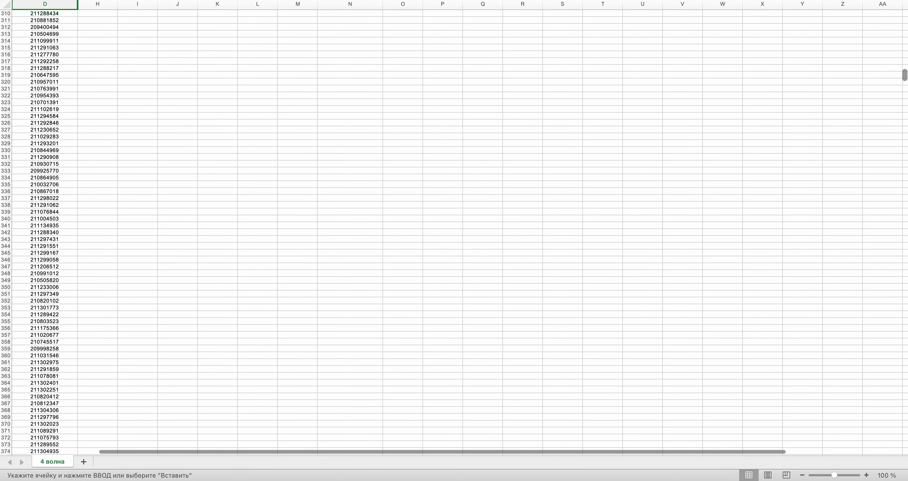
{"action": "scroll", "coordinate": [454, 233], "scroll_direction": "up", "scroll_amount": 20}
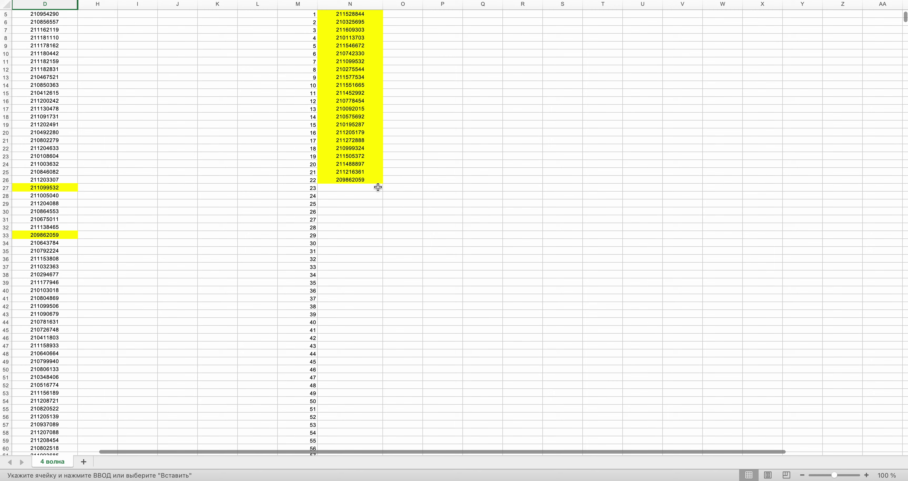
{"action": "left_click", "coordinate": [378, 187]}
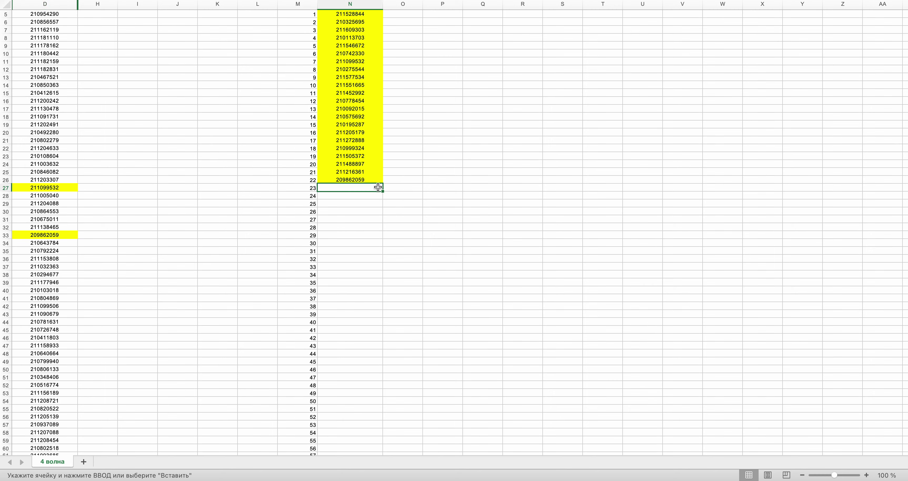
{"action": "key", "text": "ctrl+Right"}
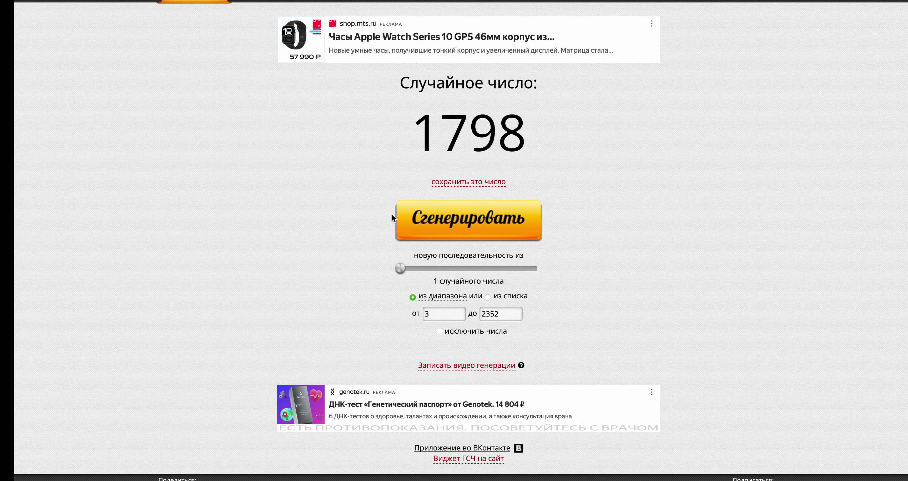
{"action": "left_click", "coordinate": [425, 232]}
{"action": "key", "text": "ctrl+Left"}
- Select the order ID in D774 and bring the generator page showing 775 to the front
{"action": "scroll", "coordinate": [426, 233], "scroll_direction": "down", "scroll_amount": 20}
{"action": "scroll", "coordinate": [425, 231], "scroll_direction": "down", "scroll_amount": 20}
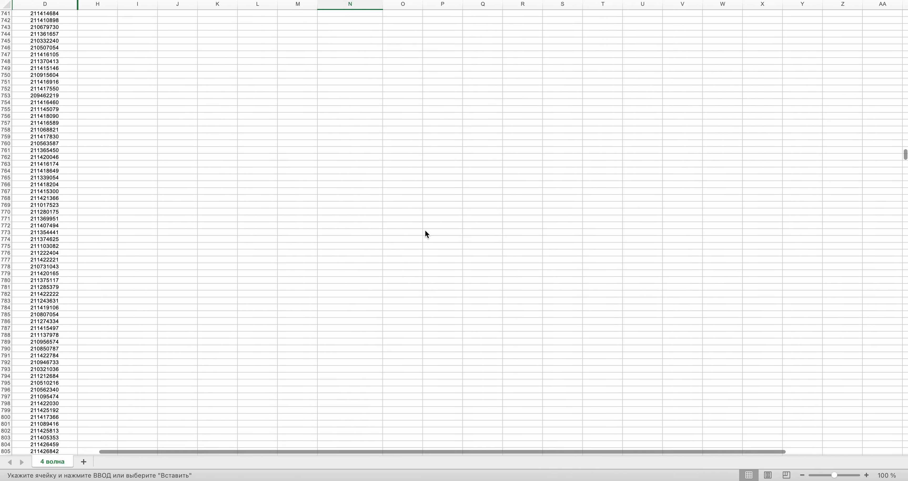
{"action": "scroll", "coordinate": [425, 234], "scroll_direction": "up", "scroll_amount": 2}
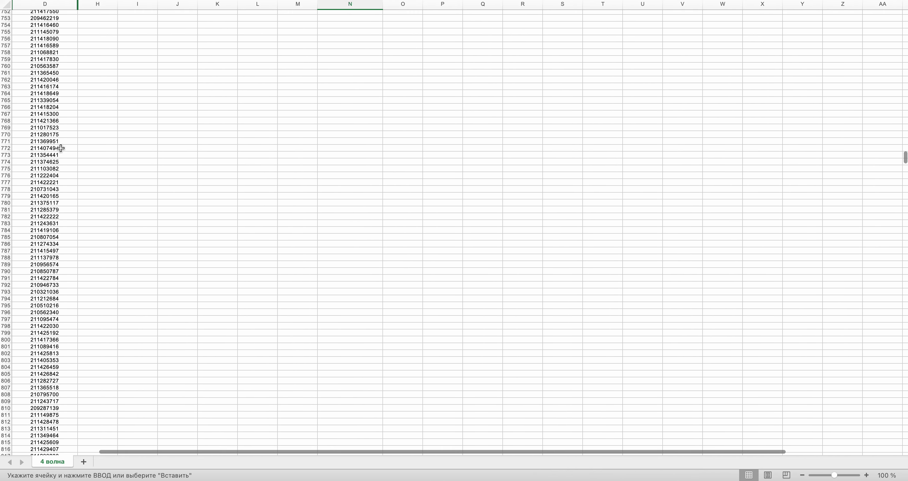
{"action": "left_click", "coordinate": [36, 164]}
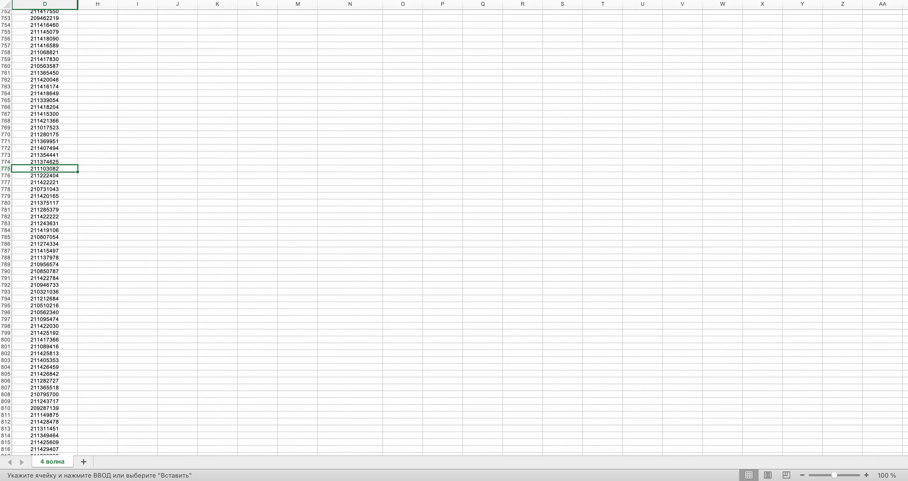
{"action": "scroll", "coordinate": [285, 215], "scroll_direction": "up", "scroll_amount": 20}
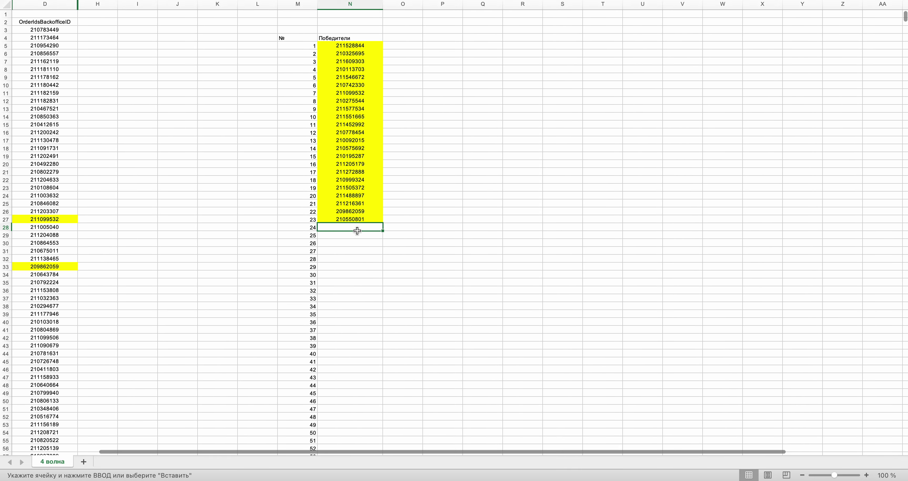
{"action": "key", "text": "ctrl+Right"}
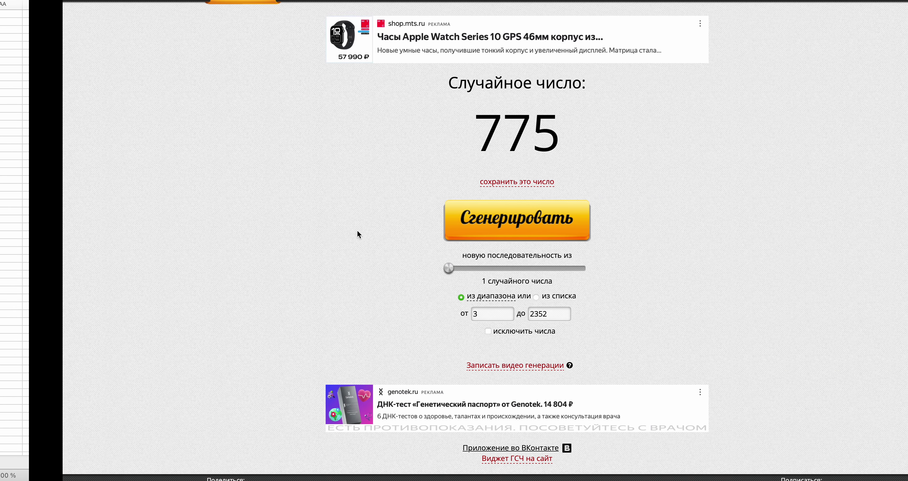
- Draw a new row number and select its order ID, cancelling an accidental overwrite of the neighbouring cell
{"action": "left_click", "coordinate": [469, 215]}
{"action": "key", "text": "ctrl+Left"}
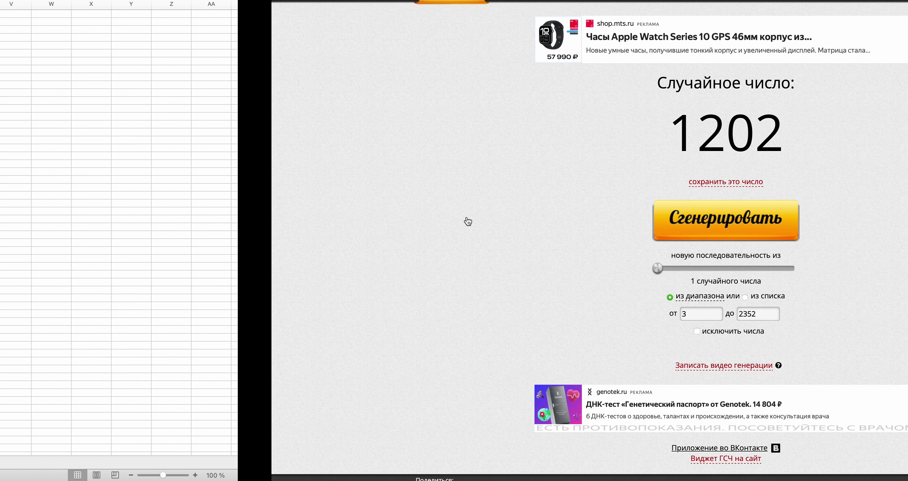
{"action": "left_click_drag", "start_coordinate": [905, 17], "coordinate": [904, 245]}
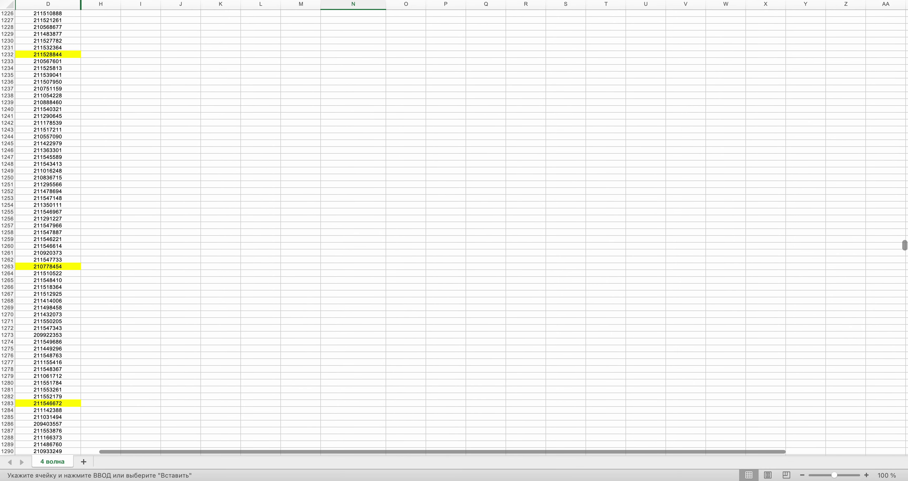
{"action": "scroll", "coordinate": [179, 313], "scroll_direction": "up", "scroll_amount": 15}
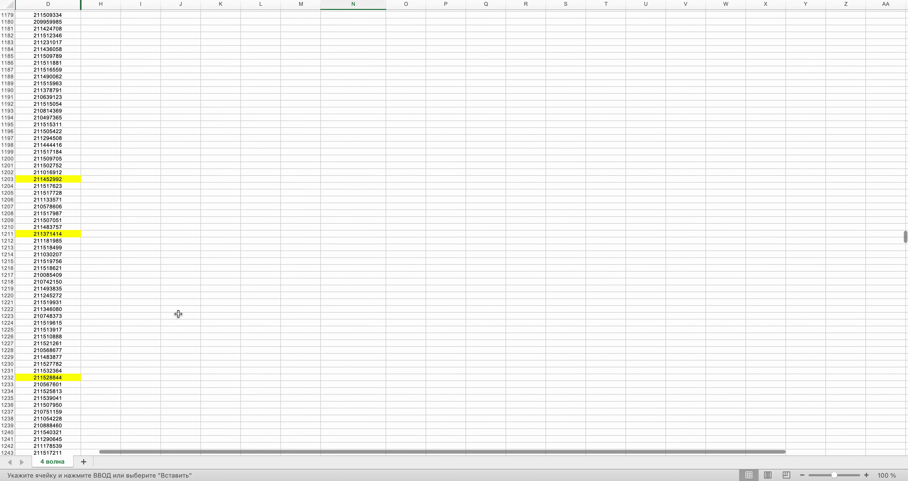
{"action": "left_click_drag", "start_coordinate": [43, 173], "coordinate": [47, 171]}
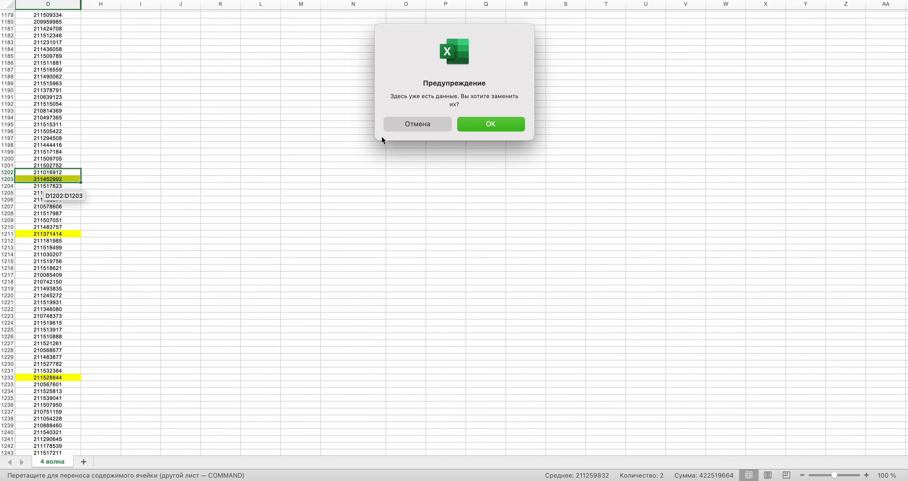
{"action": "left_click", "coordinate": [403, 130]}
- Recheck the generator, draw another random row number, and scroll down to that row
{"action": "key", "text": "ctrl+Right"}
{"action": "key", "text": "ctrl+Left"}
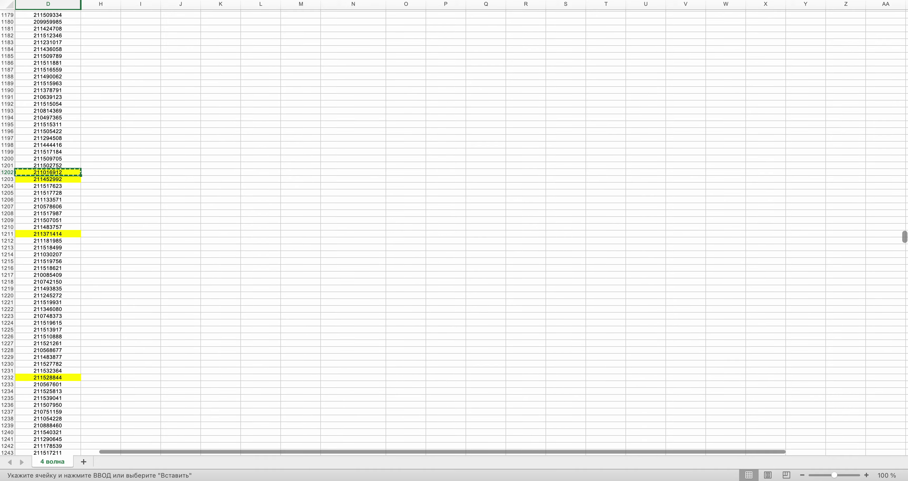
{"action": "scroll", "coordinate": [618, 302], "scroll_direction": "up", "scroll_amount": 20}
{"action": "scroll", "coordinate": [906, 35], "scroll_direction": "up", "scroll_amount": 20}
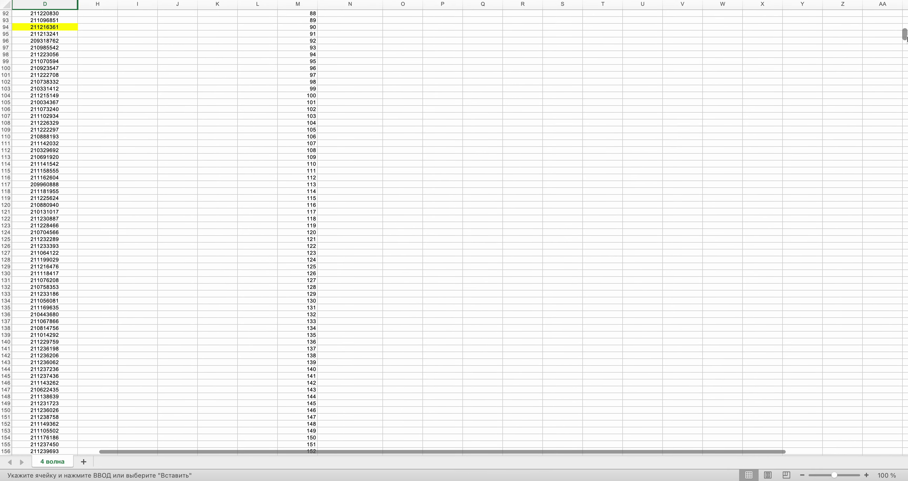
{"action": "scroll", "coordinate": [526, 226], "scroll_direction": "up", "scroll_amount": 18}
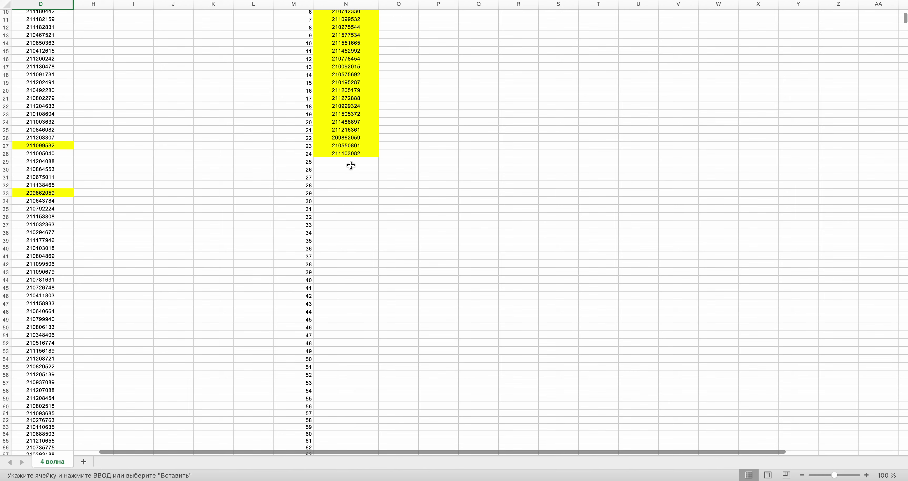
{"action": "key", "text": "super+Tab"}
{"action": "left_click", "coordinate": [439, 219]}
{"action": "key", "text": "super+Tab"}
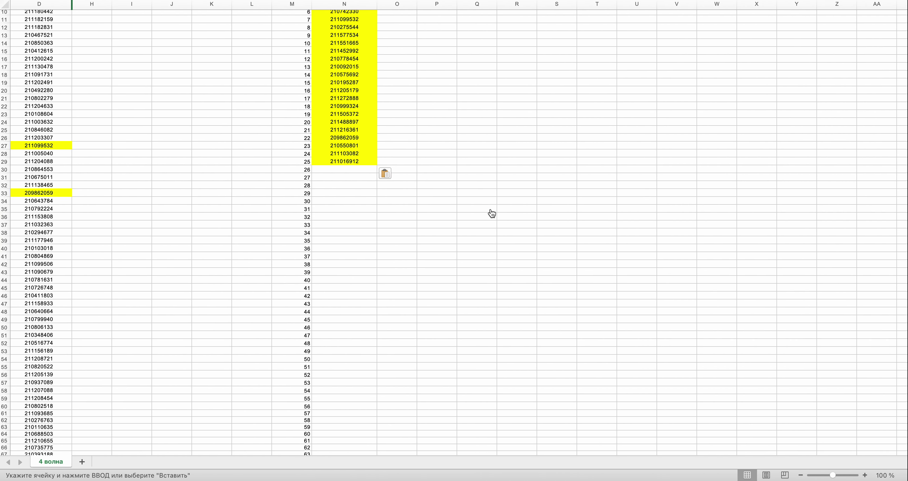
{"action": "left_click_drag", "start_coordinate": [904, 18], "coordinate": [904, 220]}
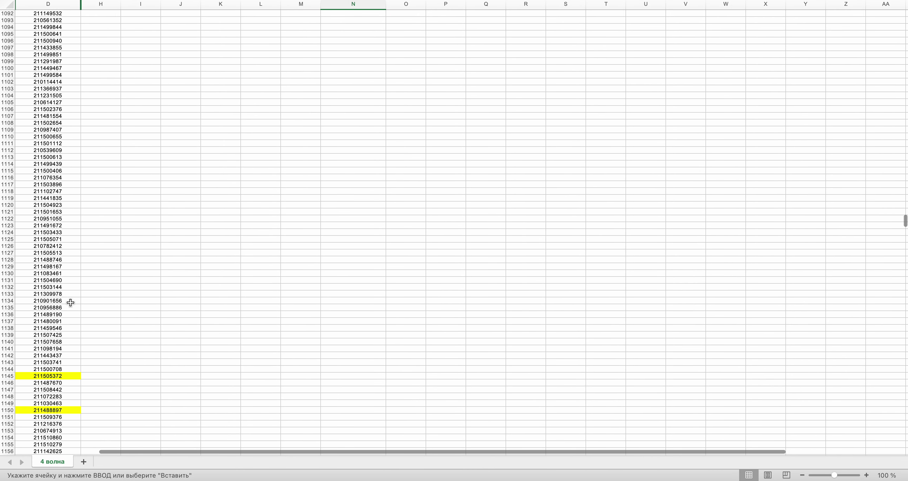
{"action": "left_click", "coordinate": [59, 286]}
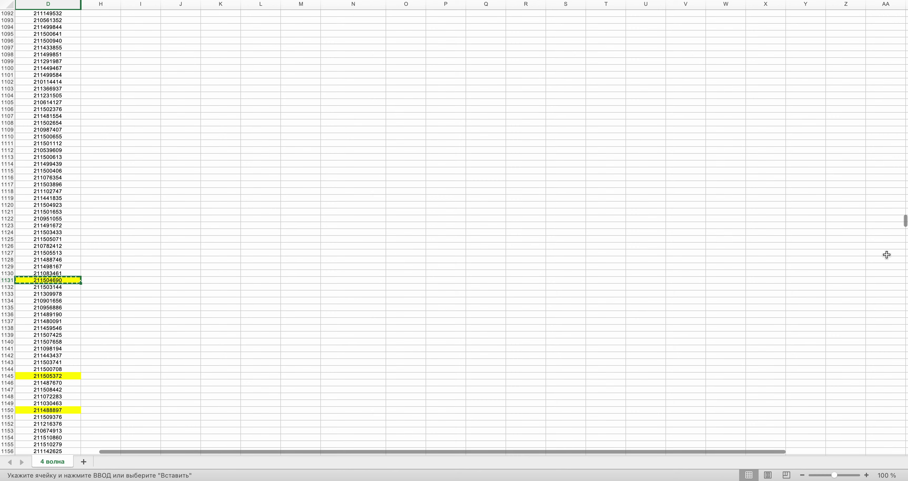
{"action": "scroll", "coordinate": [454, 233], "scroll_direction": "up", "scroll_amount": 20}
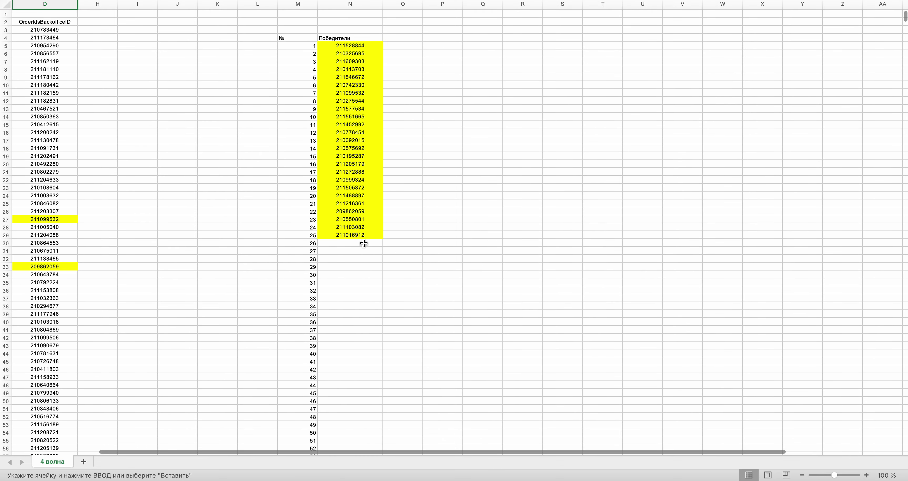
{"action": "left_click", "coordinate": [364, 243]}
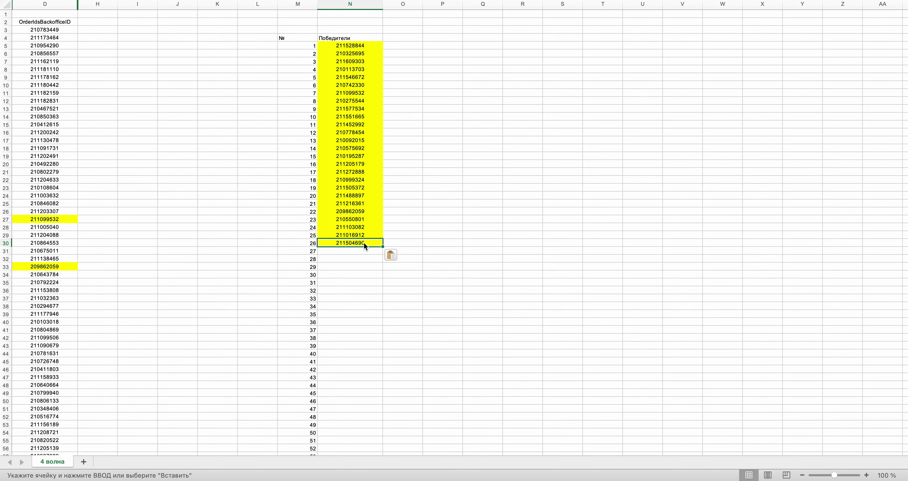
{"action": "key", "text": "ctrl+Right"}
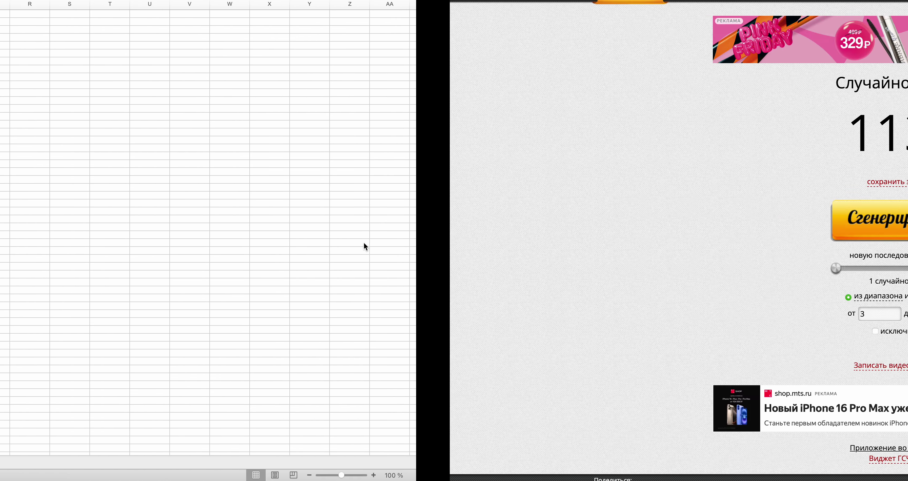
{"action": "left_click", "coordinate": [431, 225]}
{"action": "key", "text": "ctrl+Left"}
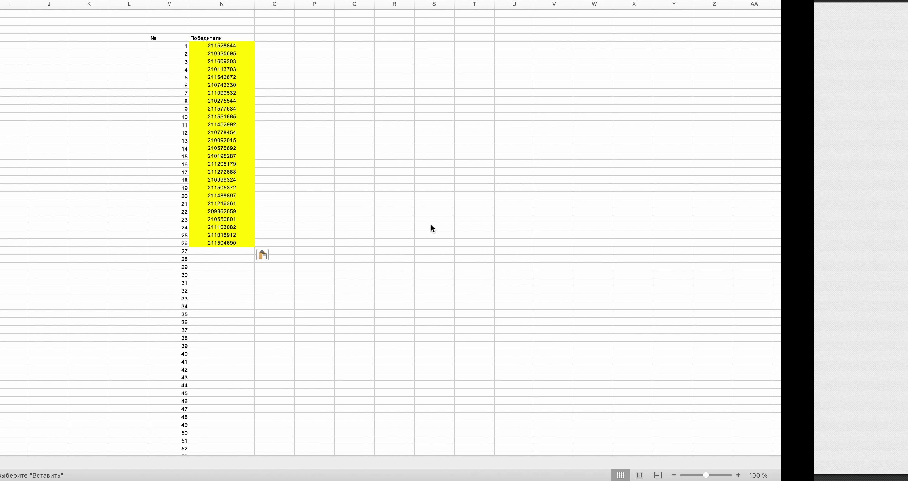
{"action": "left_click", "coordinate": [50, 227]}
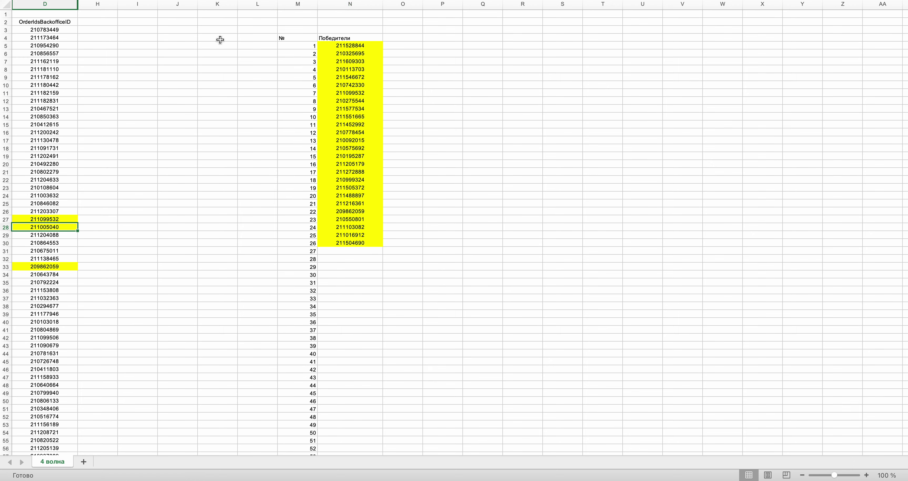
{"action": "key", "text": "ctrl+Right"}
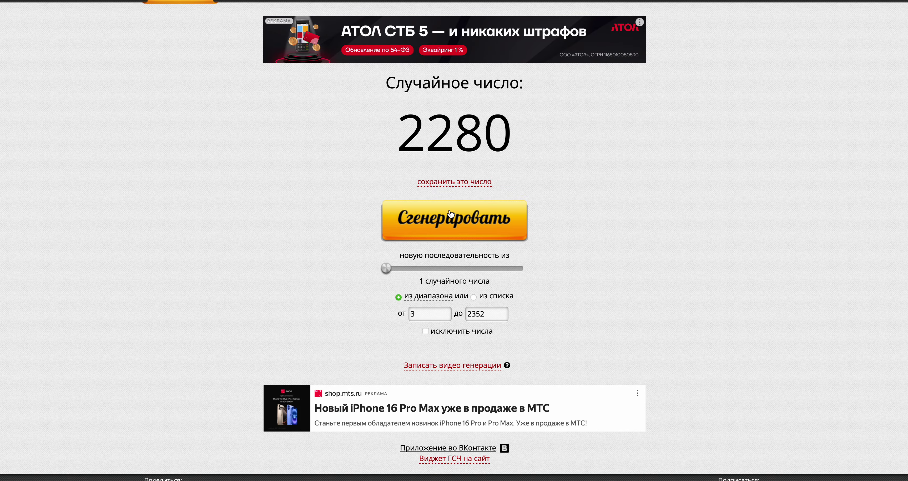
{"action": "key", "text": "ctrl+Left"}
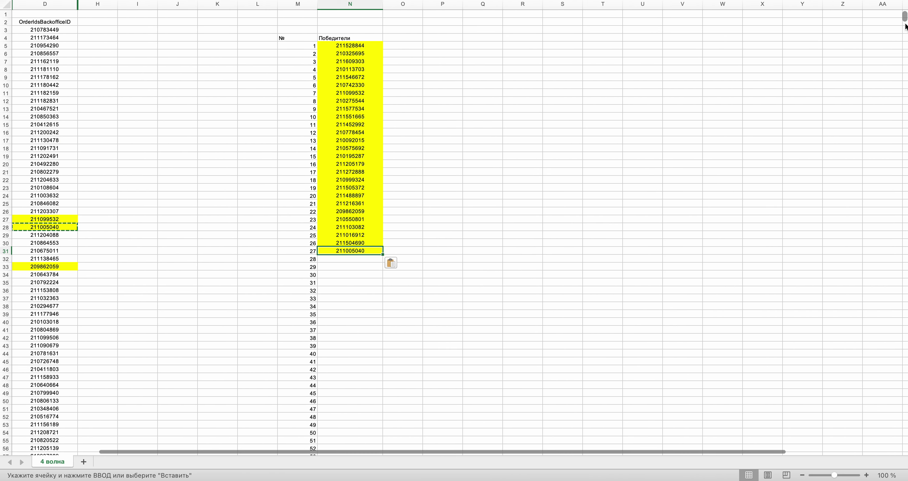
{"action": "scroll", "coordinate": [907, 28], "scroll_direction": "down", "scroll_amount": 20}
{"action": "scroll", "coordinate": [454, 233], "scroll_direction": "down", "scroll_amount": 20}
{"action": "left_click_drag", "start_coordinate": [905, 295], "coordinate": [904, 419]}
{"action": "scroll", "coordinate": [430, 329], "scroll_direction": "down", "scroll_amount": 10}
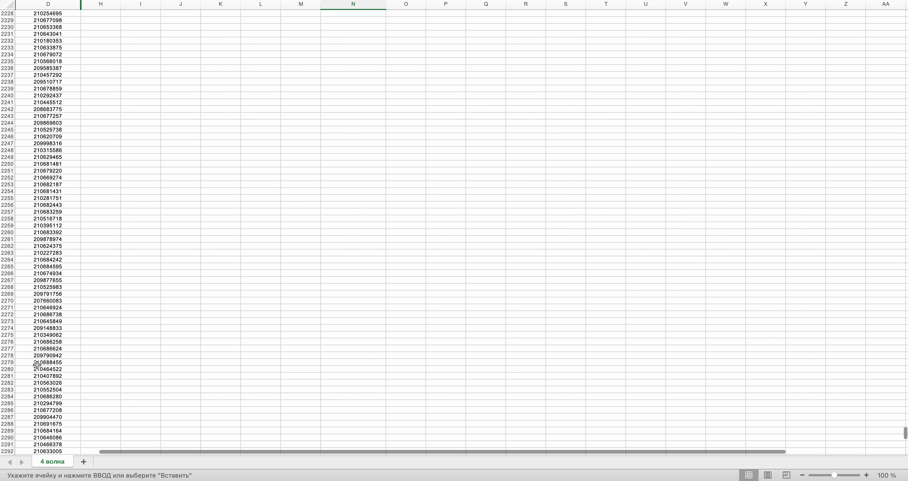
{"action": "left_click", "coordinate": [38, 369]}
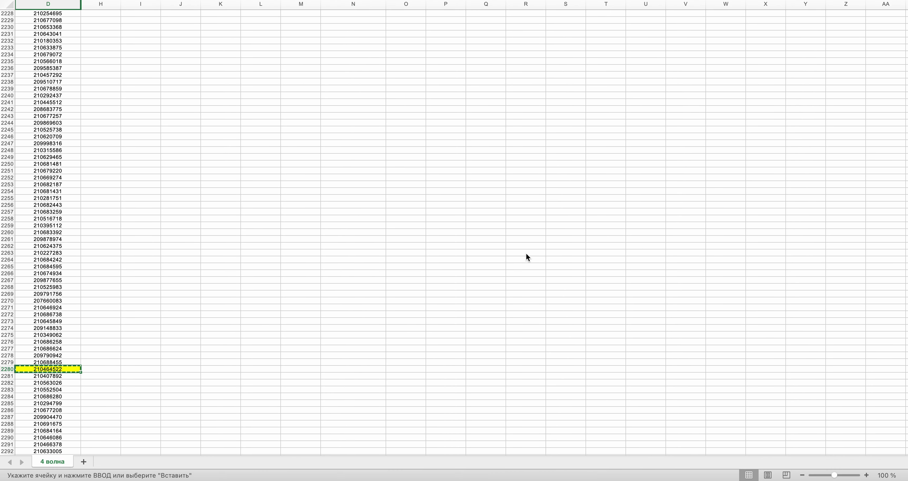
{"action": "left_click_drag", "start_coordinate": [903, 429], "coordinate": [905, 17]}
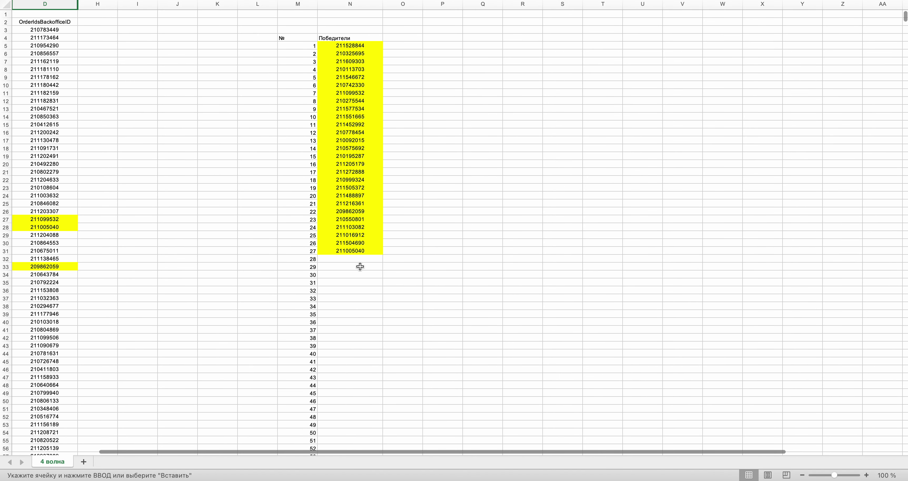
{"action": "left_click", "coordinate": [356, 258]}
{"action": "key", "text": "ctrl+Right"}
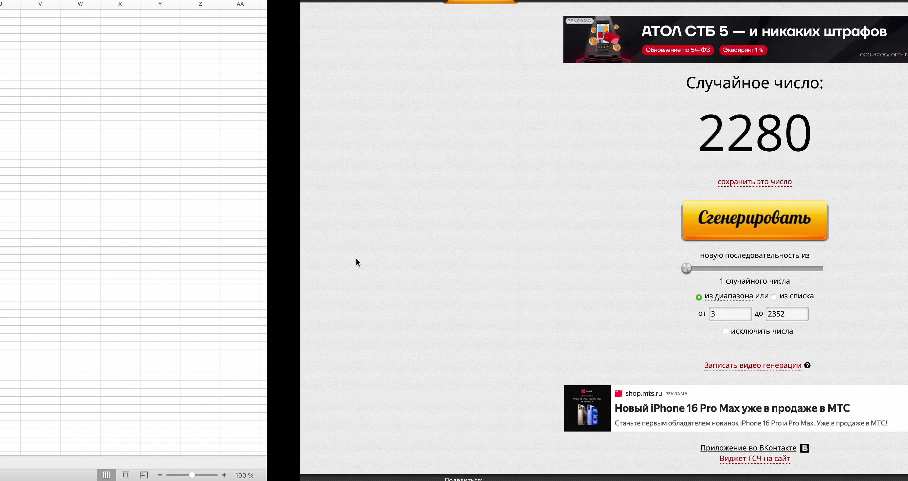
{"action": "left_click", "coordinate": [413, 217]}
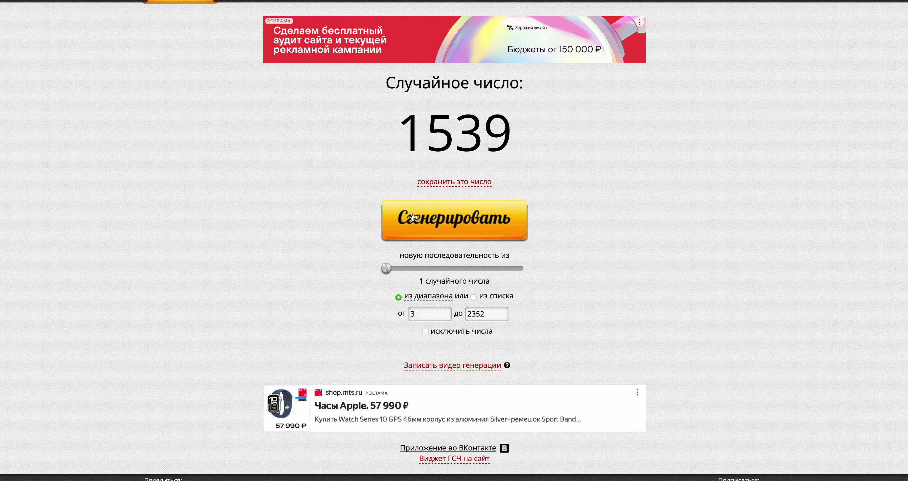
{"action": "key", "text": "ctrl+Left"}
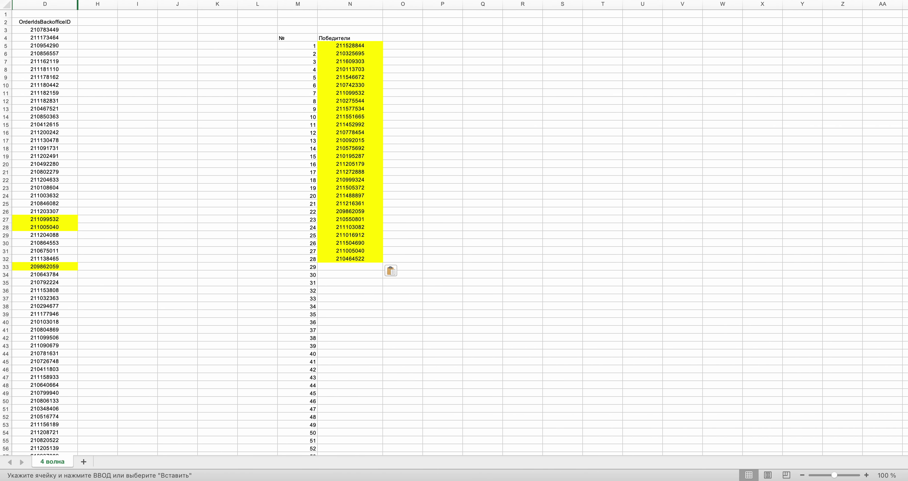
{"action": "left_click_drag", "start_coordinate": [905, 18], "coordinate": [905, 301]}
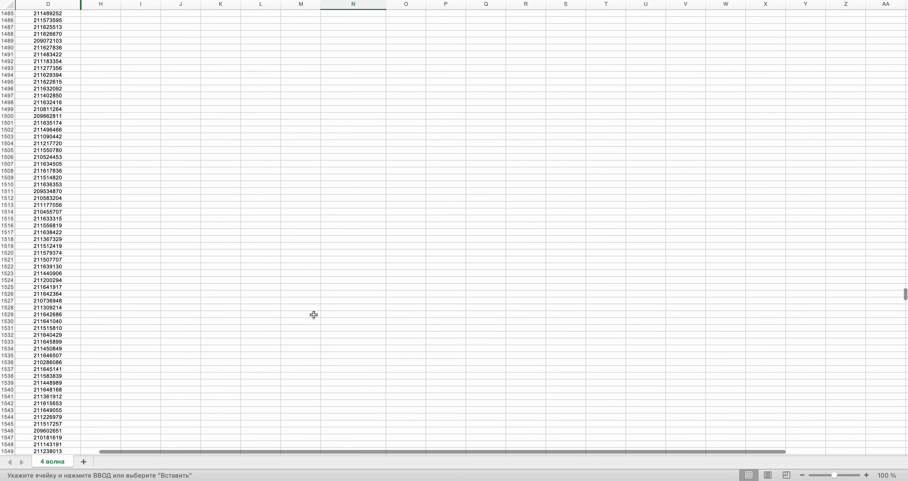
{"action": "left_click", "coordinate": [40, 380]}
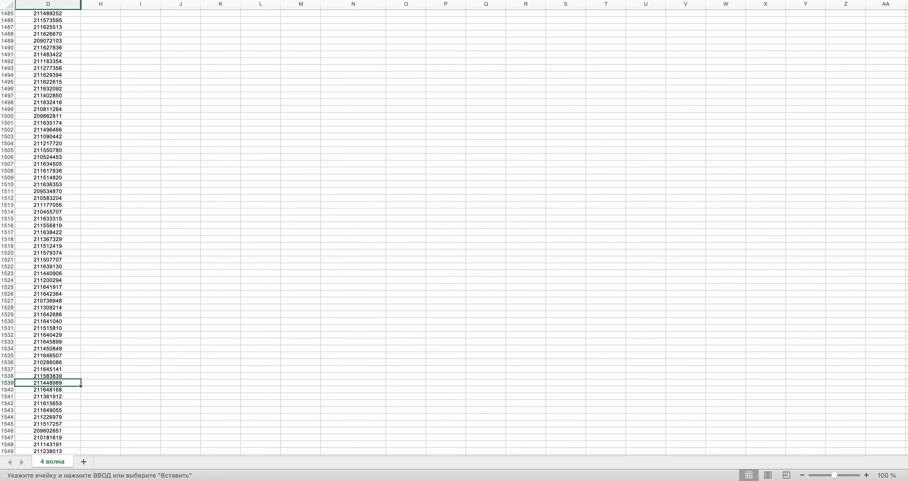
{"action": "left_click_drag", "start_coordinate": [904, 296], "coordinate": [905, 18]}
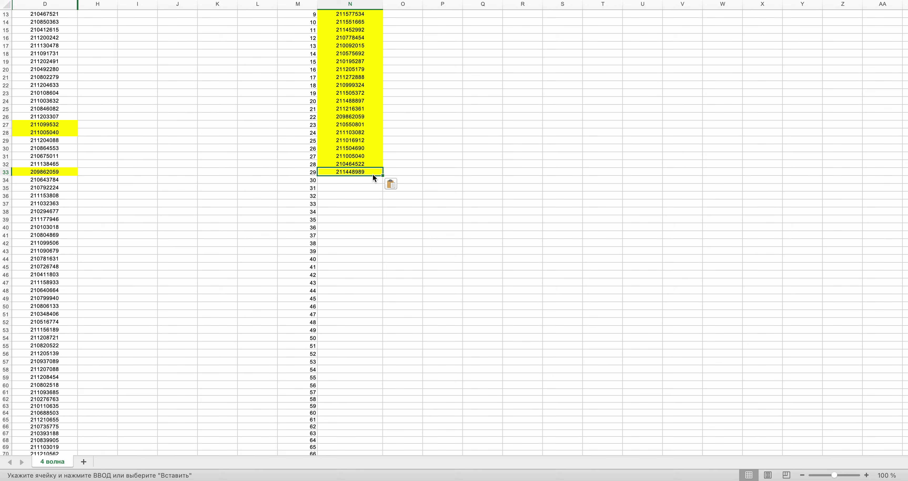
{"action": "key", "text": "ctrl+Right"}
{"action": "left_click", "coordinate": [434, 217]}
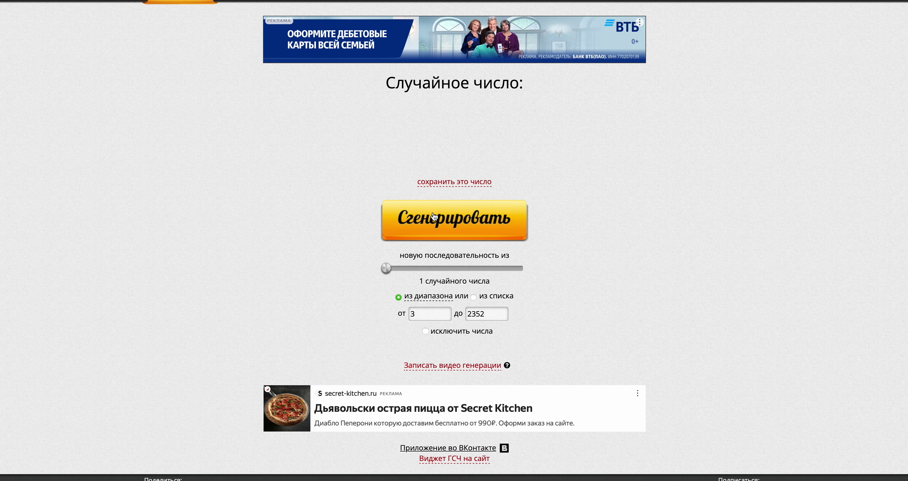
{"action": "key", "text": "ctrl+Left"}
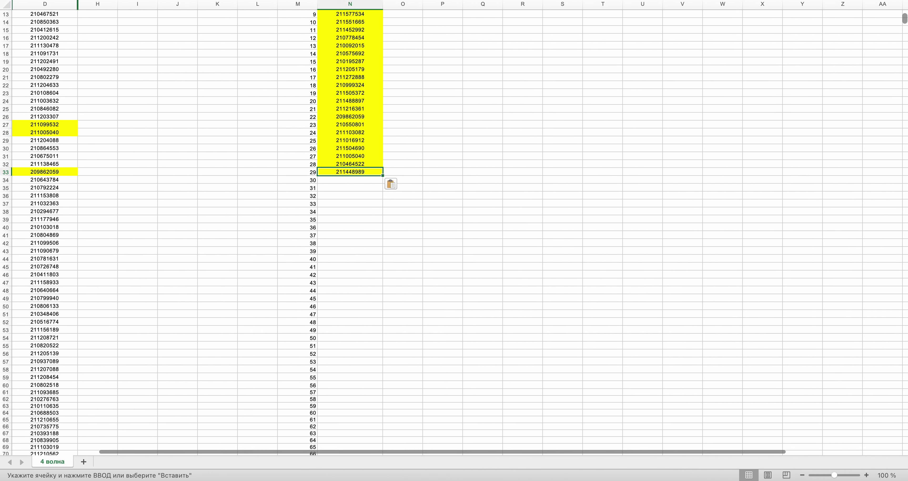
{"action": "left_click_drag", "start_coordinate": [904, 19], "coordinate": [904, 152]}
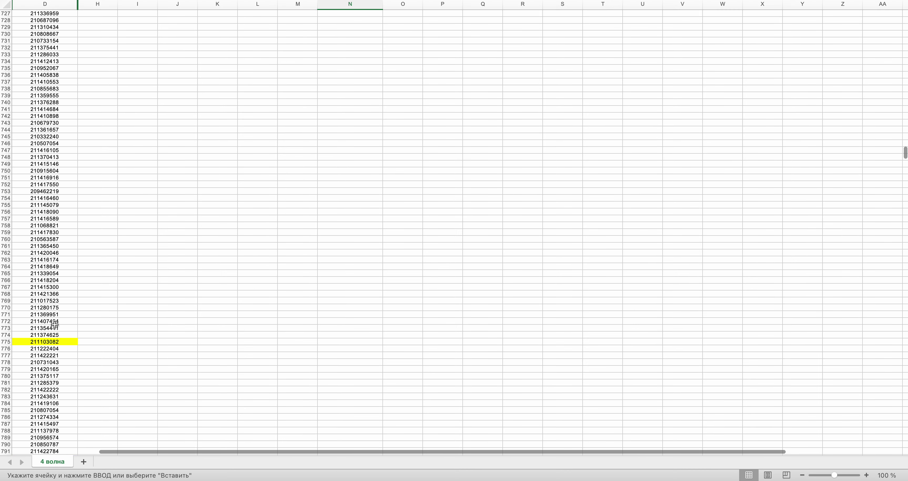
{"action": "left_click", "coordinate": [39, 348]}
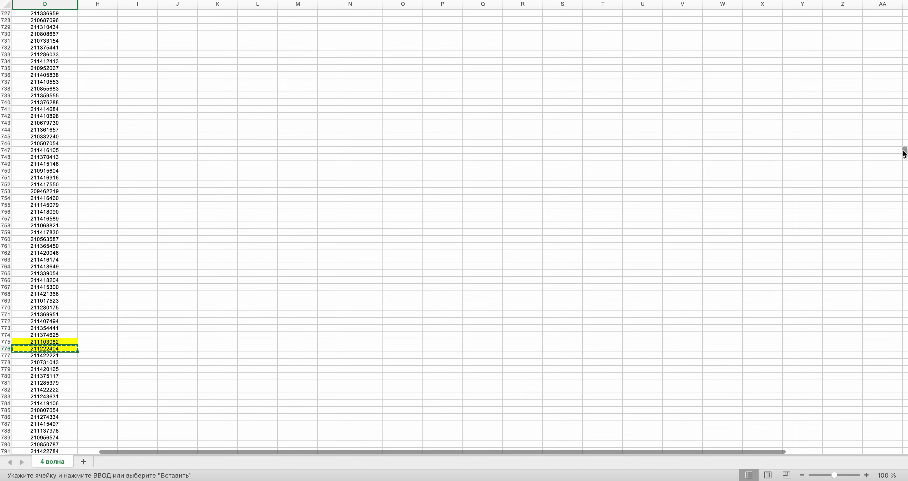
{"action": "left_click_drag", "start_coordinate": [904, 153], "coordinate": [905, 21]}
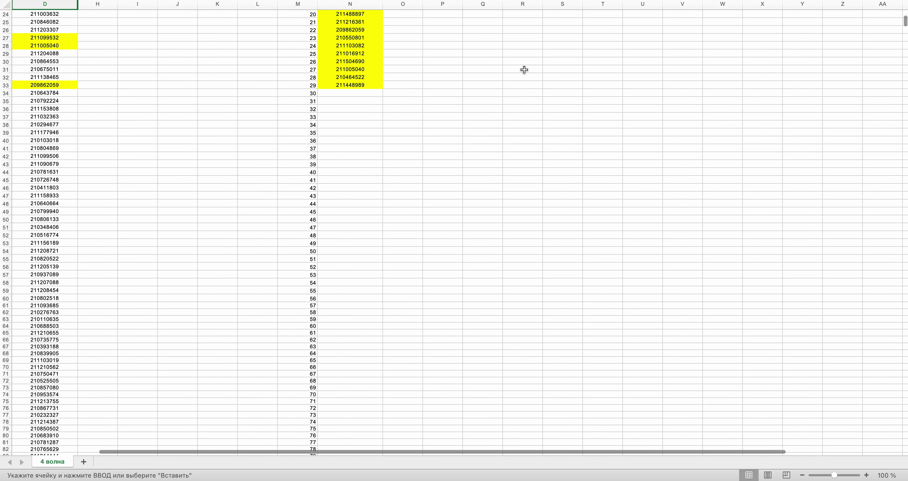
{"action": "key", "text": "ctrl+Right"}
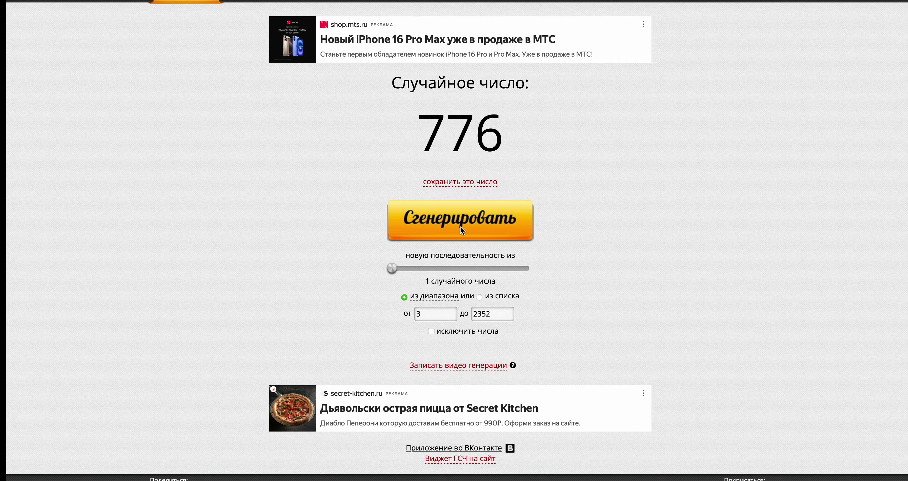
{"action": "left_click", "coordinate": [476, 237]}
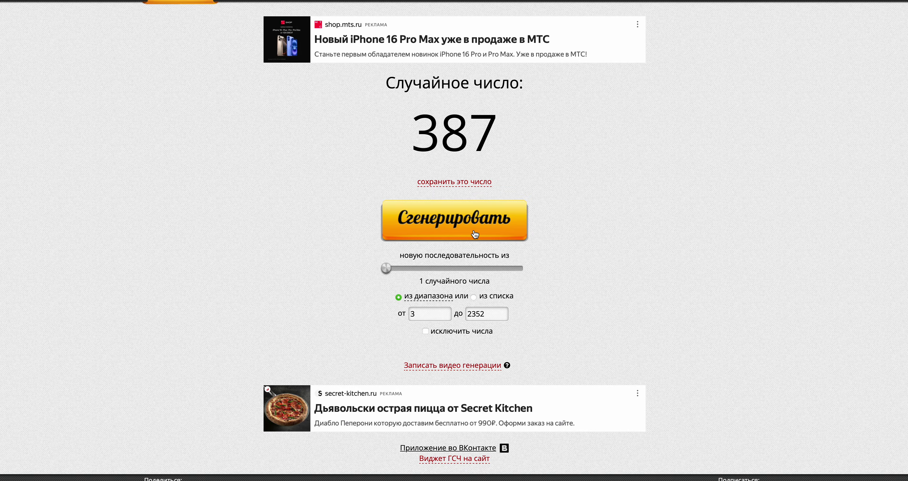
{"action": "key", "text": "ctrl+Left"}
{"action": "scroll", "coordinate": [474, 233], "scroll_direction": "down", "scroll_amount": 20}
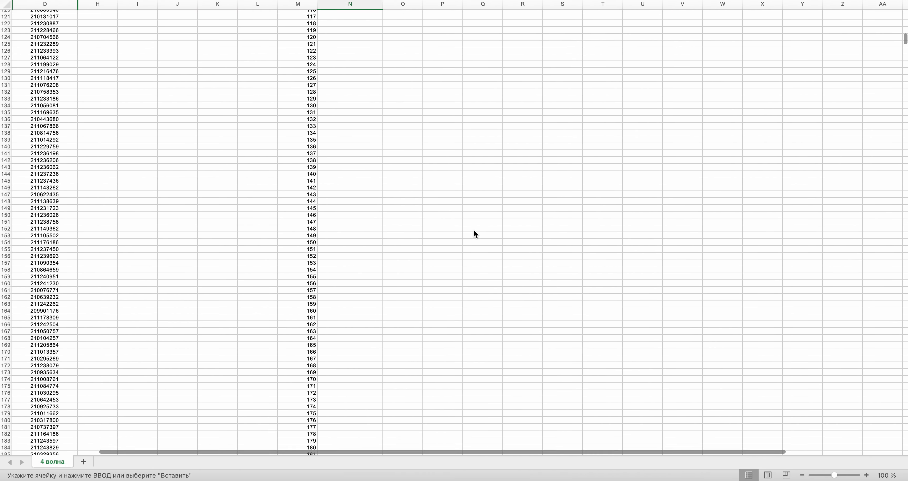
{"action": "scroll", "coordinate": [474, 230], "scroll_direction": "down", "scroll_amount": 20}
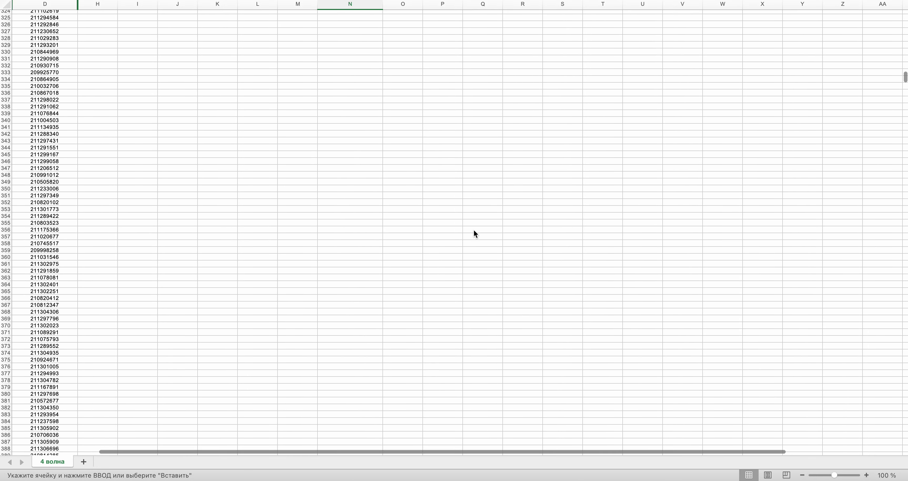
{"action": "scroll", "coordinate": [473, 233], "scroll_direction": "down", "scroll_amount": 3}
{"action": "left_click", "coordinate": [58, 392]}
{"action": "key", "text": "super+c"}
{"action": "scroll", "coordinate": [505, 344], "scroll_direction": "up", "scroll_amount": 20}
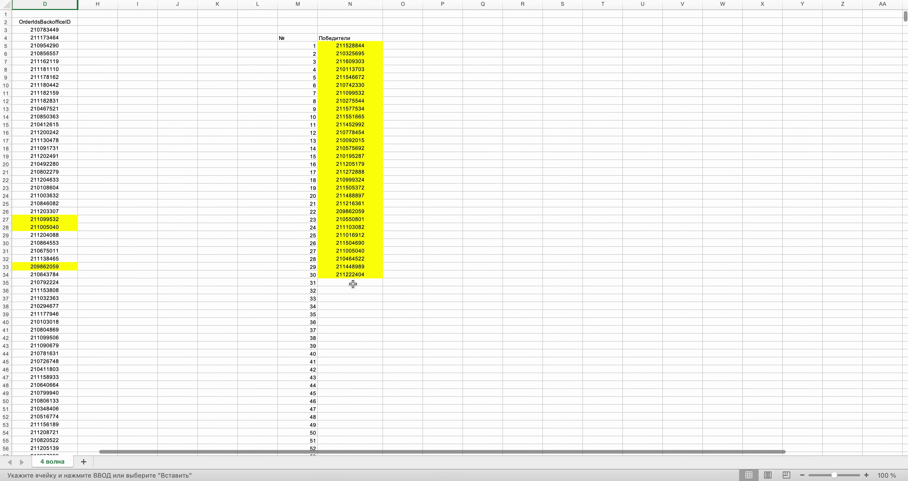
{"action": "key", "text": "super+v"}
{"action": "key", "text": "super+Tab"}
{"action": "left_click", "coordinate": [447, 225]}
{"action": "key", "text": "super+Tab"}
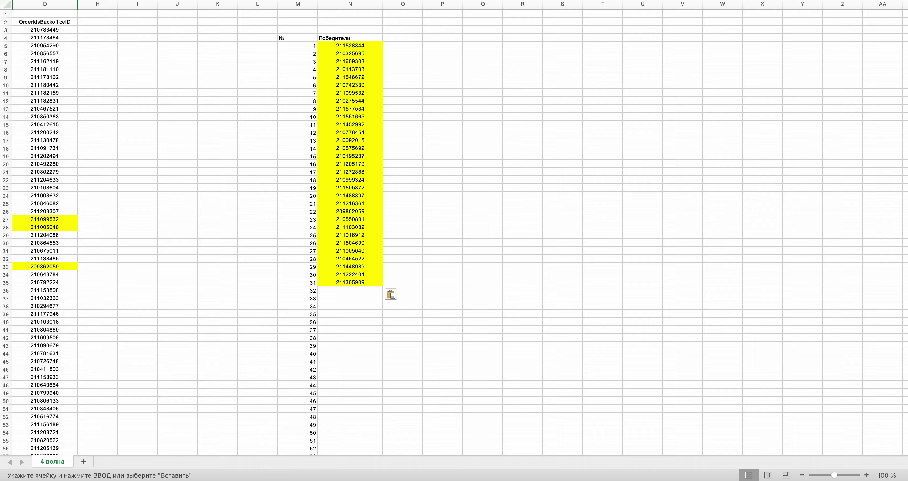
{"action": "left_click_drag", "start_coordinate": [905, 18], "coordinate": [905, 386]}
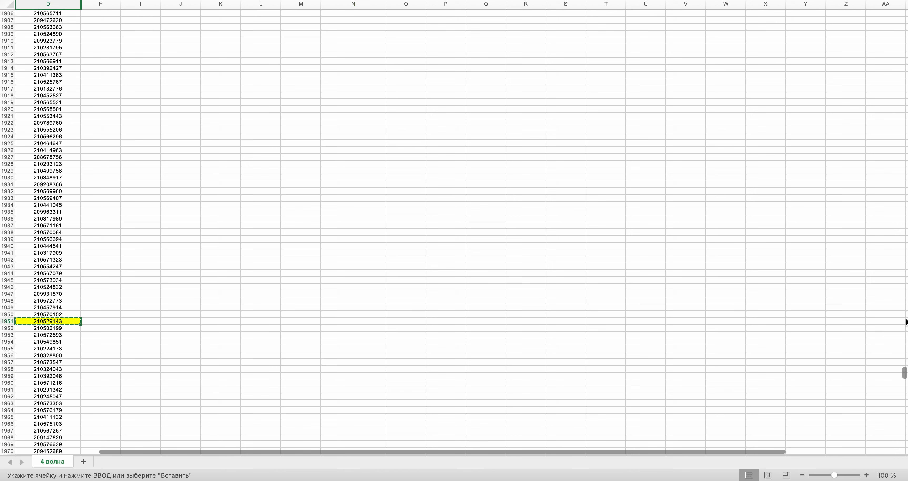
{"action": "left_click_drag", "start_coordinate": [905, 366], "coordinate": [904, 18]}
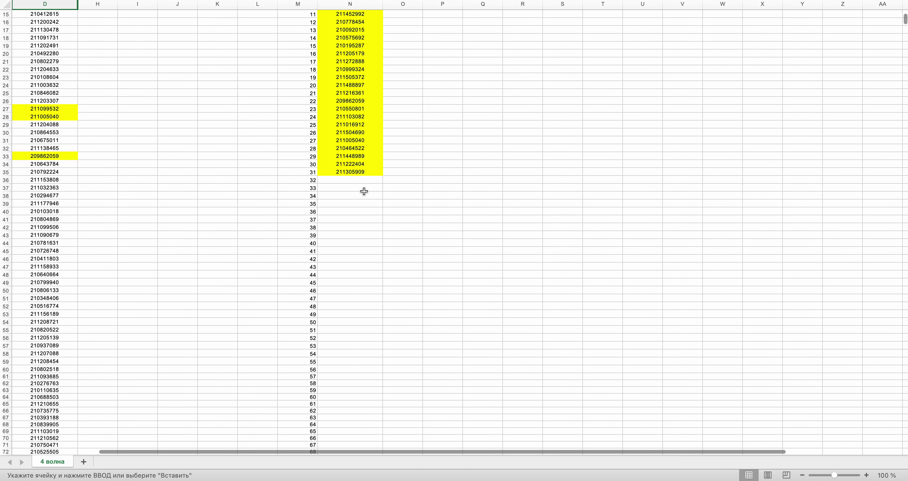
{"action": "key", "text": "ctrl+Right"}
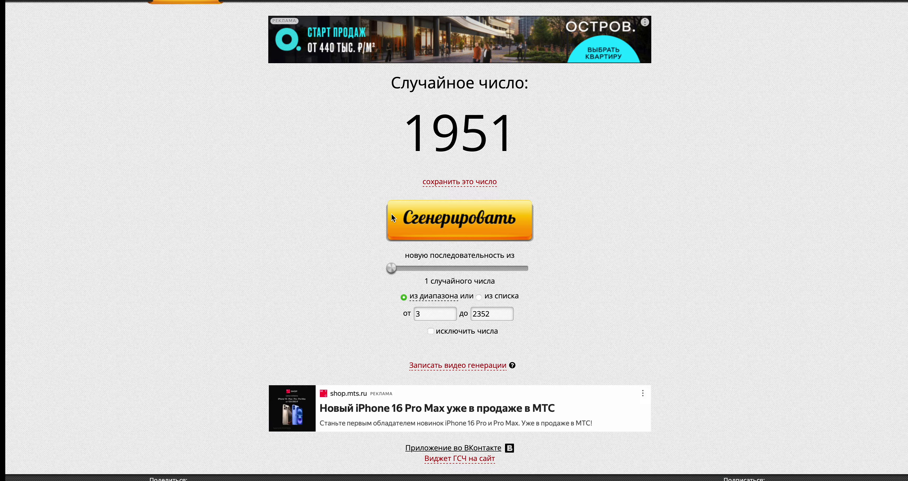
{"action": "key", "text": "ctrl+Left"}
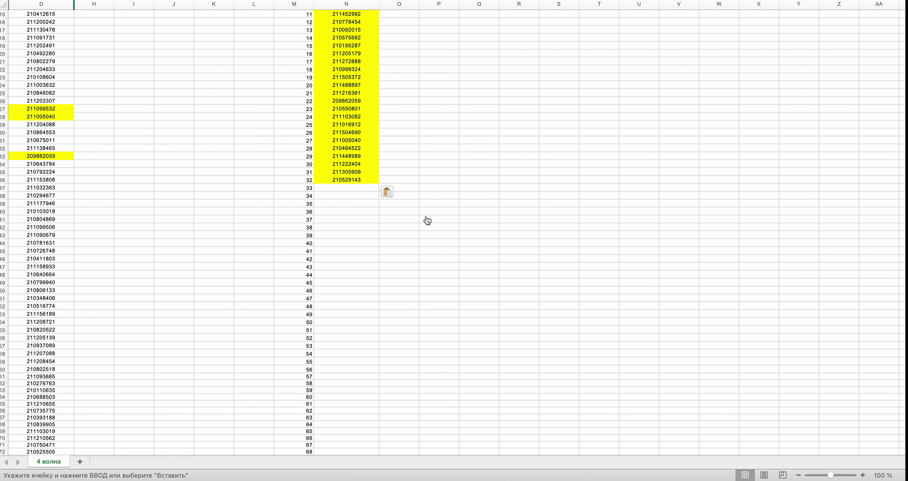
{"action": "scroll", "coordinate": [426, 214], "scroll_direction": "down", "scroll_amount": 15}
{"action": "scroll", "coordinate": [426, 214], "scroll_direction": "down", "scroll_amount": 20}
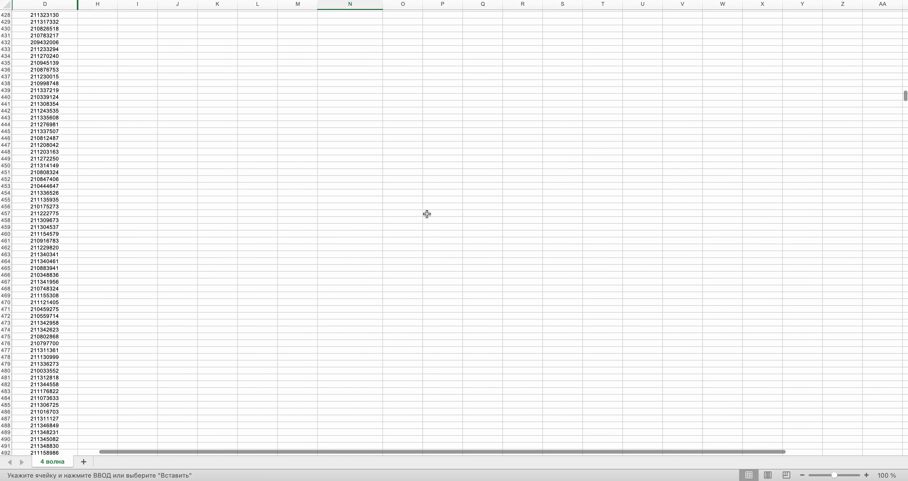
{"action": "scroll", "coordinate": [426, 214], "scroll_direction": "up", "scroll_amount": 1}
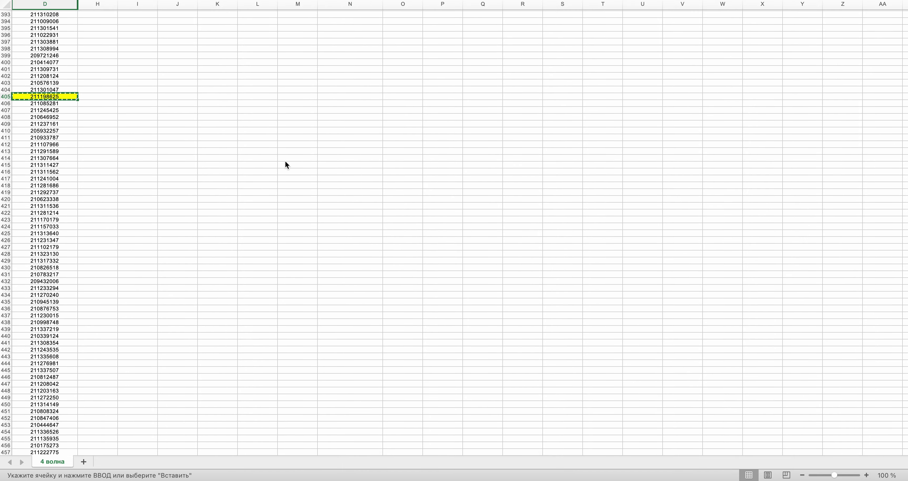
{"action": "scroll", "coordinate": [285, 164], "scroll_direction": "up", "scroll_amount": 20}
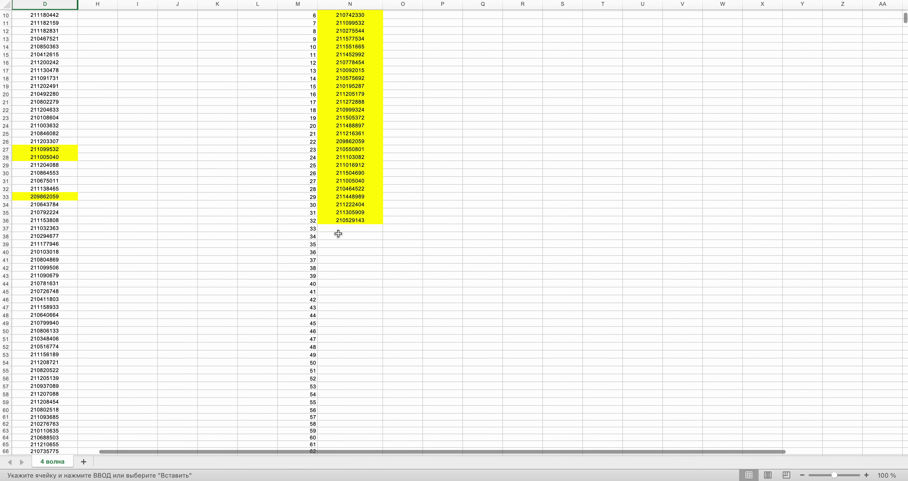
{"action": "left_click", "coordinate": [338, 230]}
{"action": "key", "text": "super+v"}
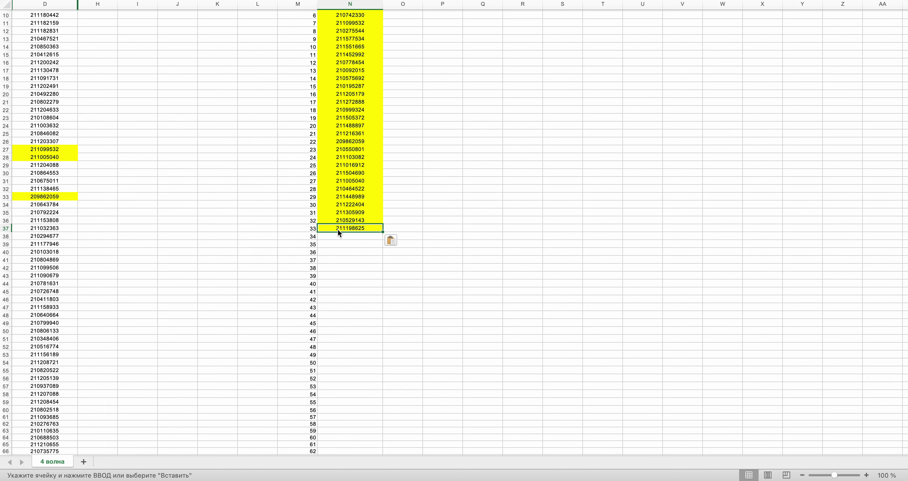
- Draw two more random row numbers and look up the drawn rows in column D
{"action": "key", "text": "ctrl+Right"}
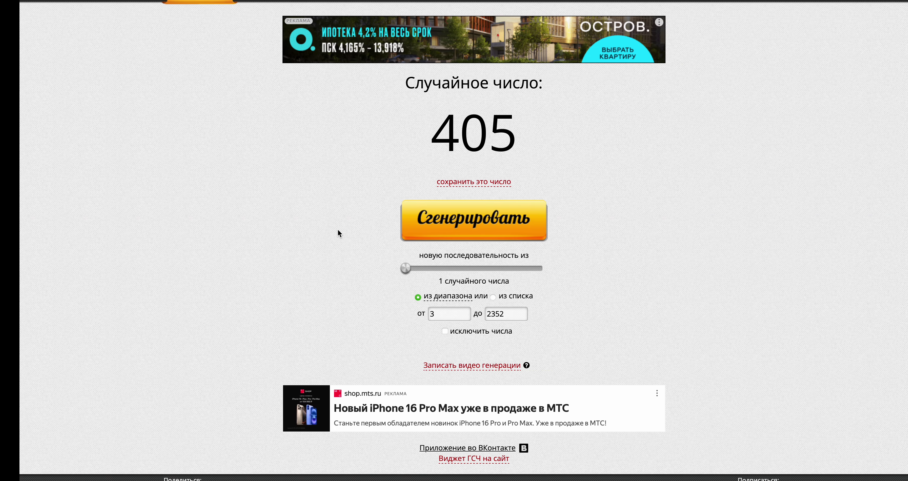
{"action": "left_click", "coordinate": [438, 220]}
{"action": "key", "text": "ctrl+Left"}
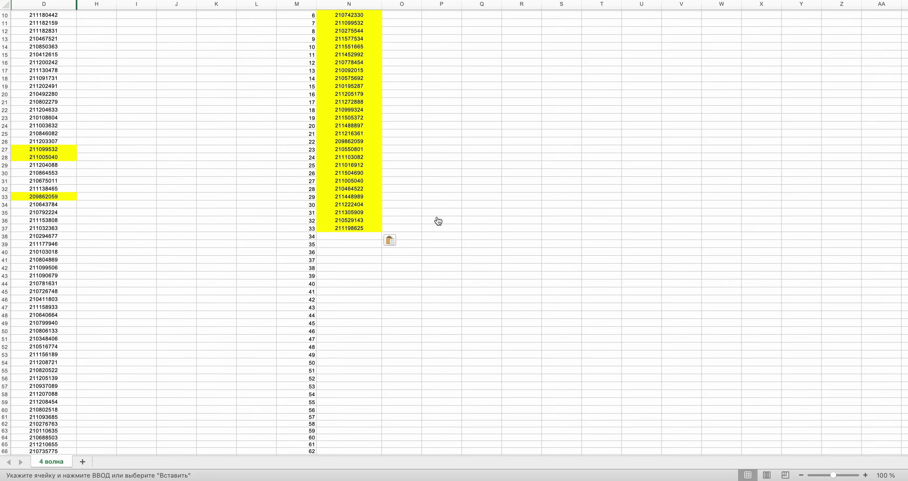
{"action": "scroll", "coordinate": [437, 217], "scroll_direction": "down", "scroll_amount": 20}
{"action": "scroll", "coordinate": [436, 216], "scroll_direction": "down", "scroll_amount": 3}
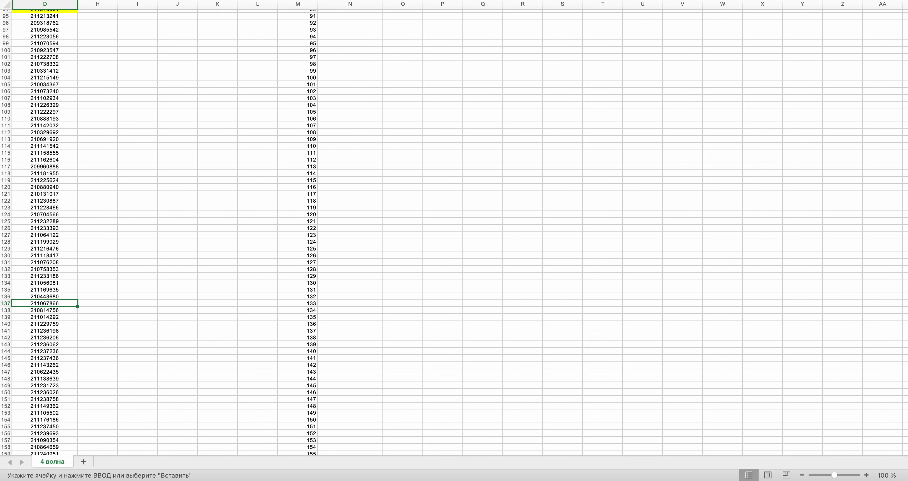
{"action": "scroll", "coordinate": [313, 120], "scroll_direction": "up", "scroll_amount": 20}
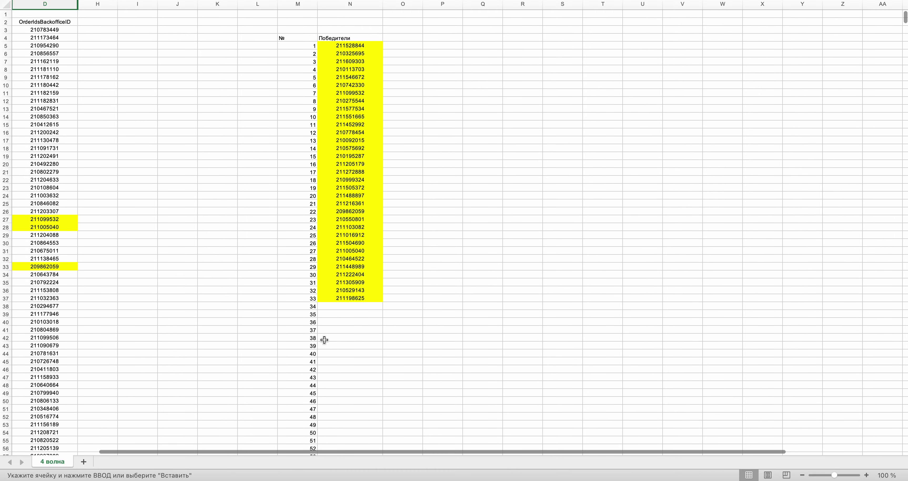
{"action": "key", "text": "ctrl+Right"}
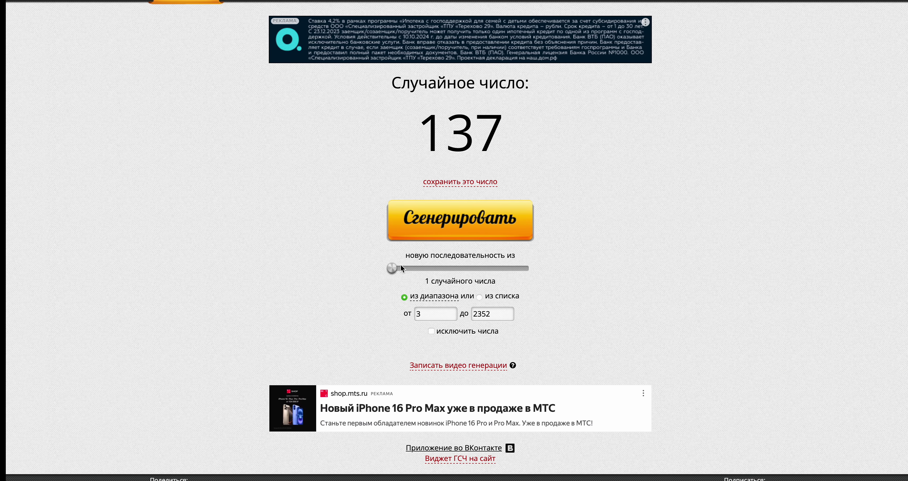
{"action": "left_click", "coordinate": [446, 228]}
{"action": "key", "text": "ctrl+Left"}
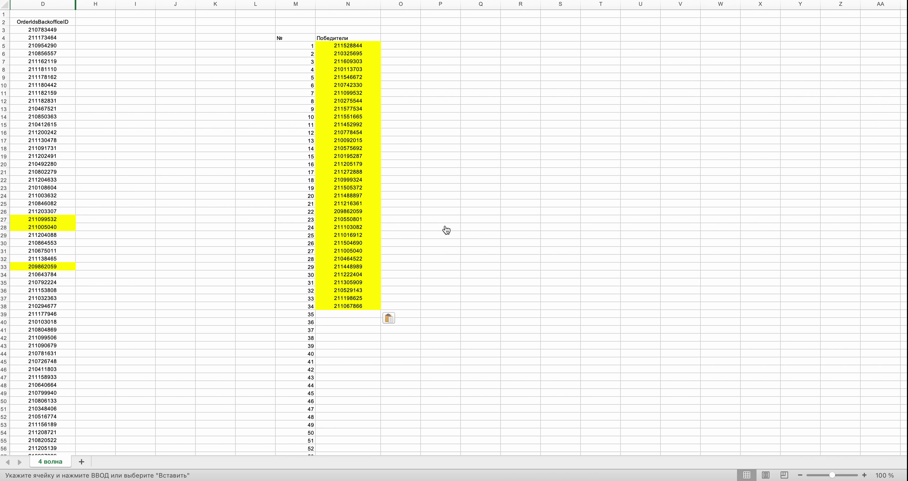
{"action": "left_click_drag", "start_coordinate": [905, 18], "coordinate": [905, 370]}
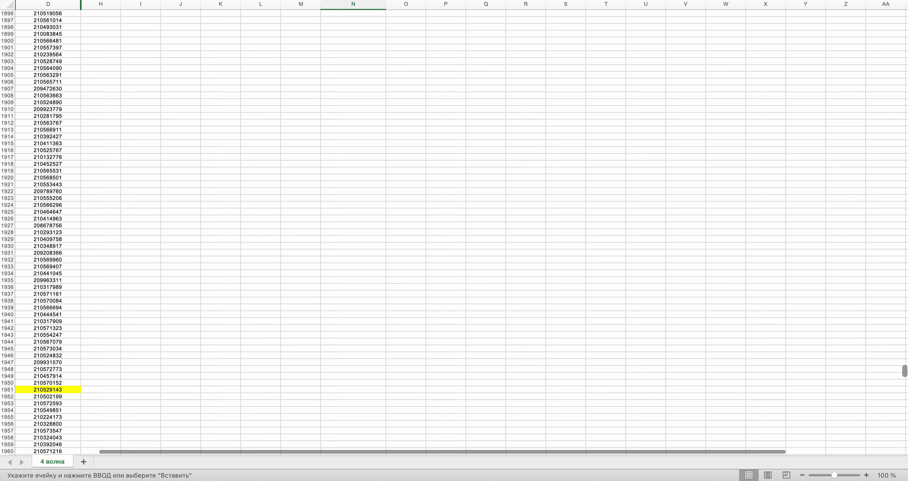
- Add the order ID from row 1947 to N39 and draw the next row number
{"action": "left_click", "coordinate": [23, 362]}
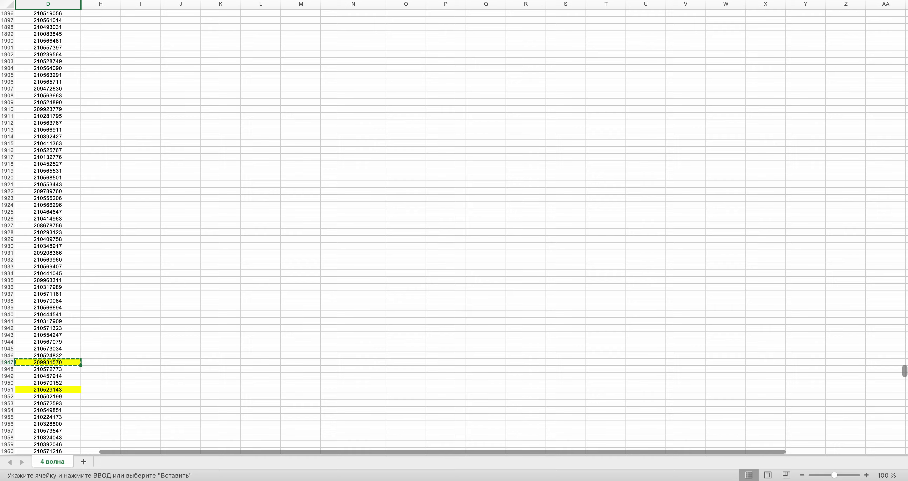
{"action": "left_click_drag", "start_coordinate": [905, 371], "coordinate": [906, 21]}
{"action": "left_click", "coordinate": [358, 133]}
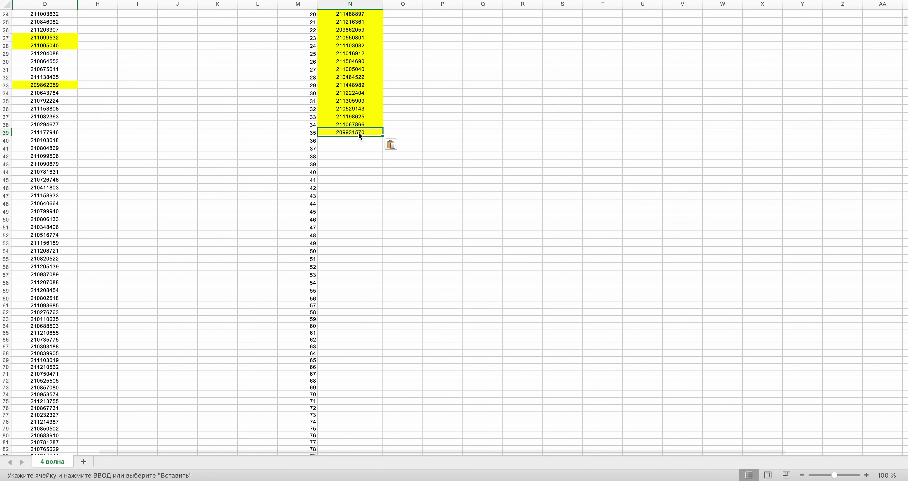
{"action": "key", "text": "super+Tab"}
{"action": "left_click", "coordinate": [451, 228]}
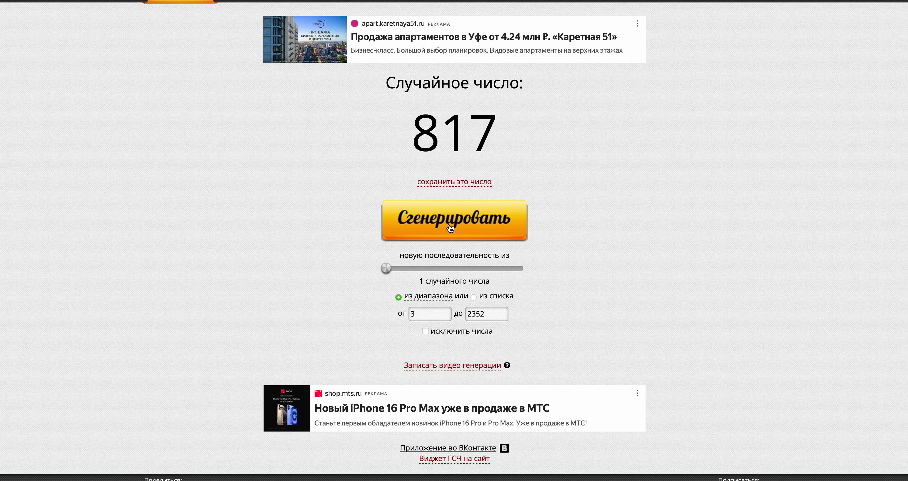
{"action": "key", "text": "super+Tab"}
- Pick the order ID in row 817 and draw another random row number
{"action": "scroll", "coordinate": [449, 224], "scroll_direction": "down", "scroll_amount": 20}
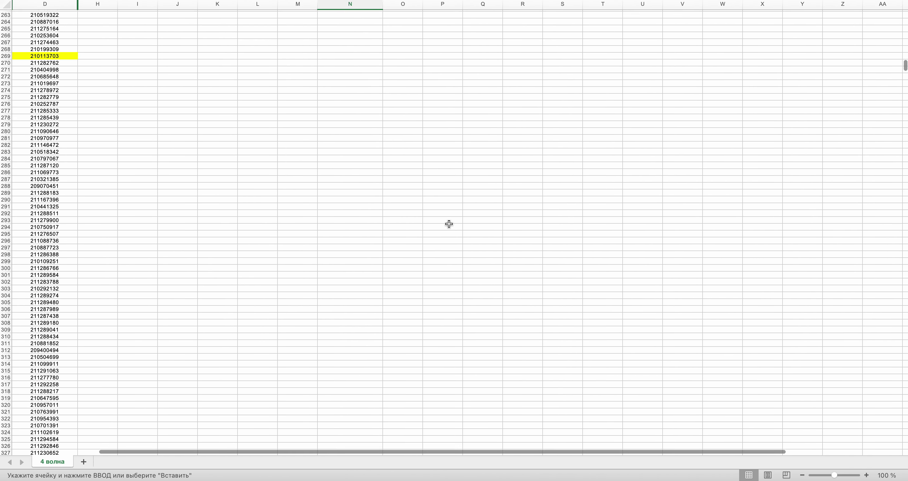
{"action": "scroll", "coordinate": [448, 224], "scroll_direction": "down", "scroll_amount": 5}
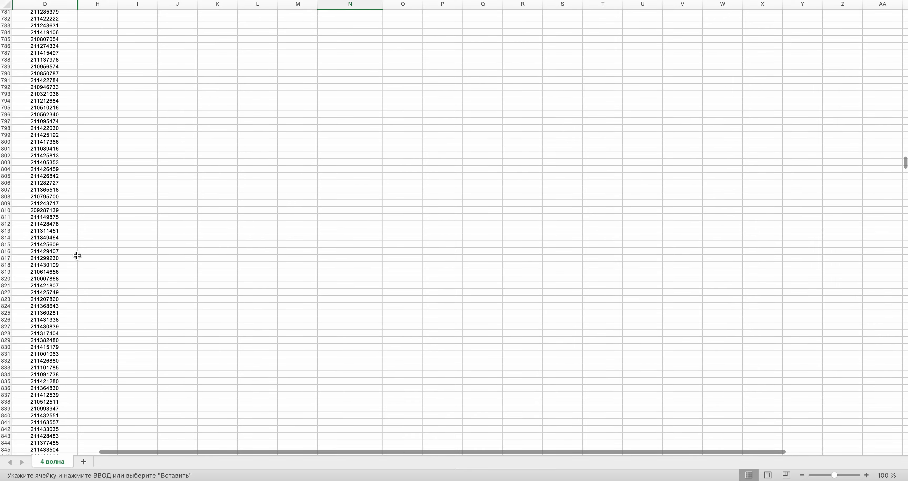
{"action": "left_click", "coordinate": [54, 259]}
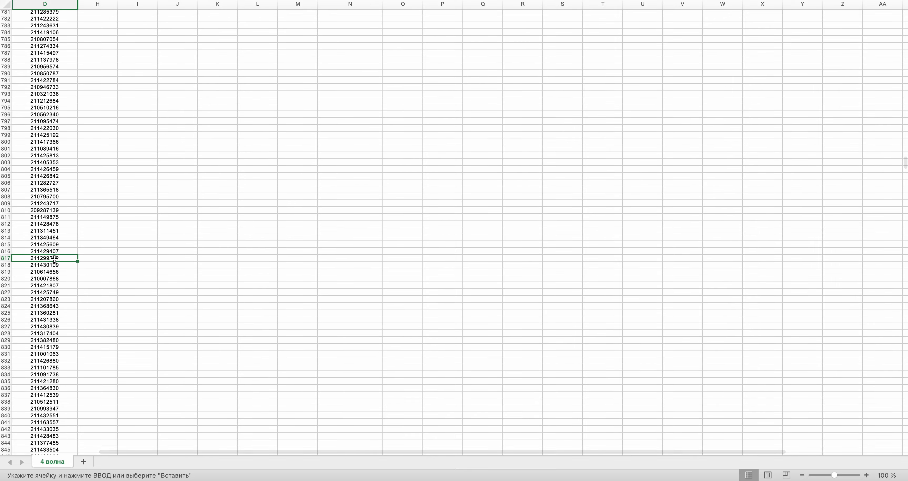
{"action": "scroll", "coordinate": [249, 177], "scroll_direction": "up", "scroll_amount": 20}
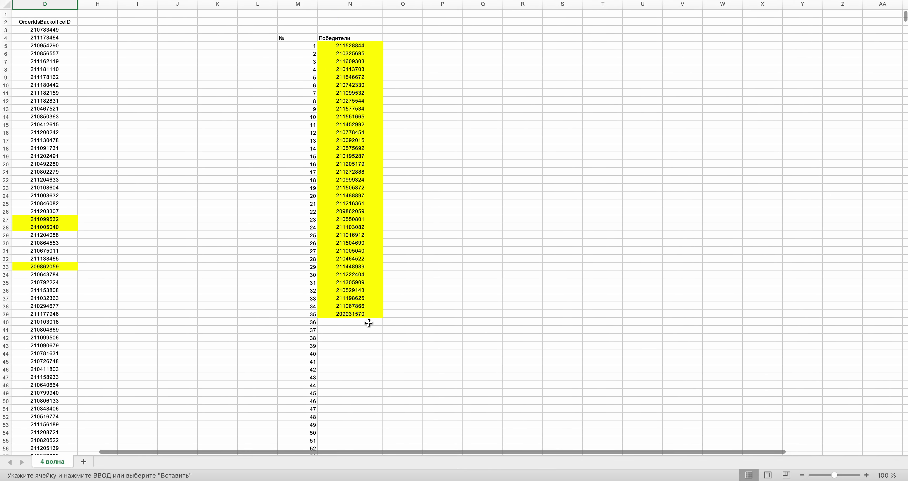
{"action": "key", "text": "super+Tab"}
{"action": "left_click", "coordinate": [434, 221]}
{"action": "key", "text": "super+Tab"}
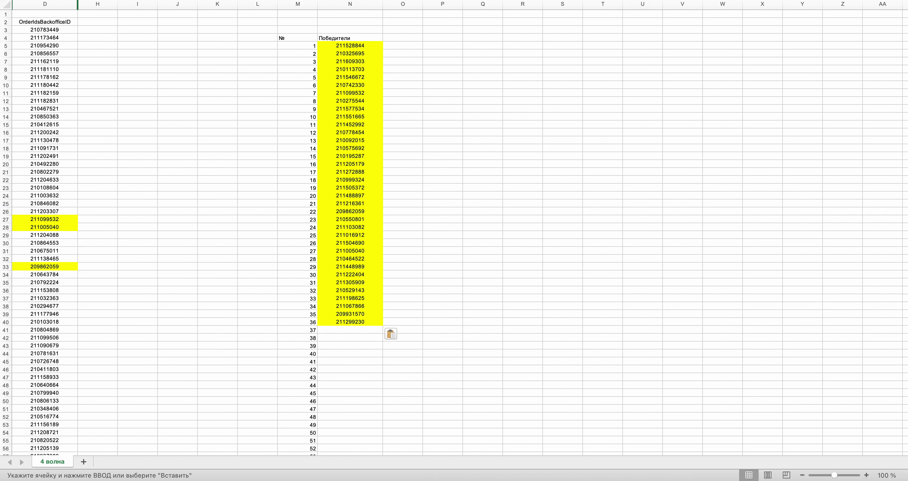
{"action": "left_click_drag", "start_coordinate": [905, 20], "coordinate": [905, 349]}
{"action": "left_click", "coordinate": [32, 274]}
{"action": "key", "text": "super+c"}
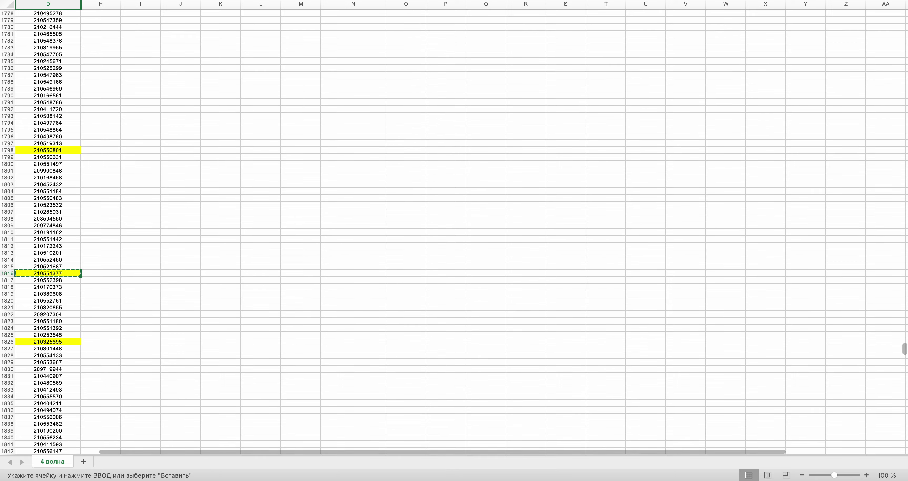
{"action": "left_click_drag", "start_coordinate": [904, 349], "coordinate": [905, 16]}
{"action": "key", "text": "super+v"}
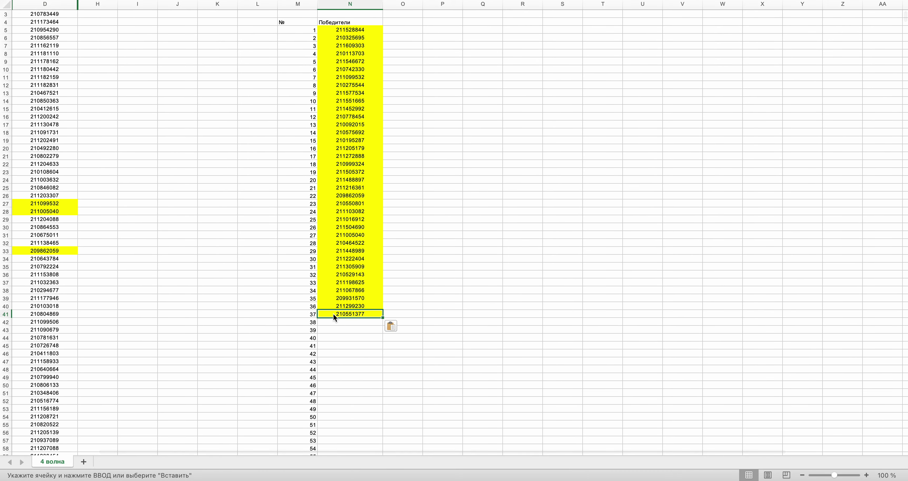
{"action": "key", "text": "ctrl+Right"}
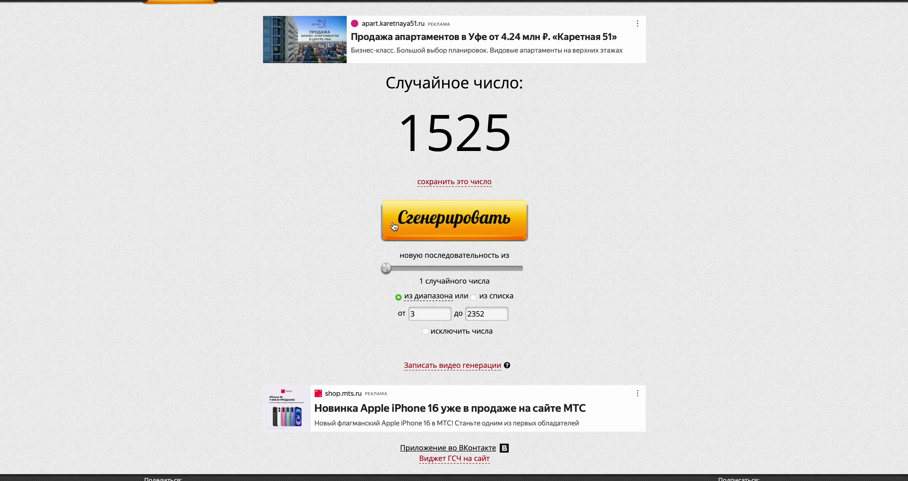
{"action": "key", "text": "ctrl+Left"}
{"action": "scroll", "coordinate": [454, 229], "scroll_direction": "down", "scroll_amount": 20}
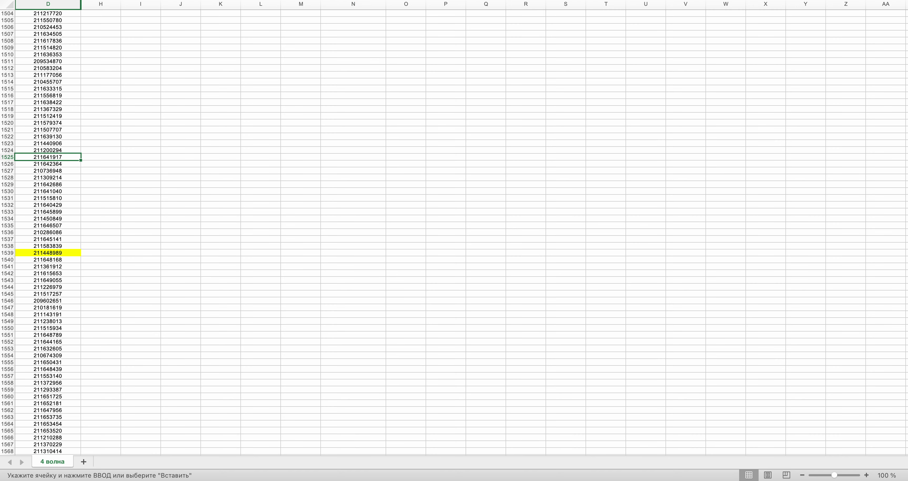
{"action": "left_click_drag", "start_coordinate": [905, 298], "coordinate": [907, 13]}
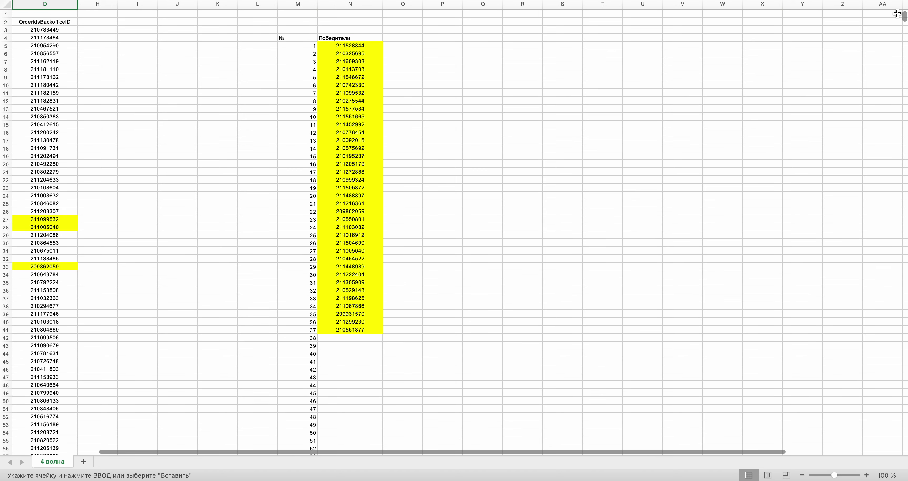
{"action": "left_click", "coordinate": [356, 338]}
{"action": "key", "text": "super+v"}
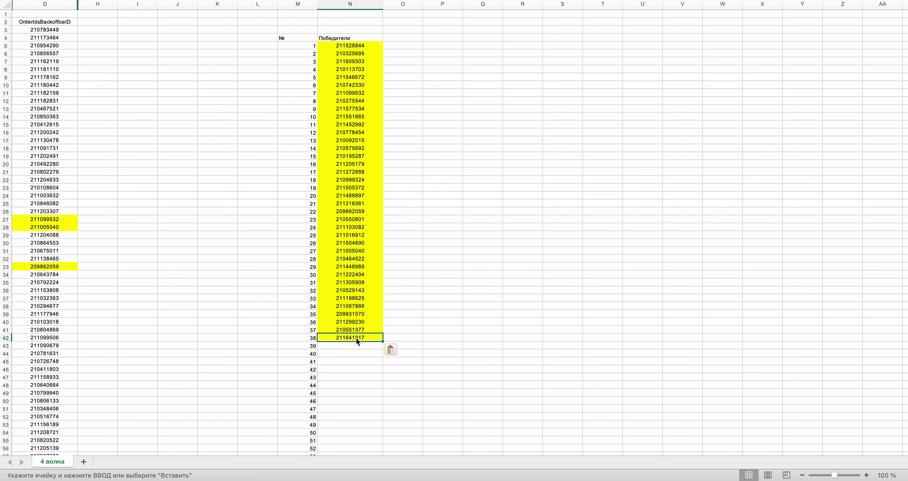
{"action": "key", "text": "ctrl+Right"}
{"action": "left_click", "coordinate": [451, 227]}
{"action": "key", "text": "ctrl+Left"}
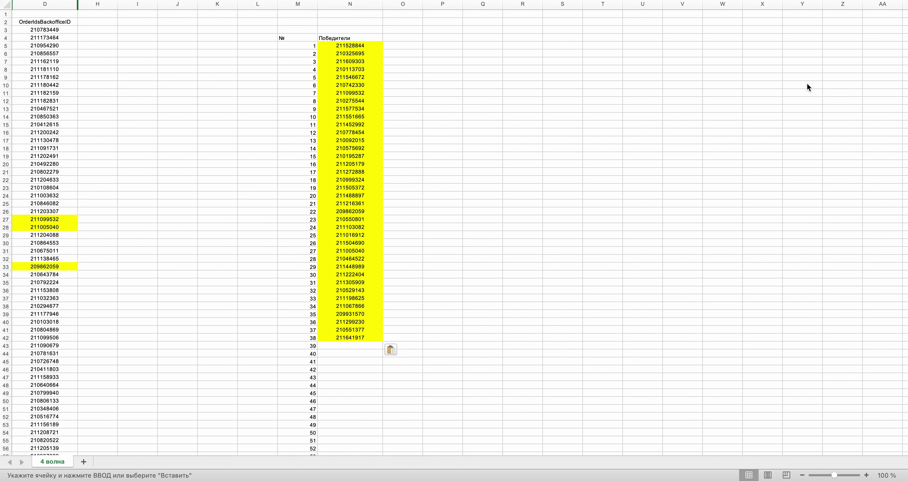
{"action": "left_click_drag", "start_coordinate": [905, 18], "coordinate": [905, 364]}
{"action": "scroll", "coordinate": [583, 242], "scroll_direction": "down", "scroll_amount": 20}
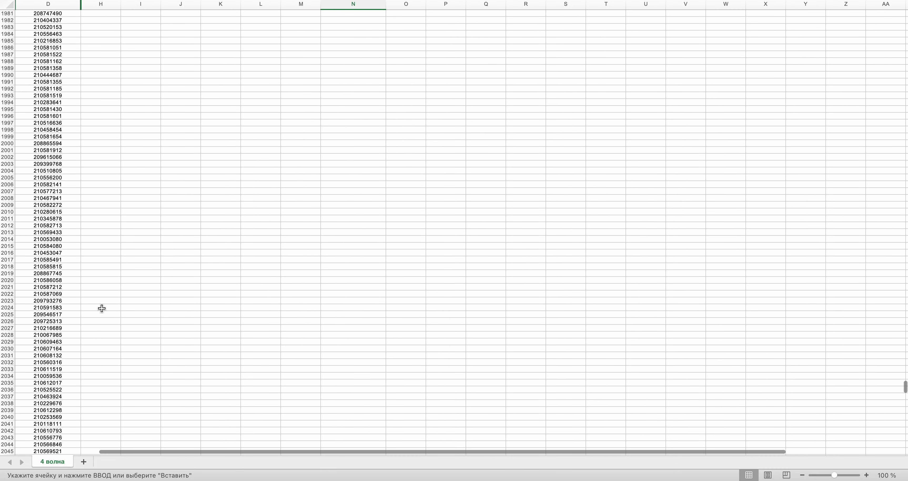
{"action": "left_click", "coordinate": [55, 356]}
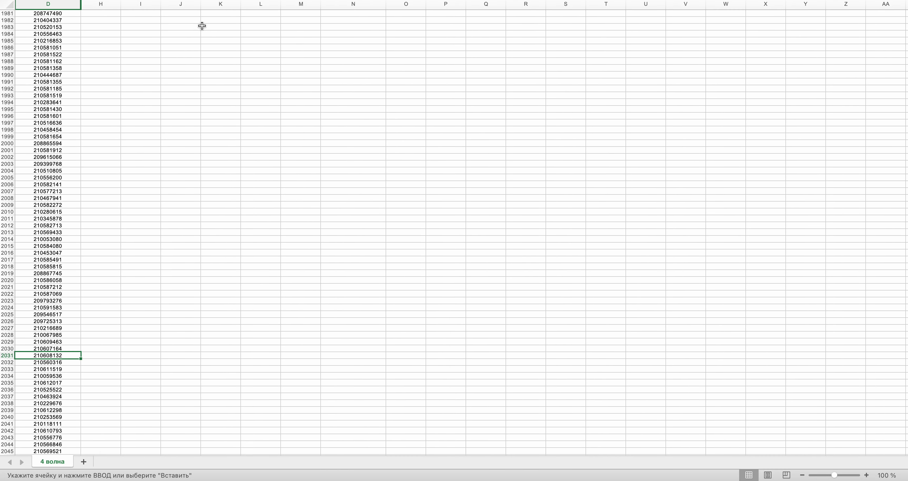
{"action": "key", "text": "Return"}
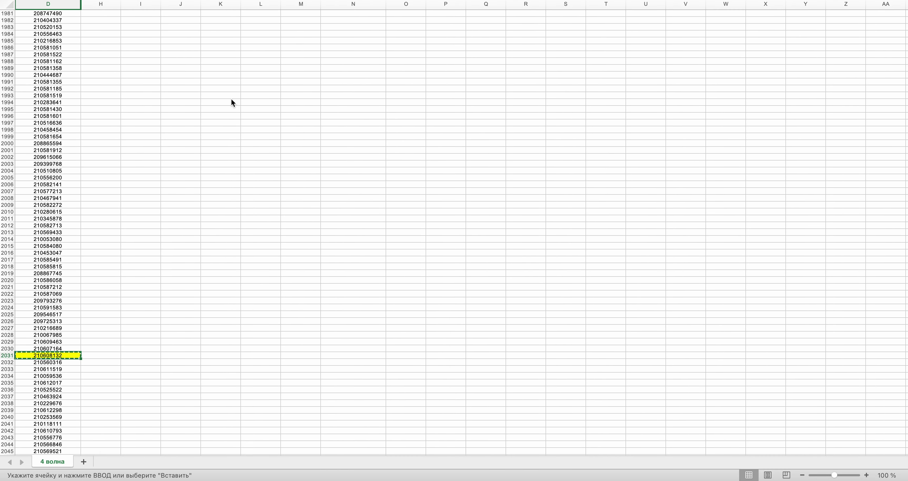
{"action": "left_click_drag", "start_coordinate": [905, 390], "coordinate": [895, 26]}
{"action": "left_click", "coordinate": [357, 40]}
{"action": "key", "text": "ctrl+Right"}
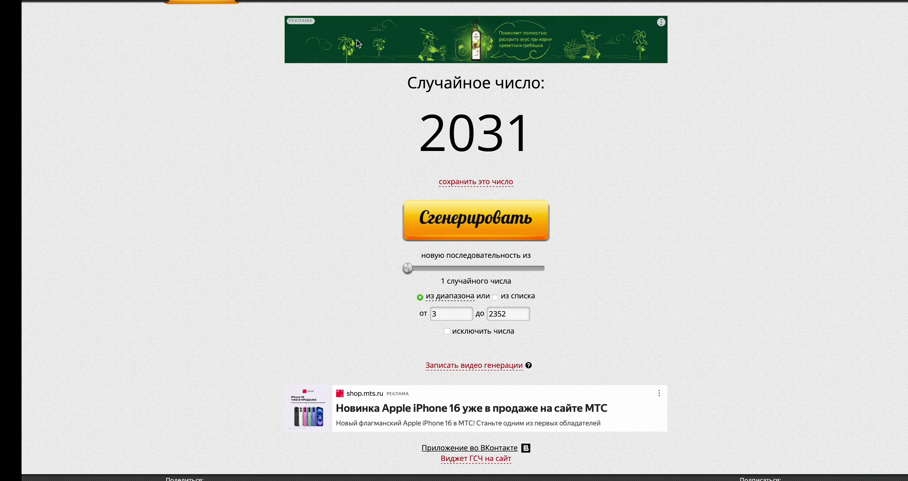
{"action": "left_click", "coordinate": [451, 235]}
{"action": "key", "text": "ctrl+Left"}
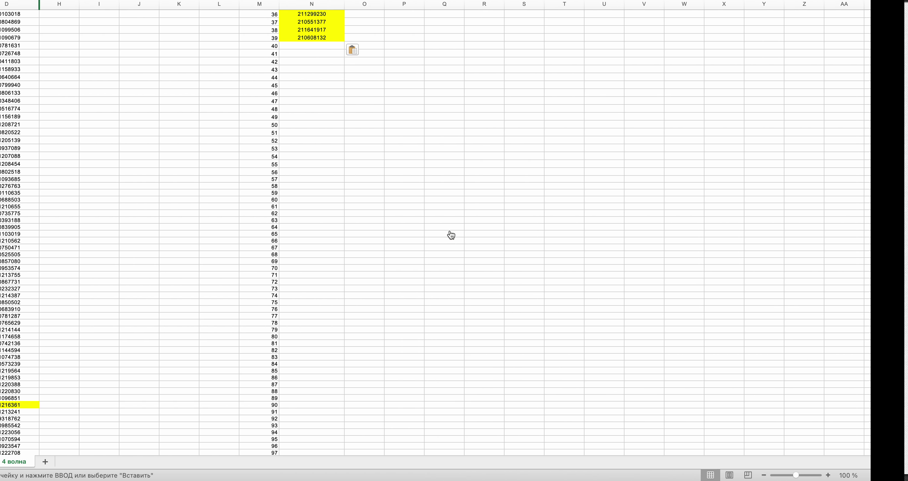
{"action": "scroll", "coordinate": [76, 215], "scroll_direction": "down", "scroll_amount": 4}
{"action": "scroll", "coordinate": [77, 215], "scroll_direction": "down", "scroll_amount": 20}
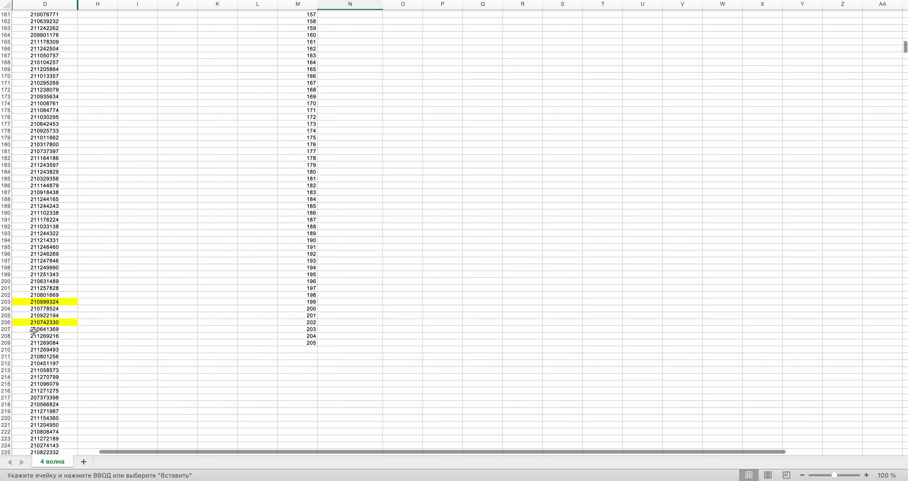
{"action": "left_click", "coordinate": [34, 330]}
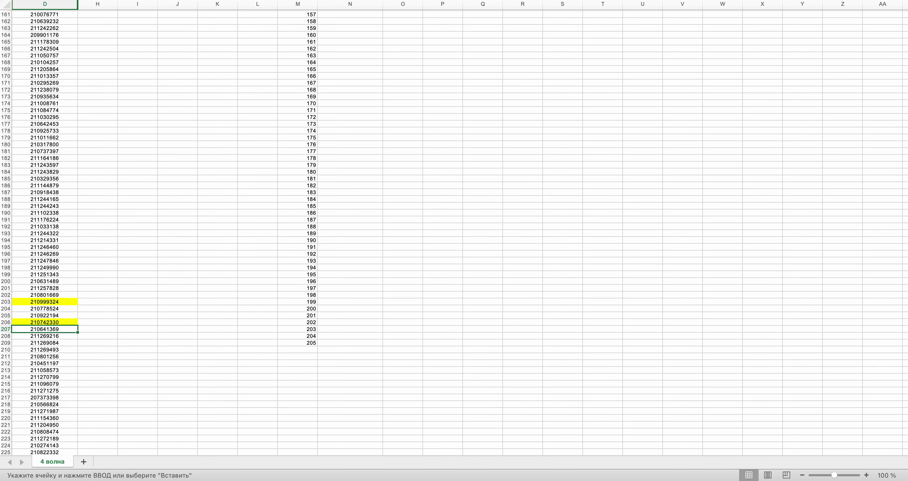
{"action": "scroll", "coordinate": [216, 69], "scroll_direction": "up", "scroll_amount": 20}
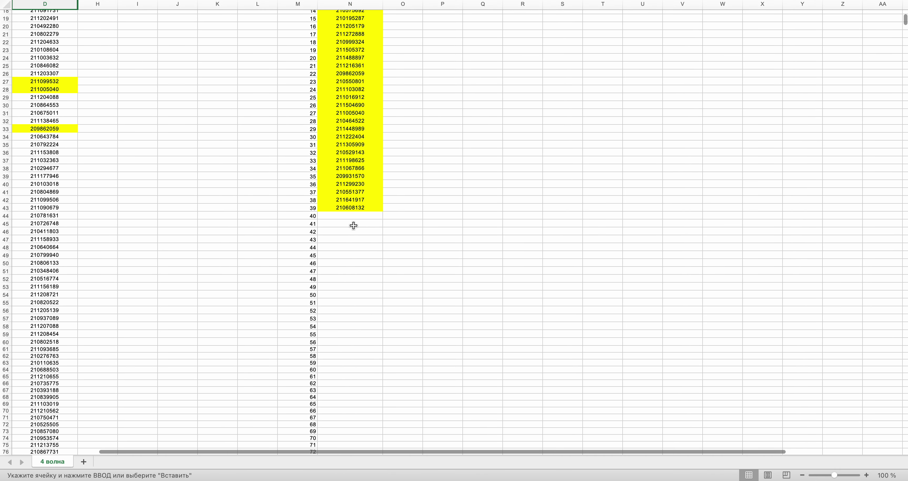
{"action": "left_click", "coordinate": [352, 219]}
{"action": "key", "text": "super+v"}
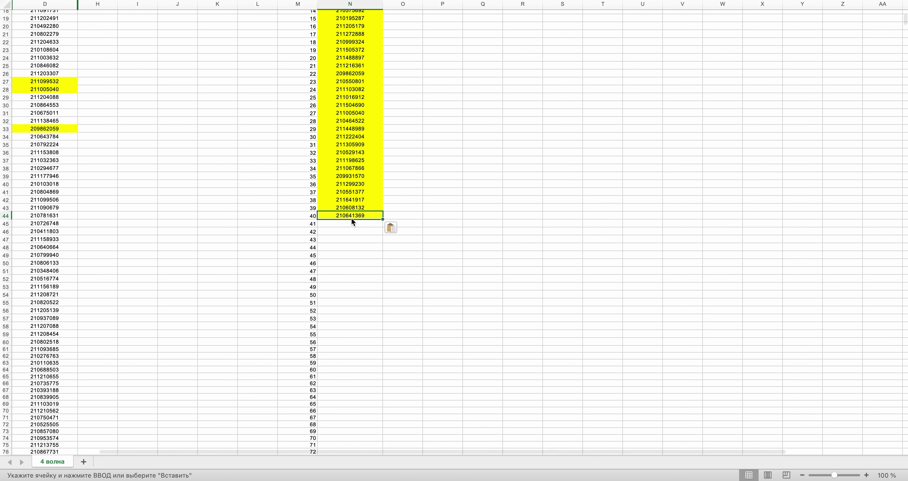
{"action": "key", "text": "ctrl+Right"}
{"action": "left_click", "coordinate": [489, 224]}
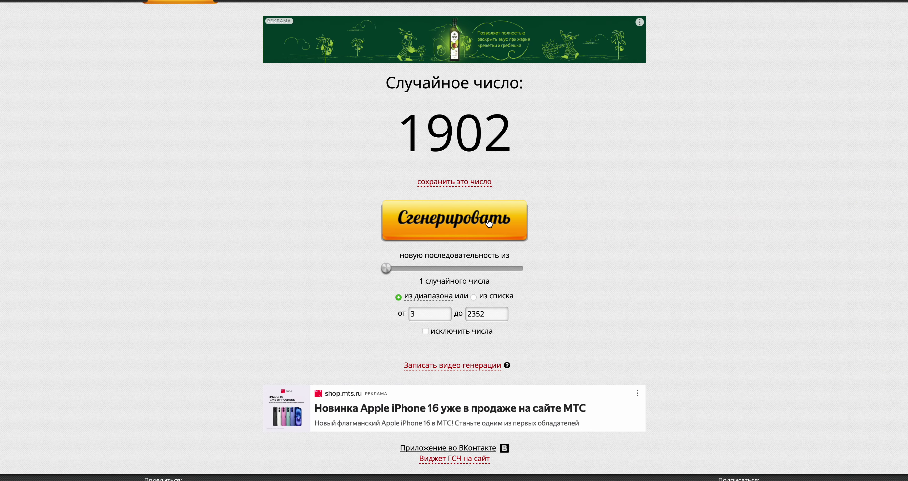
{"action": "key", "text": "ctrl+Left"}
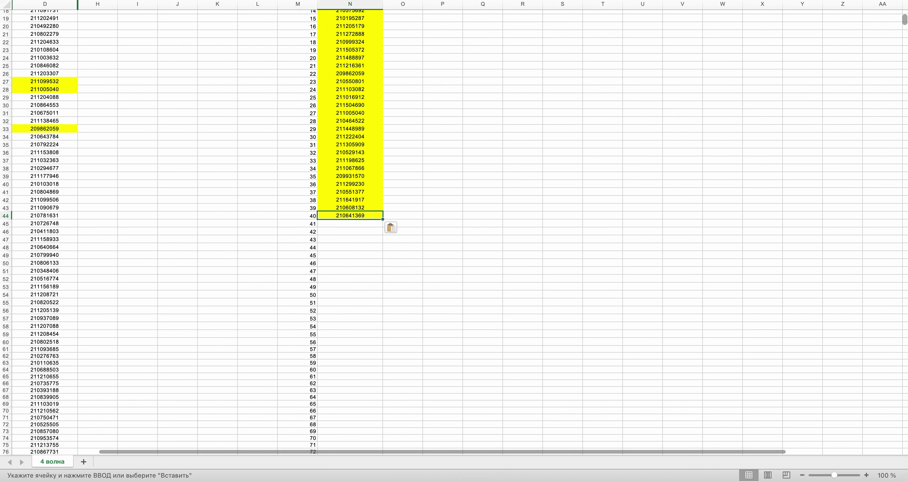
{"action": "scroll", "coordinate": [906, 255], "scroll_direction": "down", "scroll_amount": 20}
{"action": "scroll", "coordinate": [906, 255], "scroll_direction": "down", "scroll_amount": 20}
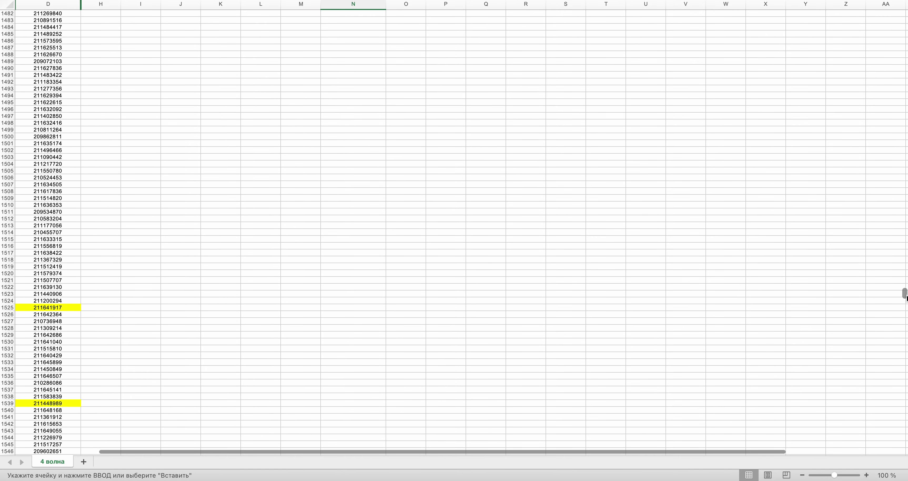
{"action": "scroll", "coordinate": [419, 120], "scroll_direction": "up", "scroll_amount": 8}
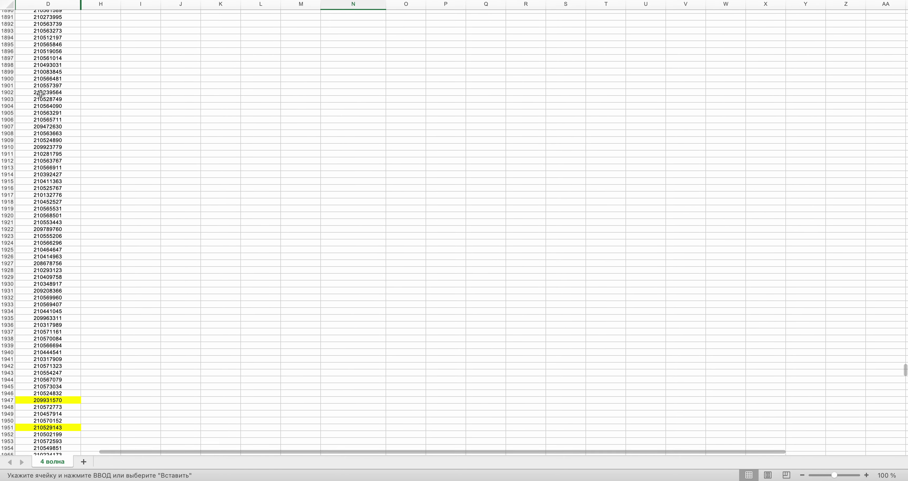
{"action": "left_click", "coordinate": [44, 92]}
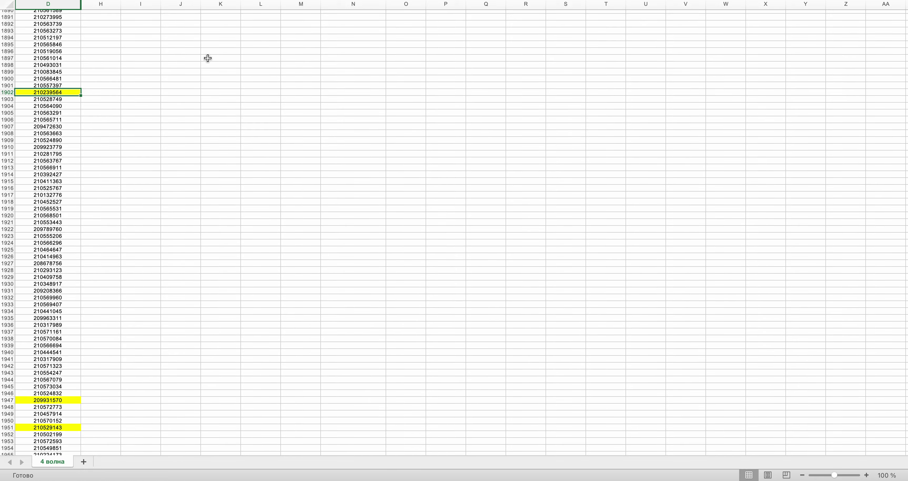
{"action": "scroll", "coordinate": [208, 62], "scroll_direction": "up", "scroll_amount": 20}
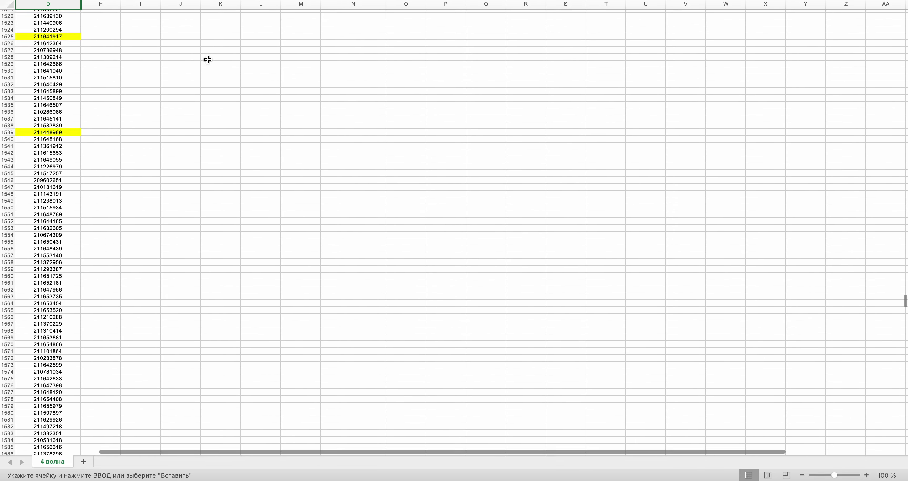
{"action": "scroll", "coordinate": [208, 60], "scroll_direction": "up", "scroll_amount": 20}
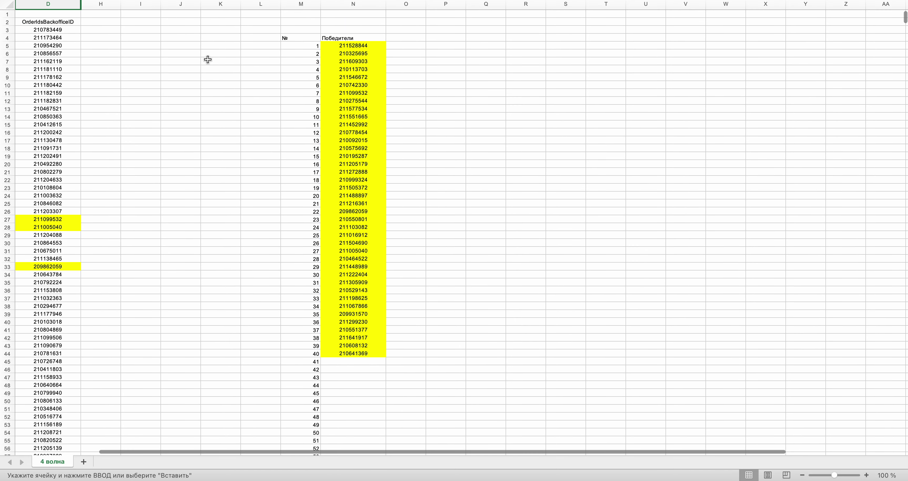
{"action": "left_click", "coordinate": [350, 361]}
{"action": "key", "text": "super+v"}
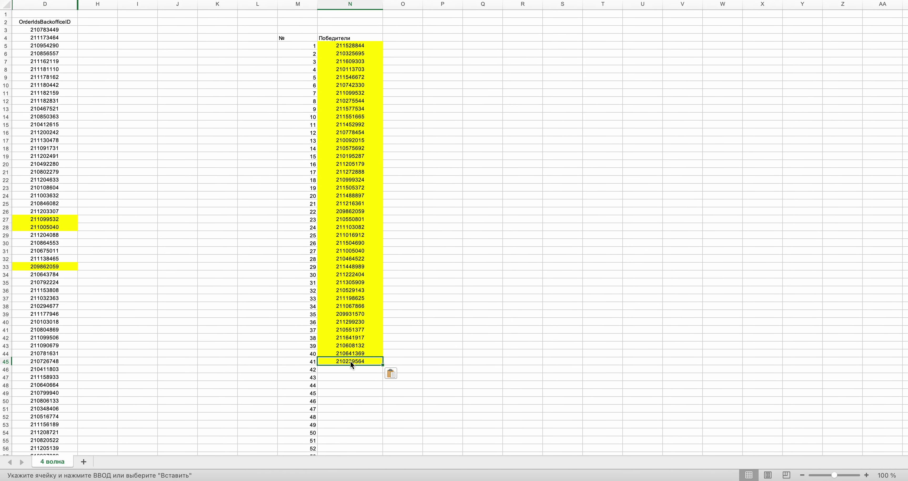
{"action": "key", "text": "ctrl+Right"}
{"action": "left_click", "coordinate": [467, 230]}
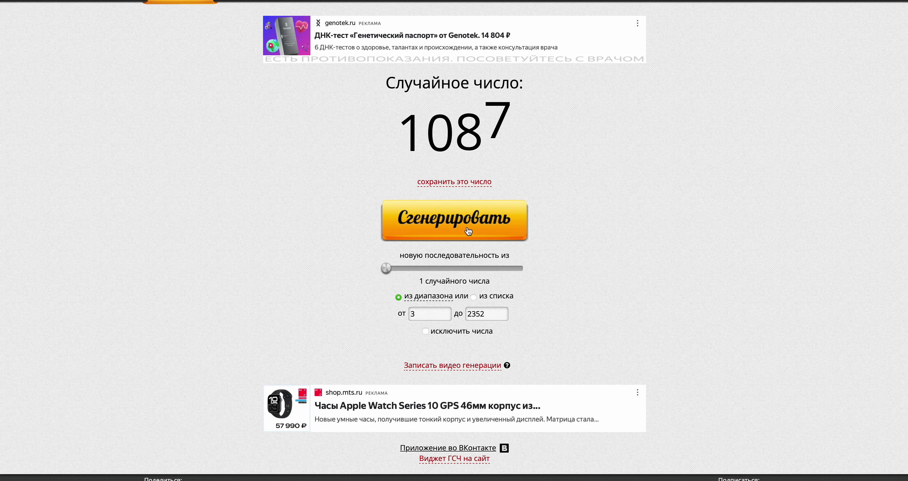
{"action": "key", "text": "ctrl+Left"}
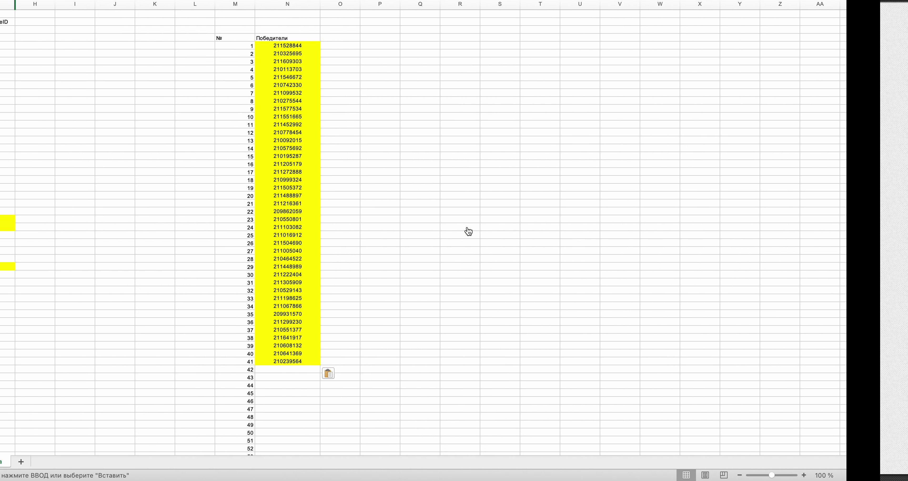
{"action": "scroll", "coordinate": [469, 231], "scroll_direction": "down", "scroll_amount": 20}
{"action": "scroll", "coordinate": [467, 227], "scroll_direction": "down", "scroll_amount": 20}
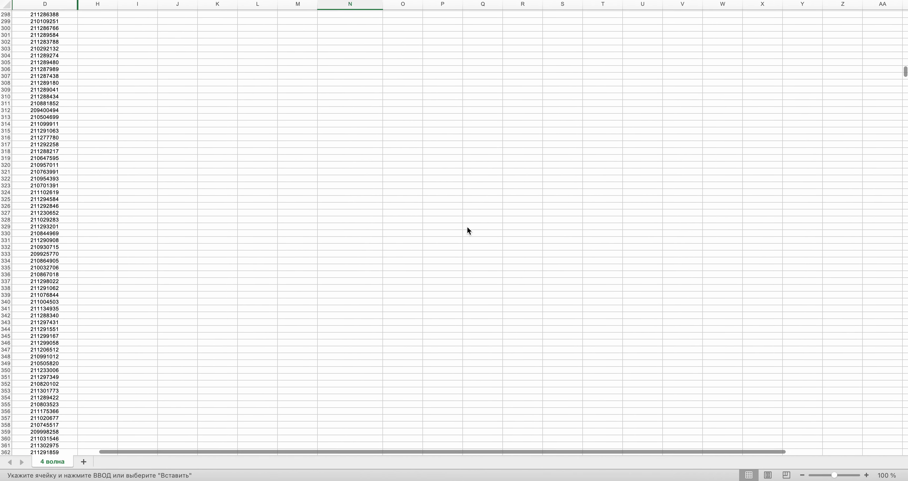
{"action": "scroll", "coordinate": [466, 230], "scroll_direction": "down", "scroll_amount": 20}
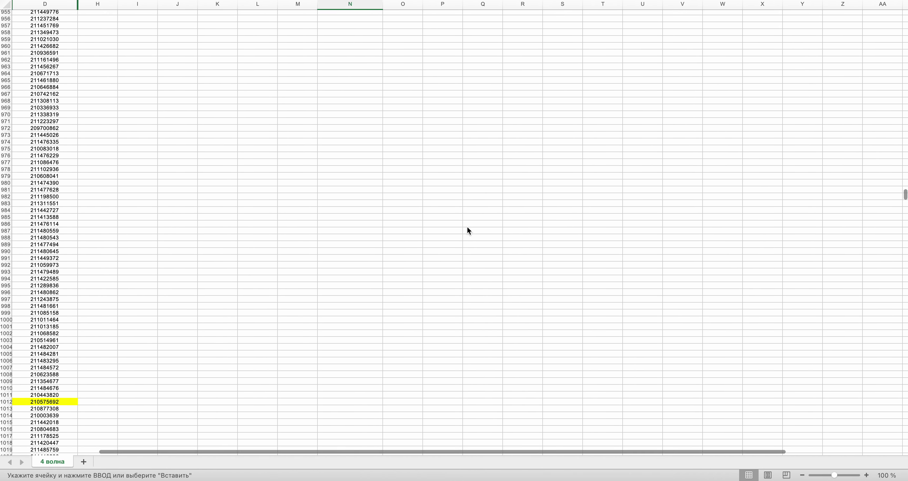
{"action": "scroll", "coordinate": [467, 227], "scroll_direction": "down", "scroll_amount": 5}
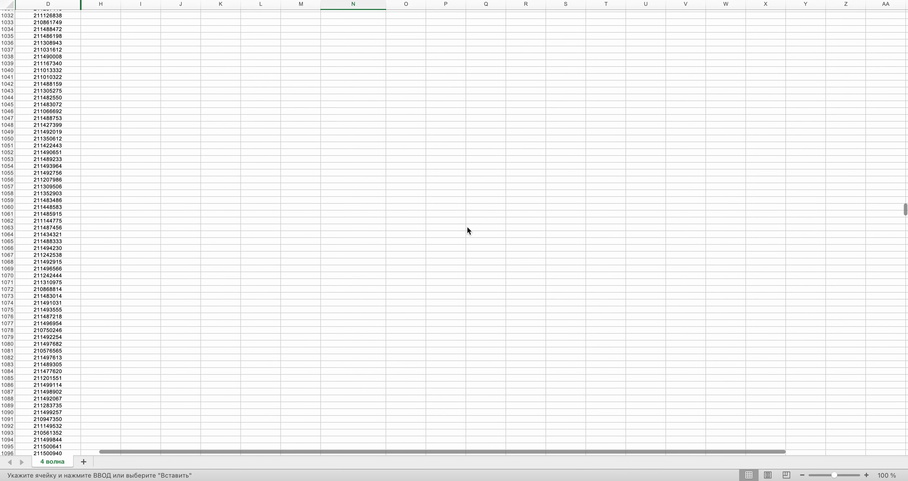
{"action": "left_click", "coordinate": [39, 318]}
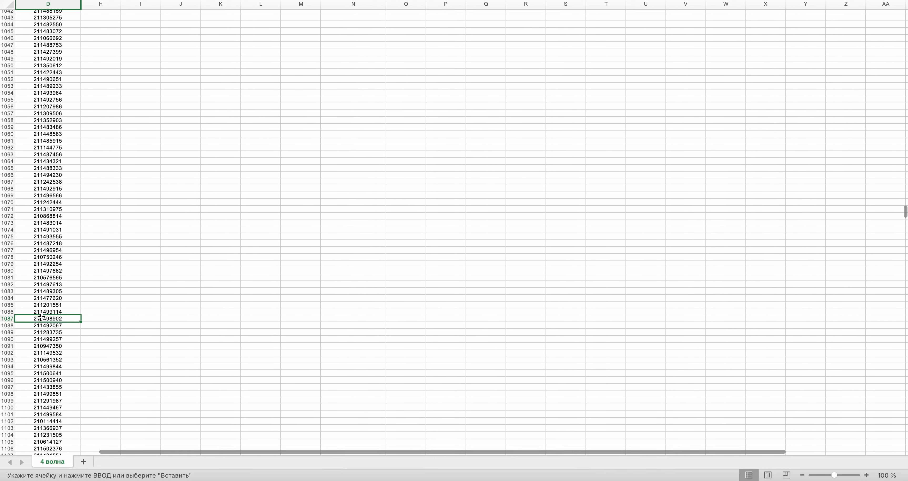
{"action": "left_click", "coordinate": [39, 318]}
{"action": "key", "text": "super+c"}
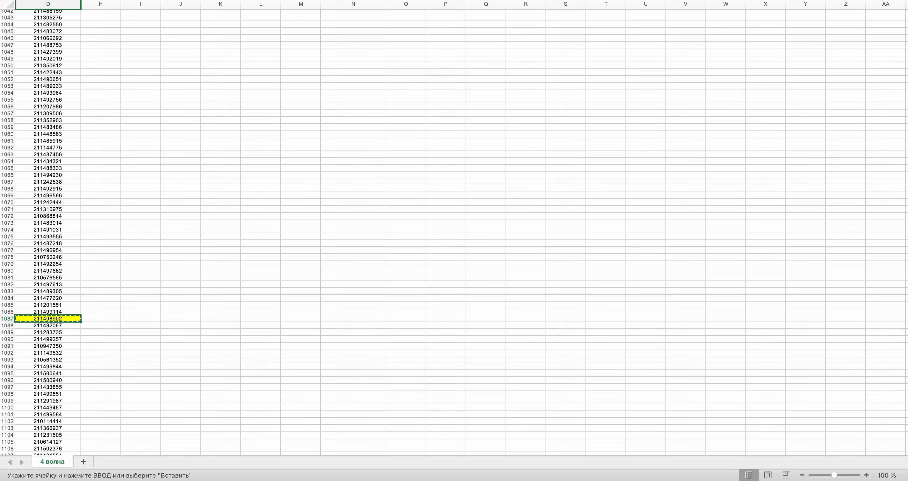
{"action": "left_click_drag", "start_coordinate": [905, 213], "coordinate": [905, 21]}
{"action": "left_click", "coordinate": [350, 174]}
{"action": "key", "text": "super+v"}
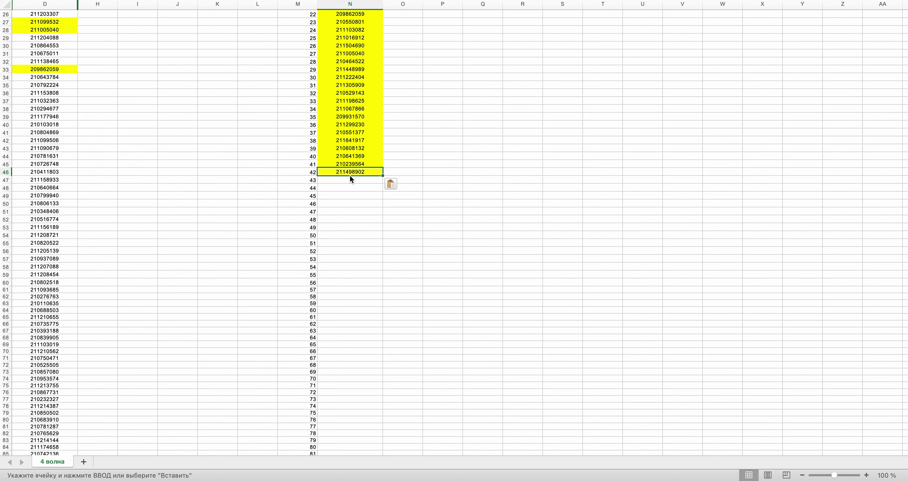
{"action": "key", "text": "super+Tab"}
{"action": "left_click", "coordinate": [464, 228]}
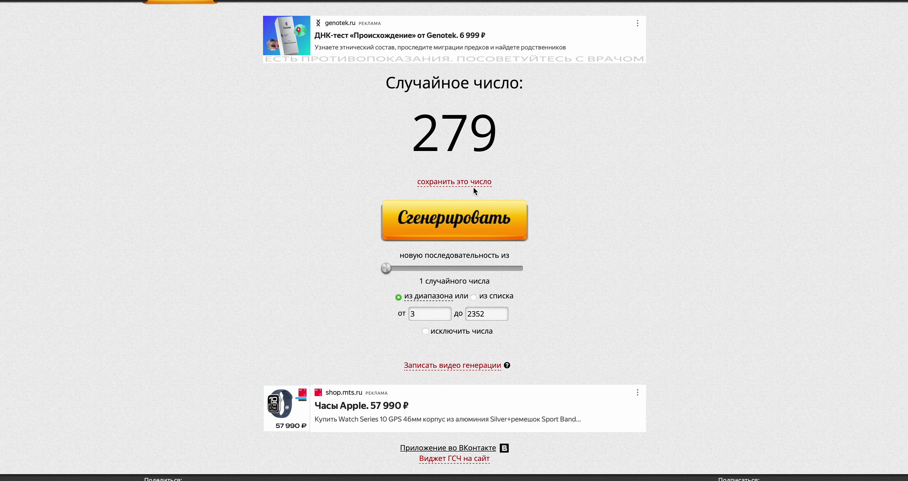
{"action": "key", "text": "super+Tab"}
{"action": "scroll", "coordinate": [243, 180], "scroll_direction": "down", "scroll_amount": 20}
{"action": "scroll", "coordinate": [245, 181], "scroll_direction": "down", "scroll_amount": 20}
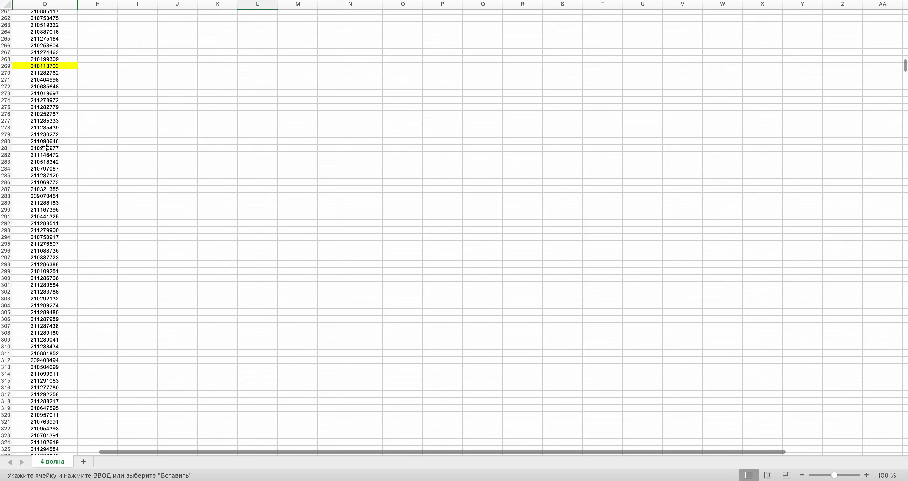
{"action": "left_click", "coordinate": [38, 135]}
{"action": "key", "text": "super+y"}
{"action": "key", "text": "super+c"}
{"action": "scroll", "coordinate": [220, 64], "scroll_direction": "up", "scroll_amount": 20}
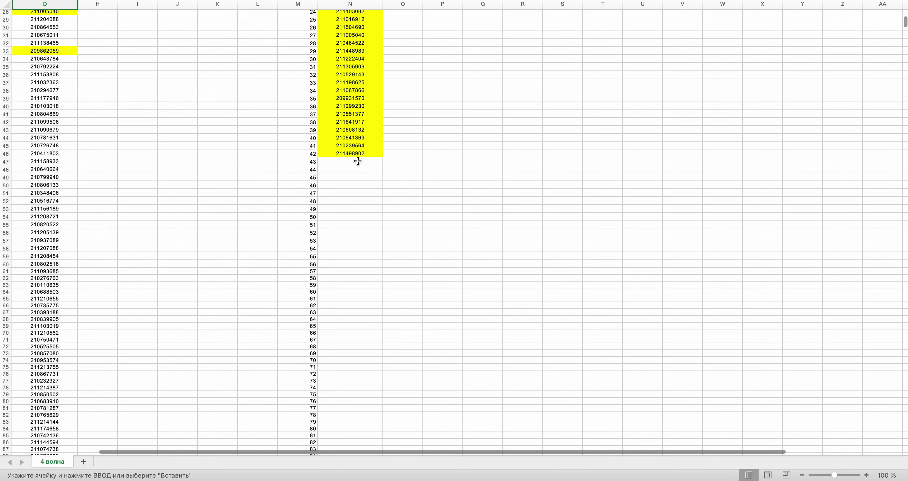
{"action": "left_click", "coordinate": [357, 161]}
{"action": "key", "text": "ctrl+Right"}
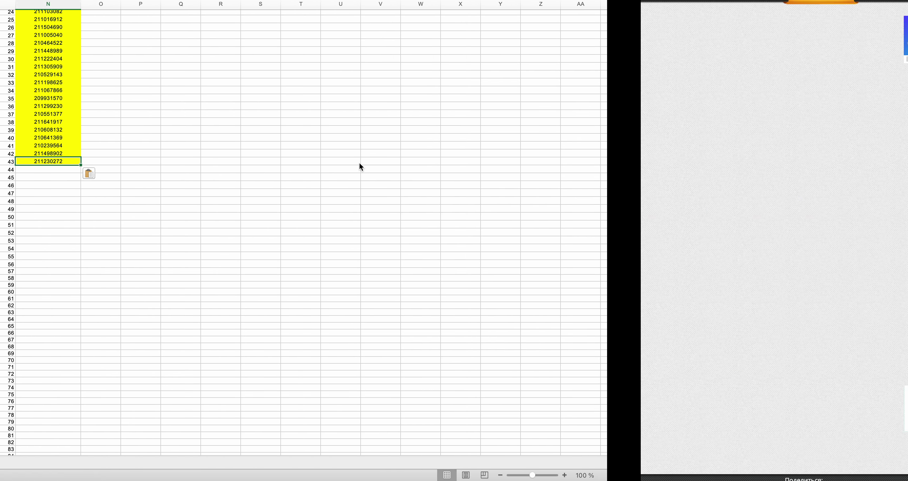
{"action": "left_click", "coordinate": [429, 230]}
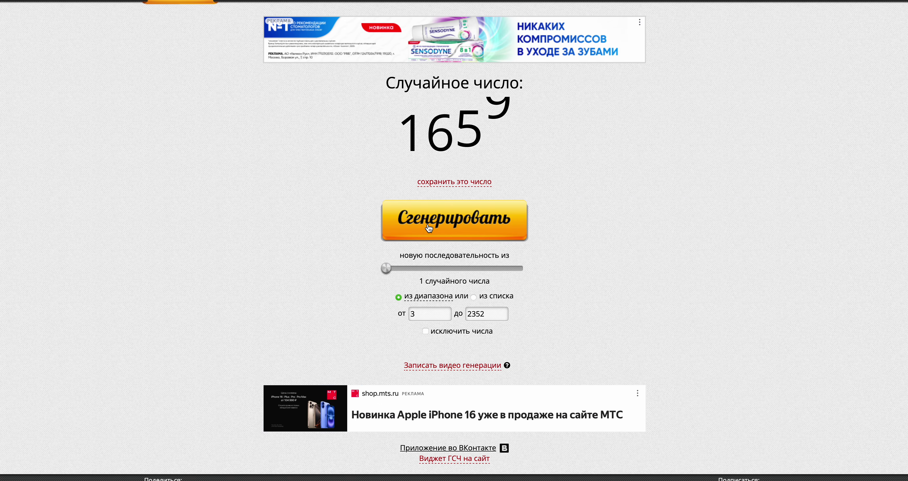
{"action": "key", "text": "ctrl+Left"}
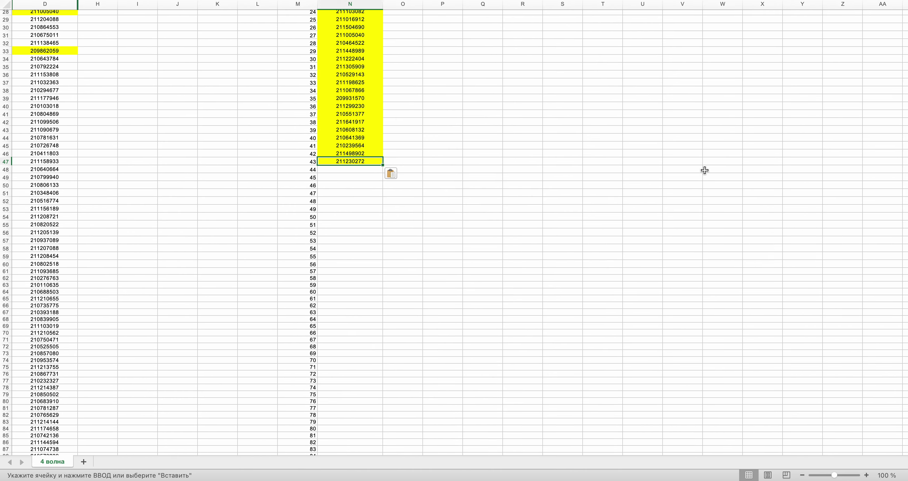
{"action": "left_click_drag", "start_coordinate": [906, 26], "coordinate": [906, 328]}
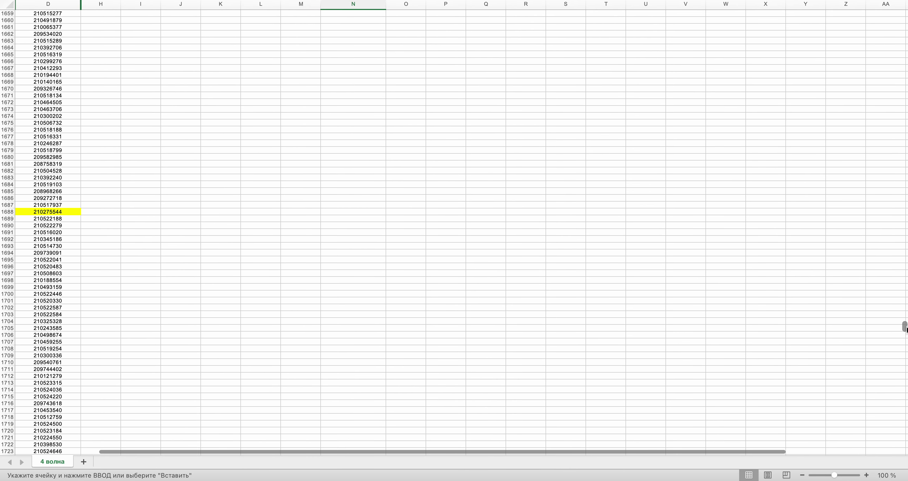
{"action": "scroll", "coordinate": [358, 261], "scroll_direction": "up", "scroll_amount": 8}
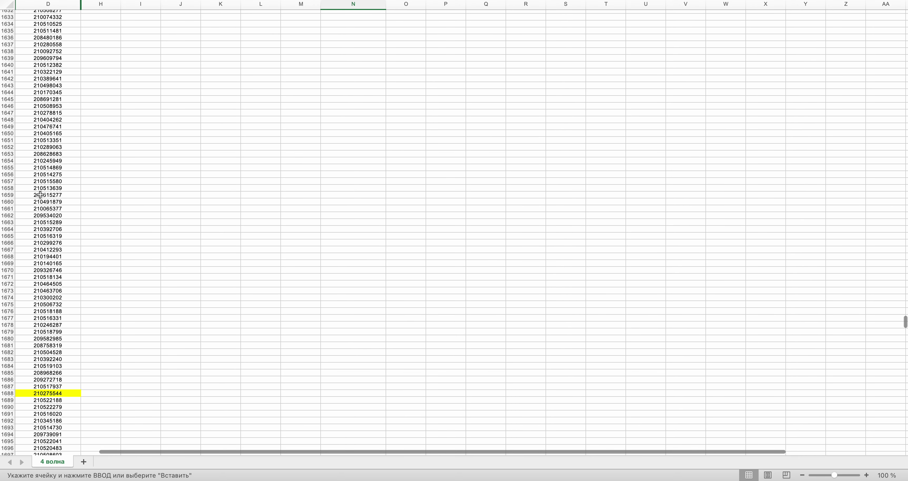
{"action": "left_click", "coordinate": [40, 195]}
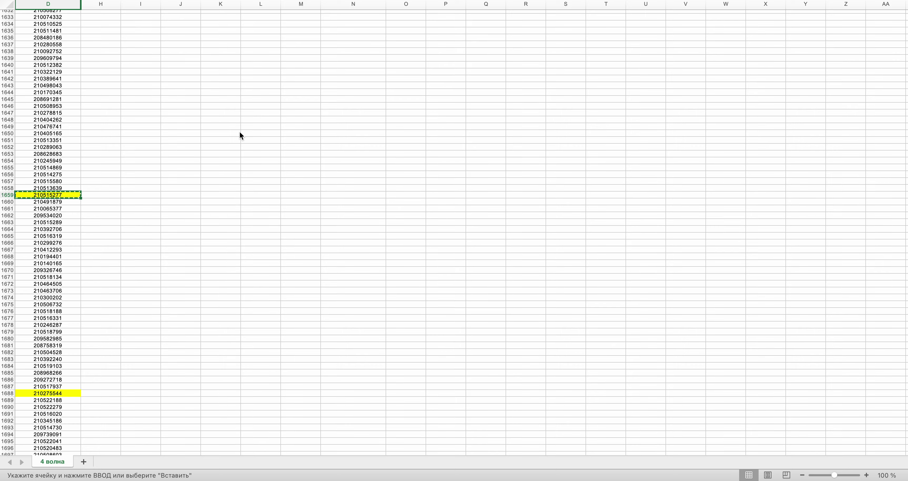
{"action": "left_click_drag", "start_coordinate": [904, 320], "coordinate": [905, 19]}
{"action": "left_click", "coordinate": [345, 276]}
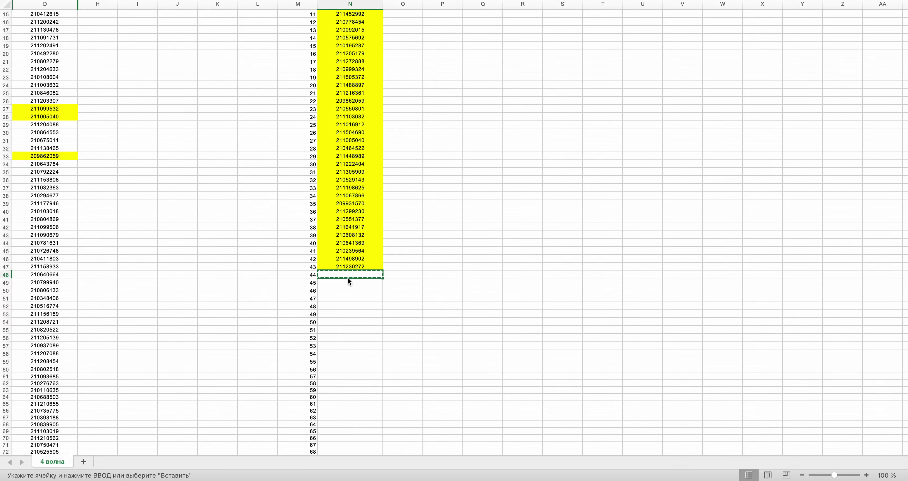
{"action": "scroll", "coordinate": [348, 278], "scroll_direction": "down", "scroll_amount": 20}
{"action": "scroll", "coordinate": [348, 276], "scroll_direction": "down", "scroll_amount": 20}
{"action": "scroll", "coordinate": [349, 274], "scroll_direction": "down", "scroll_amount": 15}
{"action": "scroll", "coordinate": [348, 275], "scroll_direction": "up", "scroll_amount": 5}
{"action": "scroll", "coordinate": [348, 274], "scroll_direction": "up", "scroll_amount": 3}
- Recheck the drawn number and generate the next random row number, 1573
{"action": "key", "text": "ctrl+Right"}
{"action": "key", "text": "ctrl+Left"}
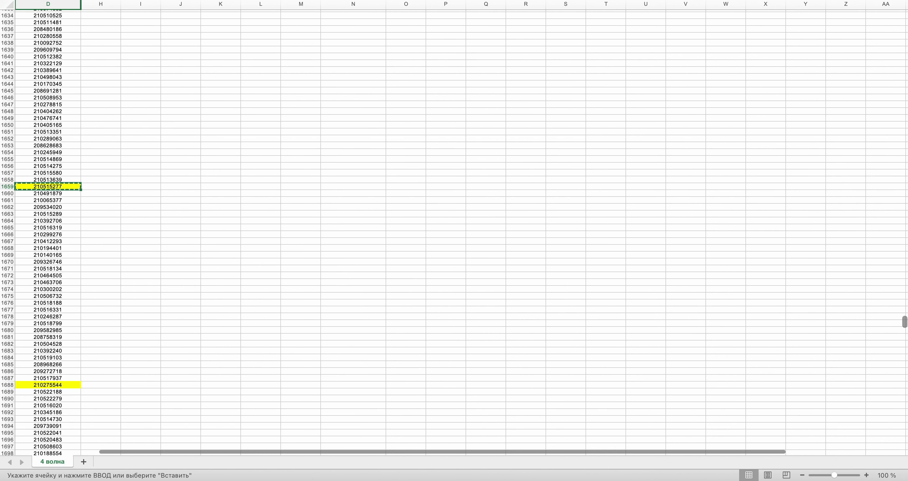
{"action": "scroll", "coordinate": [886, 28], "scroll_direction": "up", "scroll_amount": 20}
{"action": "scroll", "coordinate": [886, 28], "scroll_direction": "down", "scroll_amount": 5}
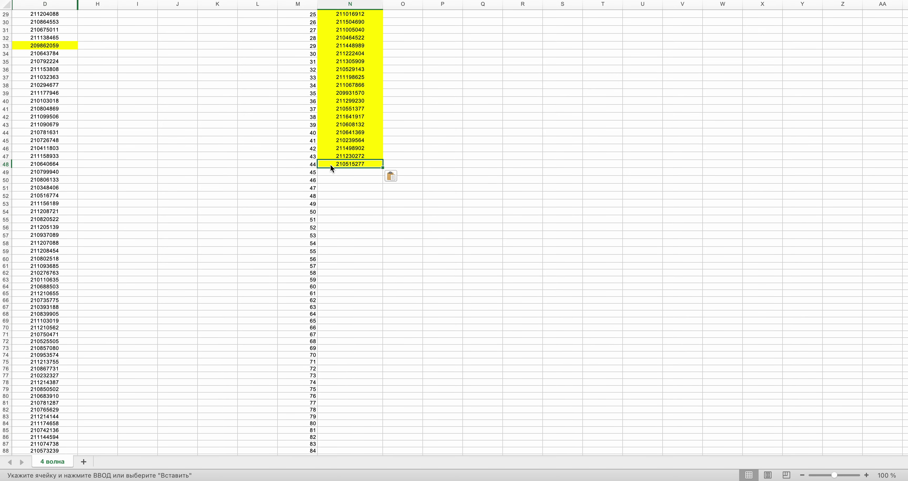
{"action": "key", "text": "ctrl+Right"}
{"action": "left_click", "coordinate": [447, 230]}
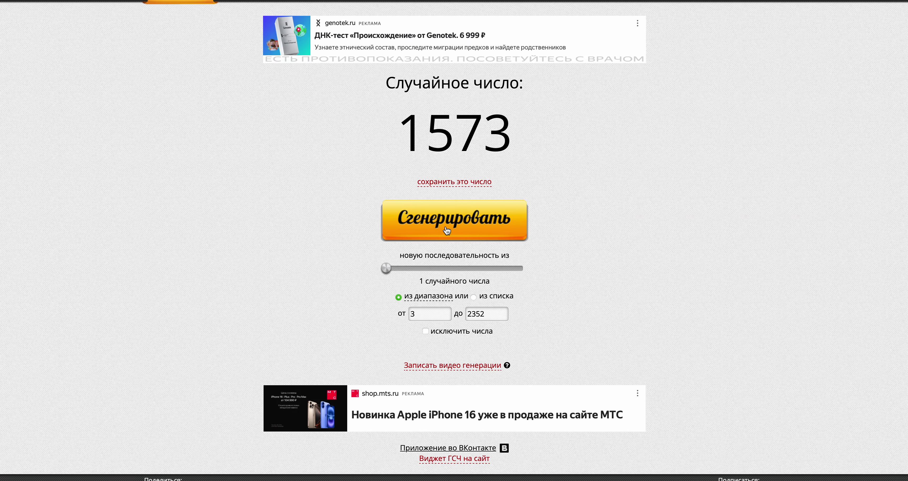
{"action": "key", "text": "ctrl+Left"}
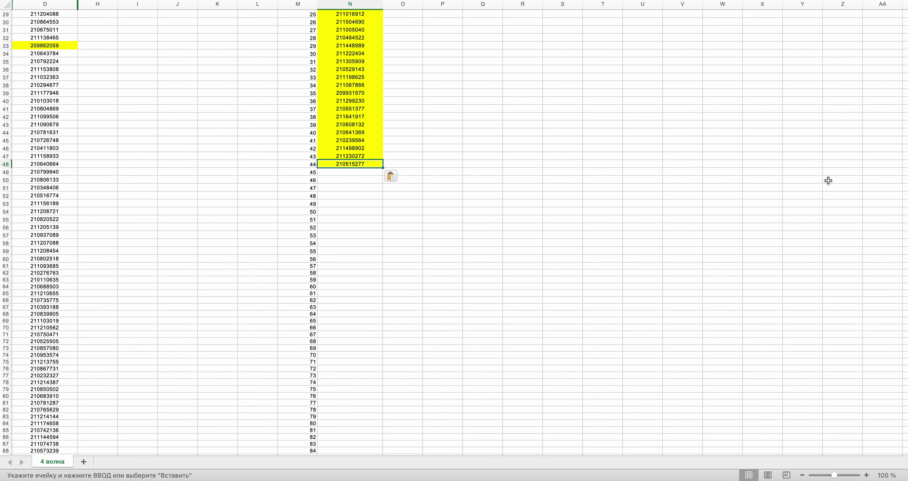
{"action": "key", "text": "ctrl+Right"}
{"action": "key", "text": "ctrl+Left"}
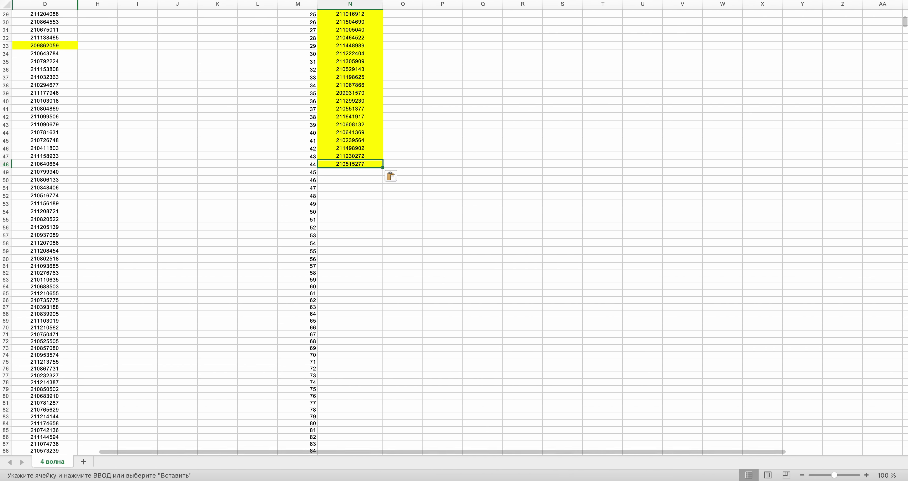
{"action": "left_click_drag", "start_coordinate": [905, 21], "coordinate": [906, 306]}
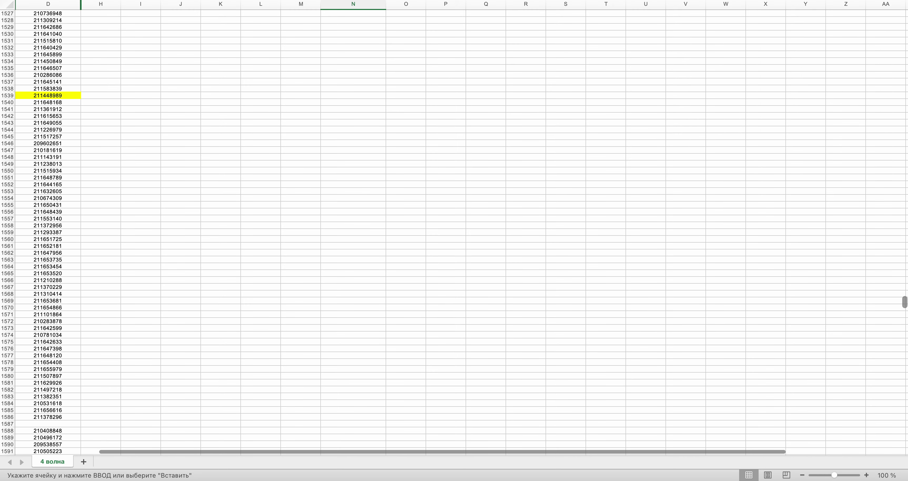
{"action": "key", "text": "ctrl+Right"}
{"action": "key", "text": "ctrl+Left"}
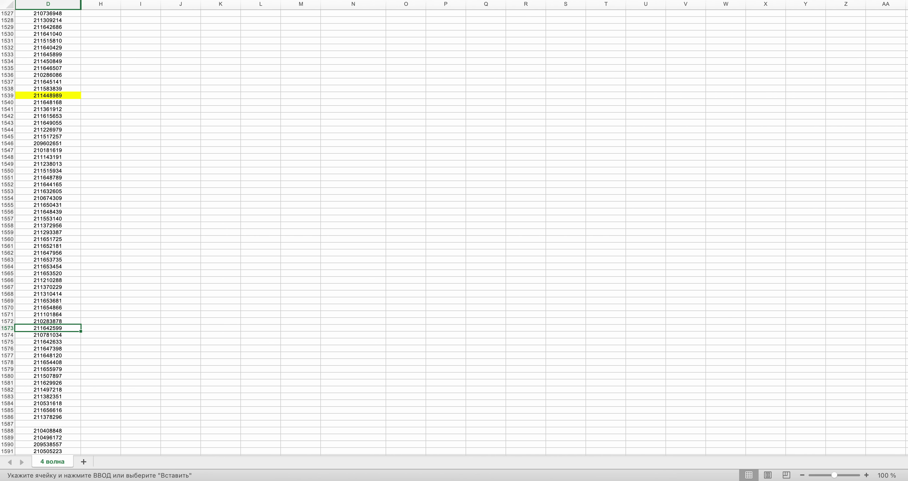
{"action": "key", "text": "super+c"}
{"action": "left_click_drag", "start_coordinate": [904, 305], "coordinate": [904, 16]}
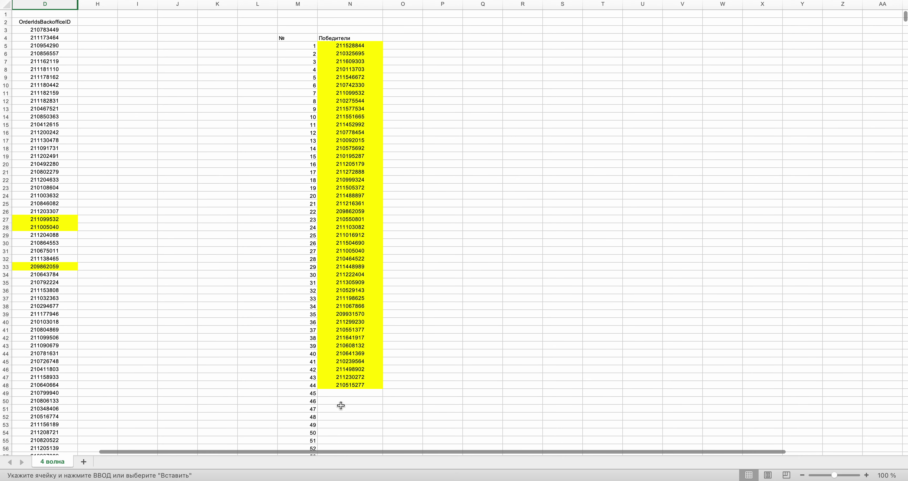
{"action": "left_click", "coordinate": [344, 393]}
{"action": "key", "text": "super+v"}
{"action": "key", "text": "ctrl+Right"}
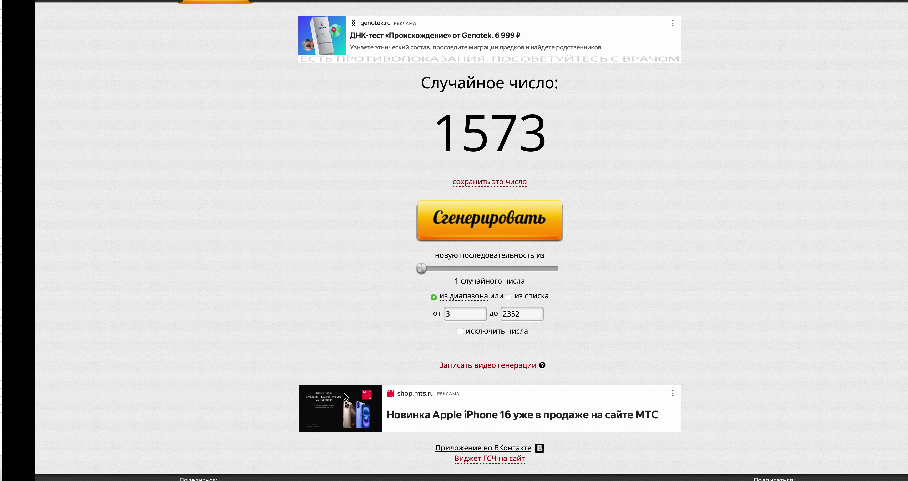
{"action": "left_click", "coordinate": [431, 213]}
{"action": "key", "text": "ctrl+Left"}
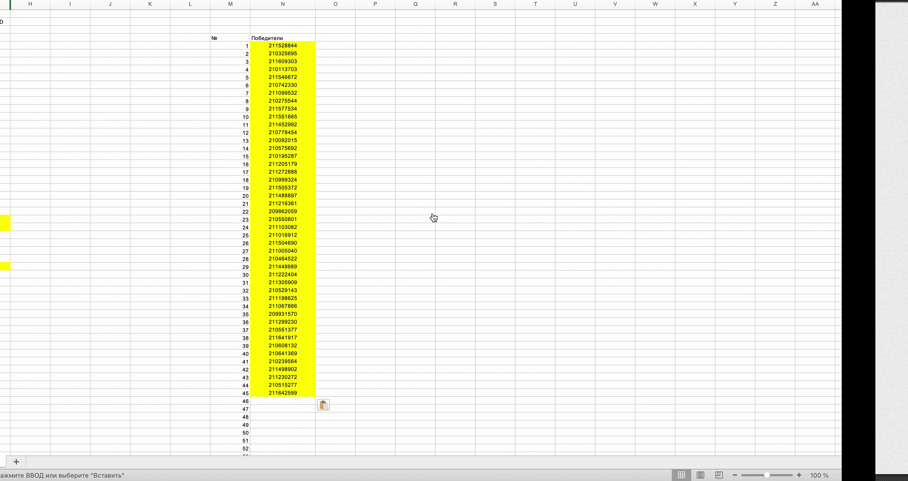
{"action": "left_click_drag", "start_coordinate": [905, 16], "coordinate": [905, 254]}
{"action": "left_click", "coordinate": [75, 362]}
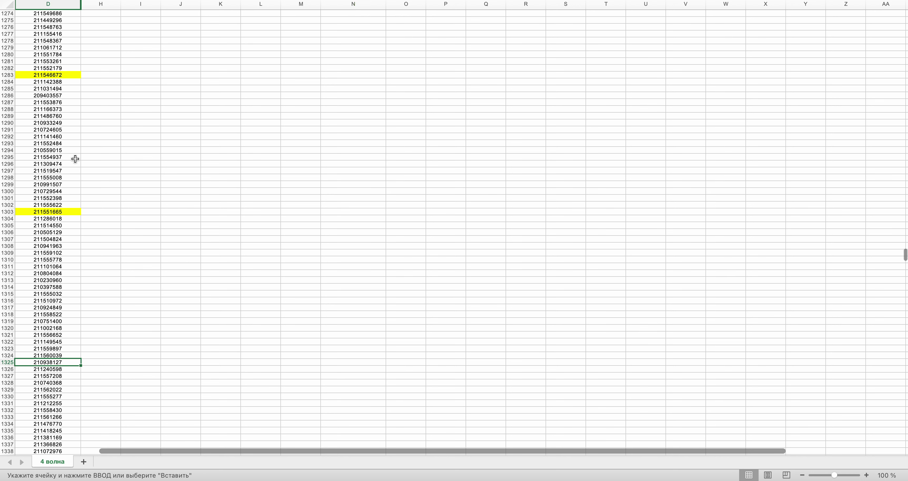
{"action": "key", "text": "super+y"}
{"action": "key", "text": "super+c"}
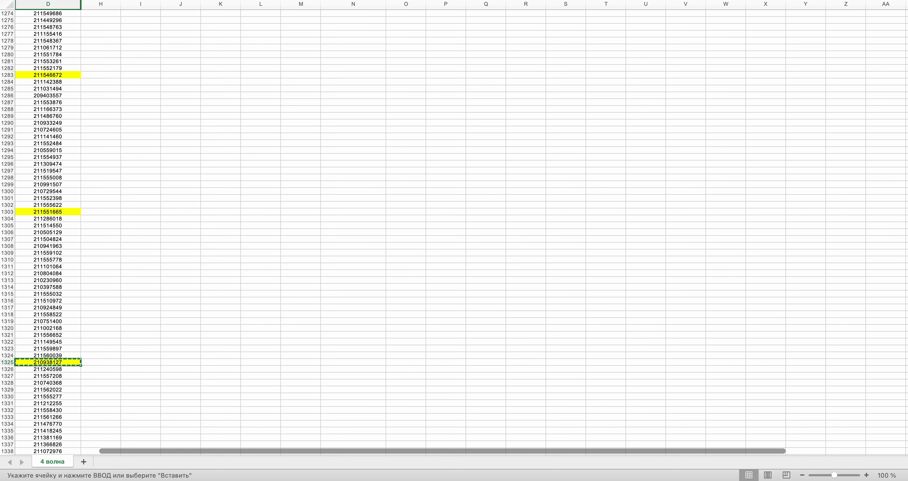
{"action": "left_click_drag", "start_coordinate": [905, 254], "coordinate": [905, 16]}
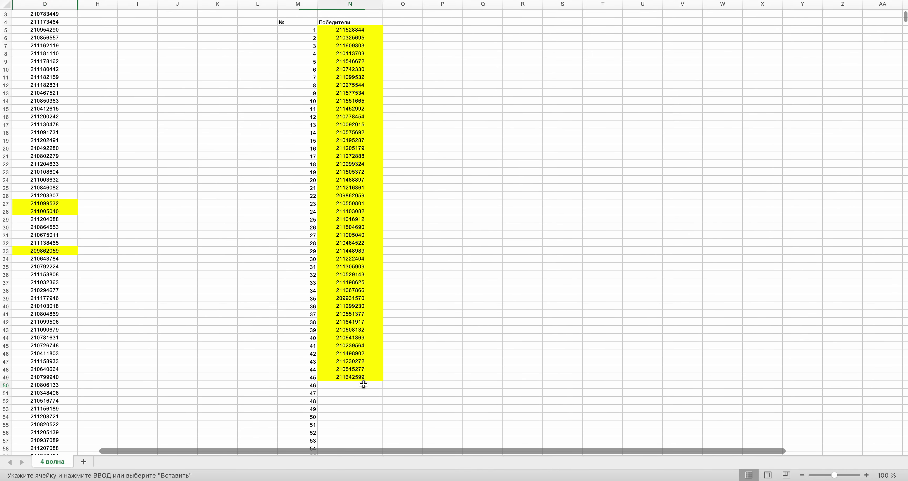
{"action": "key", "text": "ctrl+Right"}
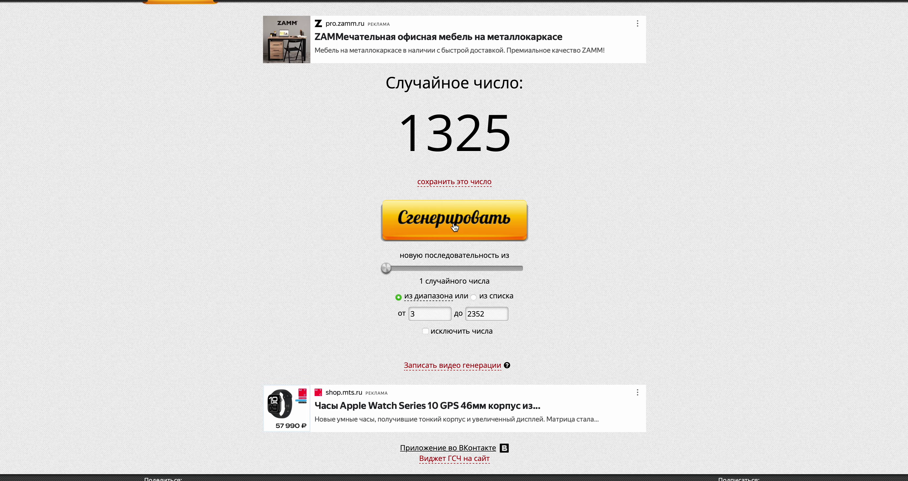
{"action": "left_click", "coordinate": [454, 225]}
{"action": "key", "text": "ctrl+Left"}
{"action": "scroll", "coordinate": [455, 224], "scroll_direction": "right", "scroll_amount": 3}
{"action": "scroll", "coordinate": [454, 224], "scroll_direction": "down", "scroll_amount": 20}
{"action": "scroll", "coordinate": [454, 224], "scroll_direction": "down", "scroll_amount": 20}
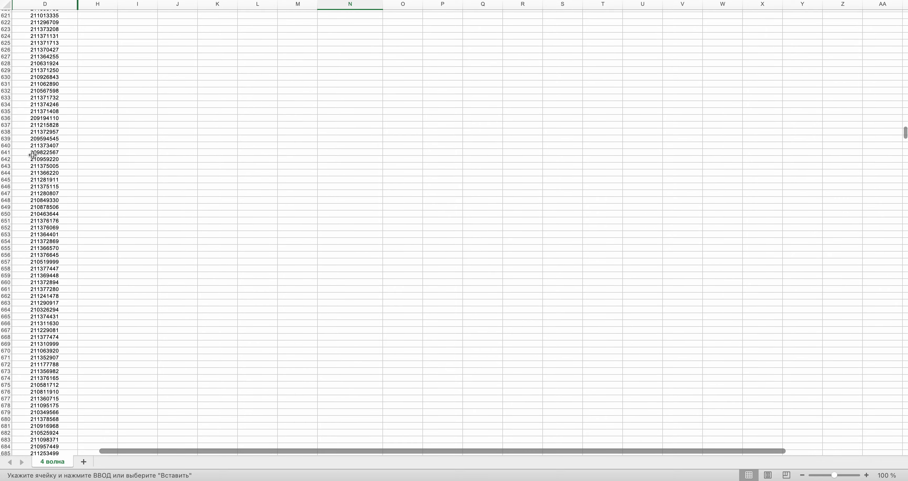
{"action": "left_click", "coordinate": [32, 155]}
{"action": "key", "text": "super+y"}
{"action": "scroll", "coordinate": [360, 135], "scroll_direction": "up", "scroll_amount": 20}
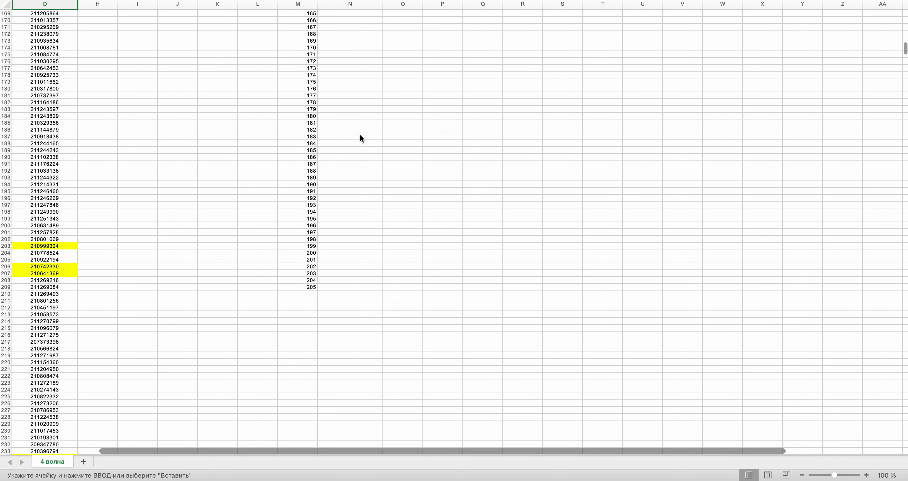
{"action": "scroll", "coordinate": [360, 135], "scroll_direction": "up", "scroll_amount": 14}
{"action": "left_click", "coordinate": [330, 197]}
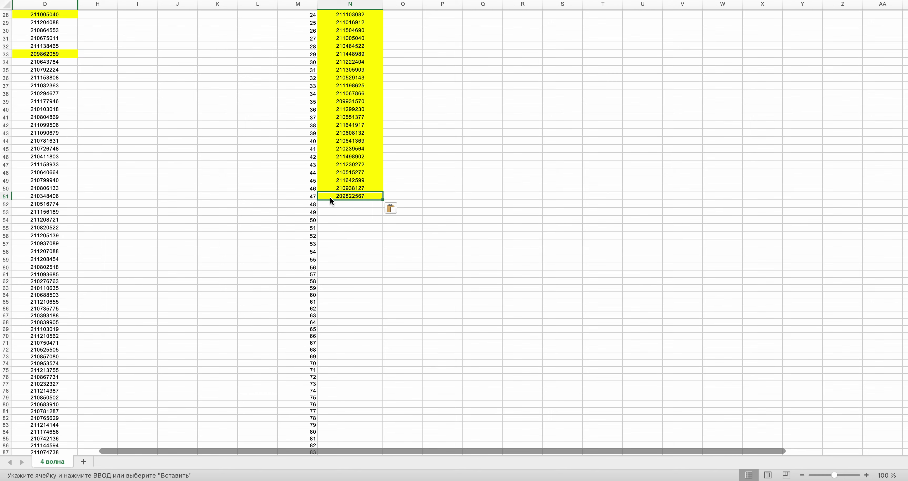
{"action": "key", "text": "ctrl+Right"}
{"action": "left_click", "coordinate": [443, 220]}
{"action": "key", "text": "ctrl+Left"}
{"action": "left_click_drag", "start_coordinate": [906, 22], "coordinate": [905, 334]}
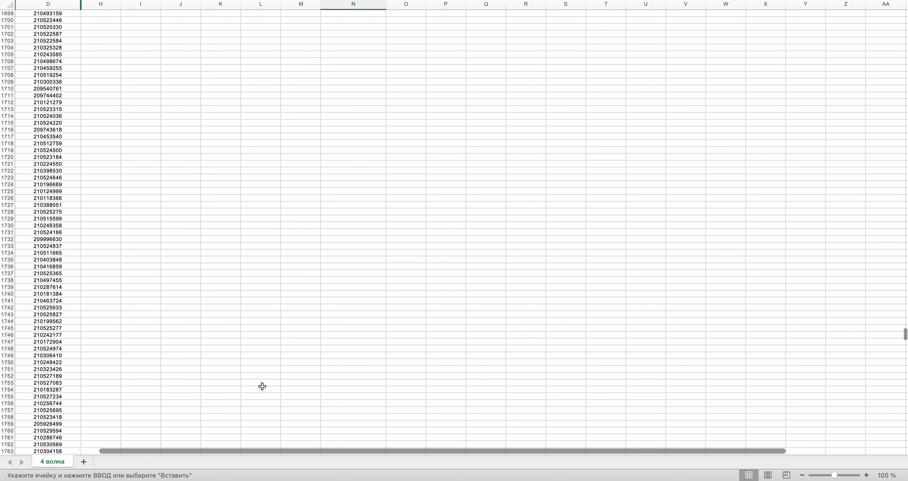
{"action": "left_click", "coordinate": [30, 376]}
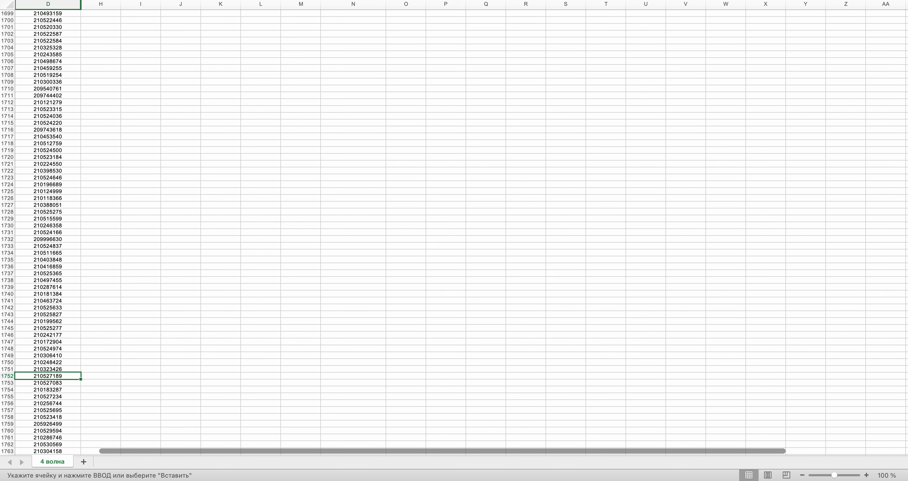
{"action": "key", "text": "Return"}
{"action": "key", "text": "cmd+c"}
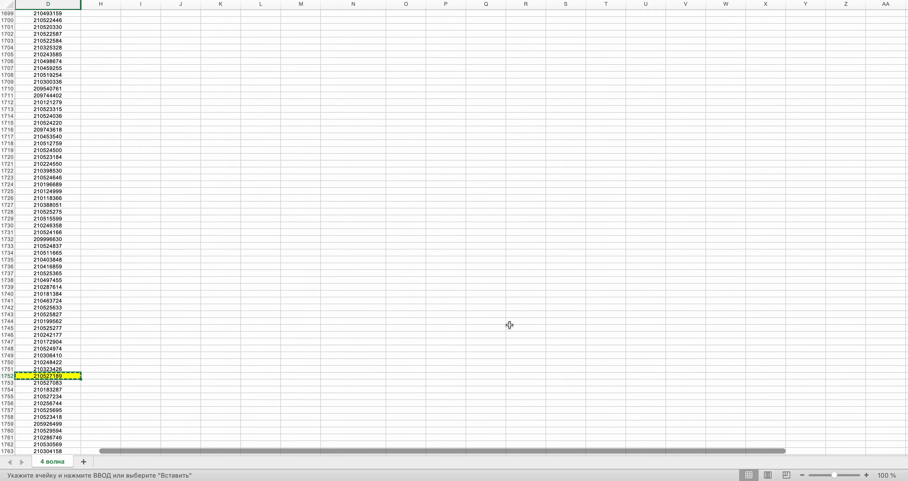
{"action": "left_click_drag", "start_coordinate": [905, 334], "coordinate": [905, 20]}
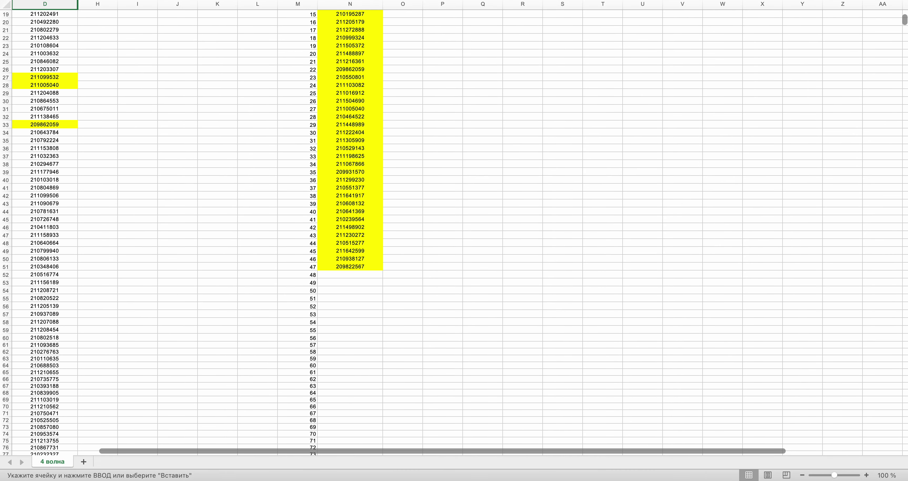
{"action": "left_click", "coordinate": [349, 278]}
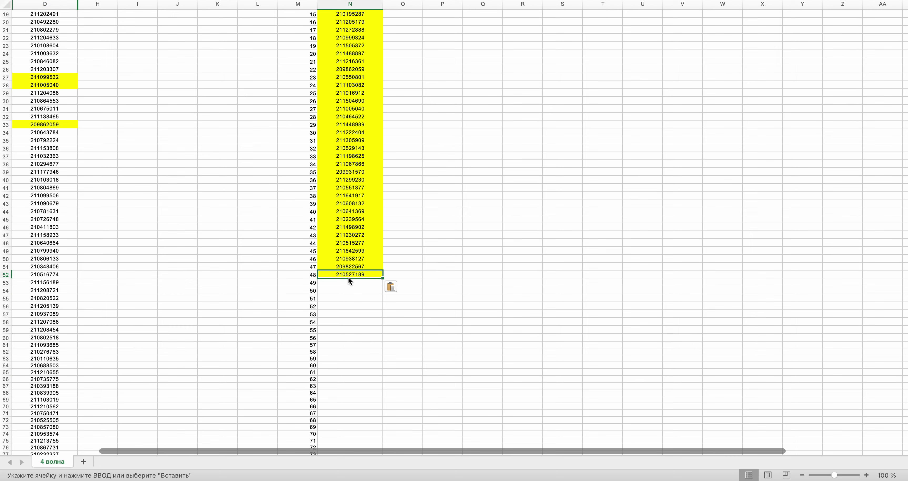
{"action": "key", "text": "ctrl+Right"}
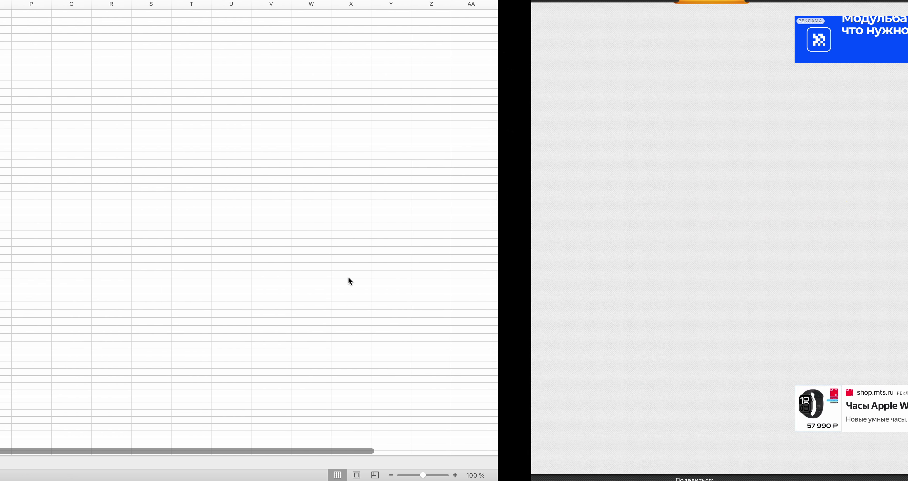
{"action": "left_click", "coordinate": [447, 223]}
{"action": "key", "text": "ctrl+Left"}
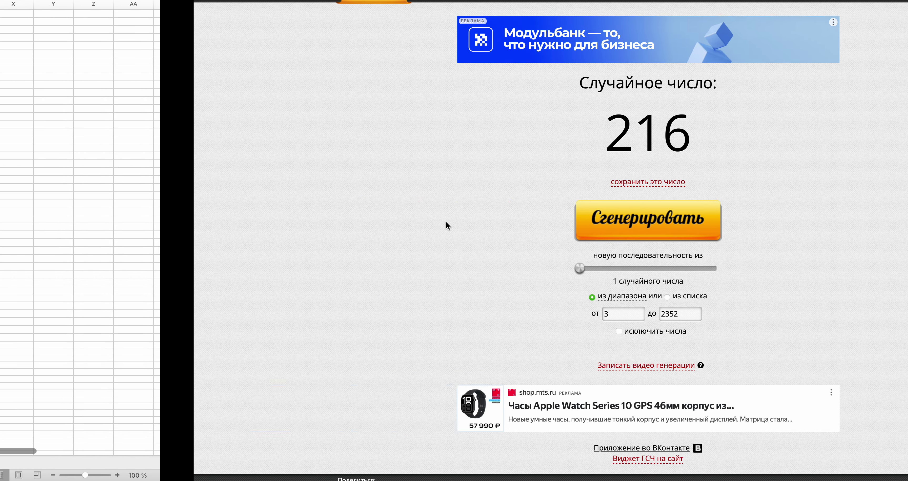
{"action": "scroll", "coordinate": [446, 221], "scroll_direction": "down", "scroll_amount": 10}
{"action": "scroll", "coordinate": [446, 220], "scroll_direction": "down", "scroll_amount": 10}
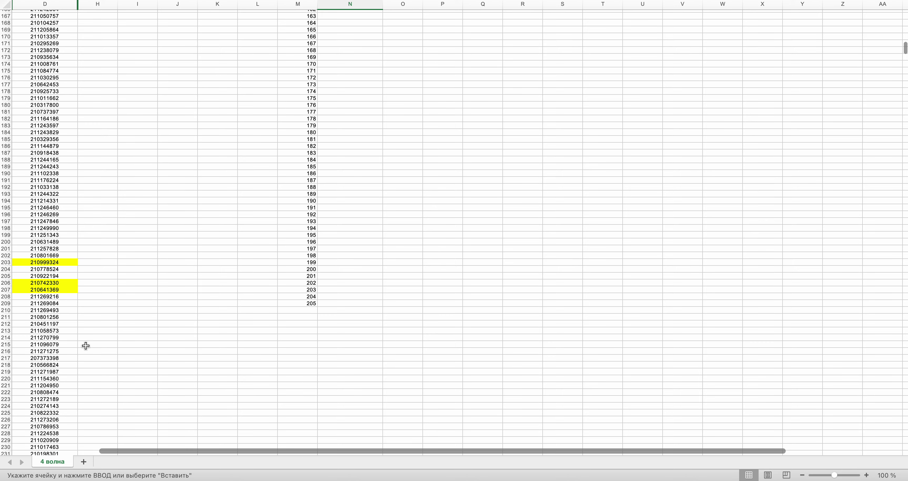
{"action": "left_click", "coordinate": [31, 350]}
{"action": "key", "text": "ctrl+y"}
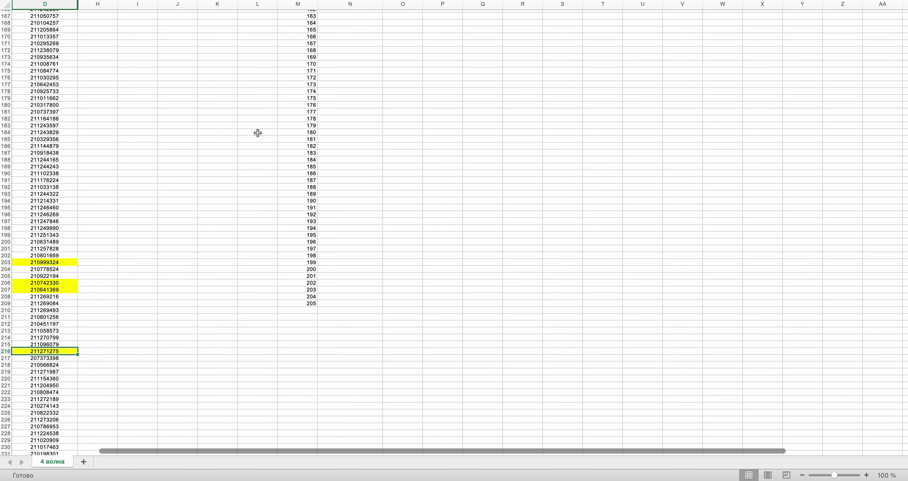
{"action": "key", "text": "ctrl+c"}
{"action": "scroll", "coordinate": [323, 244], "scroll_direction": "up", "scroll_amount": 20}
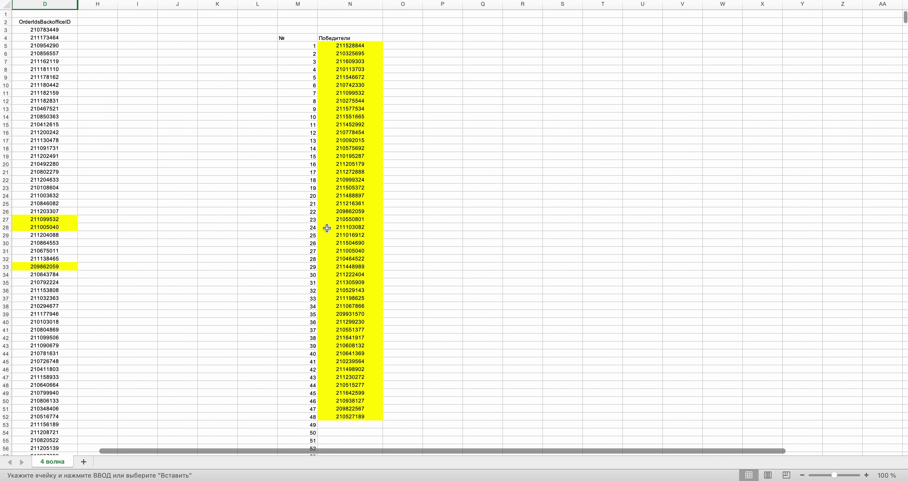
{"action": "left_click", "coordinate": [335, 425]}
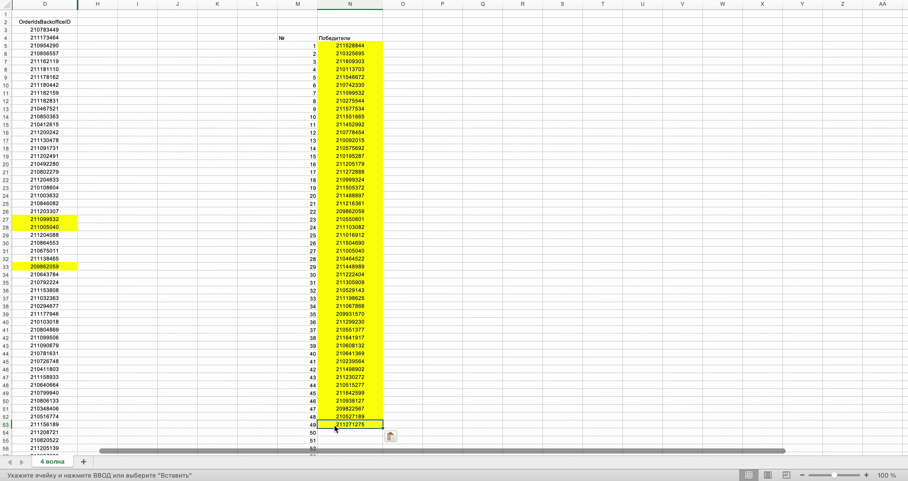
{"action": "key", "text": "ctrl+Right"}
{"action": "left_click", "coordinate": [453, 215]}
{"action": "key", "text": "ctrl+Left"}
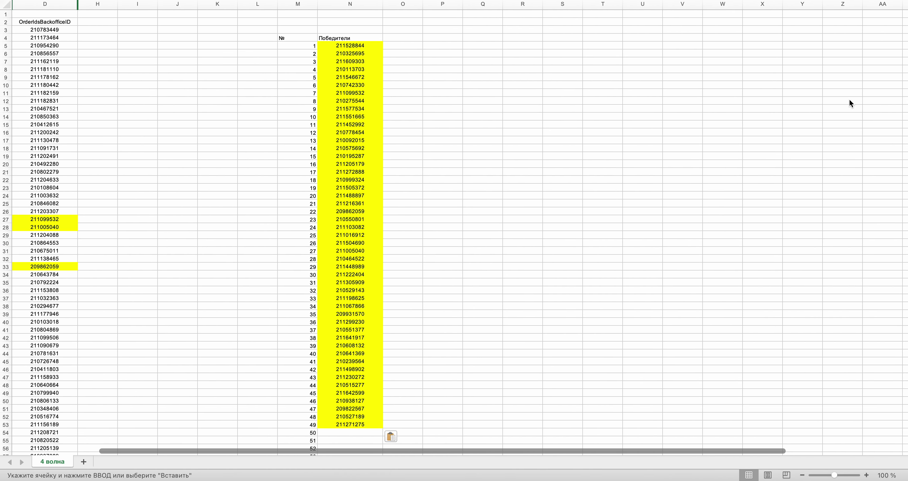
{"action": "left_click_drag", "start_coordinate": [905, 18], "coordinate": [899, 413]}
{"action": "scroll", "coordinate": [649, 243], "scroll_direction": "down", "scroll_amount": 20}
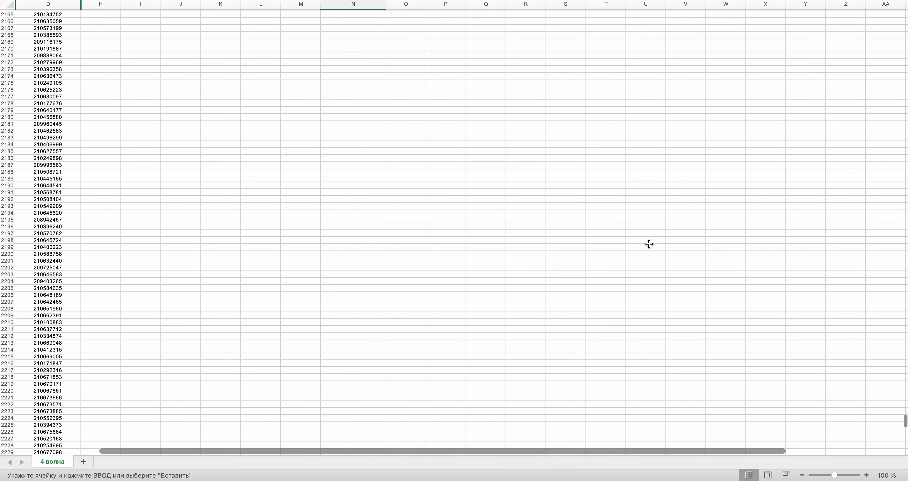
{"action": "scroll", "coordinate": [528, 233], "scroll_direction": "down", "scroll_amount": 5}
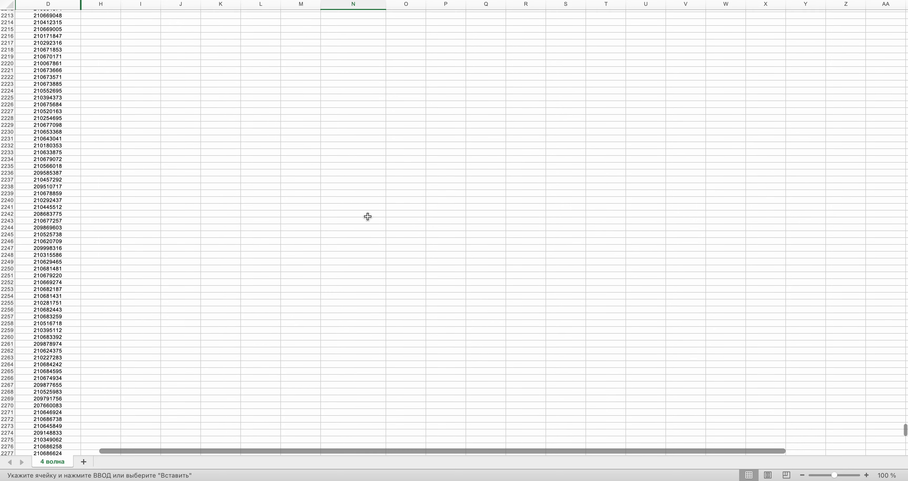
{"action": "left_click", "coordinate": [32, 211]}
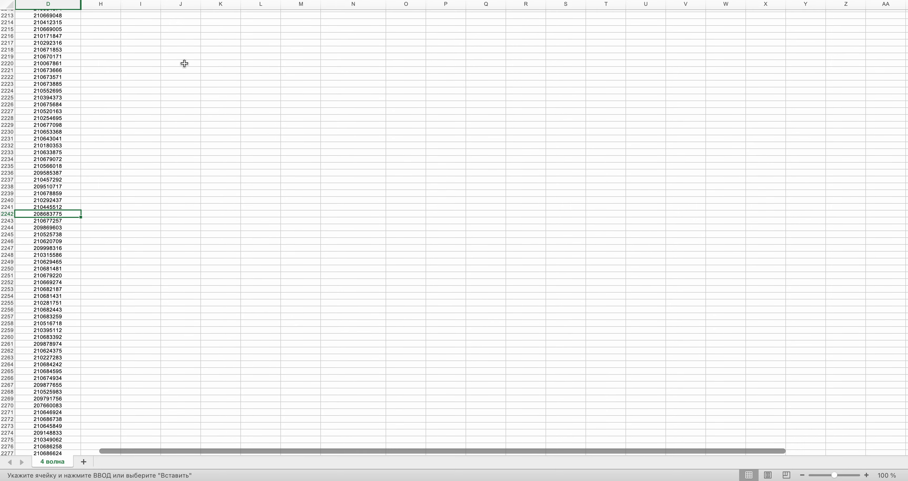
{"action": "key", "text": "super+c"}
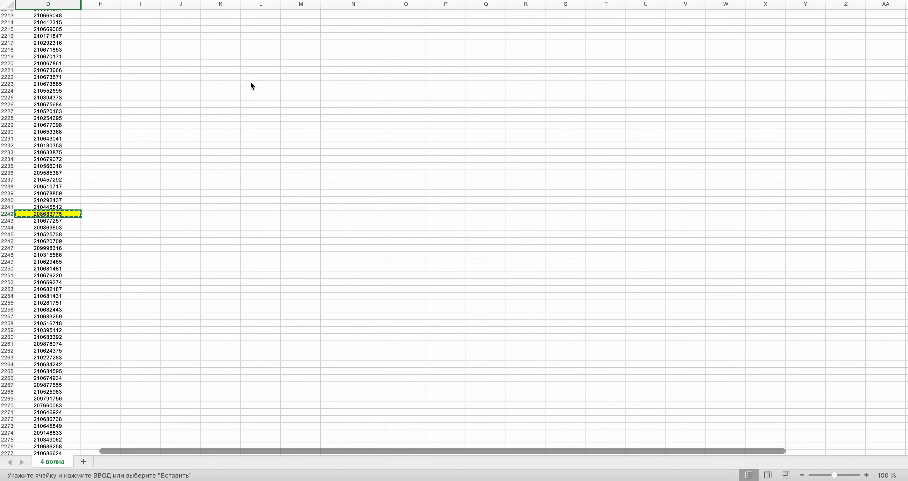
{"action": "left_click_drag", "start_coordinate": [904, 431], "coordinate": [905, 67]}
{"action": "scroll", "coordinate": [455, 229], "scroll_direction": "up", "scroll_amount": 20}
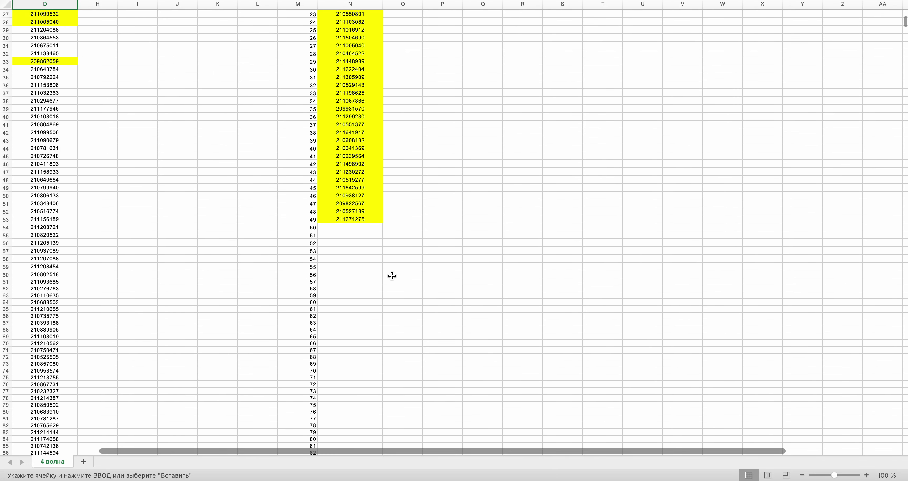
{"action": "left_click", "coordinate": [361, 227]}
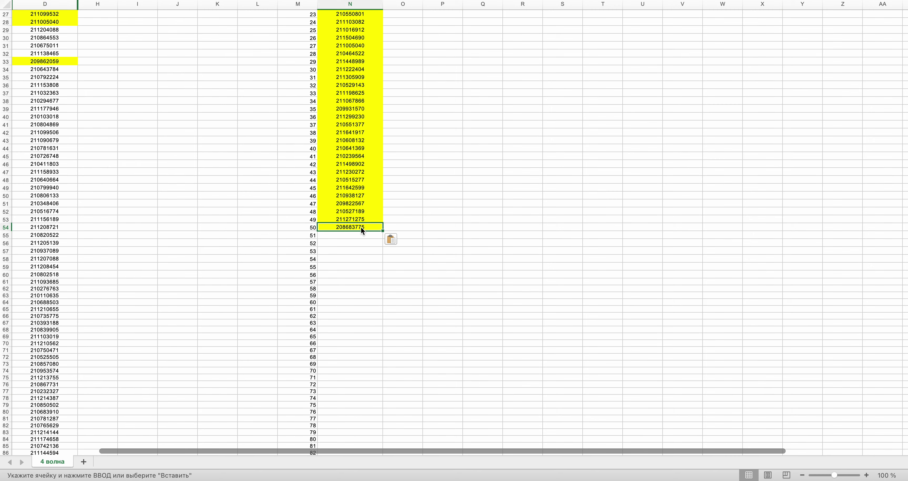
- Draw the next random row number in the browser generator
{"action": "key", "text": "super+Tab"}
{"action": "left_click", "coordinate": [489, 232]}
{"action": "key", "text": "super+Tab"}
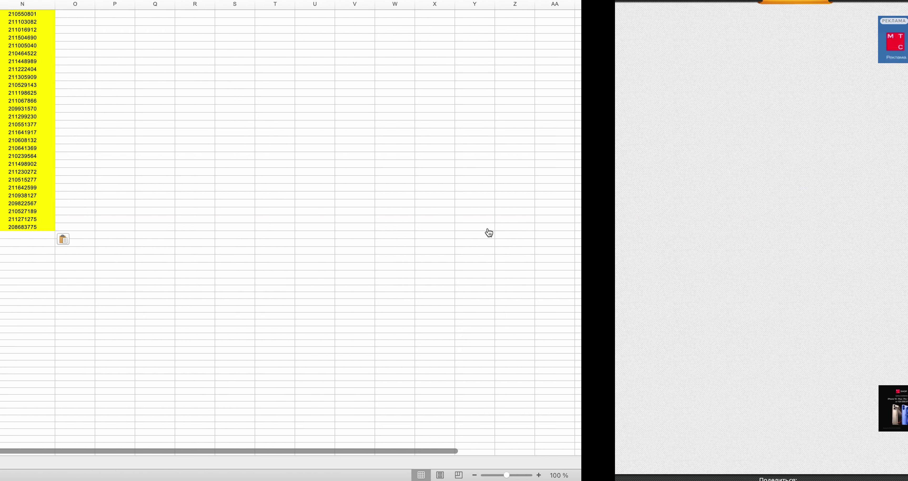
{"action": "key", "text": "super+v"}
{"action": "left_click_drag", "start_coordinate": [905, 23], "coordinate": [905, 428]}
{"action": "left_click", "coordinate": [46, 260]}
{"action": "key", "text": "super+y"}
{"action": "key", "text": "super+c"}
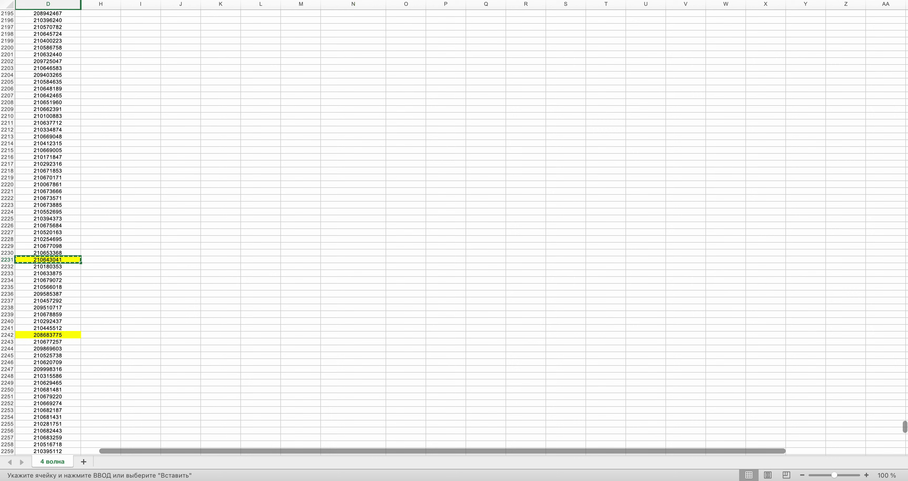
{"action": "left_click_drag", "start_coordinate": [905, 427], "coordinate": [905, 19]}
{"action": "left_click", "coordinate": [367, 313]}
{"action": "key", "text": "super+v"}
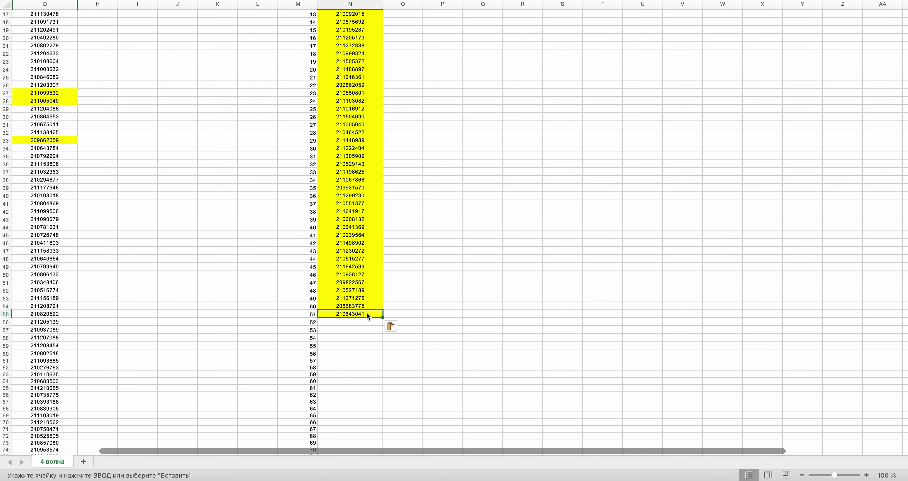
{"action": "key", "text": "ctrl+Right"}
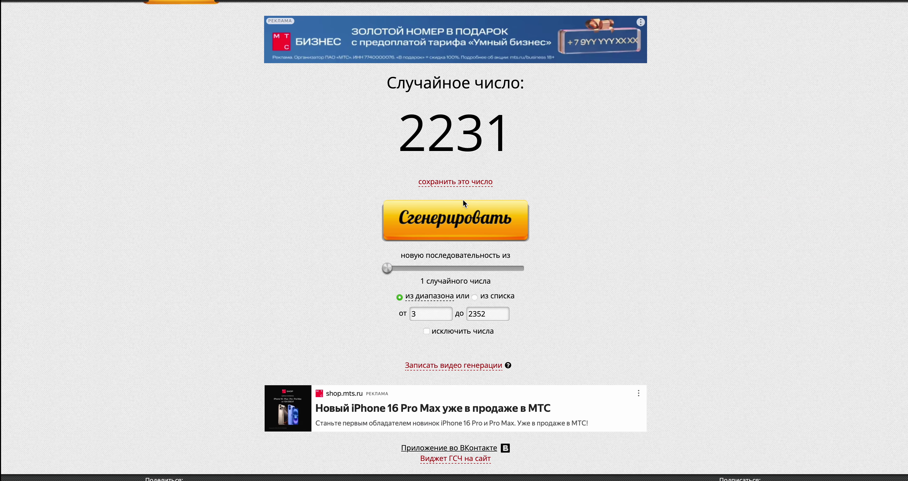
{"action": "left_click", "coordinate": [478, 219]}
{"action": "key", "text": "ctrl+Left"}
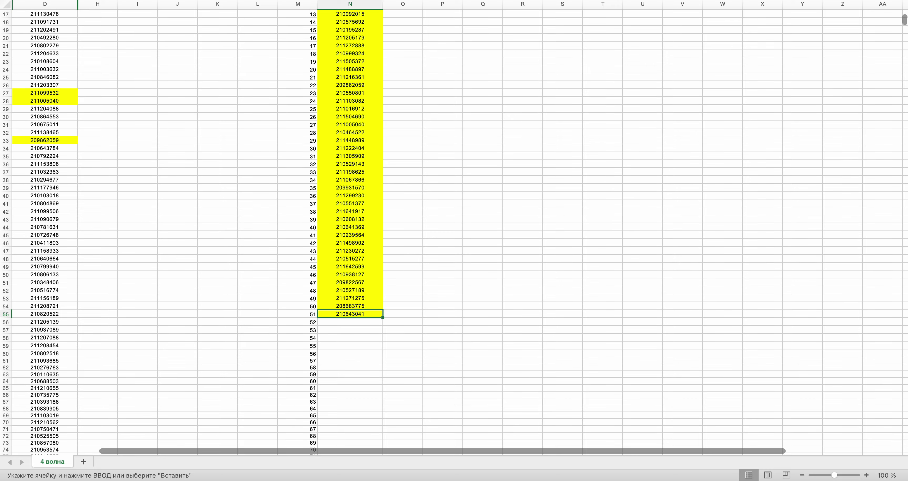
{"action": "scroll", "coordinate": [454, 229], "scroll_direction": "down", "scroll_amount": 20}
{"action": "scroll", "coordinate": [454, 229], "scroll_direction": "up", "scroll_amount": 4}
{"action": "scroll", "coordinate": [363, 241], "scroll_direction": "up", "scroll_amount": 1}
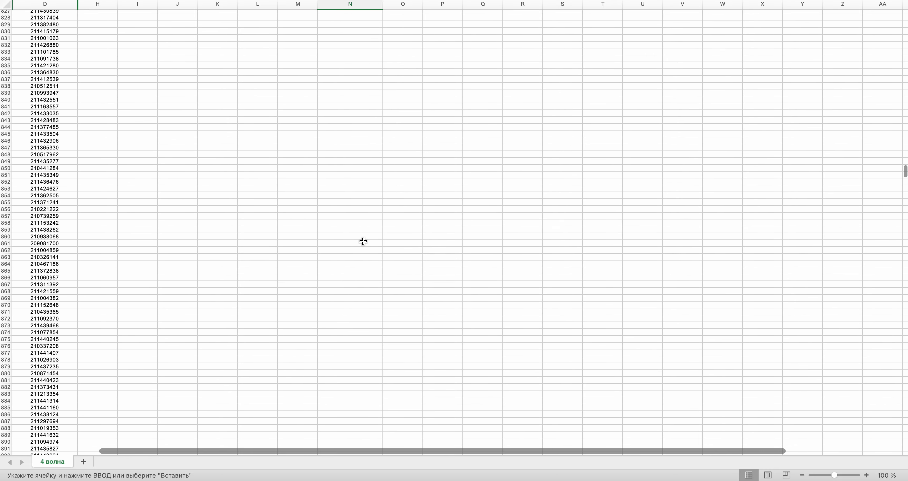
{"action": "left_click", "coordinate": [59, 161]}
{"action": "key", "text": "Return"}
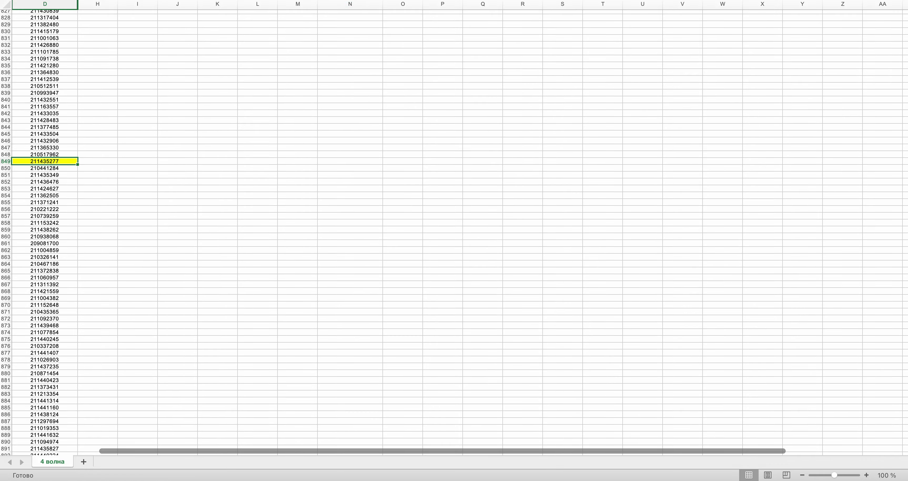
{"action": "key", "text": "ctrl+c"}
{"action": "scroll", "coordinate": [319, 171], "scroll_direction": "up", "scroll_amount": 20}
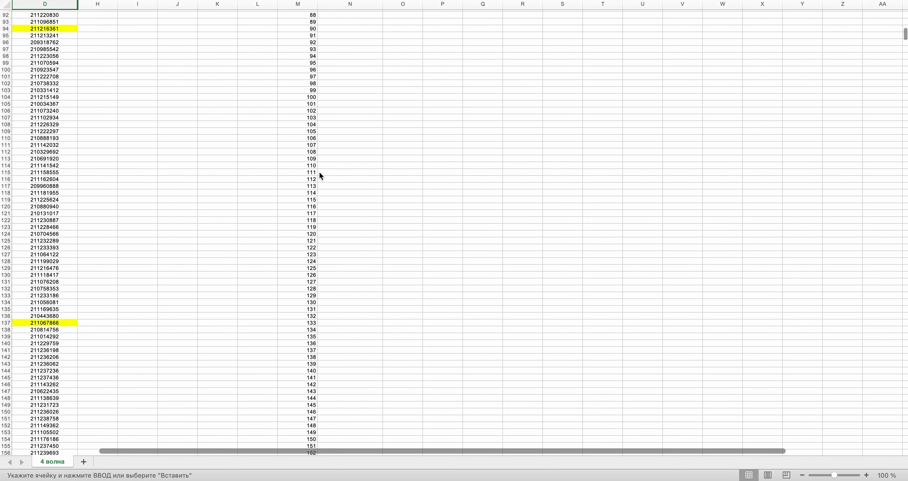
{"action": "scroll", "coordinate": [318, 171], "scroll_direction": "up", "scroll_amount": 15}
{"action": "left_click", "coordinate": [350, 408]}
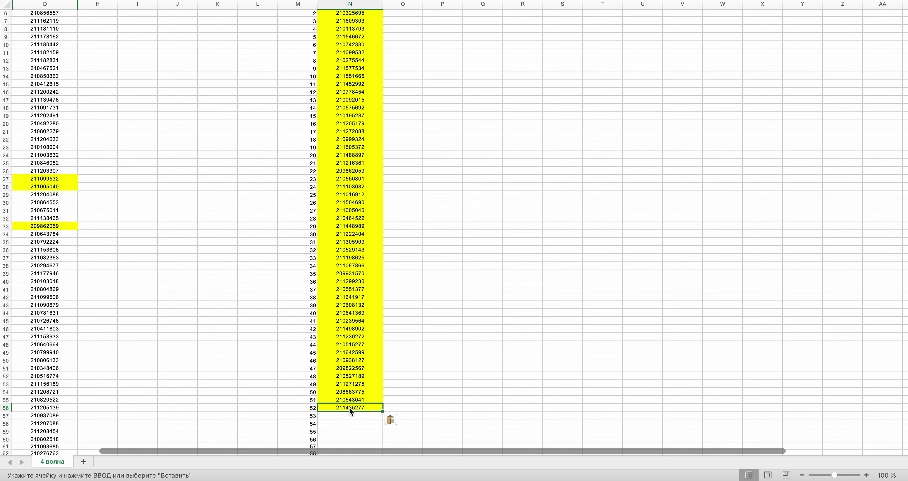
{"action": "key", "text": "ctrl+Right"}
{"action": "left_click", "coordinate": [453, 216]}
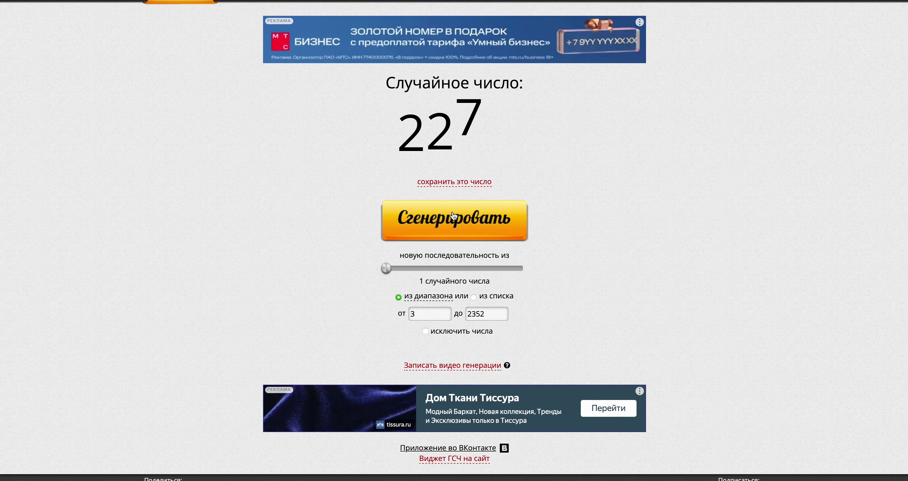
{"action": "key", "text": "ctrl+Left"}
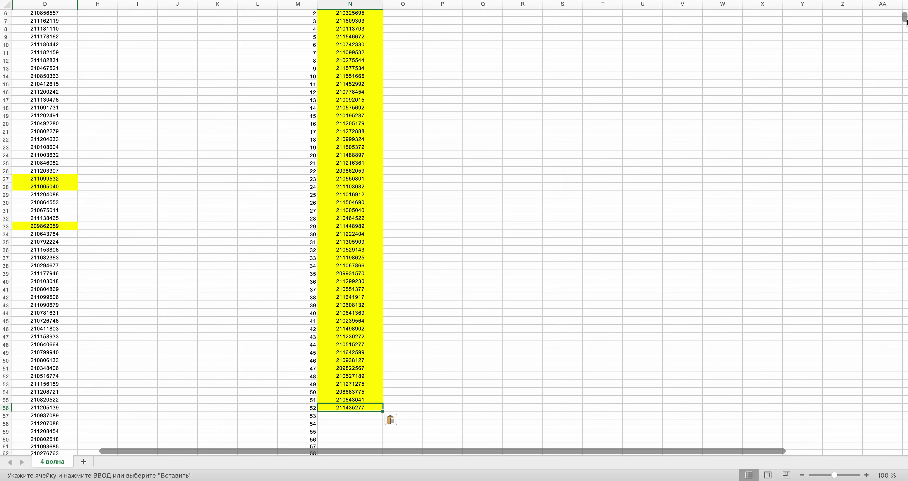
{"action": "left_click_drag", "start_coordinate": [905, 16], "coordinate": [904, 421]}
{"action": "scroll", "coordinate": [359, 378], "scroll_direction": "down", "scroll_amount": 20}
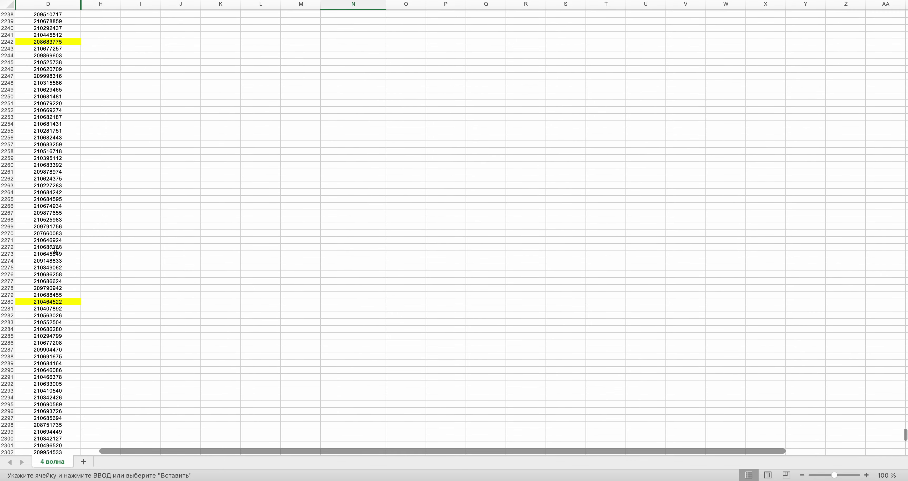
{"action": "left_click", "coordinate": [56, 249]}
{"action": "key", "text": "super+y"}
{"action": "key", "text": "super+c"}
{"action": "left_click_drag", "start_coordinate": [905, 441], "coordinate": [905, 23]}
{"action": "left_click", "coordinate": [369, 149]}
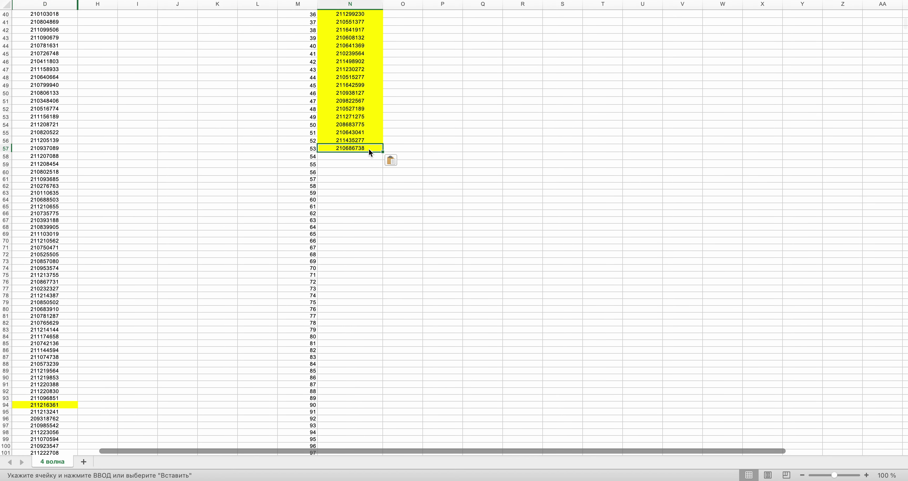
{"action": "key", "text": "ctrl+Right"}
{"action": "left_click", "coordinate": [425, 231]}
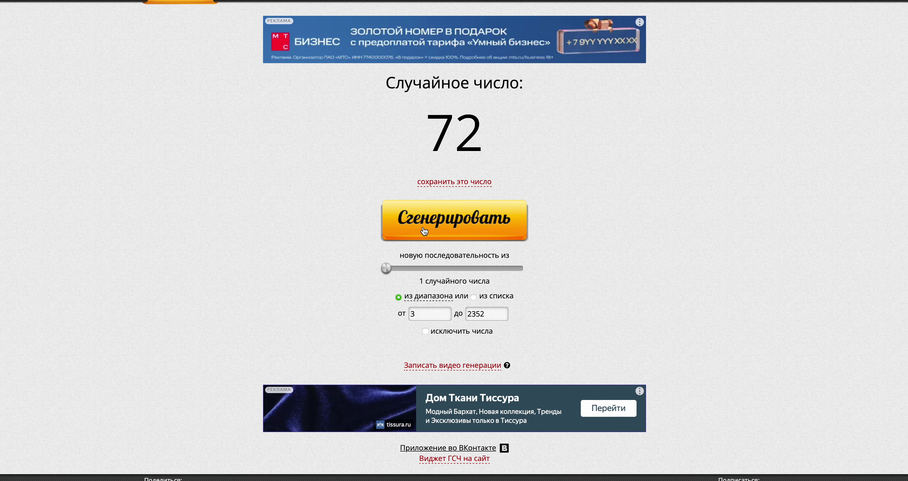
{"action": "key", "text": "ctrl+Left"}
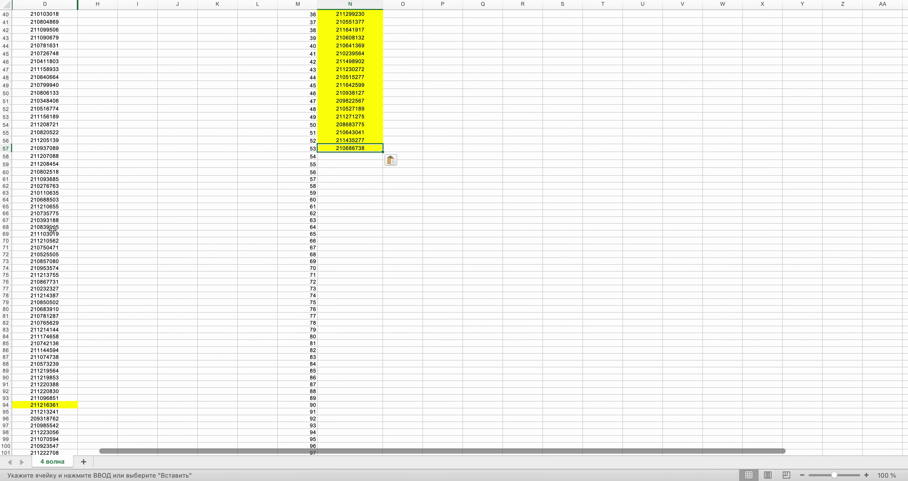
{"action": "left_click", "coordinate": [54, 254]}
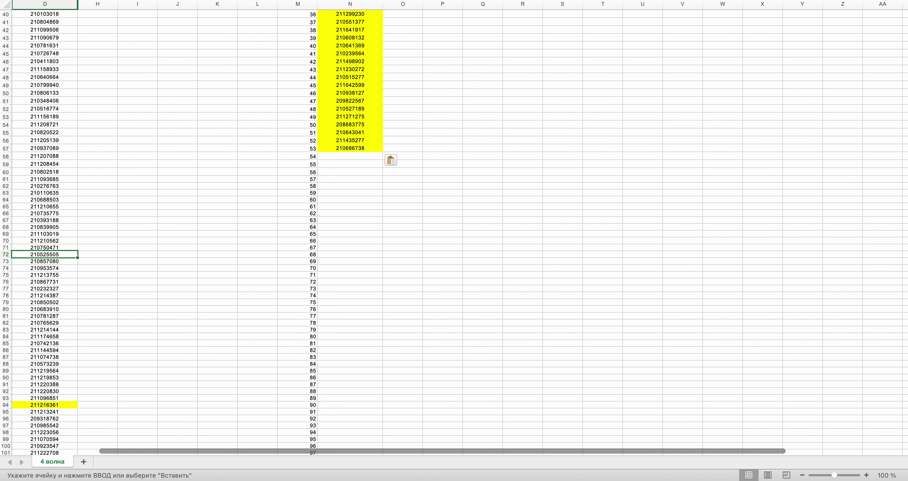
{"action": "key", "text": "ctrl+c"}
{"action": "left_click", "coordinate": [326, 155]}
{"action": "key", "text": "ctrl+v"}
{"action": "key", "text": "ctrl+Right"}
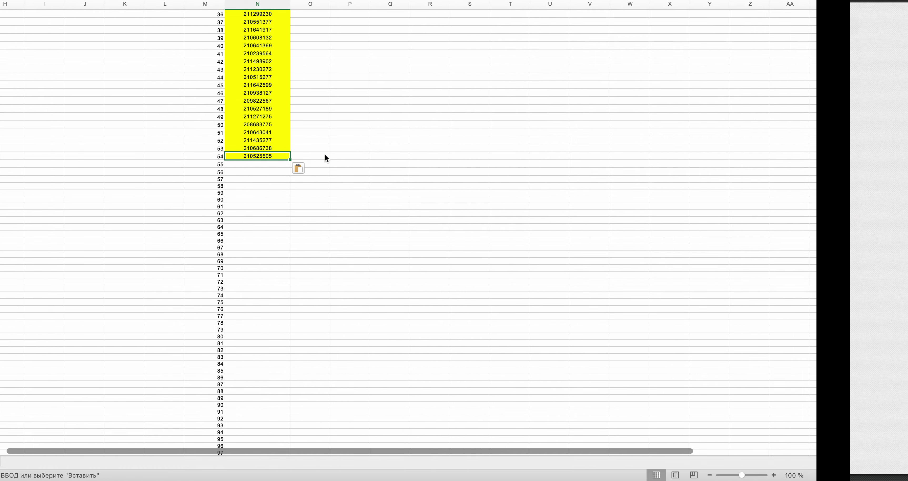
{"action": "left_click", "coordinate": [471, 228]}
{"action": "key", "text": "ctrl+Left"}
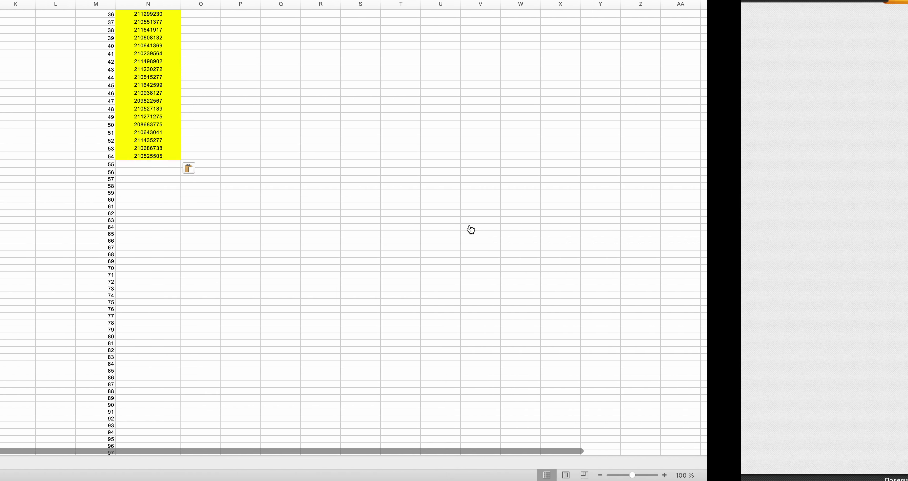
{"action": "scroll", "coordinate": [471, 229], "scroll_direction": "down", "scroll_amount": 20}
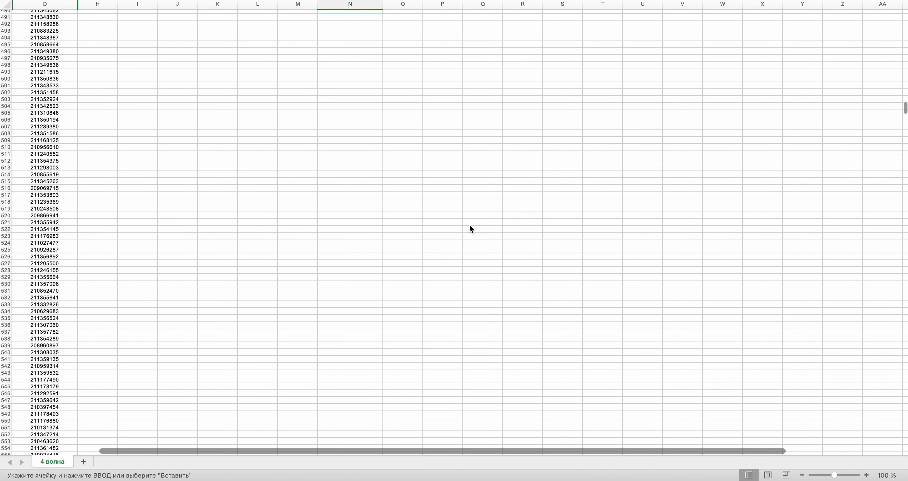
{"action": "scroll", "coordinate": [469, 226], "scroll_direction": "down", "scroll_amount": 20}
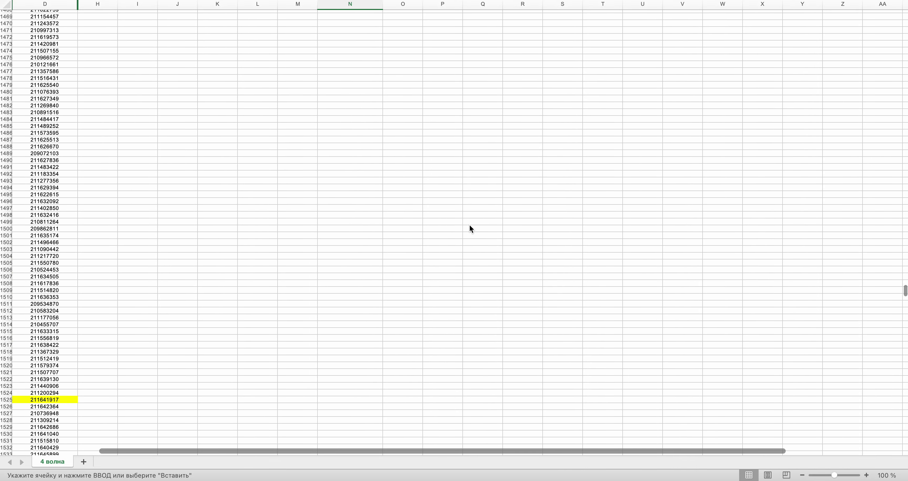
{"action": "scroll", "coordinate": [470, 228], "scroll_direction": "down", "scroll_amount": 10}
{"action": "scroll", "coordinate": [470, 228], "scroll_direction": "up", "scroll_amount": 2}
{"action": "left_click", "coordinate": [64, 137]}
{"action": "key", "text": "super+v"}
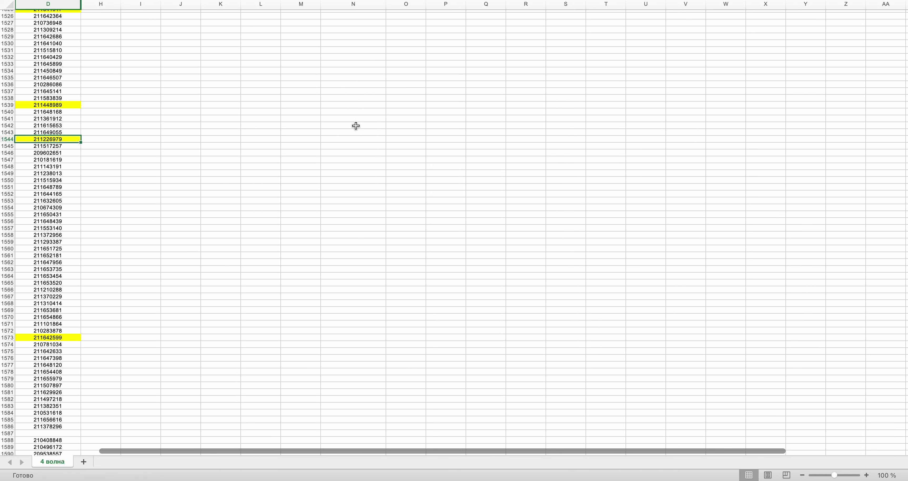
{"action": "left_click_drag", "start_coordinate": [903, 301], "coordinate": [904, 25]}
{"action": "left_click", "coordinate": [366, 116]}
{"action": "left_click", "coordinate": [364, 108]}
{"action": "key", "text": "super+v"}
- Draw row 1200, then highlight and copy the order ID in D1200
{"action": "key", "text": "ctrl+Right"}
{"action": "left_click", "coordinate": [440, 219]}
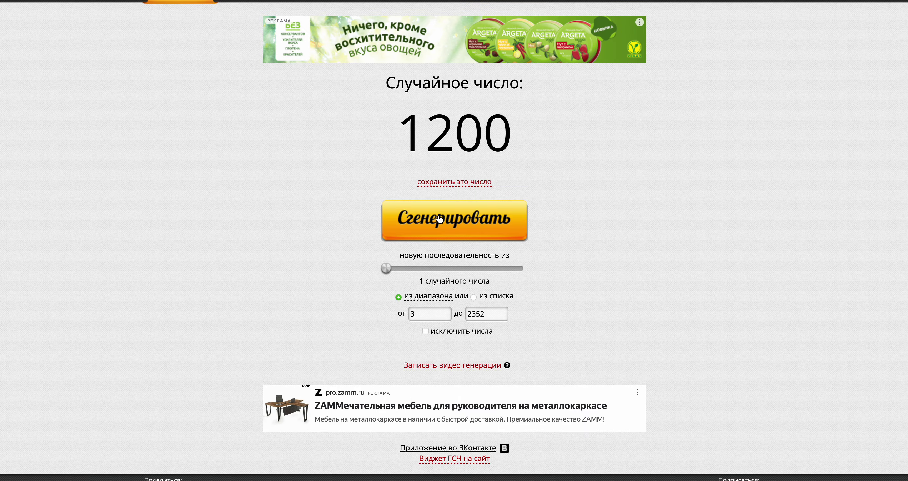
{"action": "key", "text": "ctrl+Left"}
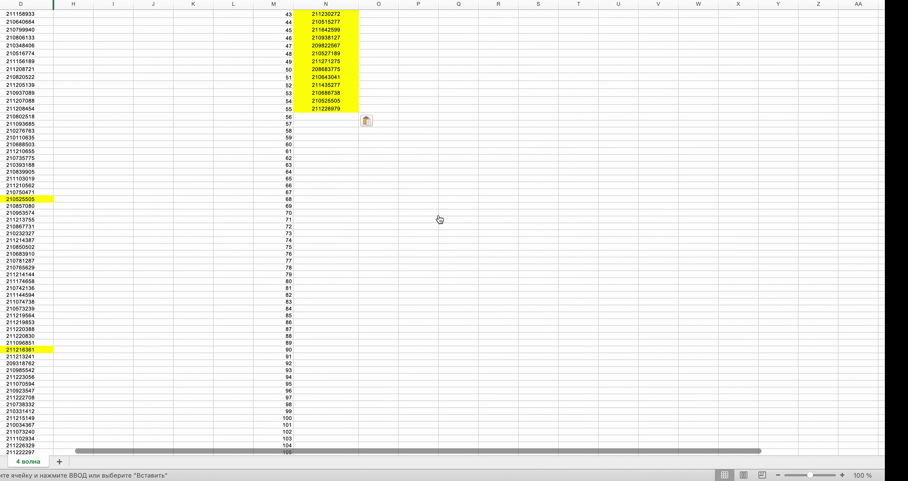
{"action": "scroll", "coordinate": [440, 219], "scroll_direction": "down", "scroll_amount": 20}
{"action": "scroll", "coordinate": [439, 219], "scroll_direction": "down", "scroll_amount": 20}
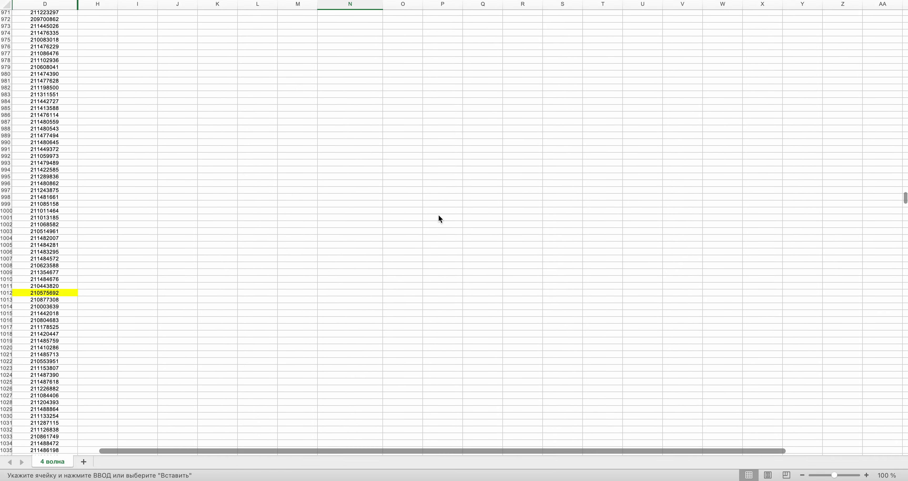
{"action": "scroll", "coordinate": [439, 213], "scroll_direction": "down", "scroll_amount": 5}
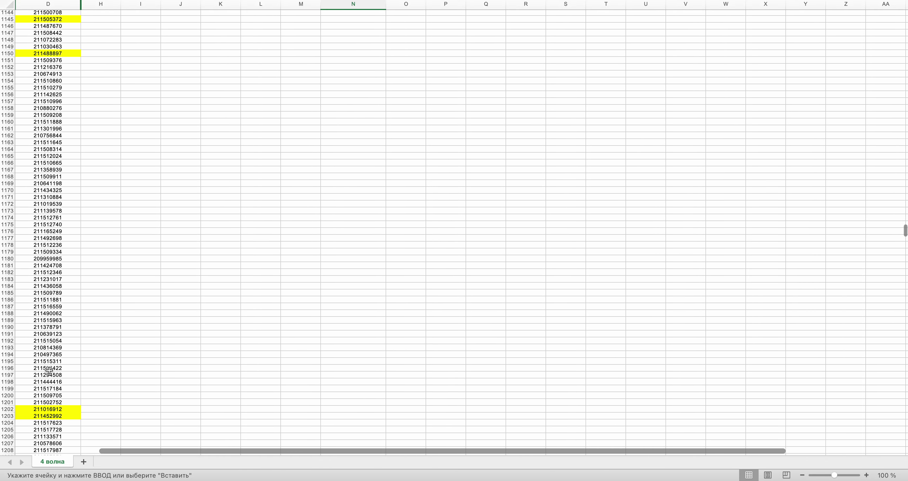
{"action": "left_click", "coordinate": [47, 393]}
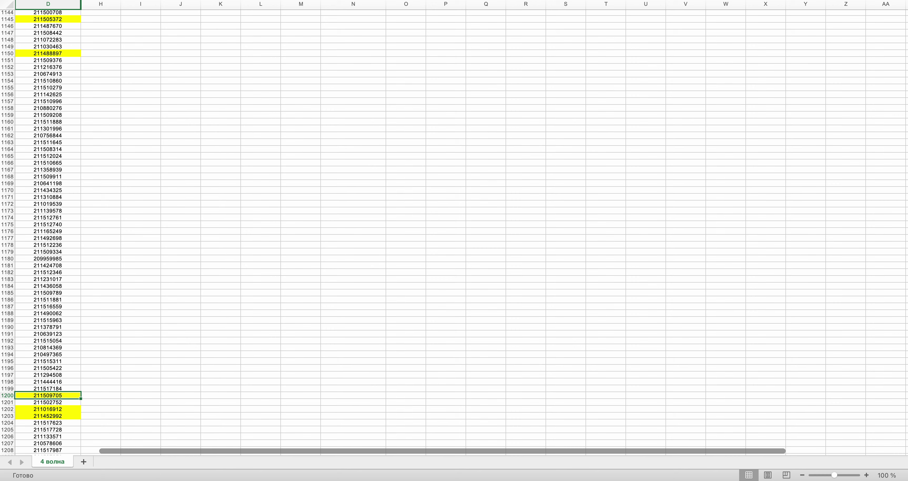
{"action": "key", "text": "super+c"}
{"action": "key", "text": "ctrl+Right"}
{"action": "key", "text": "ctrl+Left"}
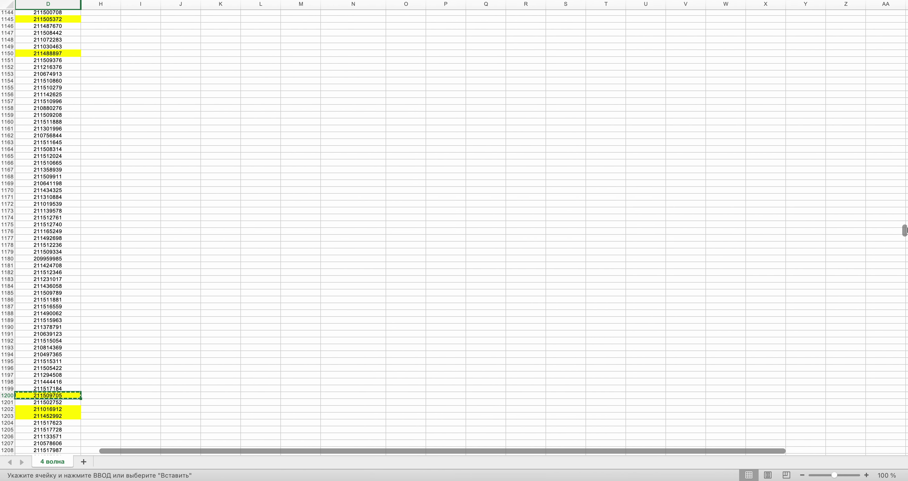
{"action": "left_click_drag", "start_coordinate": [905, 230], "coordinate": [905, 21]}
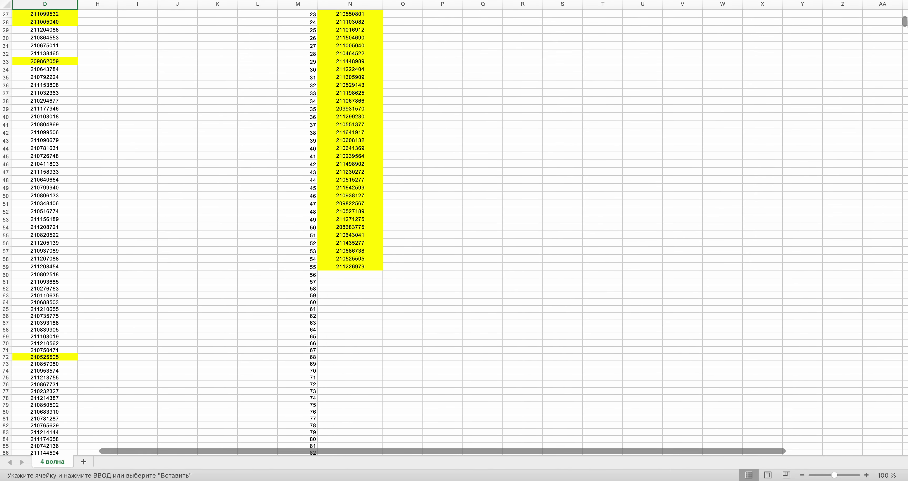
{"action": "left_click", "coordinate": [347, 274]}
{"action": "key", "text": "super+v"}
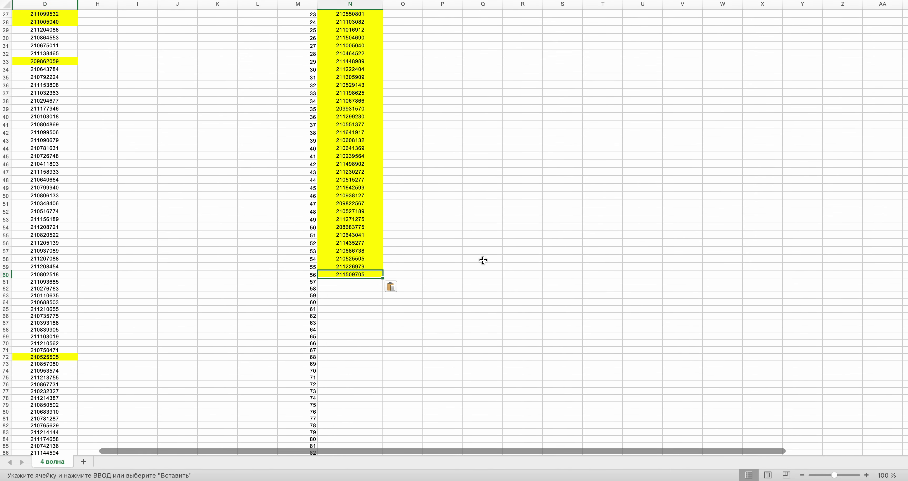
{"action": "key", "text": "ctrl+Right"}
{"action": "left_click", "coordinate": [463, 229]}
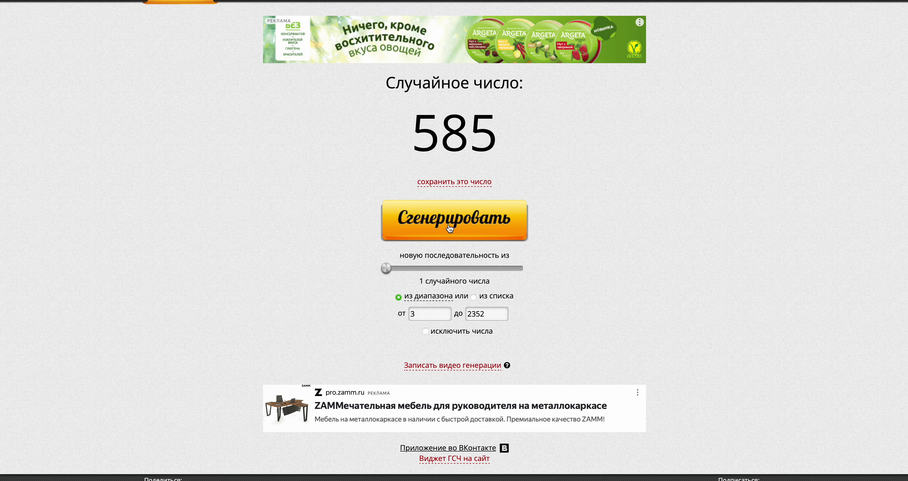
{"action": "key", "text": "ctrl+Left"}
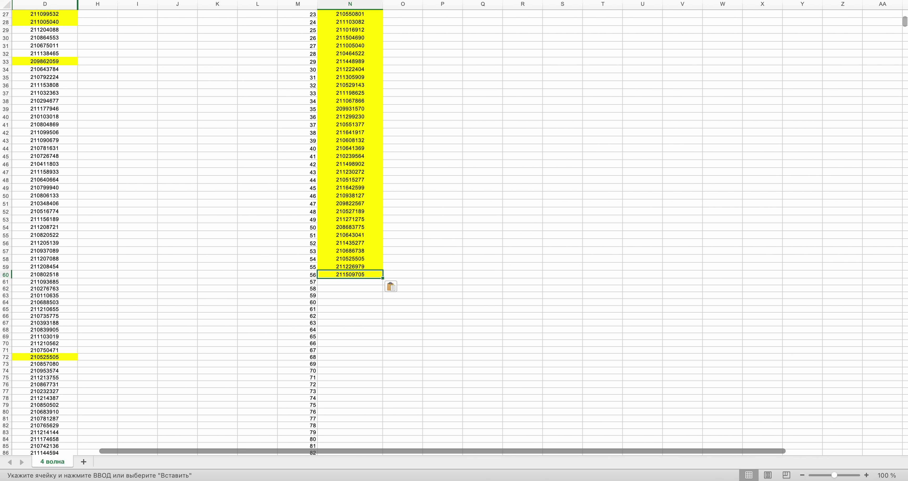
{"action": "left_click_drag", "start_coordinate": [905, 22], "coordinate": [905, 120]}
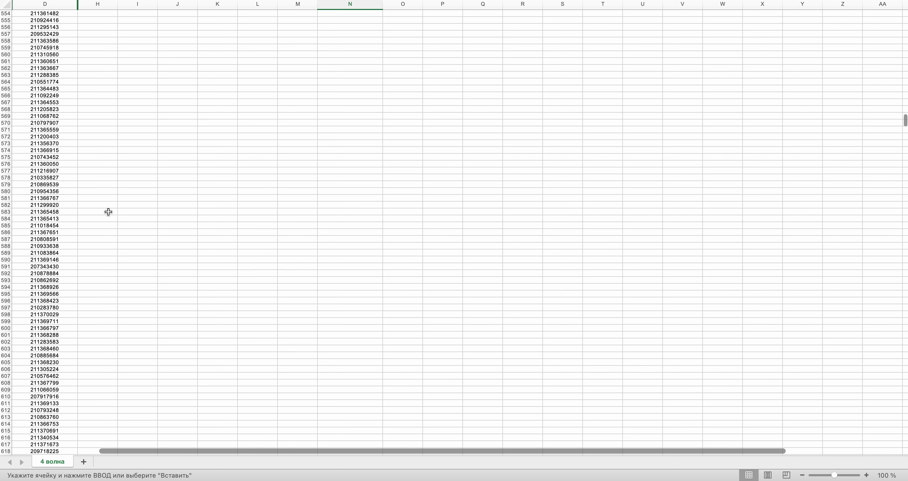
{"action": "left_click", "coordinate": [56, 225]}
{"action": "key", "text": "super+y"}
{"action": "key", "text": "super+c"}
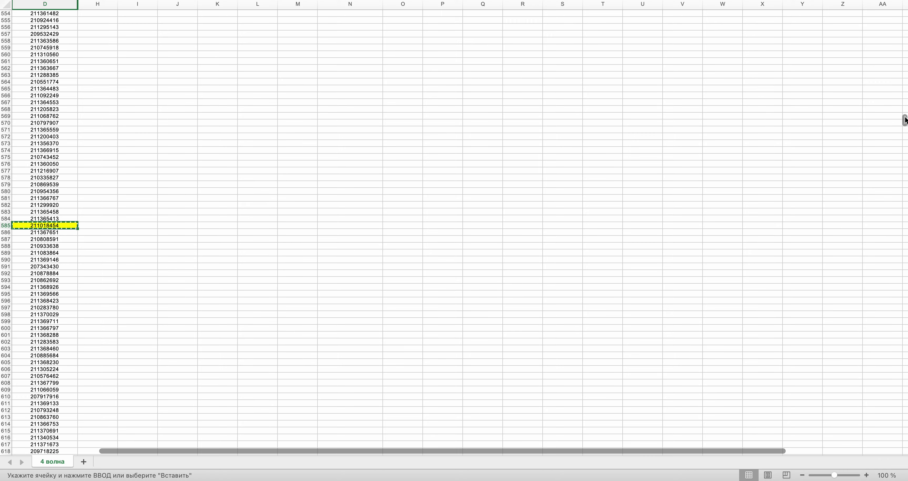
{"action": "left_click_drag", "start_coordinate": [904, 120], "coordinate": [904, 20]}
{"action": "scroll", "coordinate": [347, 281], "scroll_direction": "down", "scroll_amount": 5}
{"action": "left_click", "coordinate": [339, 267]}
{"action": "key", "text": "super+v"}
{"action": "key", "text": "ctrl+Right"}
{"action": "left_click", "coordinate": [461, 218]}
{"action": "key", "text": "ctrl+Left"}
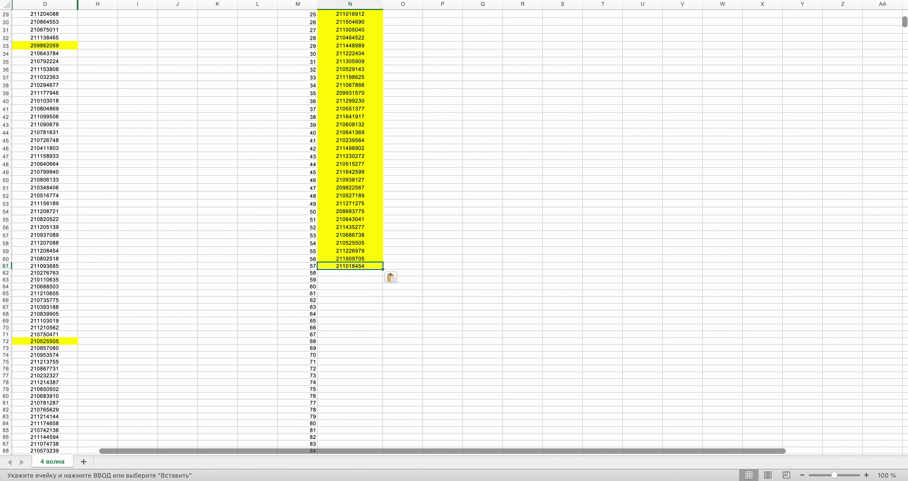
{"action": "left_click_drag", "start_coordinate": [905, 40], "coordinate": [905, 193]}
{"action": "left_click", "coordinate": [43, 295]}
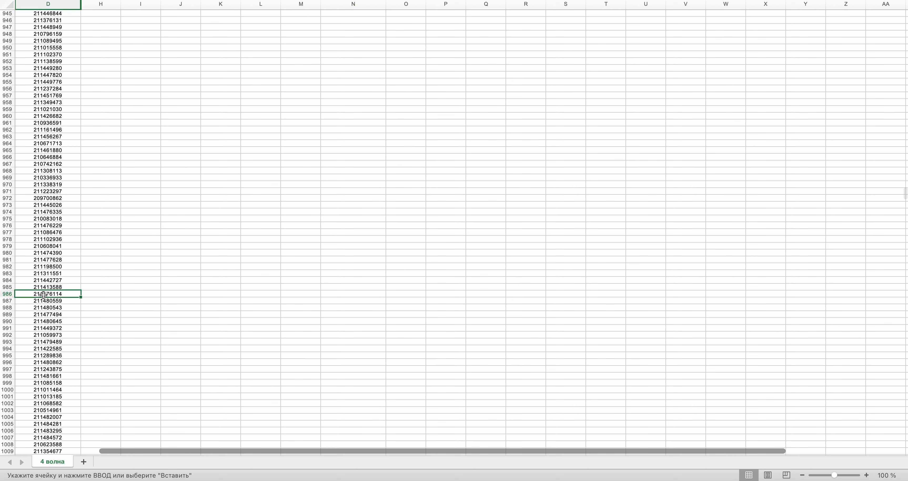
{"action": "key", "text": "ctrl+y"}
{"action": "key", "text": "ctrl+c"}
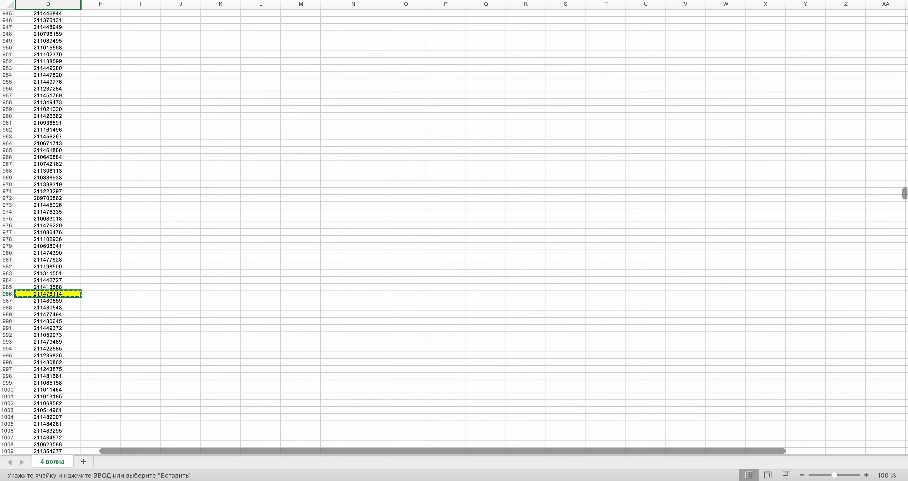
{"action": "left_click_drag", "start_coordinate": [905, 194], "coordinate": [905, 21]}
{"action": "left_click", "coordinate": [365, 255]}
{"action": "key", "text": "super+v"}
{"action": "key", "text": "super+Tab"}
{"action": "left_click", "coordinate": [441, 219]}
{"action": "key", "text": "super+Tab"}
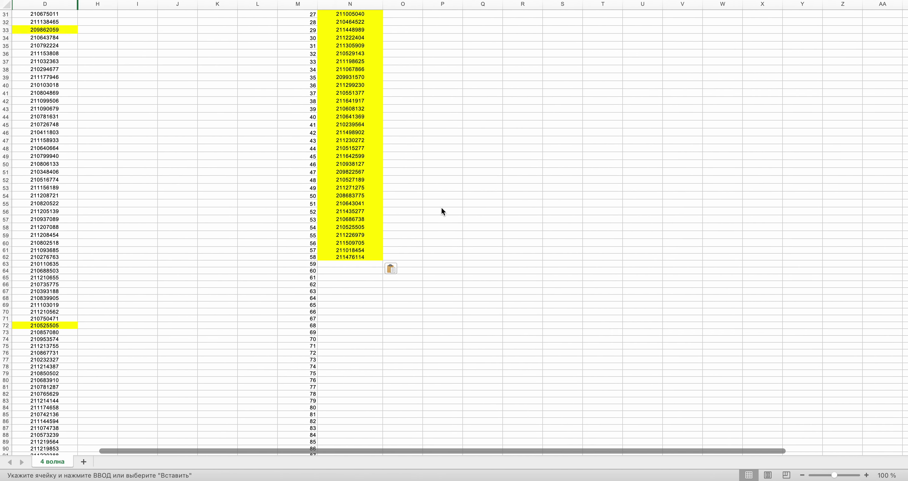
{"action": "scroll", "coordinate": [440, 211], "scroll_direction": "down", "scroll_amount": 20}
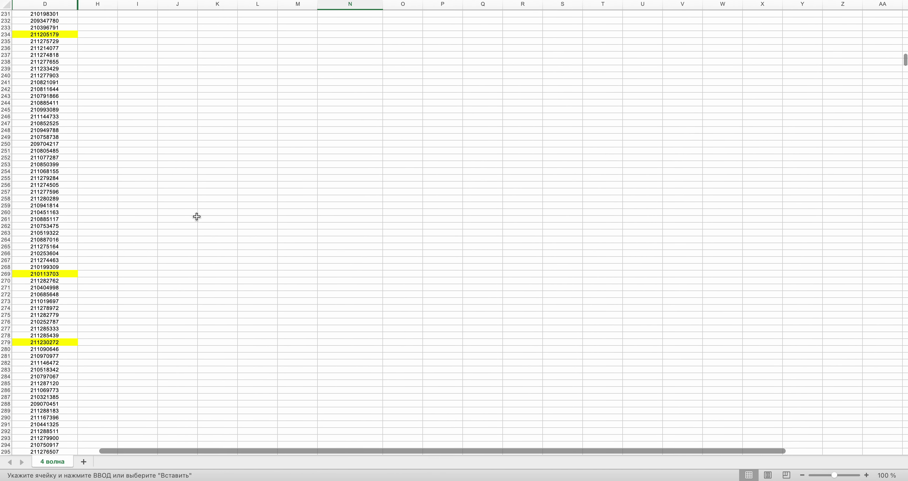
{"action": "left_click", "coordinate": [31, 227]}
{"action": "key", "text": "super+v"}
{"action": "scroll", "coordinate": [295, 152], "scroll_direction": "up", "scroll_amount": 3}
{"action": "scroll", "coordinate": [295, 153], "scroll_direction": "up", "scroll_amount": 15}
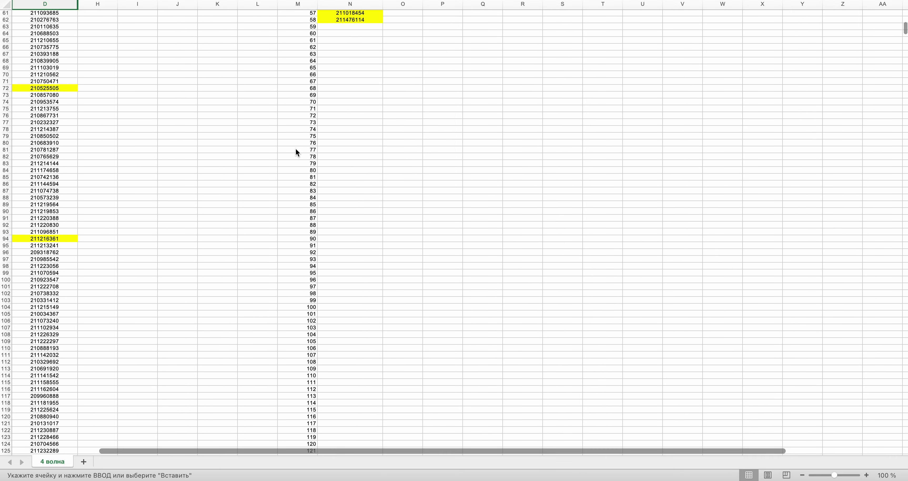
{"action": "left_click", "coordinate": [338, 227]}
{"action": "key", "text": "super+v"}
- Draw the next random row number, 816, and return to the spreadsheet
{"action": "key", "text": "ctrl+Right"}
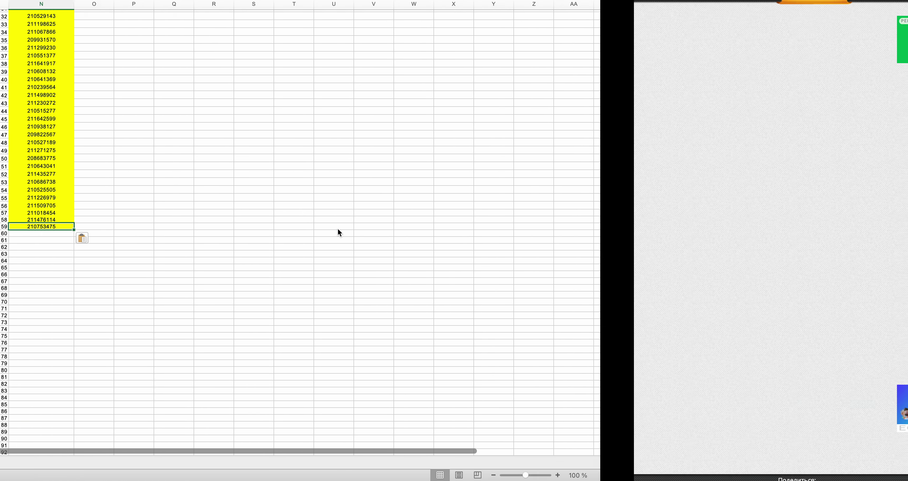
{"action": "left_click", "coordinate": [435, 211]}
{"action": "key", "text": "ctrl+Left"}
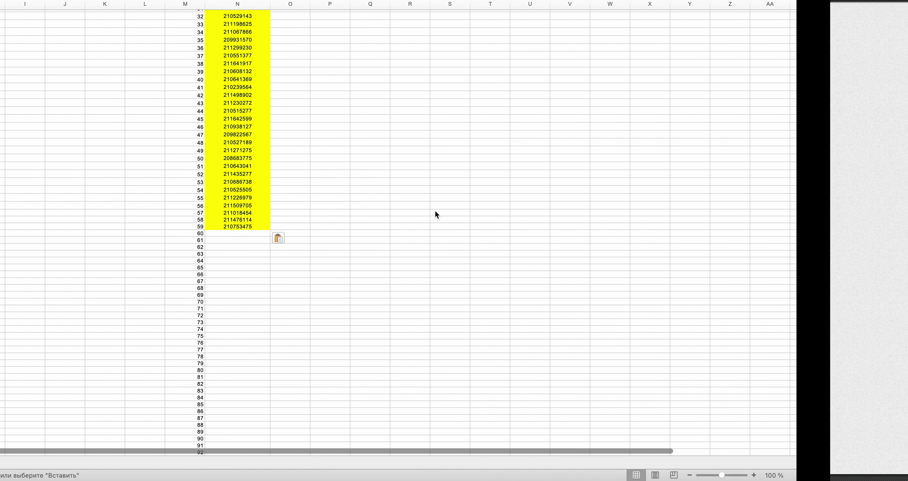
{"action": "left_click_drag", "start_coordinate": [901, 23], "coordinate": [905, 178]}
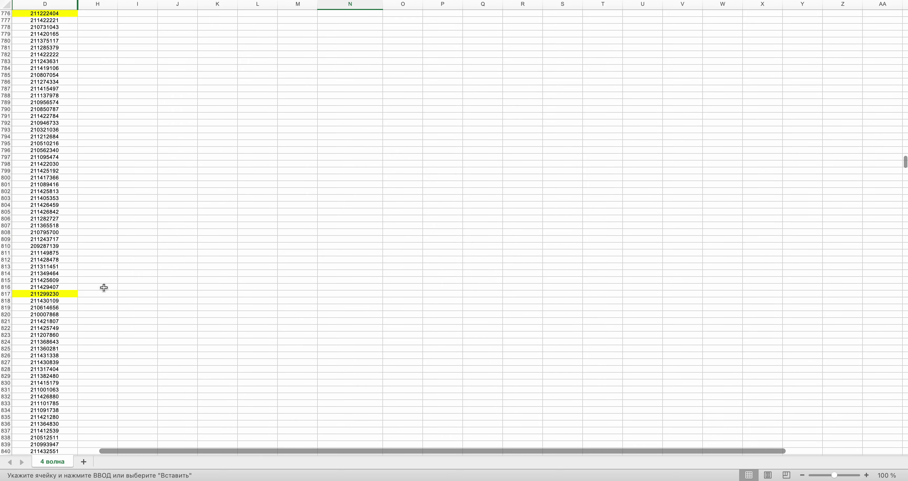
{"action": "key", "text": "super+c"}
{"action": "scroll", "coordinate": [307, 278], "scroll_direction": "up", "scroll_amount": 20}
{"action": "scroll", "coordinate": [309, 287], "scroll_direction": "up", "scroll_amount": 15}
{"action": "key", "text": "super+v"}
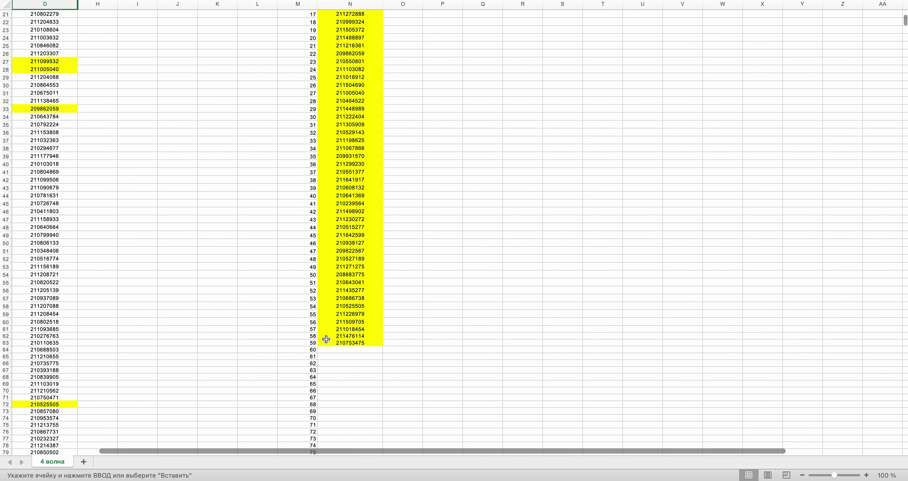
{"action": "left_click", "coordinate": [339, 349]}
{"action": "key", "text": "super+Tab"}
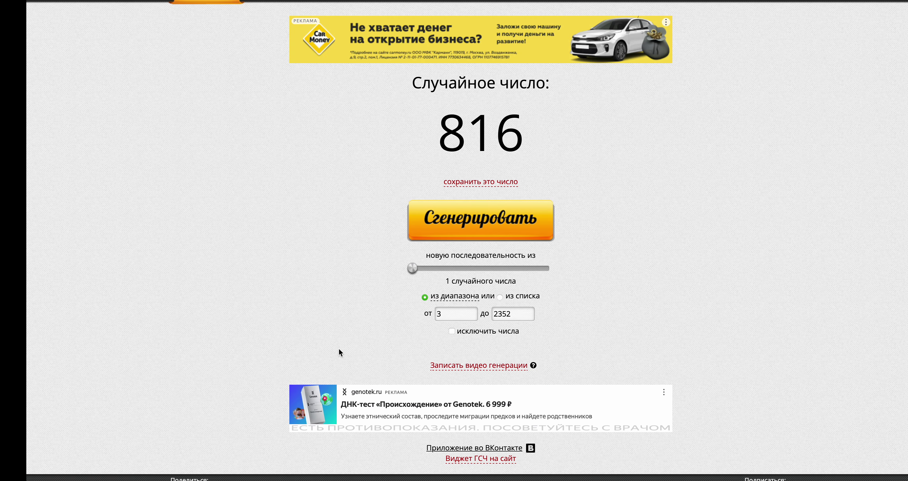
{"action": "left_click", "coordinate": [480, 220]}
{"action": "key", "text": "super+Tab"}
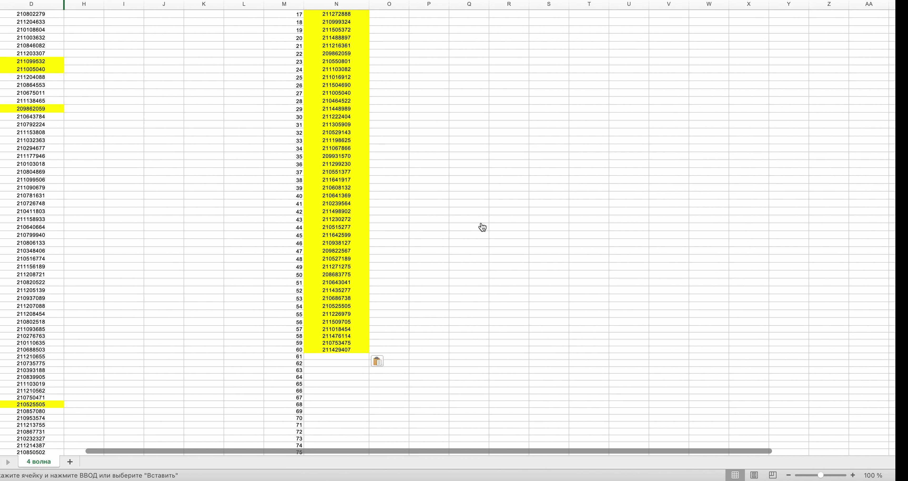
{"action": "left_click_drag", "start_coordinate": [905, 19], "coordinate": [904, 318]}
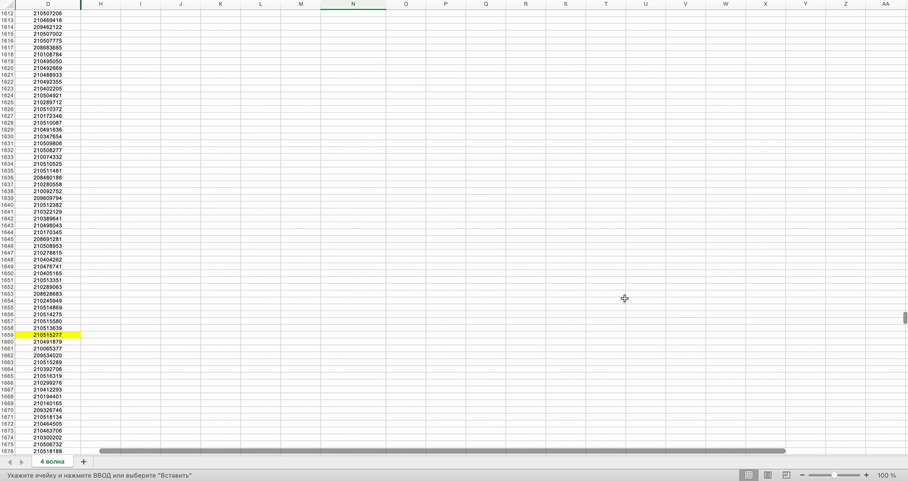
{"action": "scroll", "coordinate": [282, 216], "scroll_direction": "up", "scroll_amount": 15}
{"action": "scroll", "coordinate": [281, 217], "scroll_direction": "up", "scroll_amount": 1}
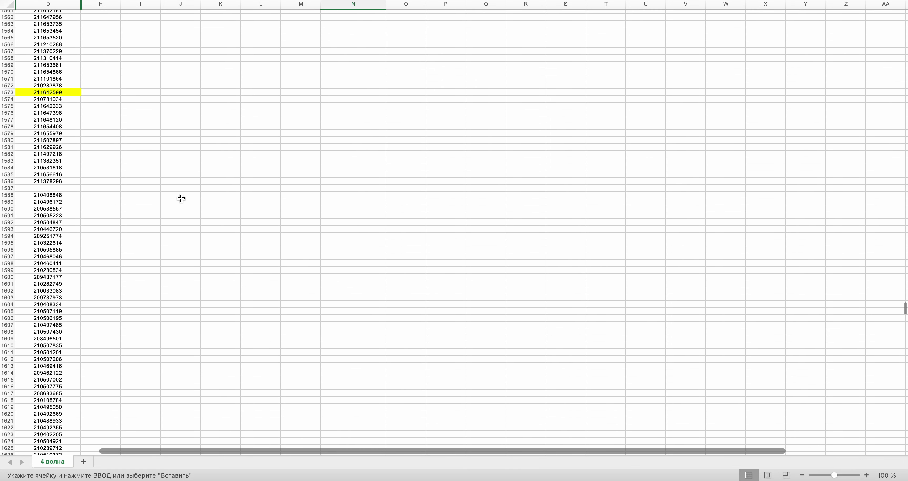
{"action": "left_click", "coordinate": [47, 195]}
{"action": "key", "text": "super+c"}
{"action": "left_click_drag", "start_coordinate": [904, 315], "coordinate": [904, 30]}
{"action": "left_click", "coordinate": [359, 206]}
{"action": "key", "text": "super+v"}
{"action": "key", "text": "ctrl+Left"}
{"action": "left_click", "coordinate": [447, 229]}
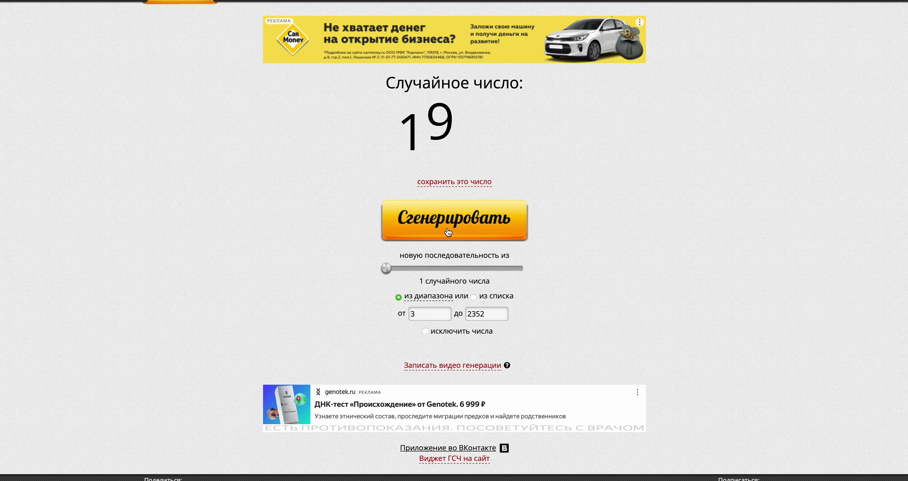
{"action": "key", "text": "ctrl+Right"}
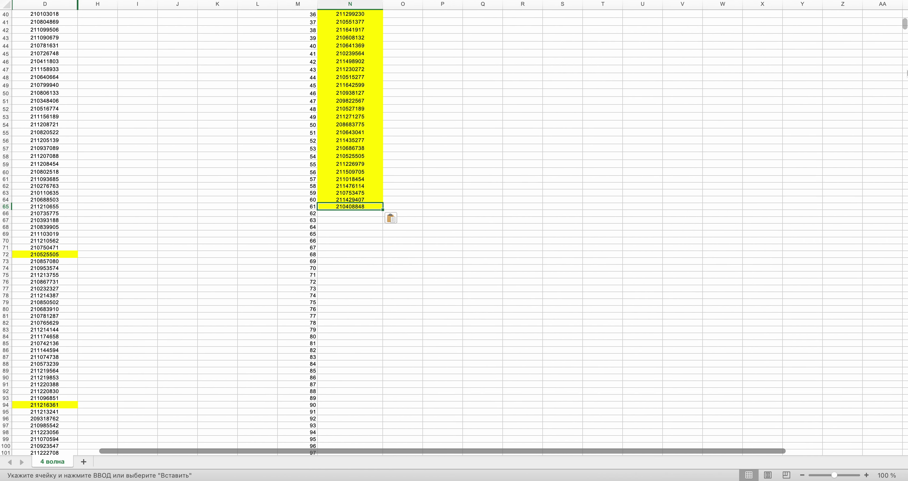
{"action": "left_click_drag", "start_coordinate": [904, 23], "coordinate": [896, 386]}
{"action": "scroll", "coordinate": [212, 148], "scroll_direction": "up", "scroll_amount": 2}
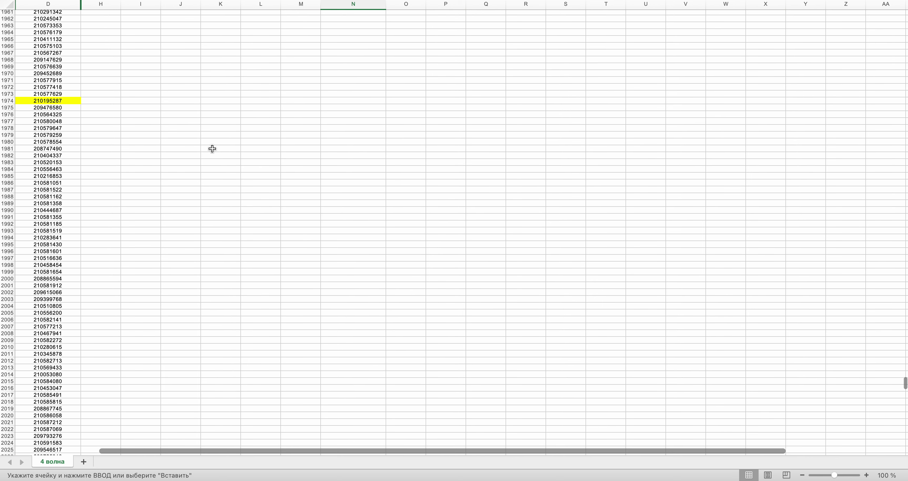
{"action": "left_click", "coordinate": [57, 149]}
{"action": "key", "text": "super+y"}
{"action": "key", "text": "super+c"}
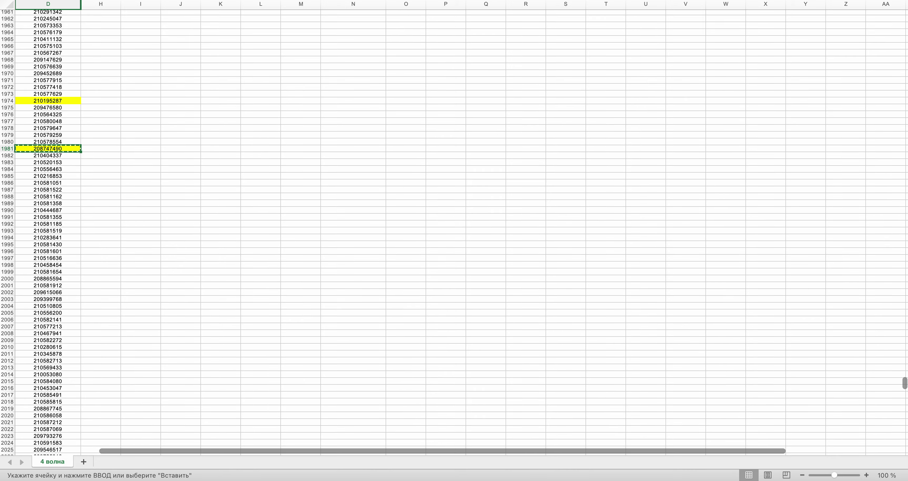
{"action": "left_click_drag", "start_coordinate": [905, 382], "coordinate": [905, 25]}
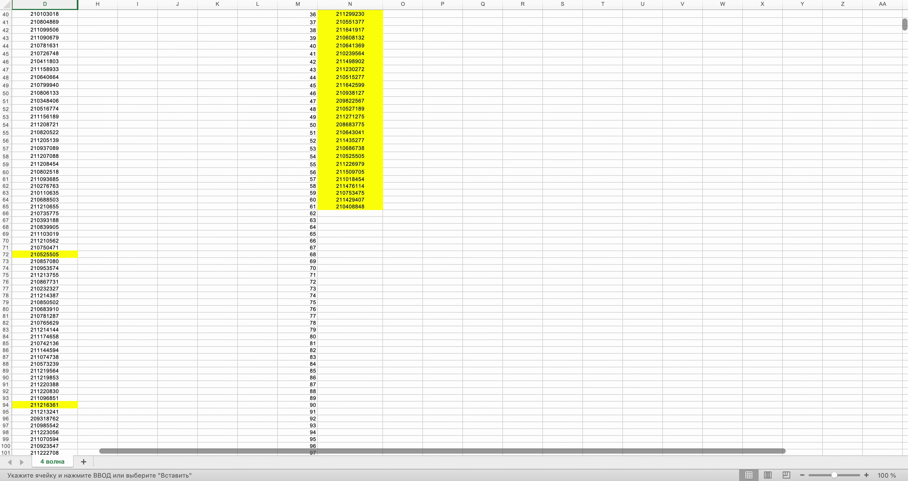
{"action": "left_click", "coordinate": [375, 215]}
{"action": "key", "text": "super+v"}
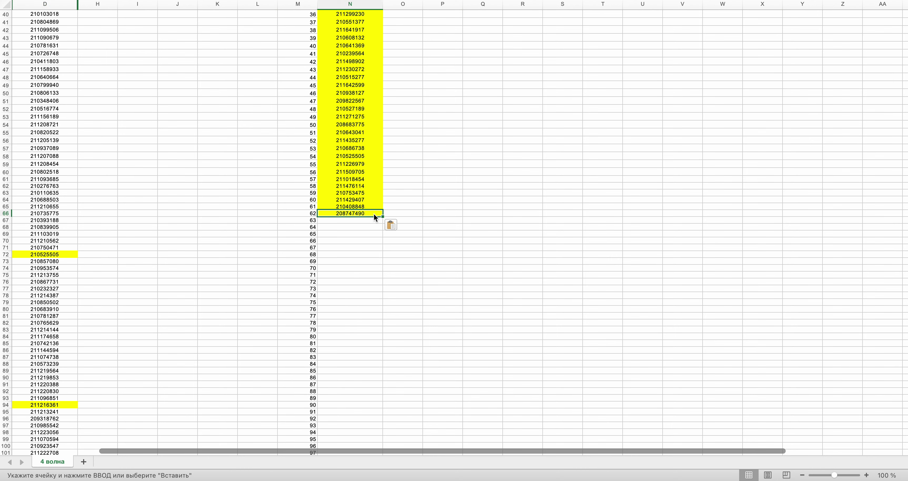
- Draw the next random row number in the browser generator
{"action": "key", "text": "ctrl+Right"}
{"action": "left_click", "coordinate": [435, 232]}
{"action": "key", "text": "ctrl+Left"}
{"action": "scroll", "coordinate": [454, 233], "scroll_direction": "down", "scroll_amount": 20}
{"action": "scroll", "coordinate": [454, 233], "scroll_direction": "up", "scroll_amount": 8}
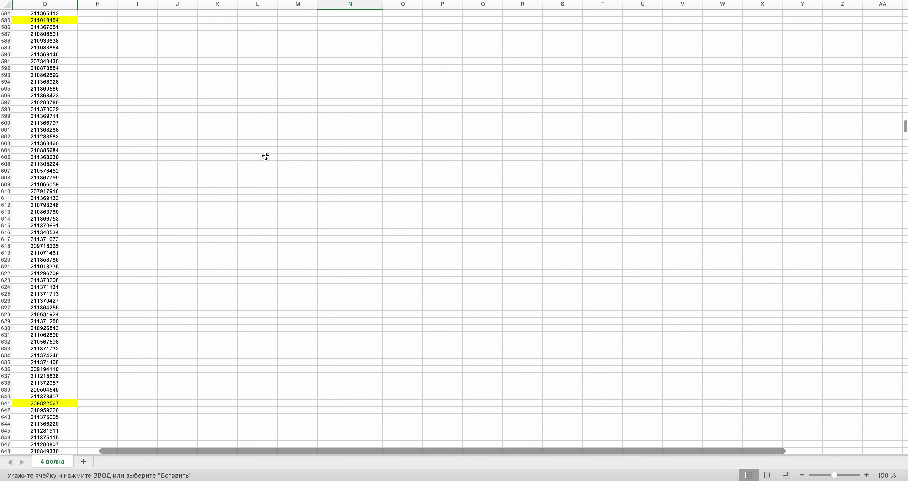
{"action": "left_click", "coordinate": [46, 217]}
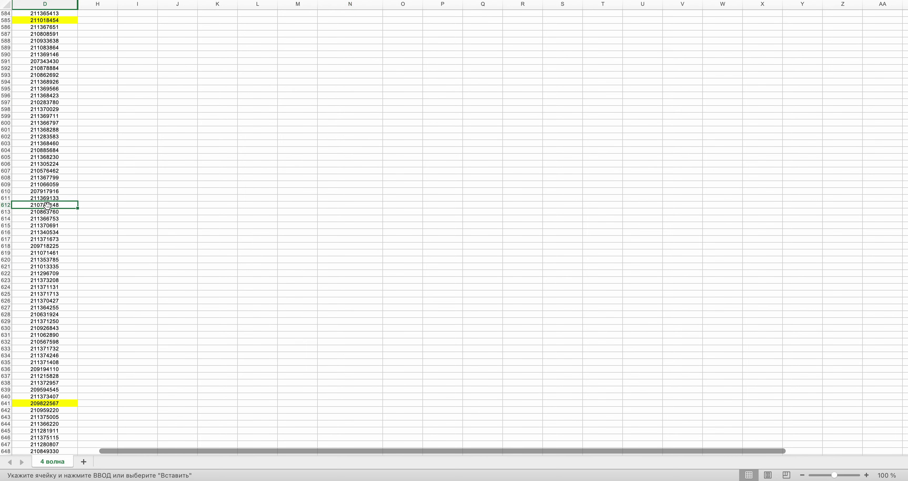
{"action": "scroll", "coordinate": [331, 254], "scroll_direction": "up", "scroll_amount": 20}
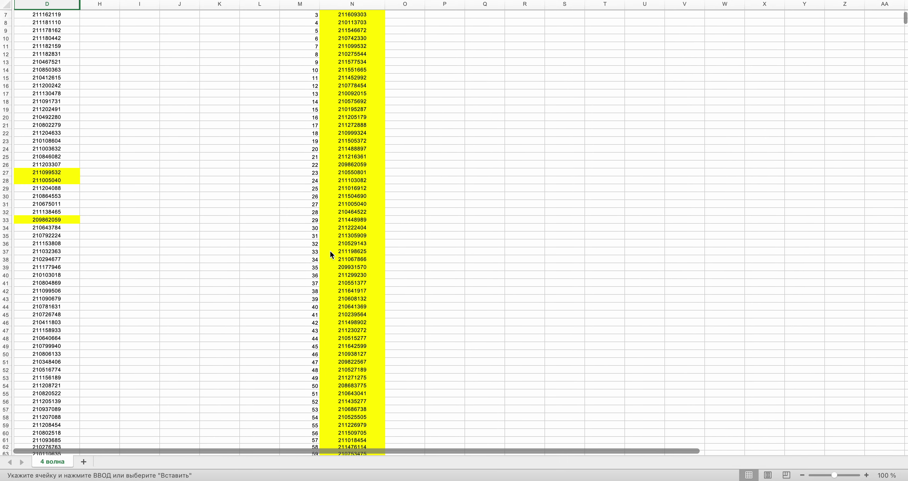
{"action": "scroll", "coordinate": [331, 253], "scroll_direction": "down", "scroll_amount": 5}
{"action": "left_click", "coordinate": [335, 363]}
{"action": "key", "text": "super+v"}
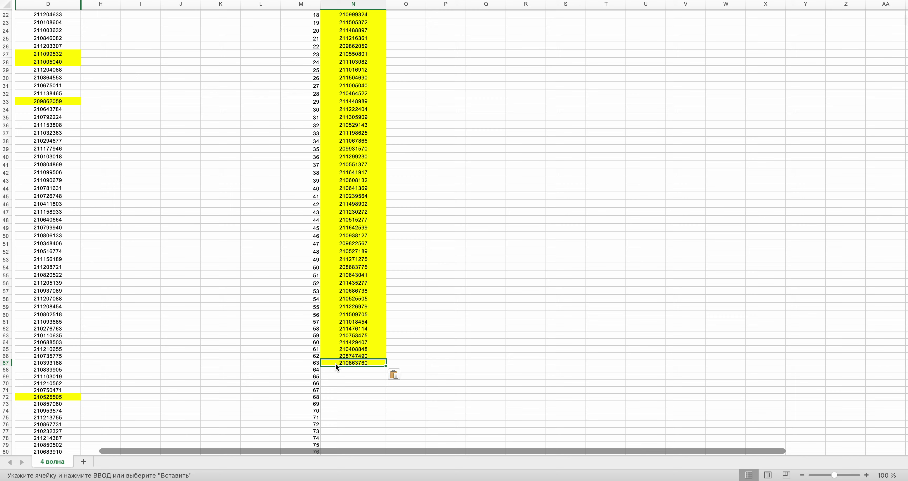
{"action": "key", "text": "ctrl+Right"}
{"action": "left_click", "coordinate": [463, 241]}
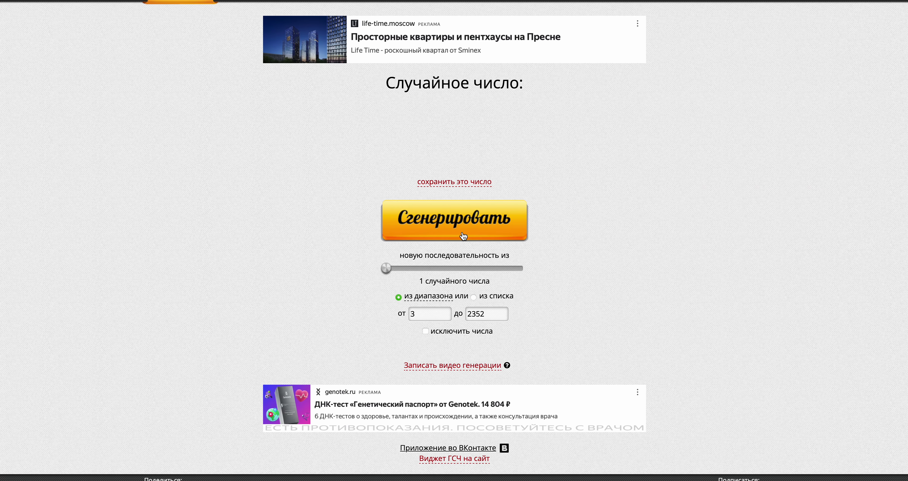
{"action": "key", "text": "ctrl+Left"}
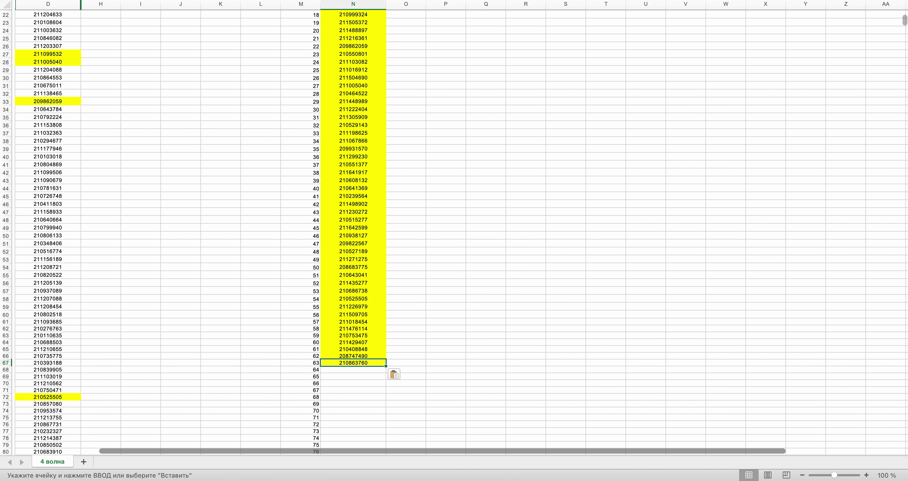
{"action": "left_click_drag", "start_coordinate": [905, 20], "coordinate": [904, 382]}
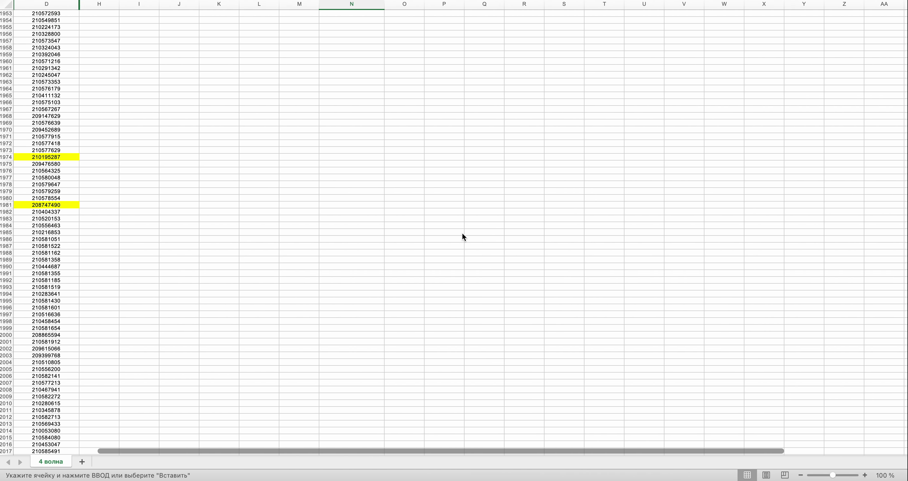
{"action": "scroll", "coordinate": [462, 232], "scroll_direction": "down", "scroll_amount": 1}
{"action": "scroll", "coordinate": [462, 232], "scroll_direction": "down", "scroll_amount": 1}
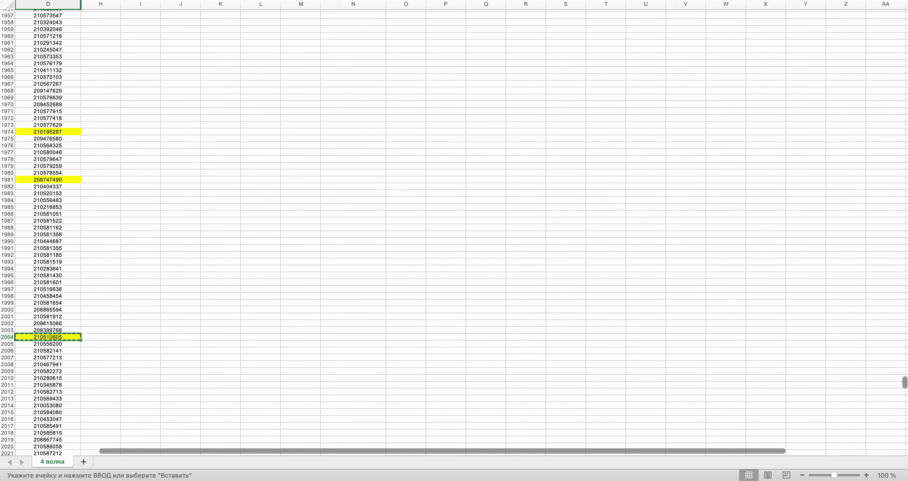
{"action": "scroll", "coordinate": [461, 232], "scroll_direction": "up", "scroll_amount": 20}
{"action": "scroll", "coordinate": [461, 232], "scroll_direction": "down", "scroll_amount": 5}
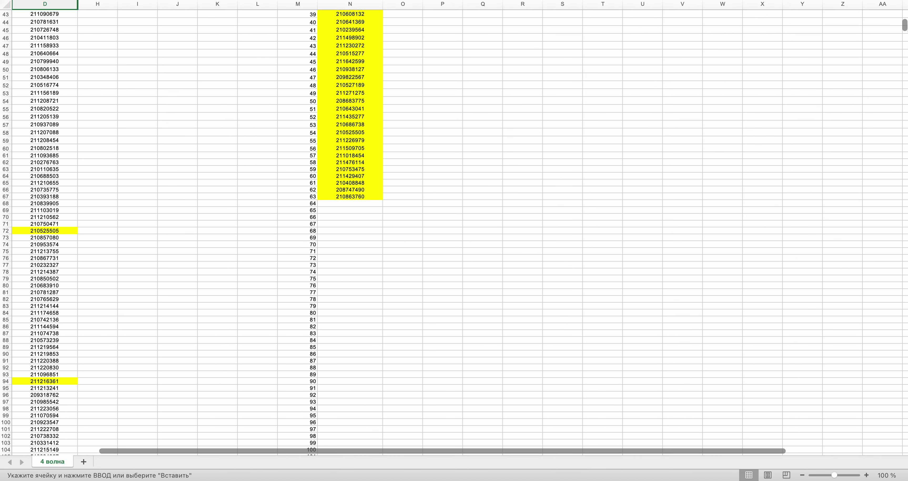
{"action": "scroll", "coordinate": [719, 76], "scroll_direction": "down", "scroll_amount": 3}
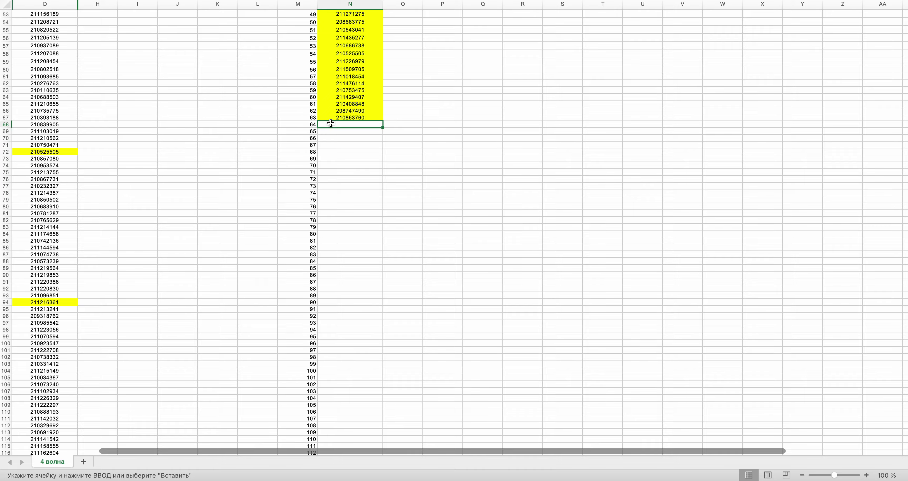
{"action": "key", "text": "ctrl+Right"}
- Draw a new random row number and copy the drawn order ID from column D
{"action": "left_click", "coordinate": [460, 222]}
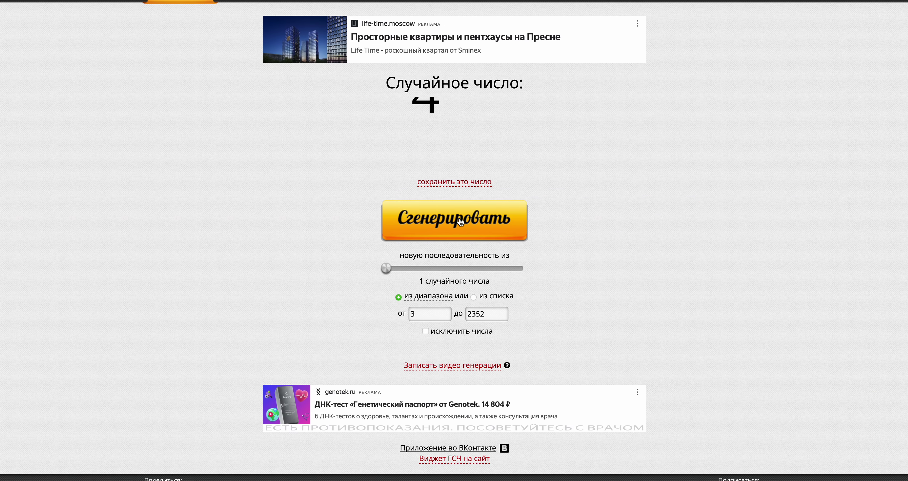
{"action": "key", "text": "ctrl+Left"}
{"action": "scroll", "coordinate": [459, 218], "scroll_direction": "down", "scroll_amount": 20}
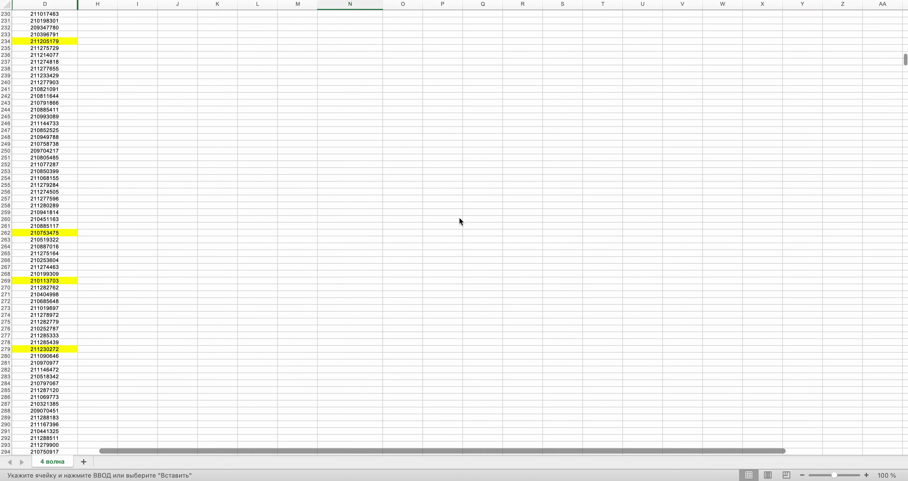
{"action": "scroll", "coordinate": [459, 219], "scroll_direction": "down", "scroll_amount": 20}
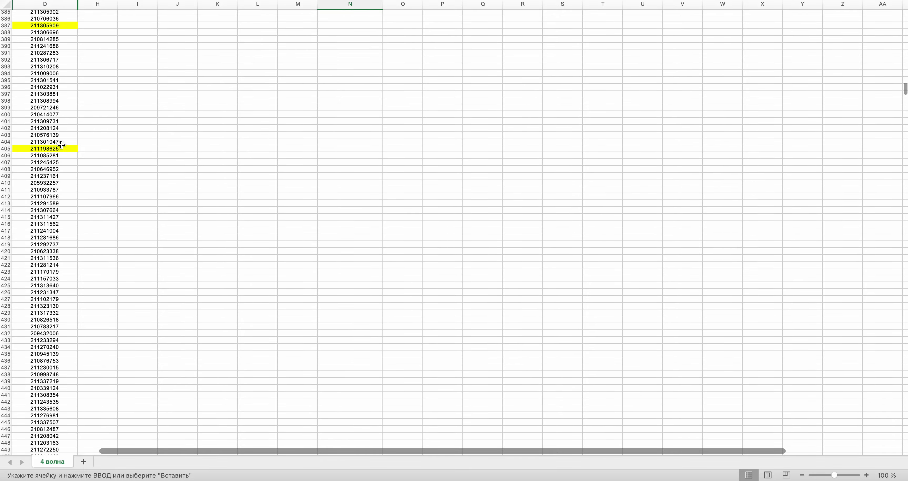
{"action": "key", "text": "ctrl+c"}
{"action": "scroll", "coordinate": [275, 230], "scroll_direction": "up", "scroll_amount": 20}
{"action": "scroll", "coordinate": [275, 231], "scroll_direction": "up", "scroll_amount": 16}
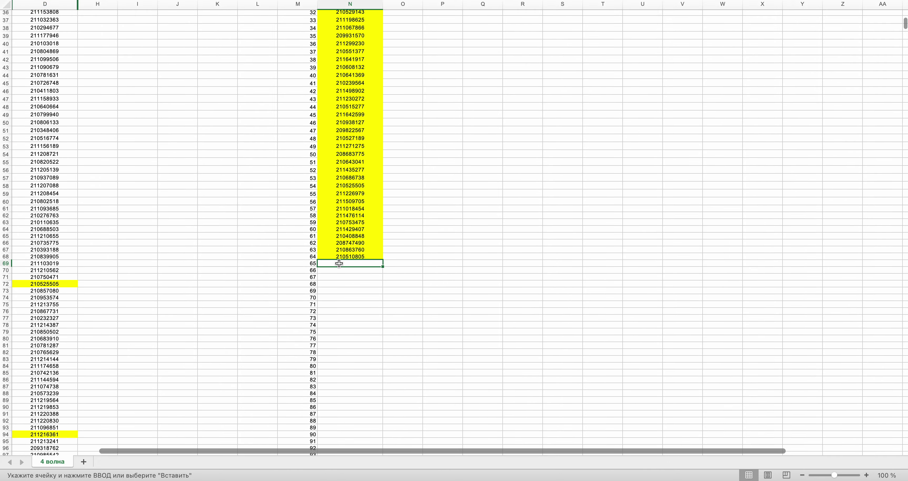
- Draw another random row number and scroll column D to locate it
{"action": "key", "text": "super+Tab"}
{"action": "left_click", "coordinate": [459, 217]}
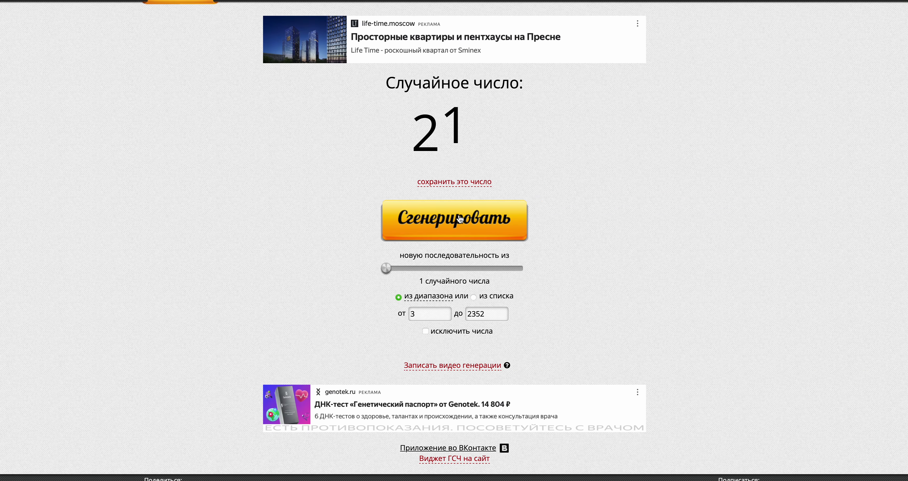
{"action": "key", "text": "super+Tab"}
{"action": "scroll", "coordinate": [459, 216], "scroll_direction": "down", "scroll_amount": 20}
{"action": "scroll", "coordinate": [459, 215], "scroll_direction": "up", "scroll_amount": 2}
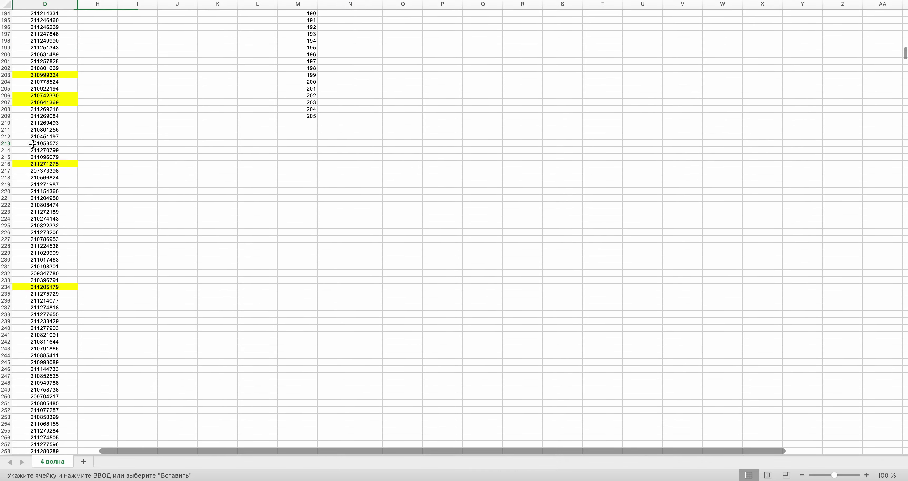
{"action": "scroll", "coordinate": [296, 212], "scroll_direction": "up", "scroll_amount": 20}
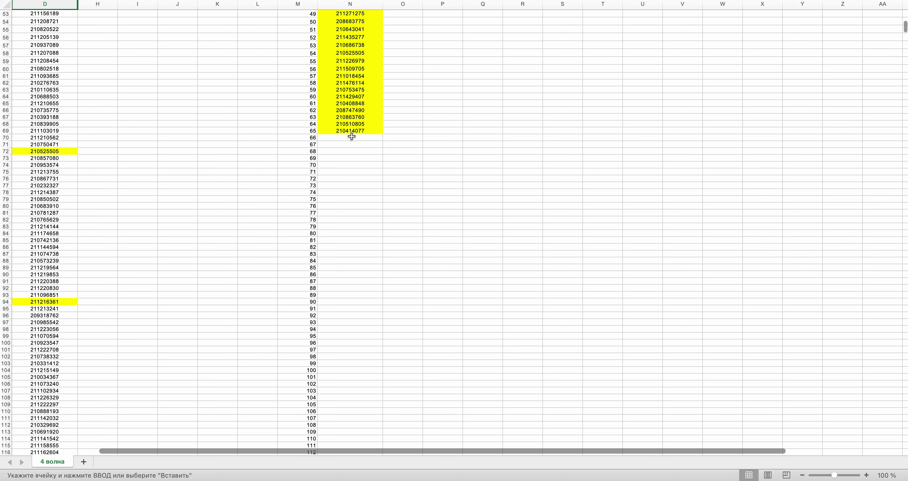
{"action": "key", "text": "ctrl+Left"}
{"action": "left_click", "coordinate": [444, 225]}
{"action": "key", "text": "ctrl+Right"}
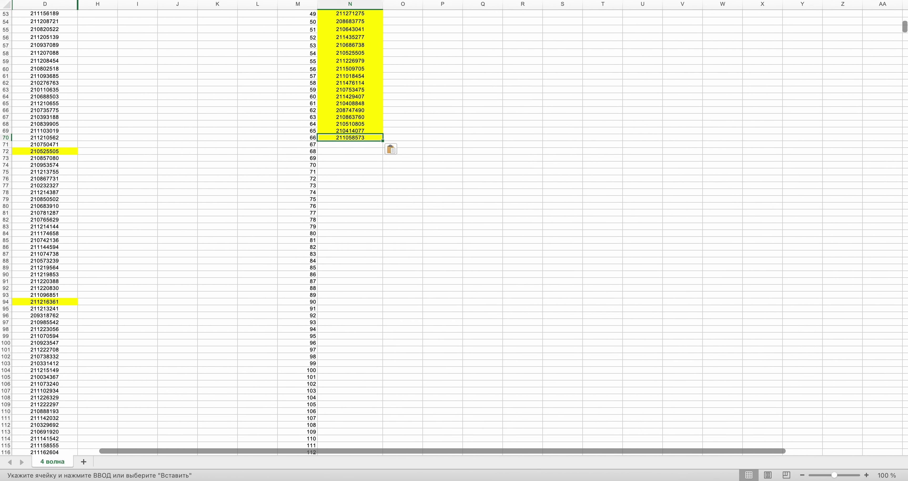
{"action": "left_click_drag", "start_coordinate": [905, 24], "coordinate": [905, 282]}
{"action": "left_click_drag", "start_coordinate": [905, 327], "coordinate": [905, 328]}
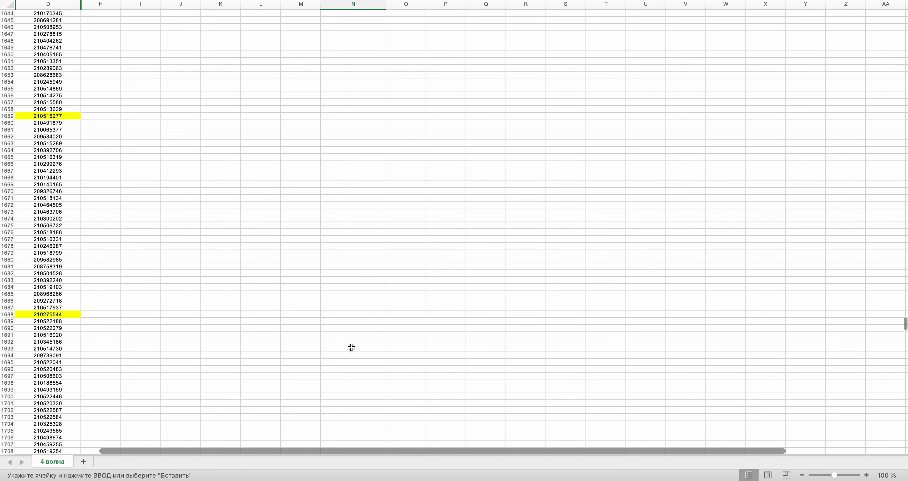
{"action": "left_click", "coordinate": [42, 306]}
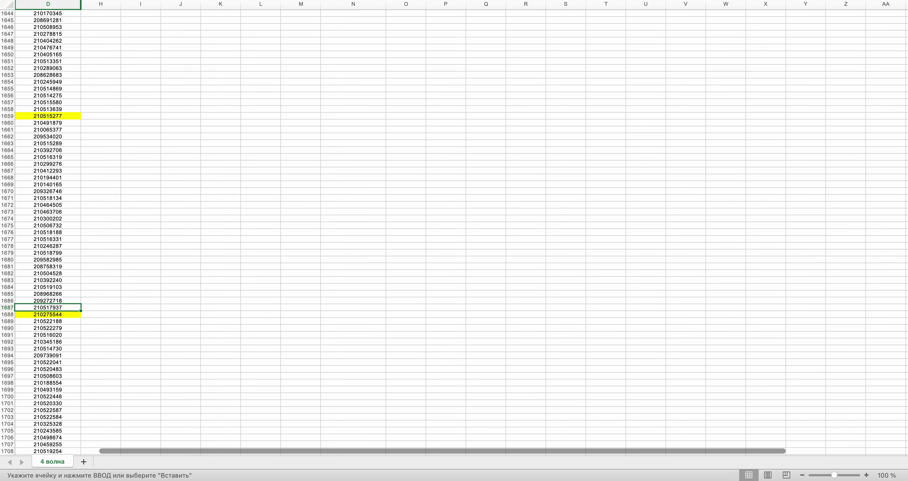
{"action": "key", "text": "super+c"}
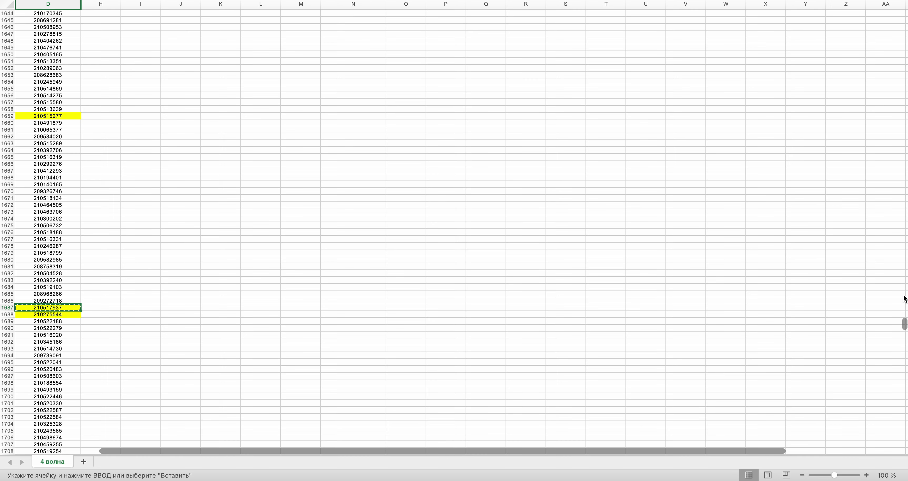
{"action": "left_click_drag", "start_coordinate": [905, 322], "coordinate": [906, 27]}
{"action": "scroll", "coordinate": [407, 229], "scroll_direction": "up", "scroll_amount": 1}
{"action": "left_click", "coordinate": [350, 170]}
{"action": "key", "text": "super+v"}
{"action": "key", "text": "super+Tab"}
{"action": "left_click", "coordinate": [408, 227]}
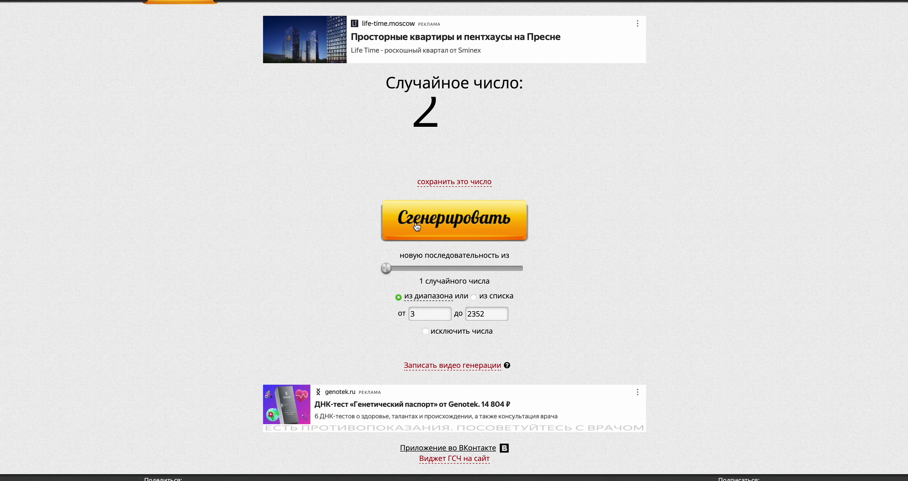
{"action": "key", "text": "super+Tab"}
{"action": "scroll", "coordinate": [415, 223], "scroll_direction": "down", "scroll_amount": 15}
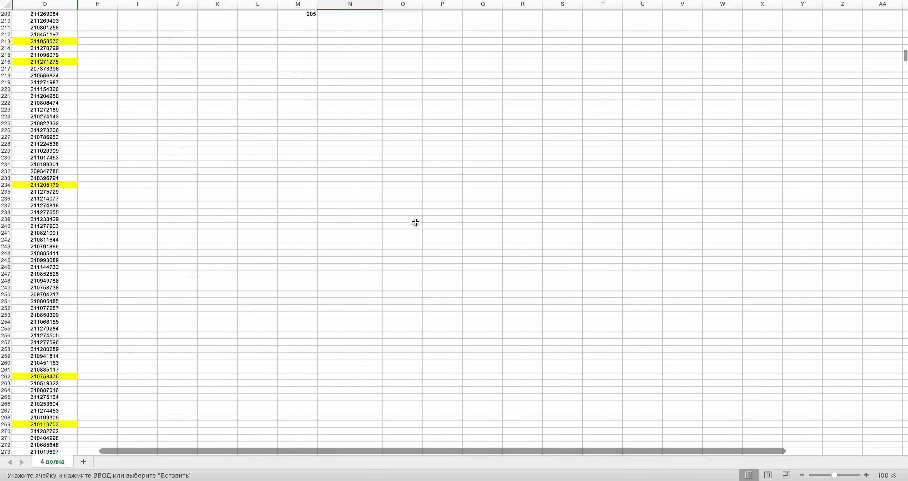
{"action": "left_click", "coordinate": [53, 204]}
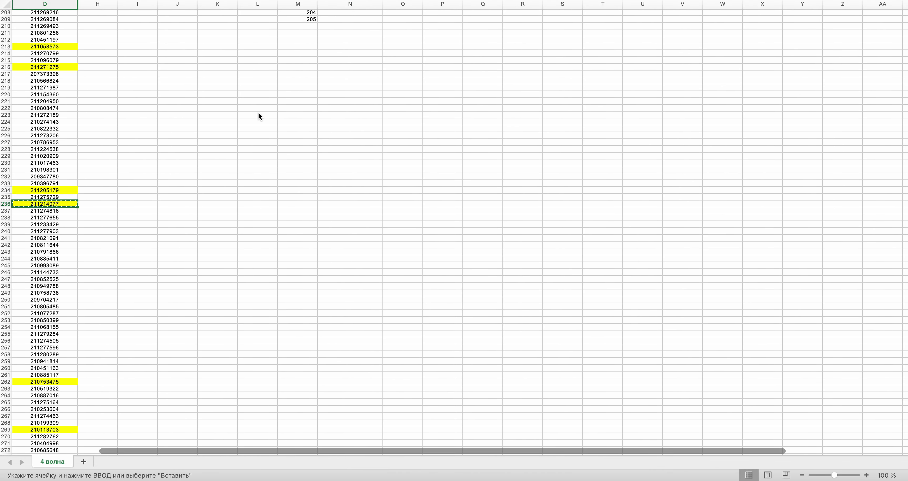
{"action": "scroll", "coordinate": [258, 112], "scroll_direction": "up", "scroll_amount": 15}
{"action": "left_click", "coordinate": [325, 170]}
{"action": "key", "text": "super+v"}
- Draw further random row numbers and select the next empty winner cell in column N
{"action": "key", "text": "super+Tab"}
{"action": "left_click", "coordinate": [435, 216]}
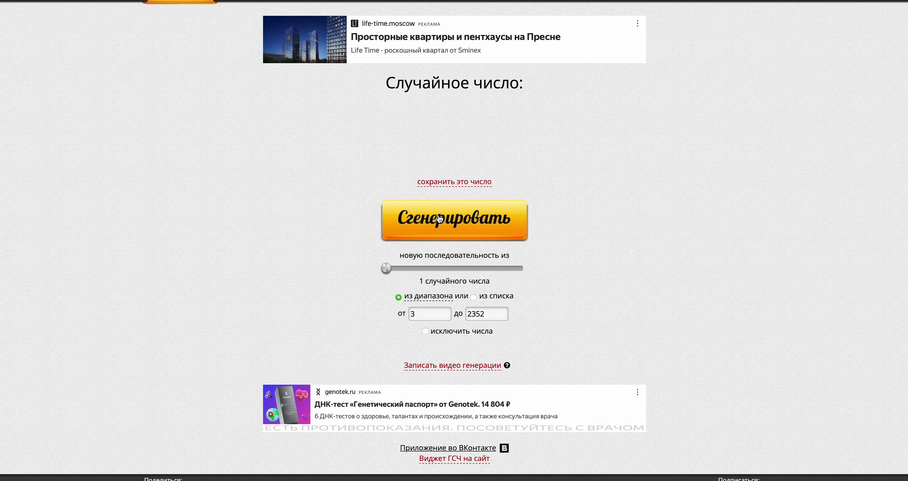
{"action": "key", "text": "super+Tab"}
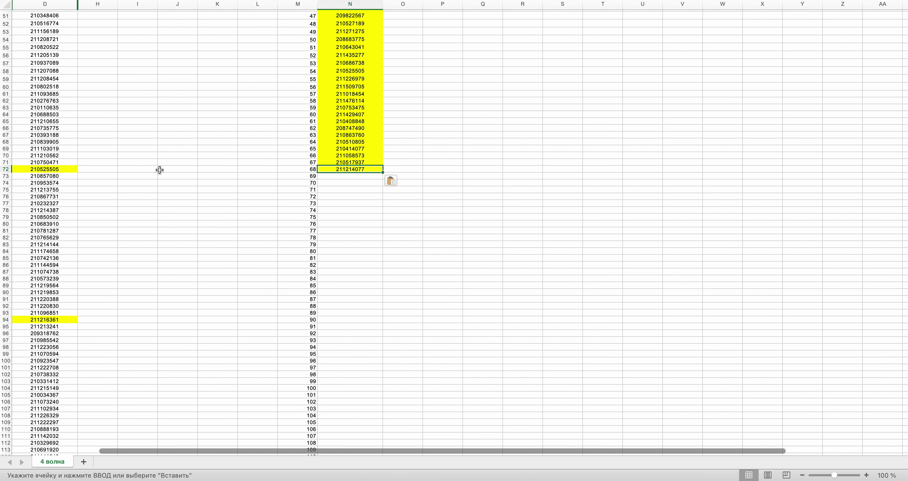
{"action": "scroll", "coordinate": [159, 170], "scroll_direction": "up", "scroll_amount": 5}
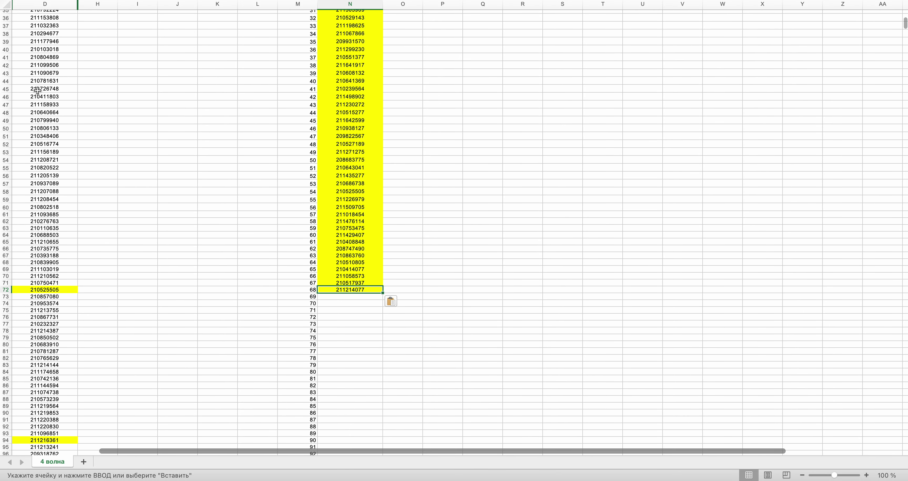
{"action": "left_click", "coordinate": [349, 298]}
{"action": "key", "text": "ctrl+Right"}
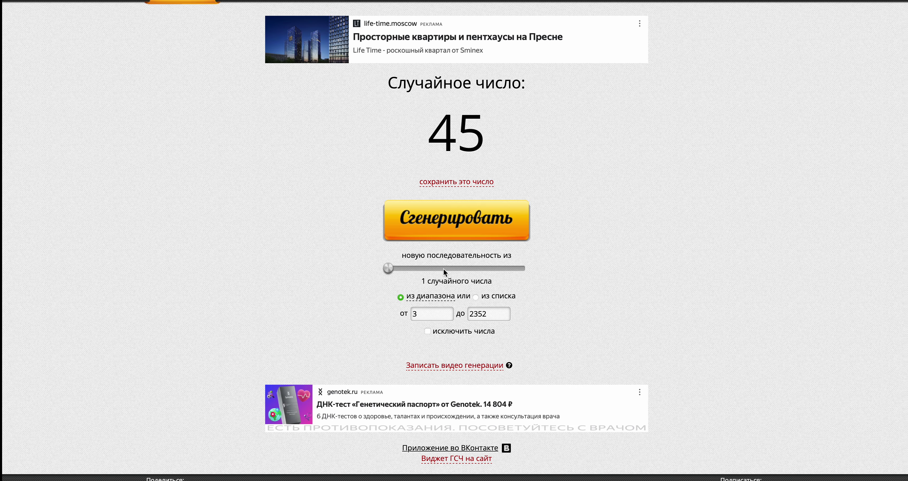
{"action": "left_click", "coordinate": [435, 212]}
{"action": "key", "text": "ctrl+Left"}
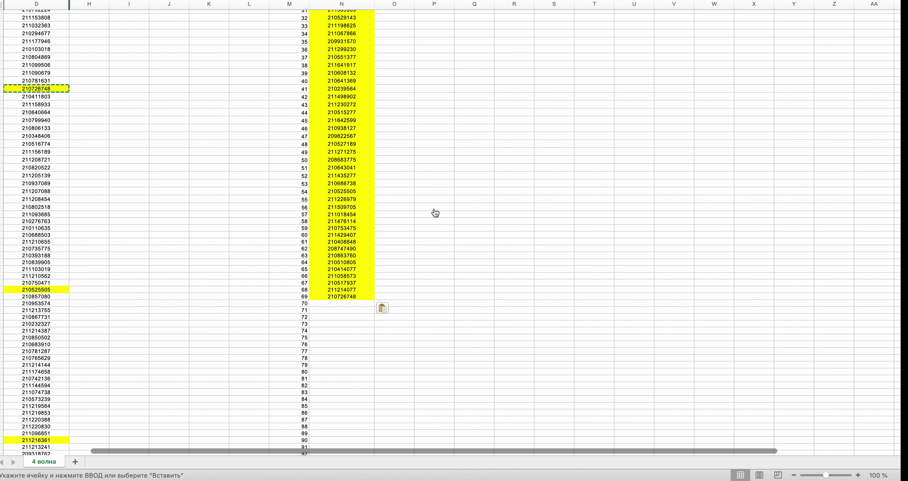
- Paste the row 147 order ID into the next winner cell in column N
{"action": "scroll", "coordinate": [435, 211], "scroll_direction": "down", "scroll_amount": 15}
{"action": "scroll", "coordinate": [435, 211], "scroll_direction": "up", "scroll_amount": 20}
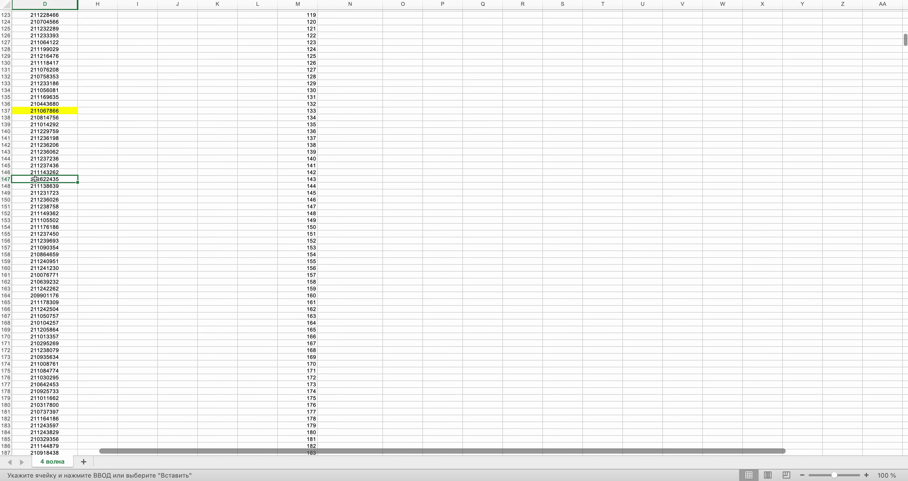
{"action": "scroll", "coordinate": [265, 137], "scroll_direction": "up", "scroll_amount": 19}
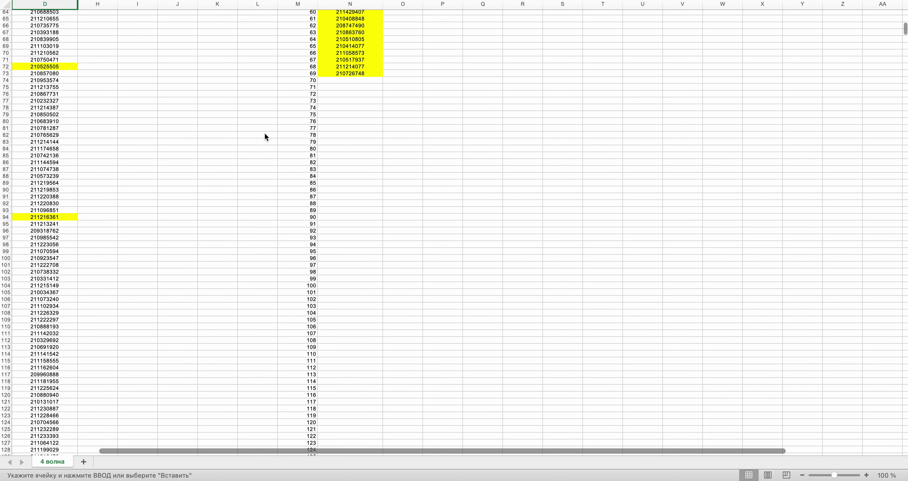
{"action": "left_click", "coordinate": [325, 119]}
{"action": "key", "text": "super+v"}
{"action": "key", "text": "ctrl+Right"}
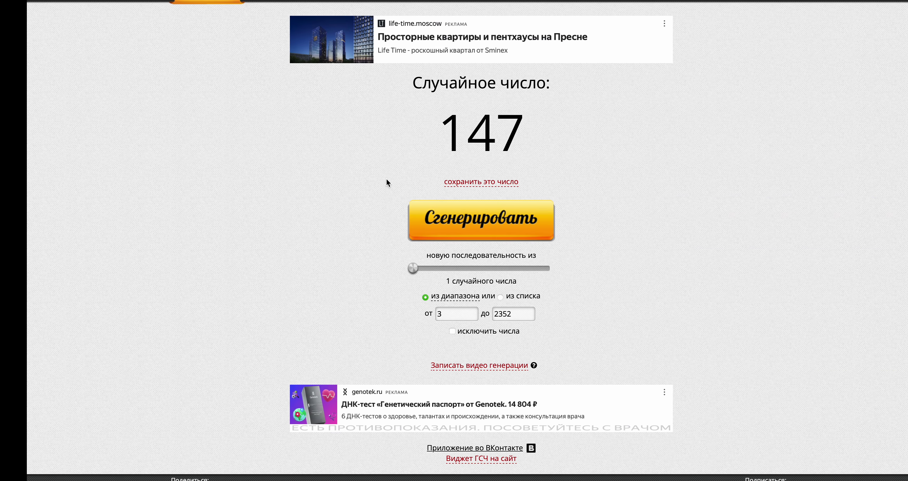
{"action": "left_click", "coordinate": [433, 222]}
{"action": "key", "text": "ctrl+Left"}
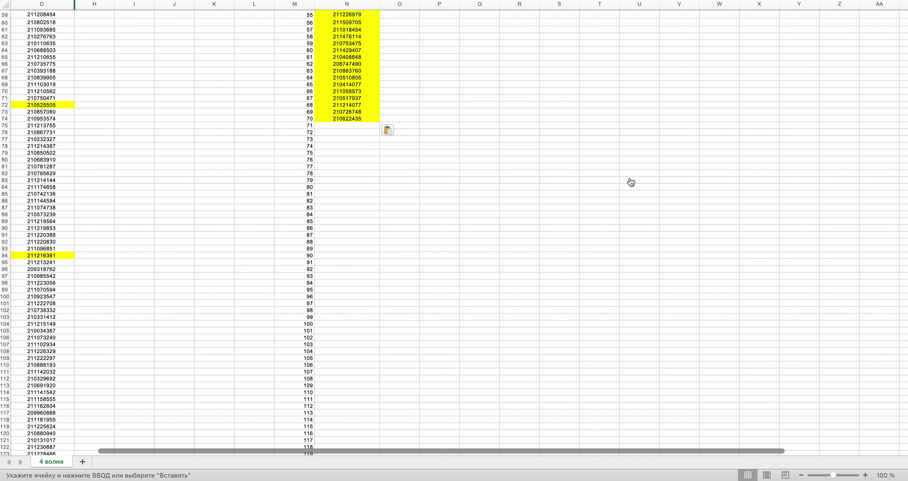
{"action": "left_click_drag", "start_coordinate": [904, 26], "coordinate": [903, 113]}
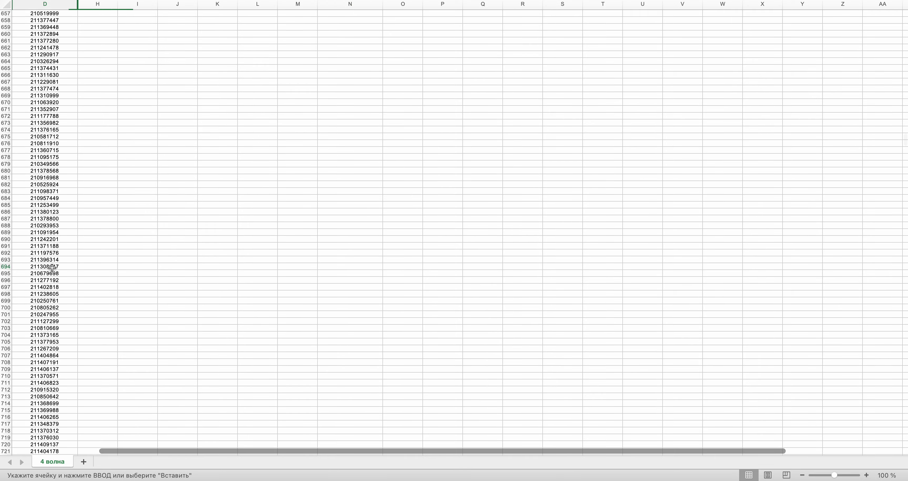
{"action": "key", "text": "super+c"}
{"action": "scroll", "coordinate": [267, 140], "scroll_direction": "up", "scroll_amount": 20}
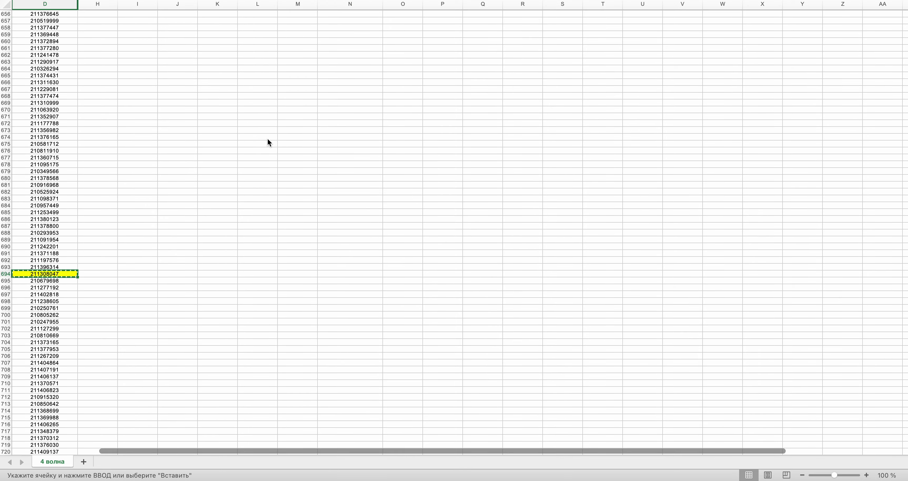
{"action": "scroll", "coordinate": [267, 140], "scroll_direction": "up", "scroll_amount": 20}
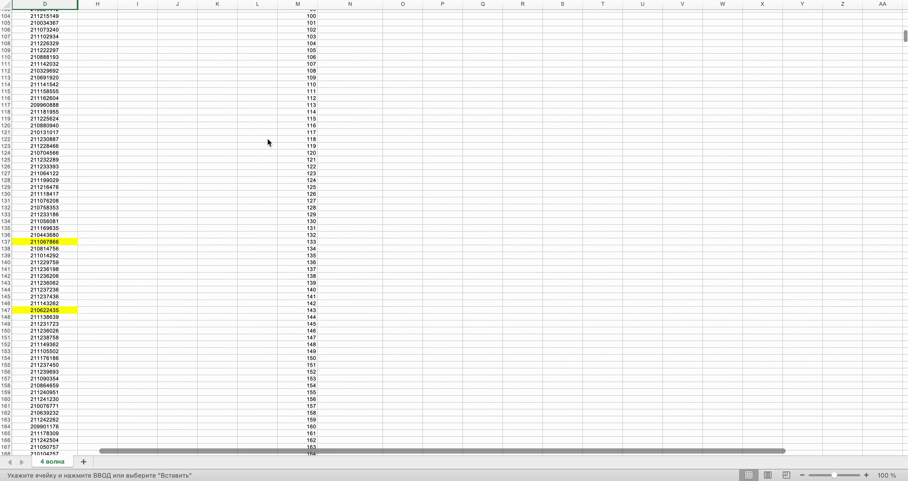
{"action": "left_click", "coordinate": [341, 64]}
{"action": "key", "text": "super+v"}
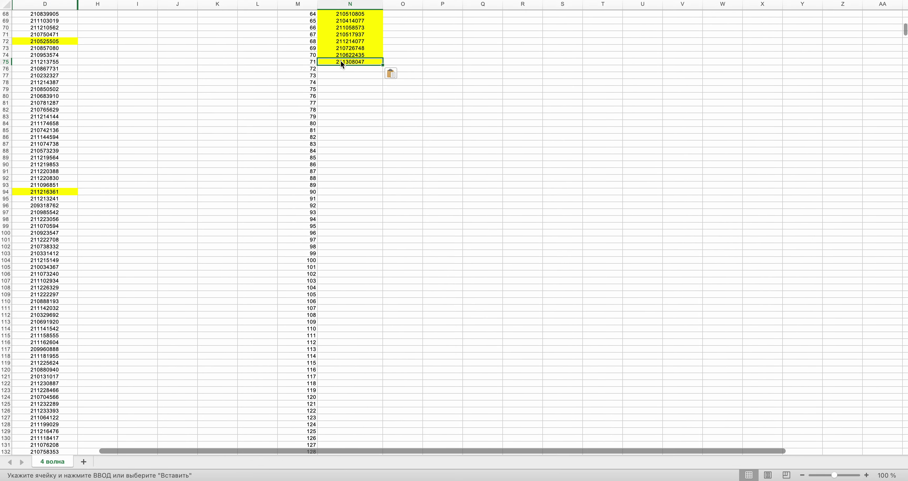
- Draw a row number, copy the row 1314 order ID, and select the next winner cell
{"action": "key", "text": "ctrl+Right"}
{"action": "left_click", "coordinate": [461, 226]}
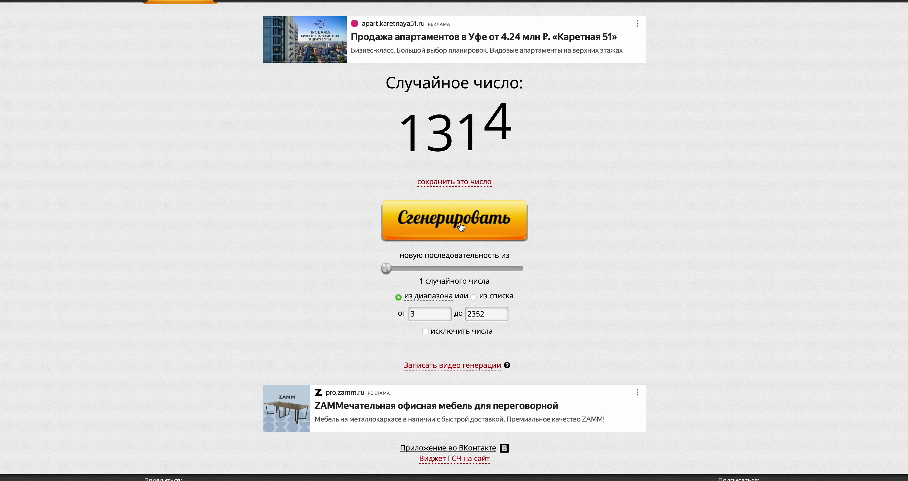
{"action": "key", "text": "ctrl+Left"}
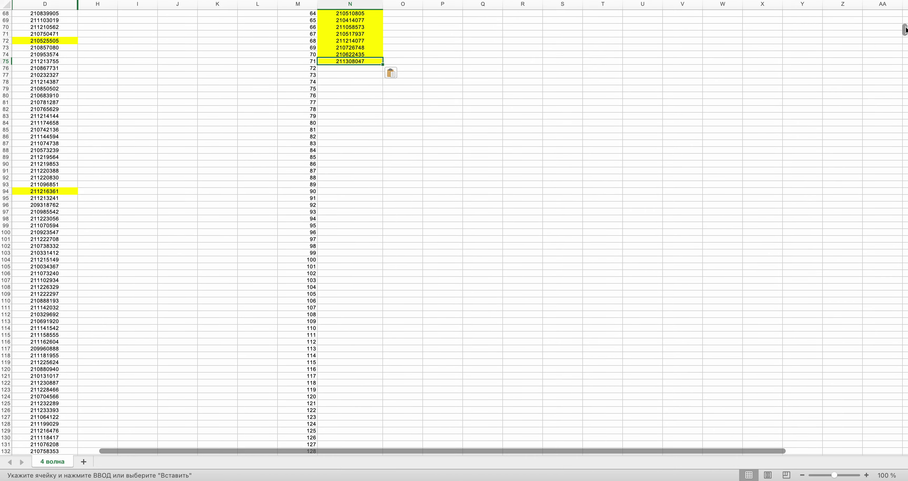
{"action": "scroll", "coordinate": [454, 230], "scroll_direction": "down", "scroll_amount": 20}
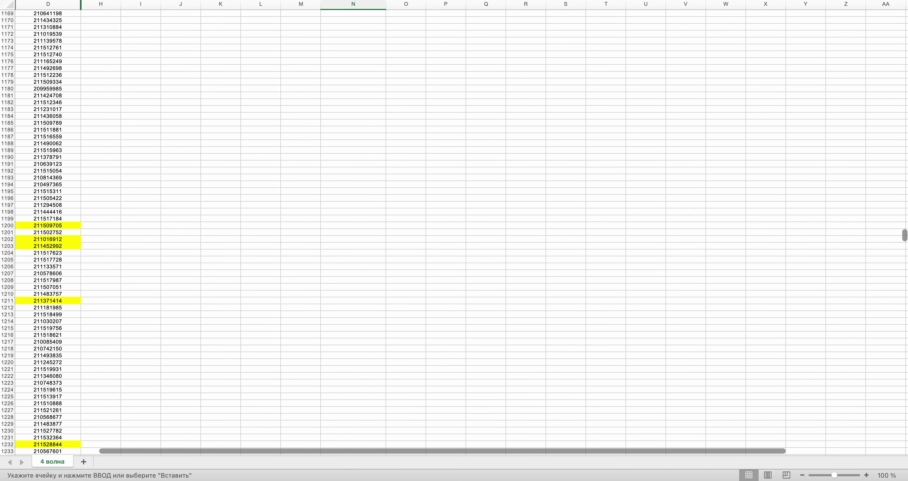
{"action": "scroll", "coordinate": [454, 229], "scroll_direction": "down", "scroll_amount": 20}
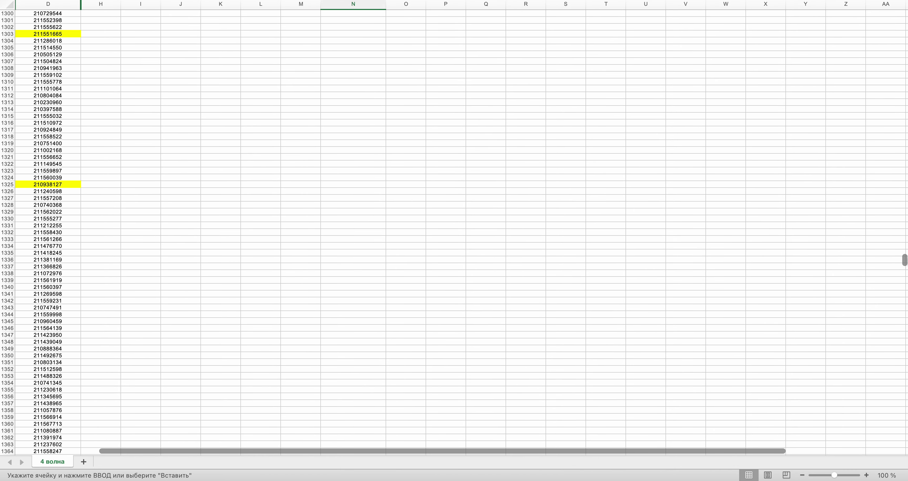
{"action": "left_click", "coordinate": [50, 141]}
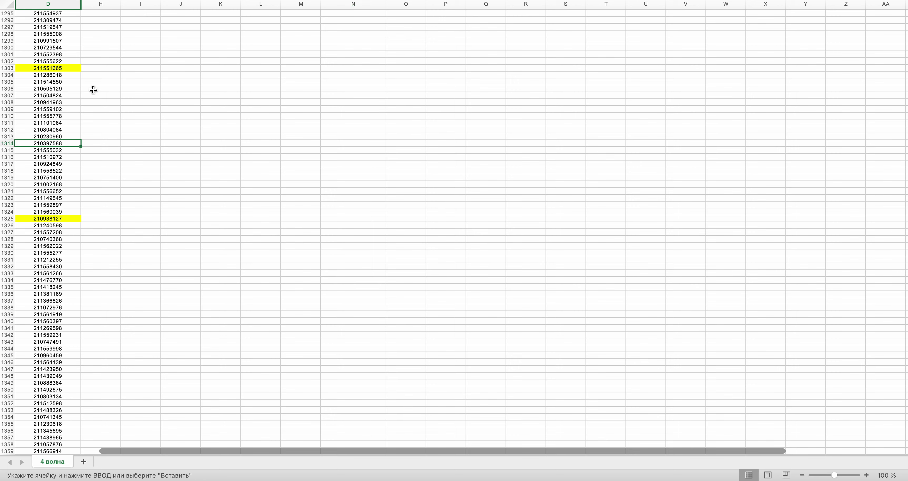
{"action": "key", "text": "super+c"}
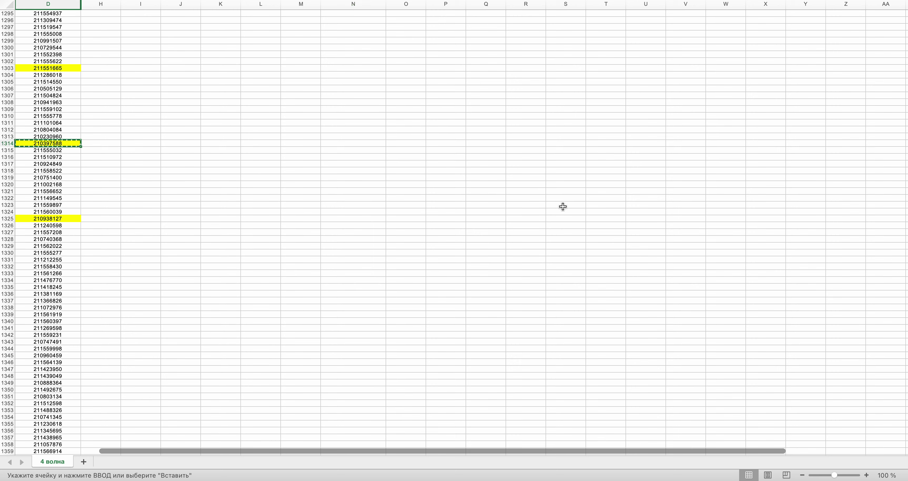
{"action": "left_click_drag", "start_coordinate": [905, 256], "coordinate": [905, 25]}
{"action": "left_click", "coordinate": [346, 259]}
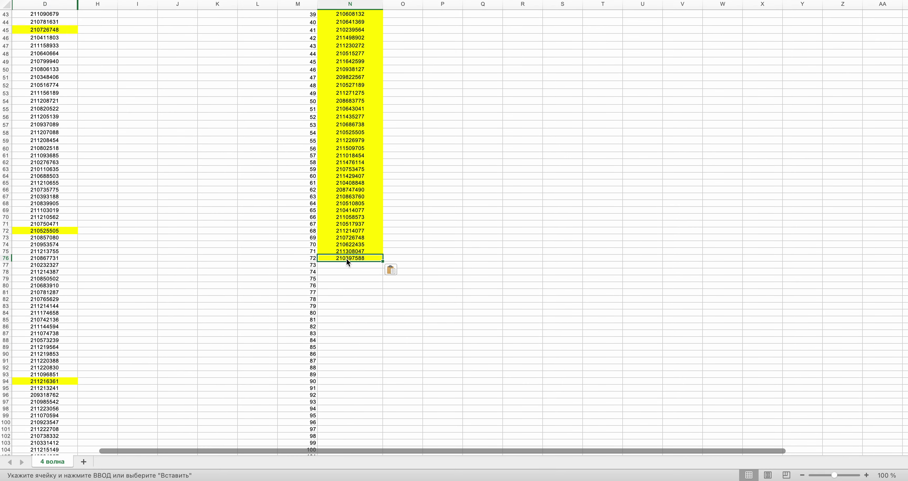
- Paste the copied order ID into N77 as the next winner
{"action": "key", "text": "super+Tab"}
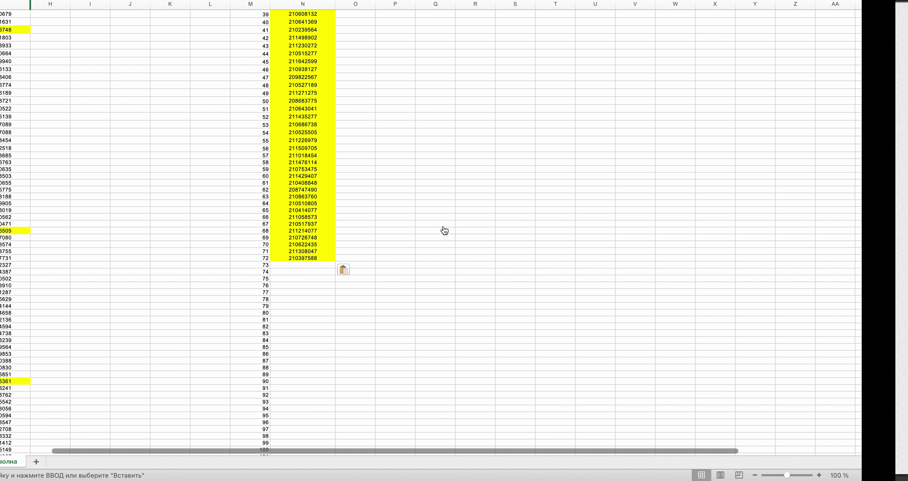
{"action": "scroll", "coordinate": [906, 92], "scroll_direction": "down", "scroll_amount": 3}
{"action": "scroll", "coordinate": [906, 92], "scroll_direction": "down", "scroll_amount": 20}
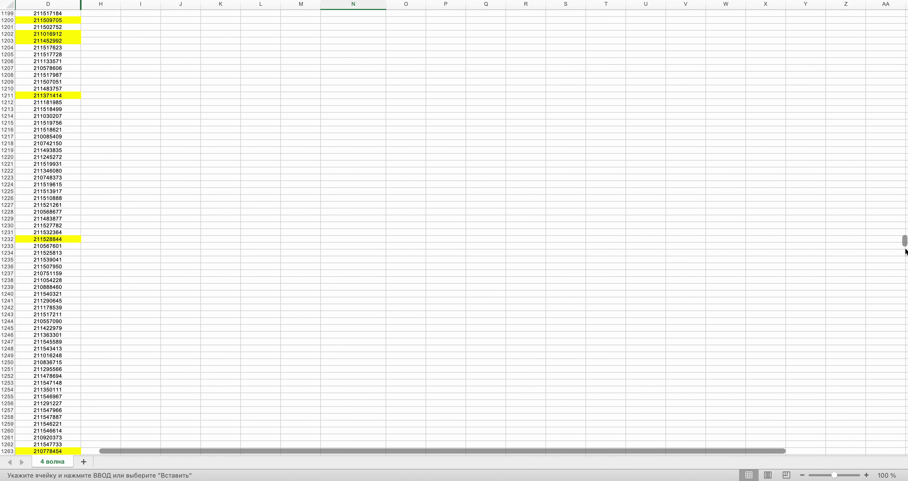
{"action": "scroll", "coordinate": [906, 302], "scroll_direction": "down", "scroll_amount": 20}
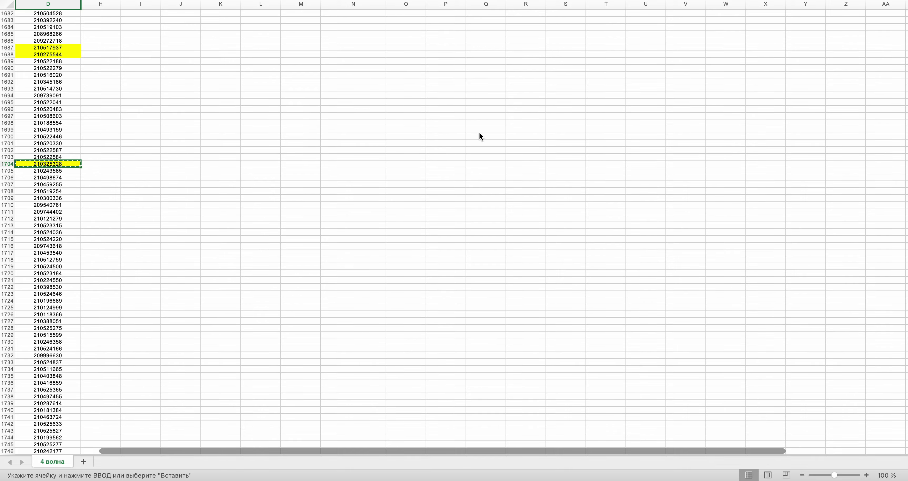
{"action": "left_click_drag", "start_coordinate": [906, 341], "coordinate": [906, 67]}
{"action": "scroll", "coordinate": [681, 83], "scroll_direction": "up", "scroll_amount": 20}
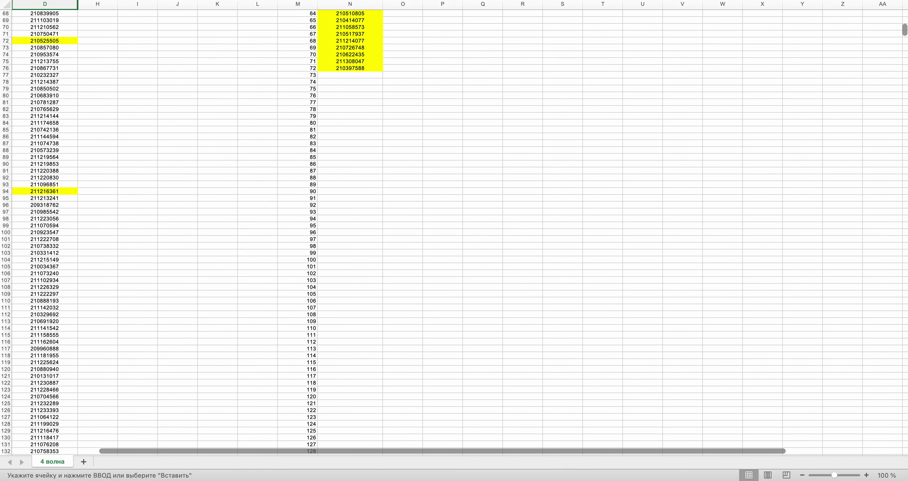
{"action": "left_click", "coordinate": [361, 122]}
{"action": "key", "text": "super+v"}
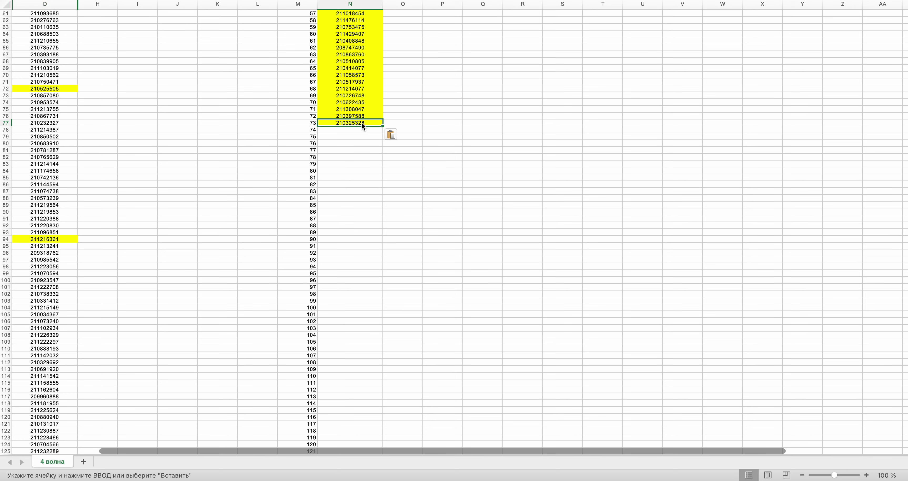
{"action": "key", "text": "super+Tab"}
{"action": "left_click", "coordinate": [450, 209]}
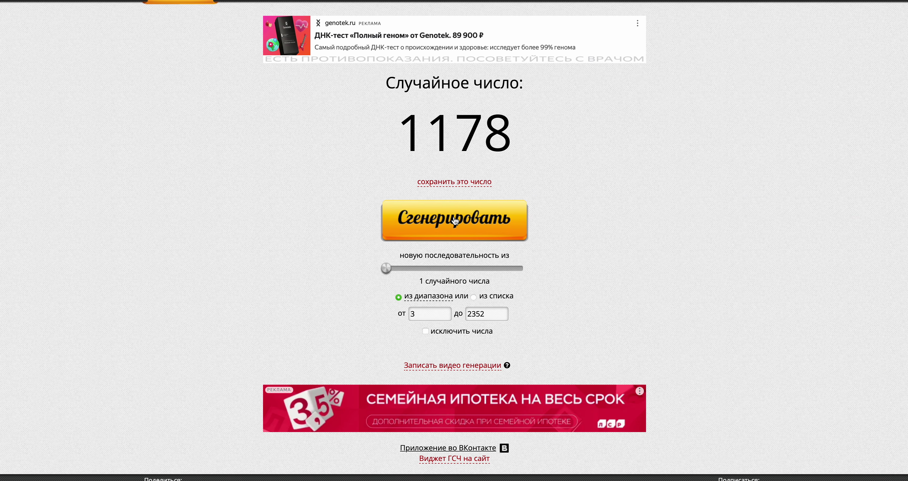
{"action": "key", "text": "super+Tab"}
{"action": "left_click_drag", "start_coordinate": [905, 29], "coordinate": [905, 233]}
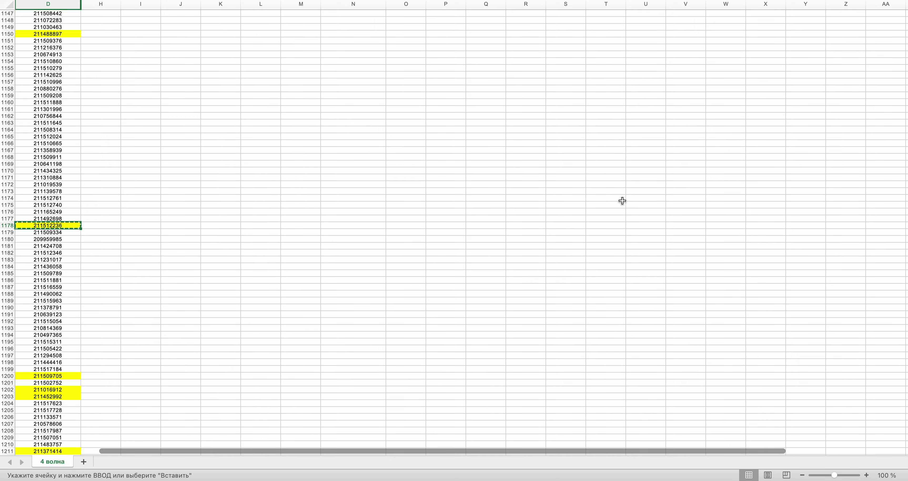
{"action": "left_click_drag", "start_coordinate": [905, 243], "coordinate": [906, 32]}
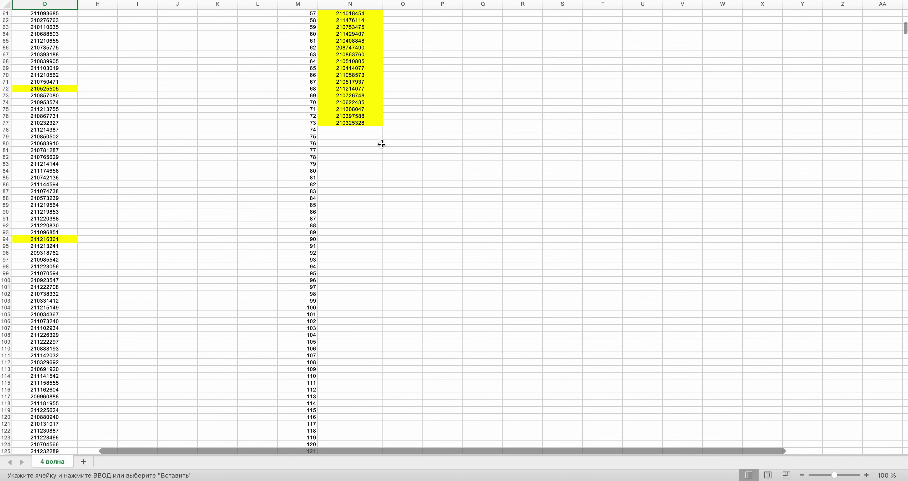
- Draw a random row number, copy the order ID in row 377, and draw again
{"action": "key", "text": "ctrl+Right"}
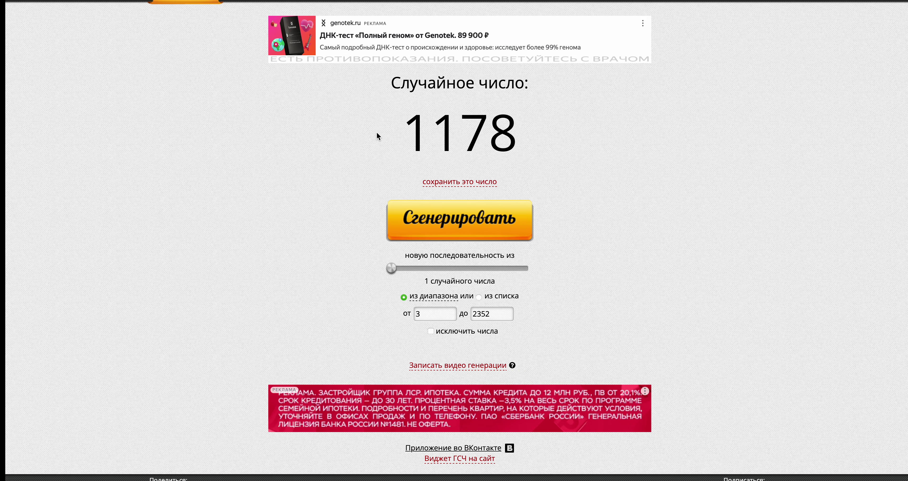
{"action": "left_click", "coordinate": [437, 221]}
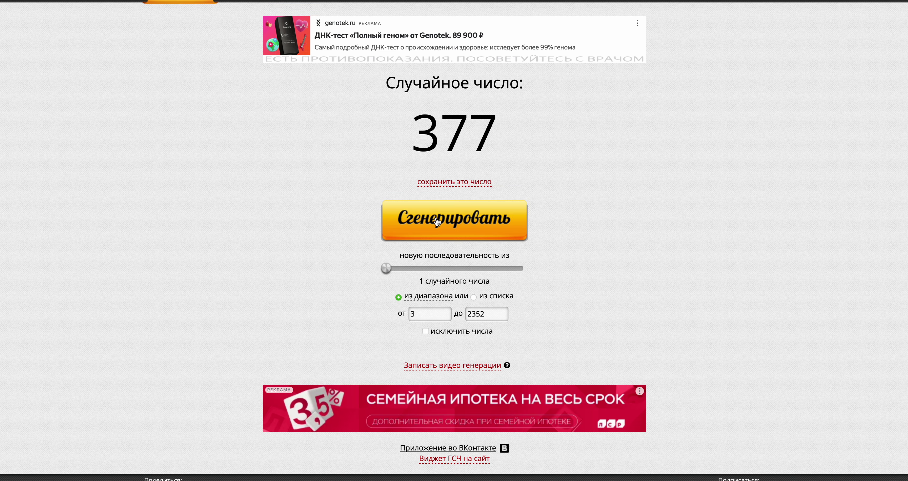
{"action": "key", "text": "ctrl+Left"}
{"action": "scroll", "coordinate": [436, 218], "scroll_direction": "down", "scroll_amount": 15}
{"action": "scroll", "coordinate": [436, 218], "scroll_direction": "down", "scroll_amount": 20}
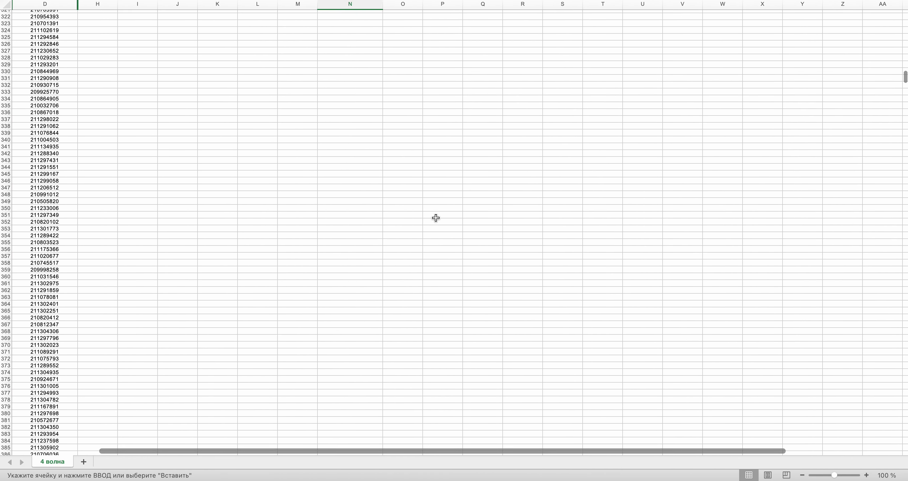
{"action": "scroll", "coordinate": [435, 218], "scroll_direction": "down", "scroll_amount": 3}
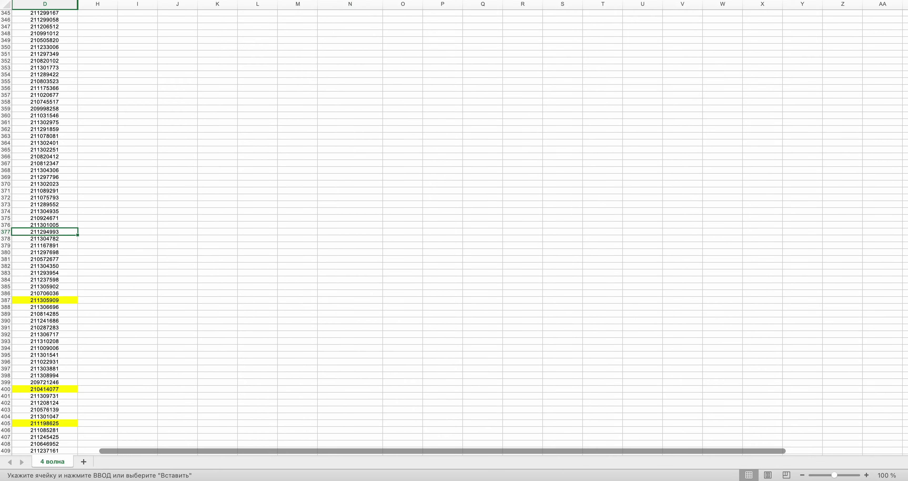
{"action": "key", "text": "super+c"}
{"action": "scroll", "coordinate": [290, 141], "scroll_direction": "up", "scroll_amount": 20}
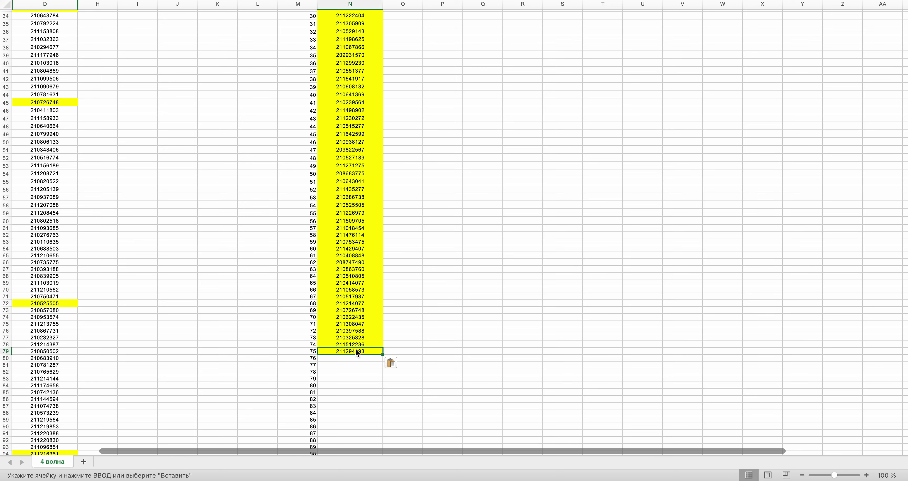
{"action": "key", "text": "super+Tab"}
{"action": "left_click", "coordinate": [454, 217]}
{"action": "key", "text": "super+Tab"}
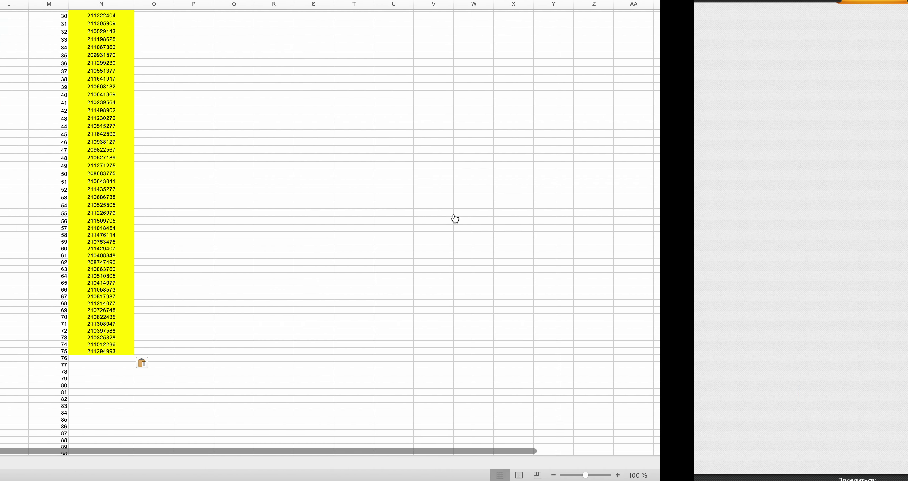
- Draw another random row number and scroll column D toward the drawn row
{"action": "left_click_drag", "start_coordinate": [906, 25], "coordinate": [895, 246]}
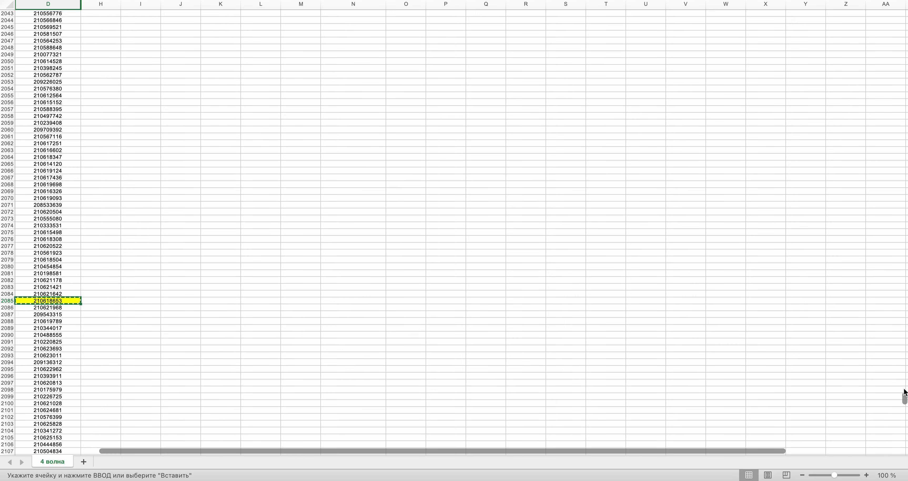
{"action": "left_click_drag", "start_coordinate": [904, 393], "coordinate": [904, 28]}
{"action": "key", "text": "ctrl+Right"}
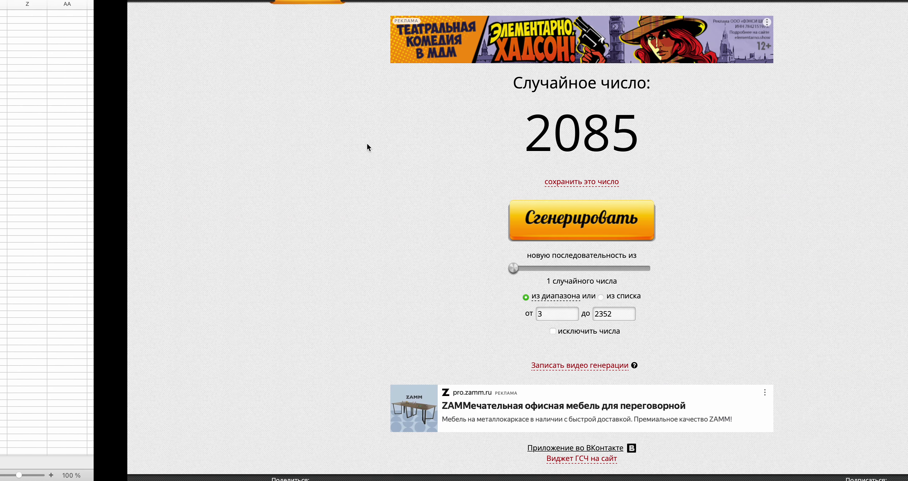
{"action": "left_click", "coordinate": [441, 225]}
{"action": "key", "text": "ctrl+Left"}
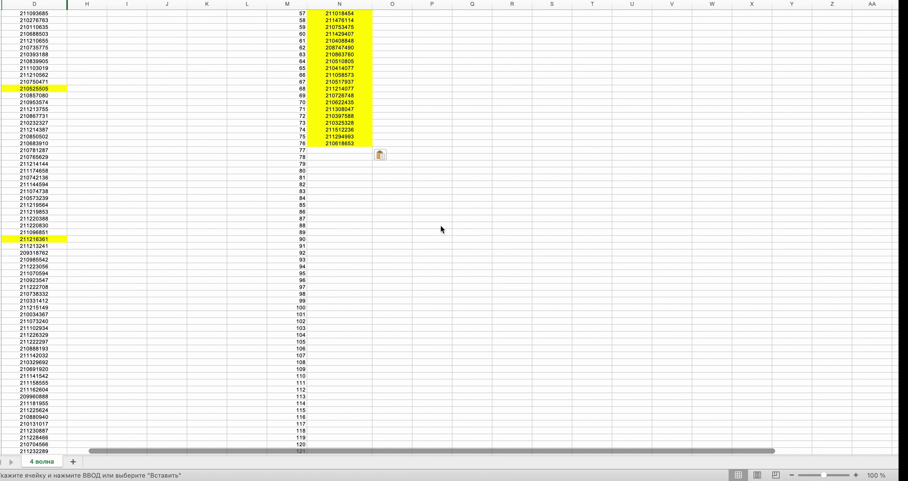
{"action": "scroll", "coordinate": [441, 229], "scroll_direction": "down", "scroll_amount": 20}
{"action": "scroll", "coordinate": [441, 226], "scroll_direction": "down", "scroll_amount": 20}
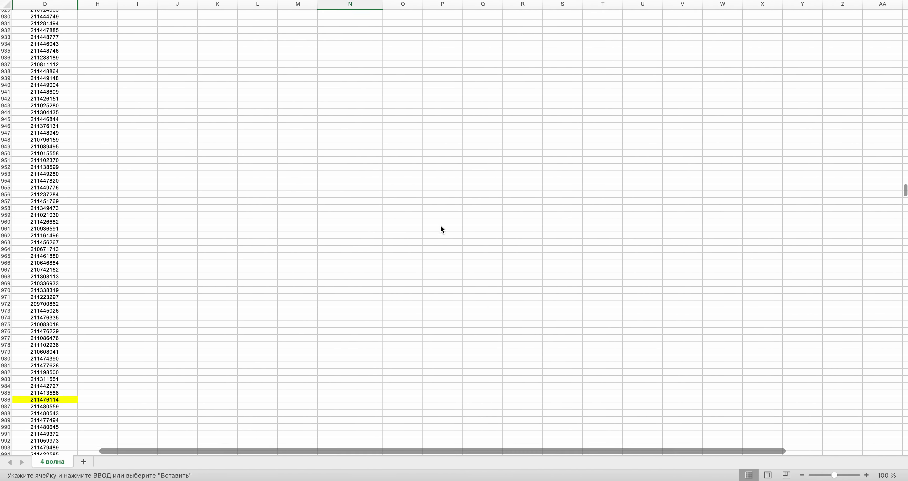
{"action": "scroll", "coordinate": [441, 226], "scroll_direction": "down", "scroll_amount": 8}
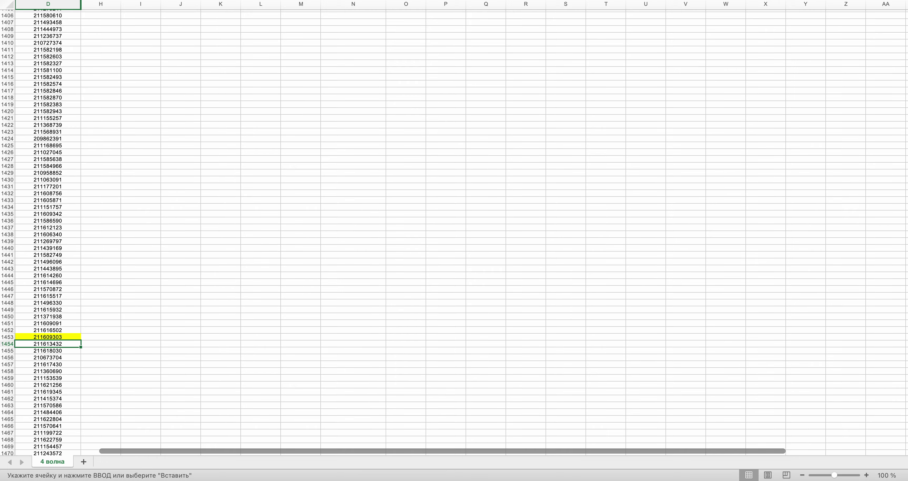
{"action": "left_click_drag", "start_coordinate": [905, 277], "coordinate": [905, 15]}
{"action": "scroll", "coordinate": [402, 265], "scroll_direction": "down", "scroll_amount": 10}
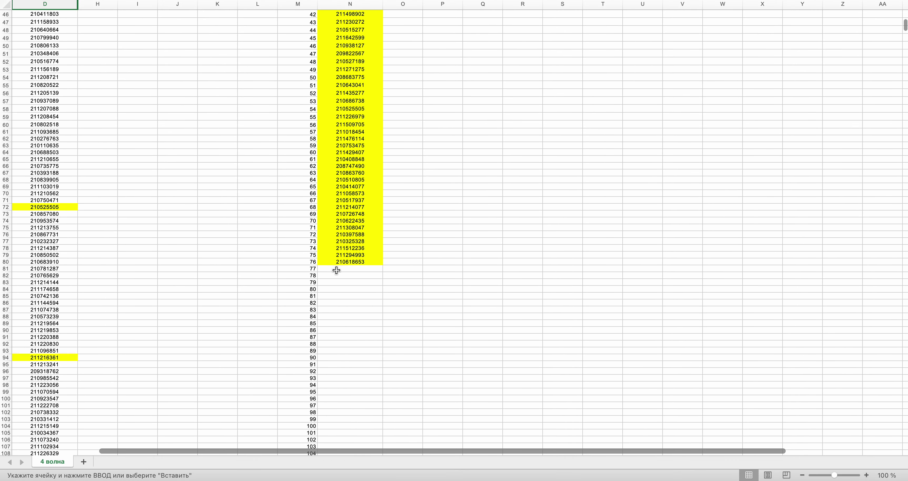
- Draw a further row number, locate it in the sheet, and recheck the drawn value
{"action": "key", "text": "ctrl+Right"}
{"action": "left_click", "coordinate": [426, 220]}
{"action": "key", "text": "ctrl+Left"}
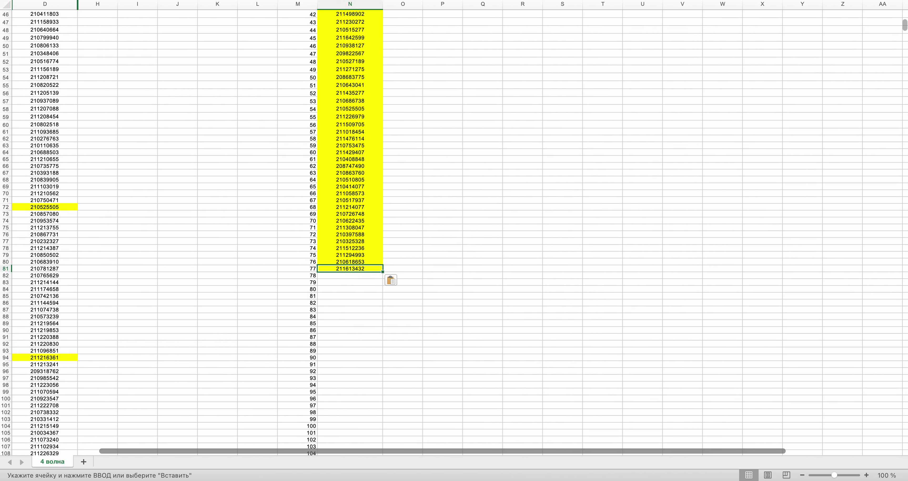
{"action": "left_click_drag", "start_coordinate": [905, 25], "coordinate": [901, 452]}
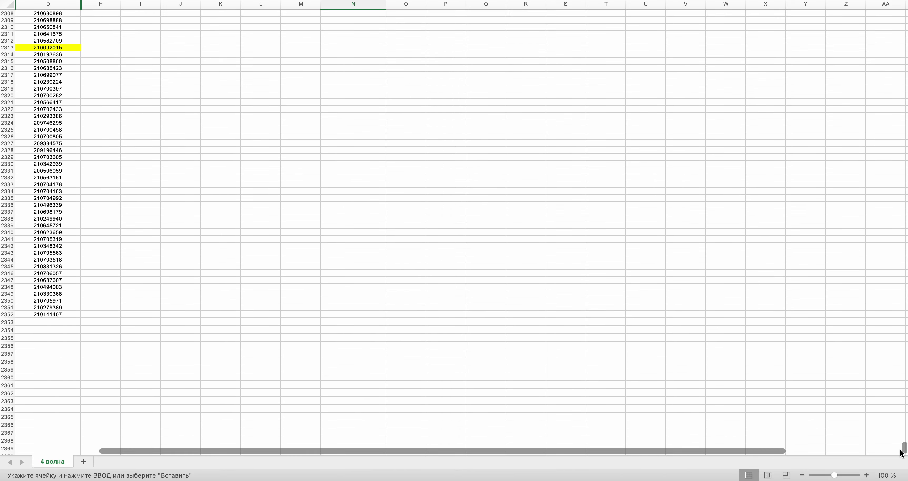
{"action": "scroll", "coordinate": [540, 182], "scroll_direction": "up", "scroll_amount": 2}
{"action": "key", "text": "ctrl+Right"}
{"action": "key", "text": "ctrl+Left"}
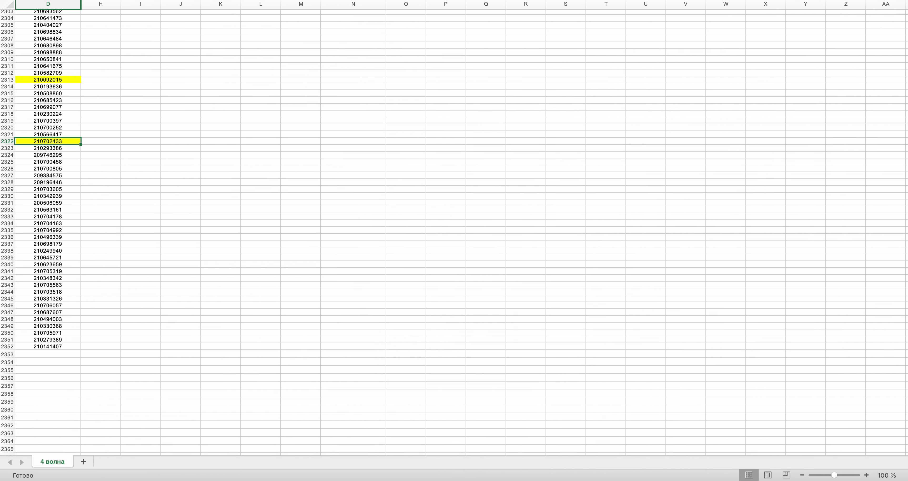
{"action": "left_click_drag", "start_coordinate": [906, 445], "coordinate": [906, 27]}
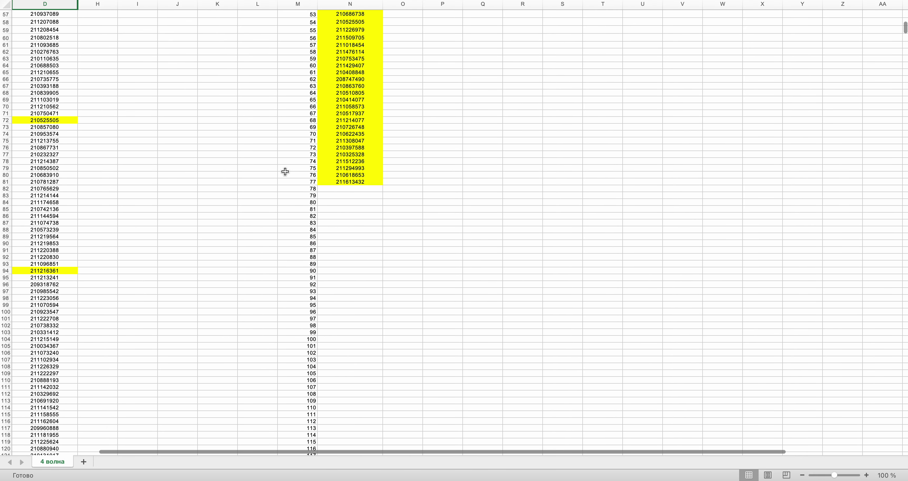
{"action": "left_click", "coordinate": [332, 188]}
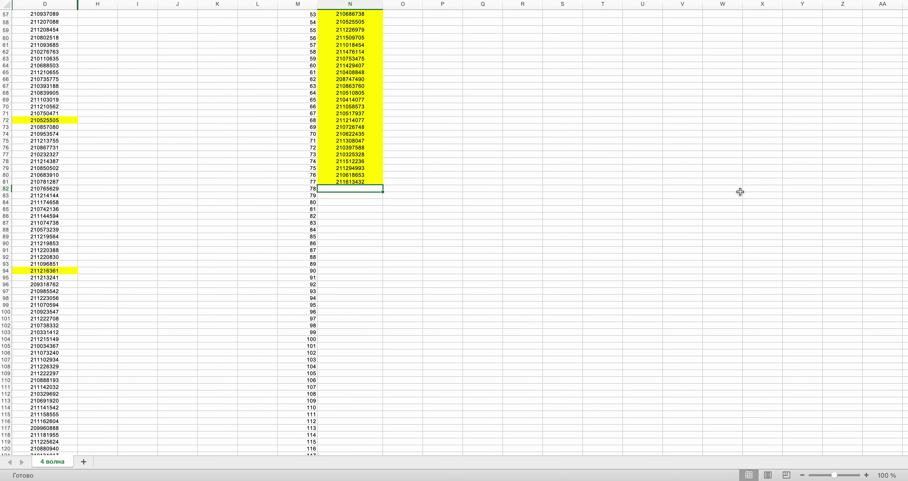
{"action": "left_click_drag", "start_coordinate": [904, 32], "coordinate": [905, 443]}
{"action": "left_click", "coordinate": [79, 288]}
{"action": "key", "text": "super+c"}
{"action": "left_click_drag", "start_coordinate": [905, 445], "coordinate": [905, 30]}
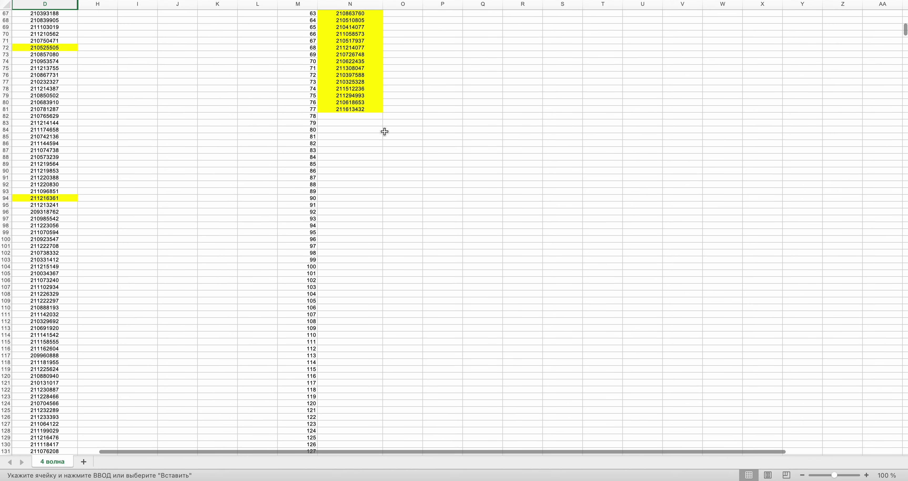
{"action": "left_click", "coordinate": [367, 116]}
{"action": "key", "text": "super+v"}
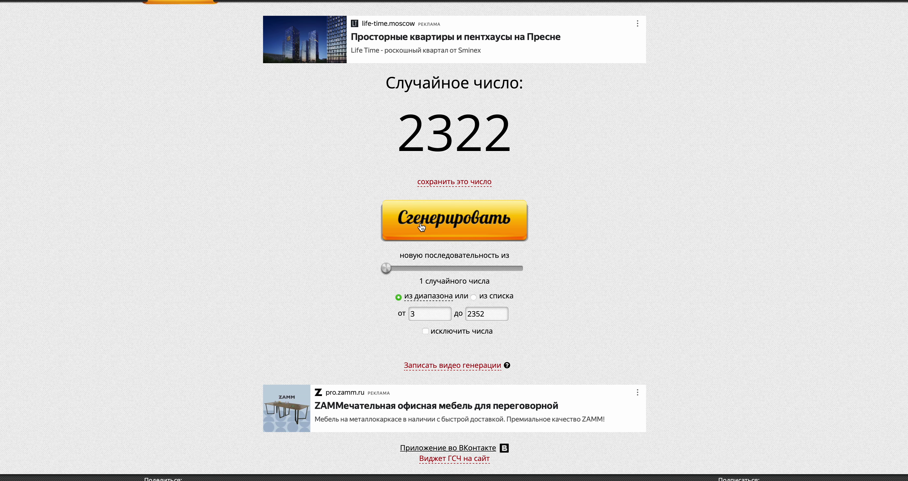
{"action": "left_click", "coordinate": [422, 226]}
{"action": "key", "text": "ctrl+Left"}
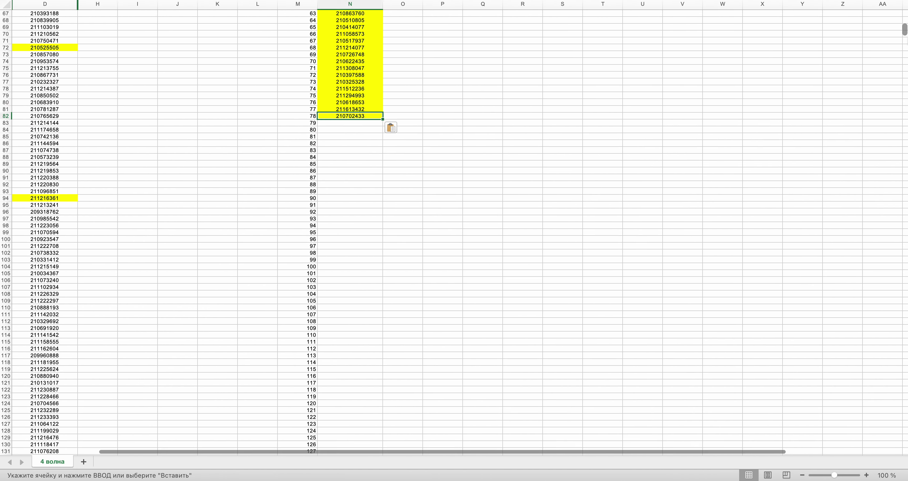
{"action": "scroll", "coordinate": [906, 49], "scroll_direction": "down", "scroll_amount": 5}
{"action": "left_click_drag", "start_coordinate": [906, 48], "coordinate": [905, 354]}
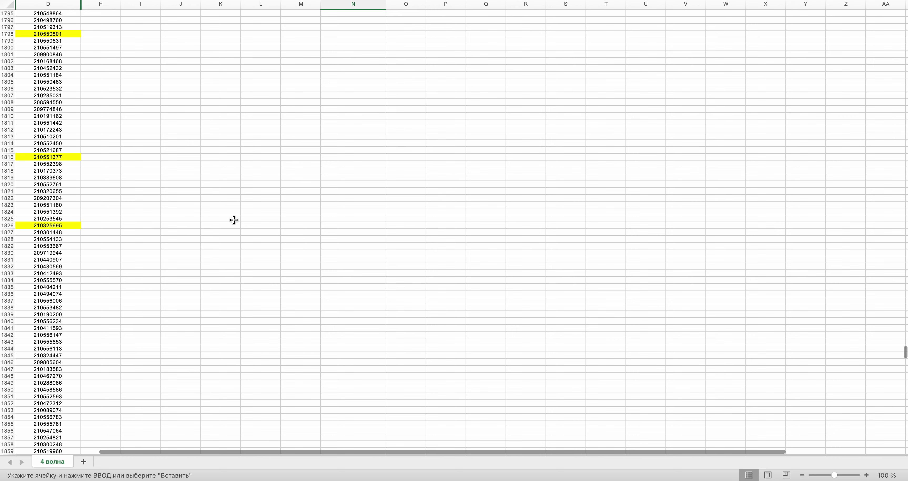
{"action": "scroll", "coordinate": [233, 220], "scroll_direction": "up", "scroll_amount": 2}
{"action": "left_click", "coordinate": [44, 116]}
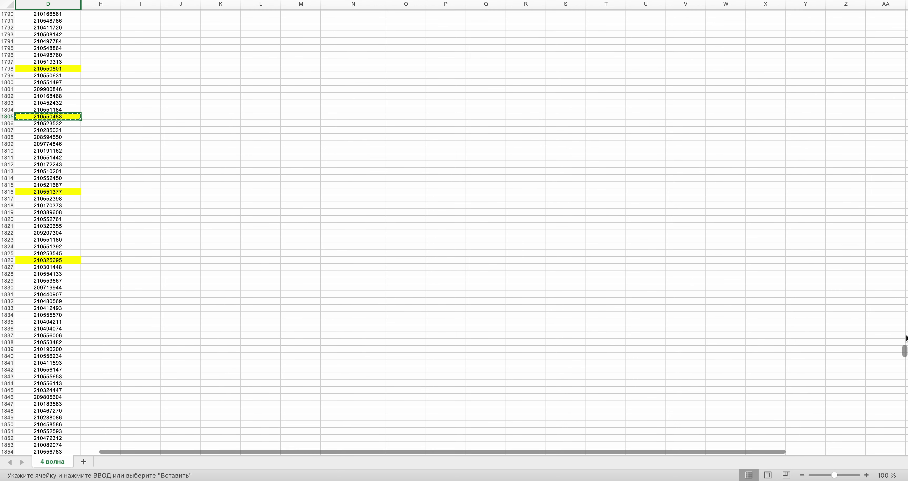
{"action": "left_click_drag", "start_coordinate": [905, 351], "coordinate": [904, 27]}
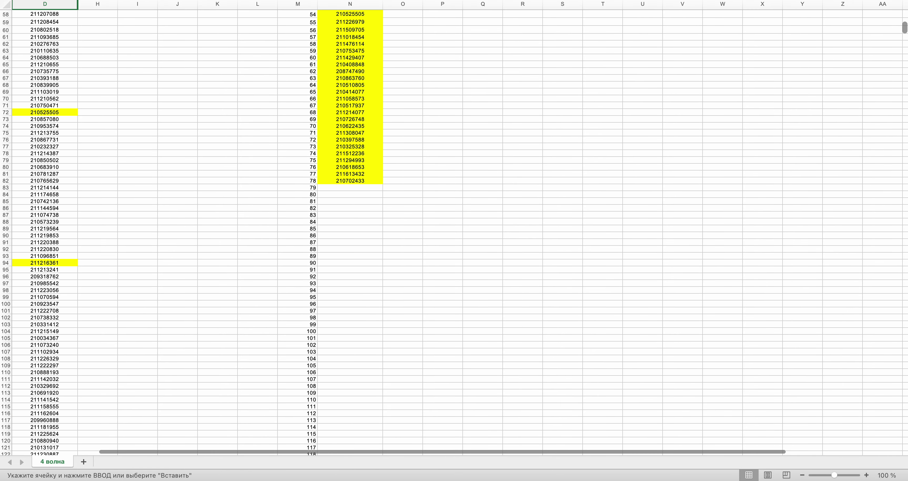
{"action": "left_click", "coordinate": [356, 186]}
{"action": "key", "text": "super+v"}
- Draw the next random row number and scroll the sheet toward it
{"action": "key", "text": "super+Tab"}
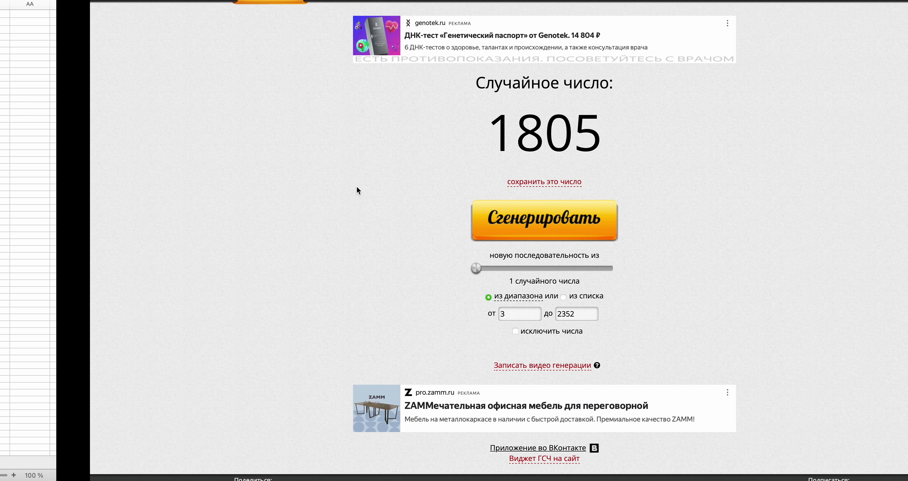
{"action": "left_click", "coordinate": [426, 227]}
{"action": "key", "text": "super+Tab"}
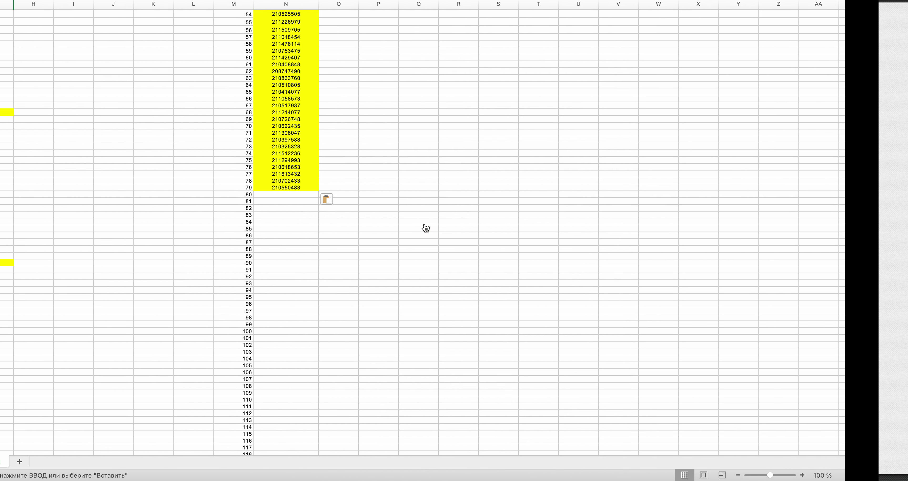
{"action": "left_click_drag", "start_coordinate": [905, 31], "coordinate": [905, 244]}
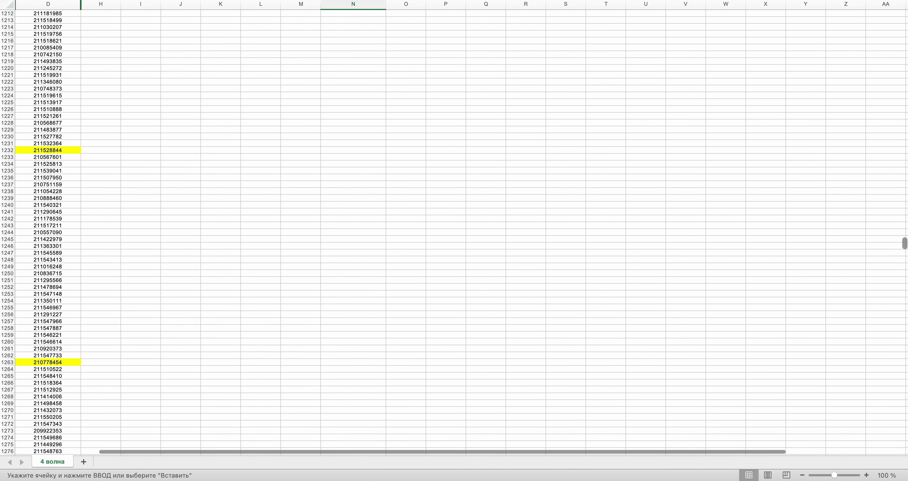
{"action": "key", "text": "super+Tab"}
{"action": "key", "text": "super+Tab"}
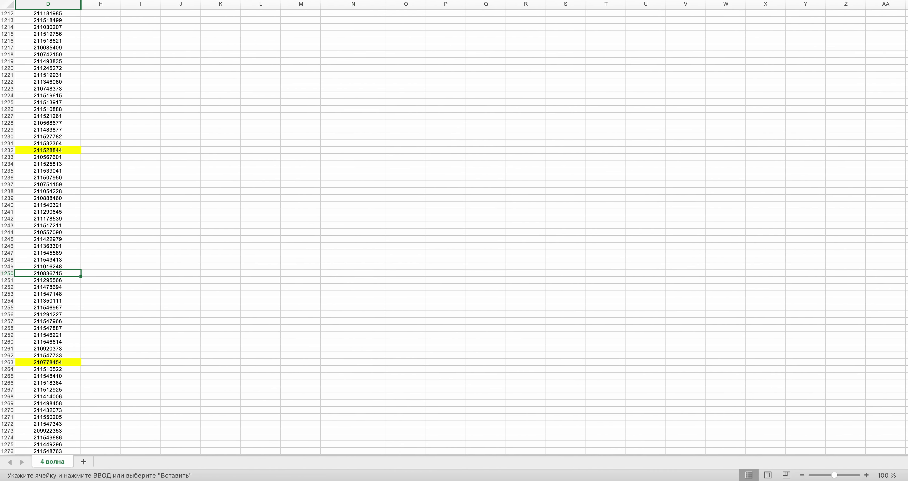
{"action": "left_click_drag", "start_coordinate": [905, 243], "coordinate": [906, 26]}
{"action": "left_click", "coordinate": [344, 249]}
{"action": "key", "text": "super+v"}
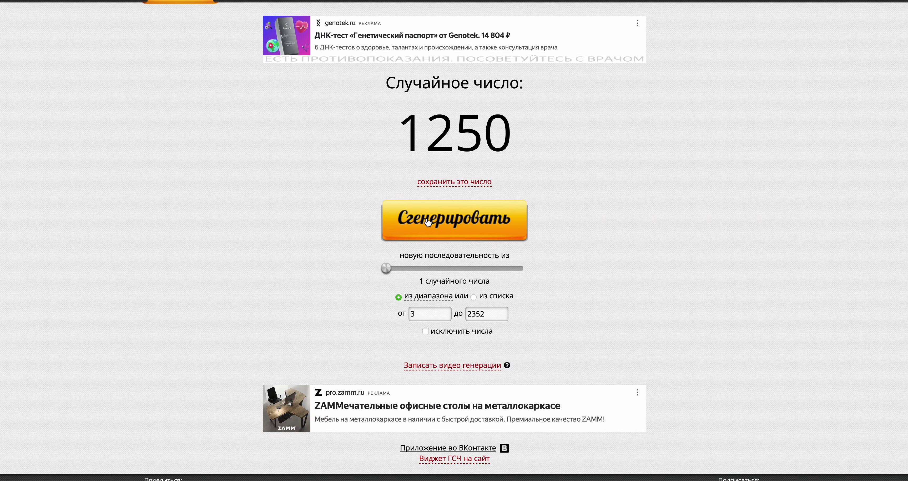
{"action": "left_click", "coordinate": [458, 231]}
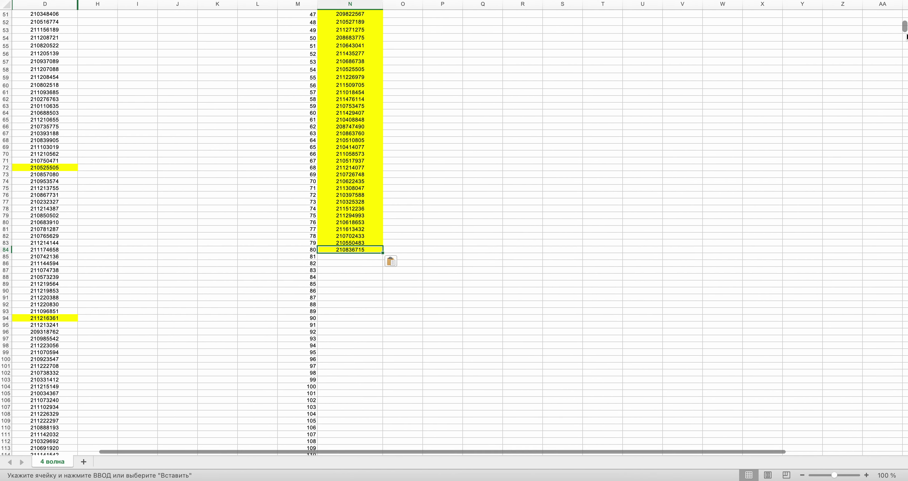
{"action": "scroll", "coordinate": [906, 67], "scroll_direction": "down", "scroll_amount": 10}
{"action": "scroll", "coordinate": [906, 66], "scroll_direction": "down", "scroll_amount": 20}
{"action": "scroll", "coordinate": [454, 233], "scroll_direction": "down", "scroll_amount": 20}
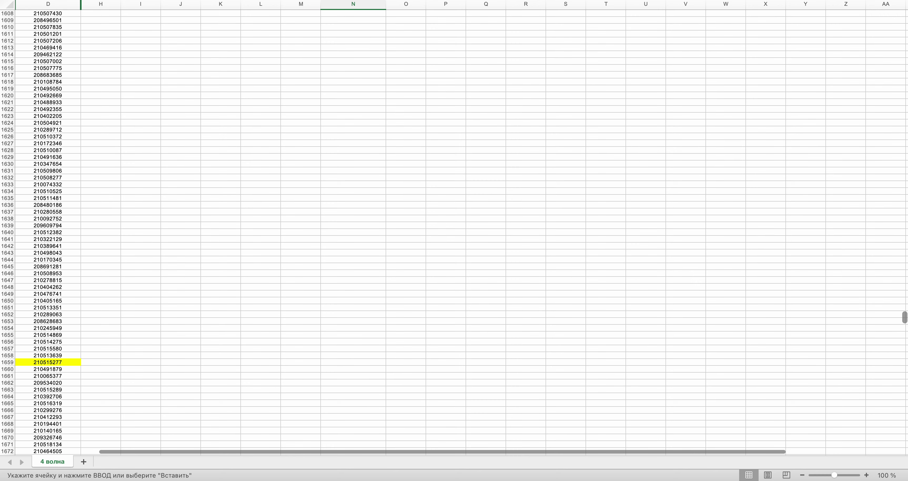
{"action": "left_click", "coordinate": [35, 231]}
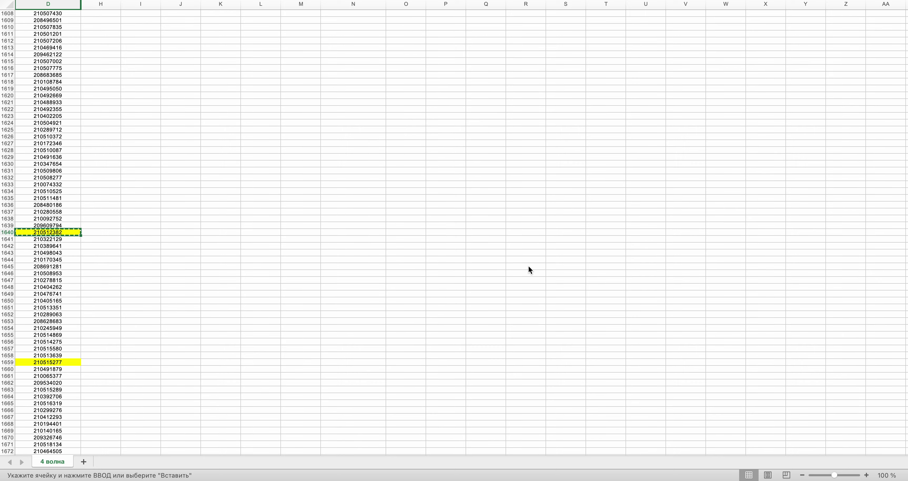
{"action": "left_click_drag", "start_coordinate": [904, 317], "coordinate": [906, 14]}
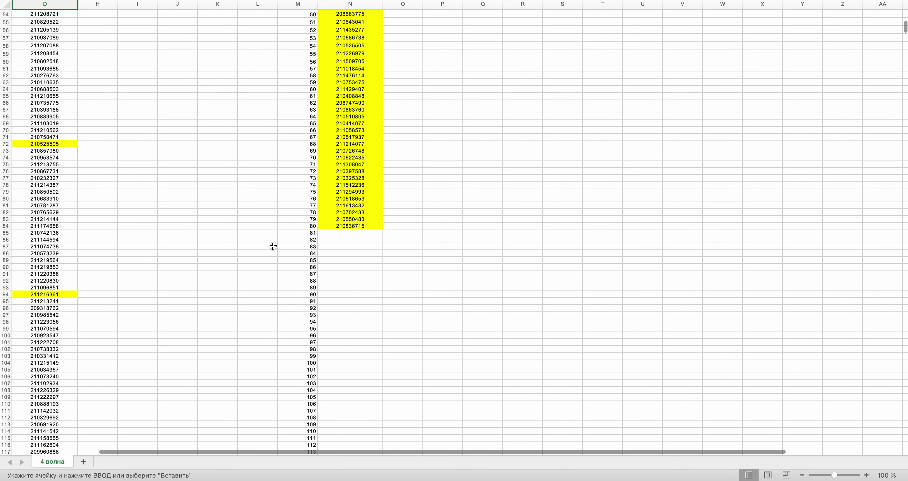
{"action": "key", "text": "ctrl+Right"}
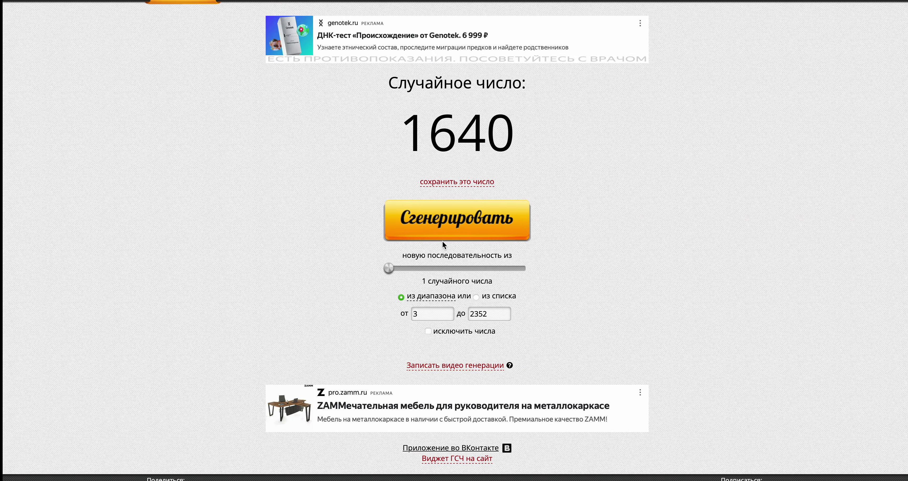
{"action": "left_click", "coordinate": [443, 238]}
{"action": "key", "text": "ctrl+Left"}
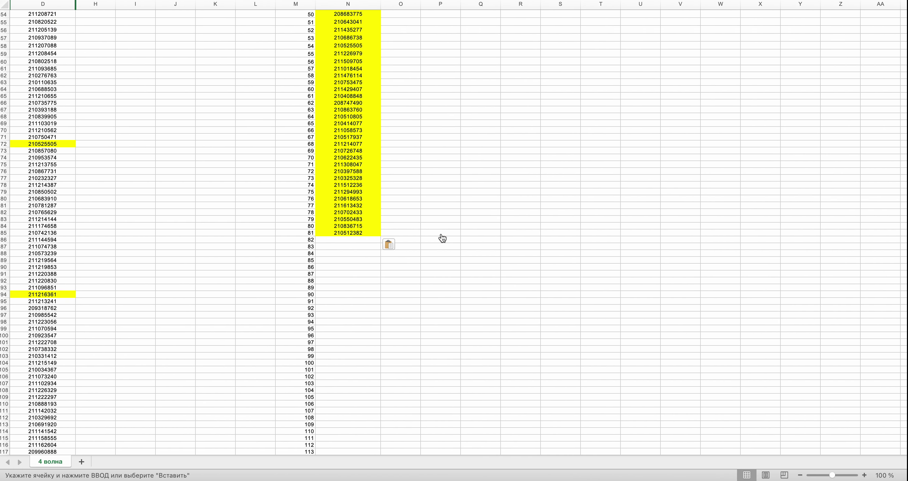
{"action": "scroll", "coordinate": [119, 231], "scroll_direction": "down", "scroll_amount": 15}
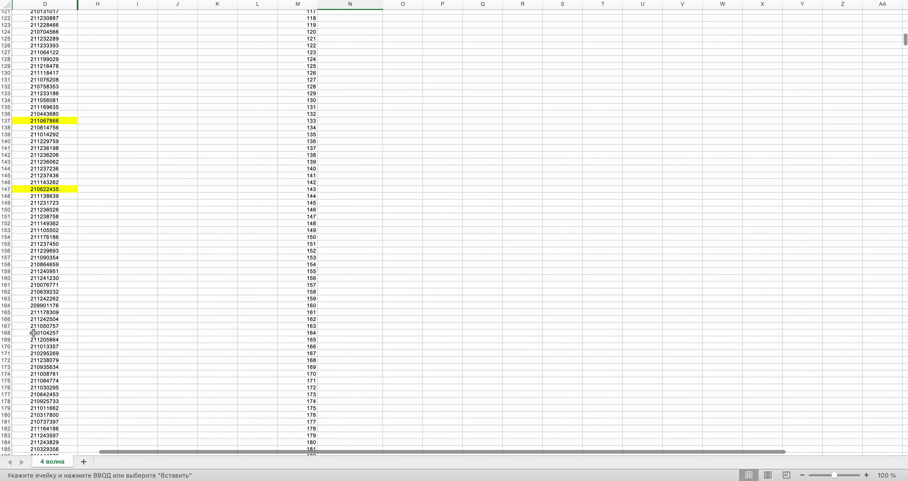
{"action": "left_click", "coordinate": [33, 333]}
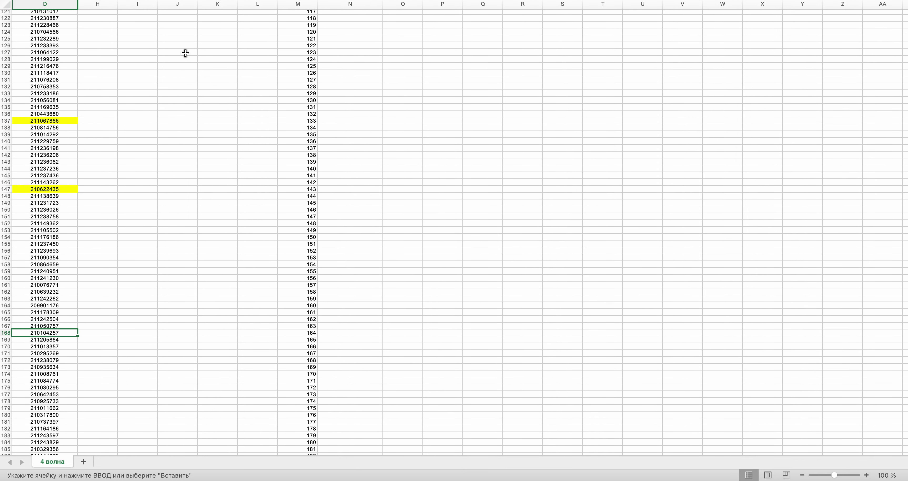
{"action": "key", "text": "super+c"}
{"action": "scroll", "coordinate": [306, 127], "scroll_direction": "up", "scroll_amount": 20}
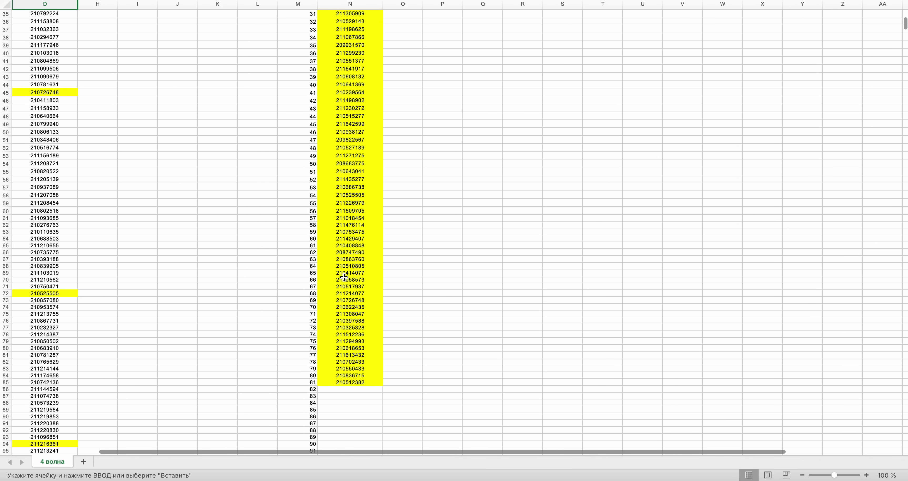
{"action": "key", "text": "super+Tab"}
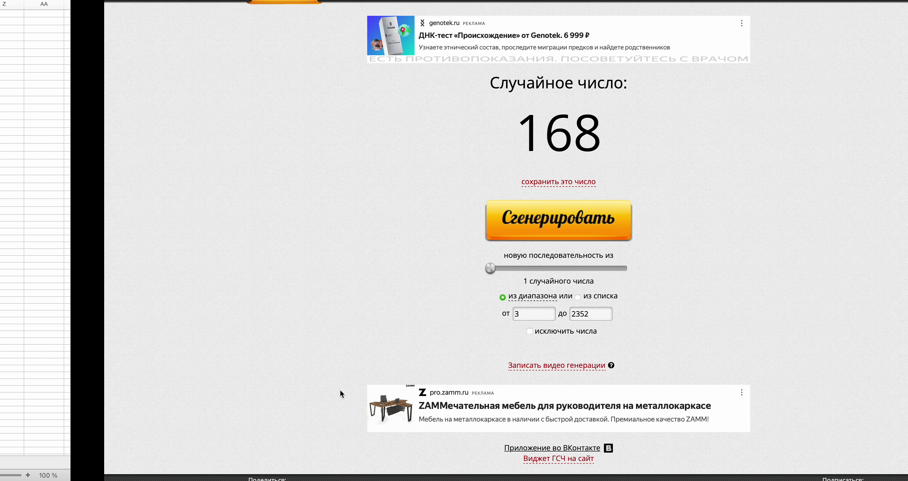
{"action": "left_click", "coordinate": [499, 232]}
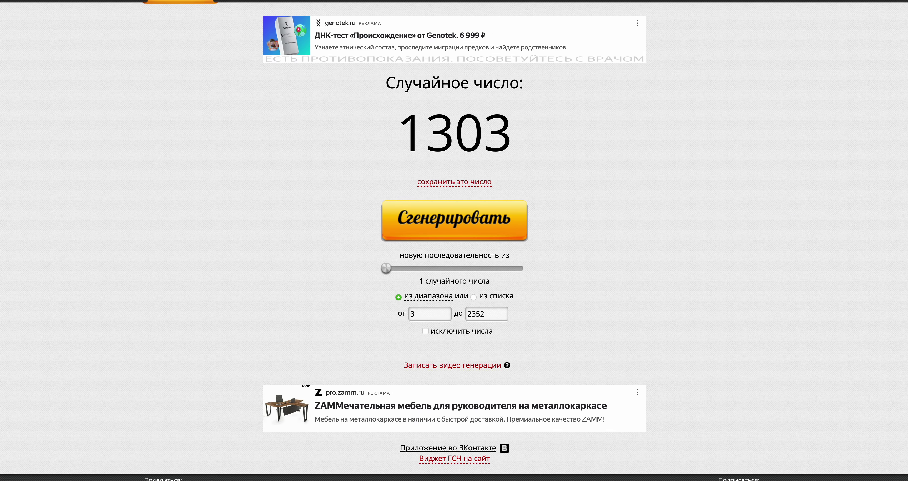
{"action": "key", "text": "super+Tab"}
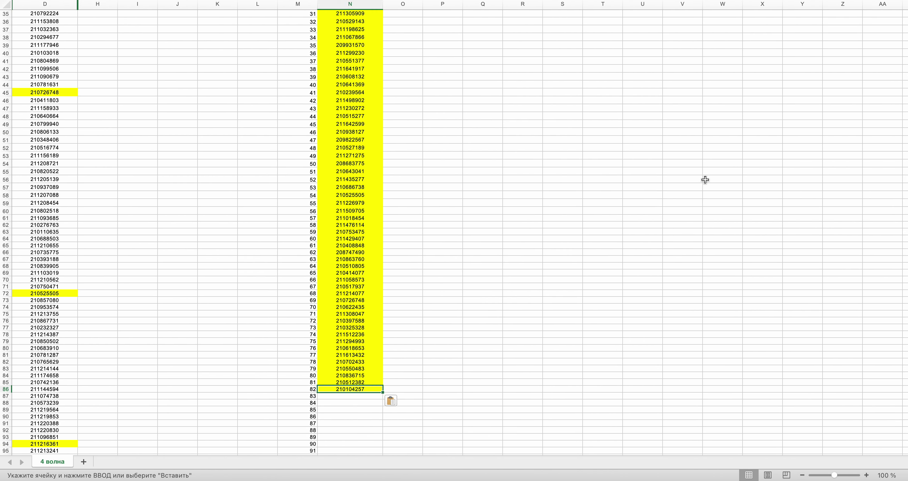
{"action": "left_click_drag", "start_coordinate": [905, 23], "coordinate": [905, 257]}
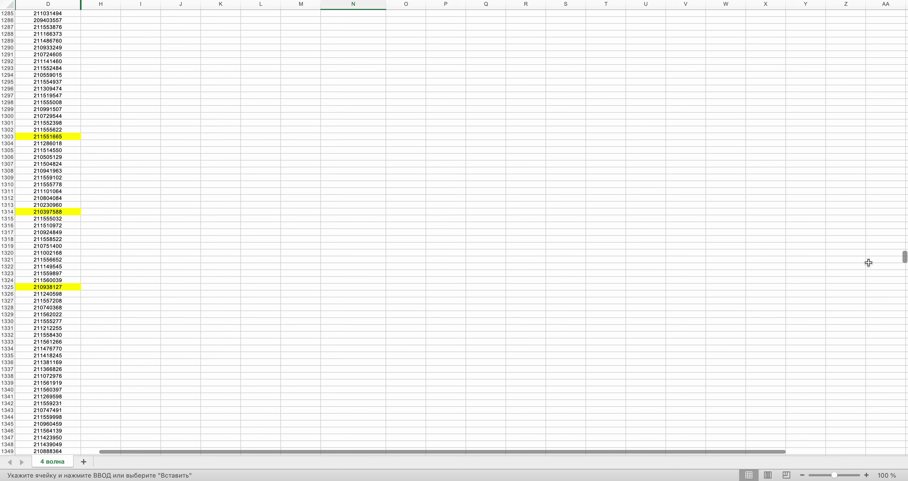
- Draw a row number and copy row 1940's order ID into winners cell N87
{"action": "key", "text": "ctrl+Right"}
{"action": "left_click", "coordinate": [464, 234]}
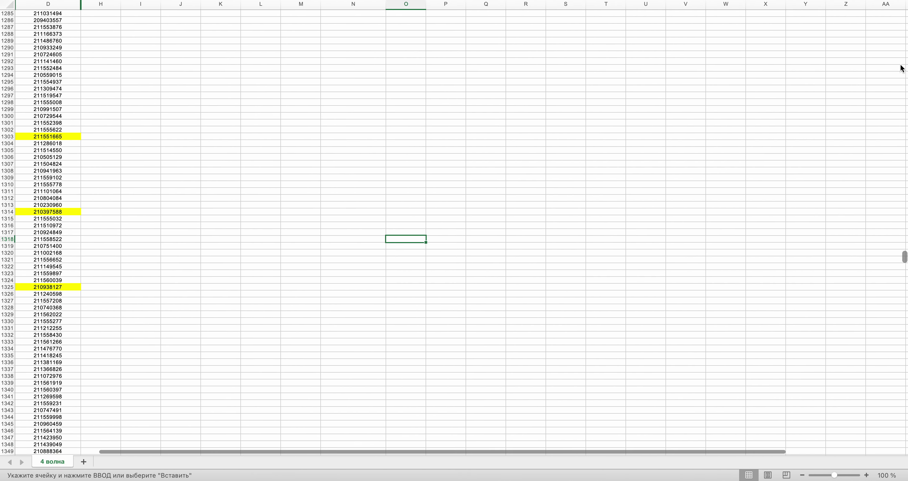
{"action": "left_click_drag", "start_coordinate": [906, 263], "coordinate": [906, 379]}
{"action": "scroll", "coordinate": [294, 249], "scroll_direction": "up", "scroll_amount": 5}
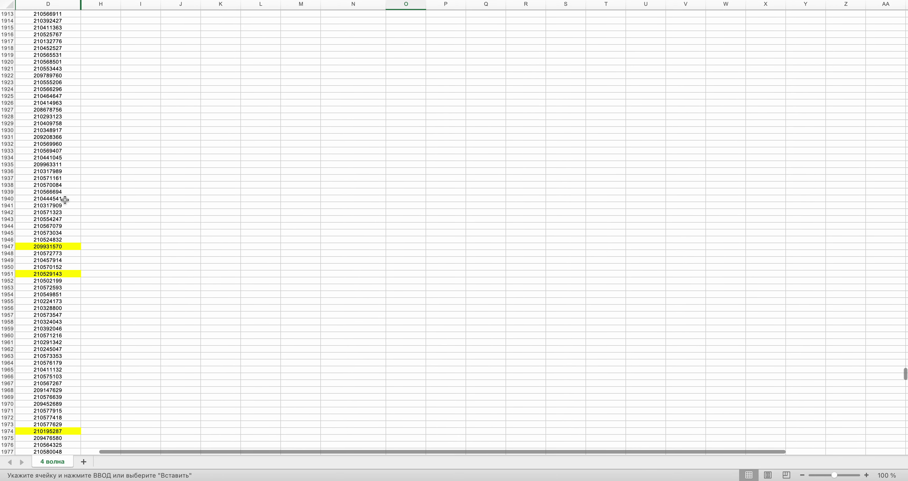
{"action": "left_click", "coordinate": [65, 200]}
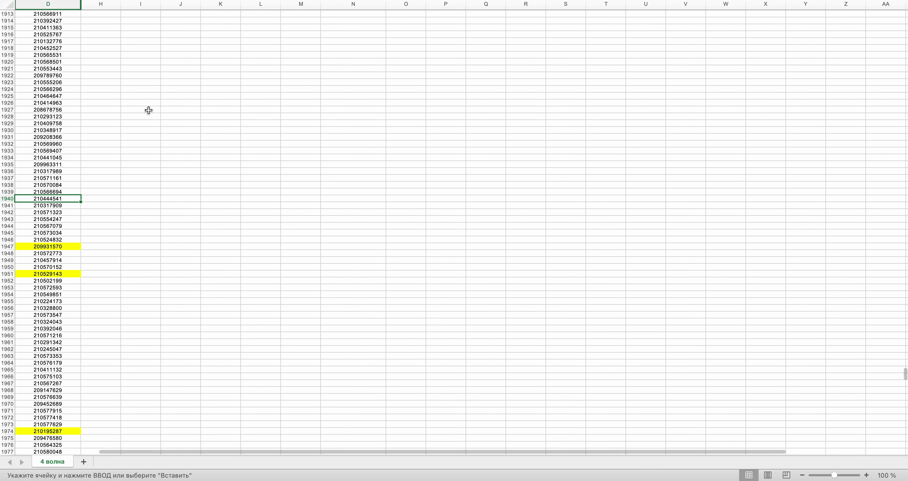
{"action": "key", "text": "super+c"}
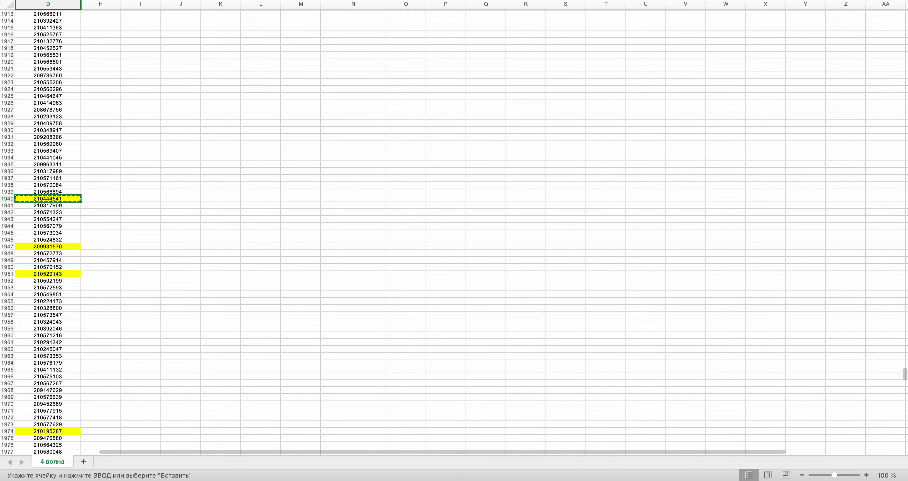
{"action": "left_click_drag", "start_coordinate": [904, 374], "coordinate": [898, 148]}
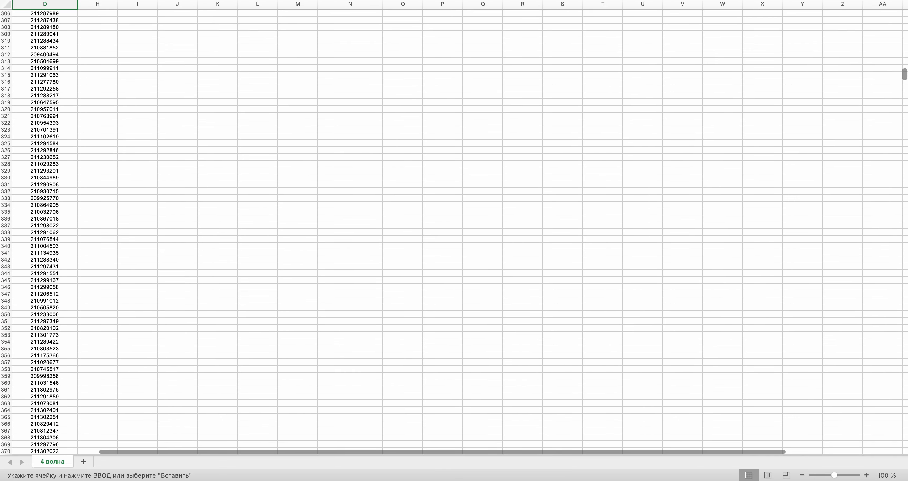
{"action": "scroll", "coordinate": [454, 229], "scroll_direction": "up", "scroll_amount": 15}
{"action": "scroll", "coordinate": [454, 229], "scroll_direction": "up", "scroll_amount": 4}
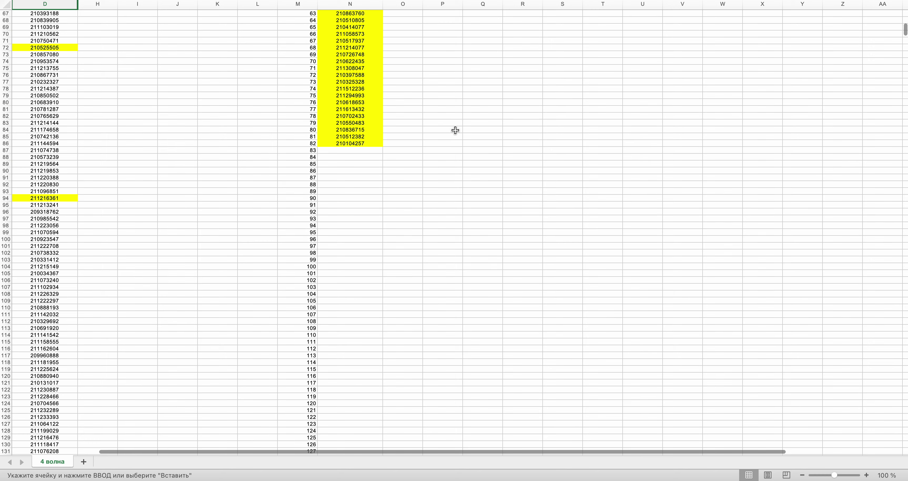
{"action": "left_click", "coordinate": [357, 151]}
{"action": "key", "text": "super+v"}
- Draw a new random row number and check it against the sheet
{"action": "key", "text": "super+Tab"}
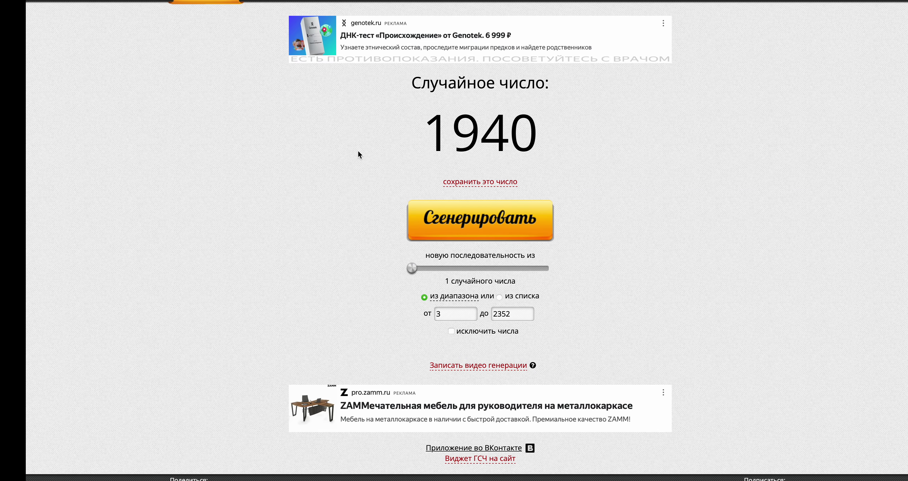
{"action": "left_click", "coordinate": [454, 234]}
{"action": "key", "text": "super+Tab"}
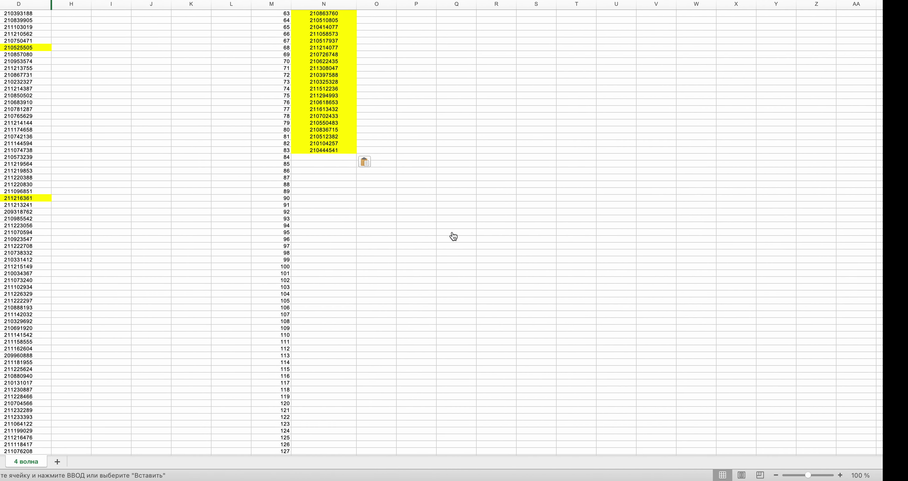
{"action": "left_click_drag", "start_coordinate": [905, 32], "coordinate": [905, 290]}
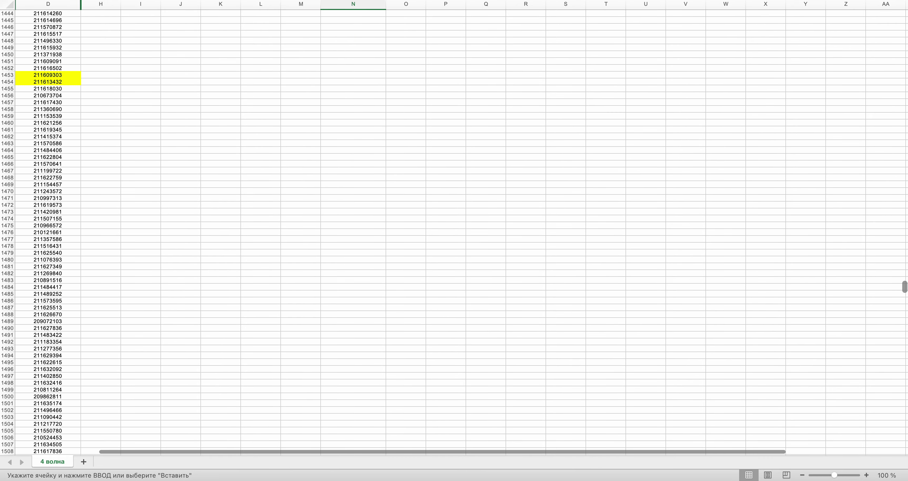
{"action": "scroll", "coordinate": [454, 232], "scroll_direction": "down", "scroll_amount": 1}
{"action": "scroll", "coordinate": [550, 248], "scroll_direction": "up", "scroll_amount": 15}
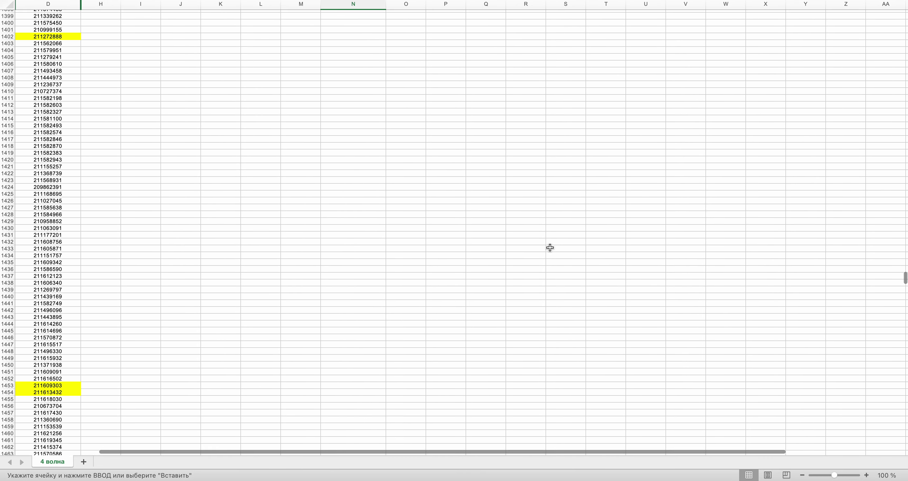
{"action": "key", "text": "ctrl+Right"}
{"action": "key", "text": "ctrl+Left"}
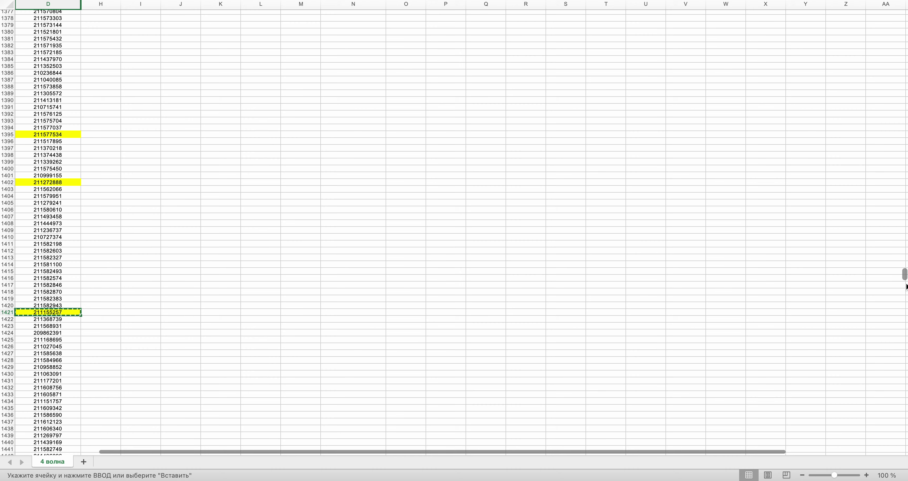
- Select the next empty winners cell and draw another random row number
{"action": "left_click_drag", "start_coordinate": [906, 275], "coordinate": [905, 30]}
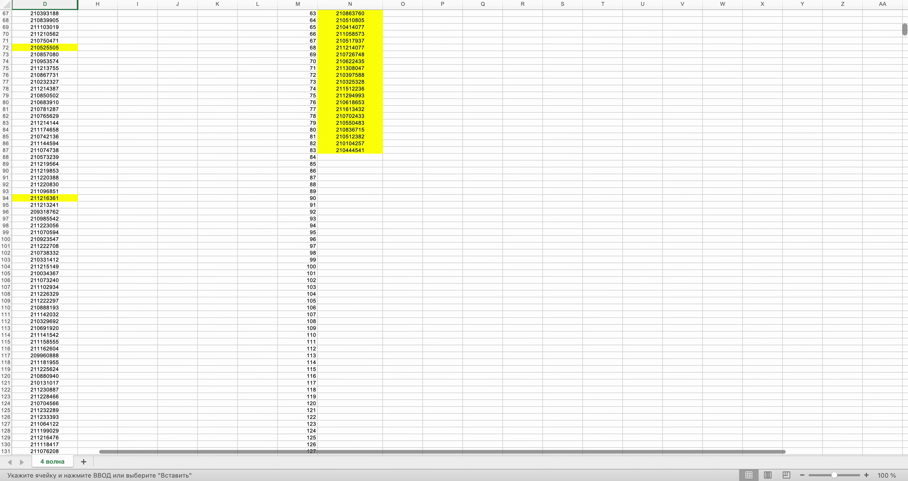
{"action": "left_click", "coordinate": [355, 162]}
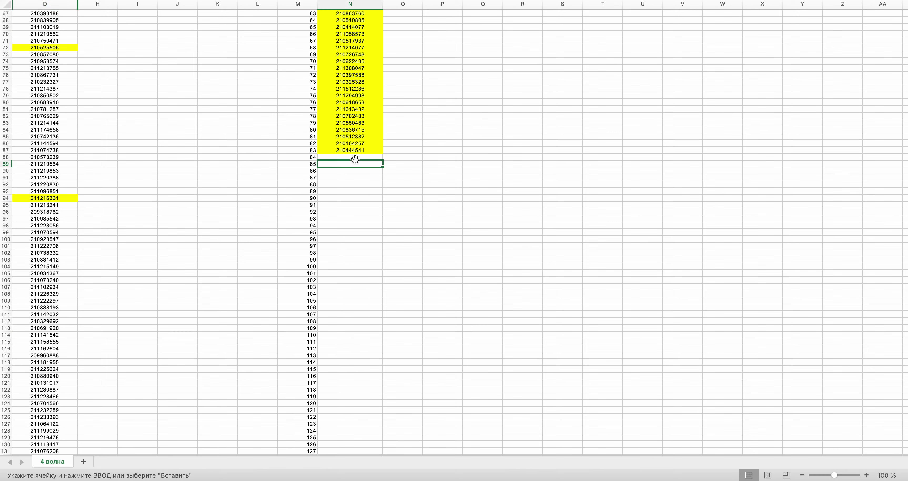
{"action": "key", "text": "ctrl+Right"}
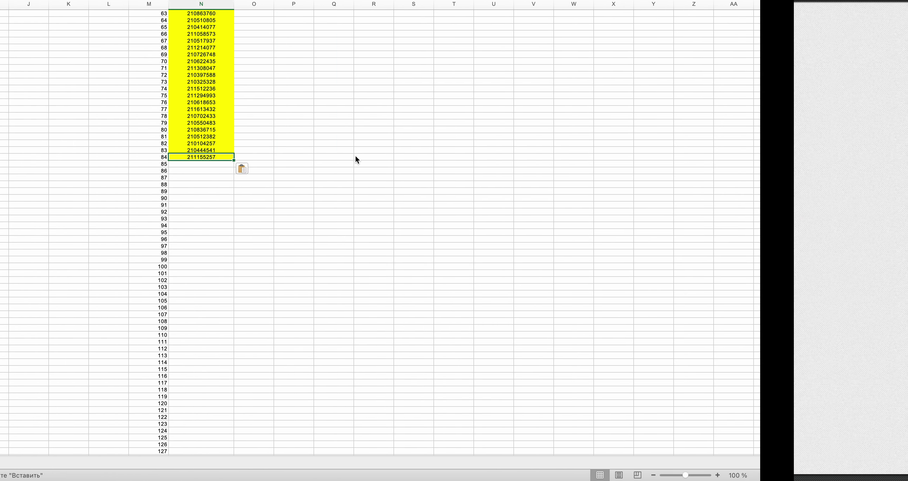
{"action": "left_click", "coordinate": [455, 231]}
{"action": "key", "text": "ctrl+Left"}
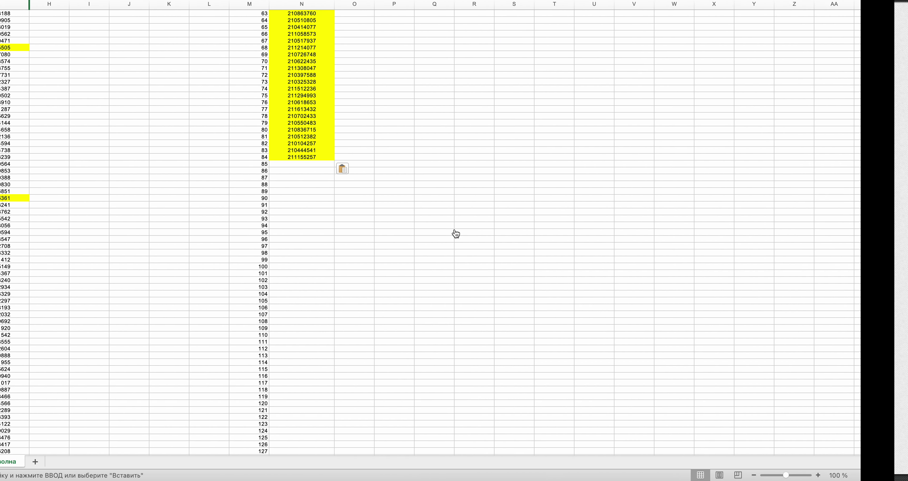
{"action": "scroll", "coordinate": [903, 53], "scroll_direction": "down", "scroll_amount": 10}
{"action": "left_click_drag", "start_coordinate": [905, 65], "coordinate": [903, 333]}
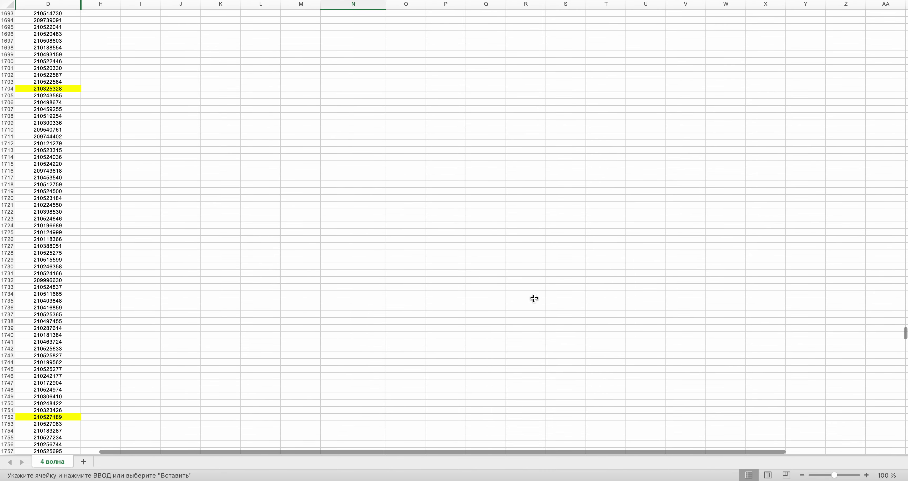
{"action": "scroll", "coordinate": [534, 298], "scroll_direction": "down", "scroll_amount": 20}
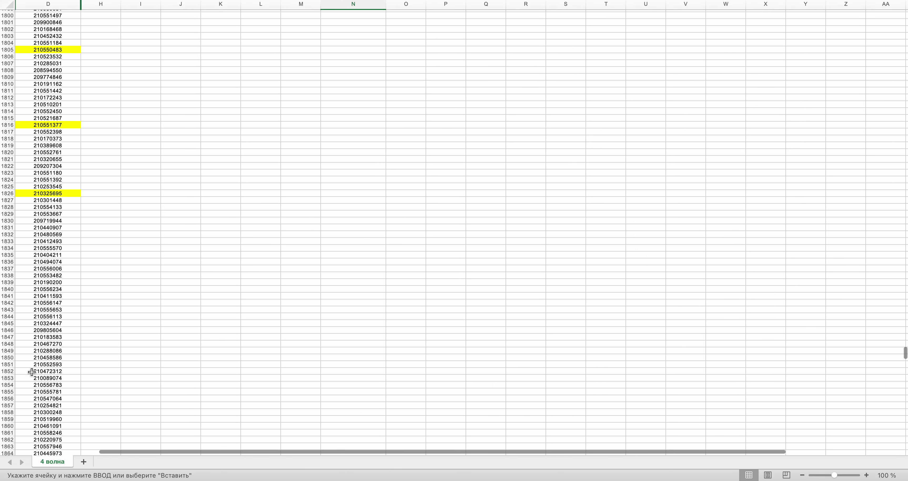
- Paste row 1854's order ID into N89, drawing the next row number
{"action": "left_click", "coordinate": [31, 383]}
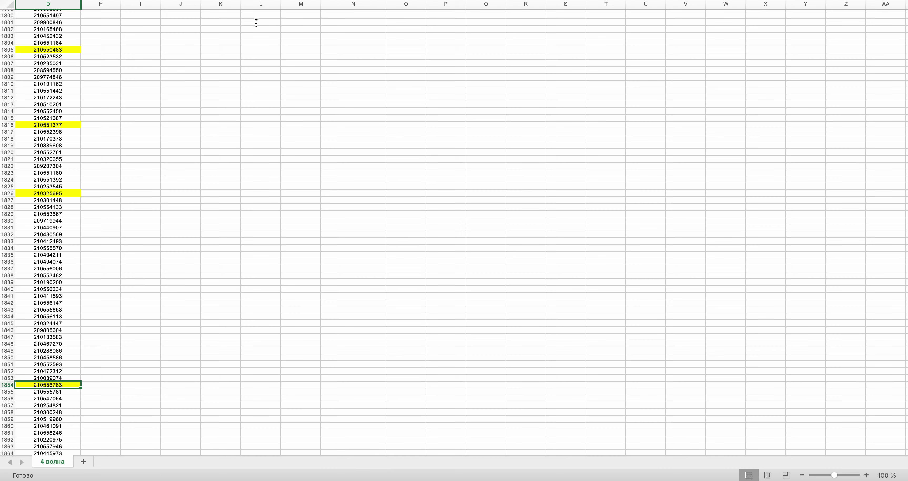
{"action": "left_click_drag", "start_coordinate": [905, 353], "coordinate": [905, 27]}
{"action": "left_click", "coordinate": [330, 208]}
{"action": "key", "text": "super+Tab"}
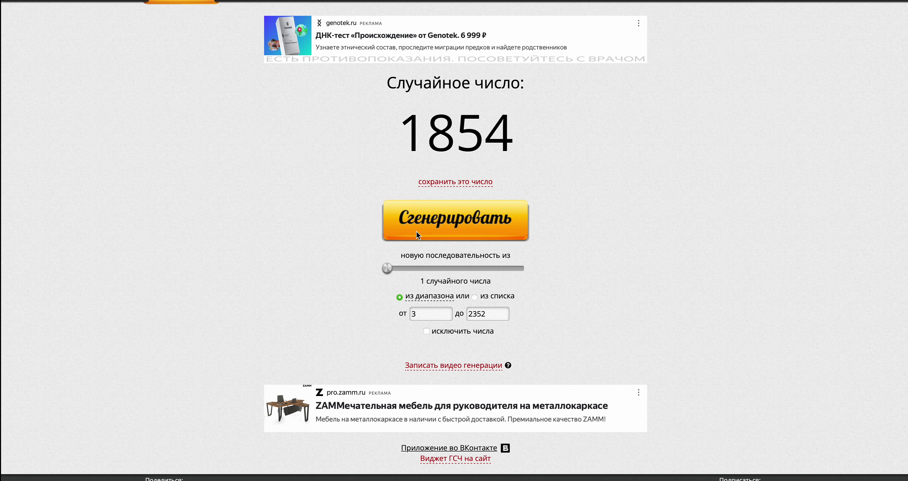
{"action": "left_click", "coordinate": [428, 227]}
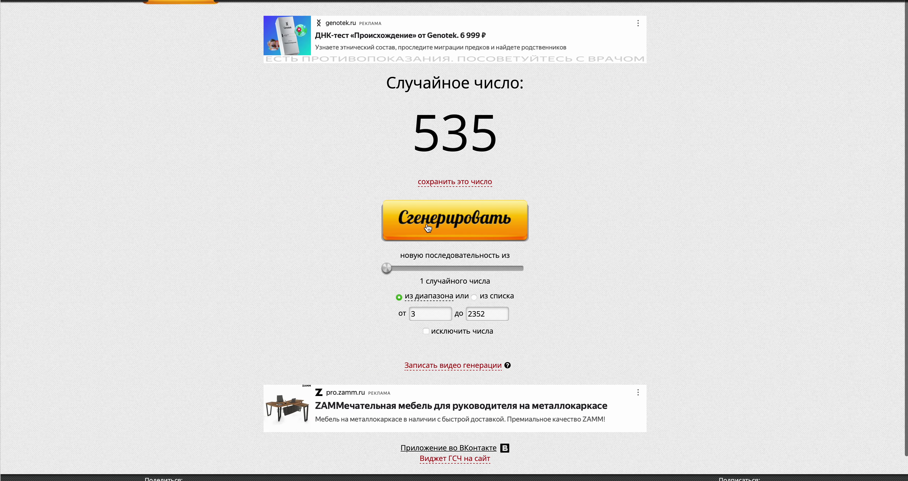
{"action": "key", "text": "super+Tab"}
{"action": "key", "text": "super+v"}
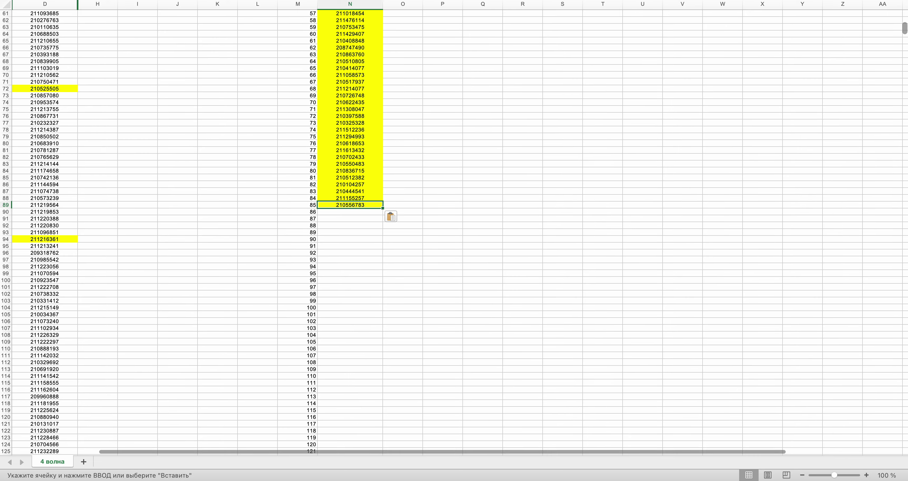
- Copy row 535's order ID into N90 and draw another row number
{"action": "scroll", "coordinate": [454, 229], "scroll_direction": "down", "scroll_amount": 20}
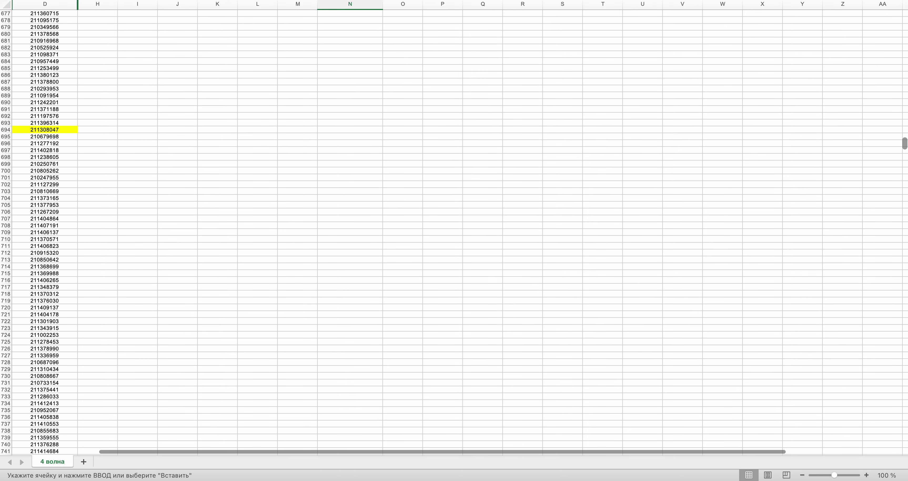
{"action": "scroll", "coordinate": [454, 229], "scroll_direction": "up", "scroll_amount": 13}
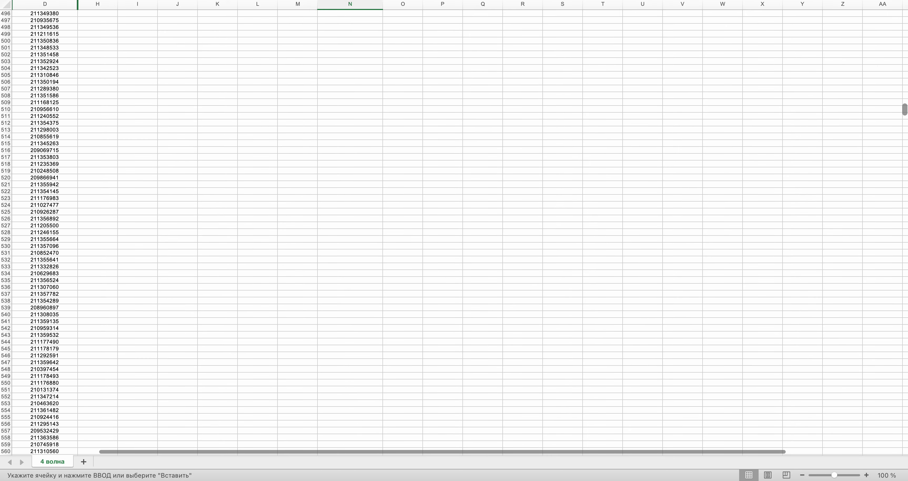
{"action": "left_click", "coordinate": [39, 279]}
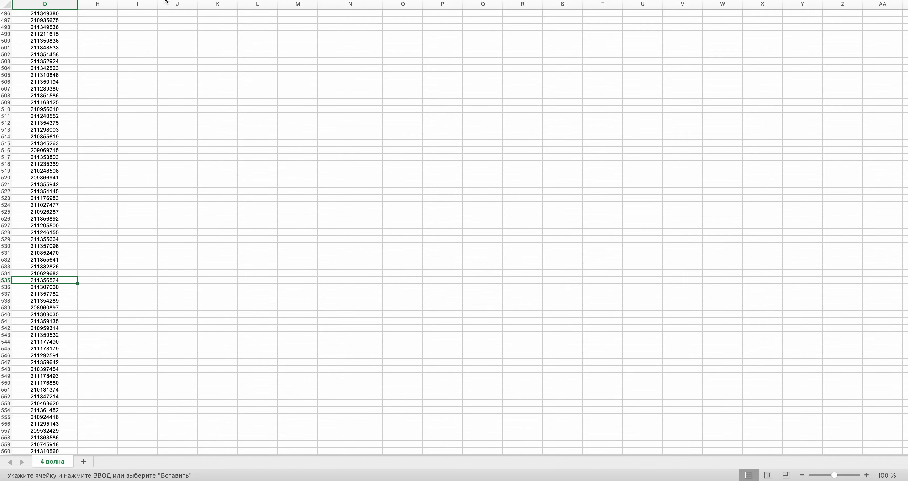
{"action": "key", "text": "ctrl+c"}
{"action": "scroll", "coordinate": [261, 134], "scroll_direction": "up", "scroll_amount": 20}
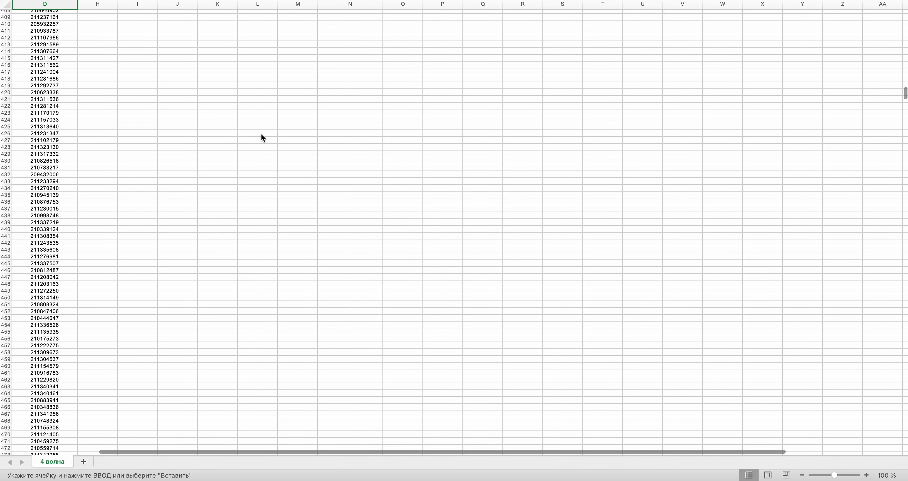
{"action": "scroll", "coordinate": [261, 134], "scroll_direction": "up", "scroll_amount": 10}
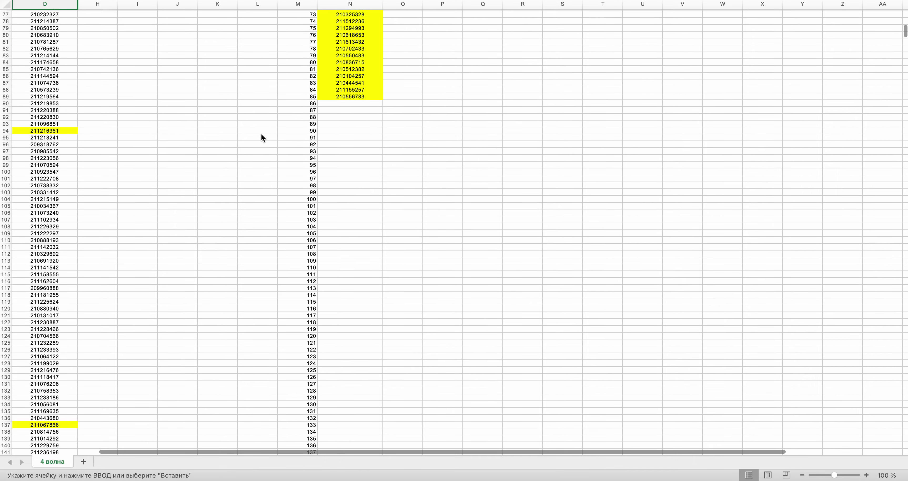
{"action": "left_click", "coordinate": [352, 104]}
{"action": "key", "text": "super+v"}
{"action": "key", "text": "ctrl+Right"}
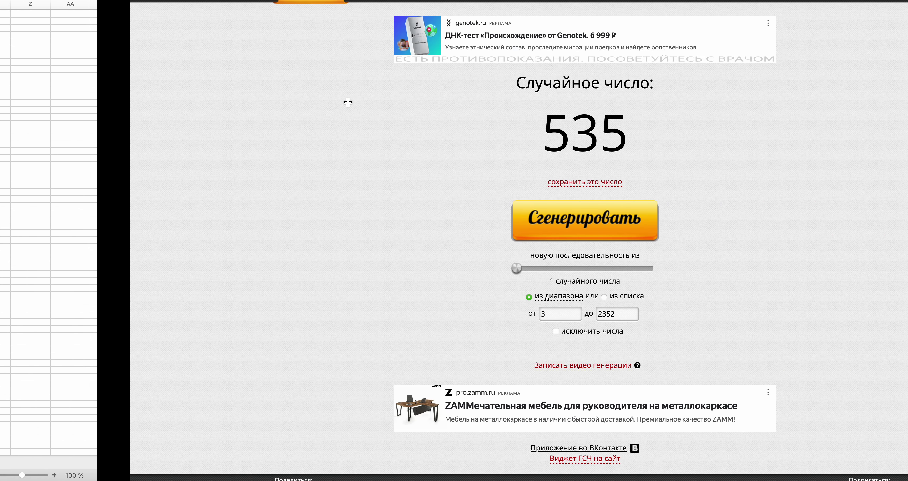
{"action": "left_click", "coordinate": [491, 234]}
{"action": "key", "text": "ctrl+Left"}
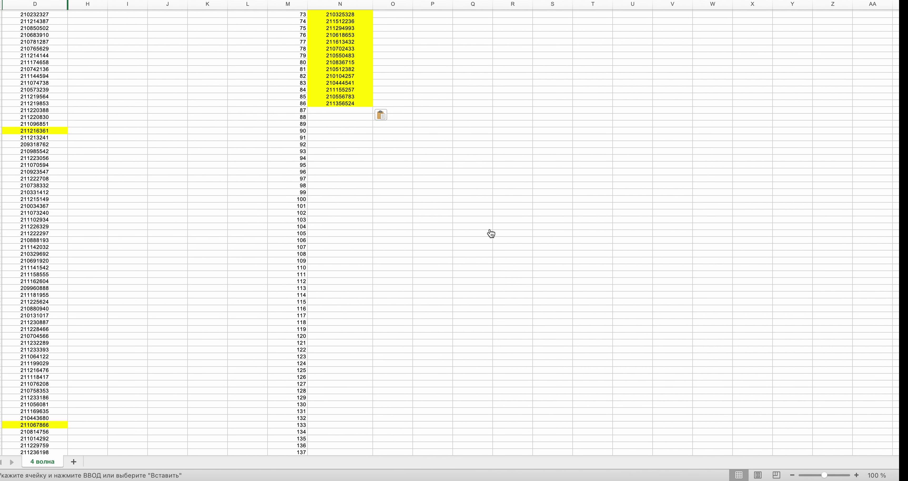
{"action": "left_click_drag", "start_coordinate": [905, 27], "coordinate": [904, 224]}
{"action": "scroll", "coordinate": [414, 186], "scroll_direction": "up", "scroll_amount": 3}
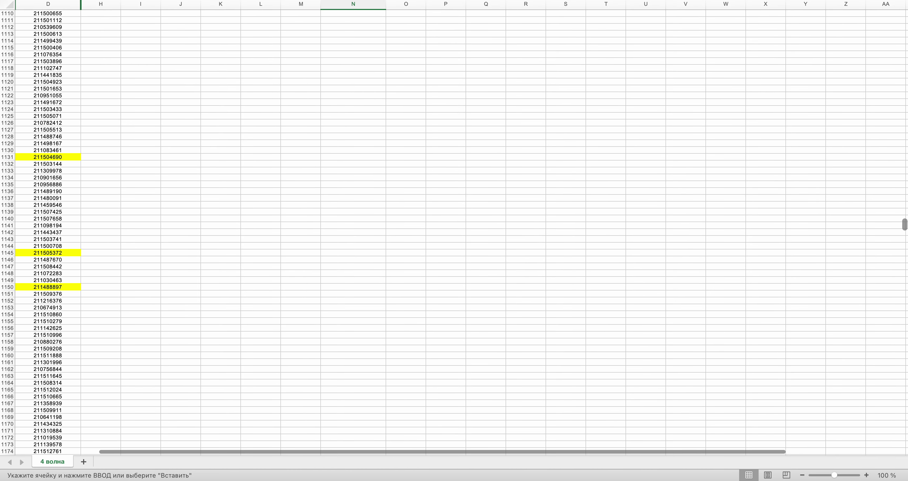
{"action": "left_click", "coordinate": [48, 219]}
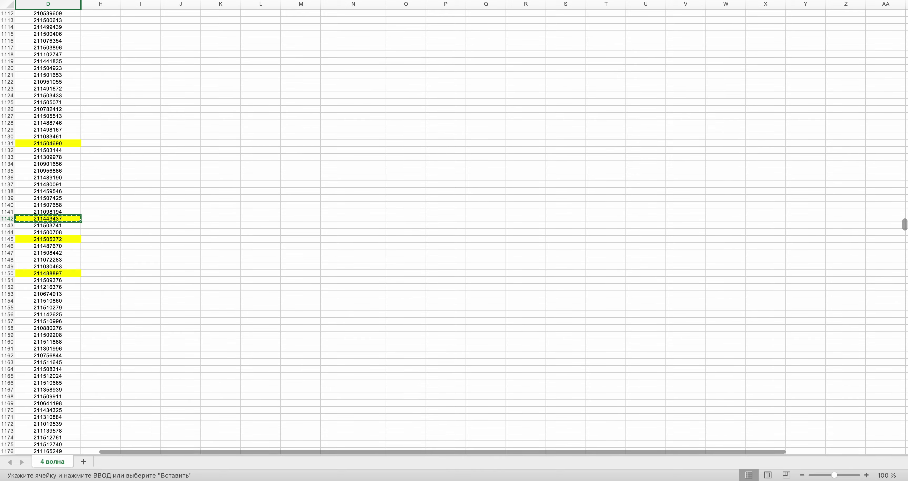
{"action": "left_click_drag", "start_coordinate": [904, 219], "coordinate": [905, 50]}
{"action": "scroll", "coordinate": [441, 257], "scroll_direction": "up", "scroll_amount": 20}
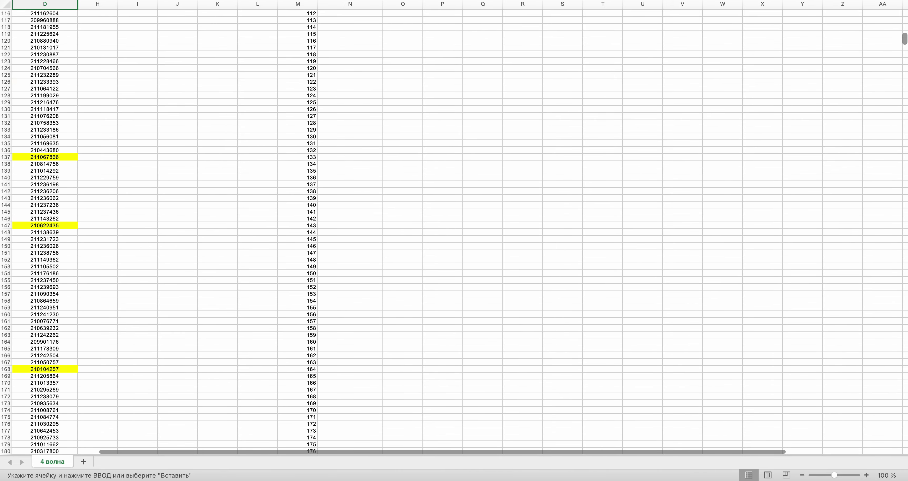
{"action": "left_click", "coordinate": [361, 193]}
{"action": "key", "text": "ctrl+v"}
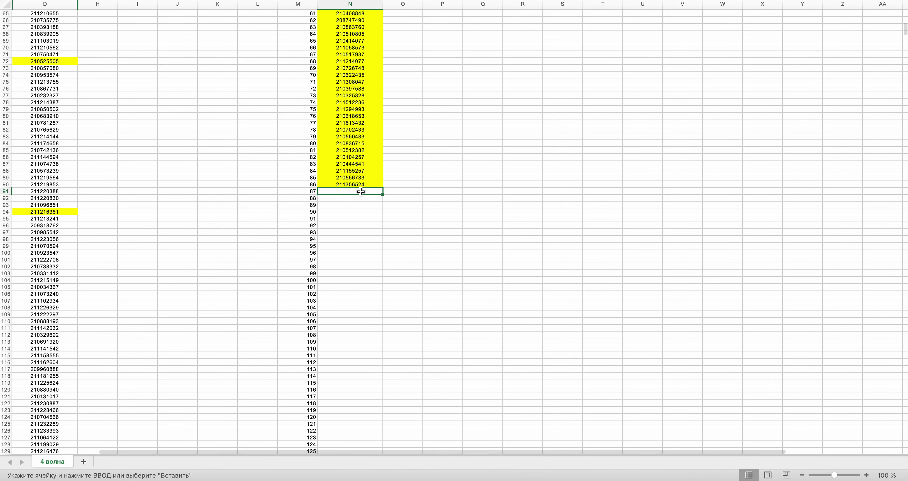
{"action": "key", "text": "ctrl+Right"}
{"action": "left_click", "coordinate": [474, 222]}
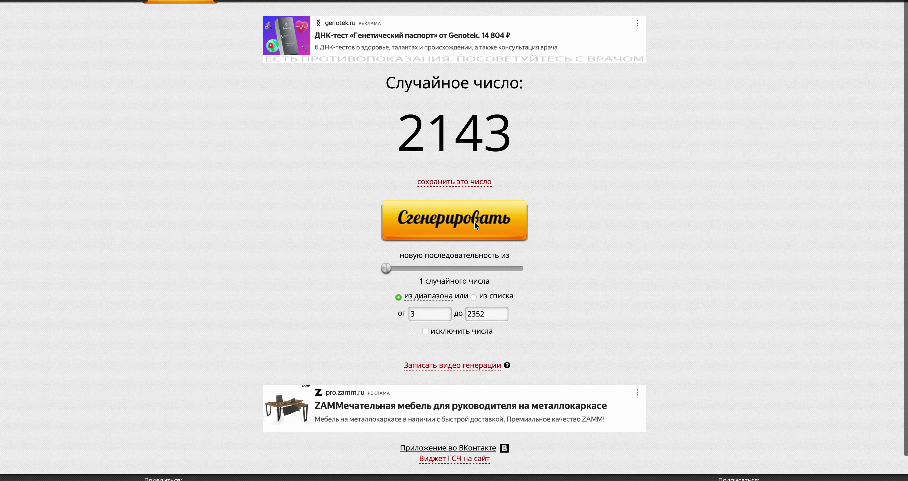
{"action": "key", "text": "ctrl+Left"}
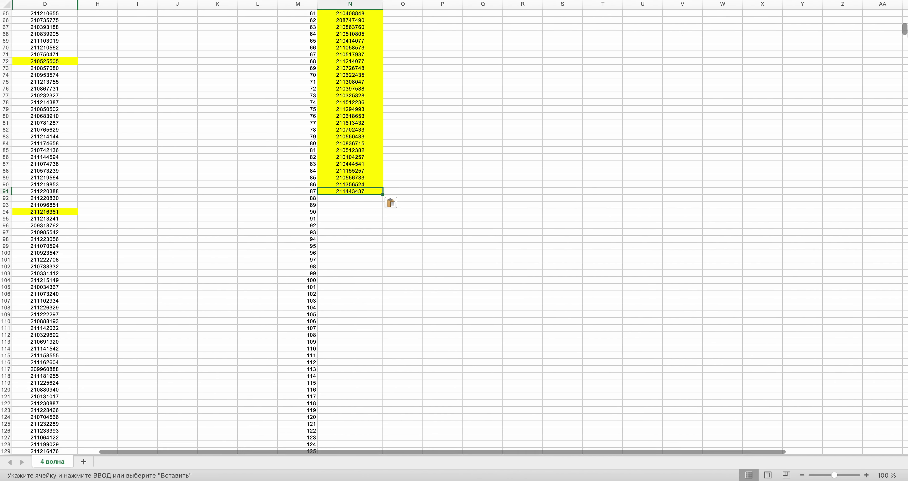
{"action": "scroll", "coordinate": [454, 229], "scroll_direction": "down", "scroll_amount": 20}
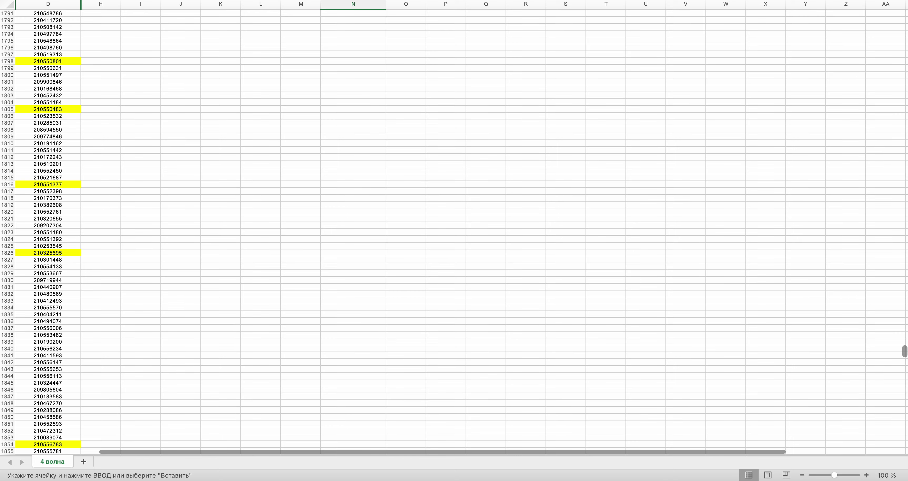
- Select the order ID in row 2143 and compare it with the drawn number on the generator page
{"action": "scroll", "coordinate": [905, 351], "scroll_direction": "down", "scroll_amount": 20}
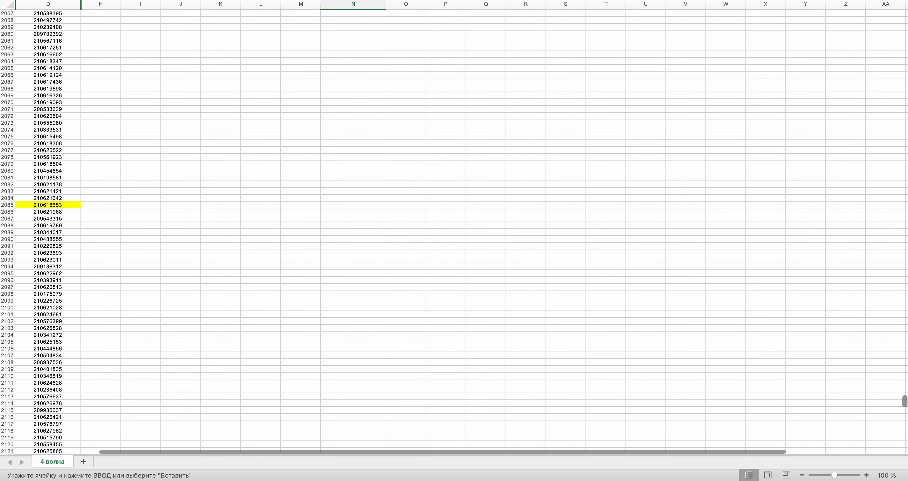
{"action": "scroll", "coordinate": [893, 412], "scroll_direction": "down", "scroll_amount": 5}
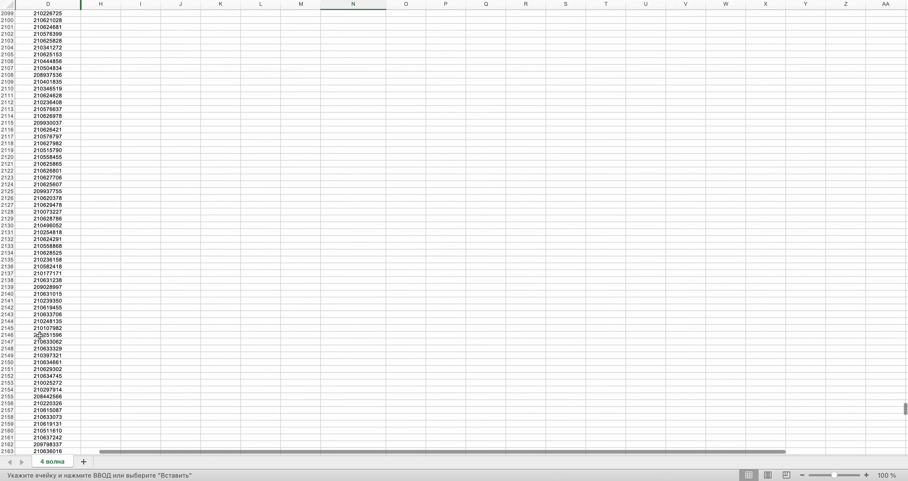
{"action": "left_click", "coordinate": [40, 314]}
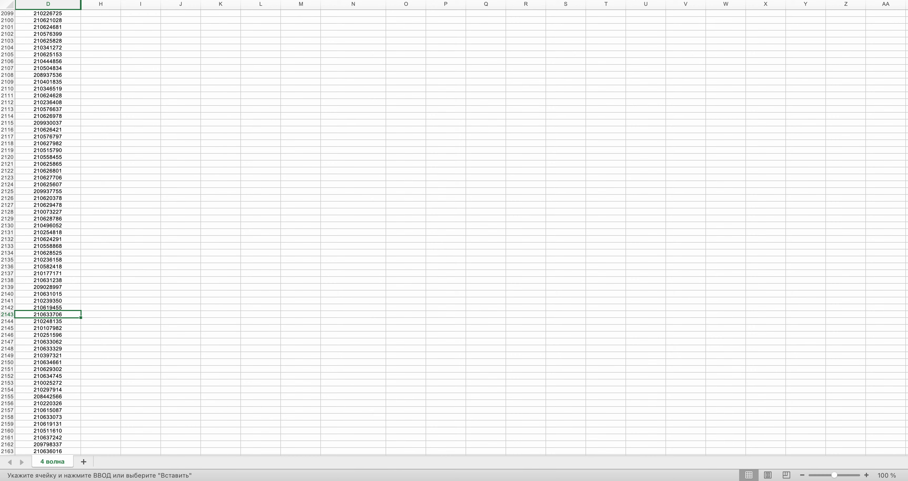
{"action": "key", "text": "ctrl+Right"}
{"action": "key", "text": "ctrl+Left"}
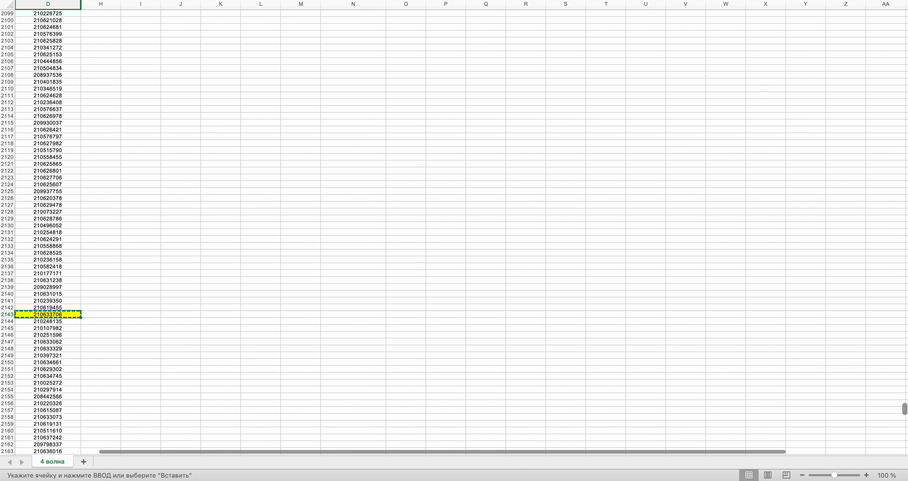
- Draw a new random row number on the generator page
{"action": "left_click_drag", "start_coordinate": [905, 409], "coordinate": [905, 106]}
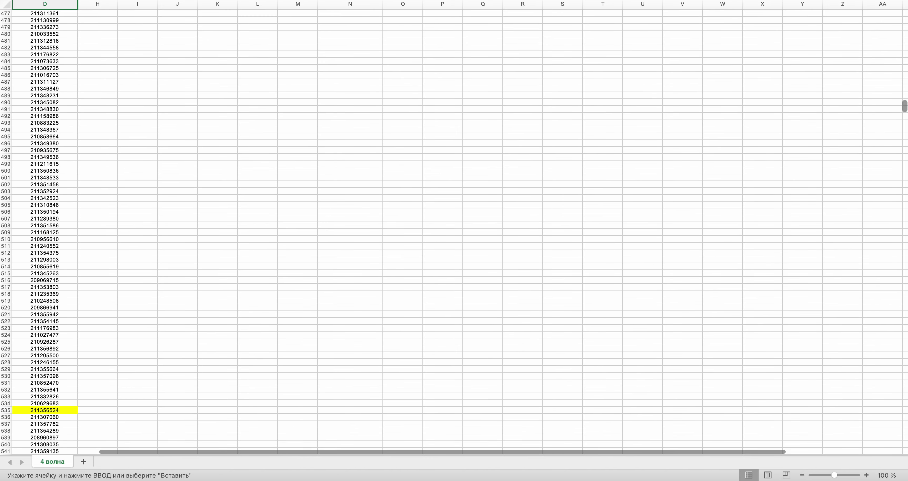
{"action": "left_click_drag", "start_coordinate": [907, 74], "coordinate": [907, 9]}
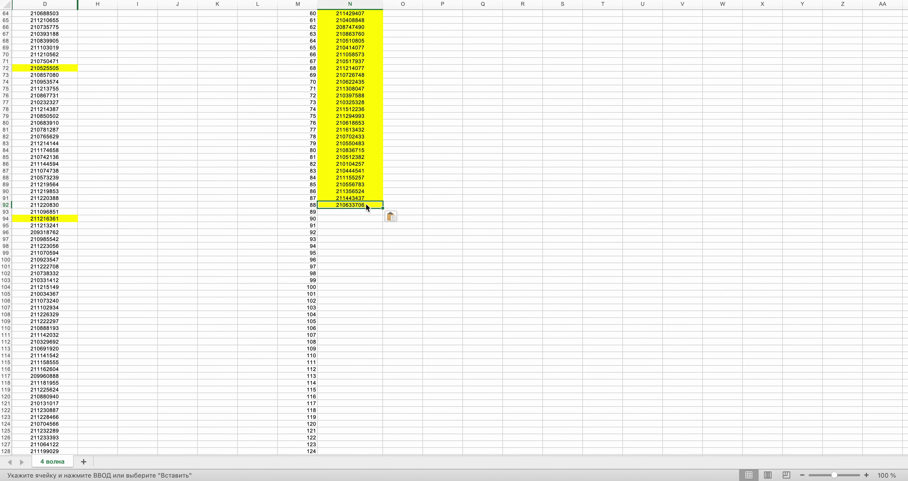
{"action": "key", "text": "ctrl+Right"}
{"action": "left_click", "coordinate": [485, 233]}
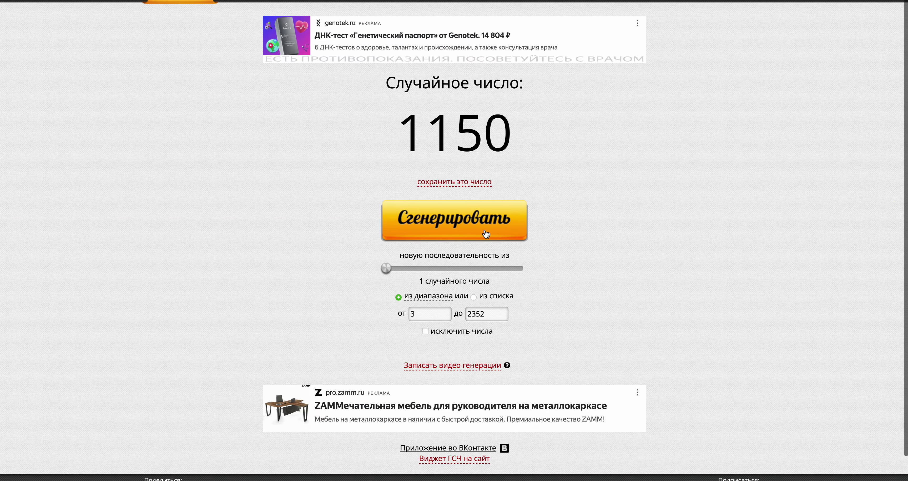
{"action": "key", "text": "ctrl+Left"}
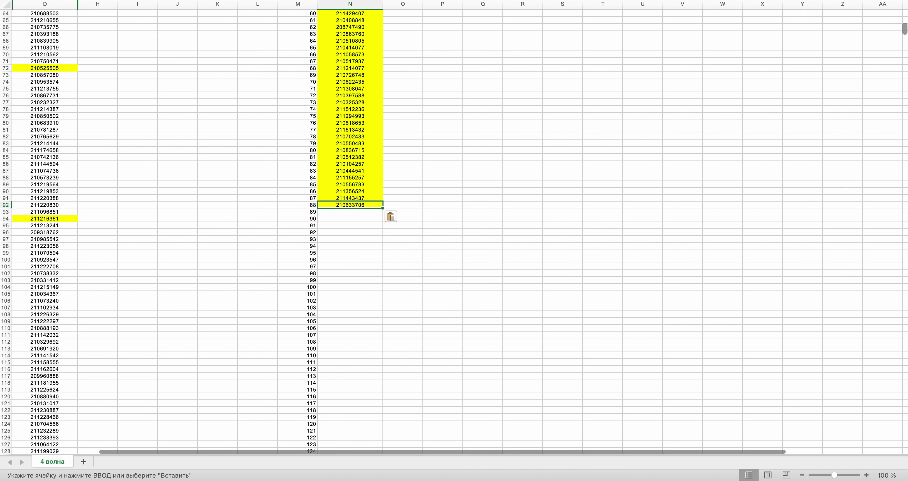
{"action": "left_click_drag", "start_coordinate": [906, 32], "coordinate": [906, 124]}
{"action": "left_click_drag", "start_coordinate": [905, 179], "coordinate": [904, 225]}
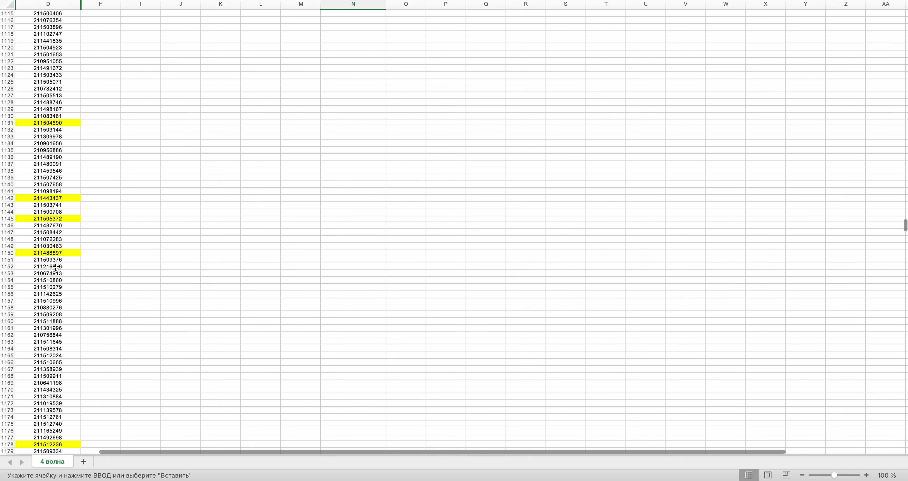
{"action": "key", "text": "ctrl+Right"}
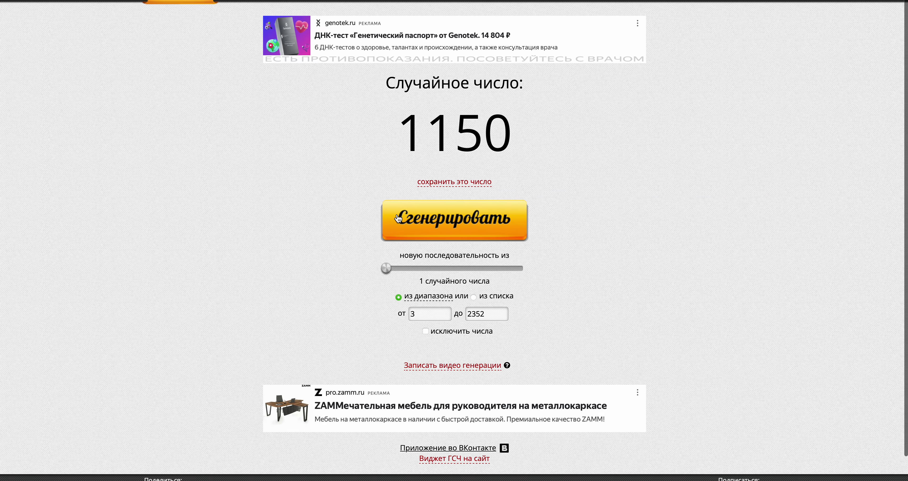
{"action": "key", "text": "ctrl+Left"}
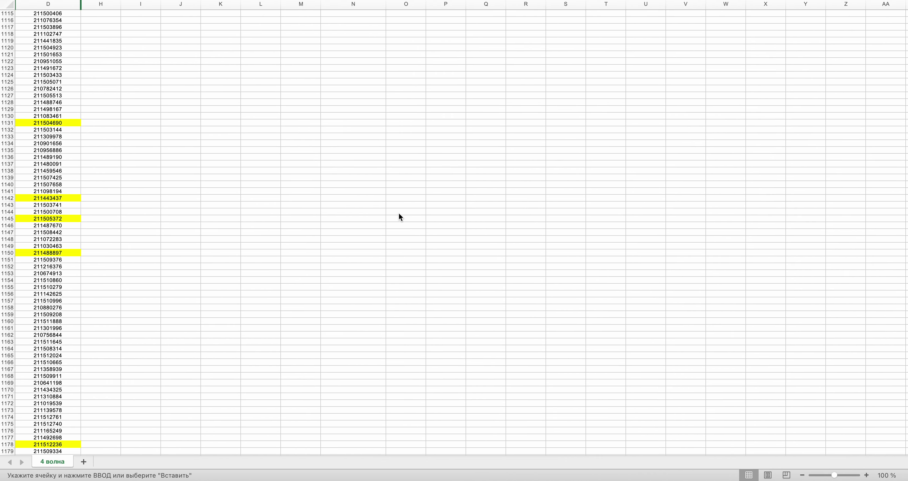
{"action": "scroll", "coordinate": [399, 213], "scroll_direction": "up", "scroll_amount": 20}
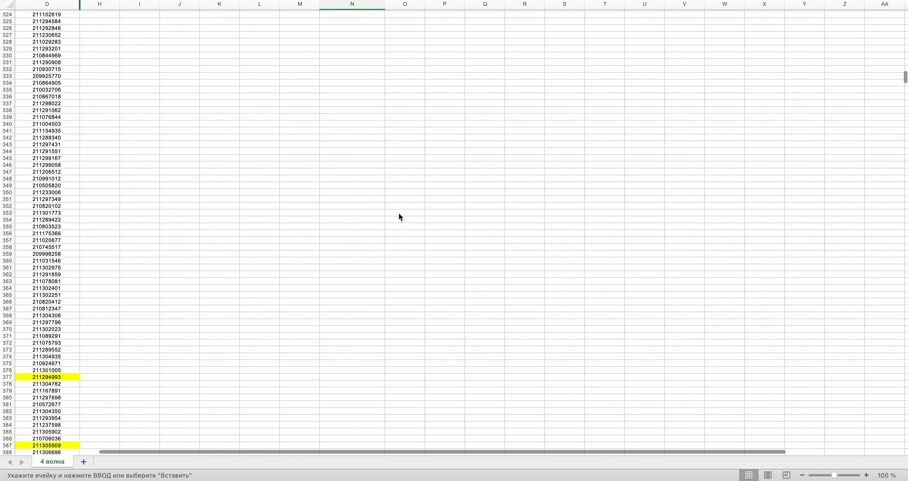
{"action": "scroll", "coordinate": [400, 217], "scroll_direction": "up", "scroll_amount": 8}
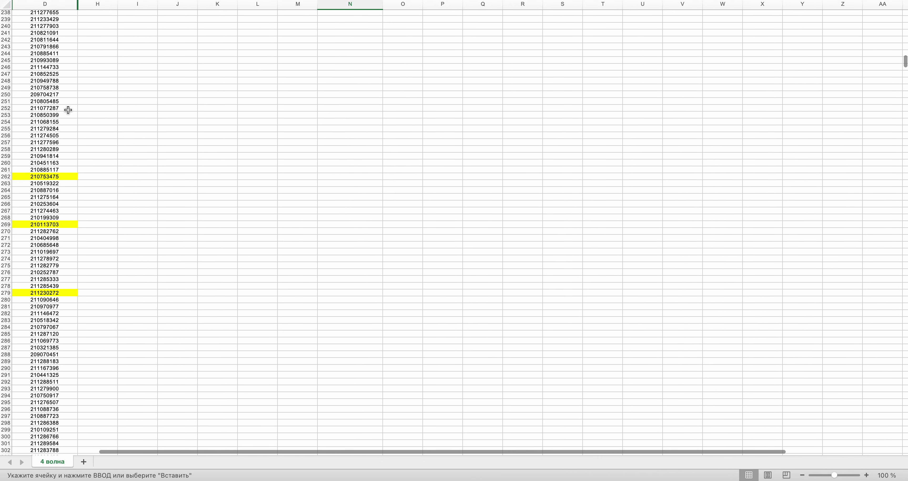
{"action": "scroll", "coordinate": [68, 110], "scroll_direction": "up", "scroll_amount": 3}
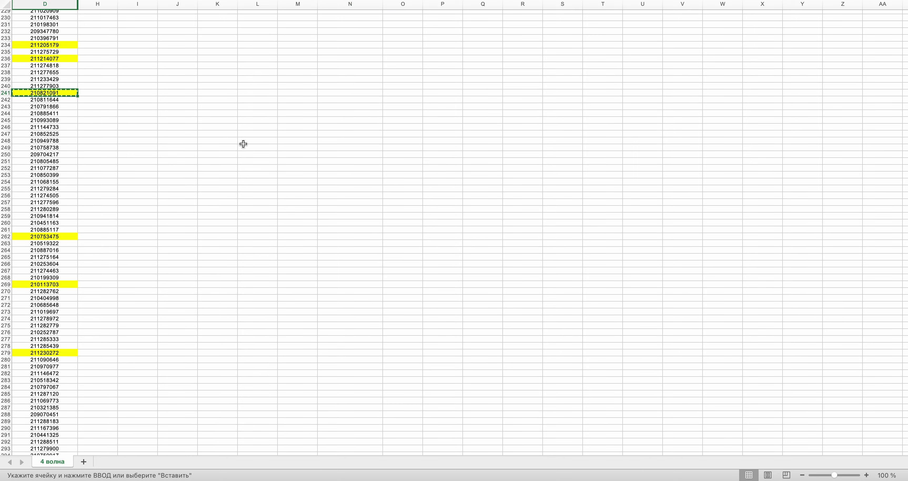
{"action": "scroll", "coordinate": [243, 144], "scroll_direction": "up", "scroll_amount": 20}
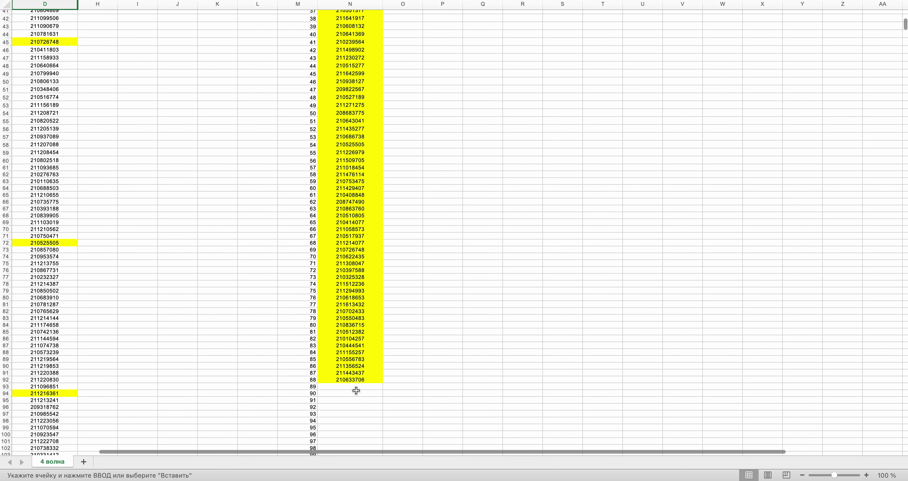
{"action": "left_click", "coordinate": [356, 387]}
{"action": "key", "text": "super+v"}
{"action": "key", "text": "ctrl+Right"}
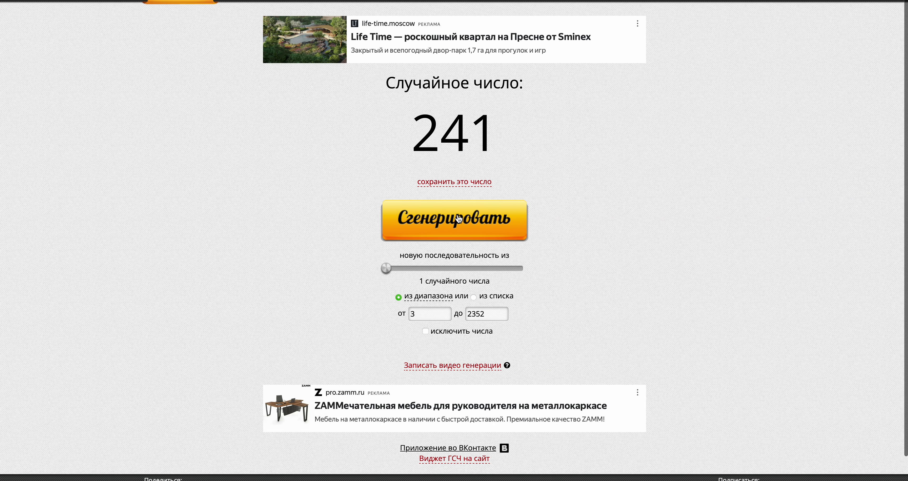
{"action": "key", "text": "ctrl+Left"}
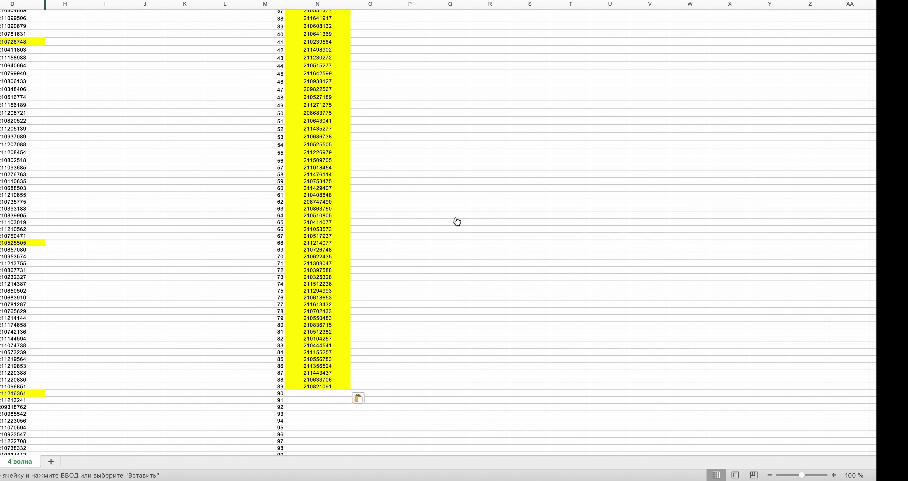
{"action": "left_click_drag", "start_coordinate": [905, 32], "coordinate": [899, 366]}
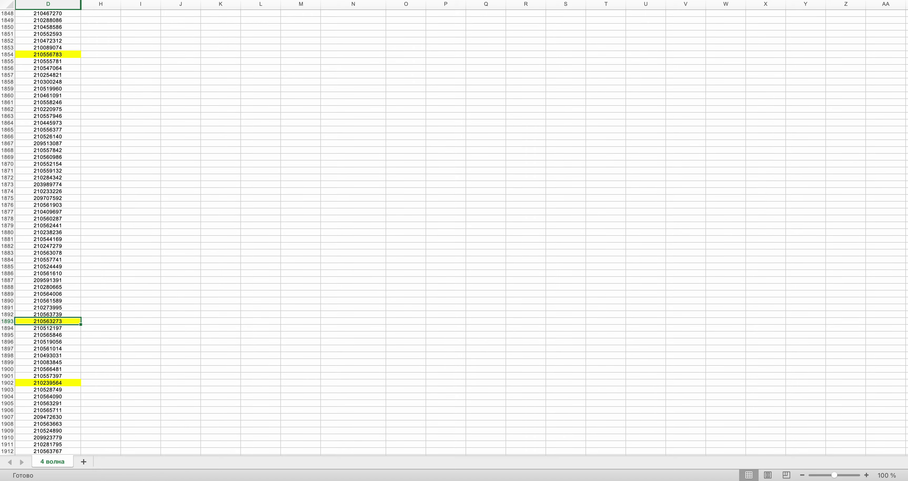
{"action": "left_click_drag", "start_coordinate": [905, 362], "coordinate": [905, 30]}
{"action": "left_click", "coordinate": [343, 212]}
{"action": "key", "text": "super+v"}
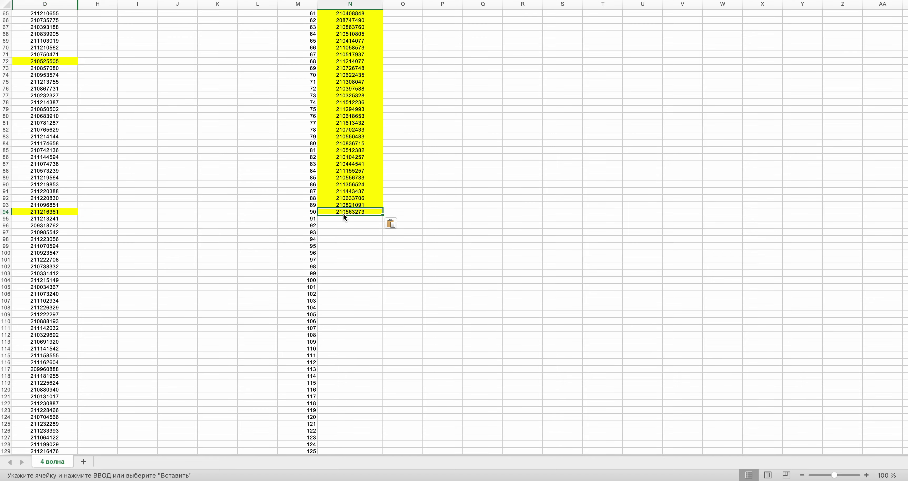
{"action": "key", "text": "super+Tab"}
{"action": "key", "text": "super+Tab"}
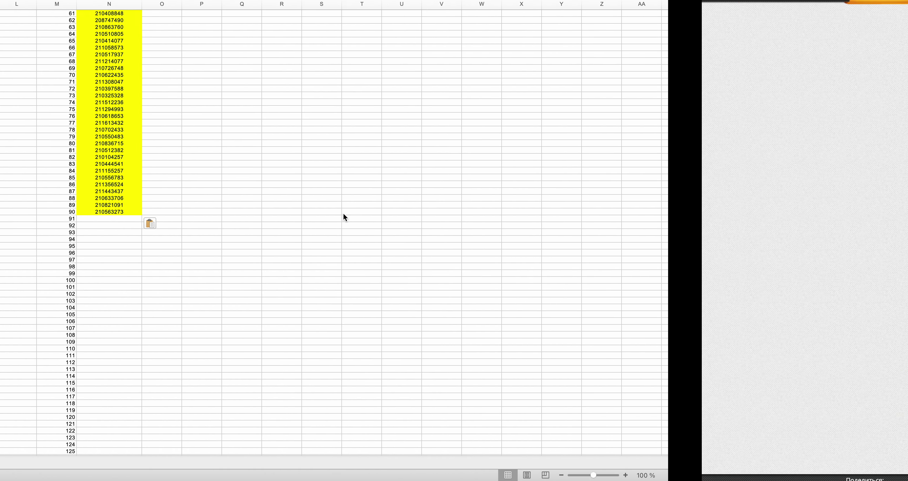
{"action": "scroll", "coordinate": [344, 214], "scroll_direction": "down", "scroll_amount": 20}
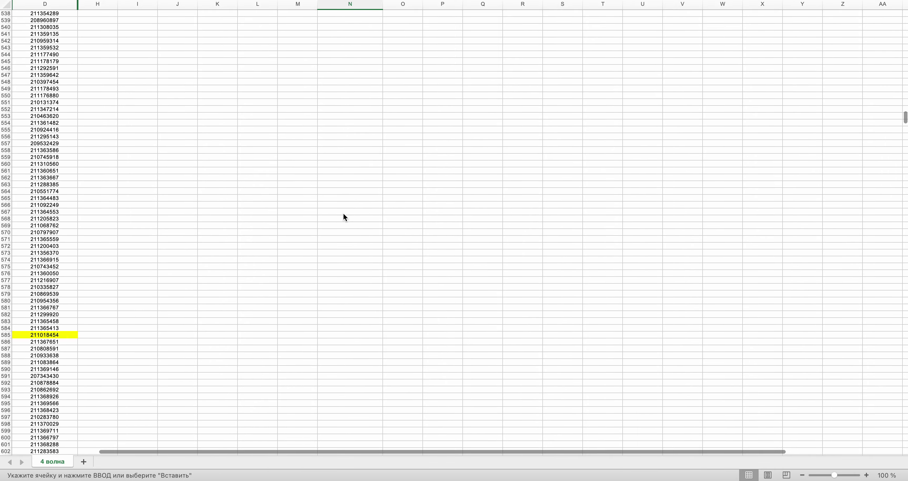
{"action": "scroll", "coordinate": [344, 217], "scroll_direction": "down", "scroll_amount": 10}
{"action": "scroll", "coordinate": [345, 217], "scroll_direction": "up", "scroll_amount": 10}
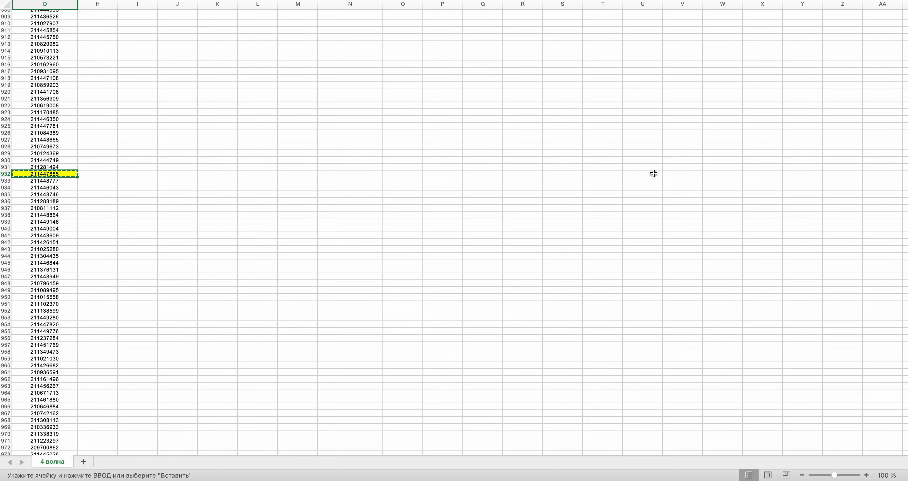
{"action": "scroll", "coordinate": [454, 233], "scroll_direction": "up", "scroll_amount": 20}
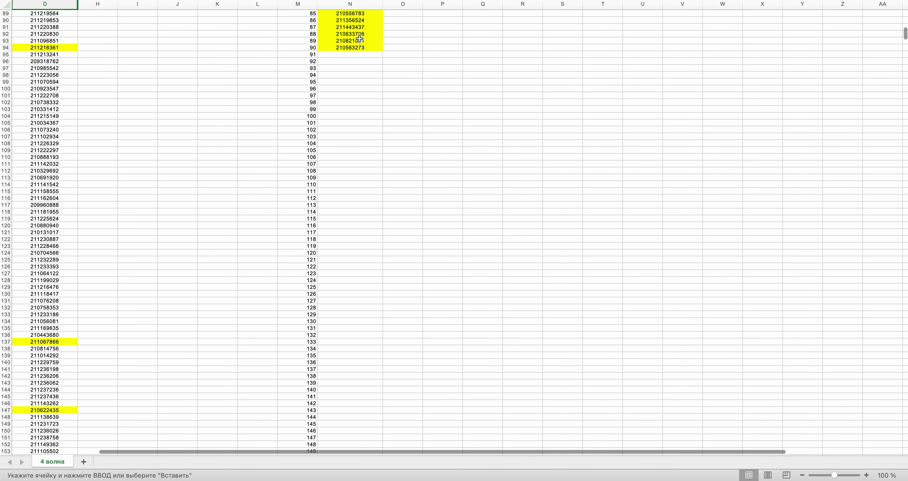
{"action": "left_click", "coordinate": [344, 55]}
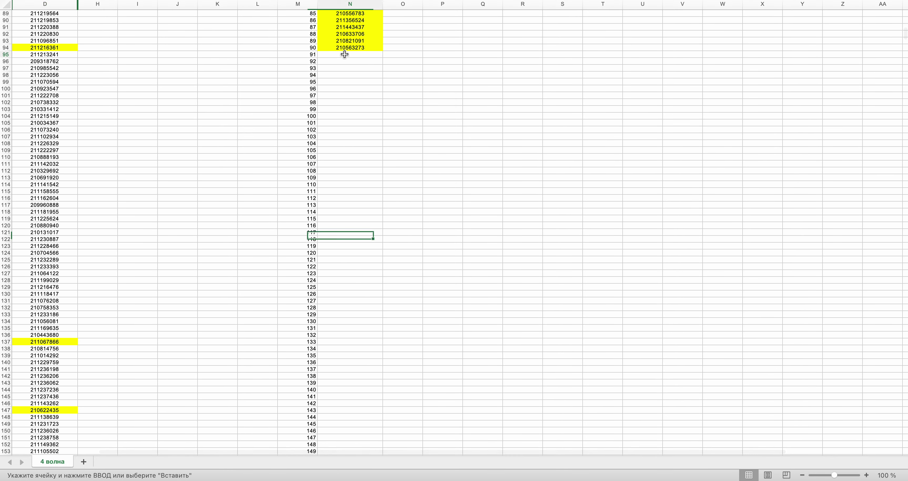
{"action": "key", "text": "ctrl+Right"}
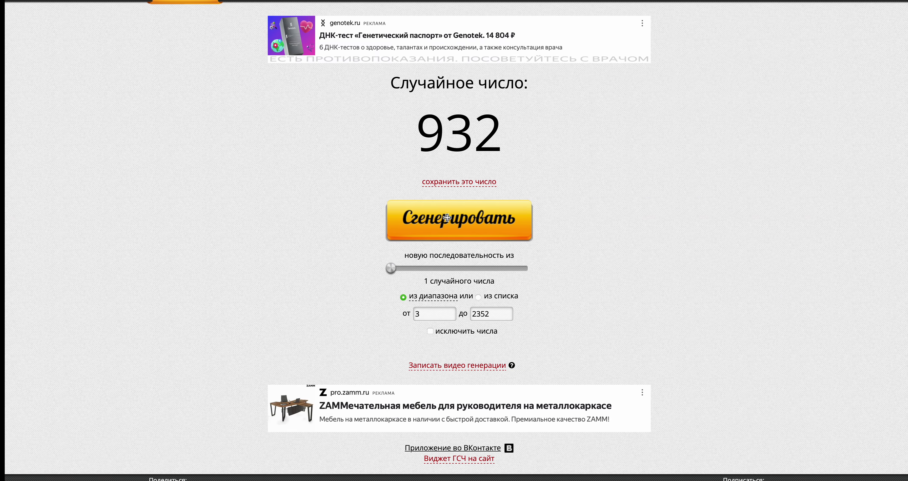
{"action": "key", "text": "ctrl+Left"}
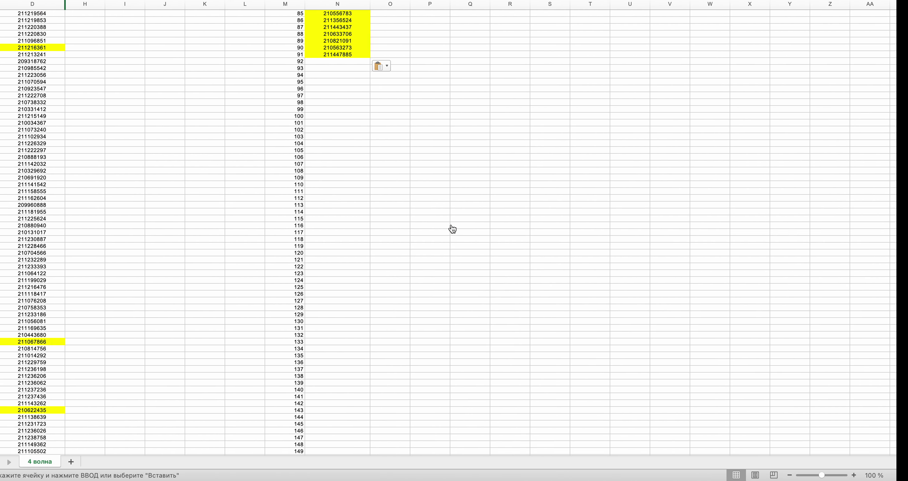
{"action": "left_click_drag", "start_coordinate": [905, 38], "coordinate": [905, 294]}
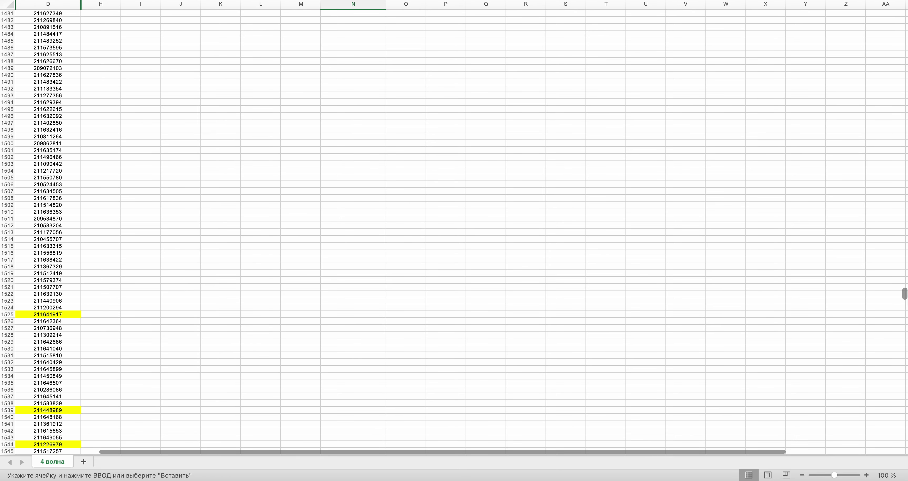
{"action": "left_click", "coordinate": [42, 258]}
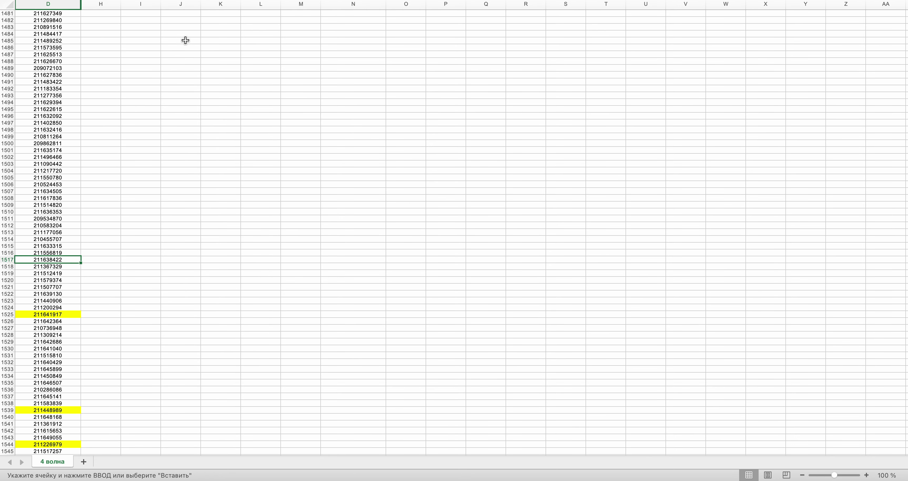
{"action": "key", "text": "super+c"}
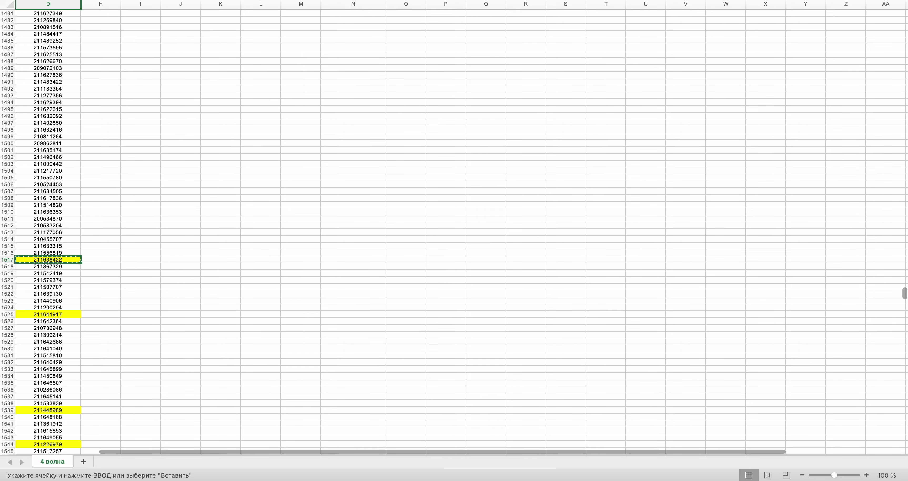
{"action": "left_click_drag", "start_coordinate": [905, 294], "coordinate": [903, 33]}
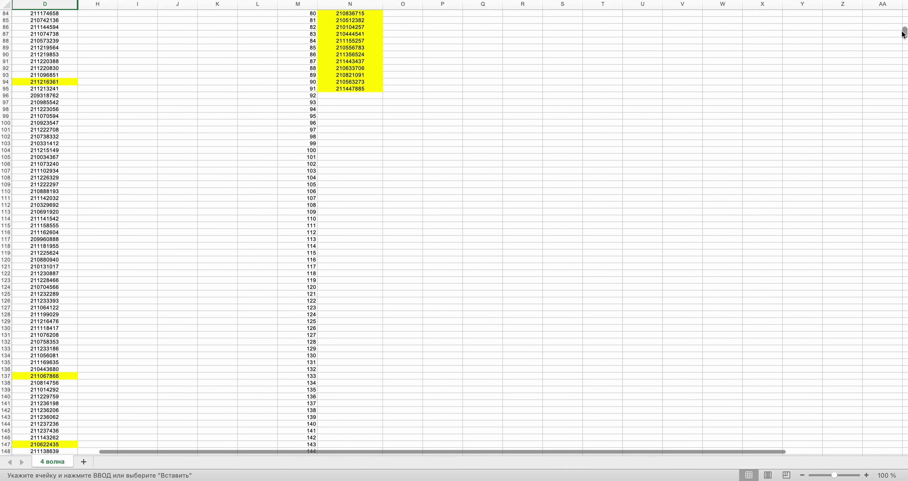
{"action": "key", "text": "super+v"}
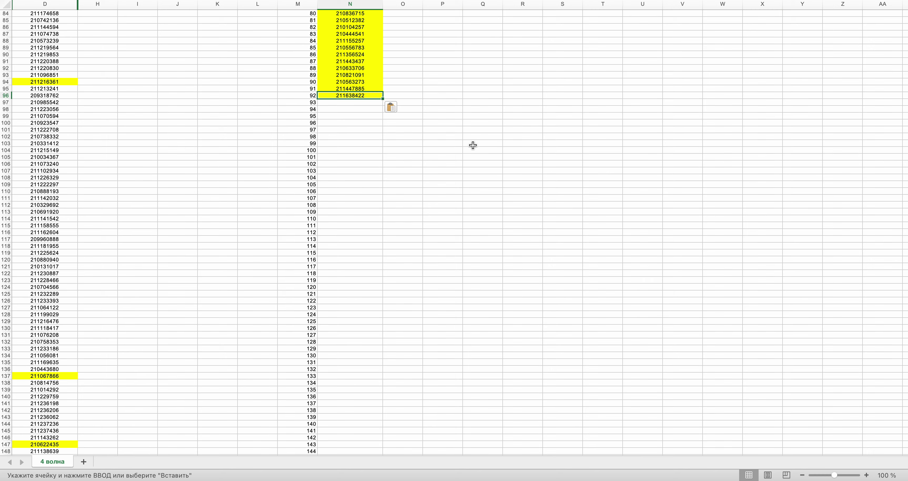
{"action": "key", "text": "ctrl+Right"}
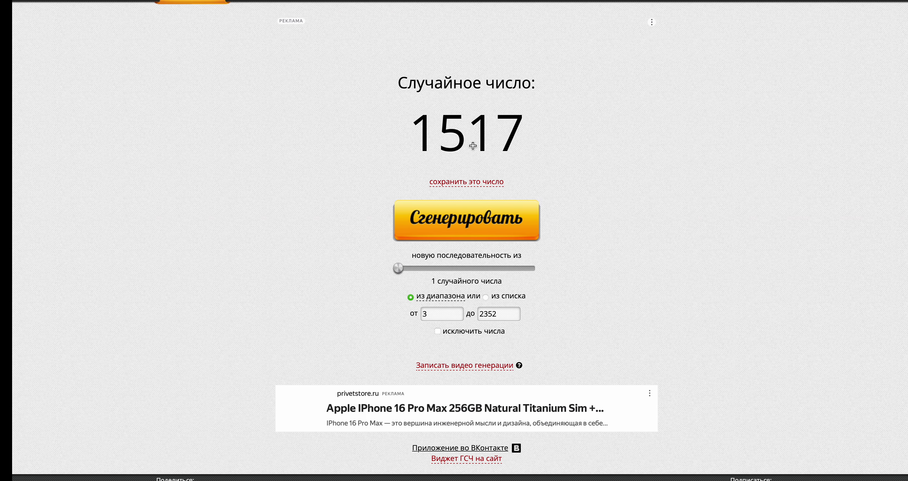
{"action": "left_click", "coordinate": [473, 233]}
{"action": "key", "text": "ctrl+Left"}
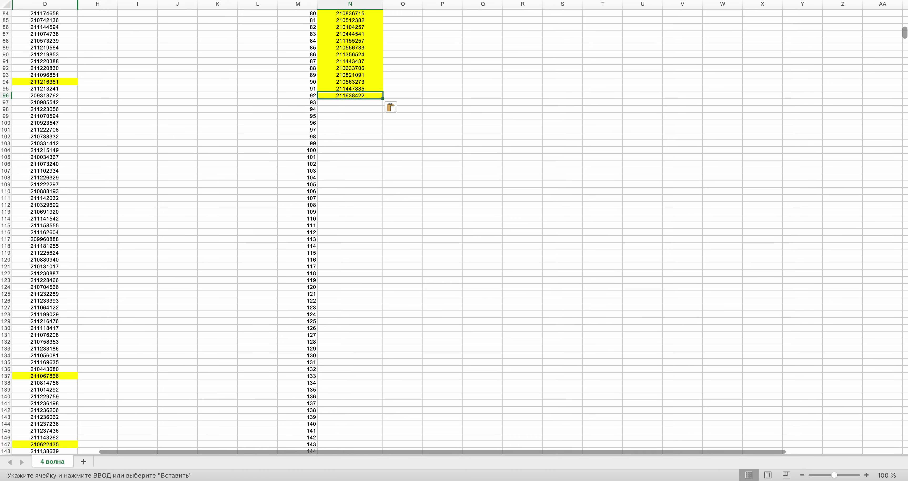
{"action": "left_click_drag", "start_coordinate": [905, 36], "coordinate": [905, 141]}
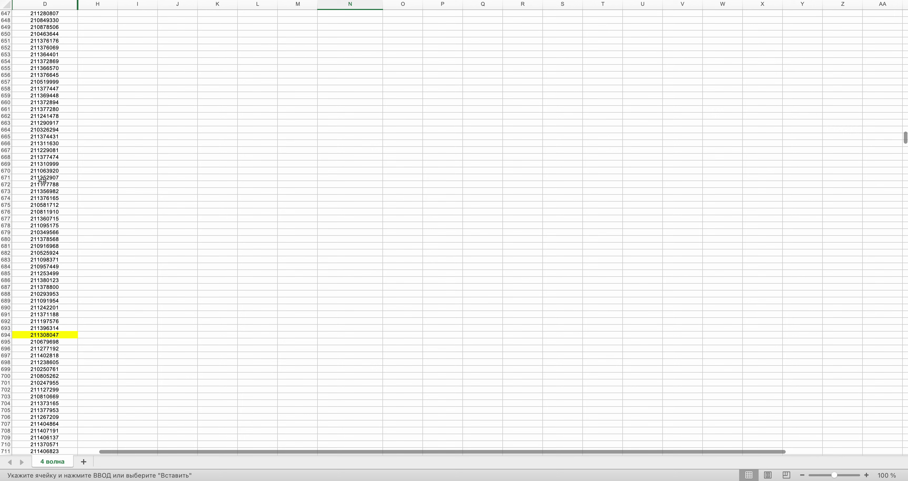
{"action": "left_click", "coordinate": [43, 171]}
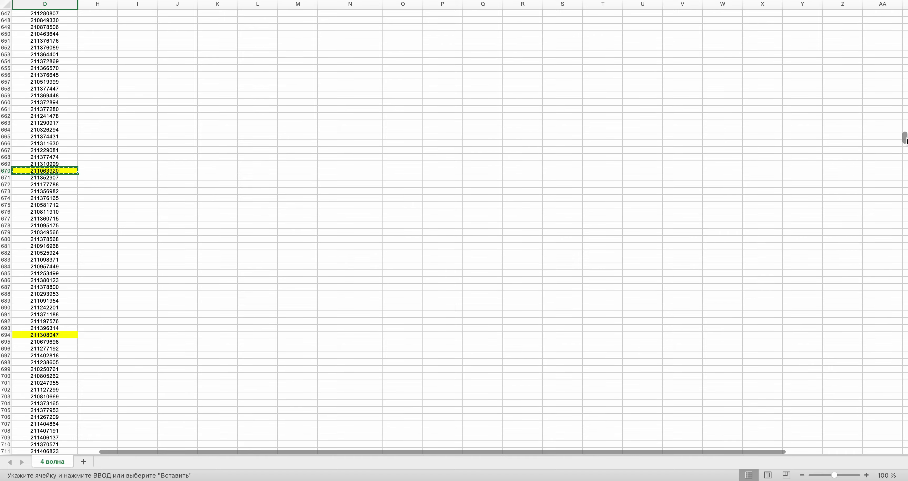
{"action": "left_click_drag", "start_coordinate": [906, 139], "coordinate": [905, 29]}
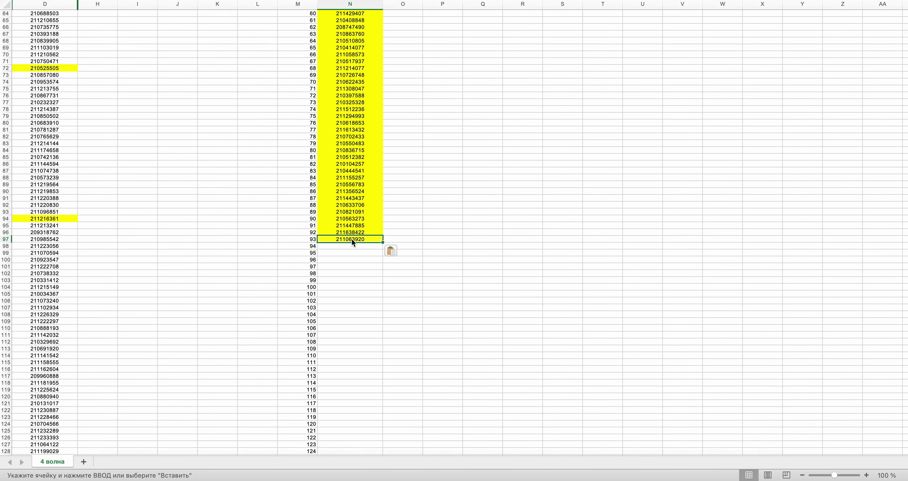
{"action": "key", "text": "ctrl+Right"}
{"action": "left_click", "coordinate": [478, 225]}
{"action": "key", "text": "ctrl+Left"}
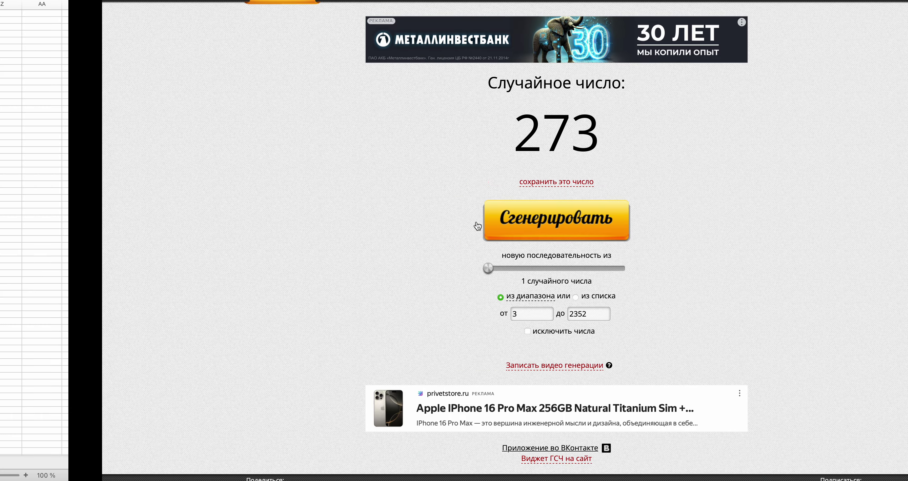
{"action": "scroll", "coordinate": [476, 221], "scroll_direction": "down", "scroll_amount": 10}
{"action": "scroll", "coordinate": [476, 221], "scroll_direction": "down", "scroll_amount": 5}
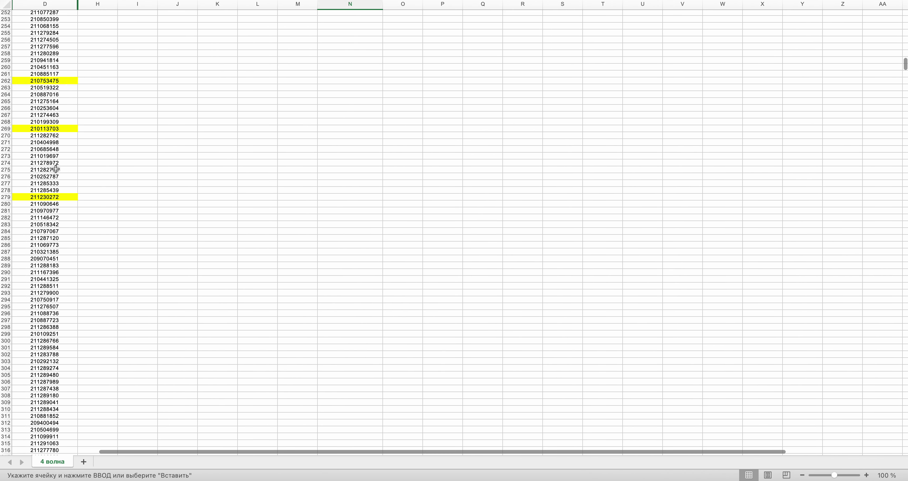
{"action": "left_click", "coordinate": [48, 155]}
{"action": "key", "text": "super+c"}
{"action": "scroll", "coordinate": [293, 154], "scroll_direction": "up", "scroll_amount": 20}
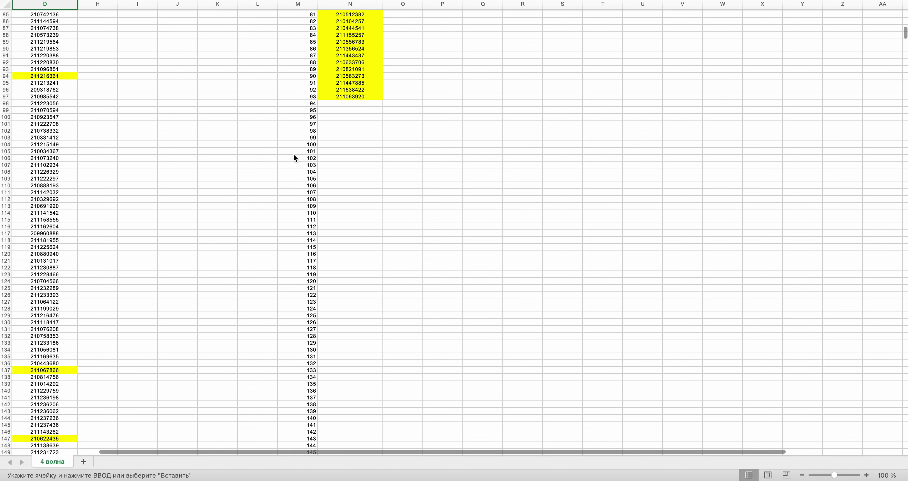
{"action": "left_click", "coordinate": [324, 124]}
{"action": "key", "text": "super+v"}
- Draw the next random row number in the generator
{"action": "key", "text": "super+Tab"}
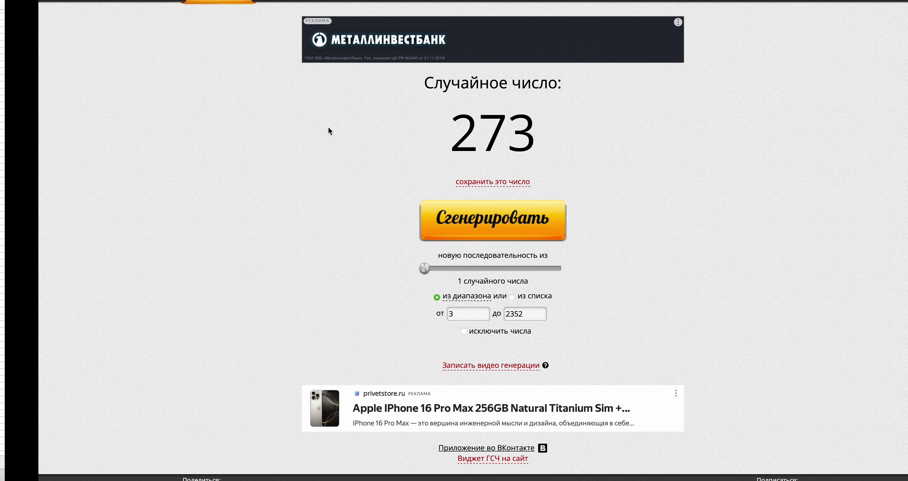
{"action": "left_click", "coordinate": [447, 215]}
{"action": "key", "text": "super+Tab"}
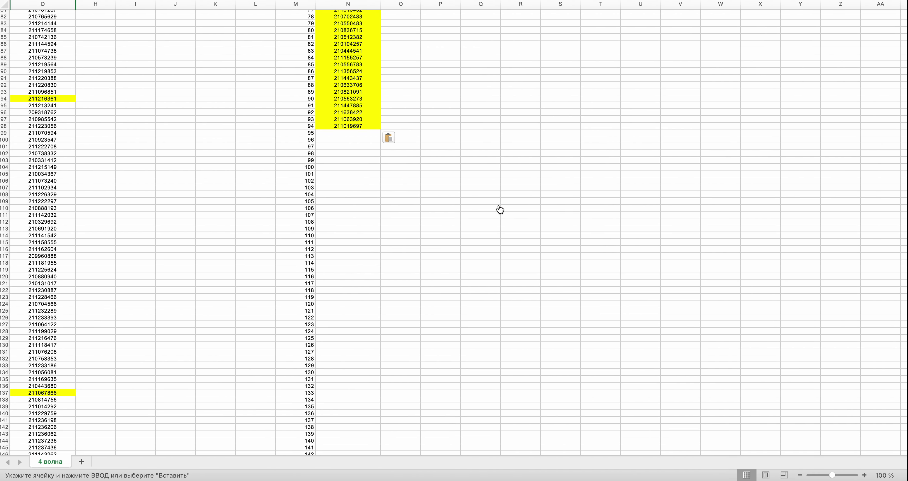
{"action": "left_click_drag", "start_coordinate": [905, 30], "coordinate": [905, 188]}
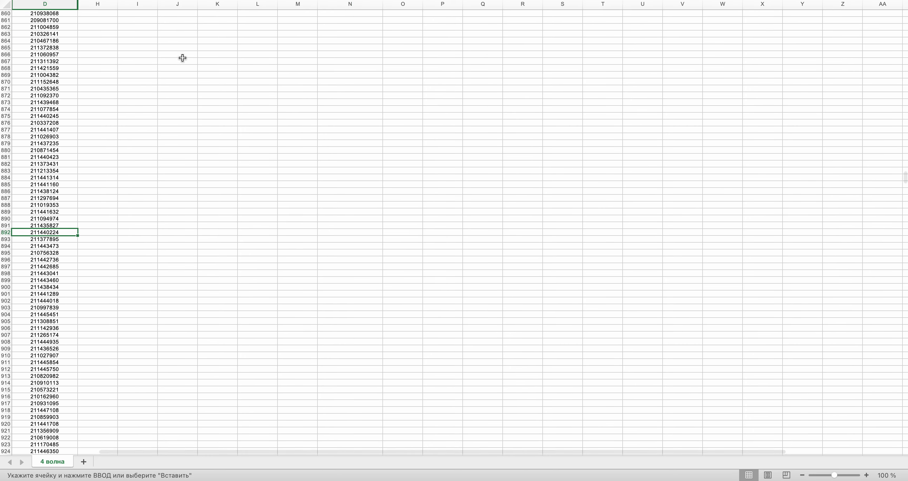
{"action": "key", "text": "super+c"}
{"action": "scroll", "coordinate": [257, 135], "scroll_direction": "up", "scroll_amount": 20}
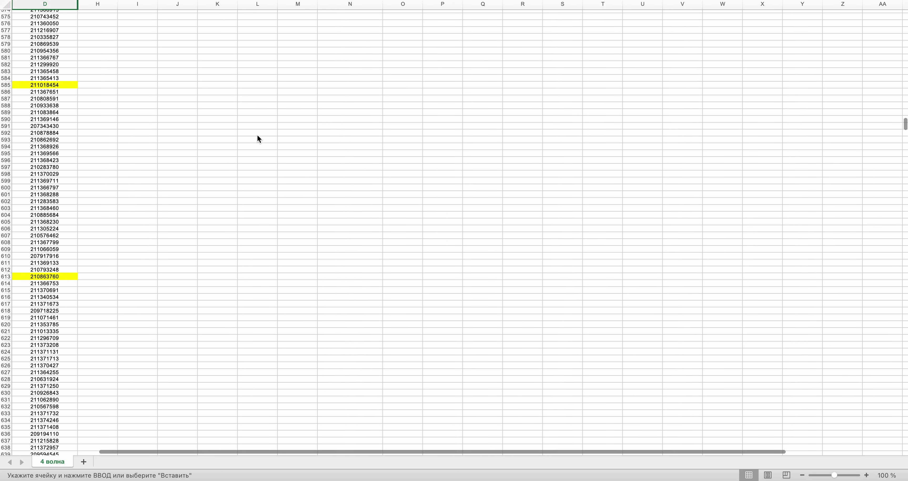
{"action": "scroll", "coordinate": [257, 138], "scroll_direction": "up", "scroll_amount": 10}
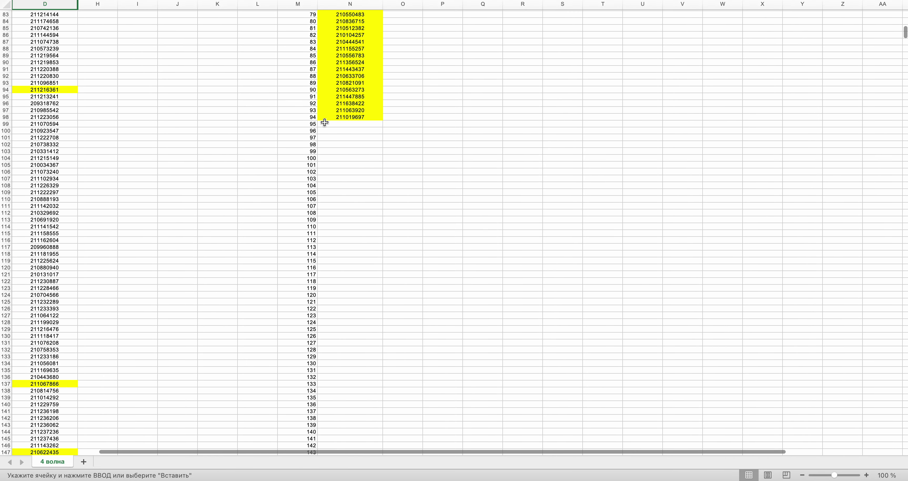
{"action": "left_click", "coordinate": [325, 122]}
{"action": "key", "text": "super+v"}
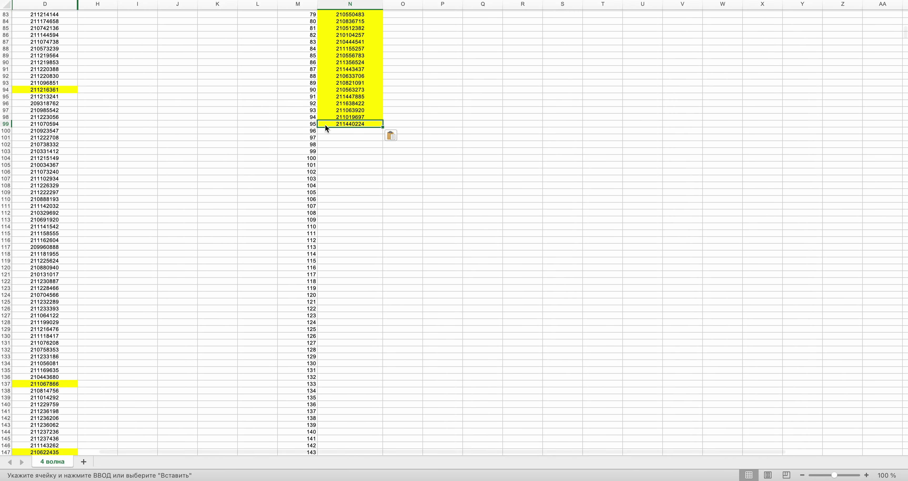
- Draw a new random row number, 2273, and double-check it on the generator page
{"action": "key", "text": "ctrl+Right"}
{"action": "left_click", "coordinate": [435, 217]}
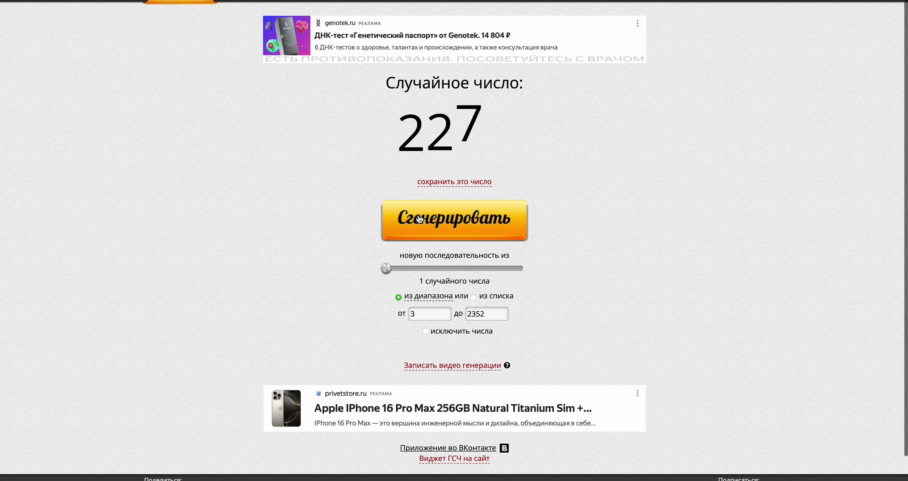
{"action": "key", "text": "ctrl+Left"}
{"action": "key", "text": "ctrl+Right"}
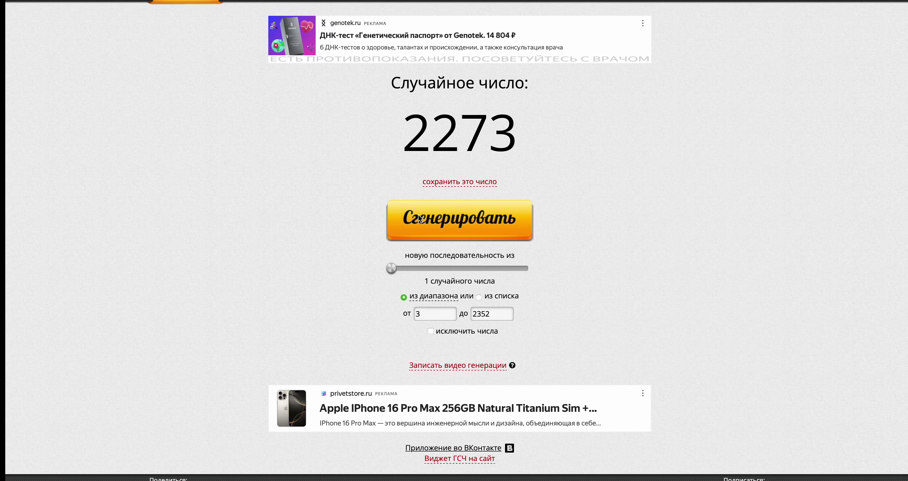
{"action": "key", "text": "ctrl+Left"}
{"action": "scroll", "coordinate": [906, 74], "scroll_direction": "down", "scroll_amount": 20}
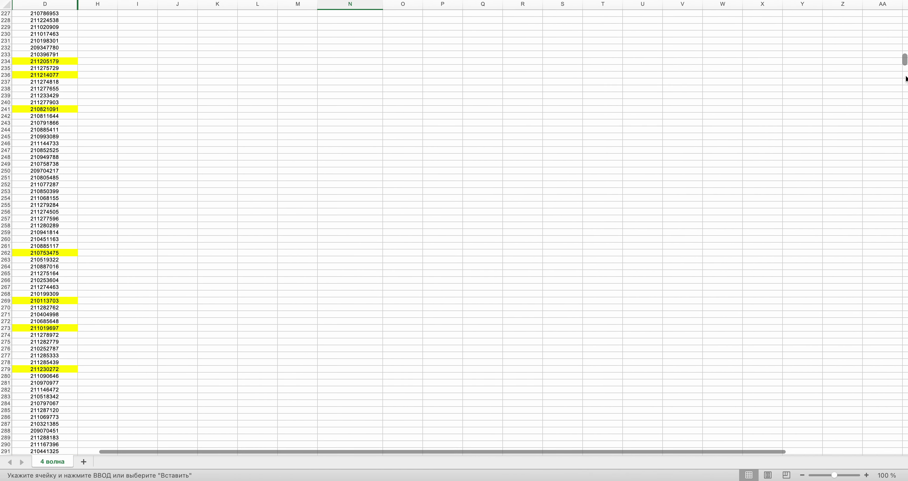
{"action": "scroll", "coordinate": [904, 225], "scroll_direction": "down", "scroll_amount": 20}
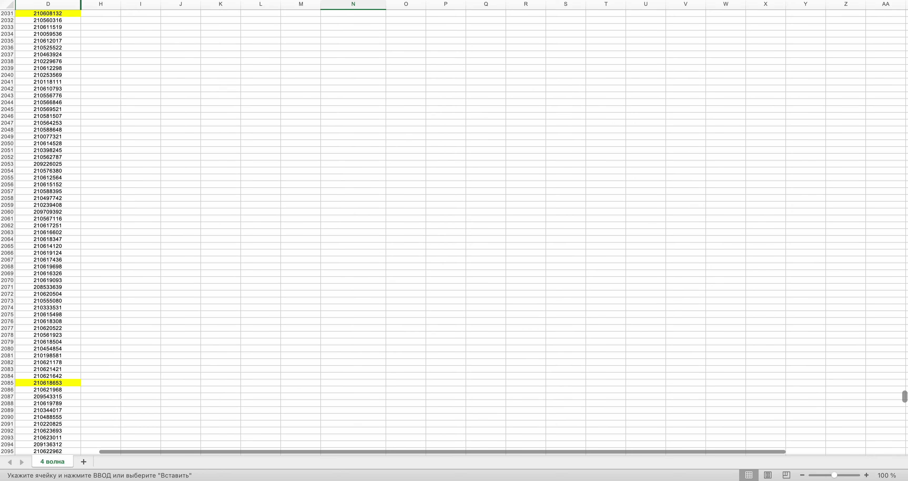
{"action": "scroll", "coordinate": [399, 346], "scroll_direction": "down", "scroll_amount": 20}
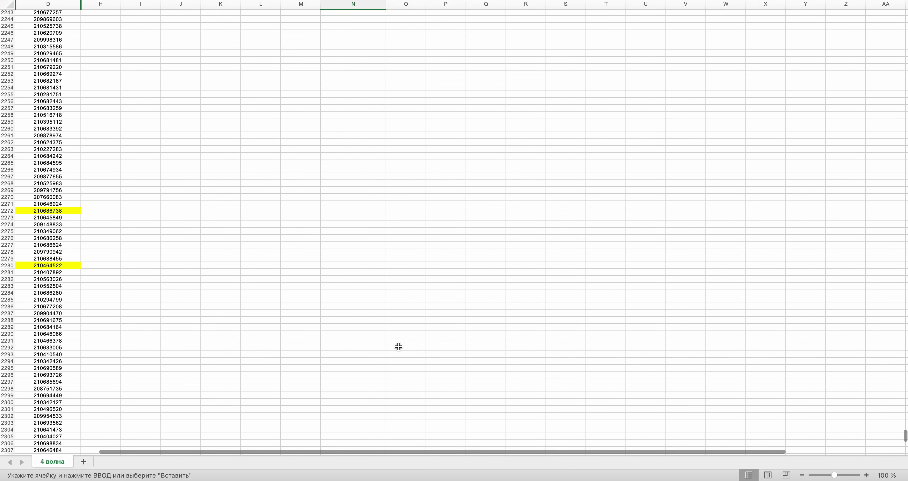
{"action": "left_click", "coordinate": [58, 217]}
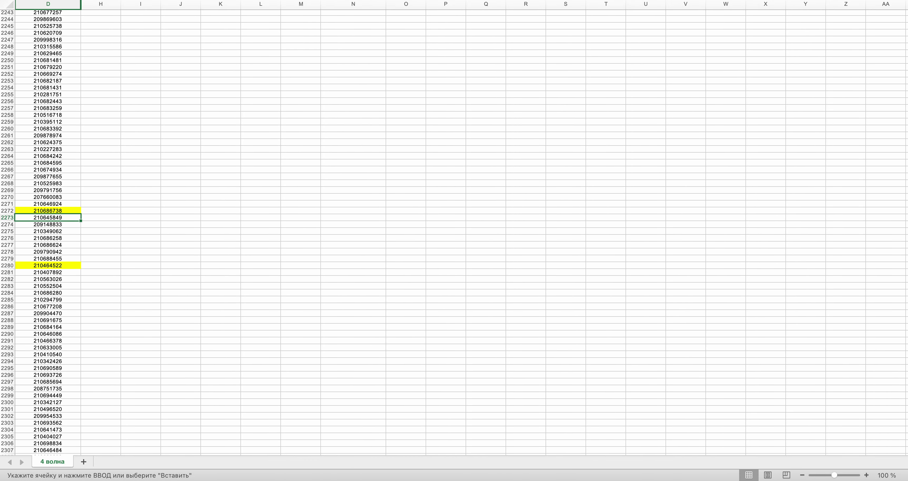
{"action": "key", "text": "ctrl+Right"}
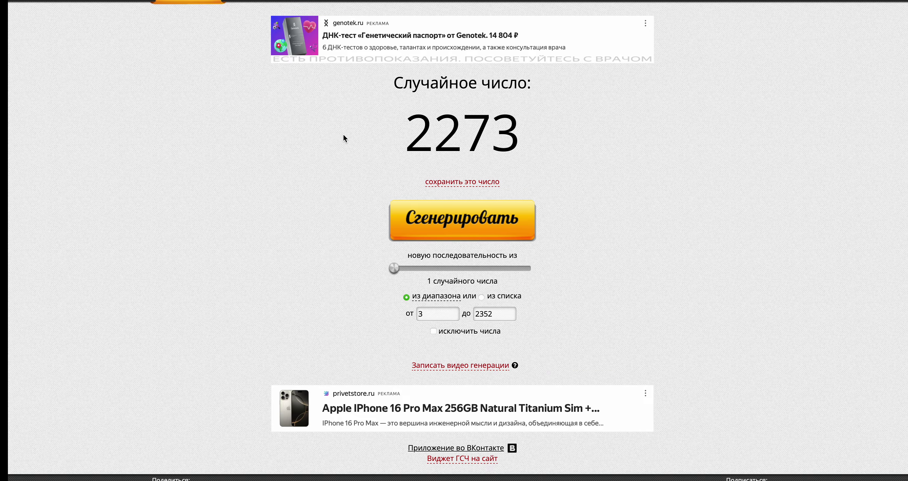
{"action": "key", "text": "ctrl+Left"}
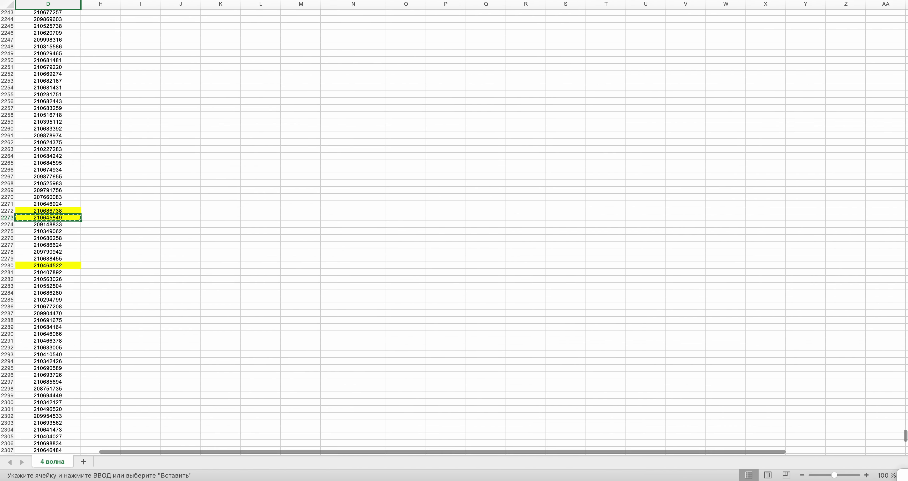
{"action": "left_click_drag", "start_coordinate": [906, 437], "coordinate": [904, 117]}
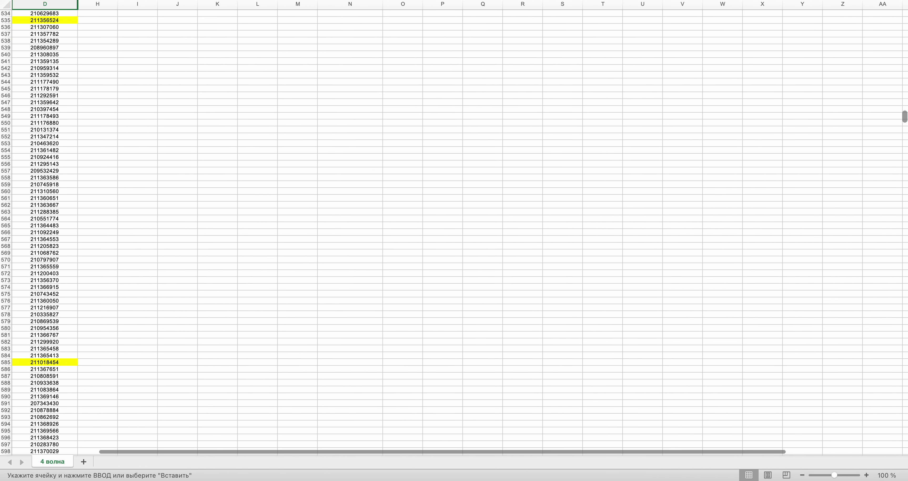
{"action": "scroll", "coordinate": [454, 233], "scroll_direction": "up", "scroll_amount": 20}
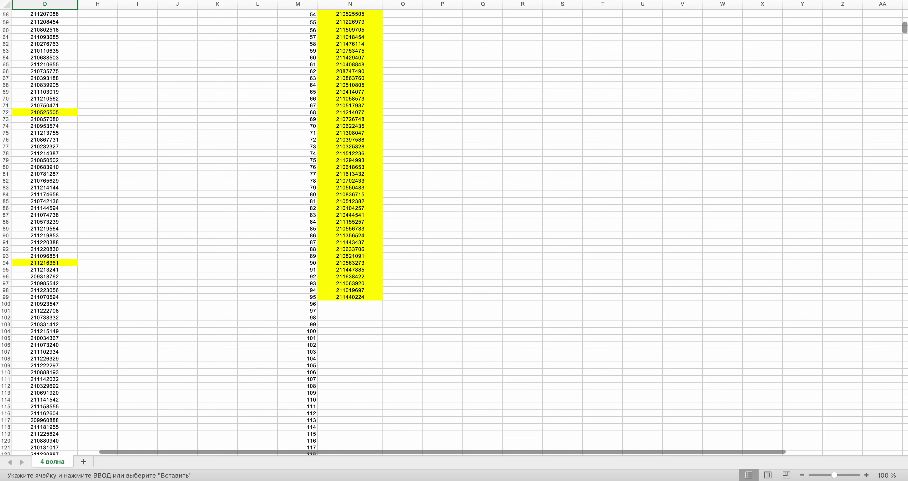
{"action": "left_click", "coordinate": [345, 301]}
{"action": "key", "text": "super+v"}
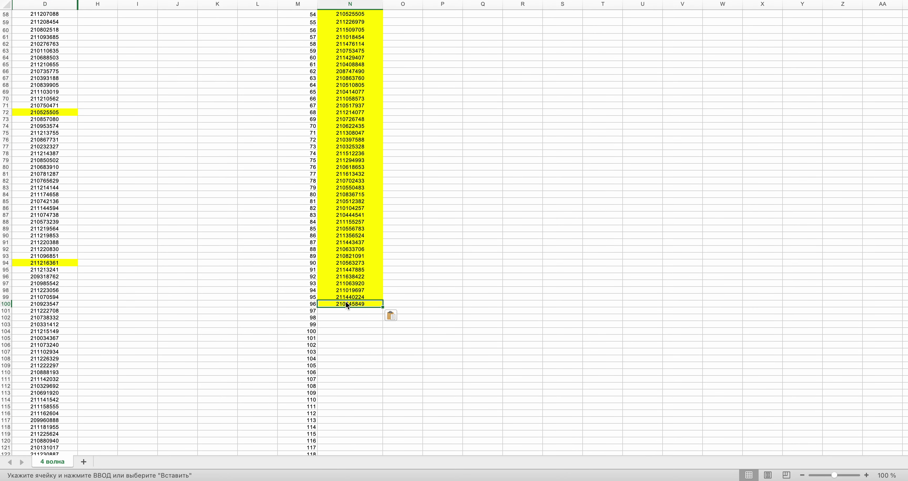
{"action": "key", "text": "ctrl+Right"}
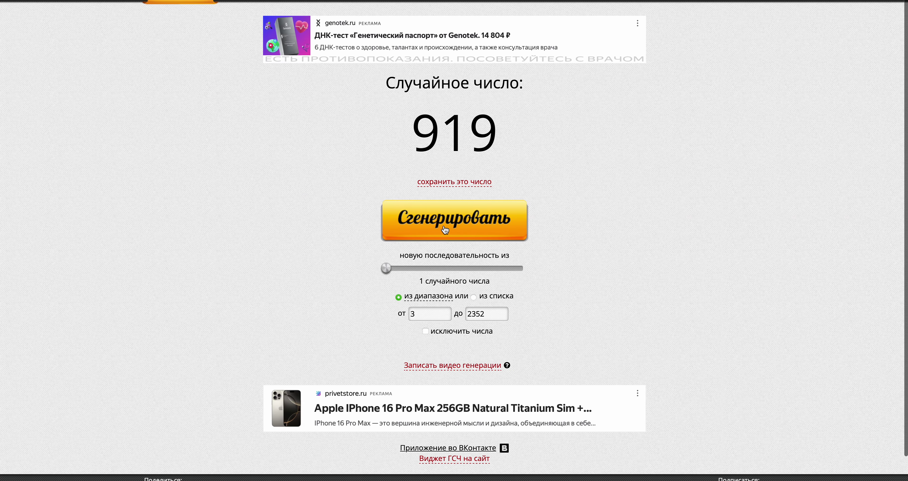
{"action": "key", "text": "ctrl+Left"}
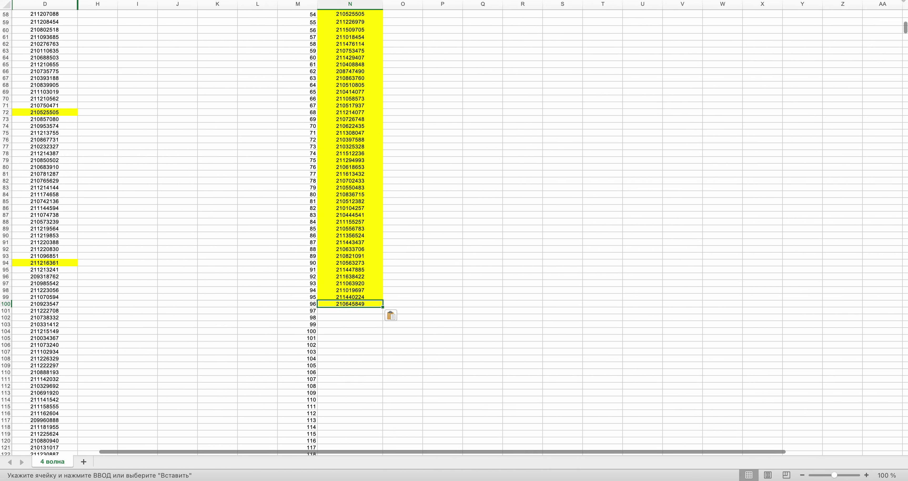
{"action": "left_click_drag", "start_coordinate": [904, 28], "coordinate": [904, 178]}
{"action": "scroll", "coordinate": [376, 281], "scroll_direction": "down", "scroll_amount": 5}
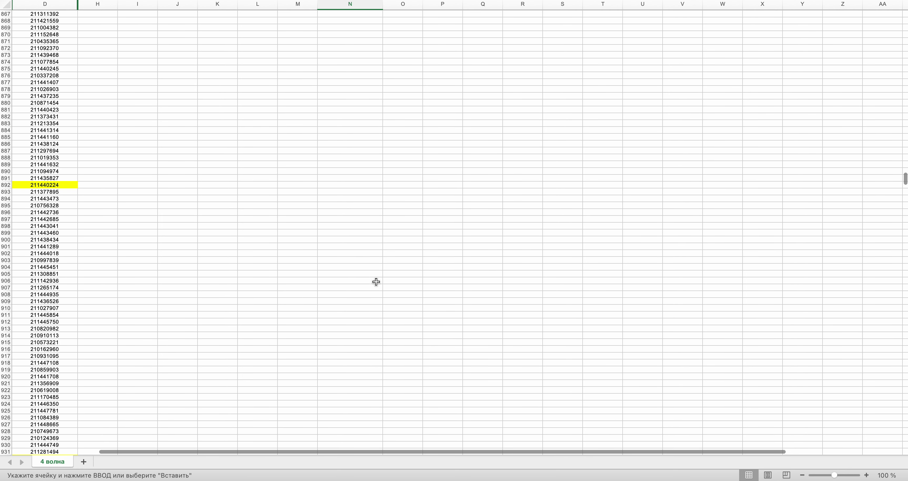
{"action": "left_click", "coordinate": [32, 367]}
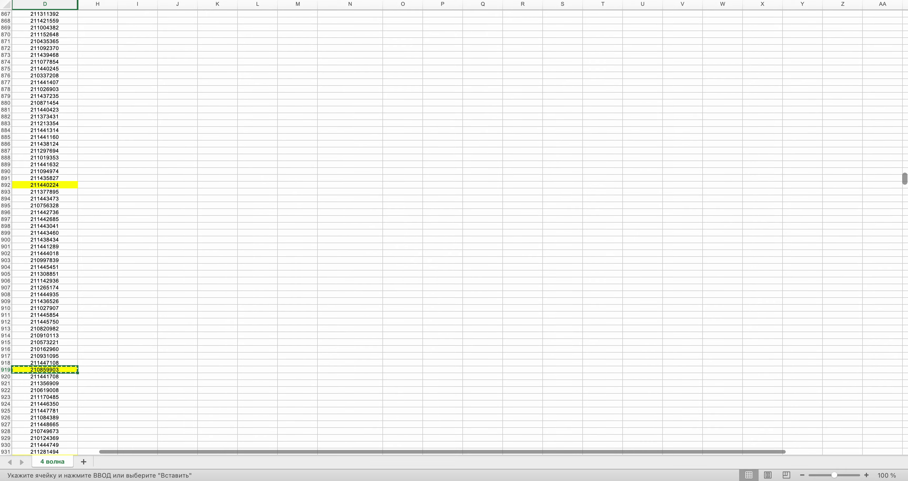
{"action": "scroll", "coordinate": [707, 61], "scroll_direction": "up", "scroll_amount": 20}
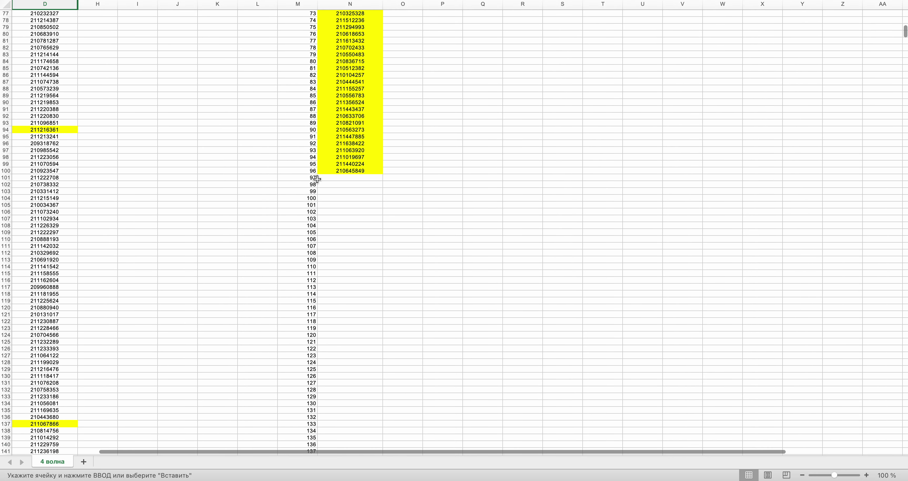
{"action": "left_click", "coordinate": [322, 178]}
{"action": "key", "text": "super+v"}
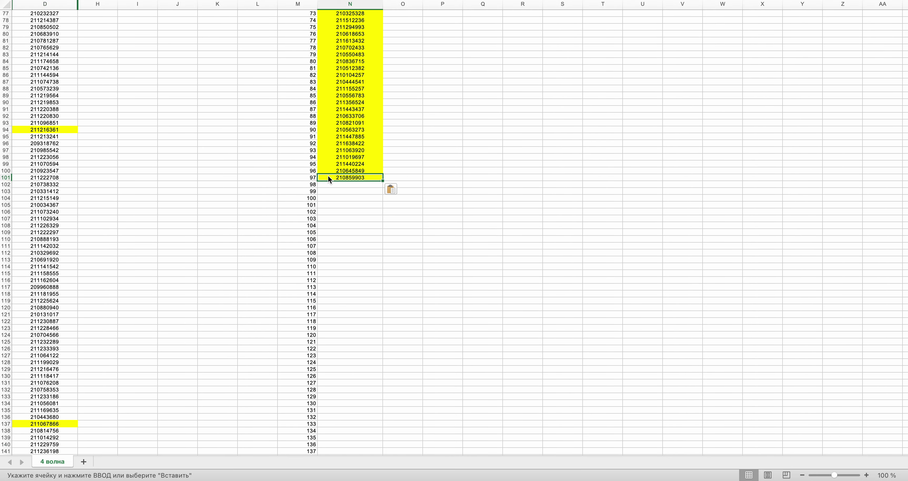
{"action": "key", "text": "super+Tab"}
{"action": "left_click", "coordinate": [492, 232]}
{"action": "key", "text": "super+Tab"}
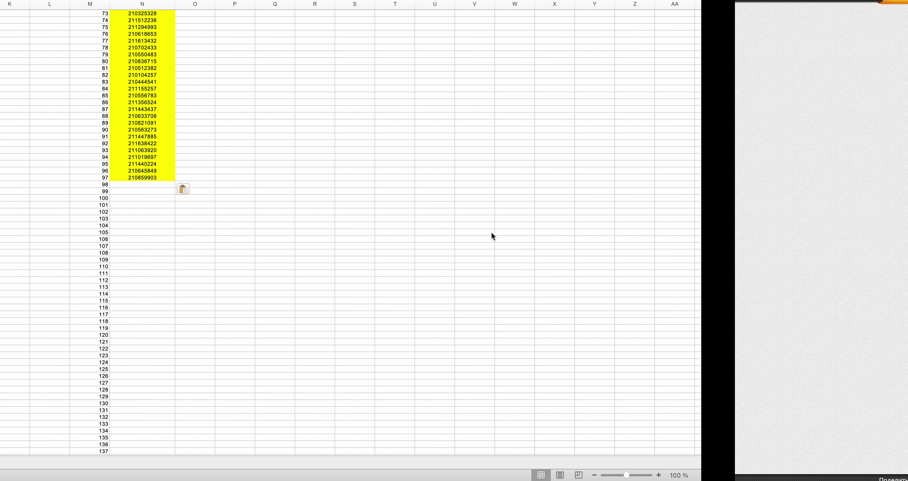
{"action": "scroll", "coordinate": [455, 229], "scroll_direction": "down", "scroll_amount": 20}
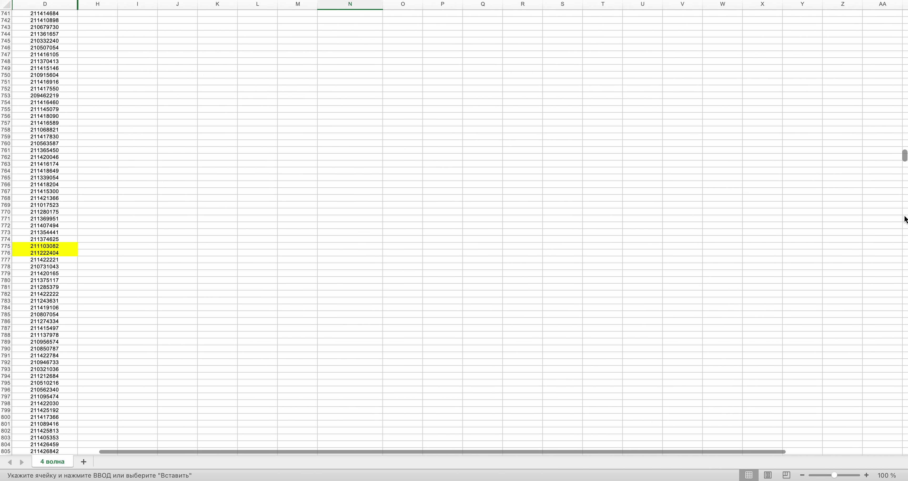
{"action": "scroll", "coordinate": [753, 355], "scroll_direction": "down", "scroll_amount": 9}
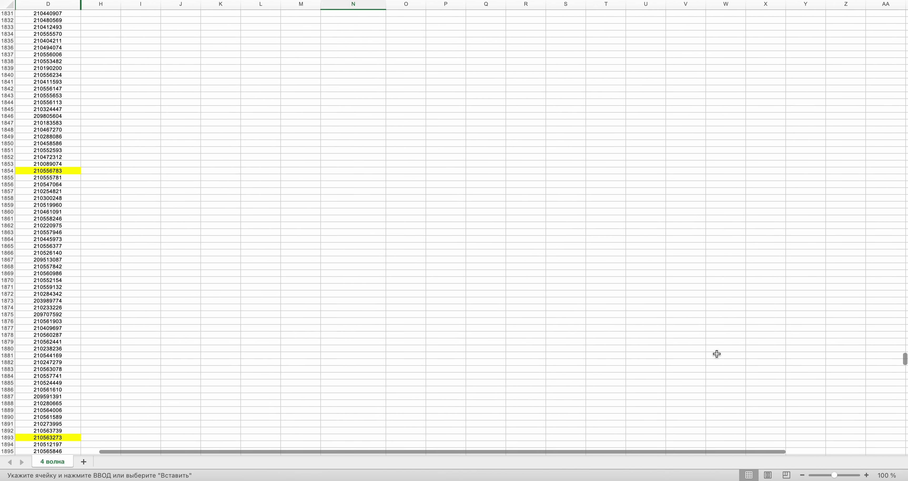
{"action": "left_click", "coordinate": [40, 225]}
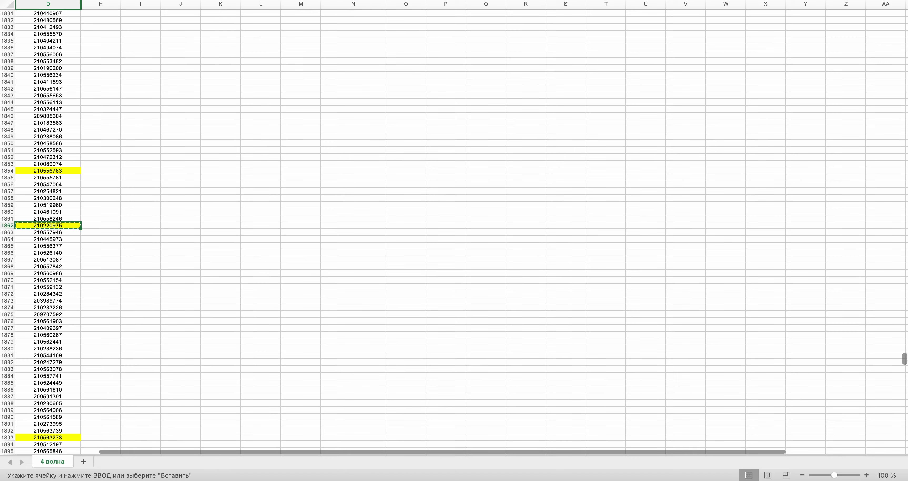
{"action": "scroll", "coordinate": [454, 229], "scroll_direction": "up", "scroll_amount": 20}
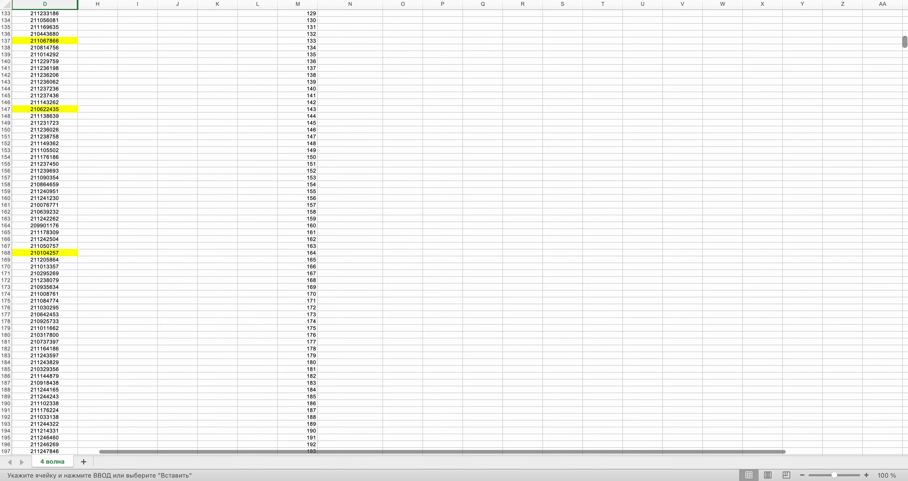
{"action": "scroll", "coordinate": [455, 229], "scroll_direction": "up", "scroll_amount": 10}
{"action": "left_click", "coordinate": [378, 186]}
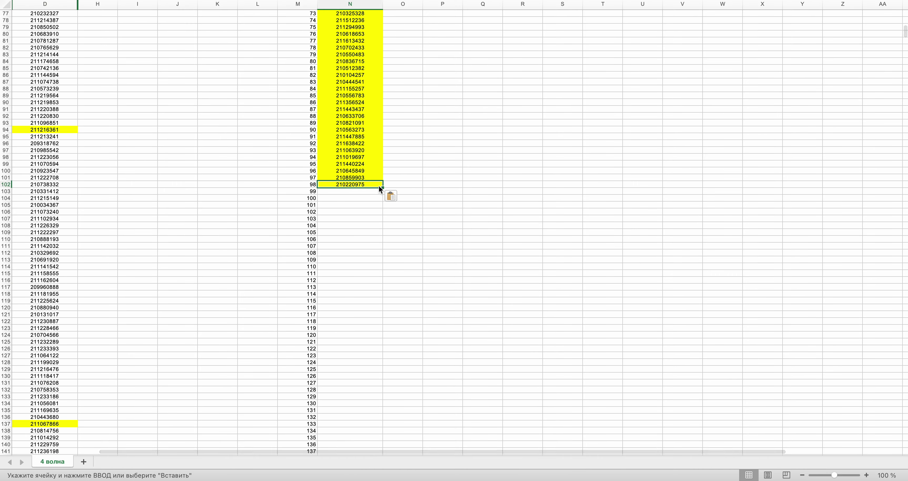
{"action": "key", "text": "super+Tab"}
{"action": "left_click", "coordinate": [433, 235]}
{"action": "key", "text": "super+Tab"}
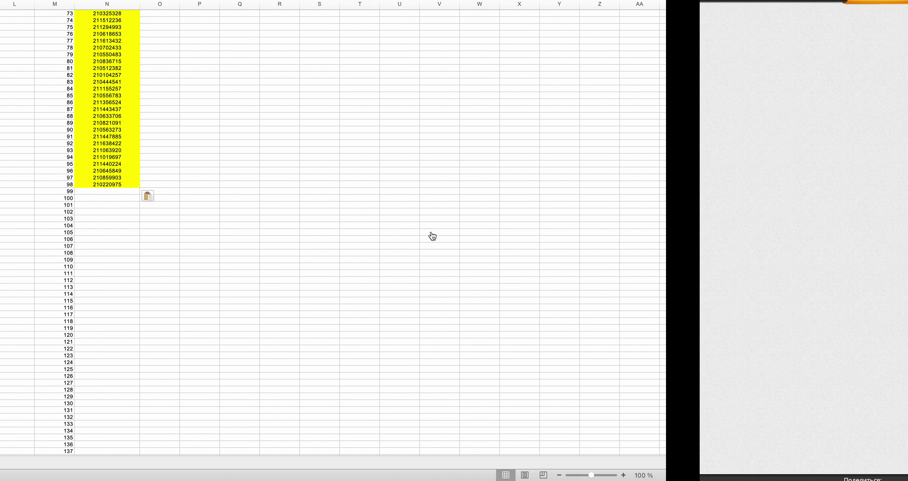
{"action": "left_click_drag", "start_coordinate": [905, 33], "coordinate": [896, 330]}
{"action": "scroll", "coordinate": [345, 178], "scroll_direction": "up", "scroll_amount": 6}
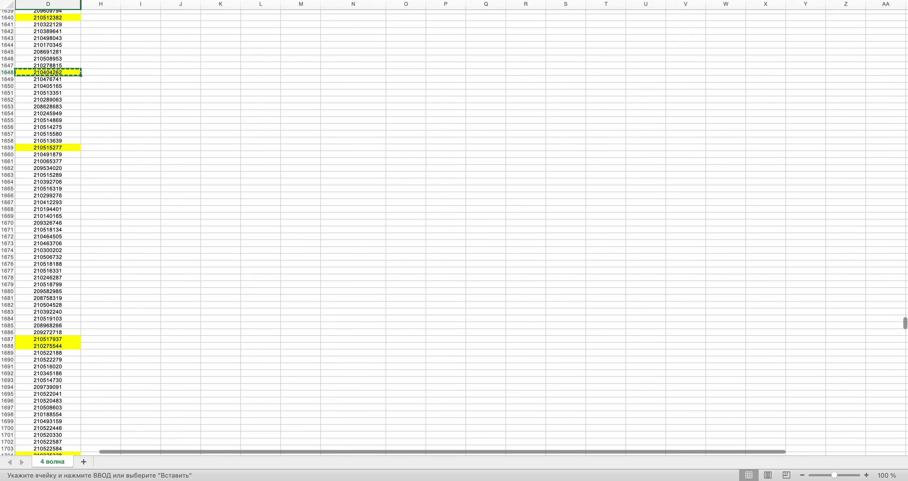
{"action": "left_click_drag", "start_coordinate": [904, 324], "coordinate": [905, 28]}
{"action": "scroll", "coordinate": [462, 275], "scroll_direction": "up", "scroll_amount": 1}
{"action": "left_click", "coordinate": [339, 323]}
{"action": "key", "text": "Return"}
- Check the next generated row number and scroll down column D toward it
{"action": "key", "text": "ctrl+Right"}
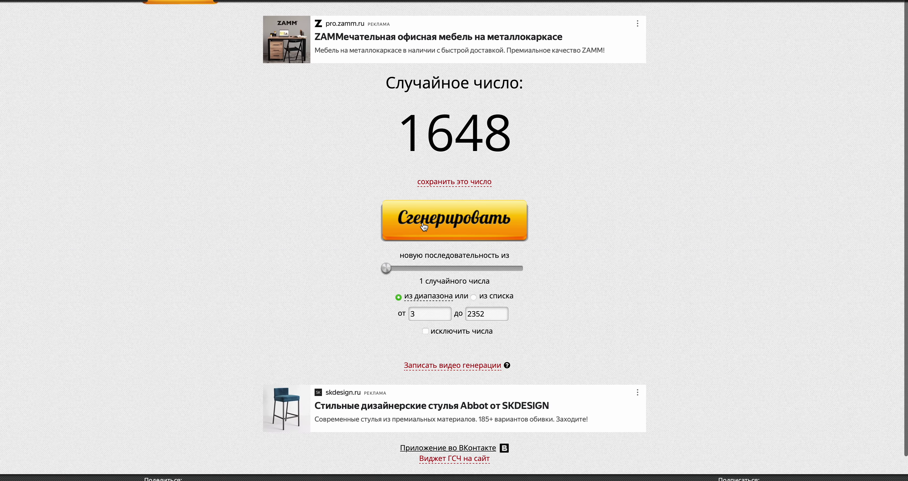
{"action": "key", "text": "ctrl+Left"}
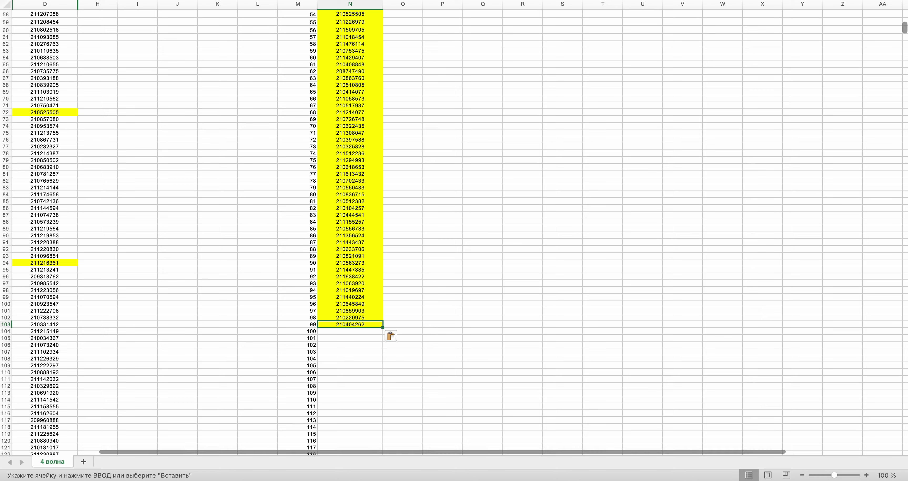
{"action": "left_click_drag", "start_coordinate": [905, 28], "coordinate": [899, 220]}
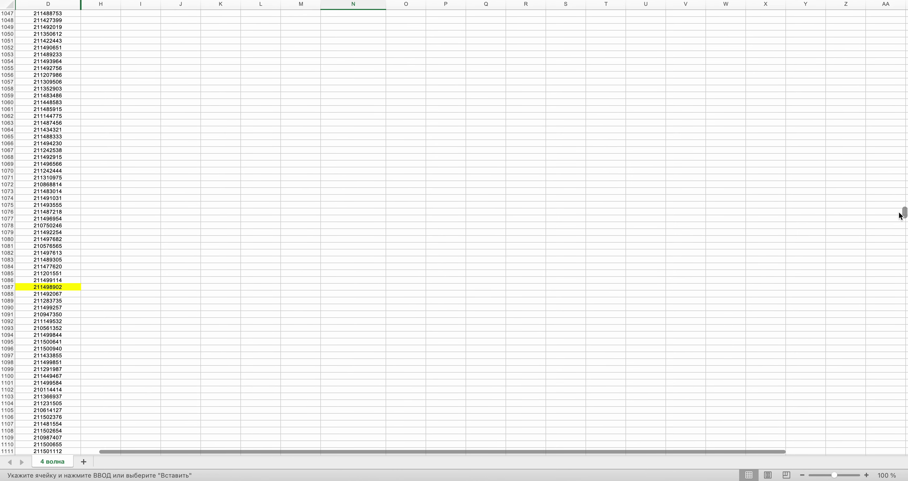
{"action": "scroll", "coordinate": [416, 340], "scroll_direction": "down", "scroll_amount": 5}
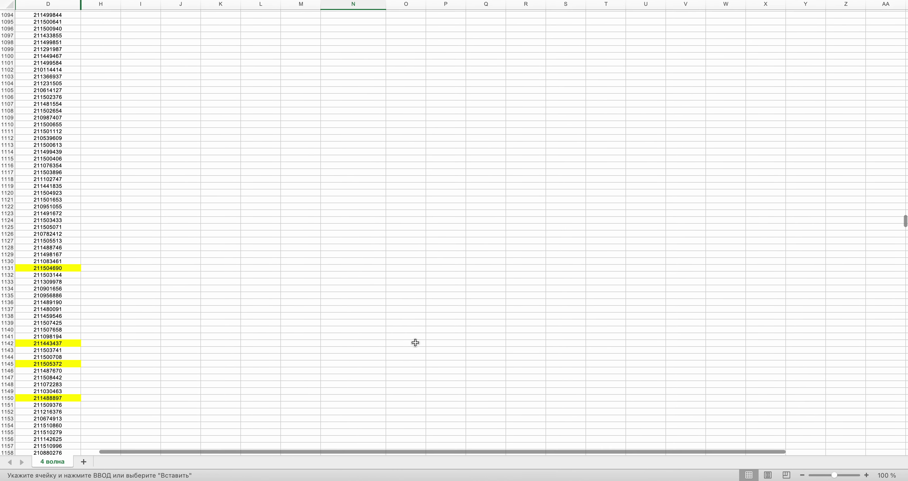
{"action": "key", "text": "ctrl+Right"}
{"action": "left_click", "coordinate": [404, 235]}
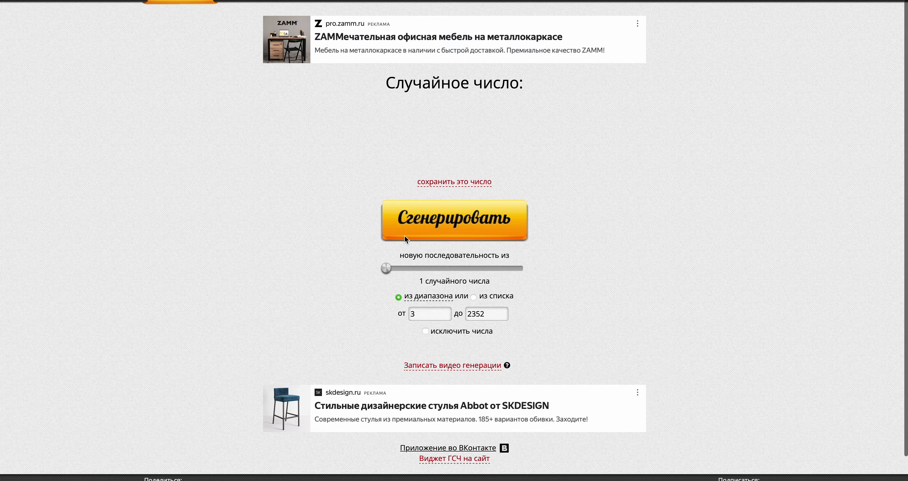
{"action": "key", "text": "ctrl+Left"}
{"action": "scroll", "coordinate": [404, 234], "scroll_direction": "up", "scroll_amount": 20}
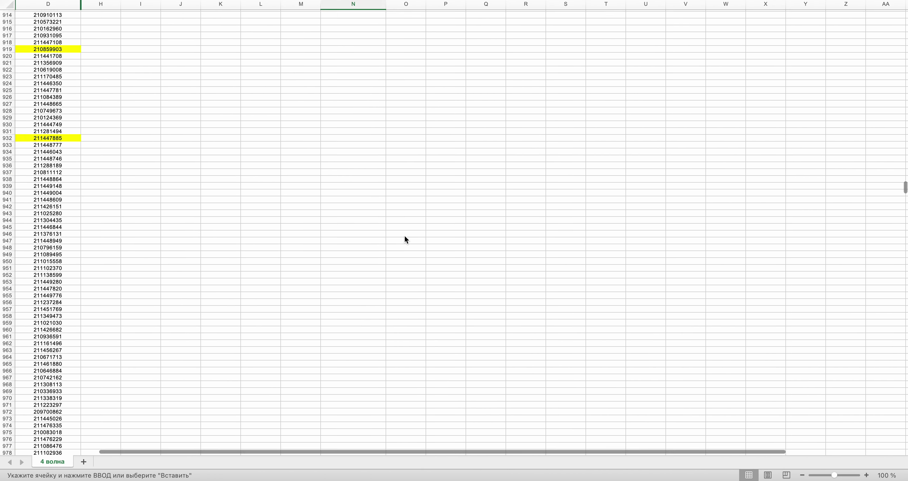
{"action": "scroll", "coordinate": [405, 236], "scroll_direction": "up", "scroll_amount": 20}
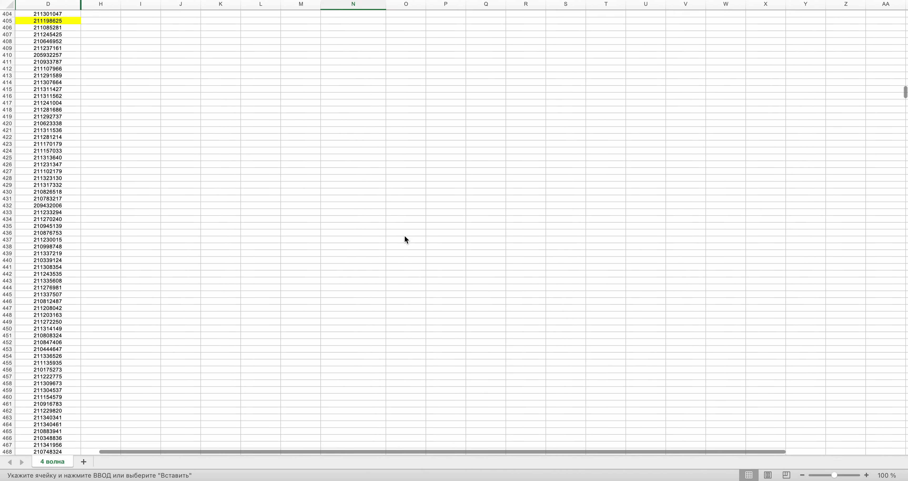
{"action": "scroll", "coordinate": [404, 240], "scroll_direction": "down", "scroll_amount": 2}
{"action": "left_click", "coordinate": [47, 315]}
{"action": "key", "text": "super+c"}
{"action": "scroll", "coordinate": [241, 153], "scroll_direction": "up", "scroll_amount": 20}
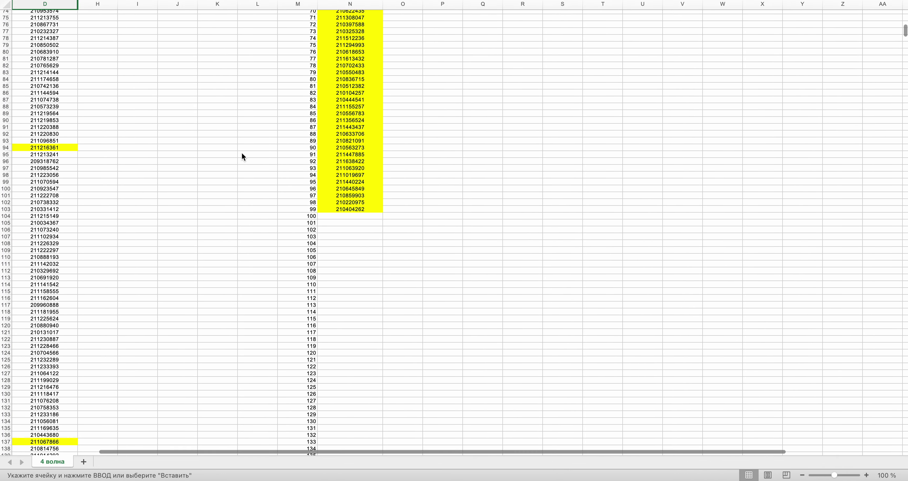
{"action": "scroll", "coordinate": [242, 153], "scroll_direction": "up", "scroll_amount": 2}
{"action": "left_click", "coordinate": [339, 249]}
{"action": "key", "text": "super+v"}
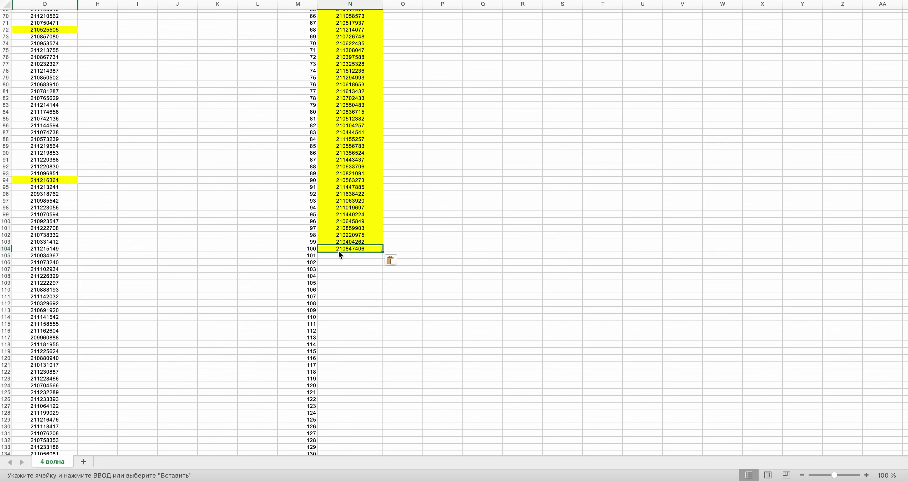
{"action": "key", "text": "ctrl+Right"}
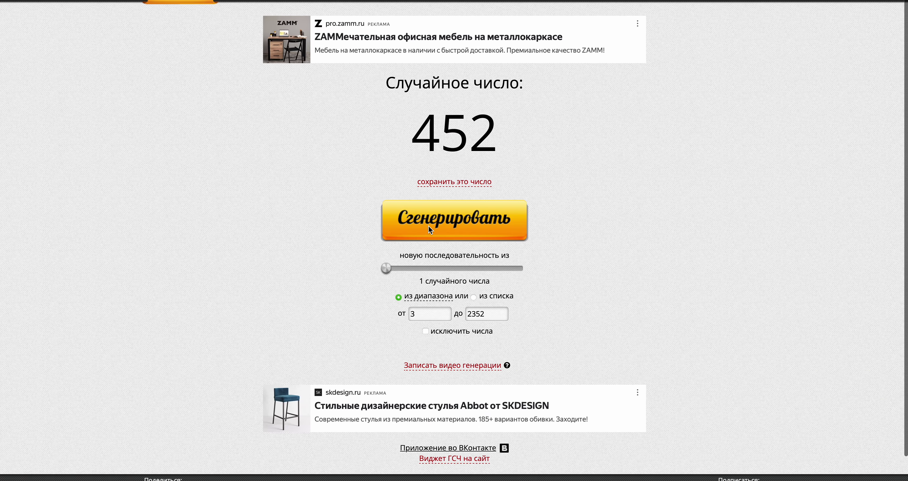
{"action": "left_click", "coordinate": [446, 222]}
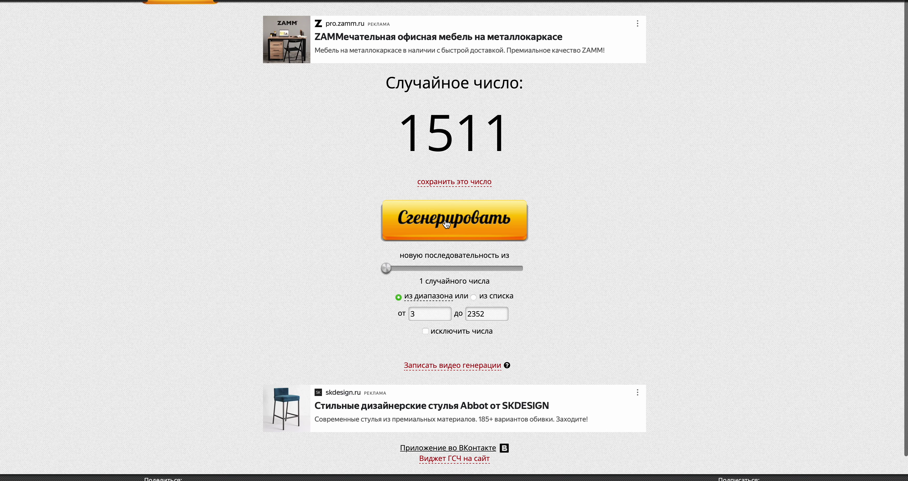
{"action": "key", "text": "ctrl+Left"}
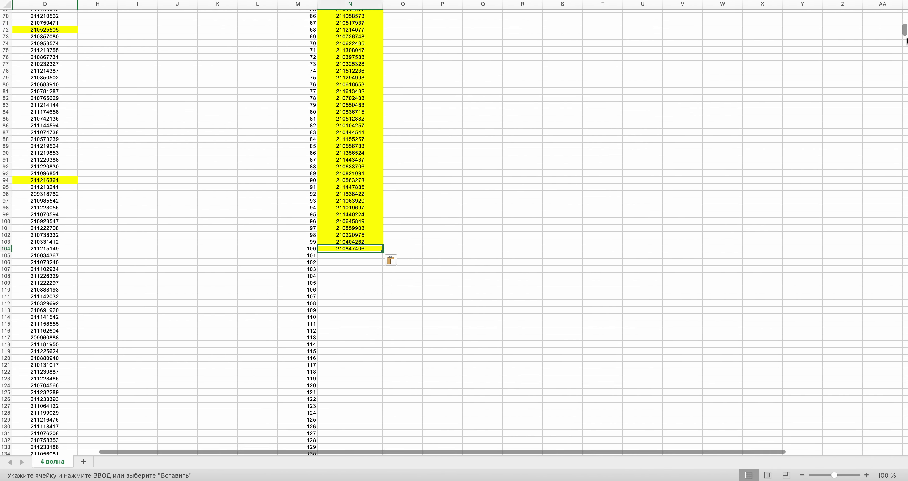
{"action": "left_click_drag", "start_coordinate": [906, 33], "coordinate": [905, 297]}
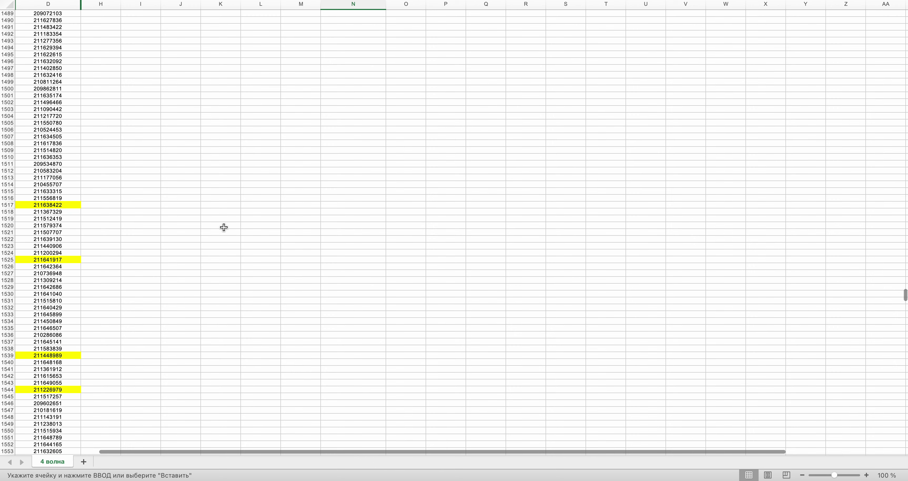
{"action": "left_click", "coordinate": [34, 163]}
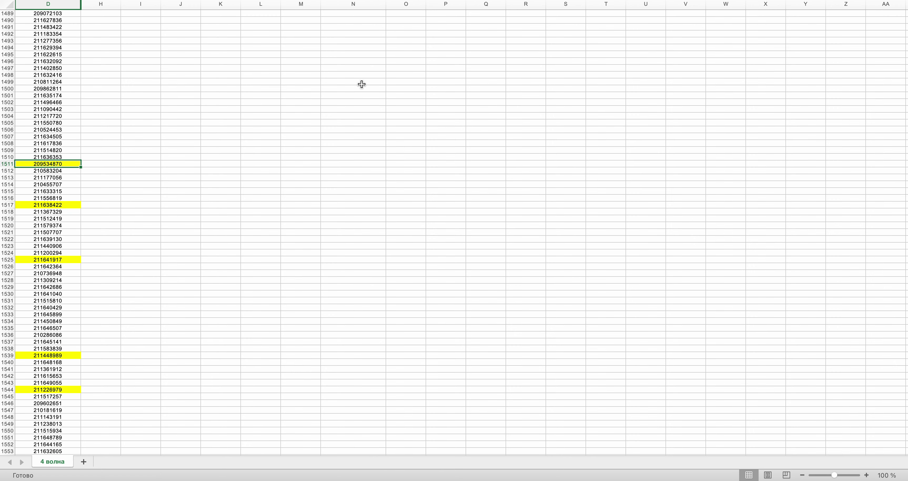
{"action": "left_click_drag", "start_coordinate": [905, 291], "coordinate": [905, 31]}
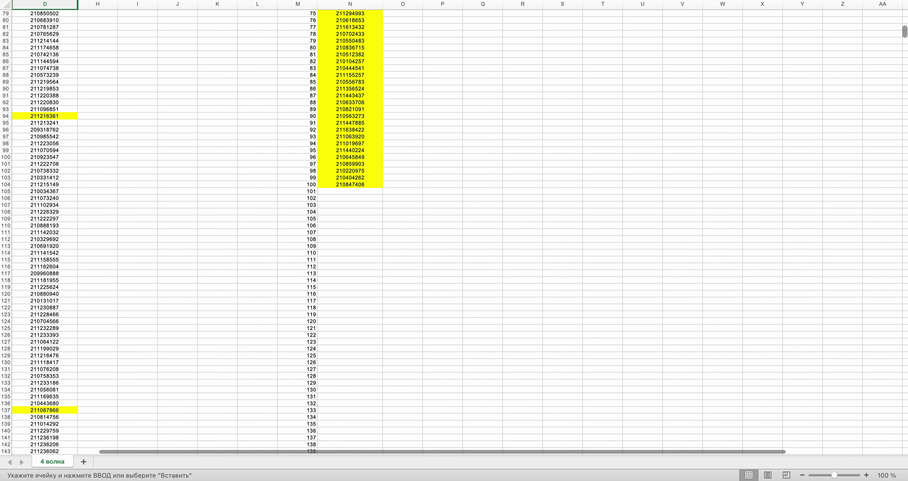
{"action": "left_click", "coordinate": [332, 191]}
{"action": "key", "text": "ctrl+Right"}
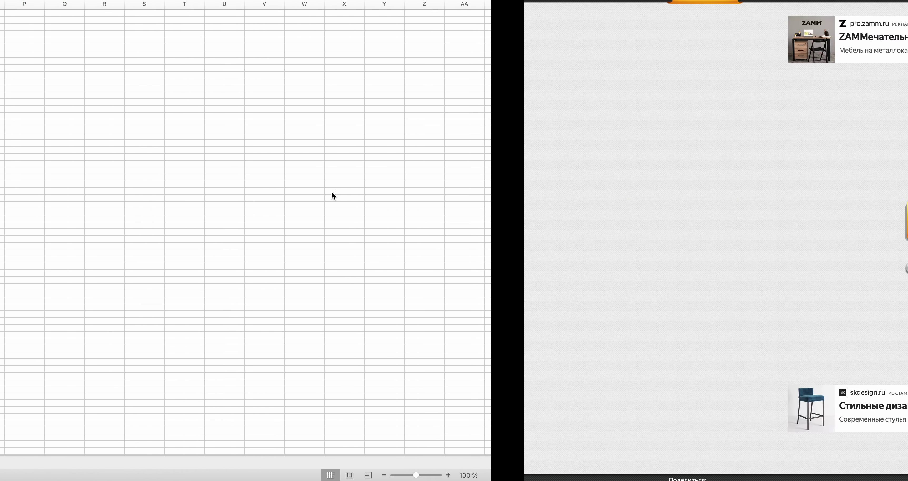
{"action": "left_click", "coordinate": [432, 226]}
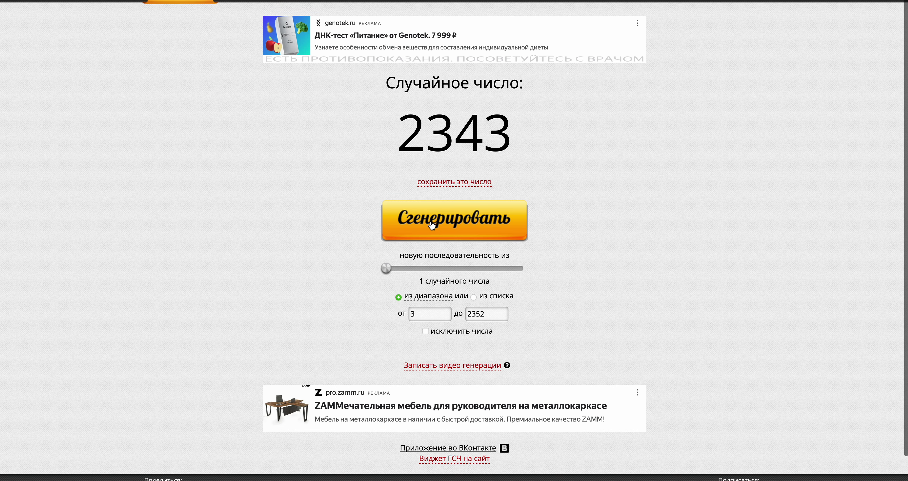
- Check the drawn row number and paste the copied ID into N106
{"action": "key", "text": "ctrl+Left"}
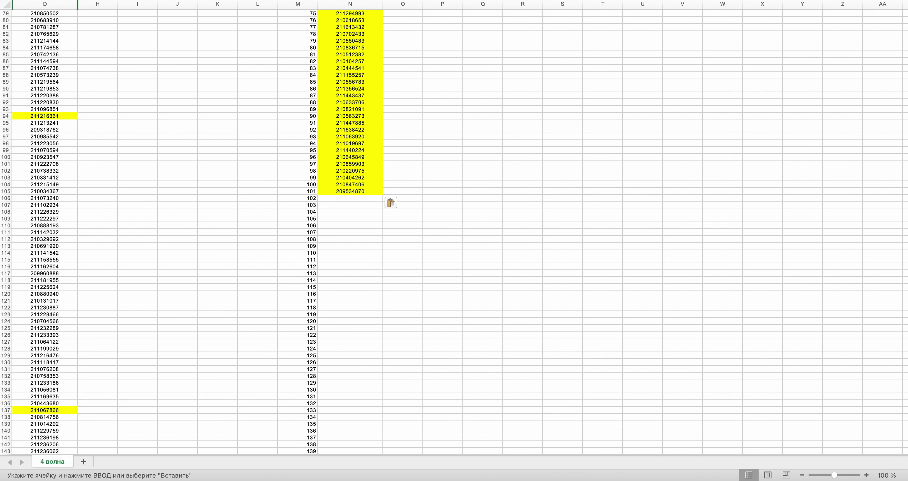
{"action": "left_click_drag", "start_coordinate": [904, 32], "coordinate": [905, 414]}
{"action": "scroll", "coordinate": [584, 349], "scroll_direction": "down", "scroll_amount": 20}
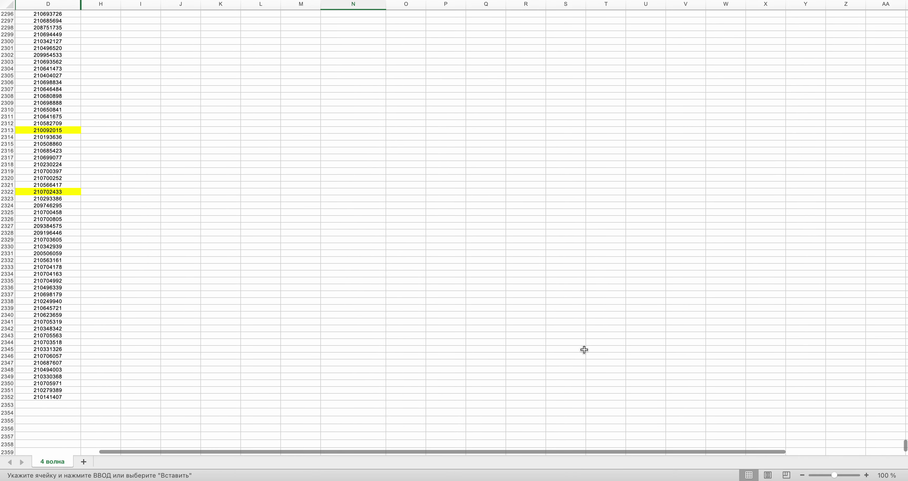
{"action": "key", "text": "ctrl+Right"}
{"action": "key", "text": "ctrl+Left"}
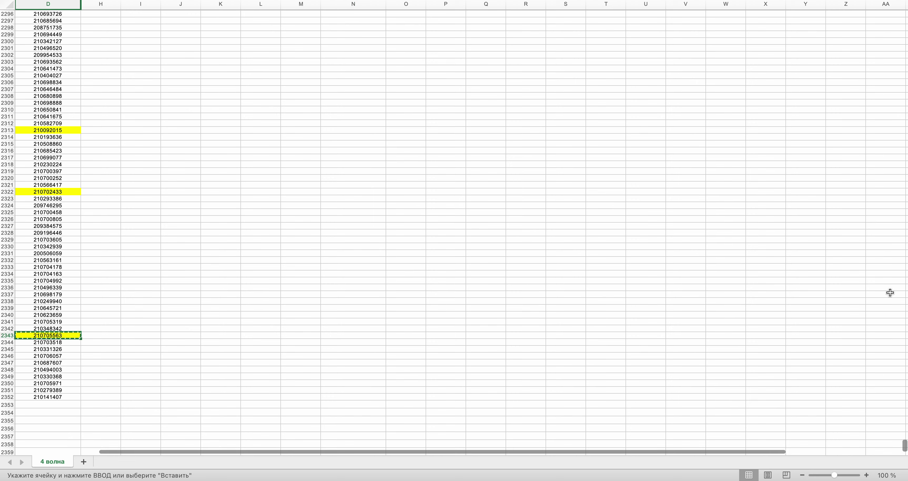
{"action": "left_click_drag", "start_coordinate": [905, 446], "coordinate": [905, 176]}
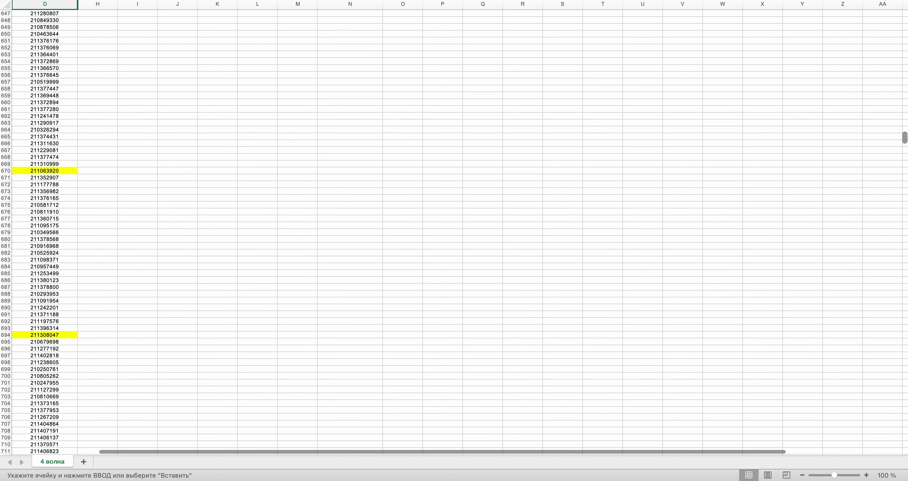
{"action": "left_click_drag", "start_coordinate": [906, 89], "coordinate": [905, 29]}
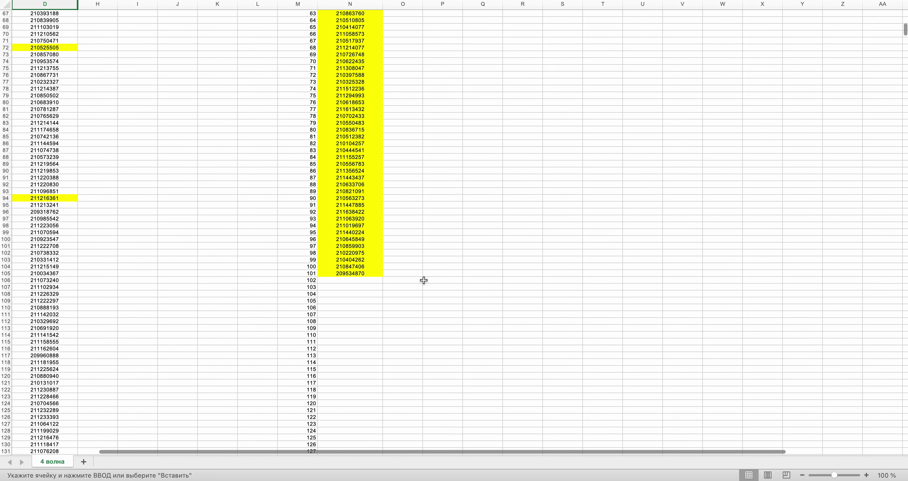
{"action": "left_click", "coordinate": [363, 281]}
{"action": "key", "text": "super+v"}
{"action": "key", "text": "super+Tab"}
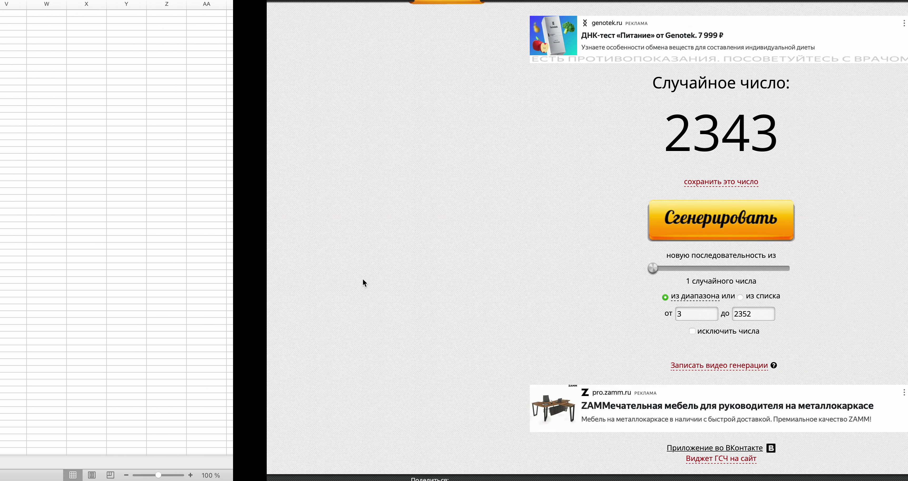
{"action": "left_click", "coordinate": [424, 233]}
{"action": "key", "text": "super+Tab"}
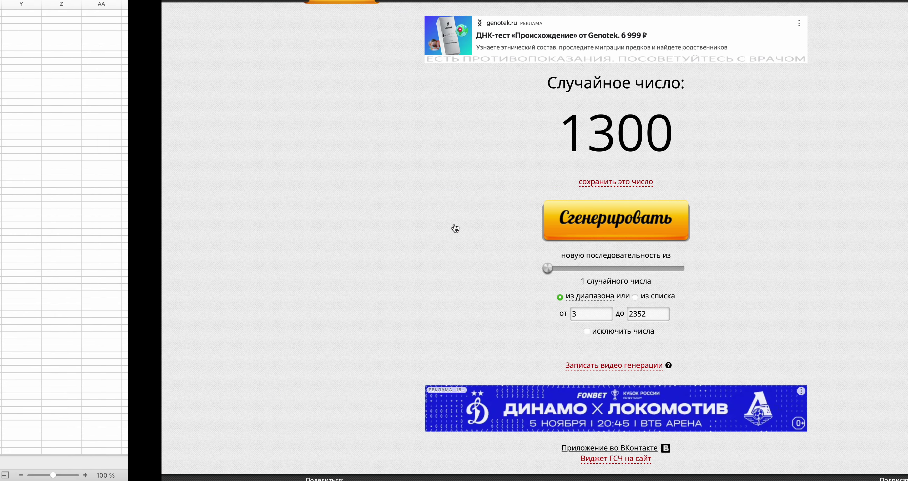
{"action": "scroll", "coordinate": [455, 228], "scroll_direction": "down", "scroll_amount": 20}
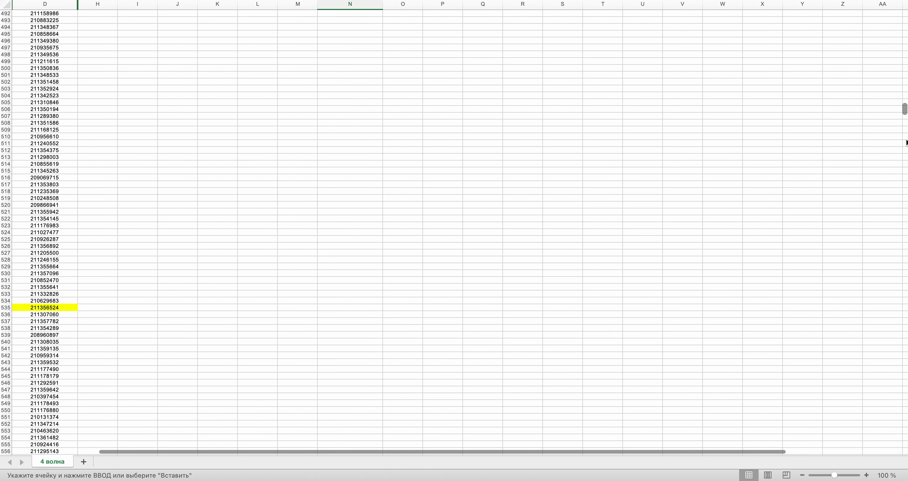
{"action": "scroll", "coordinate": [906, 268], "scroll_direction": "down", "scroll_amount": 20}
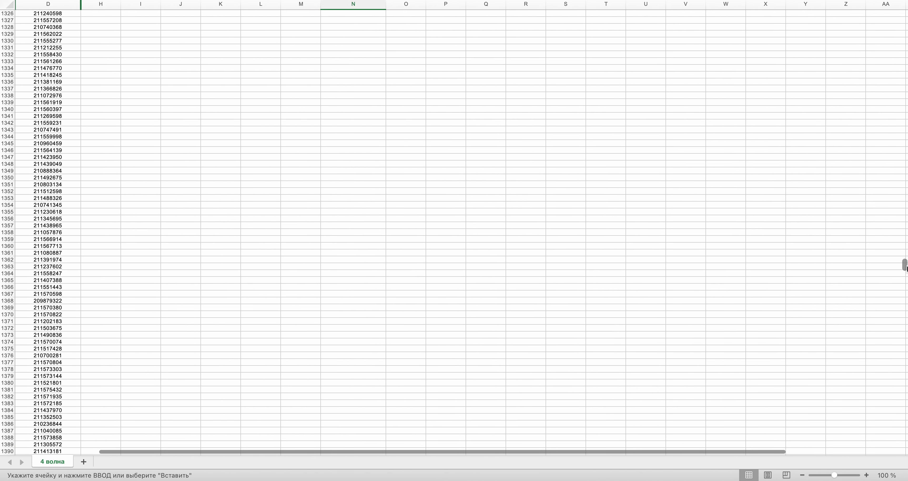
{"action": "scroll", "coordinate": [333, 238], "scroll_direction": "up", "scroll_amount": 10}
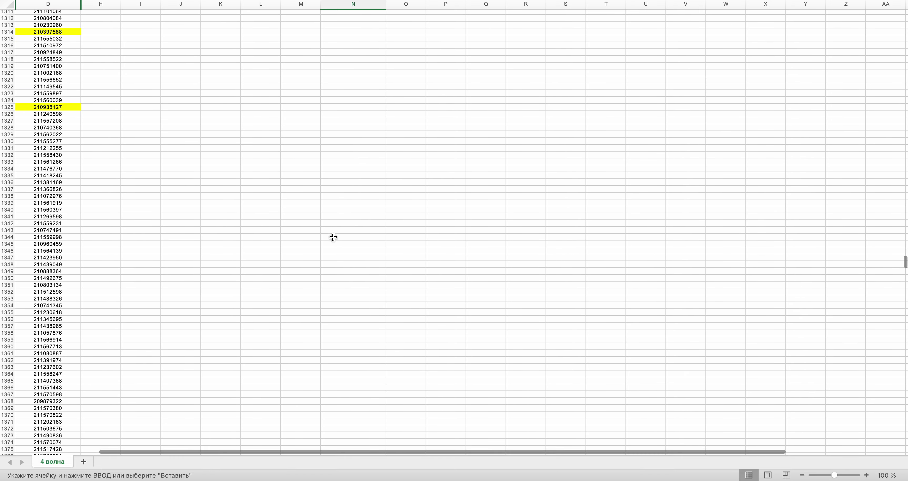
{"action": "scroll", "coordinate": [333, 238], "scroll_direction": "up", "scroll_amount": 8}
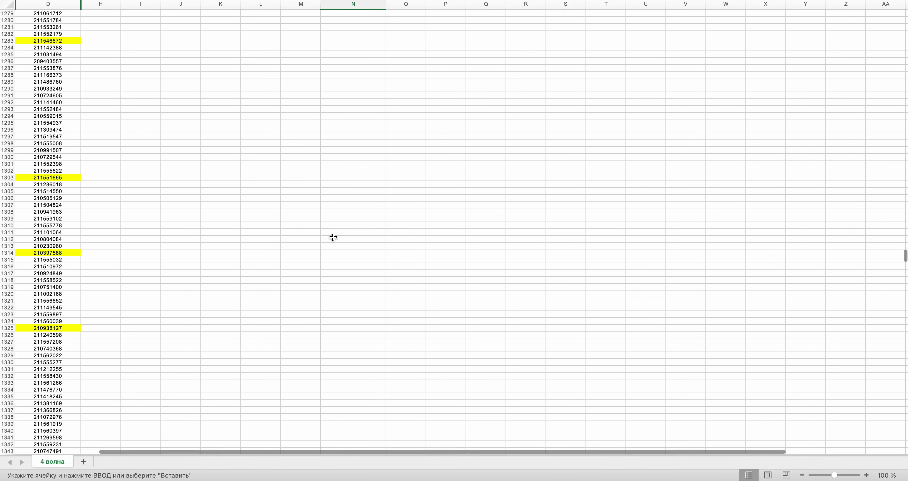
{"action": "left_click", "coordinate": [39, 170]}
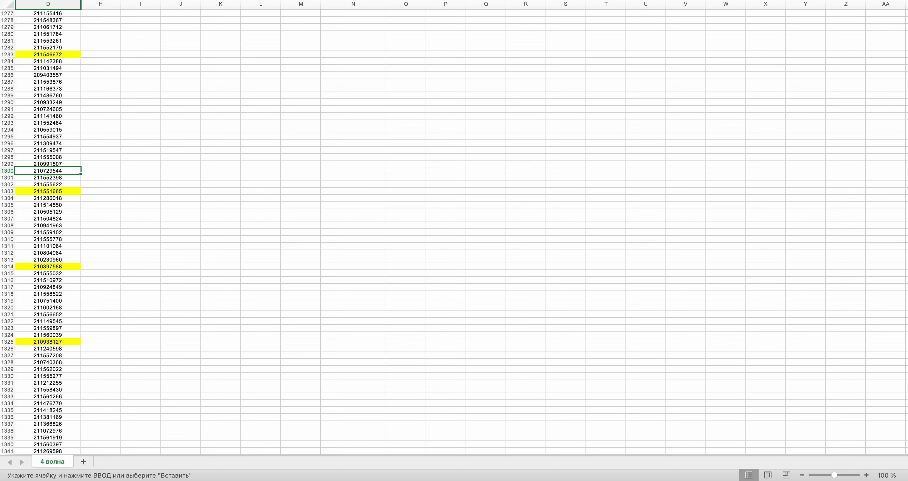
{"action": "key", "text": "ctrl+Right"}
{"action": "key", "text": "ctrl+Left"}
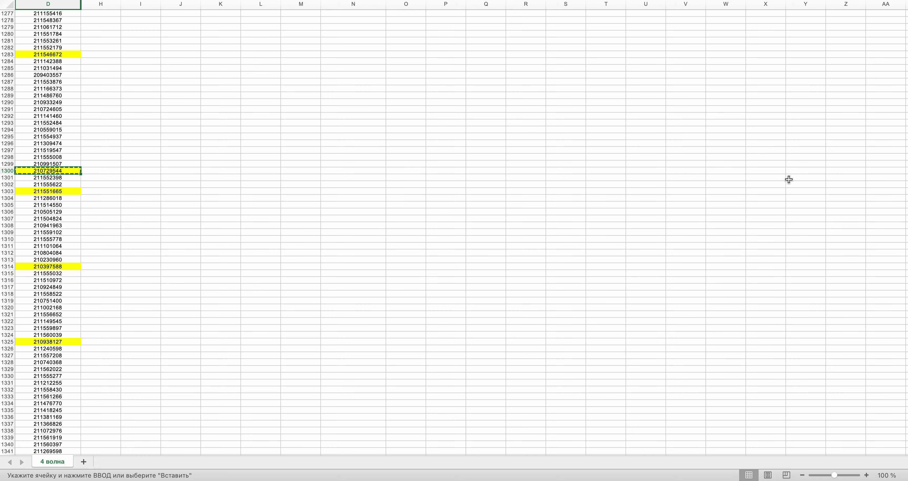
{"action": "left_click_drag", "start_coordinate": [904, 257], "coordinate": [904, 30]}
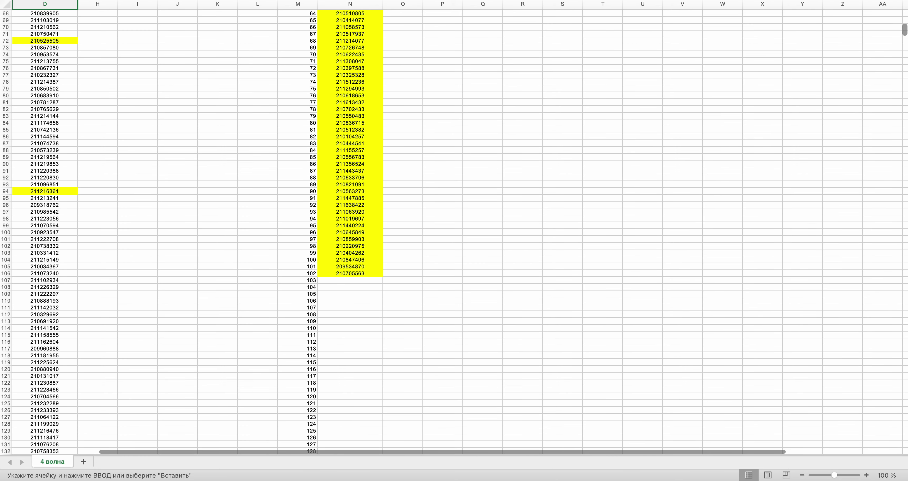
{"action": "left_click", "coordinate": [342, 252]}
{"action": "key", "text": "super+v"}
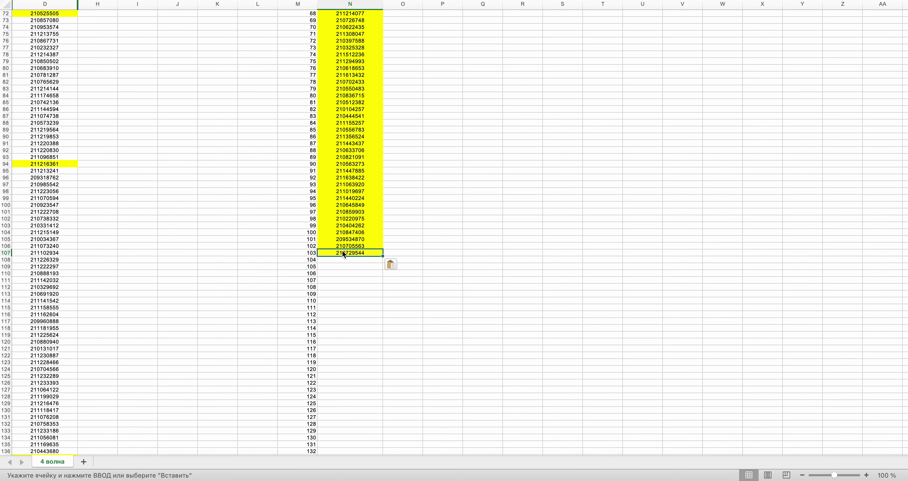
{"action": "key", "text": "super+Tab"}
- Draw a new row number and bring the row 1980 ID into column N's next empty cell
{"action": "left_click", "coordinate": [478, 224]}
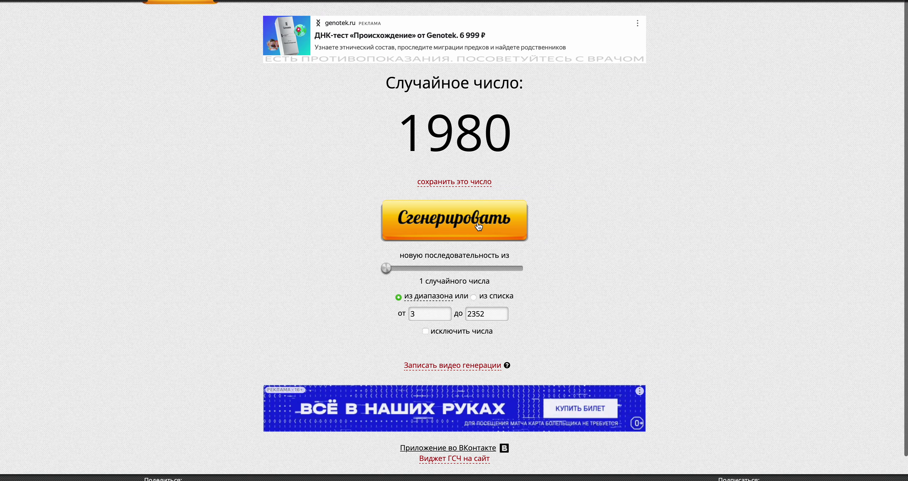
{"action": "key", "text": "super+Tab"}
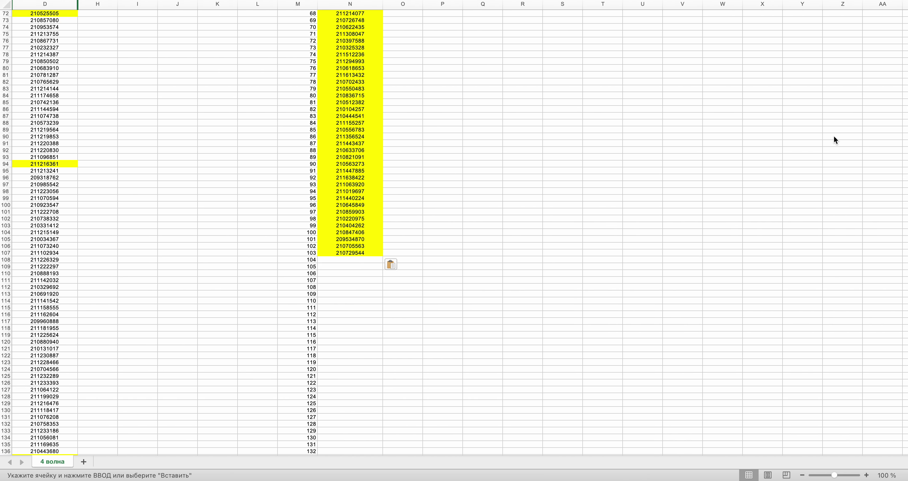
{"action": "left_click_drag", "start_coordinate": [905, 34], "coordinate": [905, 188]}
{"action": "left_click_drag", "start_coordinate": [896, 225], "coordinate": [878, 380]}
{"action": "left_click", "coordinate": [32, 211]}
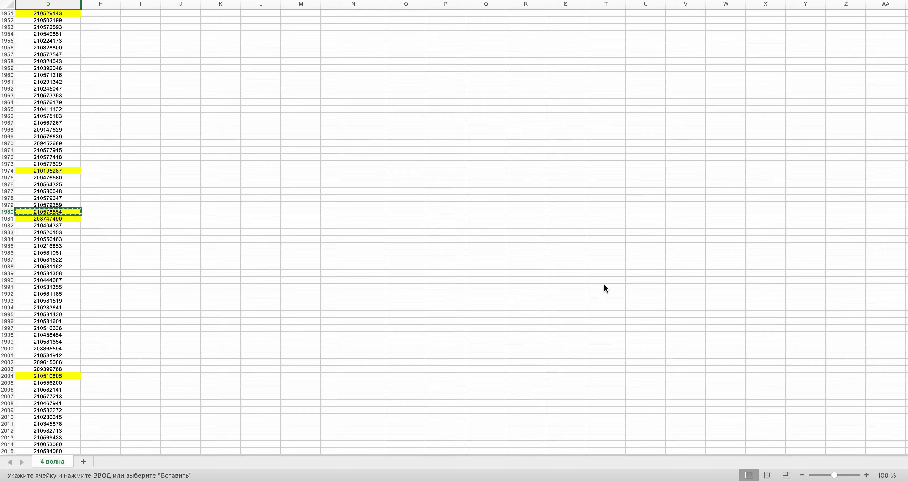
{"action": "left_click_drag", "start_coordinate": [903, 383], "coordinate": [904, 31]}
{"action": "left_click", "coordinate": [357, 241]}
{"action": "key", "text": "super+Tab"}
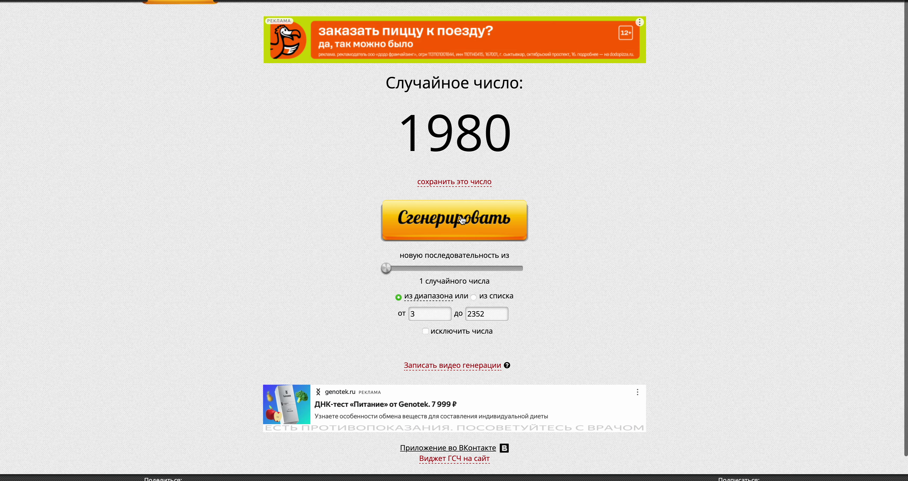
{"action": "key", "text": "super+Tab"}
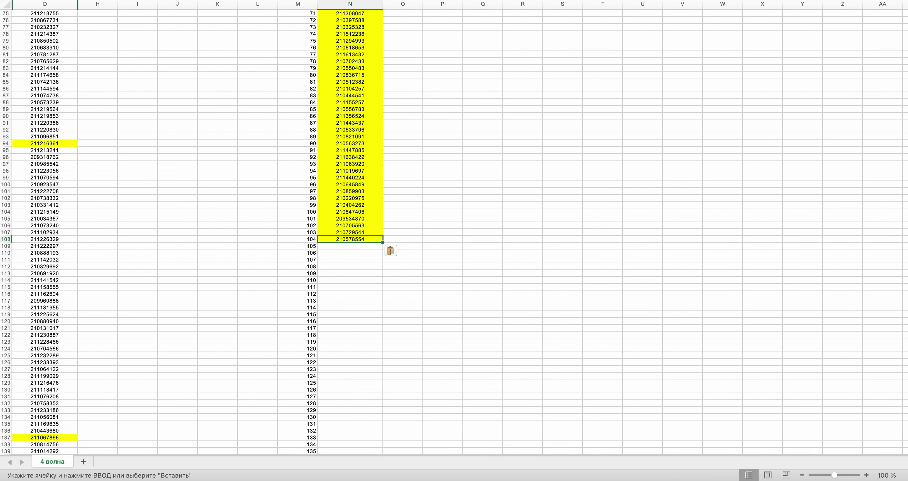
{"action": "left_click_drag", "start_coordinate": [905, 166], "coordinate": [894, 366]}
{"action": "key", "text": "ctrl+Right"}
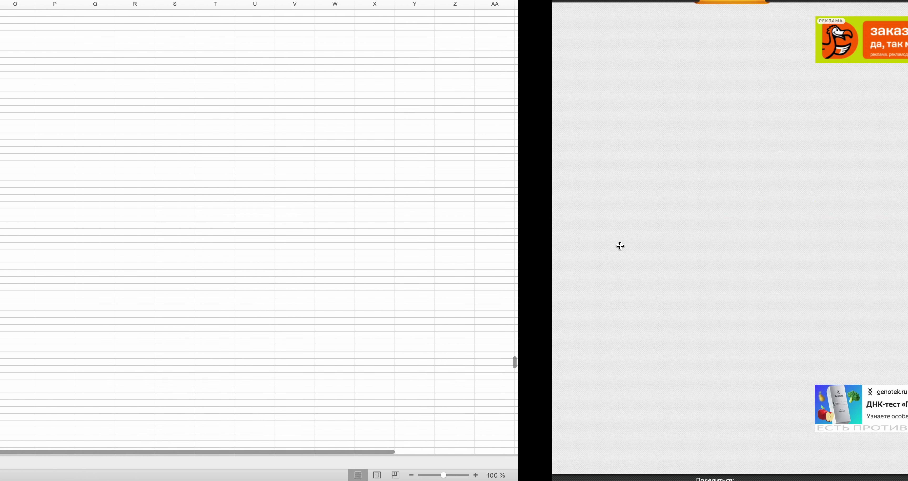
{"action": "key", "text": "ctrl+Left"}
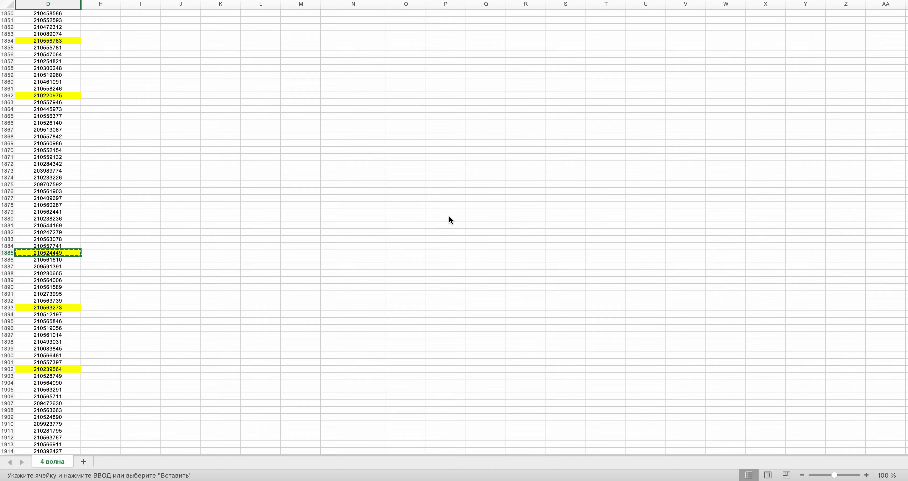
{"action": "left_click_drag", "start_coordinate": [904, 354], "coordinate": [905, 22]}
{"action": "scroll", "coordinate": [454, 232], "scroll_direction": "down", "scroll_amount": 20}
{"action": "key", "text": "super+v"}
- Draw another row number and paste the copied ID into the next empty cell of column N
{"action": "key", "text": "ctrl+Right"}
{"action": "left_click", "coordinate": [462, 237]}
{"action": "key", "text": "ctrl+Left"}
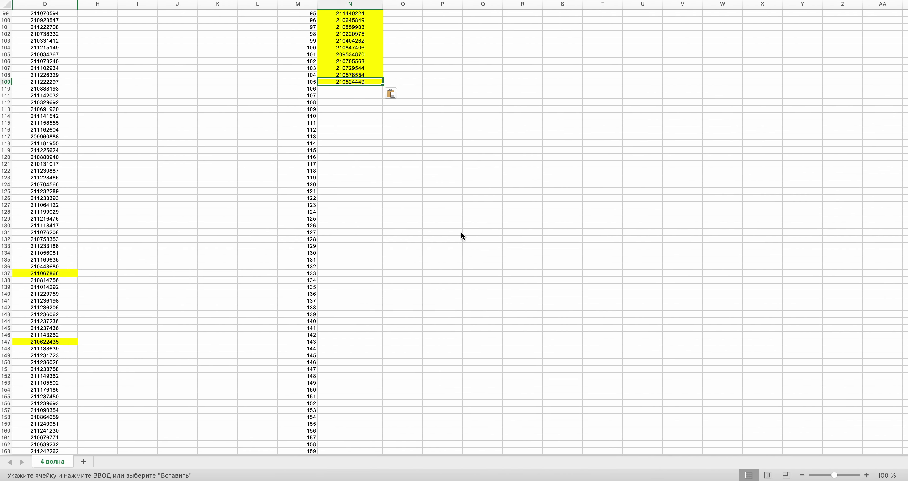
{"action": "left_click_drag", "start_coordinate": [905, 43], "coordinate": [905, 208]}
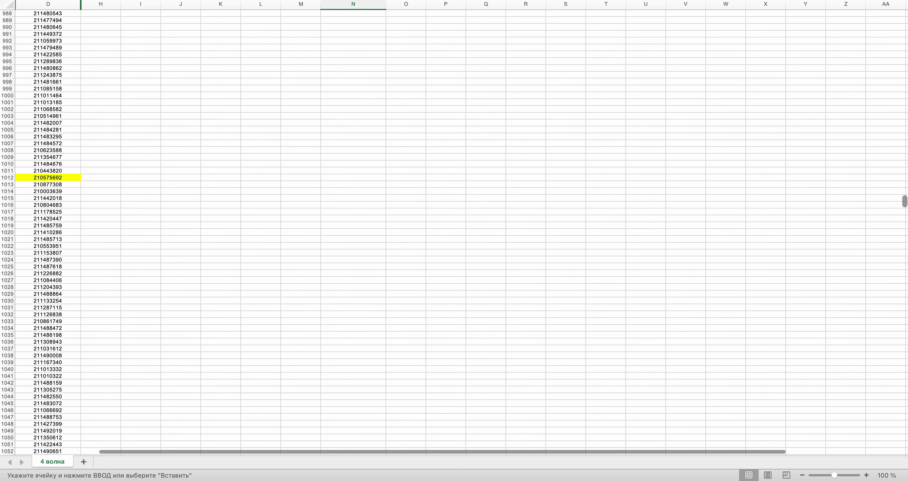
{"action": "key", "text": "ctrl+Right"}
{"action": "key", "text": "ctrl+Left"}
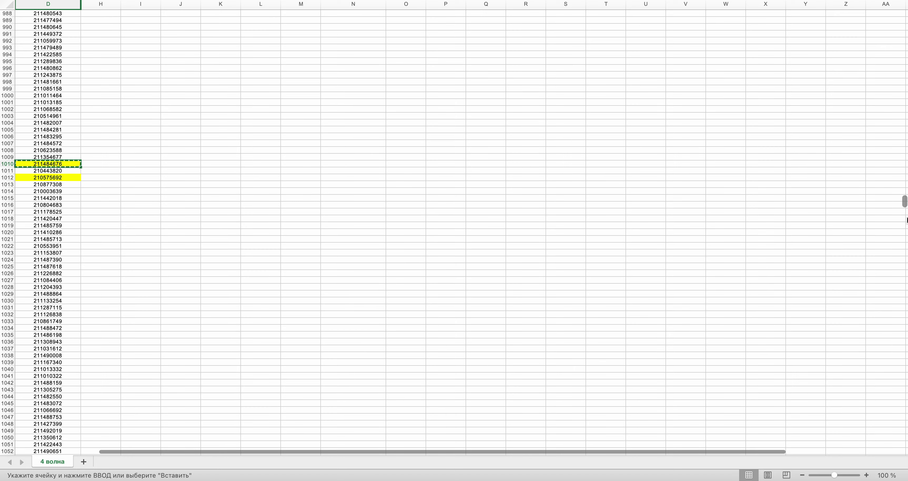
{"action": "left_click_drag", "start_coordinate": [904, 200], "coordinate": [905, 31]}
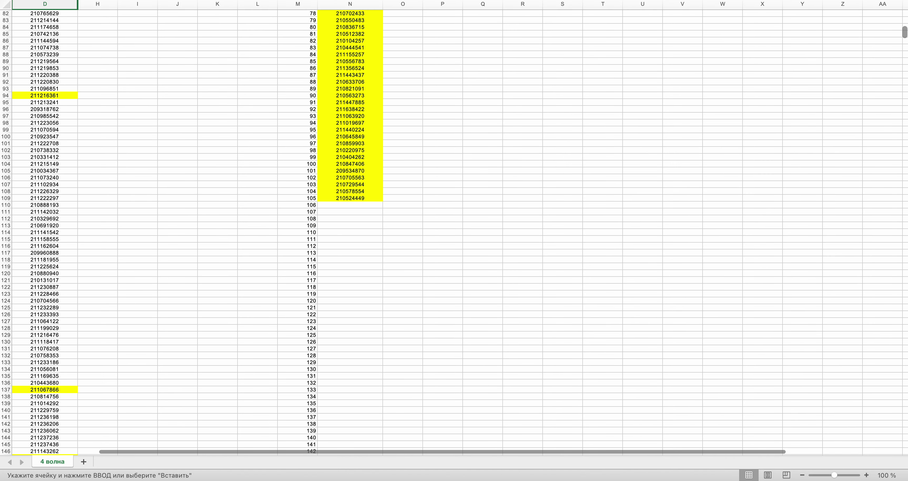
{"action": "left_click", "coordinate": [352, 202]}
{"action": "key", "text": "super+v"}
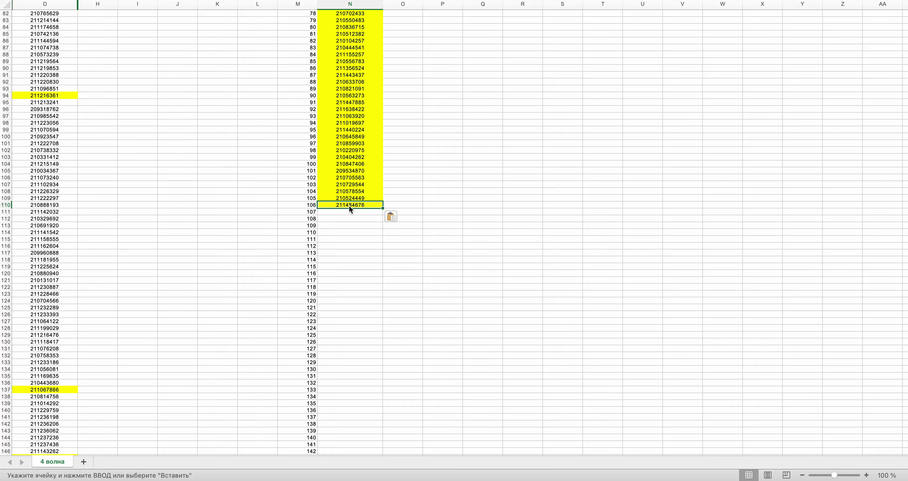
- Draw a new number, mark the row 1540 ID yellow, and copy it into column N
{"action": "key", "text": "ctrl+Right"}
{"action": "left_click", "coordinate": [463, 224]}
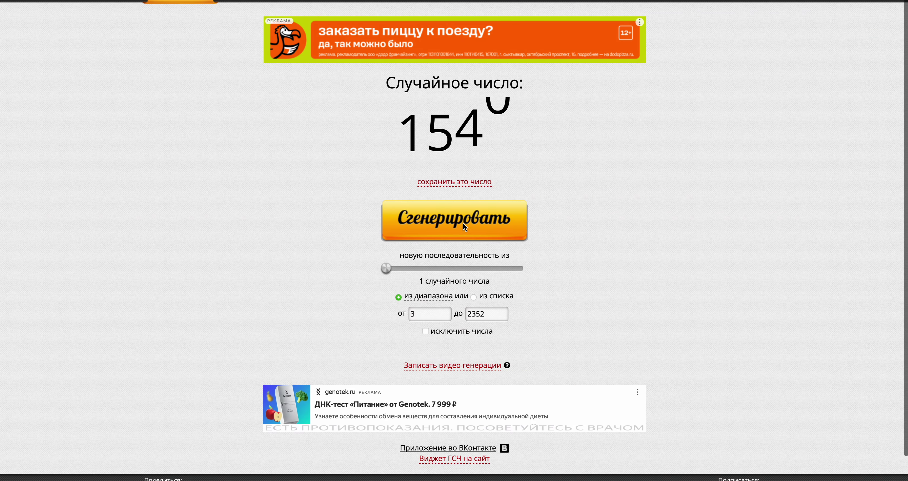
{"action": "key", "text": "ctrl+Left"}
{"action": "left_click_drag", "start_coordinate": [905, 32], "coordinate": [897, 309]}
{"action": "scroll", "coordinate": [279, 214], "scroll_direction": "up", "scroll_amount": 12}
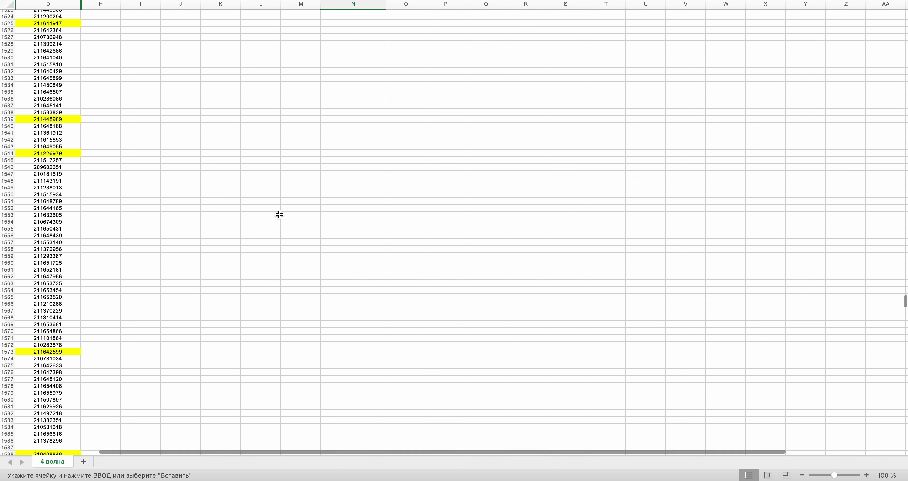
{"action": "scroll", "coordinate": [279, 215], "scroll_direction": "up", "scroll_amount": 2}
{"action": "left_click", "coordinate": [60, 164]}
{"action": "key", "text": "super+y"}
{"action": "key", "text": "super+c"}
{"action": "left_click_drag", "start_coordinate": [905, 299], "coordinate": [905, 15]}
{"action": "scroll", "coordinate": [695, 137], "scroll_direction": "down", "scroll_amount": 10}
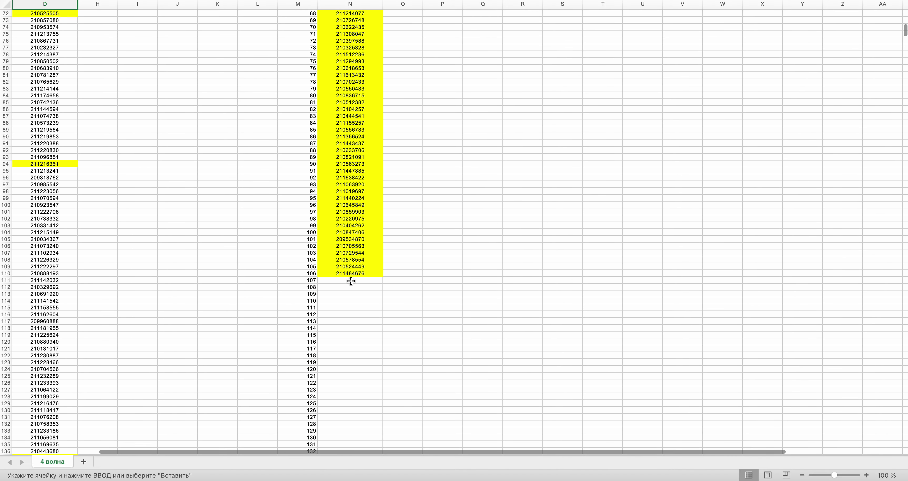
{"action": "left_click", "coordinate": [351, 281]}
{"action": "key", "text": "super+v"}
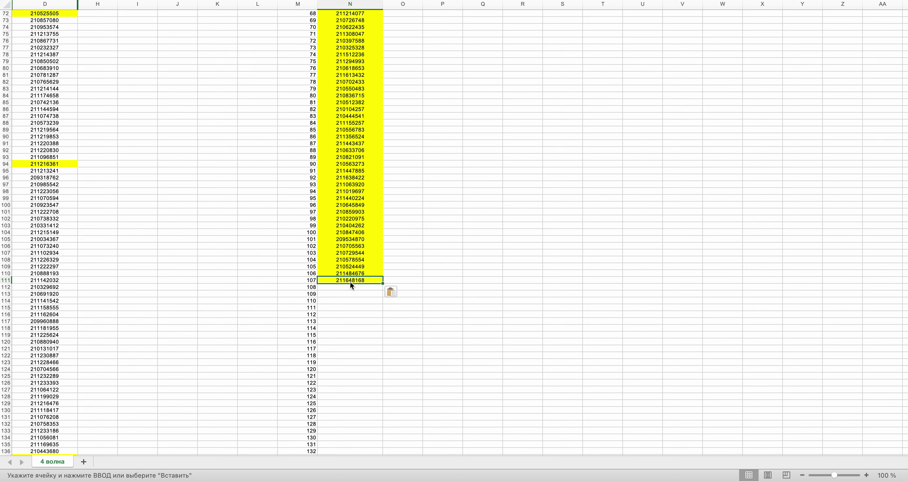
- Draw a new number and copy the row 410 ID from column D into column N
{"action": "key", "text": "ctrl+Right"}
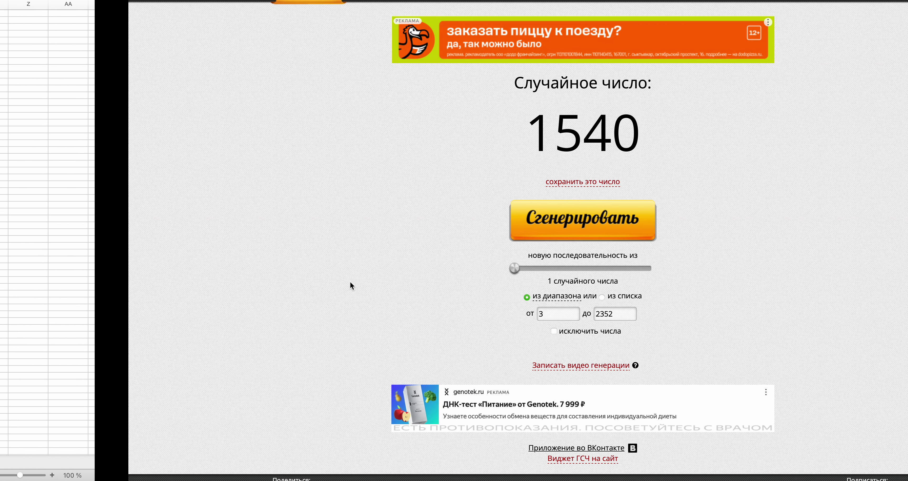
{"action": "left_click", "coordinate": [436, 221]}
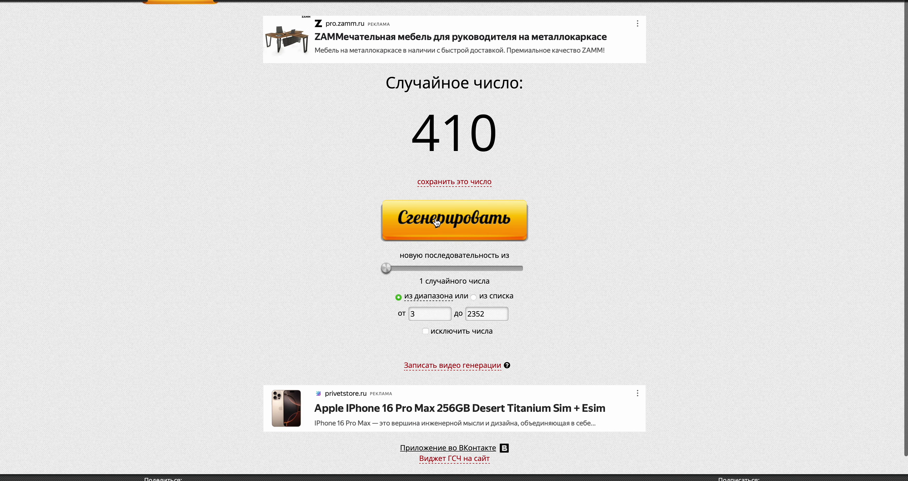
{"action": "key", "text": "ctrl+Left"}
{"action": "scroll", "coordinate": [437, 222], "scroll_direction": "down", "scroll_amount": 5}
{"action": "scroll", "coordinate": [436, 221], "scroll_direction": "right", "scroll_amount": 5}
{"action": "scroll", "coordinate": [435, 218], "scroll_direction": "down", "scroll_amount": 20}
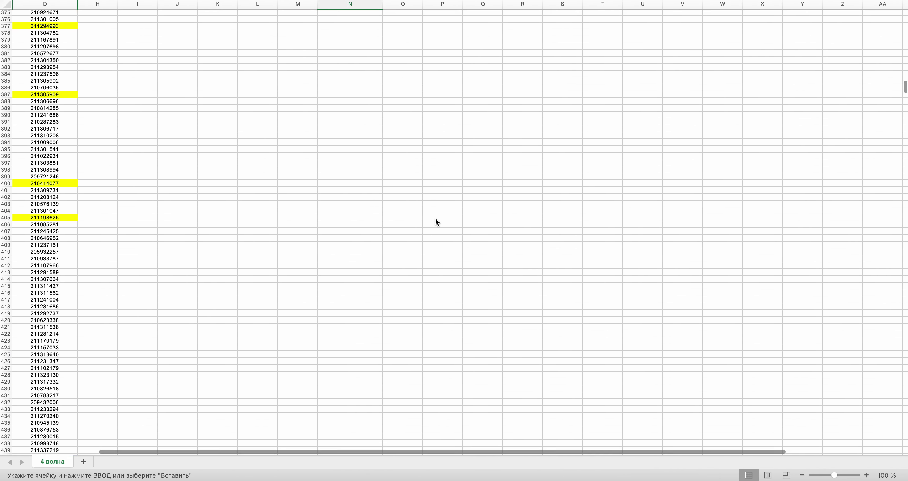
{"action": "left_click", "coordinate": [63, 251]}
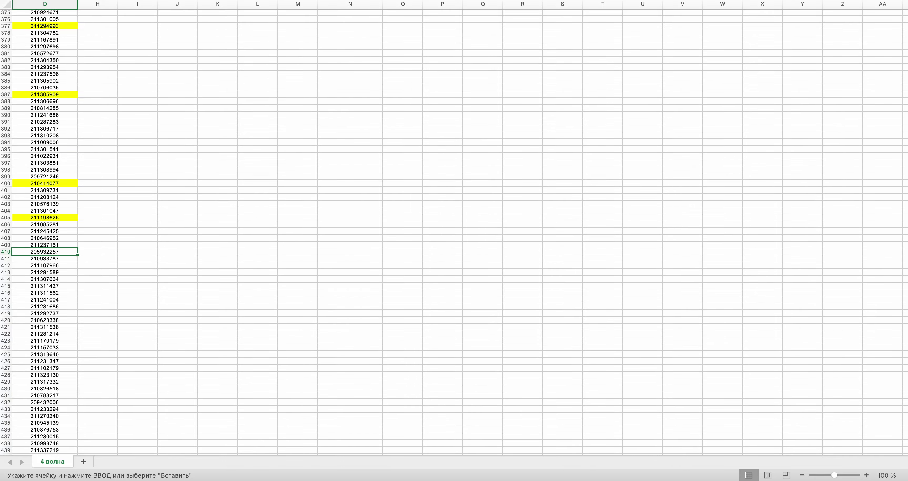
{"action": "key", "text": "super+c"}
{"action": "scroll", "coordinate": [280, 180], "scroll_direction": "up", "scroll_amount": 20}
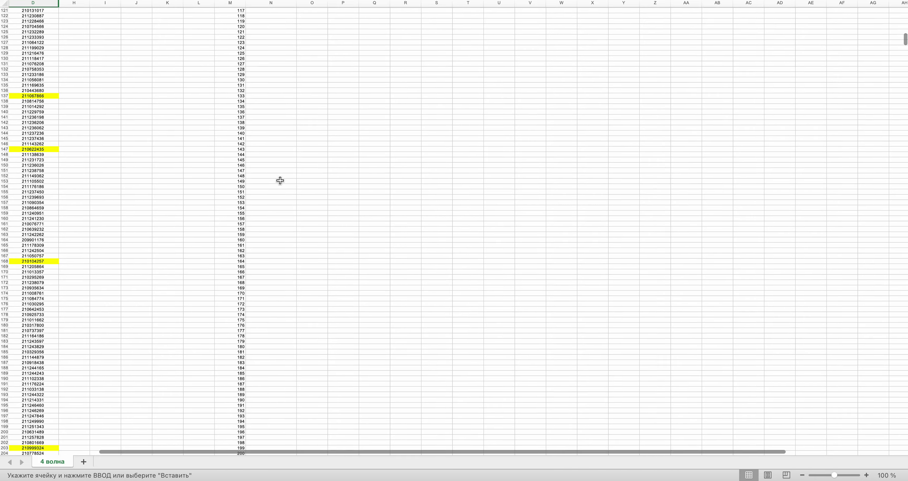
{"action": "scroll", "coordinate": [290, 124], "scroll_direction": "down", "scroll_amount": 3}
{"action": "key", "text": "super+v"}
{"action": "scroll", "coordinate": [271, 130], "scroll_direction": "up", "scroll_amount": 3}
{"action": "scroll", "coordinate": [267, 144], "scroll_direction": "up", "scroll_amount": 3}
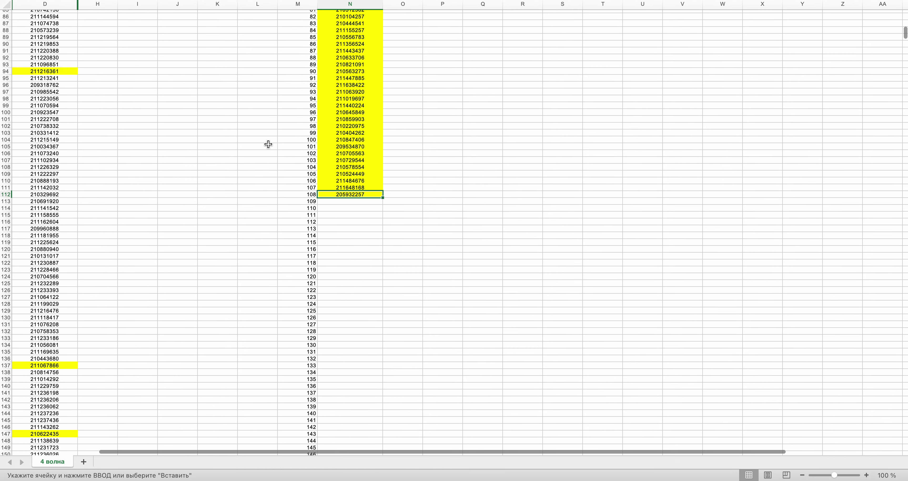
{"action": "key", "text": "ctrl+Right"}
{"action": "left_click", "coordinate": [435, 226]}
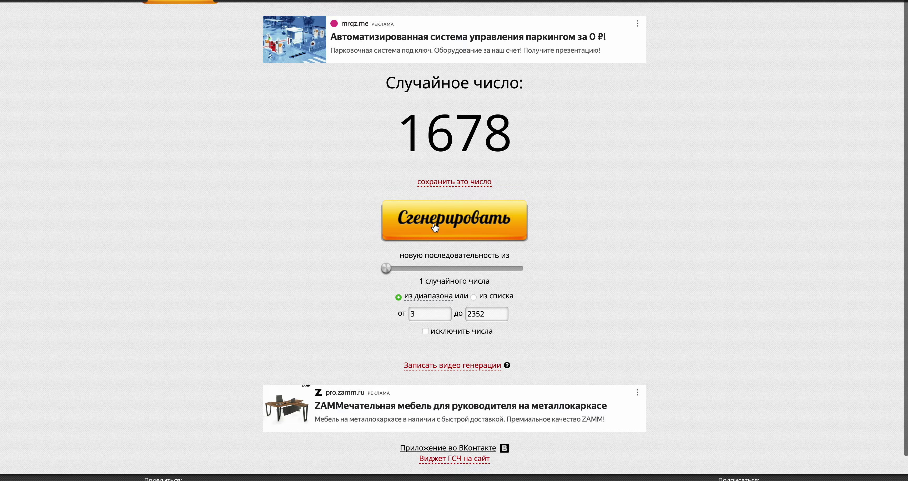
{"action": "key", "text": "ctrl+Left"}
{"action": "scroll", "coordinate": [434, 222], "scroll_direction": "down", "scroll_amount": 20}
{"action": "scroll", "coordinate": [434, 222], "scroll_direction": "down", "scroll_amount": 20}
{"action": "scroll", "coordinate": [434, 222], "scroll_direction": "down", "scroll_amount": 10}
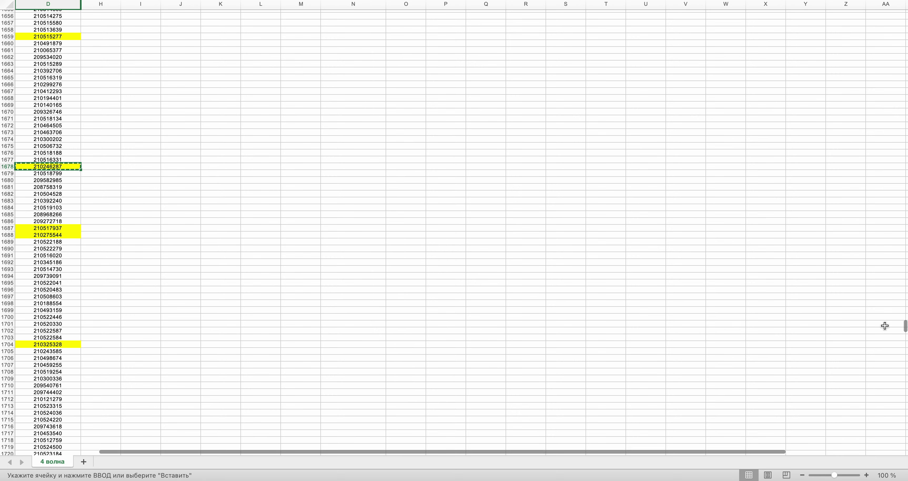
{"action": "left_click_drag", "start_coordinate": [905, 326], "coordinate": [904, 34]}
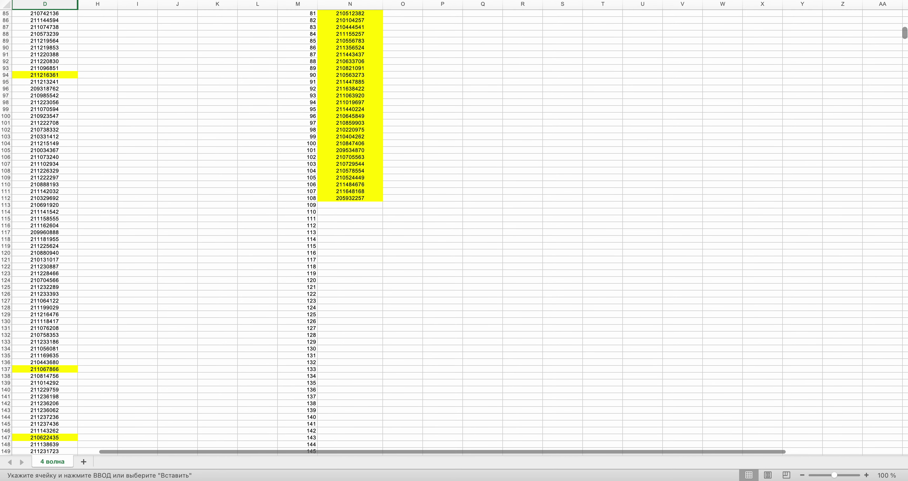
{"action": "left_click", "coordinate": [334, 200]}
{"action": "key", "text": "super+v"}
{"action": "key", "text": "ctrl+Right"}
{"action": "left_click", "coordinate": [455, 228]}
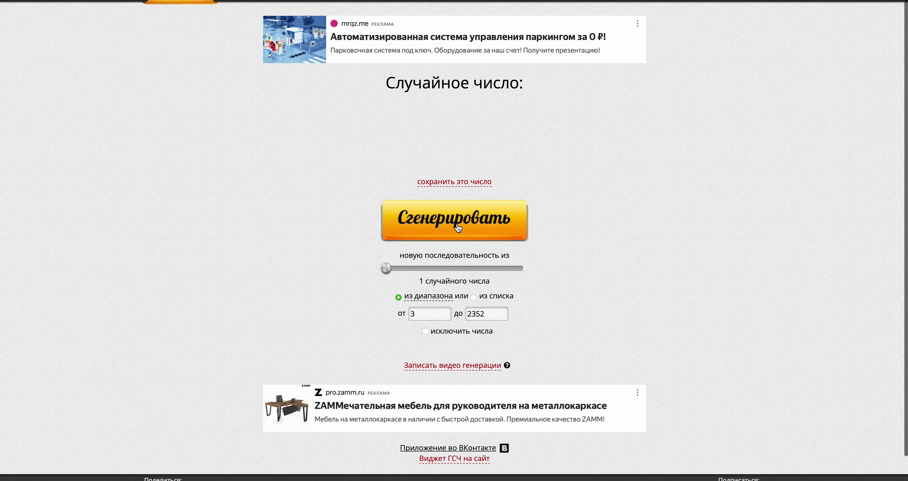
{"action": "key", "text": "ctrl+Left"}
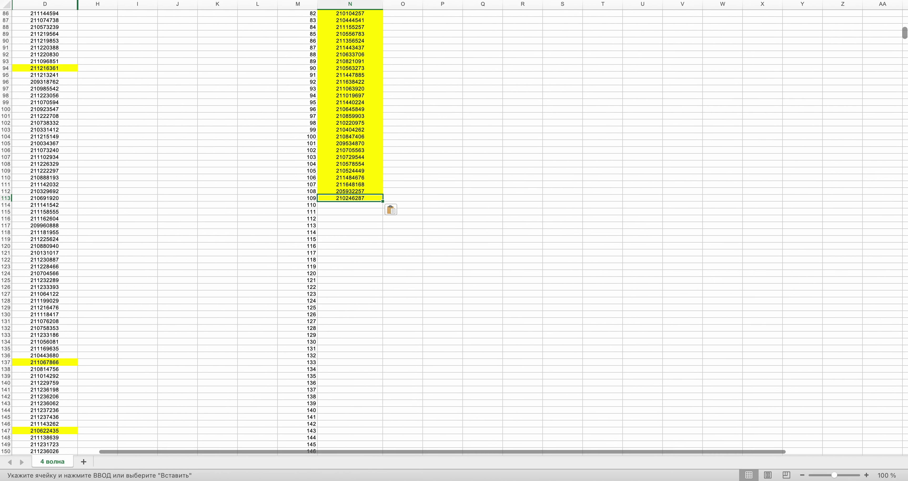
{"action": "left_click_drag", "start_coordinate": [906, 32], "coordinate": [905, 336]}
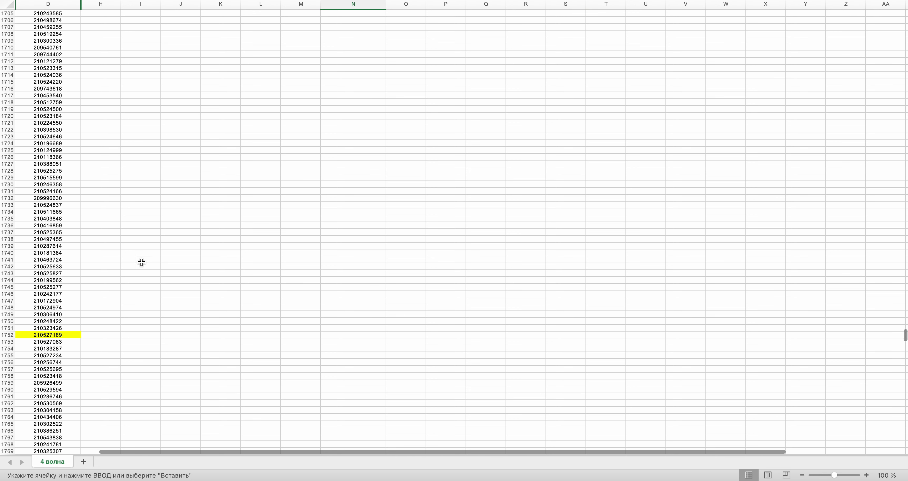
{"action": "left_click", "coordinate": [41, 280]}
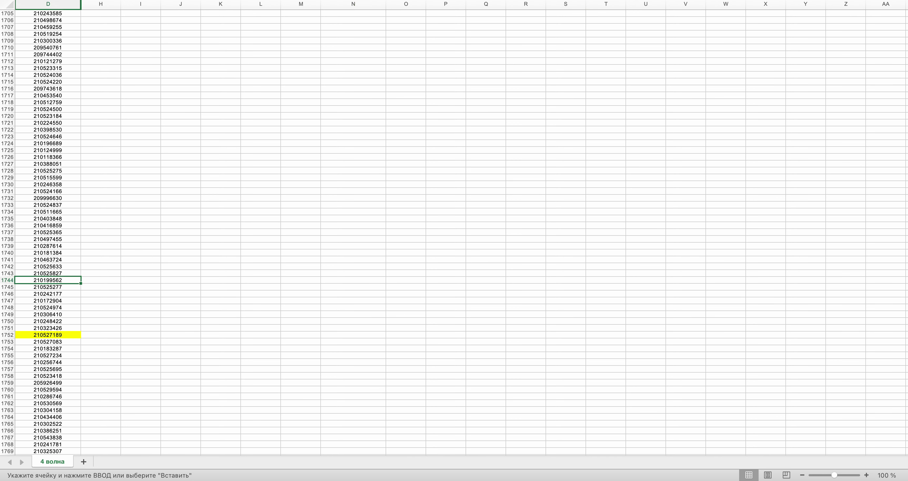
{"action": "left_click_drag", "start_coordinate": [905, 336], "coordinate": [905, 28]}
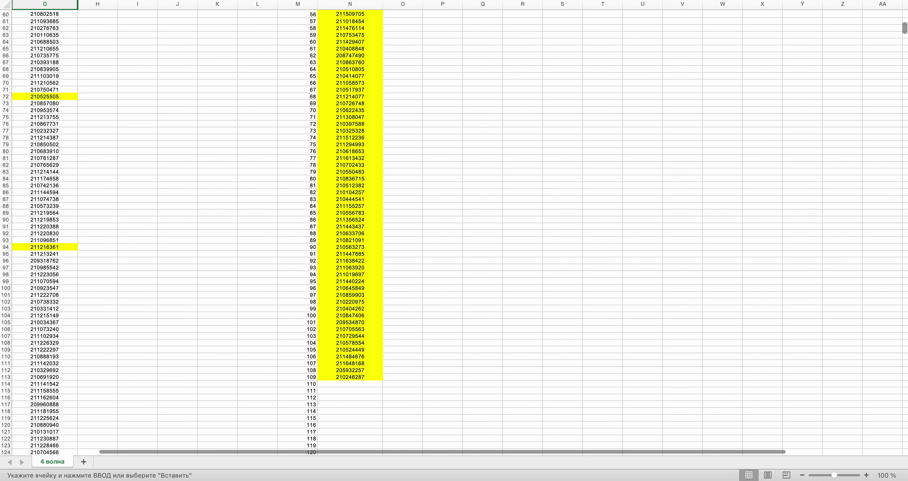
{"action": "left_click", "coordinate": [361, 384]}
{"action": "key", "text": "super+v"}
{"action": "key", "text": "super+Tab"}
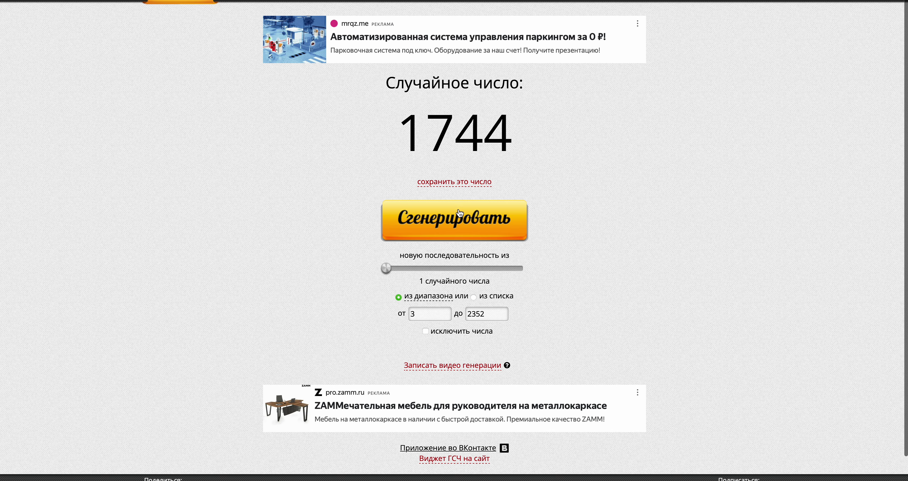
{"action": "left_click", "coordinate": [460, 212]}
{"action": "key", "text": "super+Tab"}
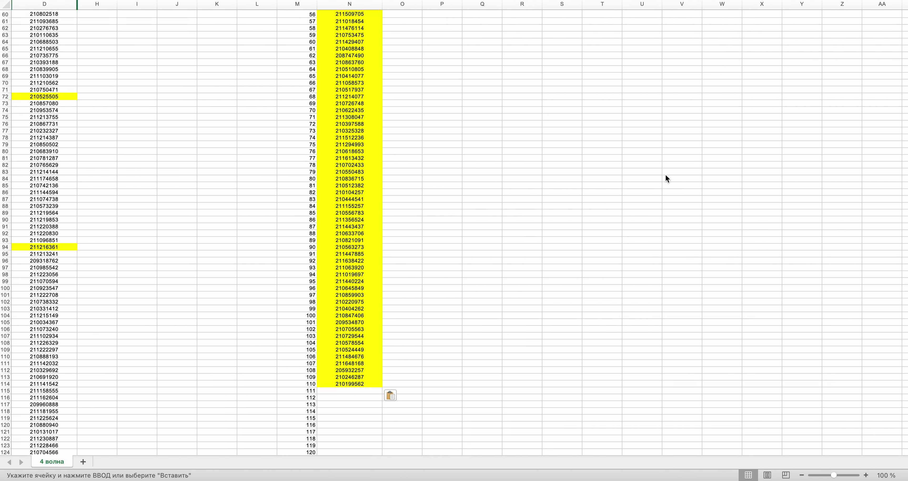
{"action": "scroll", "coordinate": [454, 233], "scroll_direction": "down", "scroll_amount": 20}
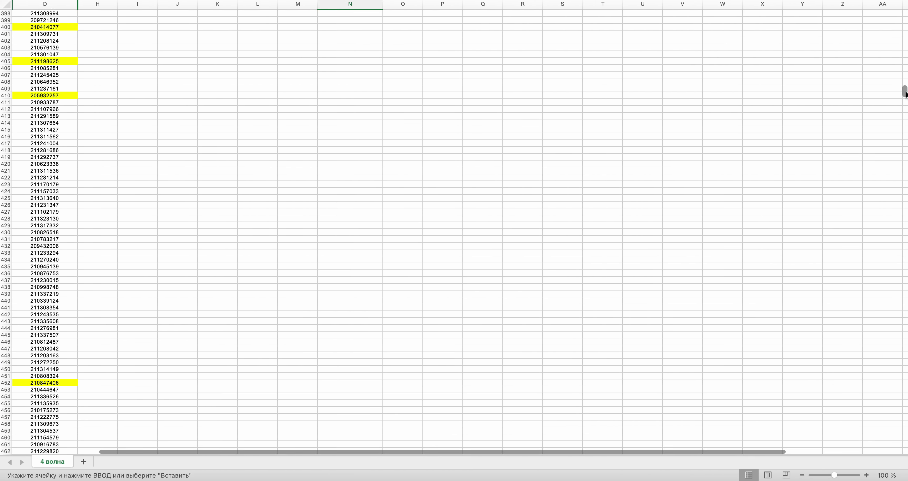
{"action": "scroll", "coordinate": [398, 104], "scroll_direction": "up", "scroll_amount": 1}
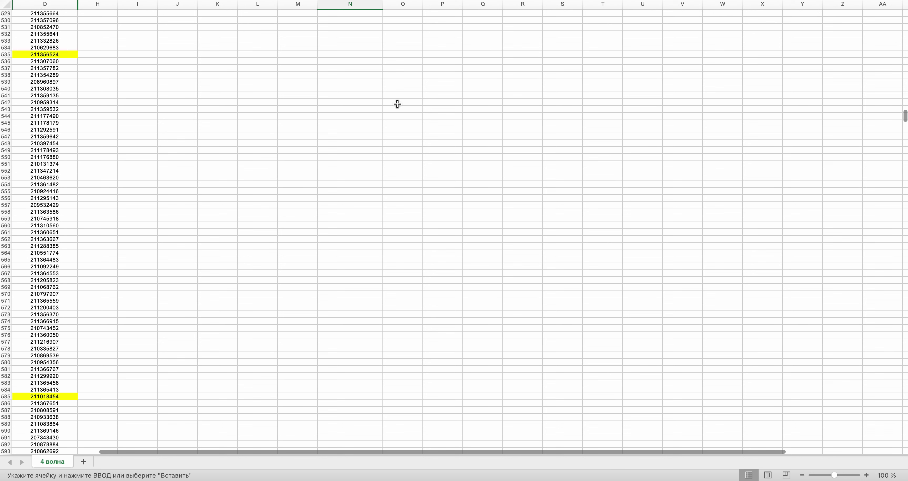
{"action": "left_click", "coordinate": [21, 97]}
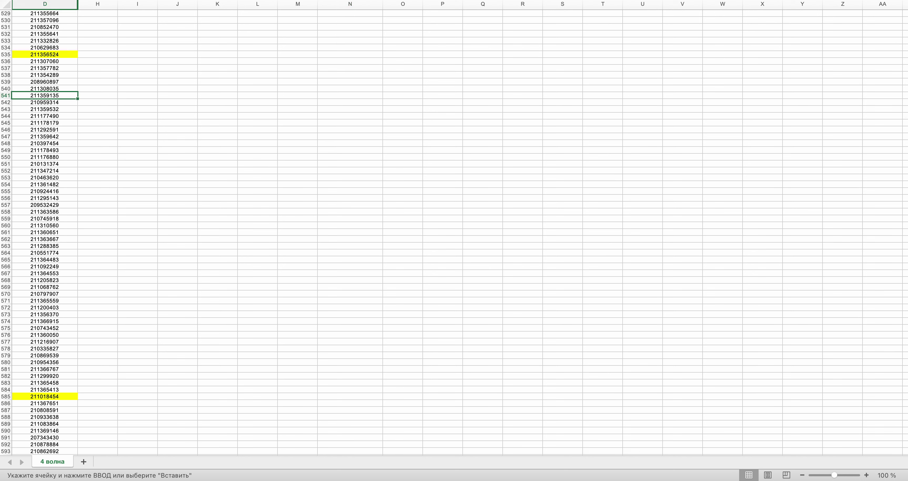
{"action": "scroll", "coordinate": [491, 220], "scroll_direction": "down", "scroll_amount": 1}
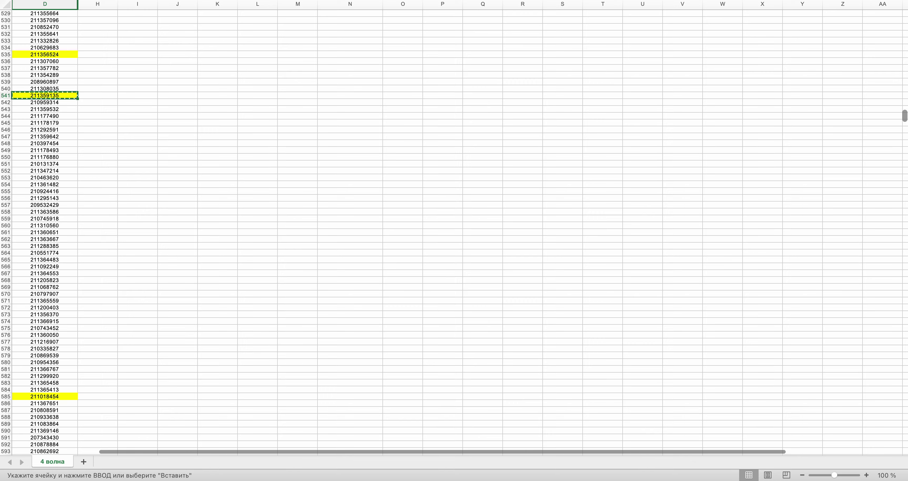
{"action": "left_click_drag", "start_coordinate": [905, 116], "coordinate": [905, 34]}
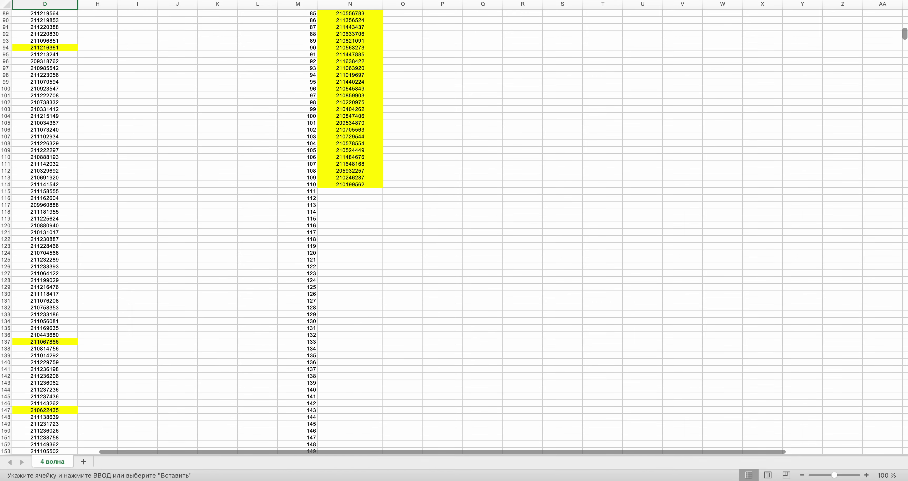
{"action": "left_click", "coordinate": [363, 191]}
{"action": "key", "text": "super+v"}
{"action": "key", "text": "ctrl+Right"}
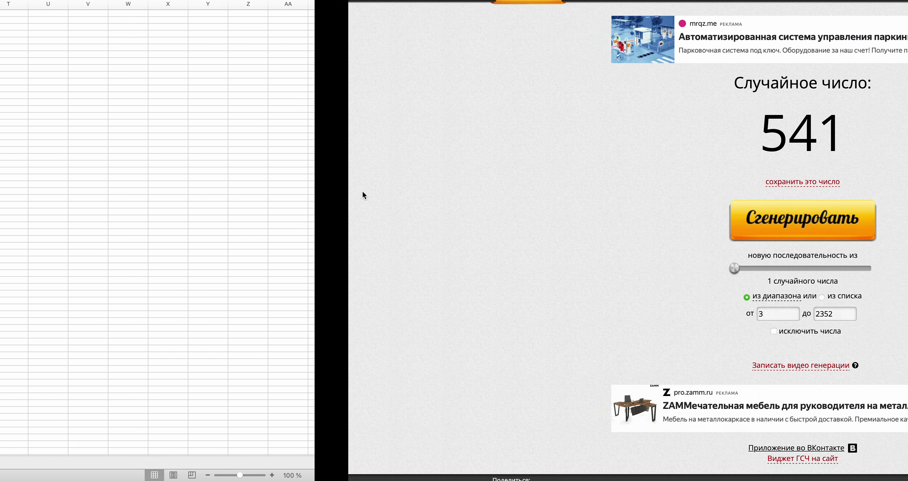
{"action": "left_click", "coordinate": [447, 236]}
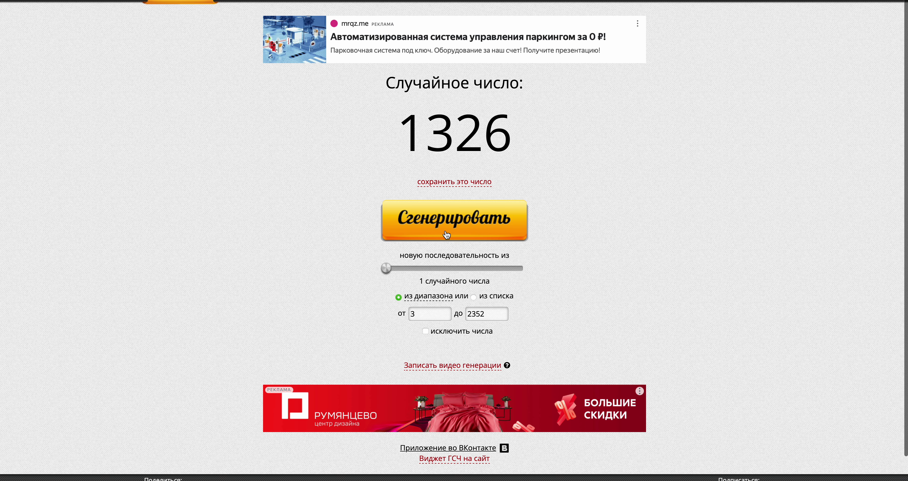
{"action": "key", "text": "ctrl+Left"}
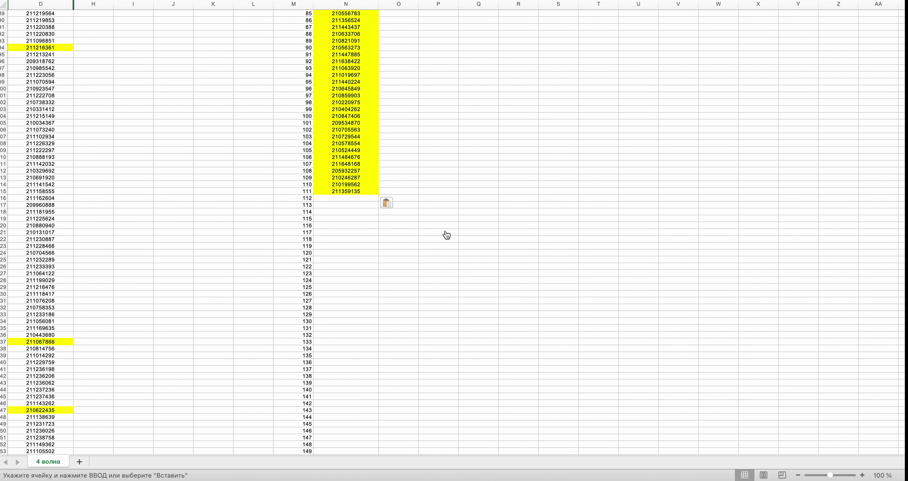
{"action": "left_click_drag", "start_coordinate": [905, 35], "coordinate": [904, 255]}
{"action": "left_click", "coordinate": [21, 344]}
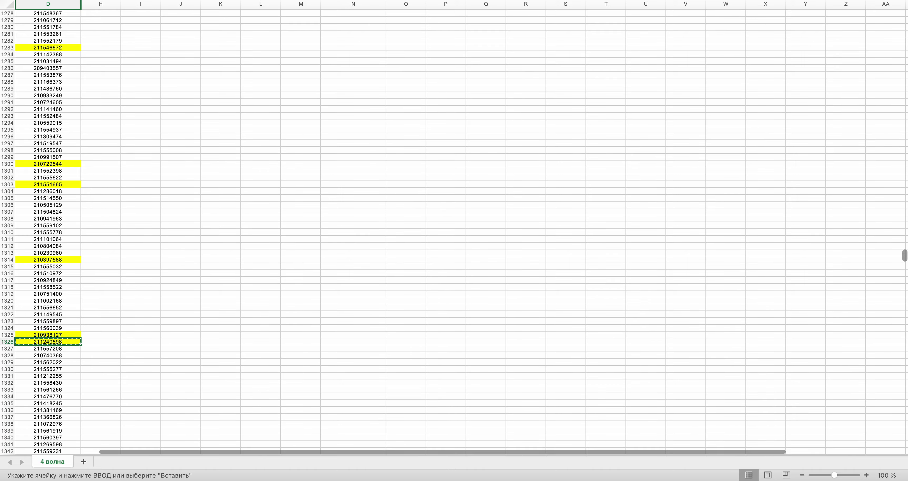
{"action": "left_click_drag", "start_coordinate": [905, 259], "coordinate": [905, 33]}
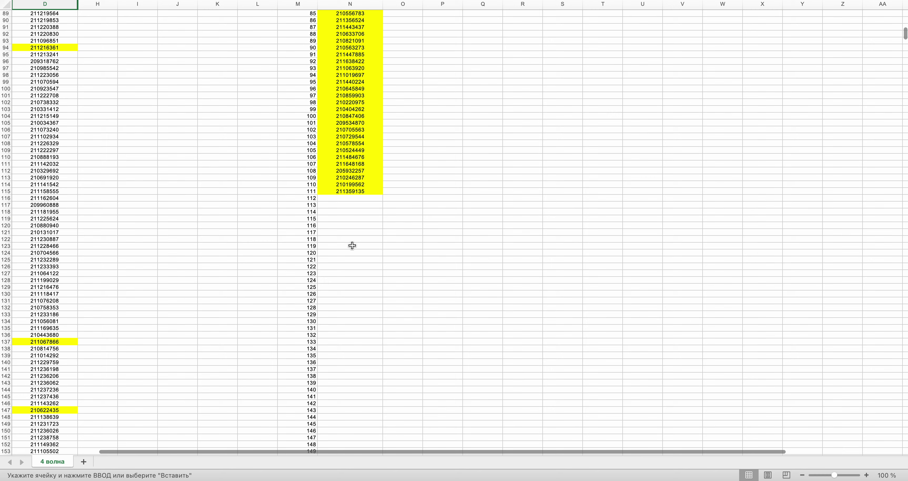
{"action": "left_click", "coordinate": [353, 195]}
{"action": "key", "text": "super+v"}
{"action": "key", "text": "super+Tab"}
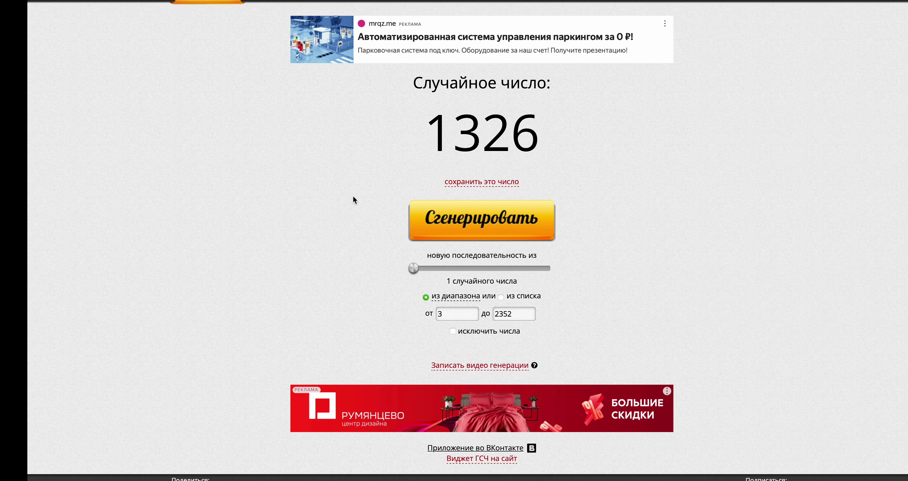
{"action": "left_click", "coordinate": [433, 220]}
{"action": "key", "text": "super+Tab"}
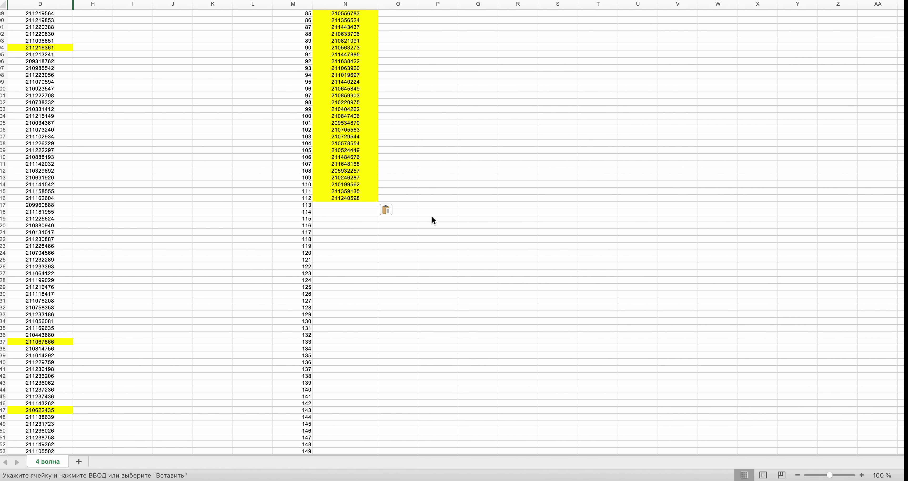
{"action": "left_click_drag", "start_coordinate": [905, 33], "coordinate": [904, 155]}
- Mark the D1149 ID yellow and paste it into N117
{"action": "key", "text": "super+Tab"}
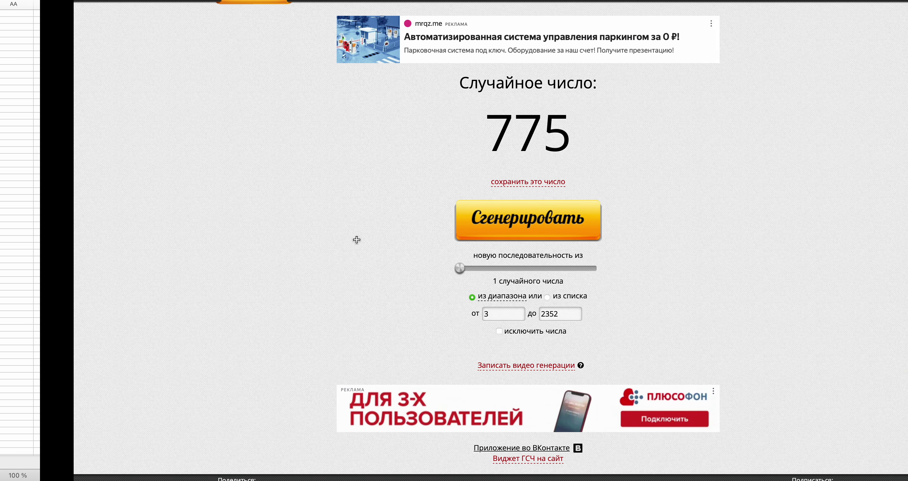
{"action": "left_click", "coordinate": [462, 236]}
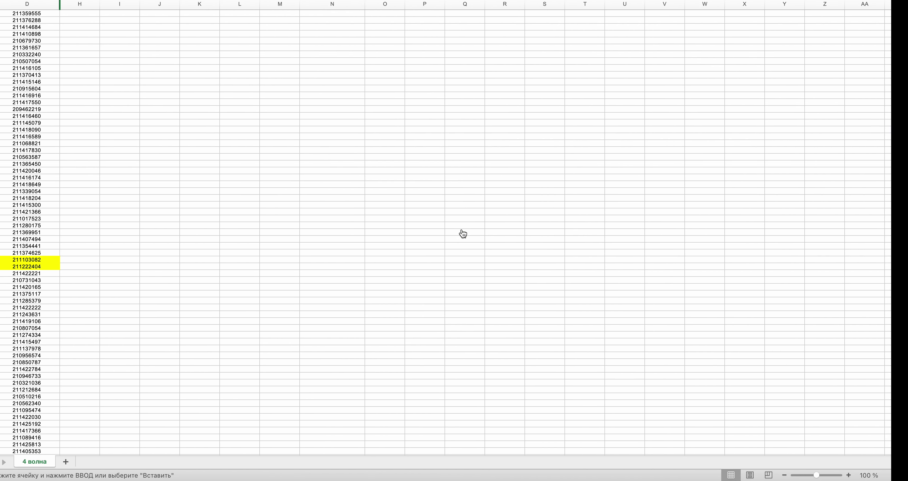
{"action": "left_click_drag", "start_coordinate": [905, 154], "coordinate": [905, 230]}
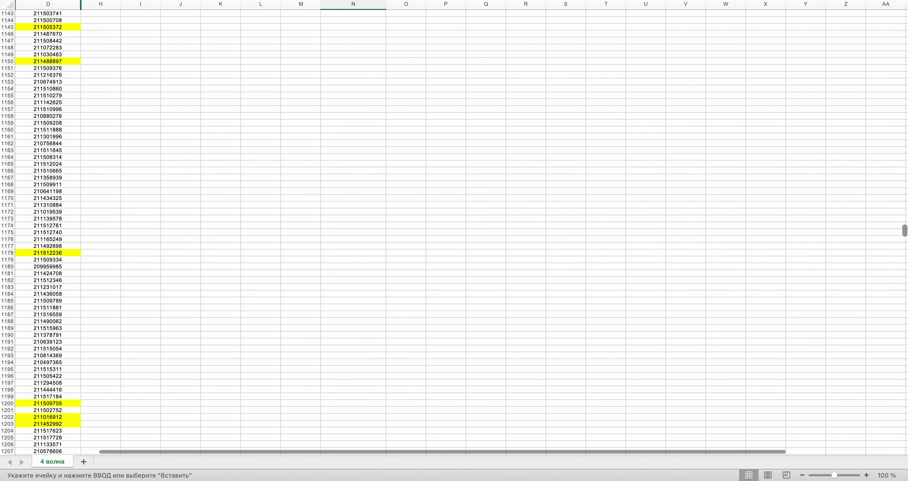
{"action": "scroll", "coordinate": [455, 233], "scroll_direction": "up", "scroll_amount": 9}
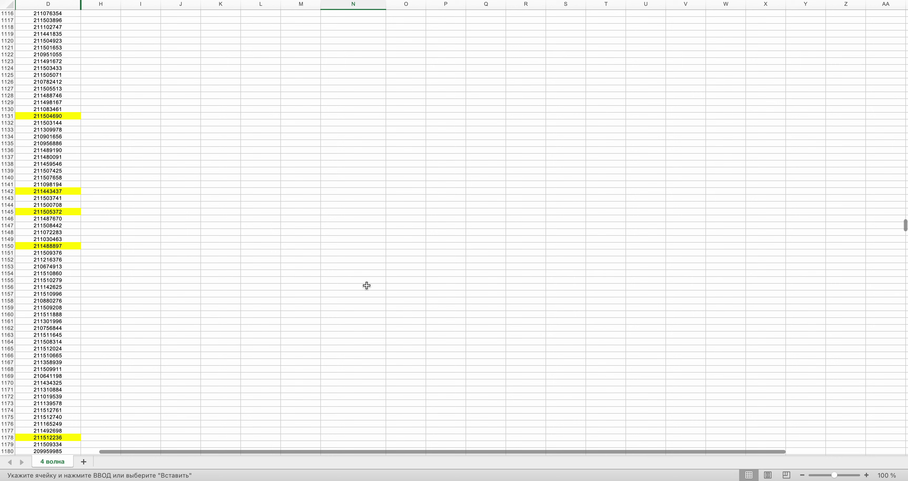
{"action": "left_click", "coordinate": [39, 240]}
{"action": "key", "text": "super+y"}
{"action": "key", "text": "super+c"}
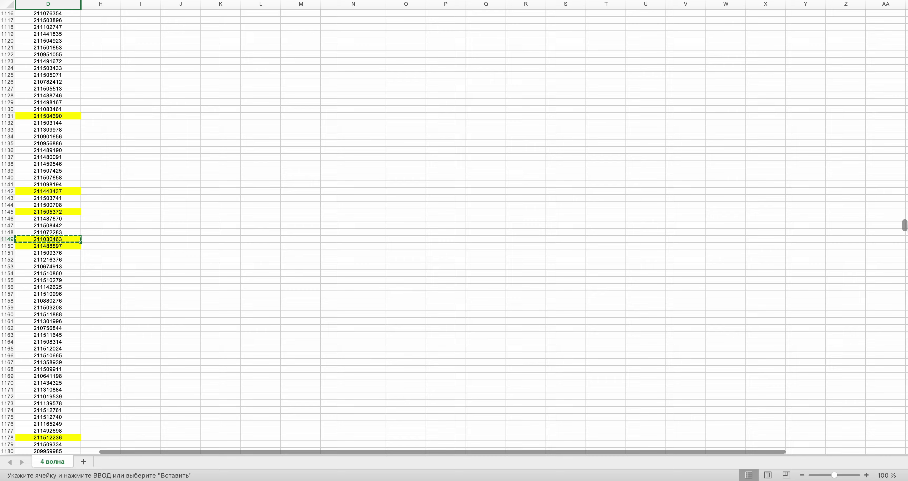
{"action": "scroll", "coordinate": [454, 229], "scroll_direction": "up", "scroll_amount": 20}
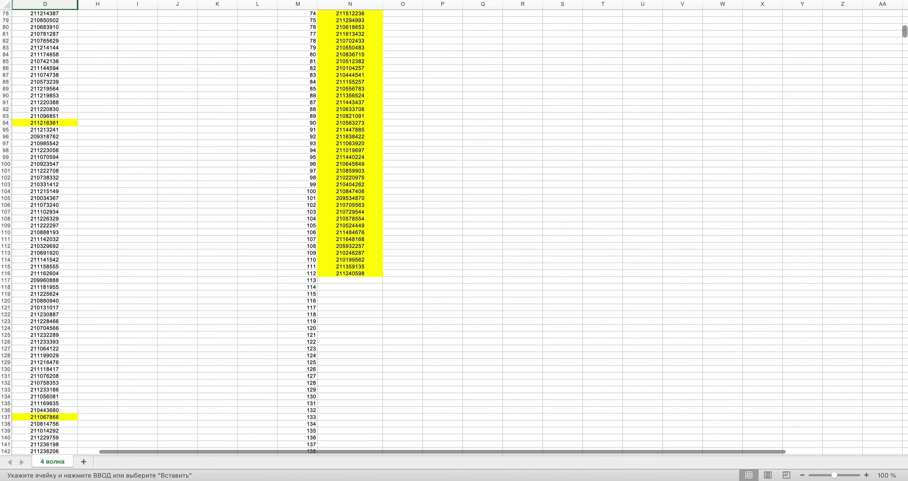
{"action": "left_click", "coordinate": [364, 280]}
{"action": "key", "text": "super+v"}
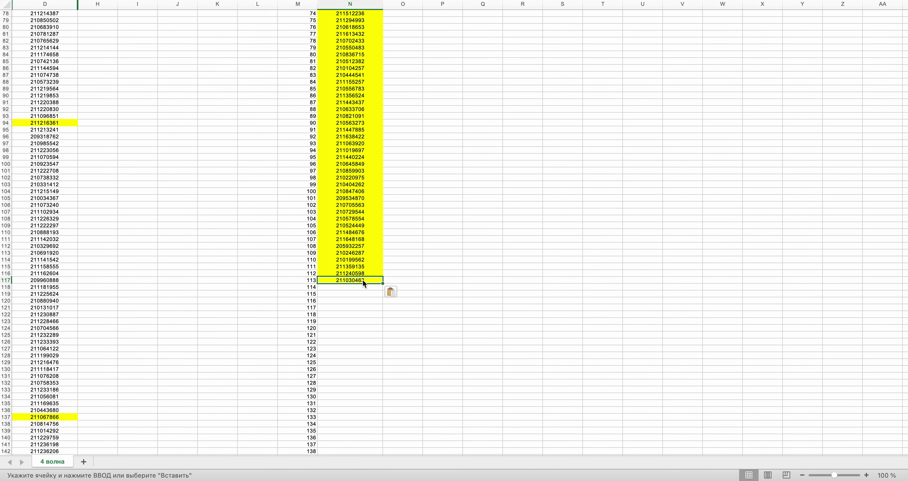
{"action": "key", "text": "super+Tab"}
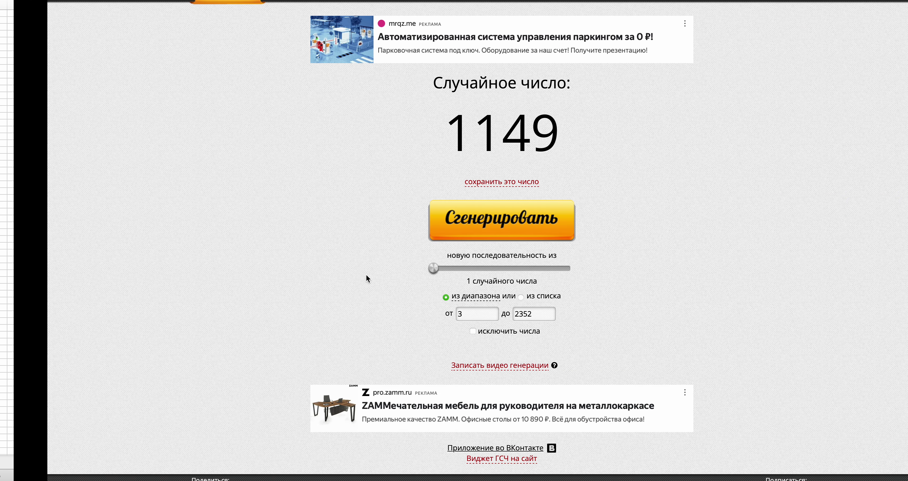
{"action": "left_click", "coordinate": [472, 229]}
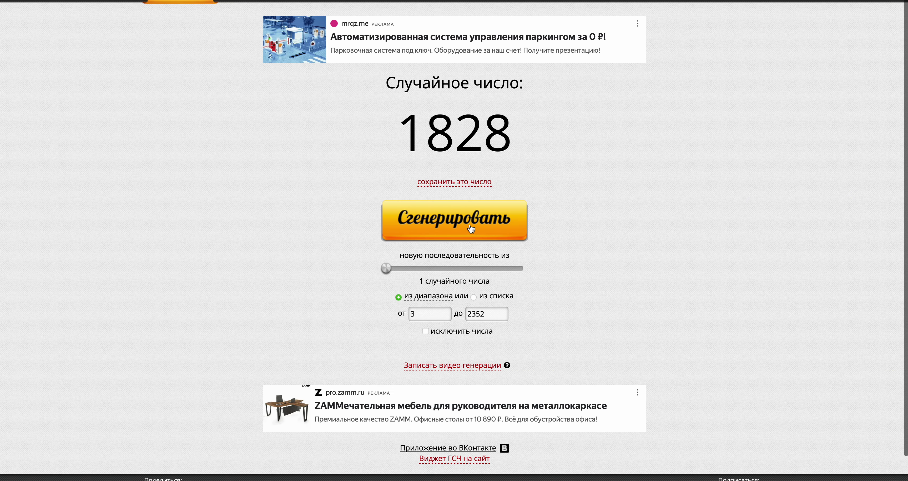
{"action": "key", "text": "super+Tab"}
{"action": "left_click_drag", "start_coordinate": [905, 295], "coordinate": [905, 354]}
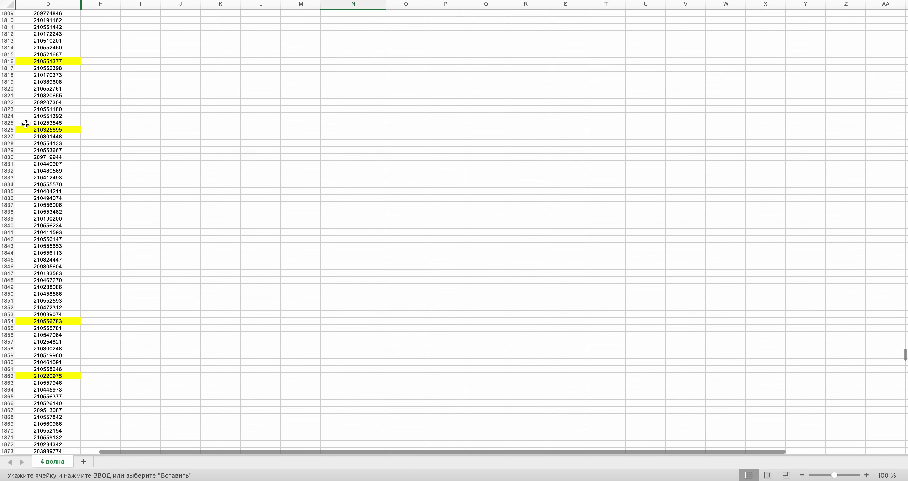
{"action": "left_click", "coordinate": [36, 144]}
{"action": "key", "text": "Return"}
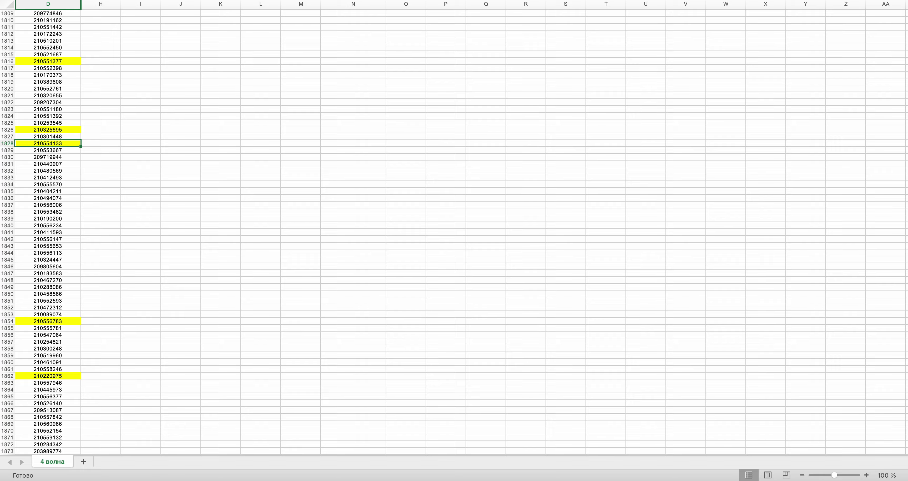
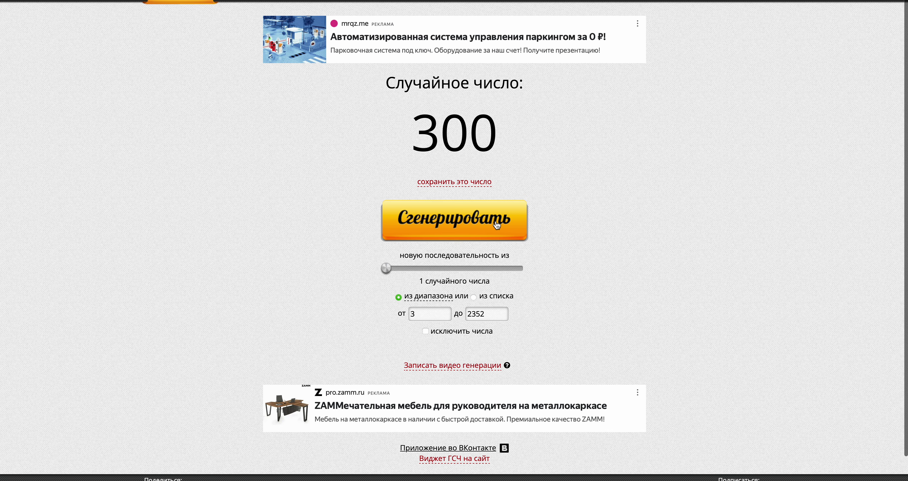
- Copy the generated row's column D value into N122
{"action": "key", "text": "super+Tab"}
{"action": "left_click", "coordinate": [44, 154]}
{"action": "key", "text": "super+c"}
{"action": "scroll", "coordinate": [296, 158], "scroll_direction": "down", "scroll_amount": 2}
{"action": "scroll", "coordinate": [297, 153], "scroll_direction": "up", "scroll_amount": 10}
{"action": "left_click", "coordinate": [341, 364]}
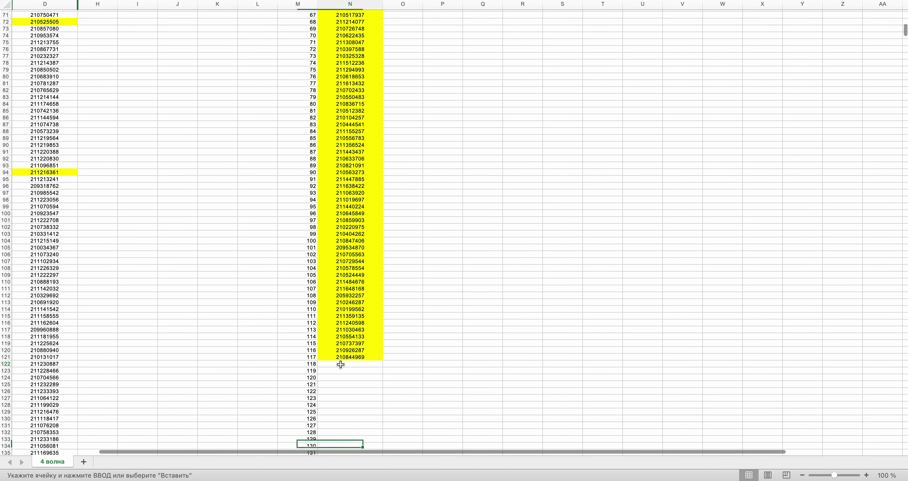
{"action": "key", "text": "super+v"}
- Highlight D1133 yellow and copy its value
{"action": "key", "text": "super+Tab"}
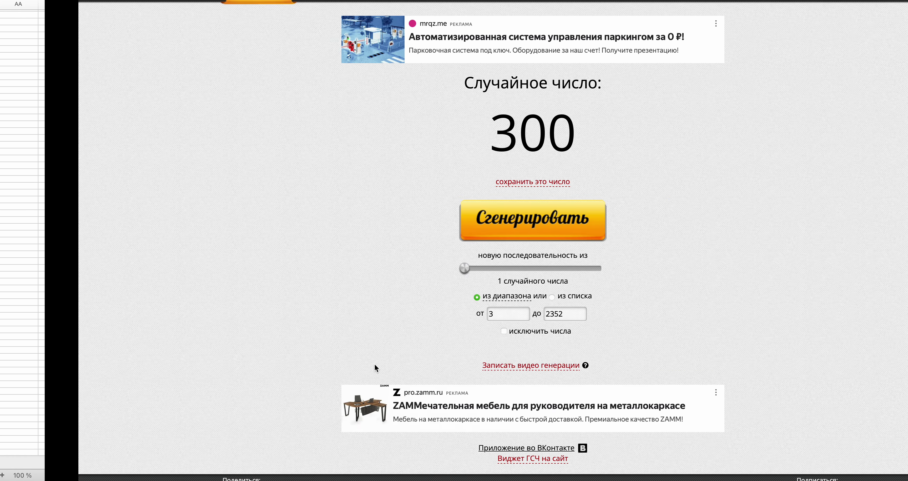
{"action": "key", "text": "super+Tab"}
{"action": "left_click_drag", "start_coordinate": [906, 34], "coordinate": [904, 227]}
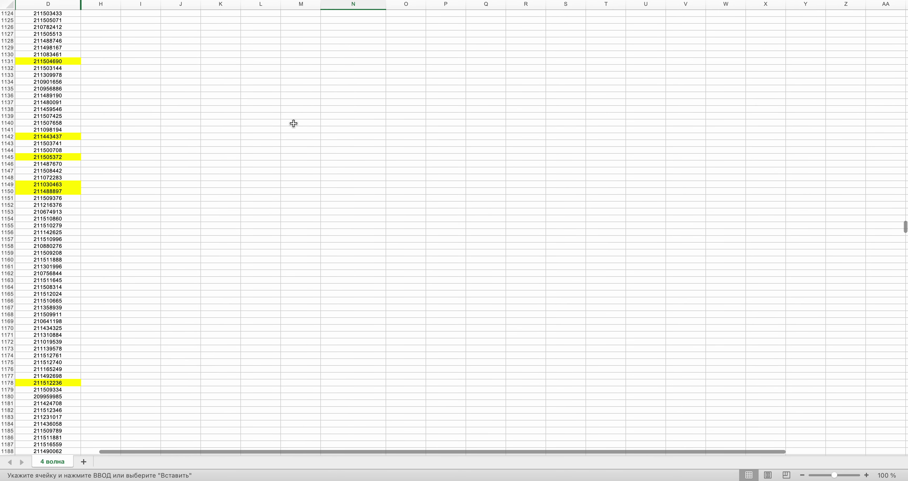
{"action": "scroll", "coordinate": [294, 124], "scroll_direction": "up", "scroll_amount": 2}
{"action": "left_click", "coordinate": [29, 103]}
{"action": "key", "text": "Return"}
{"action": "key", "text": "cmd+c"}
- Locate and select the column D value at row 992
{"action": "scroll", "coordinate": [236, 100], "scroll_direction": "up", "scroll_amount": 20}
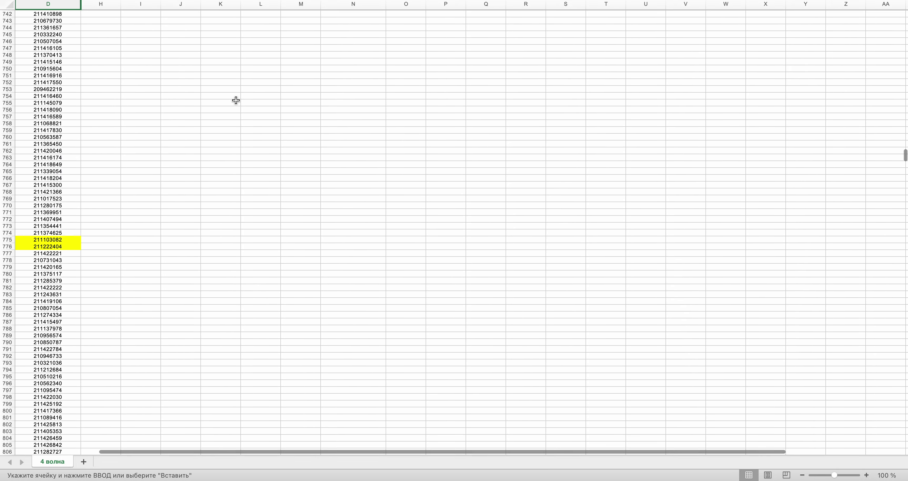
{"action": "scroll", "coordinate": [236, 100], "scroll_direction": "up", "scroll_amount": 10}
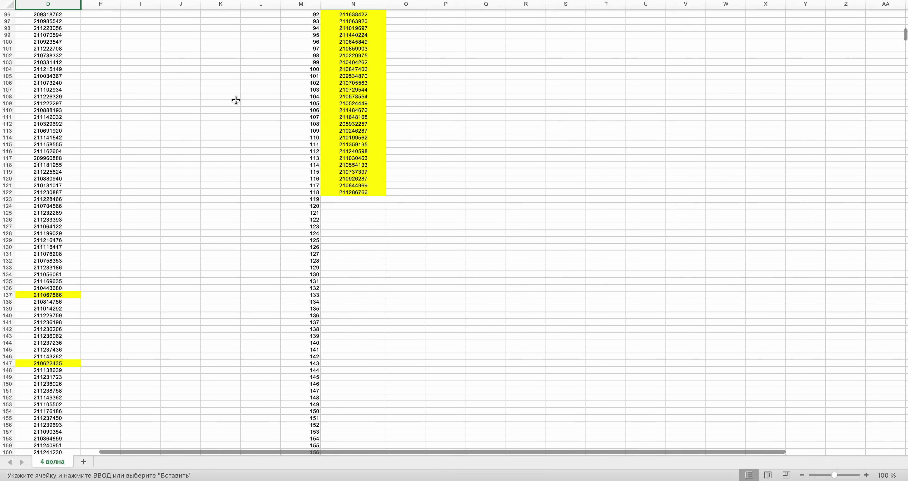
{"action": "scroll", "coordinate": [458, 211], "scroll_direction": "down", "scroll_amount": 20}
{"action": "scroll", "coordinate": [458, 211], "scroll_direction": "down", "scroll_amount": 17}
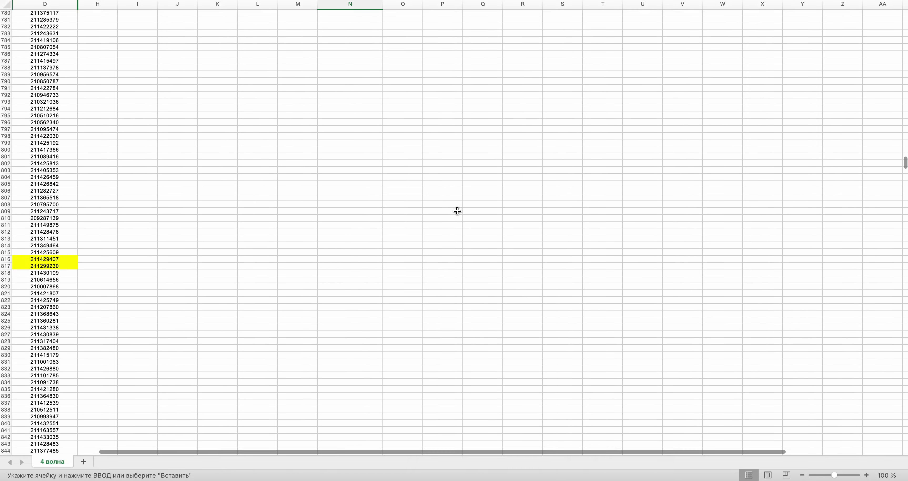
{"action": "scroll", "coordinate": [457, 210], "scroll_direction": "down", "scroll_amount": 3}
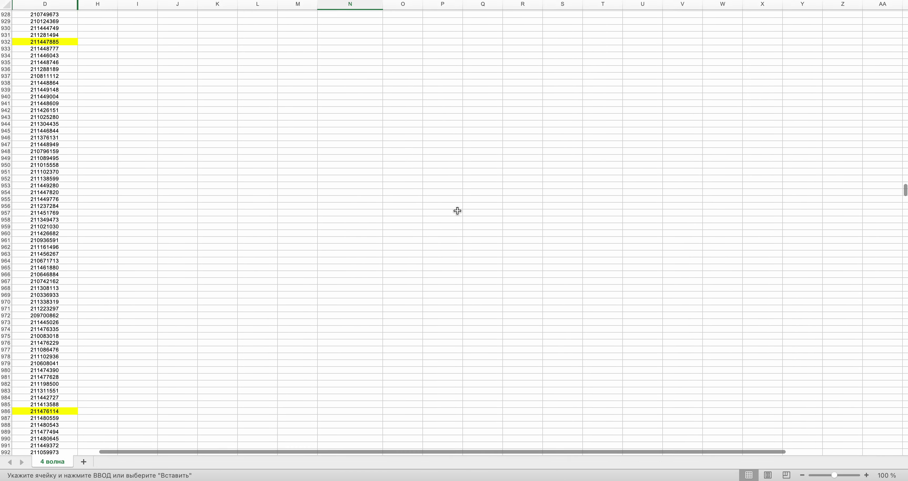
{"action": "scroll", "coordinate": [457, 211], "scroll_direction": "down", "scroll_amount": 1}
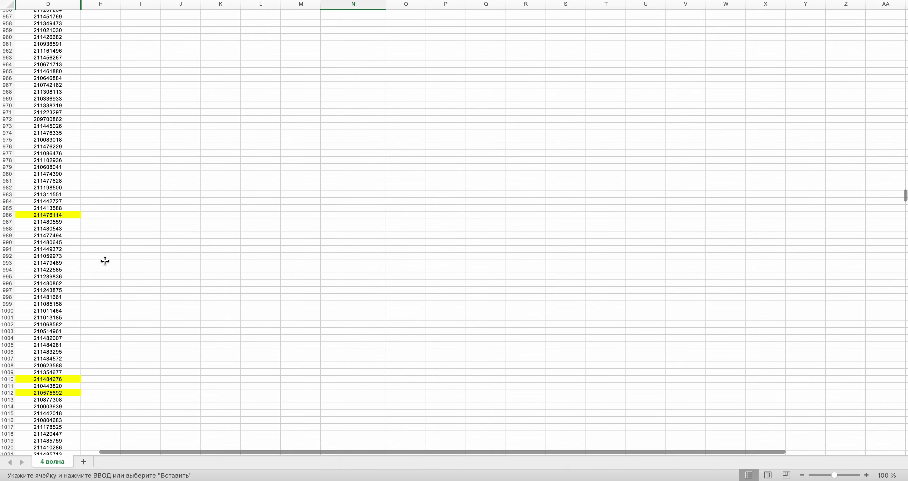
{"action": "left_click", "coordinate": [38, 255]}
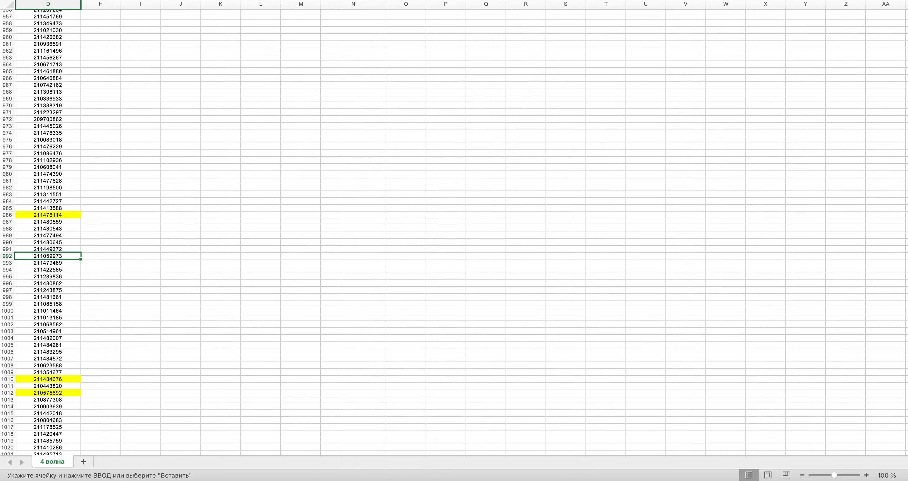
- Highlight D1207 yellow and paste its value into N125
{"action": "scroll", "coordinate": [296, 158], "scroll_direction": "up", "scroll_amount": 20}
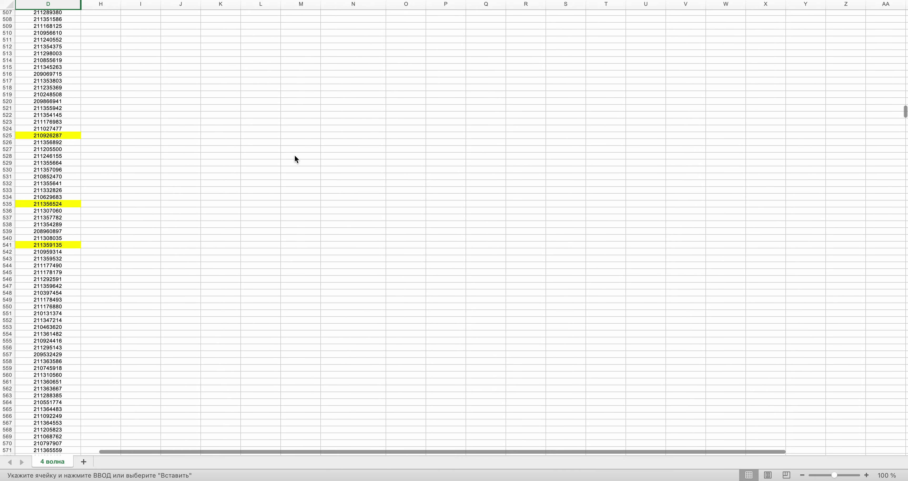
{"action": "scroll", "coordinate": [296, 158], "scroll_direction": "up", "scroll_amount": 10}
{"action": "scroll", "coordinate": [294, 159], "scroll_direction": "down", "scroll_amount": 20}
{"action": "scroll", "coordinate": [357, 295], "scroll_direction": "down", "scroll_amount": 8}
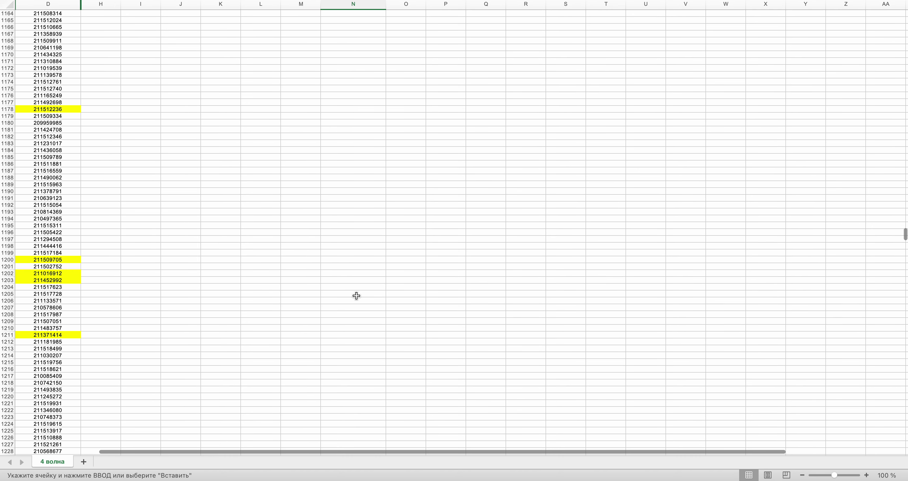
{"action": "left_click", "coordinate": [63, 308]}
{"action": "key", "text": "super+y"}
{"action": "key", "text": "super+c"}
{"action": "scroll", "coordinate": [905, 149], "scroll_direction": "up", "scroll_amount": 5}
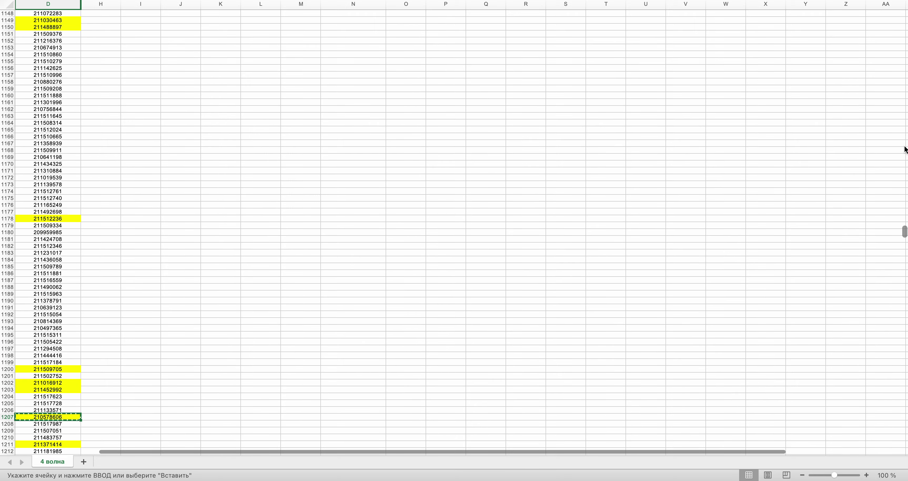
{"action": "scroll", "coordinate": [905, 149], "scroll_direction": "up", "scroll_amount": 20}
{"action": "left_click", "coordinate": [350, 147]}
{"action": "key", "text": "super+v"}
{"action": "key", "text": "ctrl+Right"}
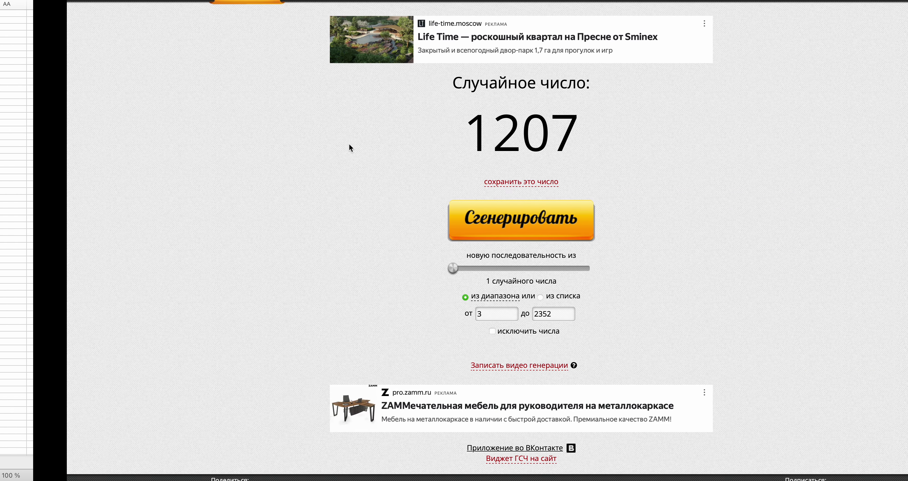
{"action": "left_click", "coordinate": [432, 224]}
{"action": "key", "text": "ctrl+Left"}
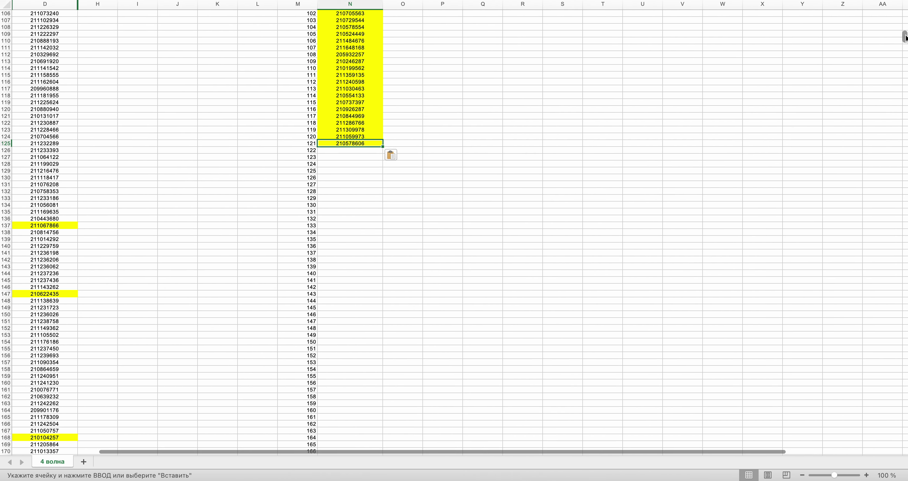
{"action": "scroll", "coordinate": [905, 37], "scroll_direction": "down", "scroll_amount": 20}
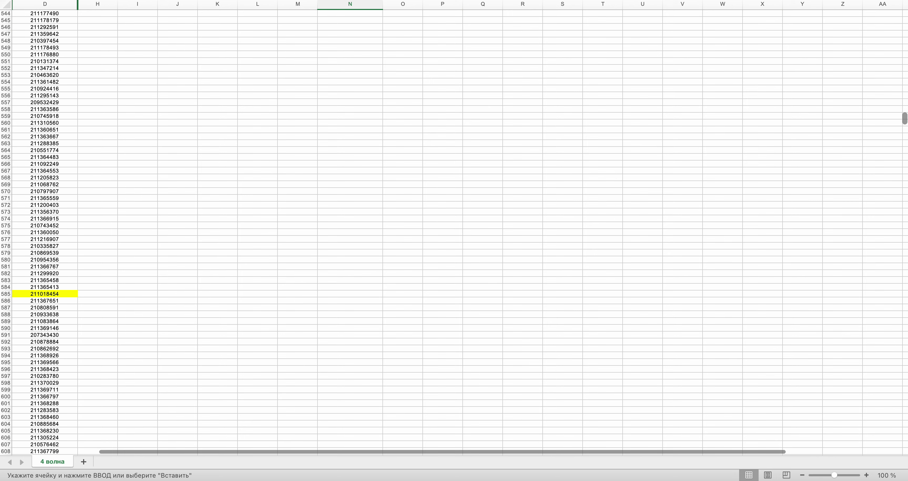
{"action": "left_click", "coordinate": [46, 273]}
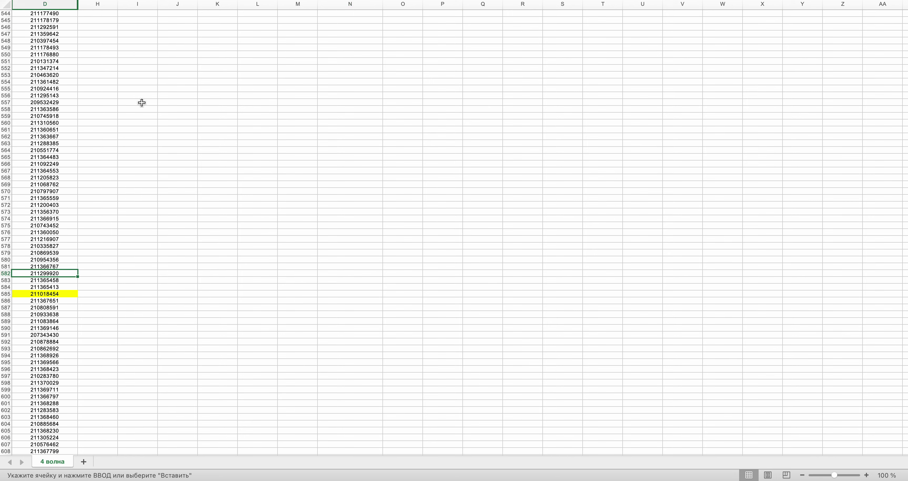
{"action": "key", "text": "Return"}
{"action": "key", "text": "super+c"}
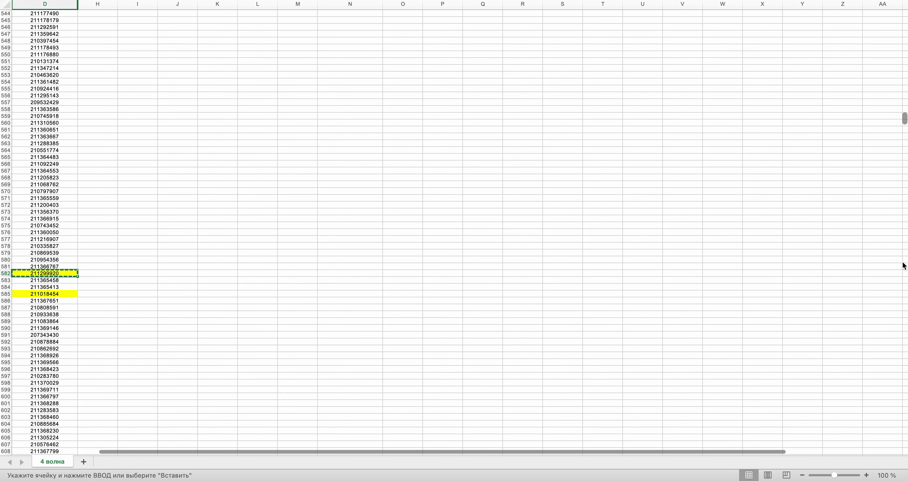
{"action": "left_click_drag", "start_coordinate": [905, 119], "coordinate": [904, 37]}
{"action": "left_click", "coordinate": [329, 130]}
{"action": "key", "text": "super+v"}
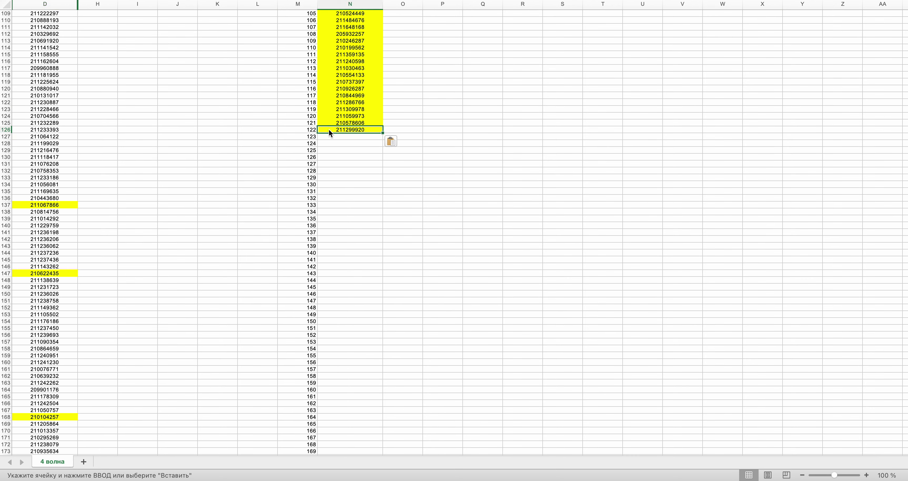
{"action": "left_click_drag", "start_coordinate": [905, 39], "coordinate": [904, 407]}
{"action": "scroll", "coordinate": [351, 239], "scroll_direction": "down", "scroll_amount": 20}
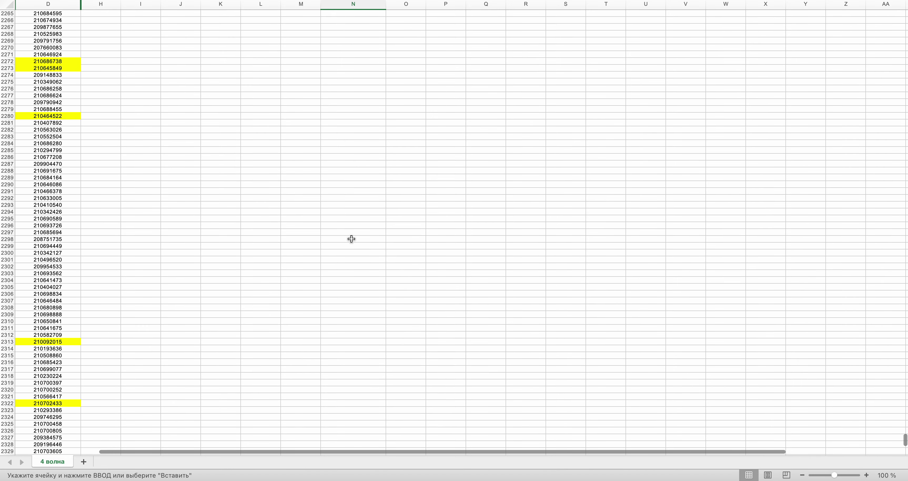
{"action": "scroll", "coordinate": [286, 233], "scroll_direction": "down", "scroll_amount": 2}
{"action": "left_click", "coordinate": [24, 349]}
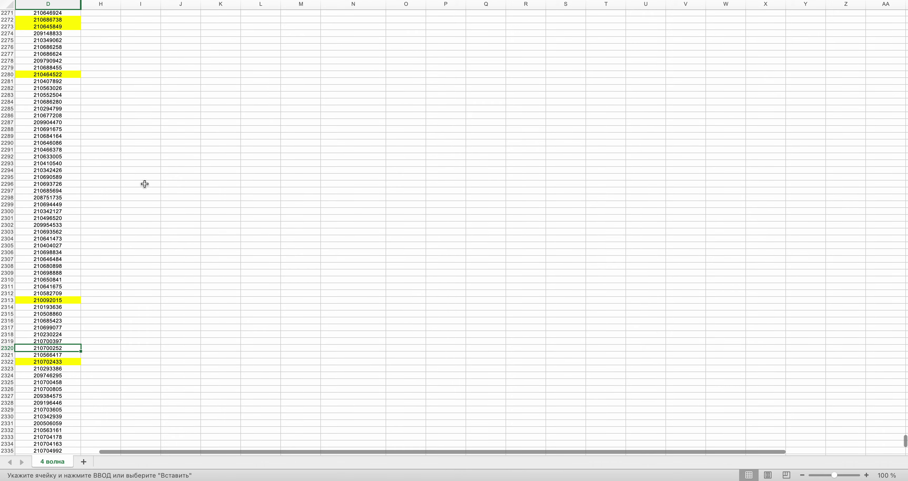
{"action": "key", "text": "Return"}
{"action": "key", "text": "super+c"}
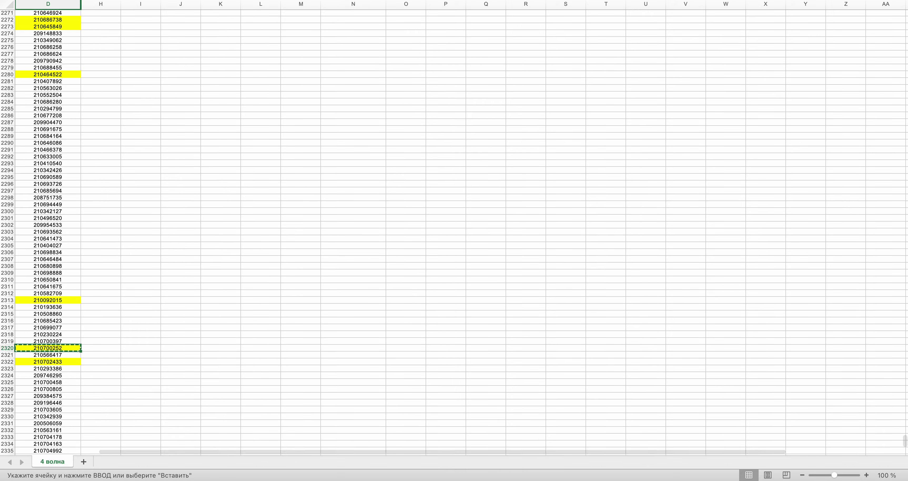
{"action": "left_click_drag", "start_coordinate": [905, 441], "coordinate": [906, 40]}
{"action": "left_click", "coordinate": [323, 49]}
{"action": "key", "text": "Return"}
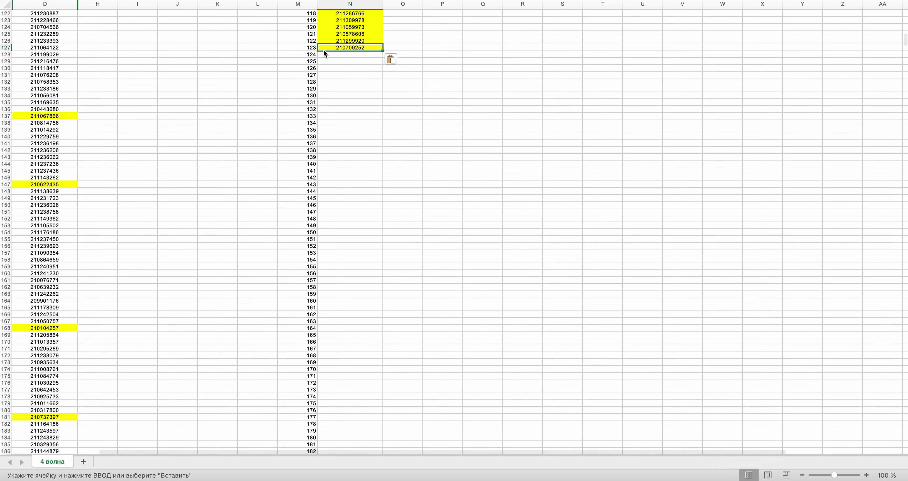
{"action": "key", "text": "super+Tab"}
{"action": "left_click", "coordinate": [461, 220]}
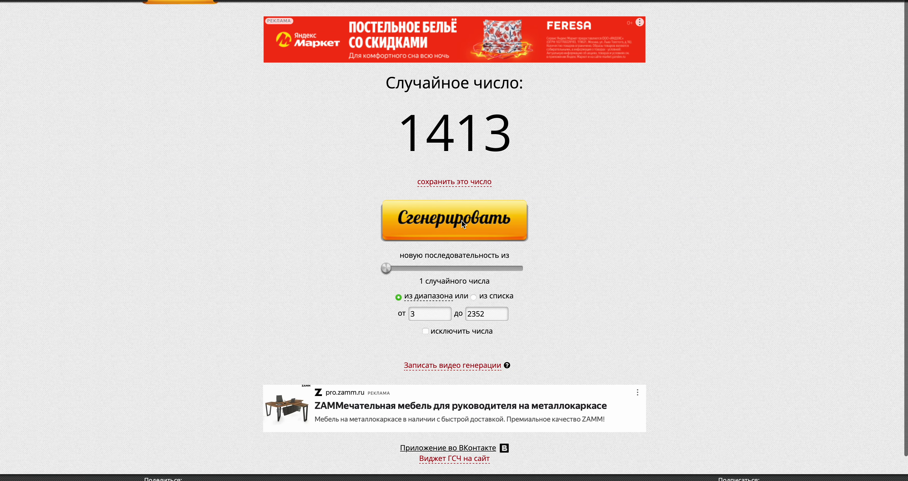
- Locate D1413 and the next empty cell in column N
{"action": "key", "text": "super+Tab"}
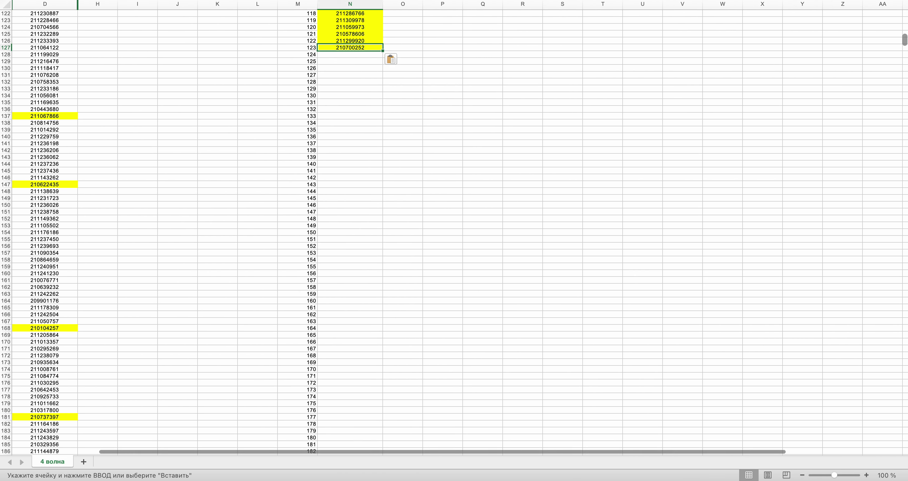
{"action": "left_click_drag", "start_coordinate": [906, 42], "coordinate": [906, 287]}
{"action": "scroll", "coordinate": [389, 91], "scroll_direction": "up", "scroll_amount": 10}
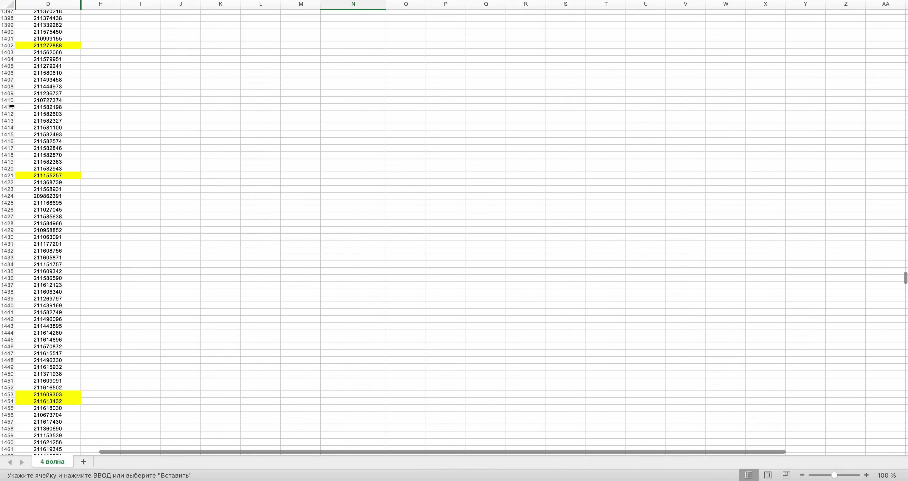
{"action": "left_click", "coordinate": [37, 121]}
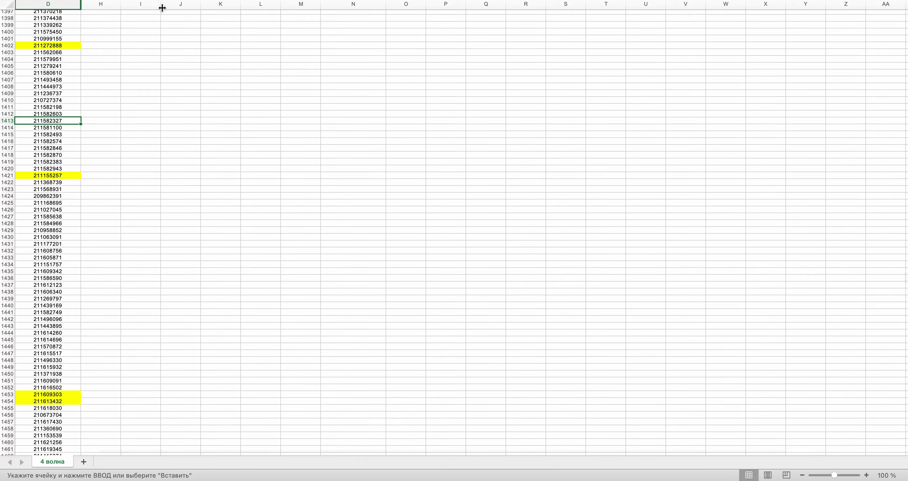
{"action": "scroll", "coordinate": [336, 123], "scroll_direction": "up", "scroll_amount": 20}
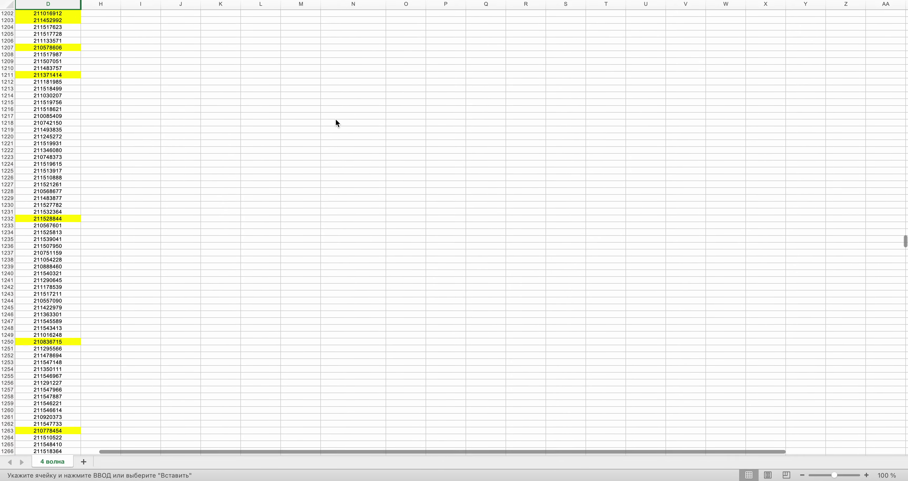
{"action": "scroll", "coordinate": [335, 122], "scroll_direction": "up", "scroll_amount": 20}
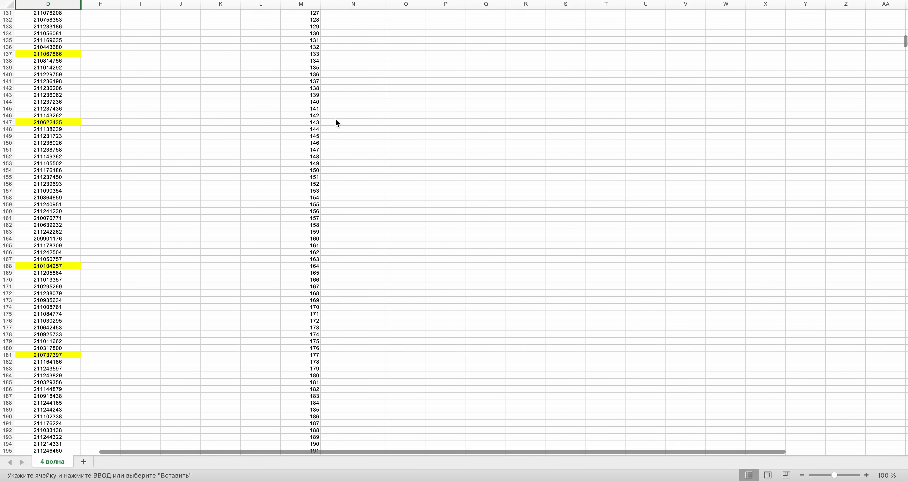
{"action": "scroll", "coordinate": [336, 121], "scroll_direction": "up", "scroll_amount": 5}
{"action": "left_click", "coordinate": [335, 119]}
- Highlight D296 yellow and paste its number into N129
{"action": "scroll", "coordinate": [459, 224], "scroll_direction": "down", "scroll_amount": 8}
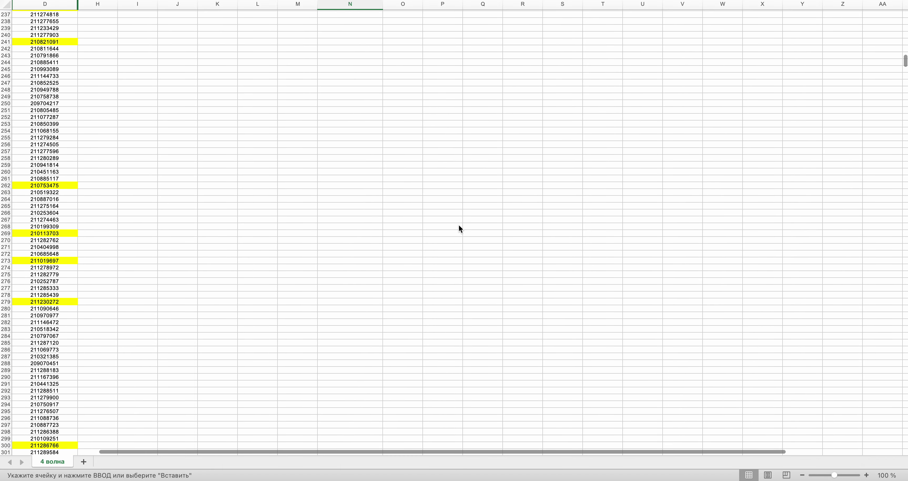
{"action": "scroll", "coordinate": [458, 225], "scroll_direction": "down", "scroll_amount": 2}
{"action": "left_click", "coordinate": [36, 380]}
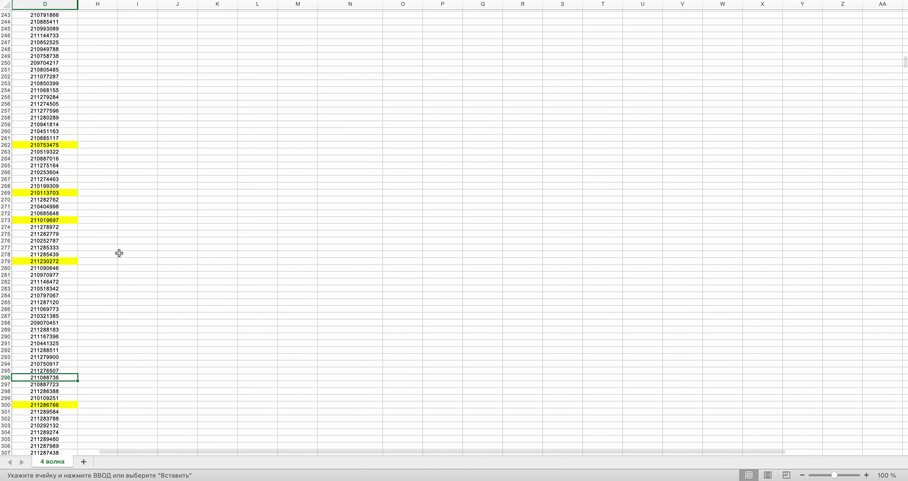
{"action": "key", "text": "Return"}
{"action": "key", "text": "super+c"}
{"action": "scroll", "coordinate": [249, 121], "scroll_direction": "up", "scroll_amount": 7}
{"action": "left_click", "coordinate": [350, 172]}
{"action": "key", "text": "super+v"}
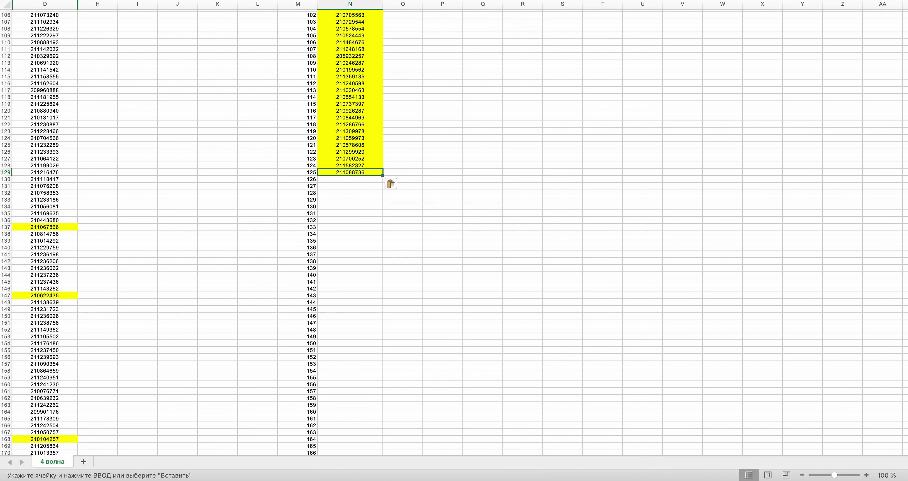
- Highlight D750 yellow and paste its number into N130
{"action": "scroll", "coordinate": [905, 42], "scroll_direction": "down", "scroll_amount": 20}
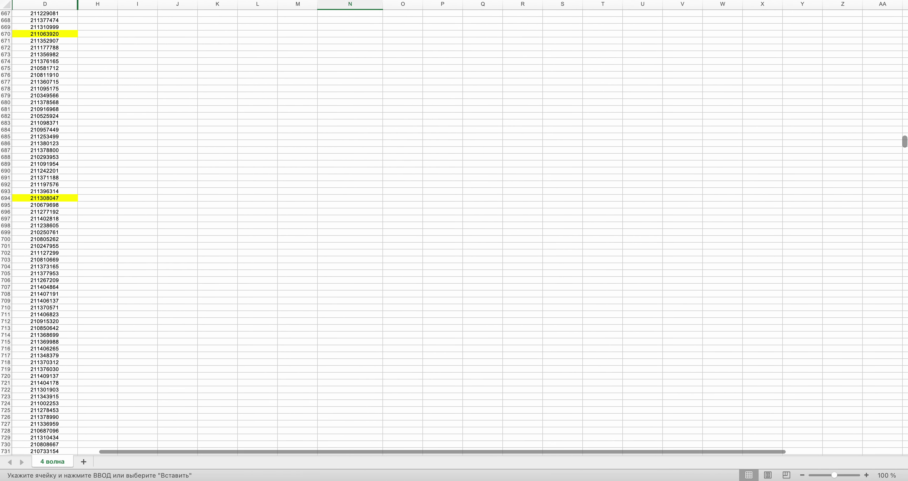
{"action": "left_click", "coordinate": [38, 300]}
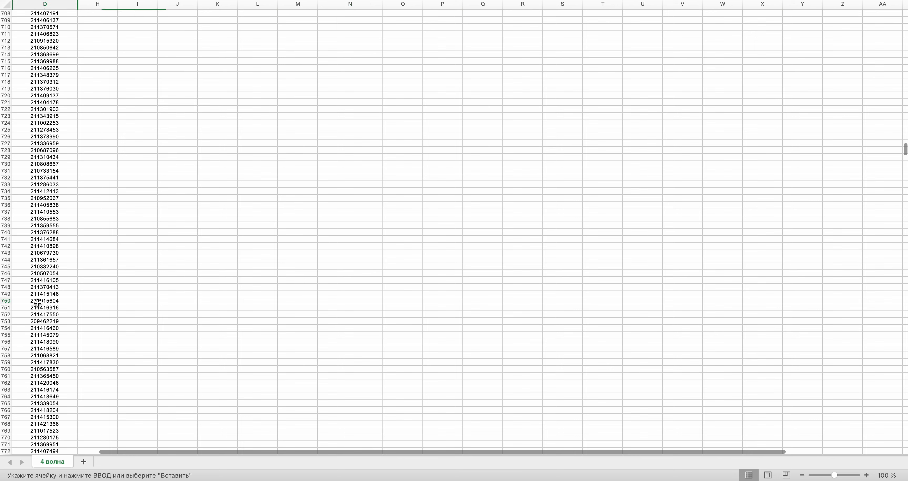
{"action": "key", "text": "Return"}
{"action": "key", "text": "super+c"}
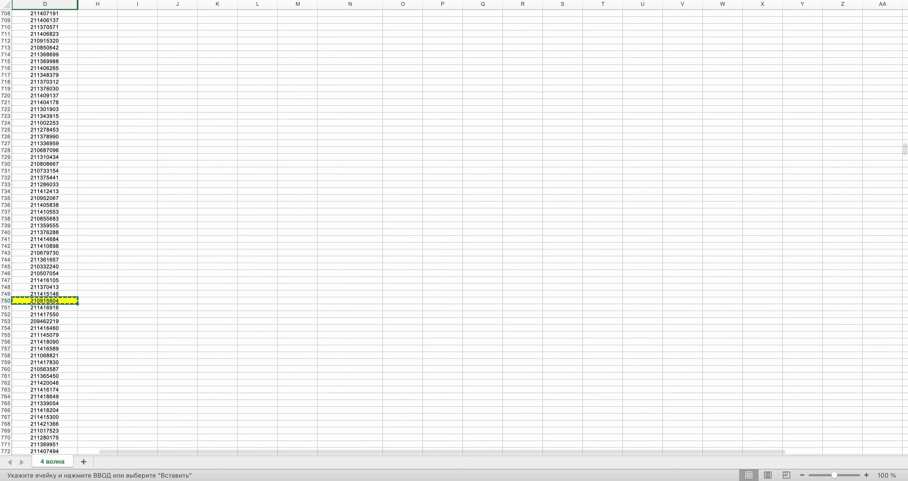
{"action": "left_click_drag", "start_coordinate": [905, 150], "coordinate": [904, 40]}
{"action": "left_click", "coordinate": [357, 70]}
{"action": "key", "text": "Return"}
- Draw a new row number and copy D263's number into N131
{"action": "key", "text": "super+Tab"}
{"action": "left_click", "coordinate": [431, 229]}
{"action": "key", "text": "super+Tab"}
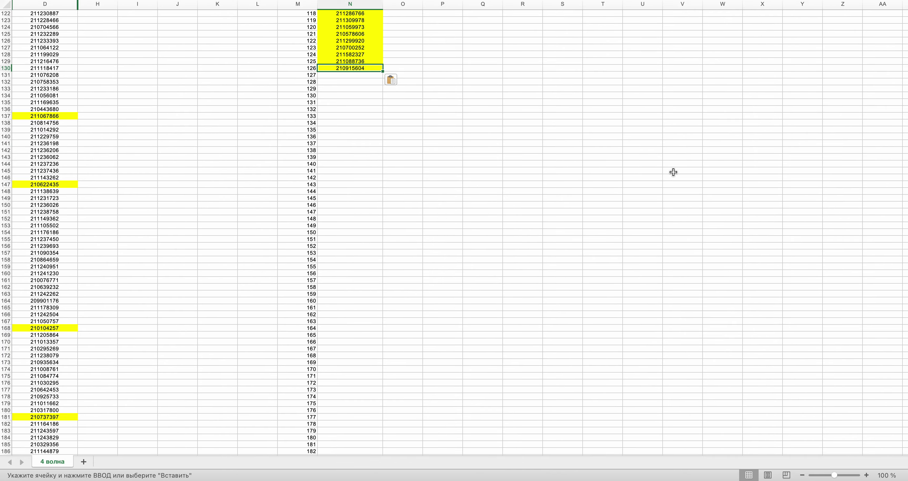
{"action": "left_click_drag", "start_coordinate": [906, 46], "coordinate": [906, 62]}
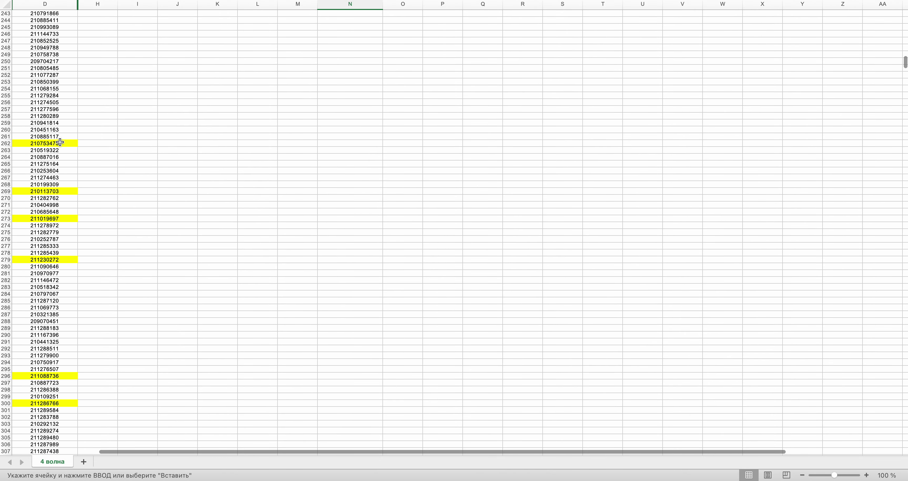
{"action": "left_click", "coordinate": [67, 150]}
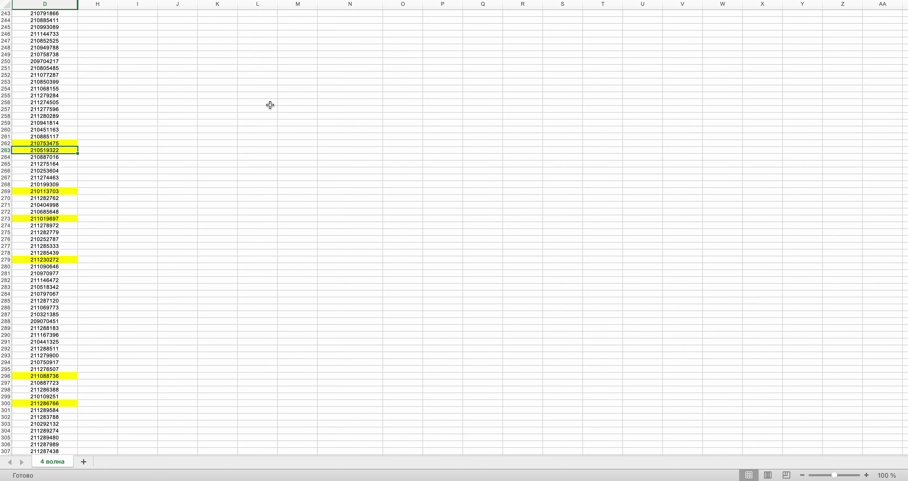
{"action": "scroll", "coordinate": [270, 105], "scroll_direction": "up", "scroll_amount": 20}
{"action": "left_click", "coordinate": [354, 421]}
{"action": "key", "text": "super+v"}
- Draw another random row number and scroll the sheet to row 1970
{"action": "key", "text": "ctrl+Right"}
{"action": "left_click", "coordinate": [440, 211]}
{"action": "key", "text": "ctrl+Left"}
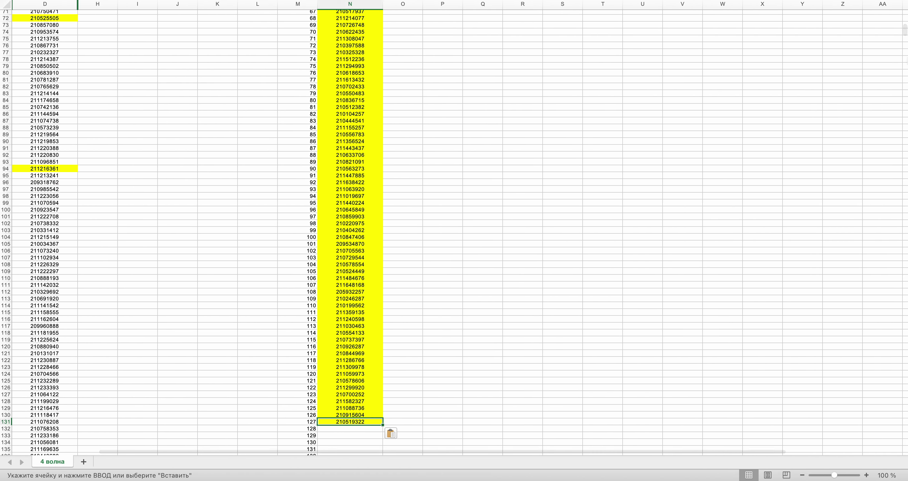
{"action": "left_click_drag", "start_coordinate": [904, 36], "coordinate": [904, 344]}
{"action": "key", "text": "ctrl+Right"}
{"action": "key", "text": "ctrl+Left"}
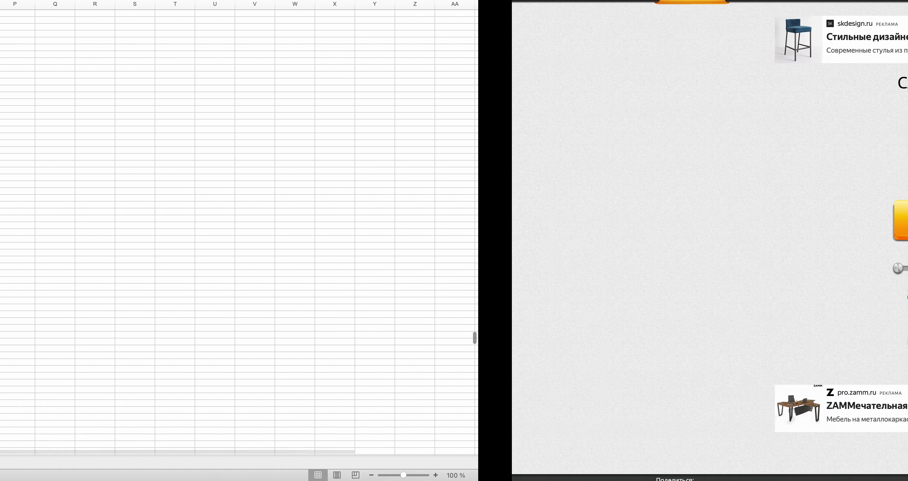
{"action": "left_click_drag", "start_coordinate": [905, 337], "coordinate": [905, 373]}
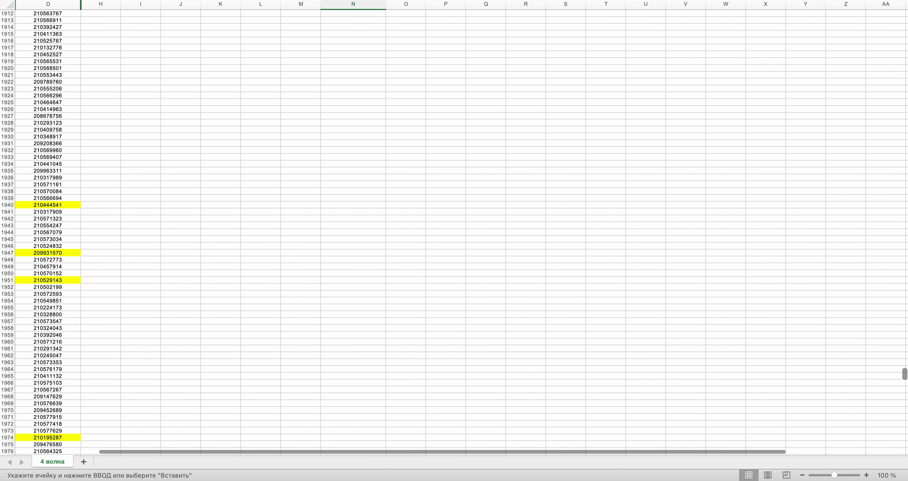
- Highlight D1970 yellow and paste its number into N132
{"action": "left_click", "coordinate": [32, 411]}
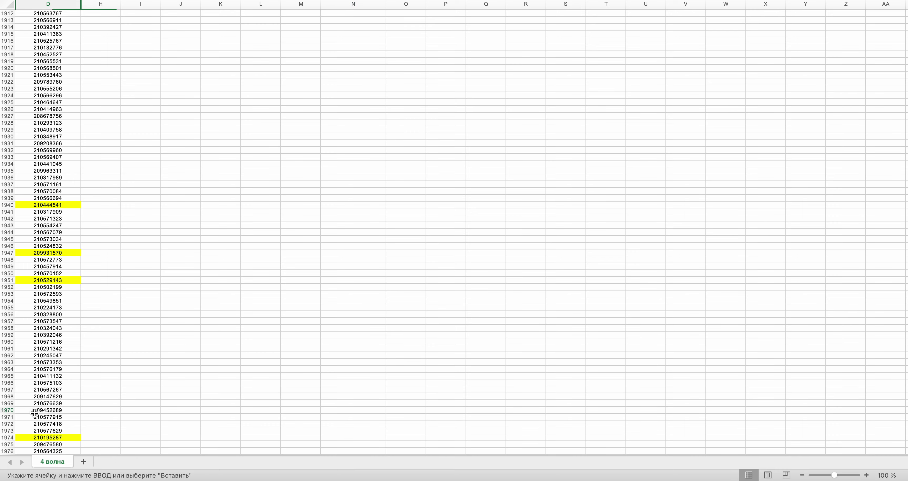
{"action": "key", "text": "super+v"}
{"action": "key", "text": "super+c"}
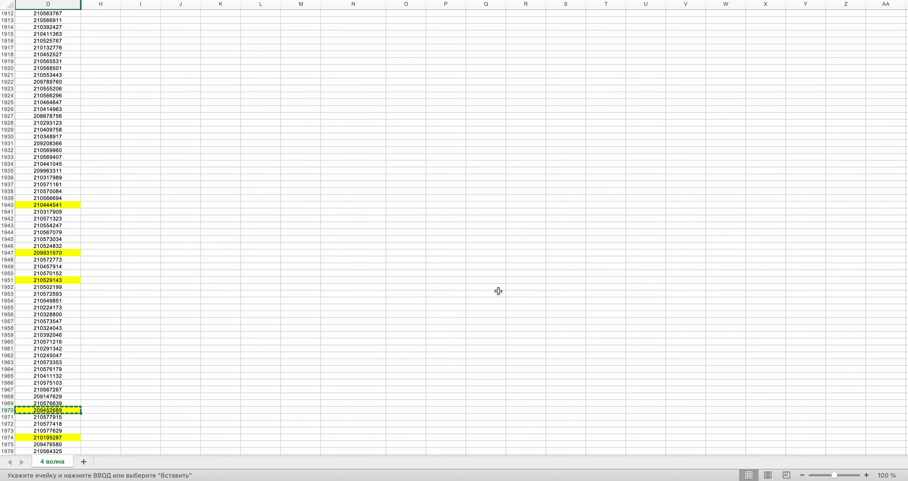
{"action": "left_click_drag", "start_coordinate": [904, 379], "coordinate": [904, 43]}
{"action": "left_click", "coordinate": [361, 143]}
{"action": "key", "text": "super+v"}
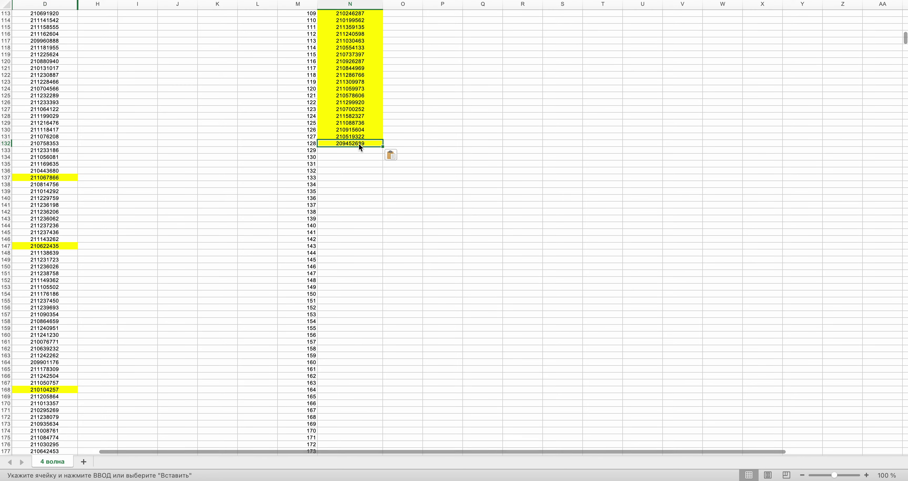
- Draw a new row number, highlight D167, and paste its number into N133
{"action": "key", "text": "ctrl+Right"}
{"action": "left_click", "coordinate": [414, 228]}
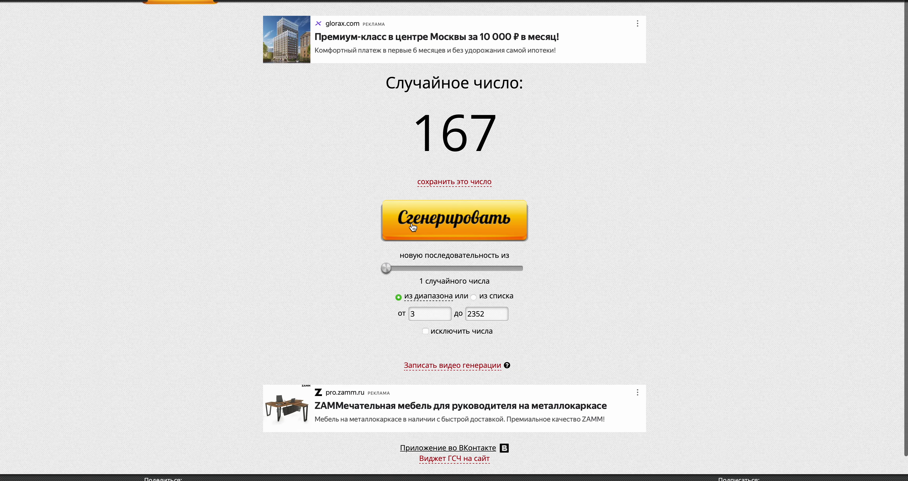
{"action": "key", "text": "ctrl+Left"}
{"action": "scroll", "coordinate": [414, 226], "scroll_direction": "down", "scroll_amount": 6}
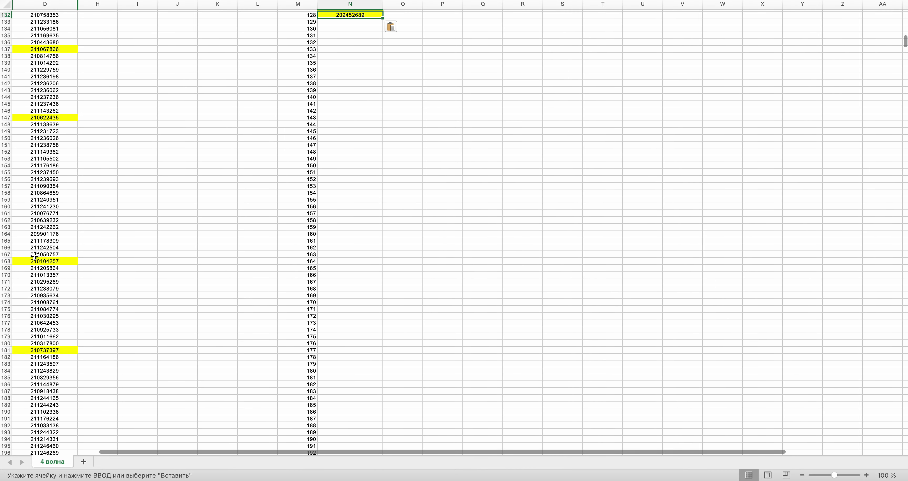
{"action": "left_click", "coordinate": [35, 256]}
{"action": "key", "text": "super+c"}
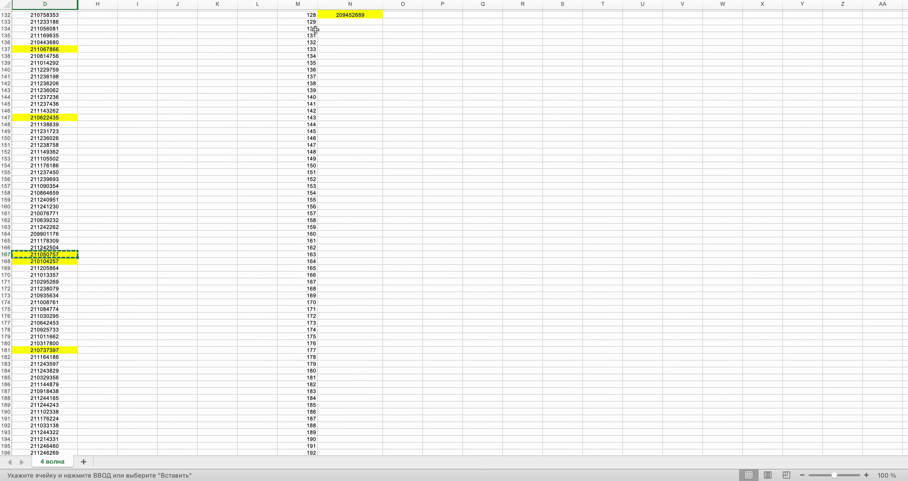
{"action": "left_click", "coordinate": [345, 26]}
{"action": "left_click", "coordinate": [347, 21]}
{"action": "key", "text": "super+v"}
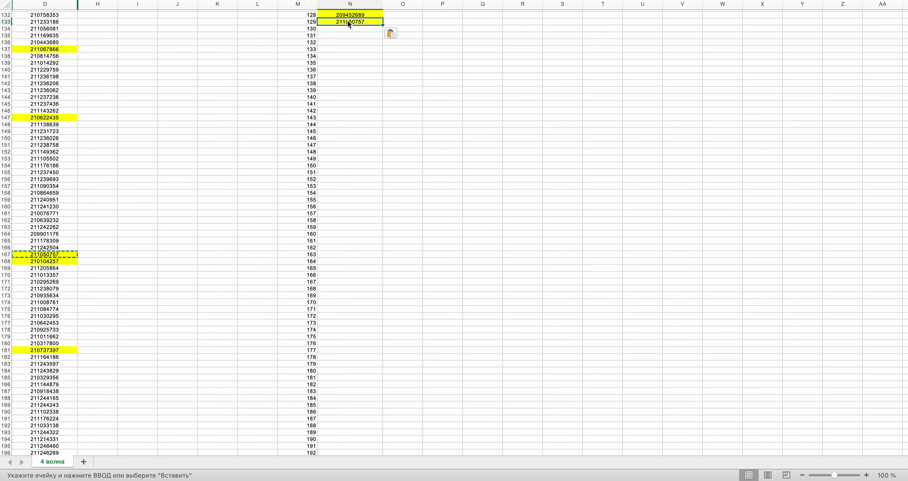
- Draw a new row number and copy D1804's number into N134
{"action": "key", "text": "ctrl+Right"}
{"action": "left_click", "coordinate": [501, 233]}
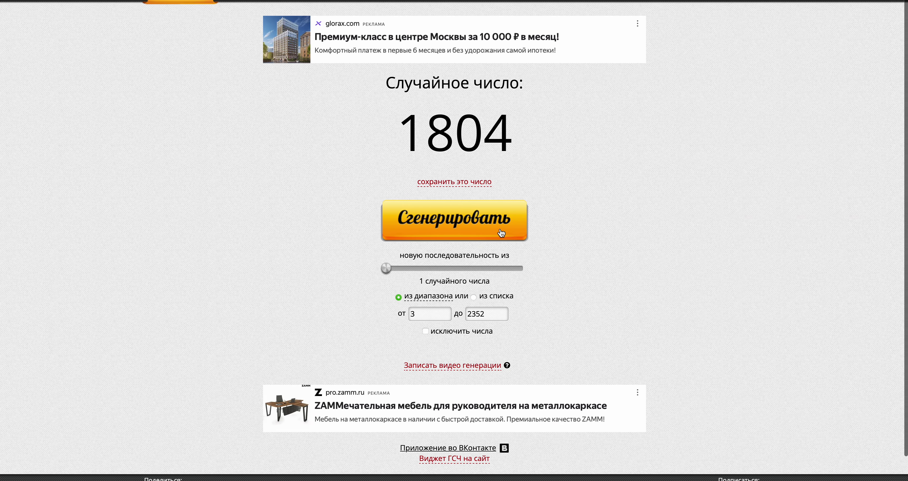
{"action": "key", "text": "ctrl+Left"}
{"action": "left_click_drag", "start_coordinate": [905, 41], "coordinate": [905, 348]}
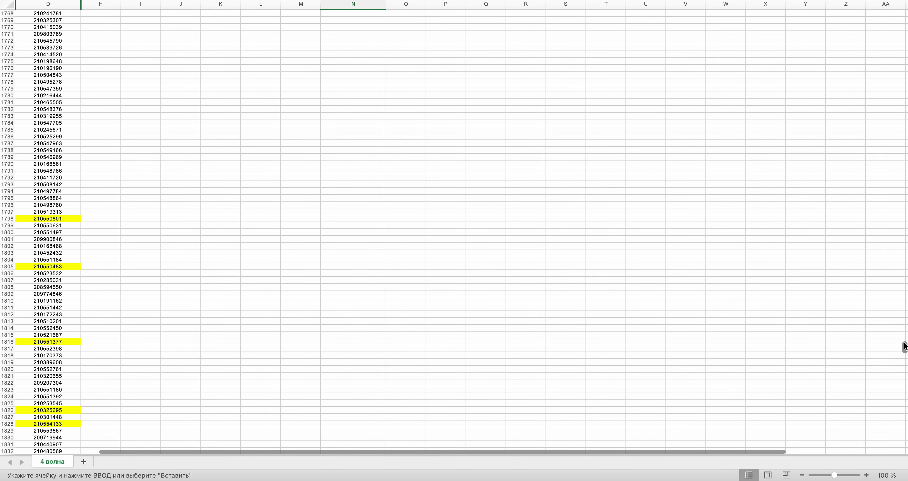
{"action": "left_click", "coordinate": [61, 260]}
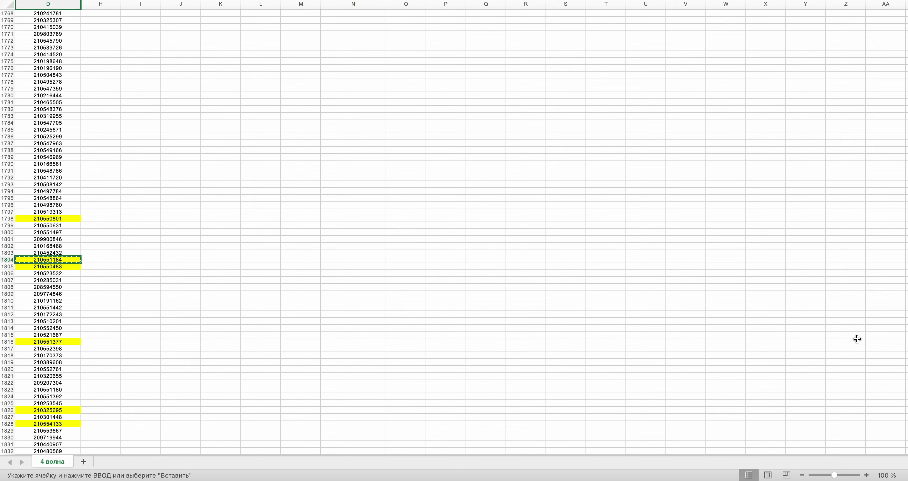
{"action": "scroll", "coordinate": [319, 255], "scroll_direction": "up", "scroll_amount": 20}
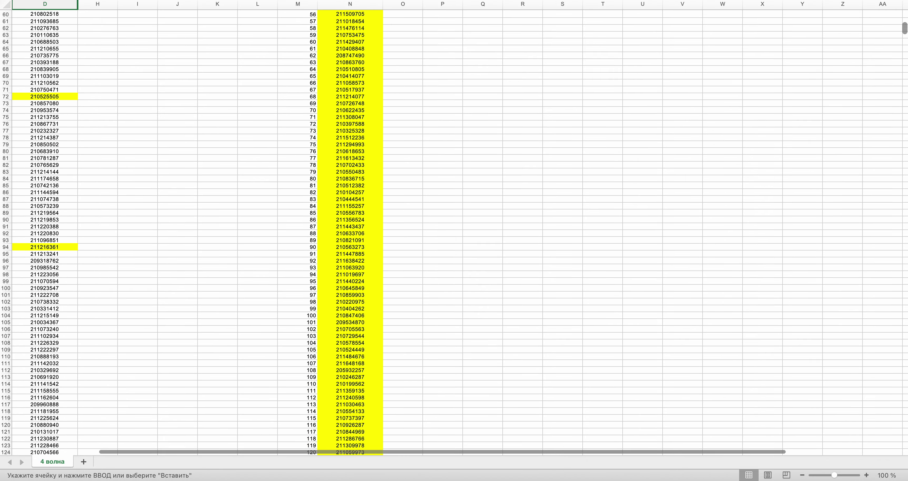
{"action": "left_click", "coordinate": [360, 210]}
{"action": "key", "text": "ctrl+Right"}
- Draw another row number and paste the copied number into N135
{"action": "left_click", "coordinate": [447, 230]}
{"action": "key", "text": "ctrl+Left"}
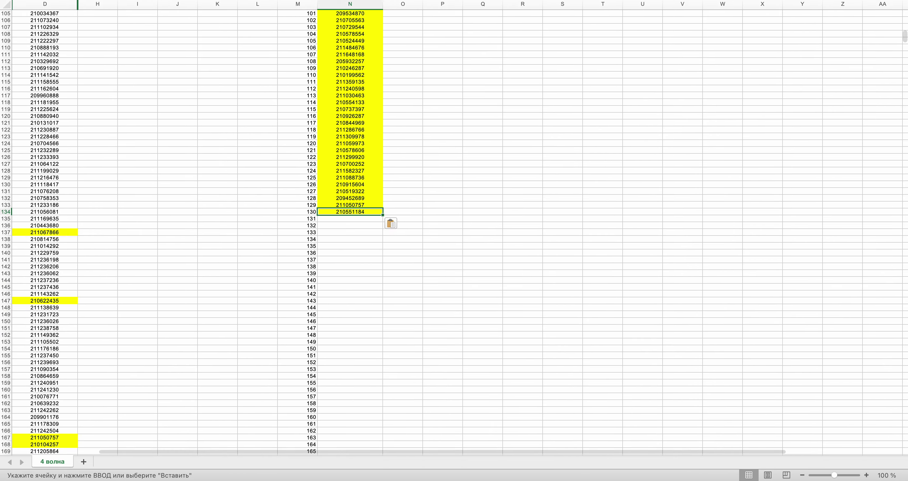
{"action": "left_click_drag", "start_coordinate": [905, 37], "coordinate": [904, 263]}
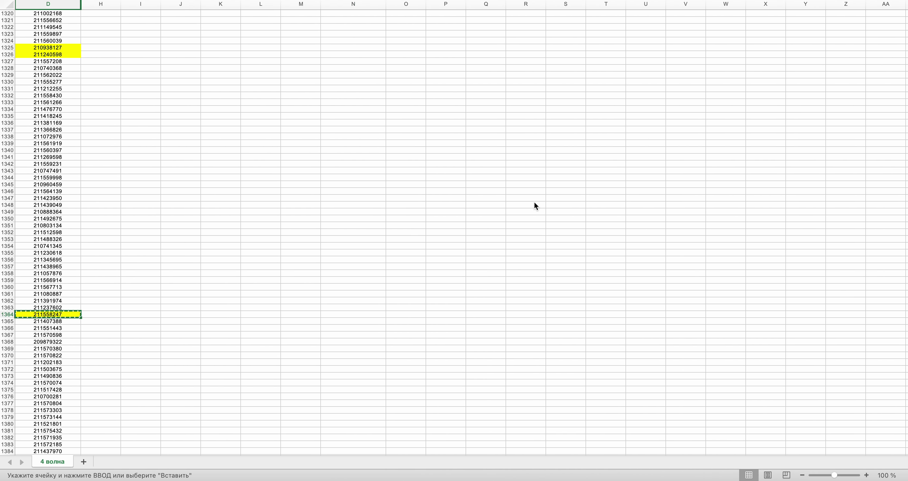
{"action": "left_click_drag", "start_coordinate": [904, 264], "coordinate": [904, 37]}
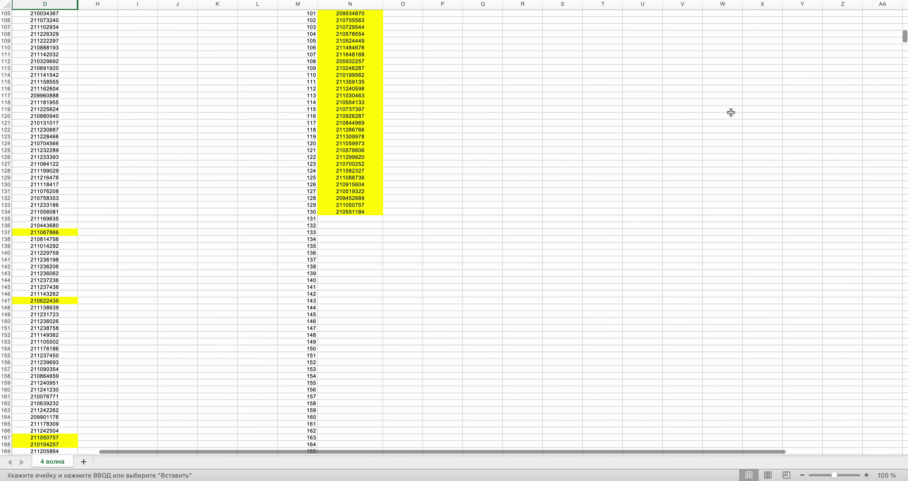
{"action": "left_click", "coordinate": [361, 218]}
{"action": "key", "text": "super+v"}
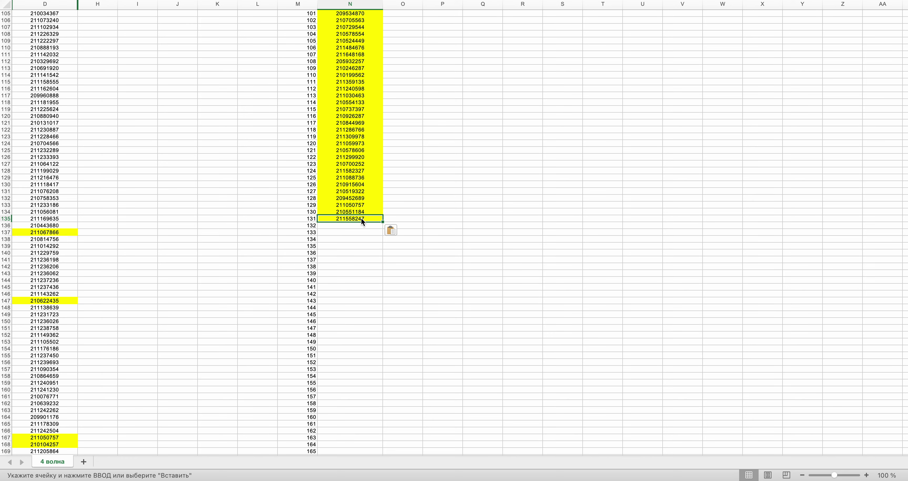
{"action": "key", "text": "ctrl+Right"}
{"action": "left_click", "coordinate": [451, 228]}
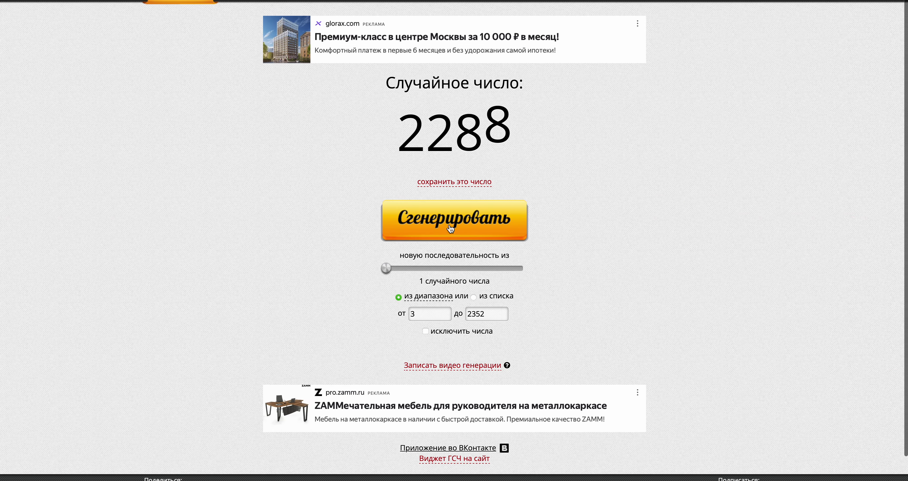
{"action": "key", "text": "ctrl+Left"}
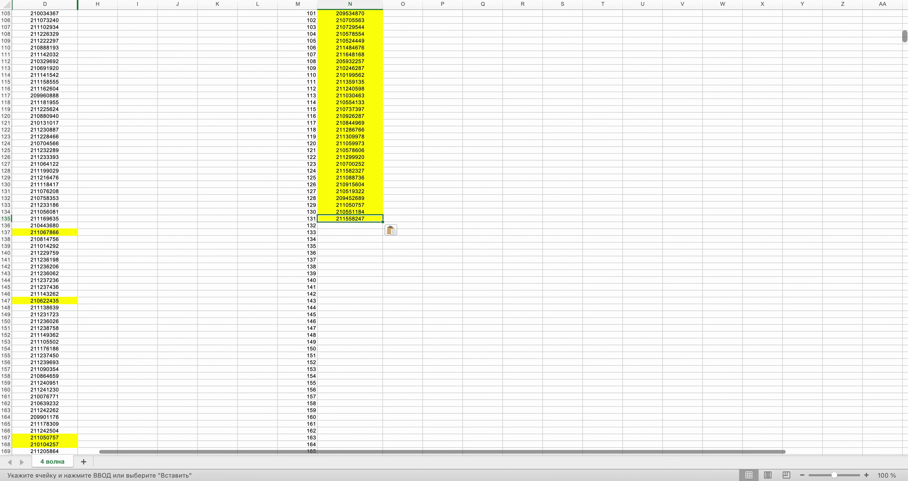
{"action": "left_click_drag", "start_coordinate": [905, 37], "coordinate": [904, 436]}
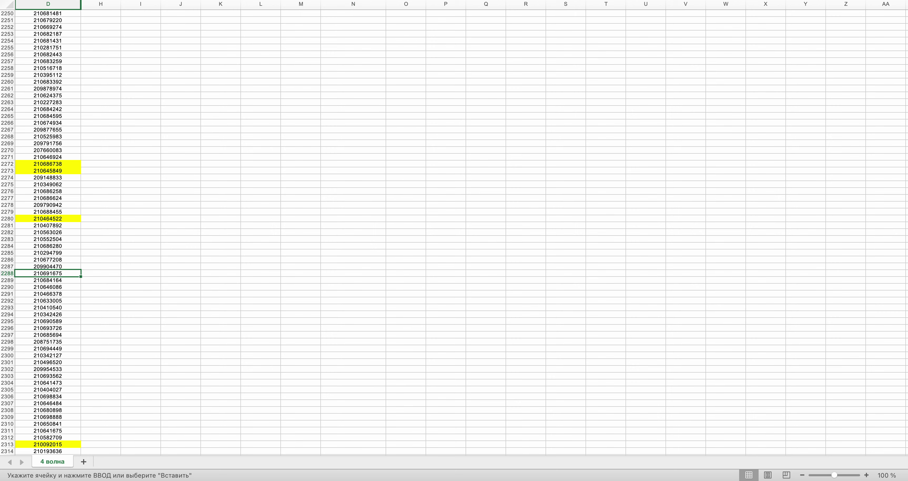
{"action": "key", "text": "super+c"}
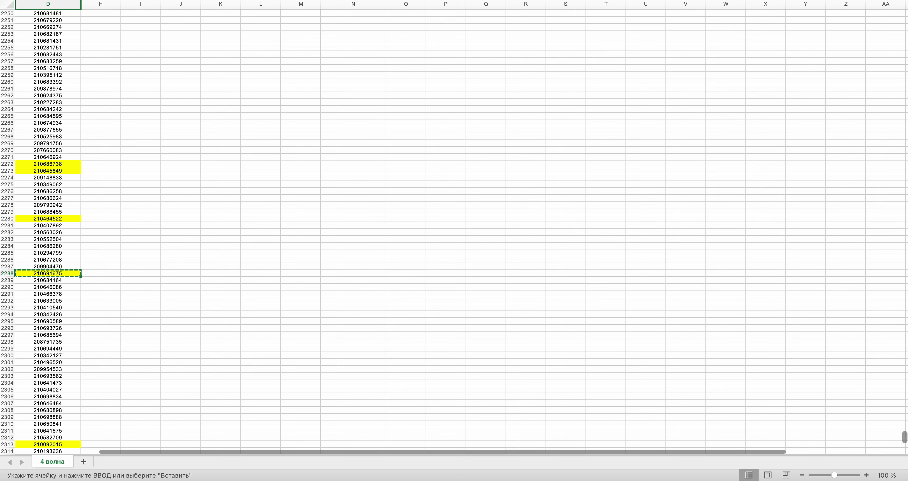
{"action": "left_click_drag", "start_coordinate": [905, 438], "coordinate": [905, 42]}
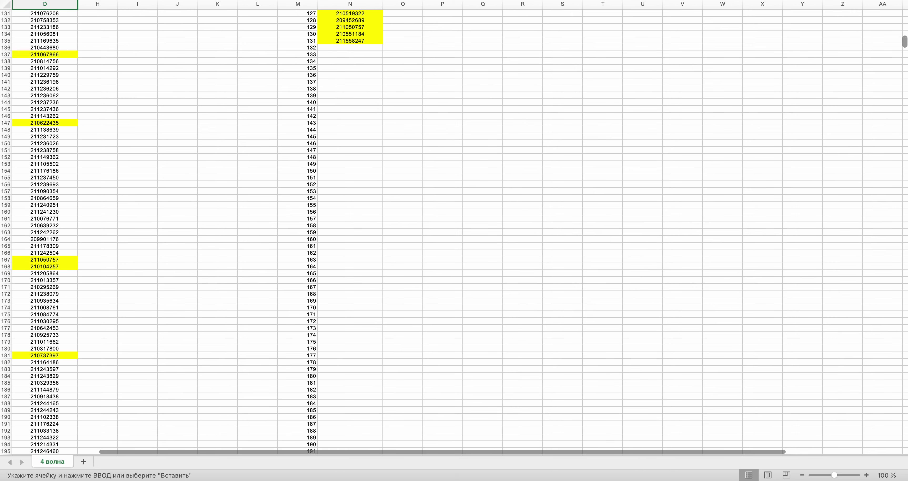
{"action": "left_click", "coordinate": [355, 53]}
{"action": "key", "text": "super+v"}
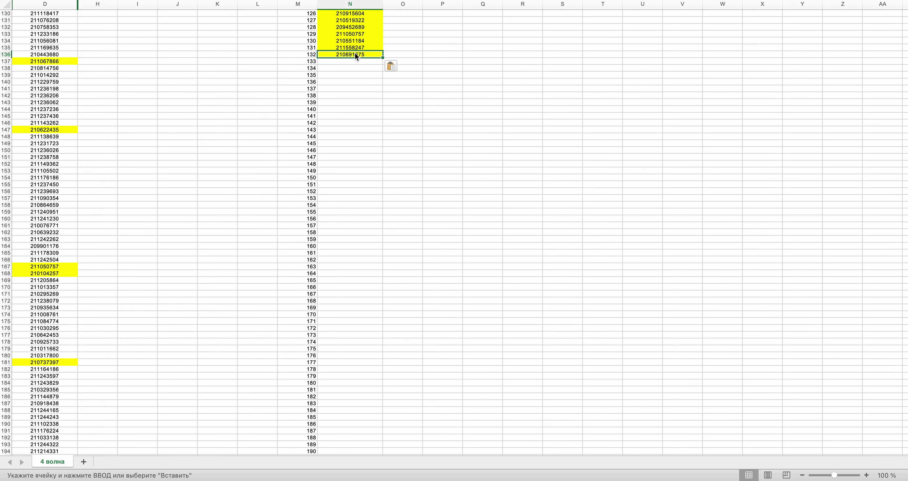
{"action": "key", "text": "super+Tab"}
{"action": "left_click", "coordinate": [468, 236]}
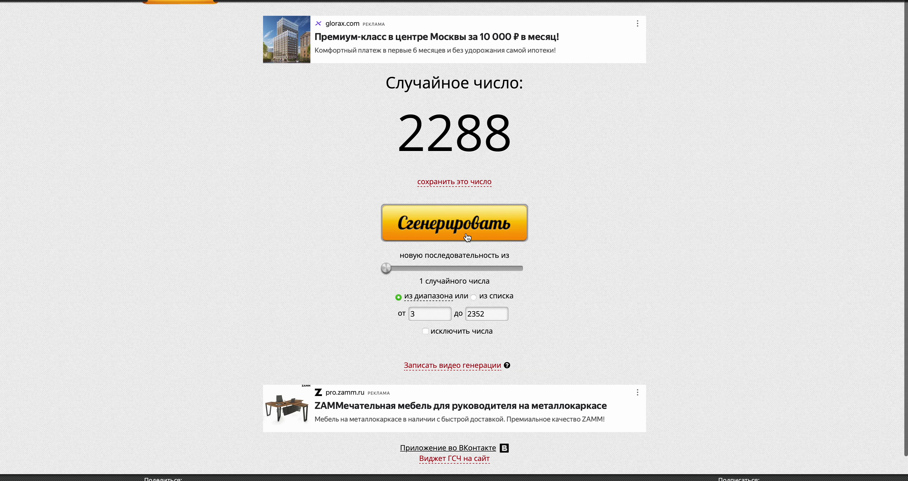
{"action": "key", "text": "super+Tab"}
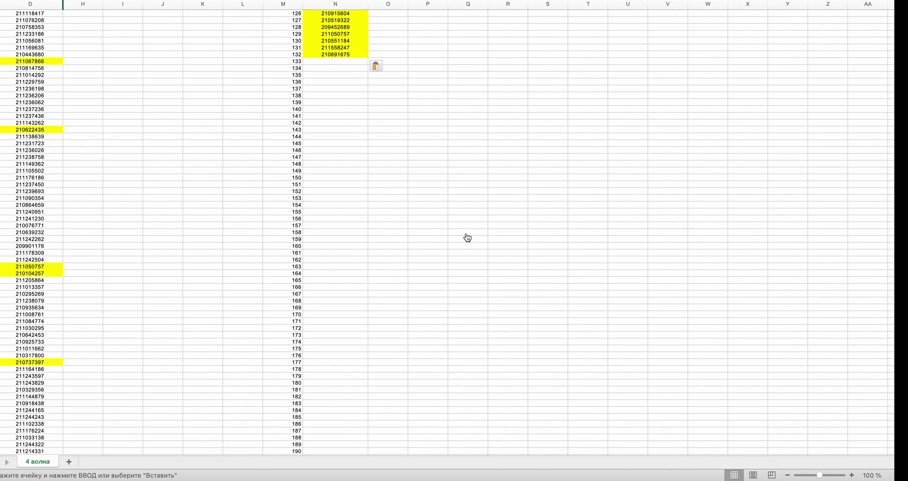
{"action": "left_click_drag", "start_coordinate": [905, 47], "coordinate": [905, 280]}
{"action": "scroll", "coordinate": [807, 293], "scroll_direction": "down", "scroll_amount": 20}
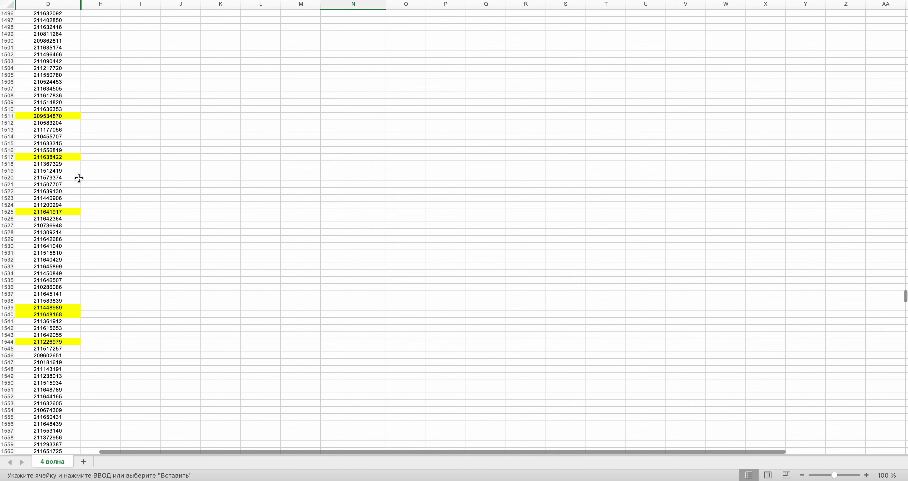
{"action": "left_click", "coordinate": [52, 210]}
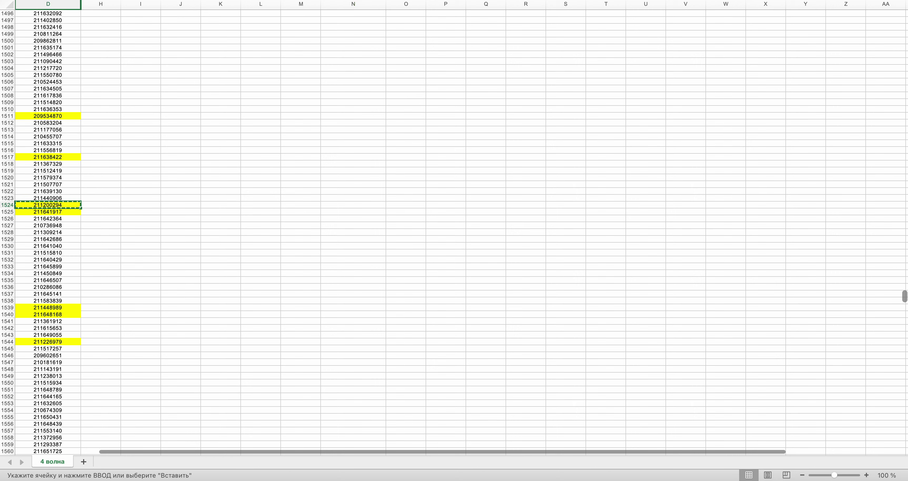
{"action": "left_click_drag", "start_coordinate": [905, 297], "coordinate": [905, 167]}
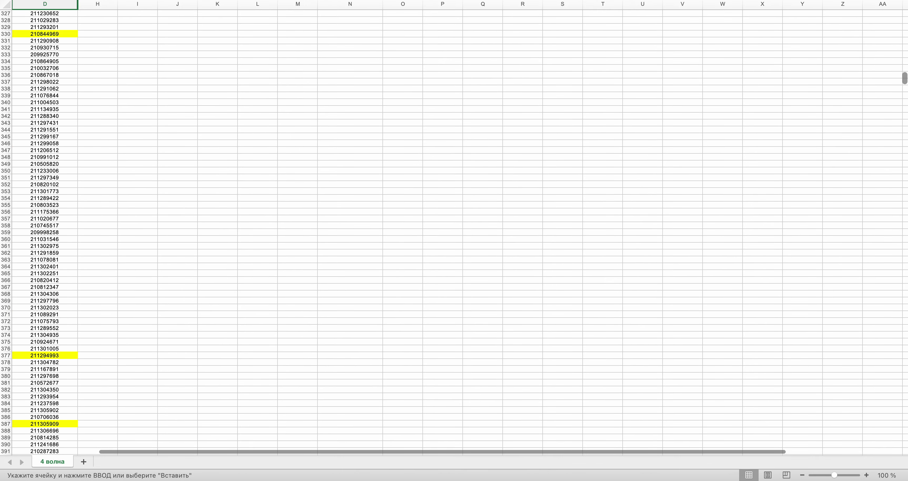
{"action": "scroll", "coordinate": [454, 229], "scroll_direction": "up", "scroll_amount": 20}
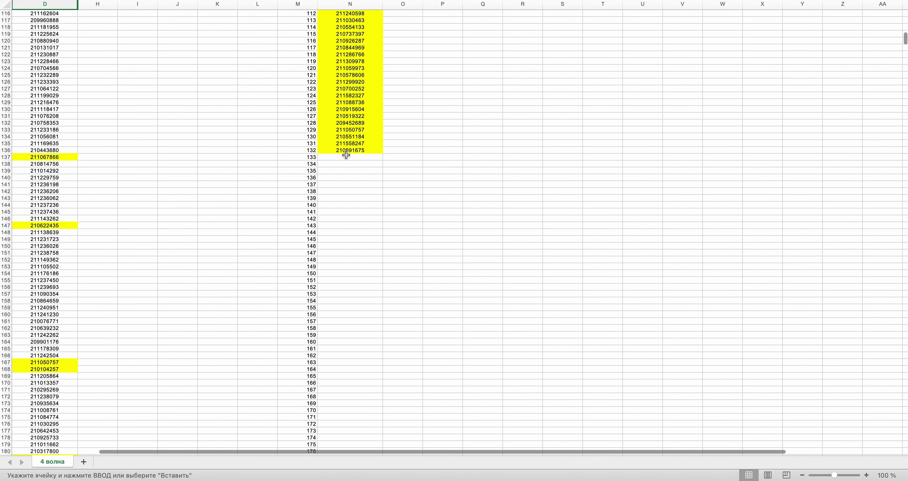
{"action": "key", "text": "ctrl+Left"}
- Generate another random row number on the generator page, which now shows 2272
{"action": "left_click", "coordinate": [482, 241]}
{"action": "key", "text": "ctrl+Left"}
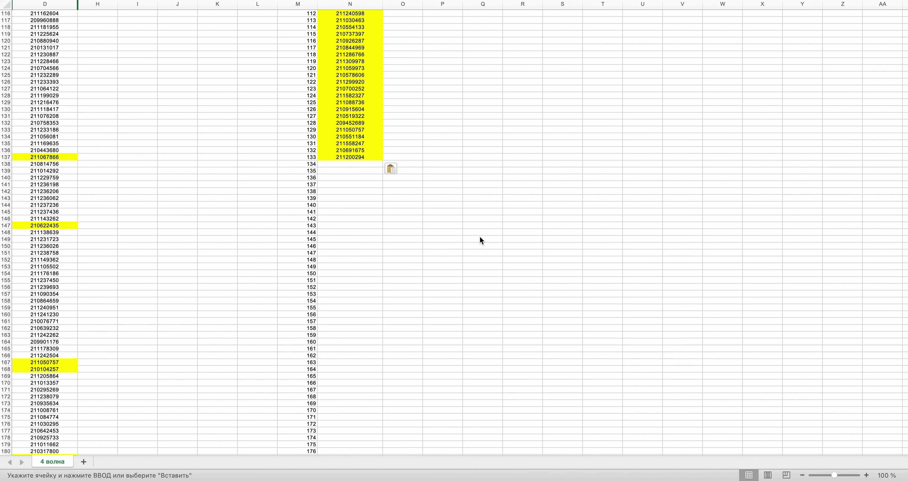
{"action": "left_click_drag", "start_coordinate": [906, 39], "coordinate": [906, 401]}
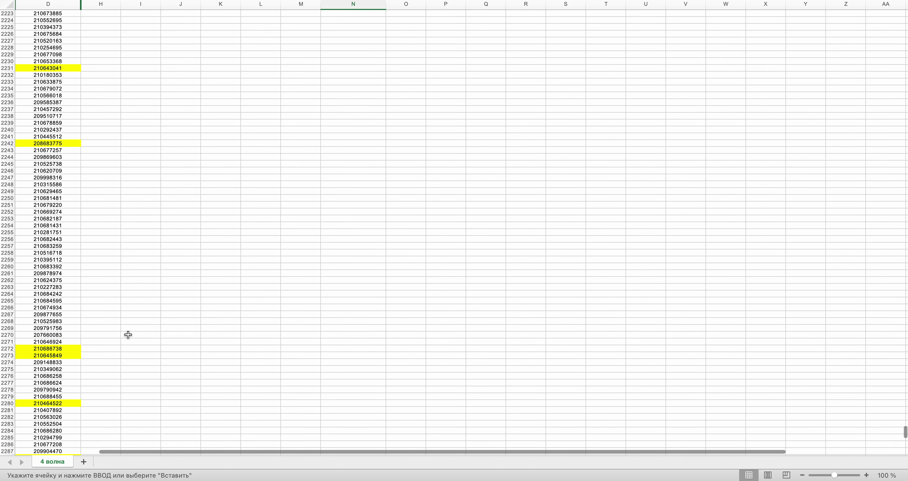
{"action": "key", "text": "ctrl+Right"}
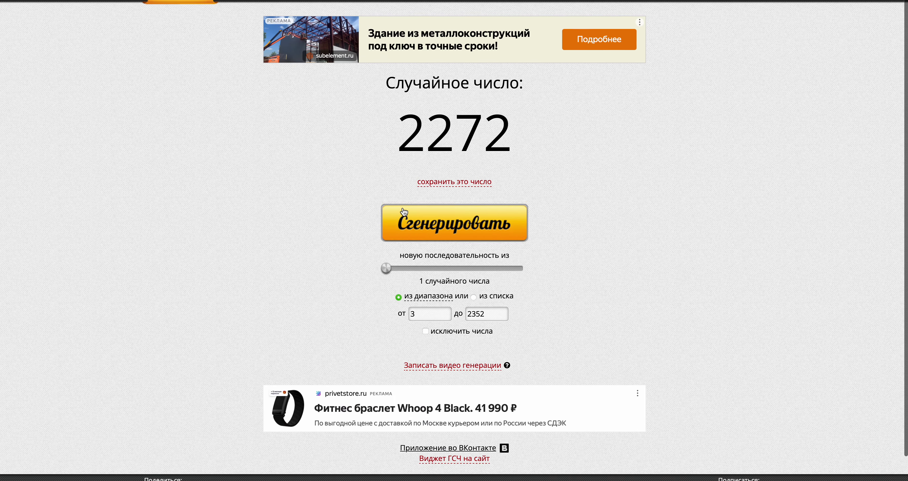
- Copy the number in D196 into the next empty cell of column N
{"action": "key", "text": "ctrl+Left"}
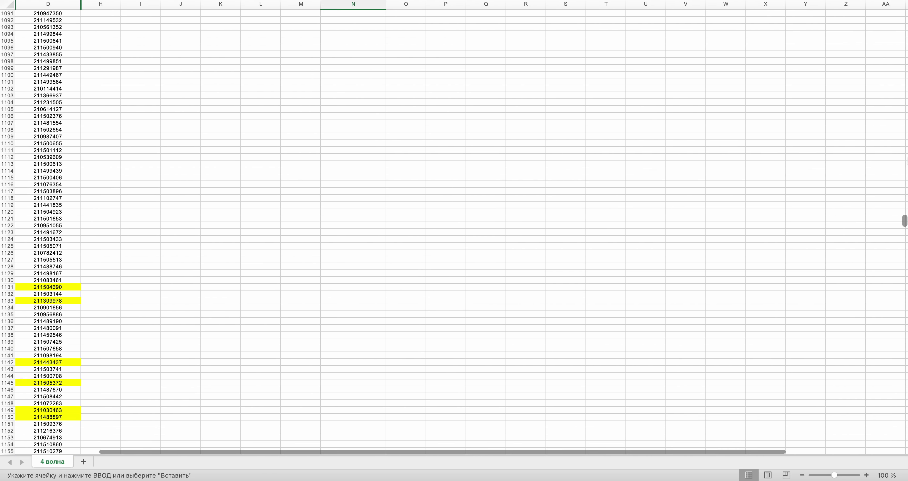
{"action": "scroll", "coordinate": [454, 229], "scroll_direction": "up", "scroll_amount": 20}
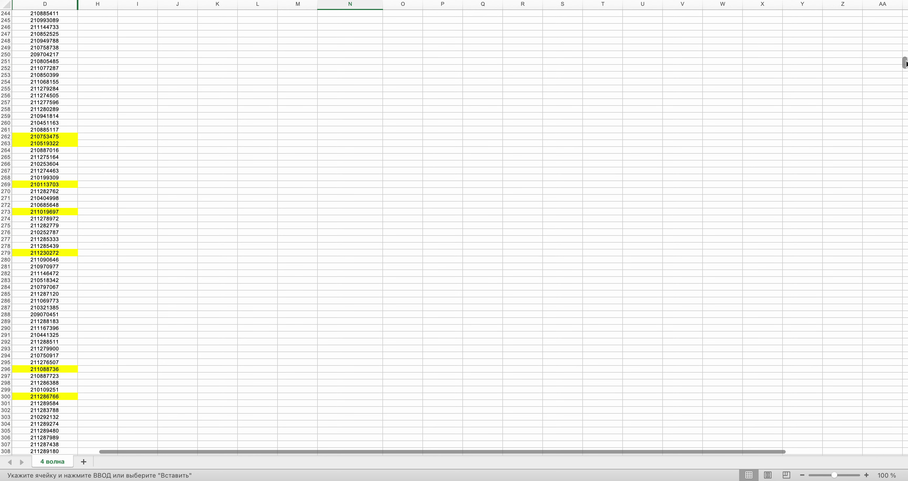
{"action": "scroll", "coordinate": [460, 64], "scroll_direction": "down", "scroll_amount": 3}
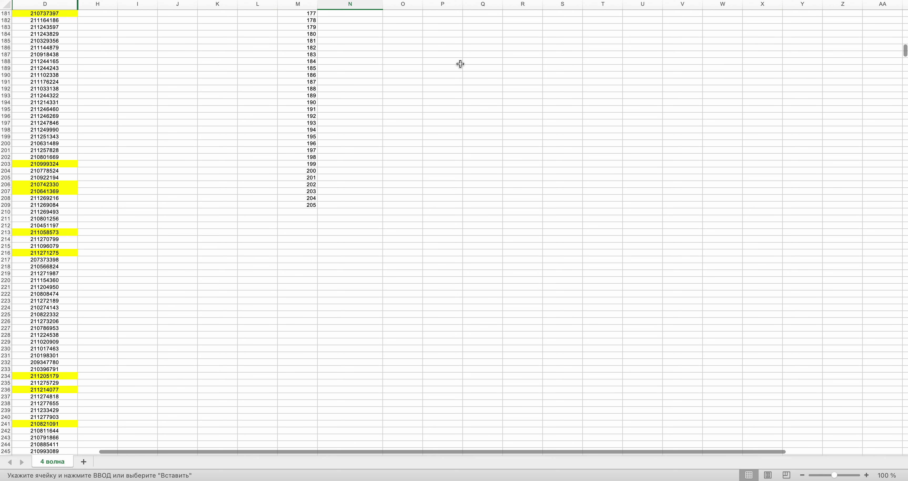
{"action": "left_click", "coordinate": [37, 117]}
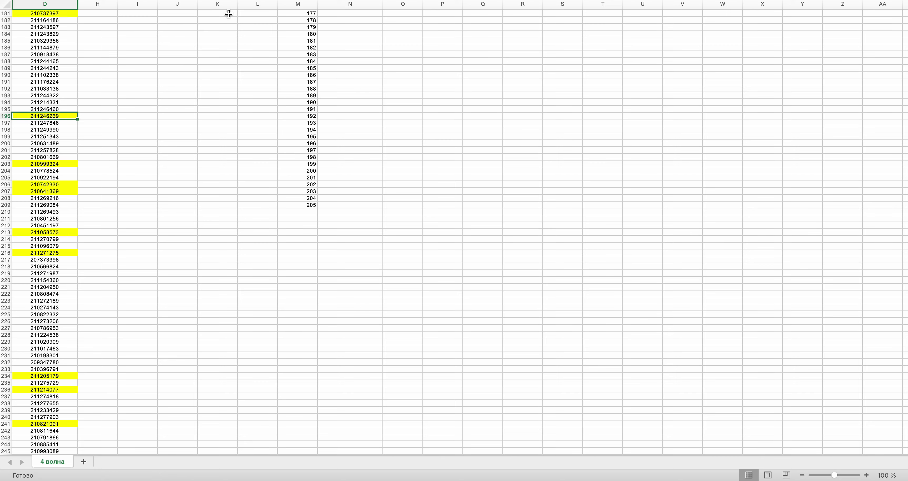
{"action": "key", "text": "super+c"}
{"action": "scroll", "coordinate": [266, 56], "scroll_direction": "up", "scroll_amount": 18}
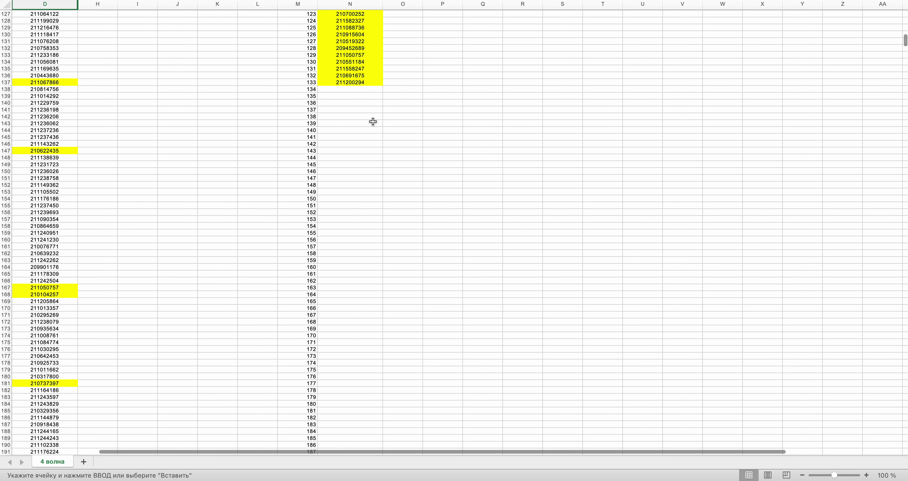
{"action": "left_click", "coordinate": [360, 89]}
{"action": "key", "text": "super+v"}
- Generate a new random row number and copy the value in D1749
{"action": "key", "text": "super+Tab"}
{"action": "left_click", "coordinate": [466, 227]}
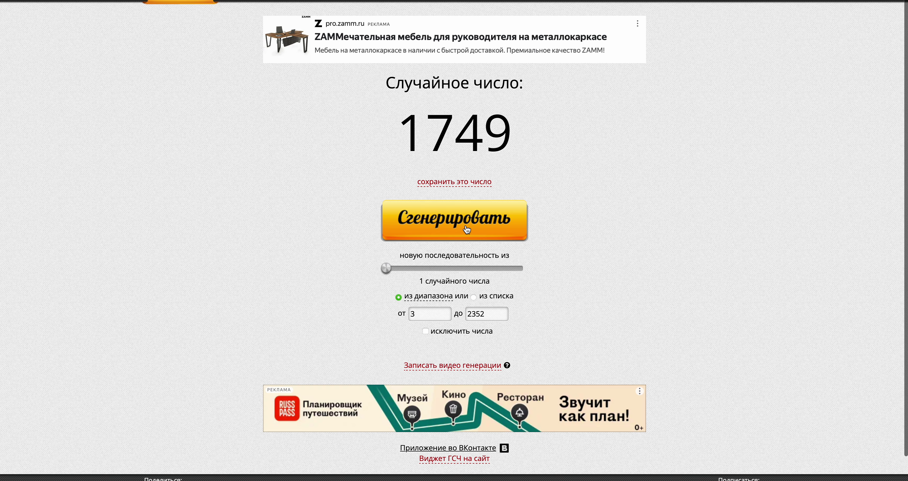
{"action": "key", "text": "super+Tab"}
{"action": "left_click_drag", "start_coordinate": [905, 41], "coordinate": [904, 342]}
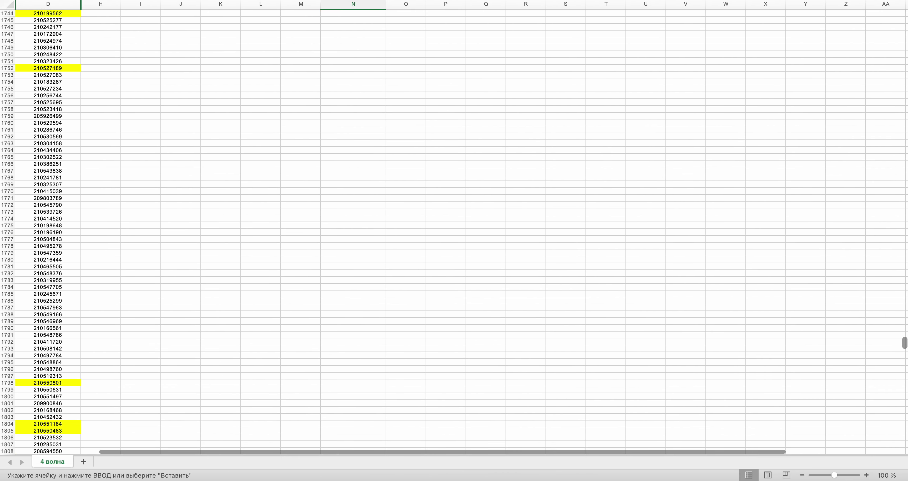
{"action": "scroll", "coordinate": [262, 218], "scroll_direction": "up", "scroll_amount": 4}
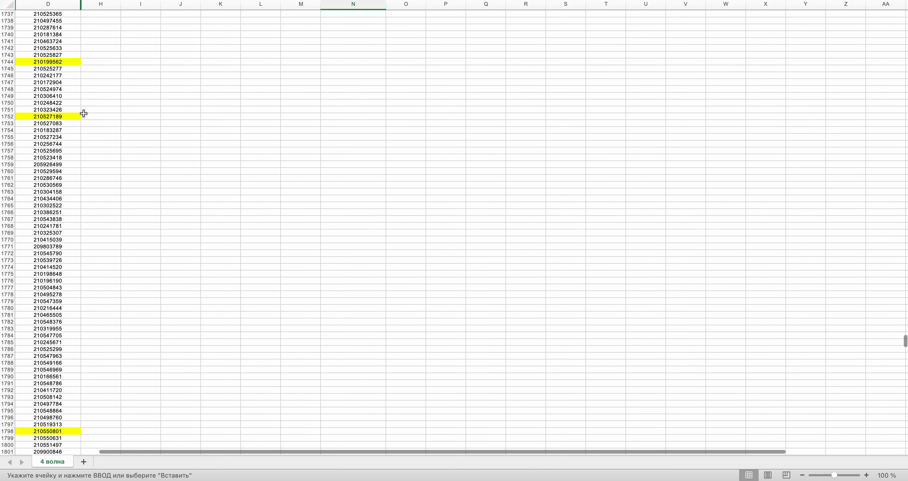
{"action": "left_click", "coordinate": [53, 96]}
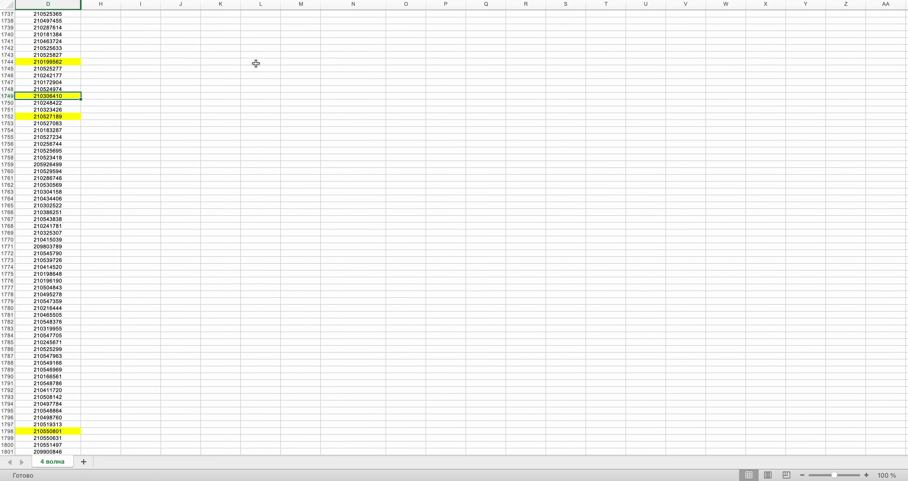
{"action": "key", "text": "super+c"}
- Paste the copied D1749 value into N139 below the winners list
{"action": "scroll", "coordinate": [256, 63], "scroll_direction": "up", "scroll_amount": 20}
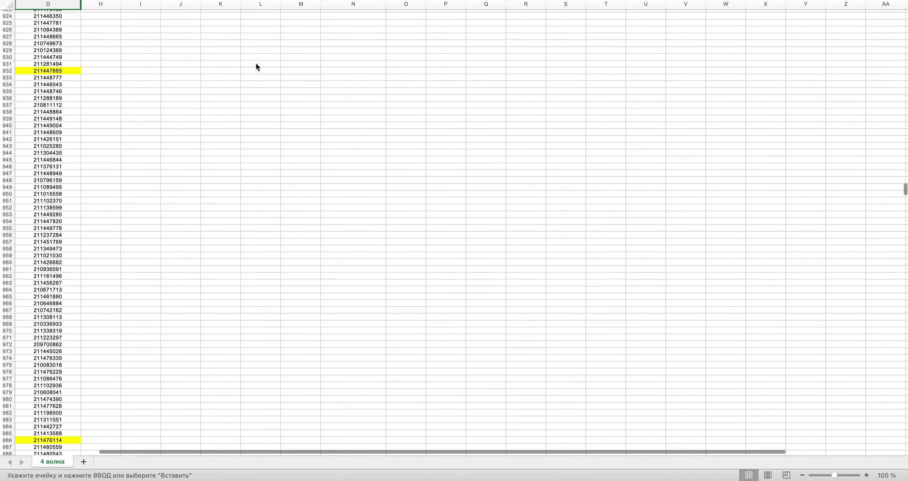
{"action": "scroll", "coordinate": [256, 66], "scroll_direction": "up", "scroll_amount": 20}
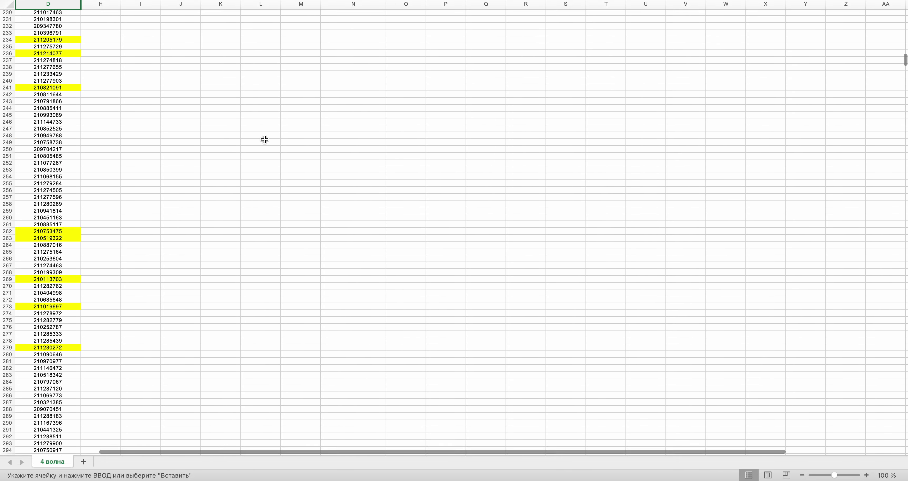
{"action": "scroll", "coordinate": [265, 139], "scroll_direction": "up", "scroll_amount": 10}
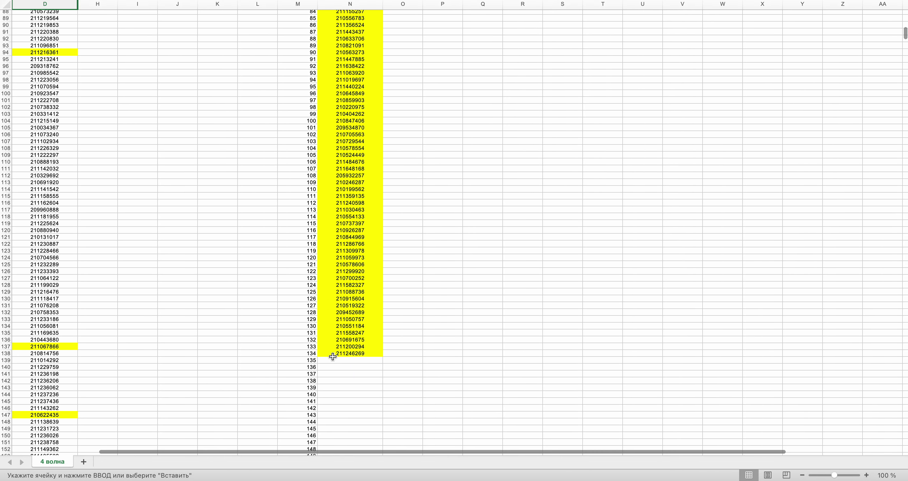
{"action": "left_click", "coordinate": [334, 360]}
{"action": "scroll", "coordinate": [336, 360], "scroll_direction": "down", "scroll_amount": 5}
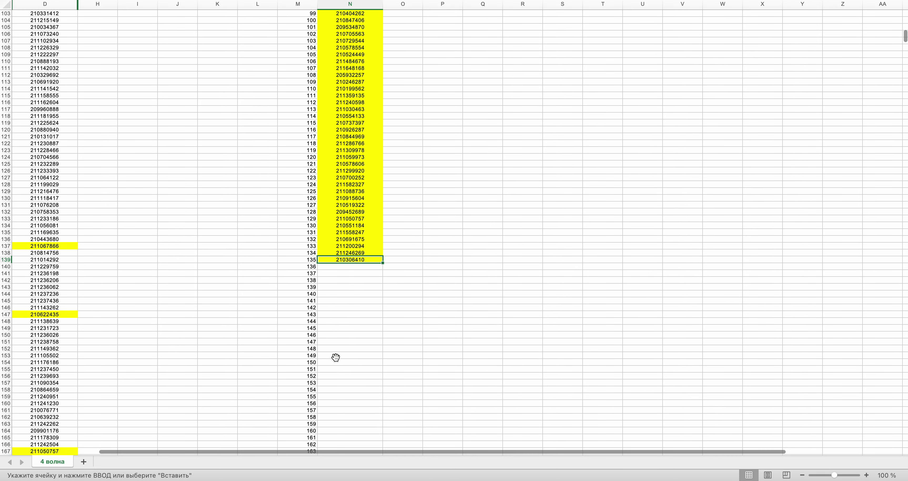
{"action": "key", "text": "ctrl+Right"}
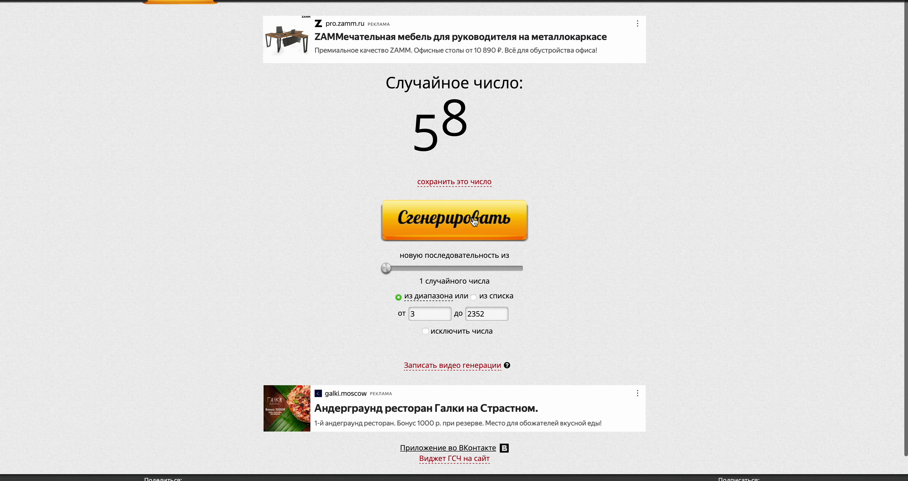
{"action": "key", "text": "ctrl+Left"}
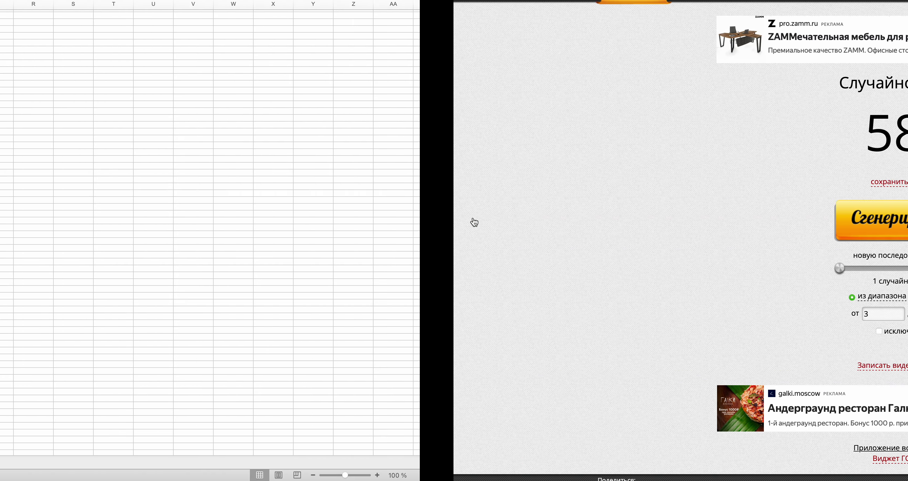
{"action": "key", "text": "super+v"}
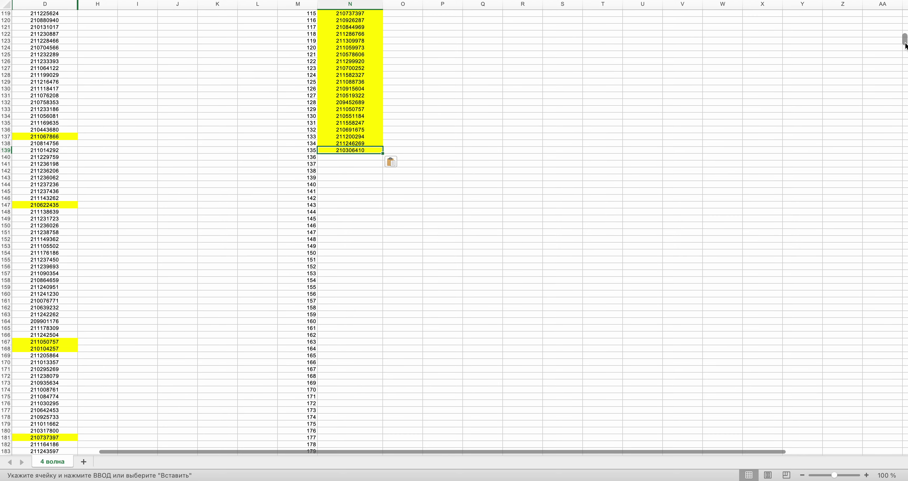
- Copy the number in D584 into N140
{"action": "scroll", "coordinate": [906, 56], "scroll_direction": "down", "scroll_amount": 20}
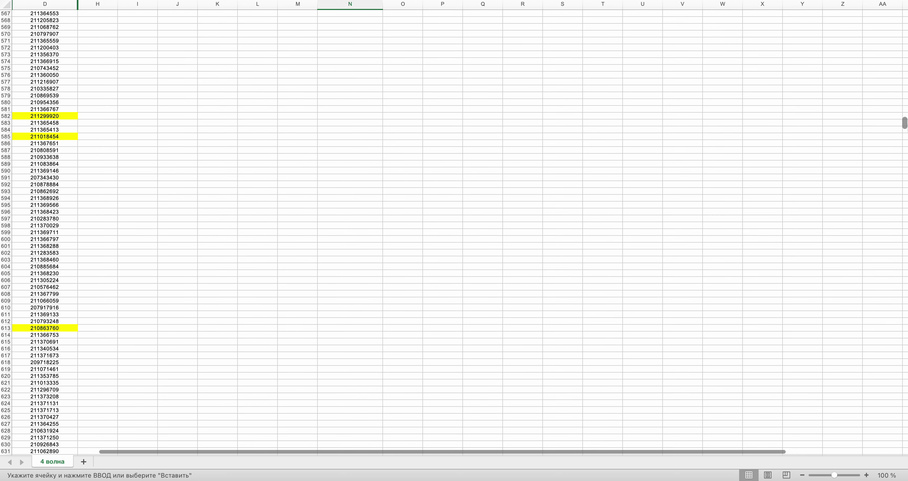
{"action": "left_click", "coordinate": [46, 122]}
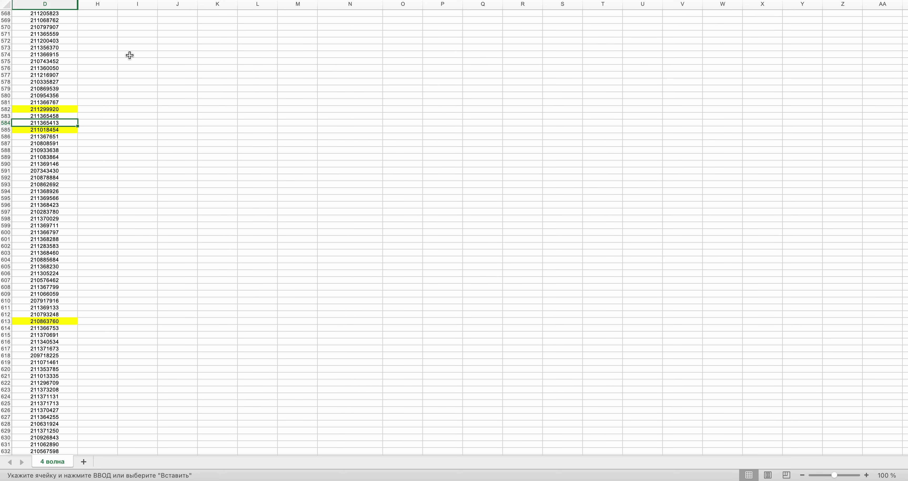
{"action": "key", "text": "super+c"}
{"action": "scroll", "coordinate": [286, 92], "scroll_direction": "up", "scroll_amount": 20}
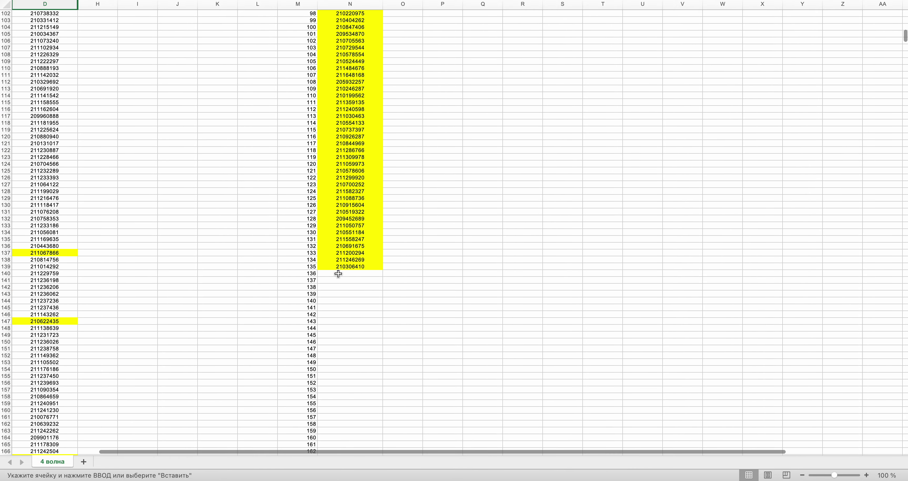
{"action": "left_click", "coordinate": [338, 274]}
{"action": "key", "text": "super+v"}
- Take the entry in row 1753 of column D and paste it under the winners list
{"action": "key", "text": "ctrl+Right"}
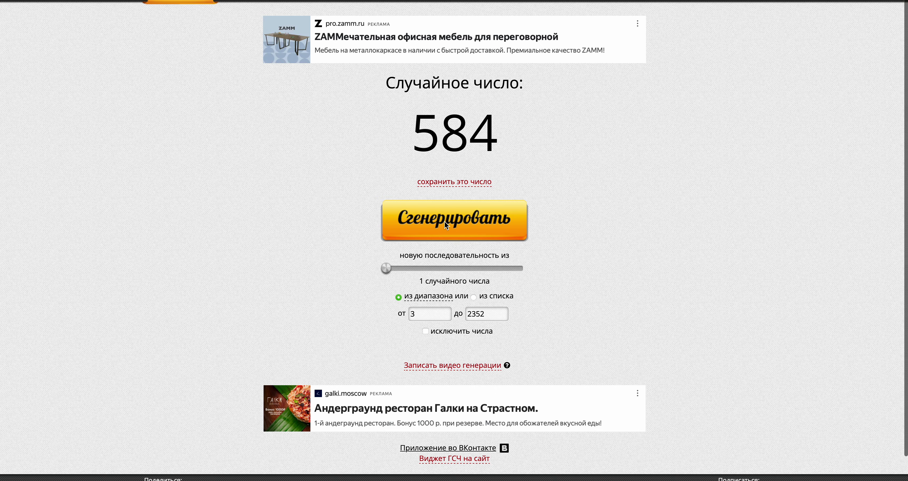
{"action": "key", "text": "ctrl+Left"}
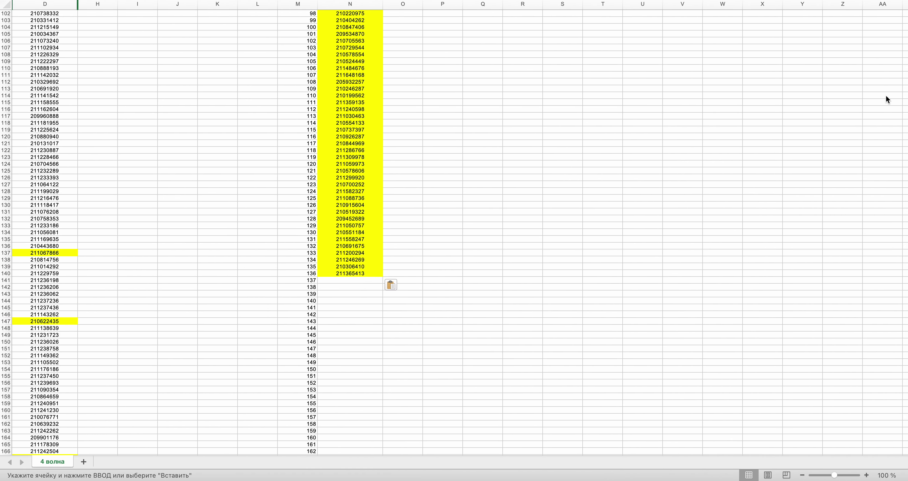
{"action": "left_click_drag", "start_coordinate": [905, 45], "coordinate": [890, 342]}
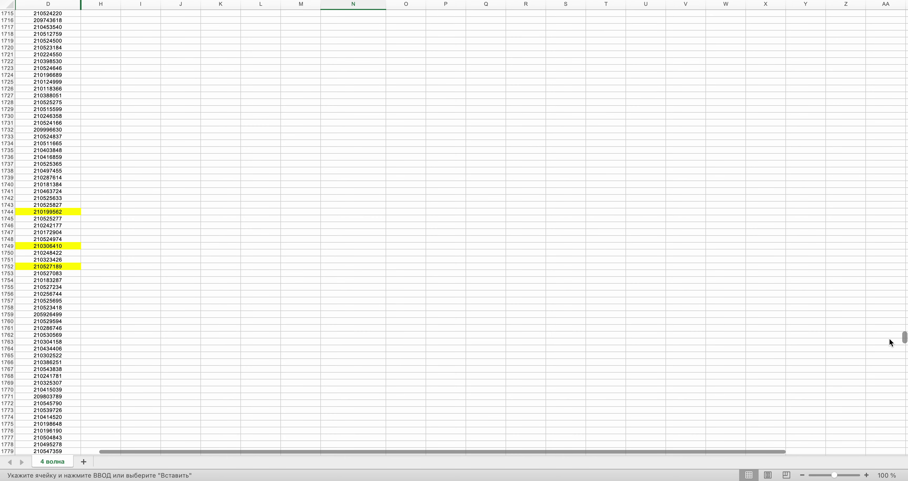
{"action": "left_click", "coordinate": [58, 273]}
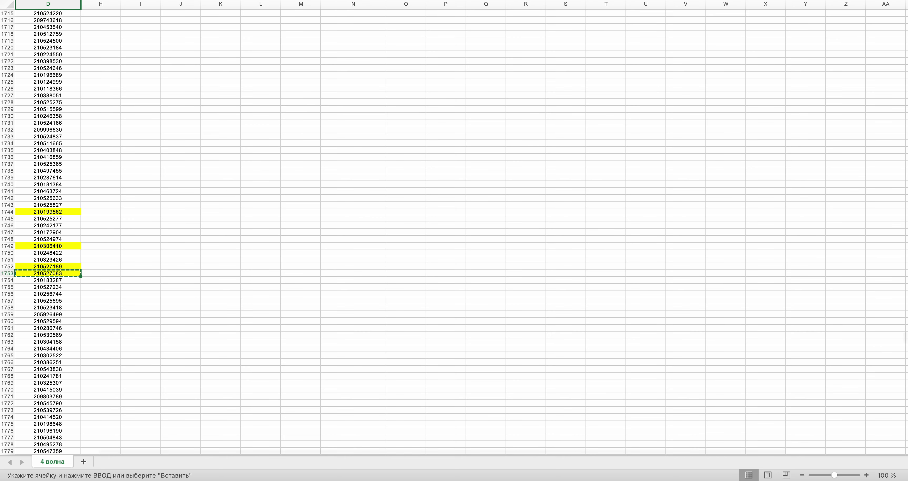
{"action": "left_click_drag", "start_coordinate": [905, 337], "coordinate": [905, 37]}
{"action": "key", "text": "super+v"}
- Generate the next random row number and copy the value in D388
{"action": "key", "text": "ctrl+Right"}
{"action": "left_click", "coordinate": [463, 231]}
{"action": "key", "text": "ctrl+Left"}
{"action": "scroll", "coordinate": [462, 228], "scroll_direction": "up", "scroll_amount": 15}
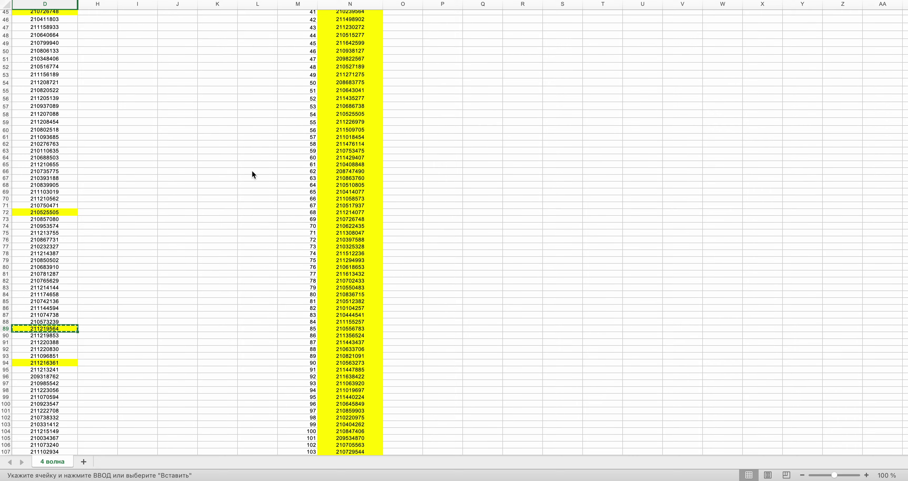
{"action": "scroll", "coordinate": [252, 173], "scroll_direction": "down", "scroll_amount": 20}
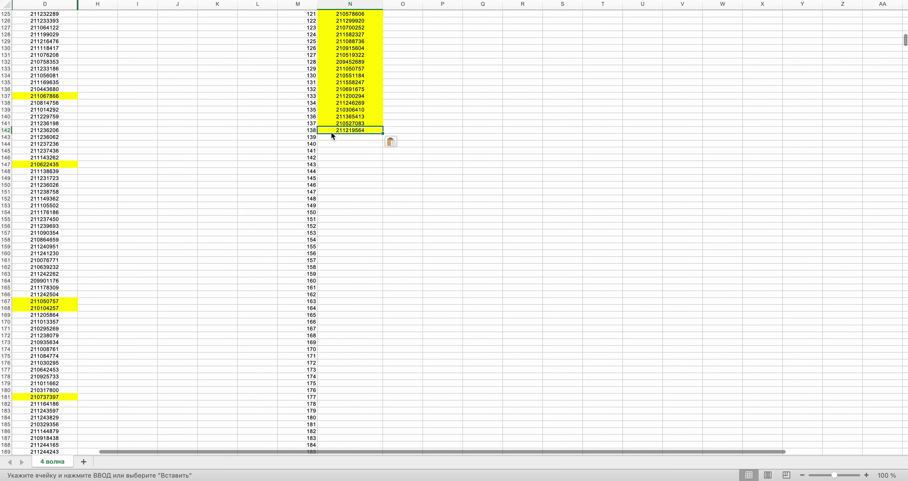
{"action": "key", "text": "ctrl+Right"}
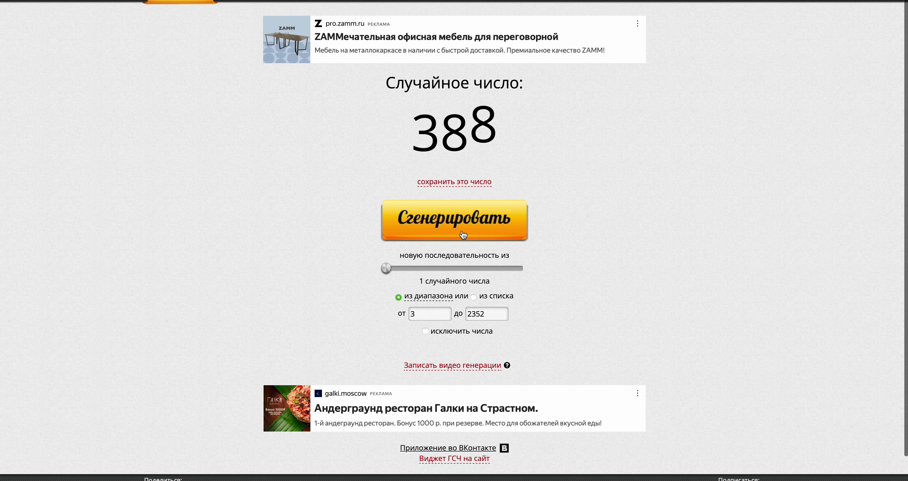
{"action": "key", "text": "ctrl+Left"}
{"action": "scroll", "coordinate": [463, 235], "scroll_direction": "down", "scroll_amount": 20}
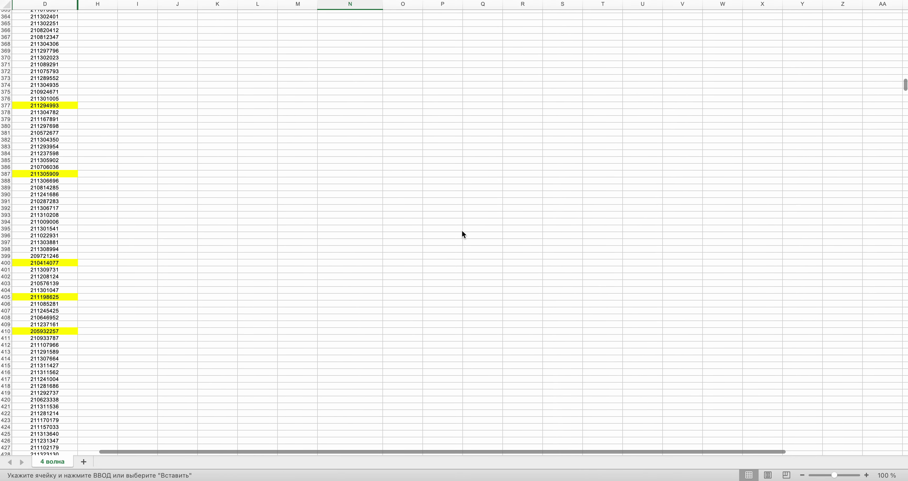
{"action": "scroll", "coordinate": [464, 235], "scroll_direction": "up", "scroll_amount": 5}
{"action": "left_click", "coordinate": [58, 243]}
{"action": "key", "text": "cmd+c"}
- Generate a new row number and paste the D388 value into N143
{"action": "scroll", "coordinate": [241, 77], "scroll_direction": "up", "scroll_amount": 20}
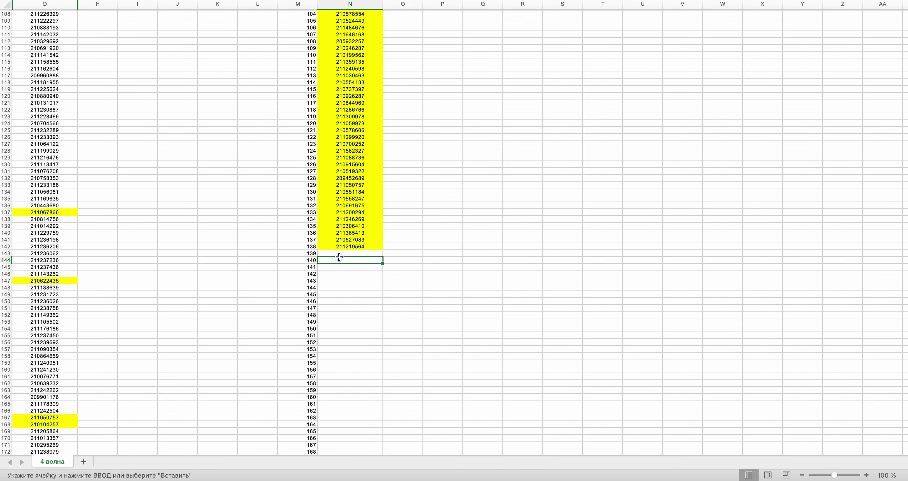
{"action": "key", "text": "ctrl+Right"}
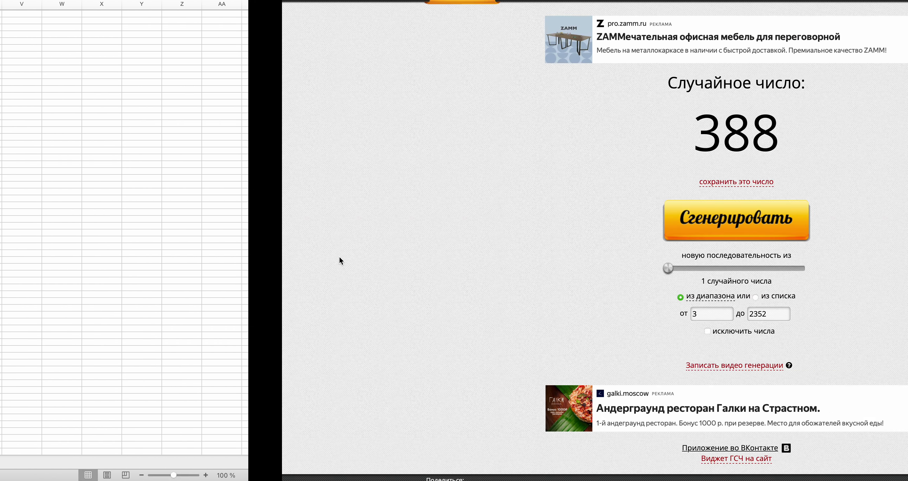
{"action": "left_click", "coordinate": [437, 225]}
{"action": "key", "text": "ctrl+Left"}
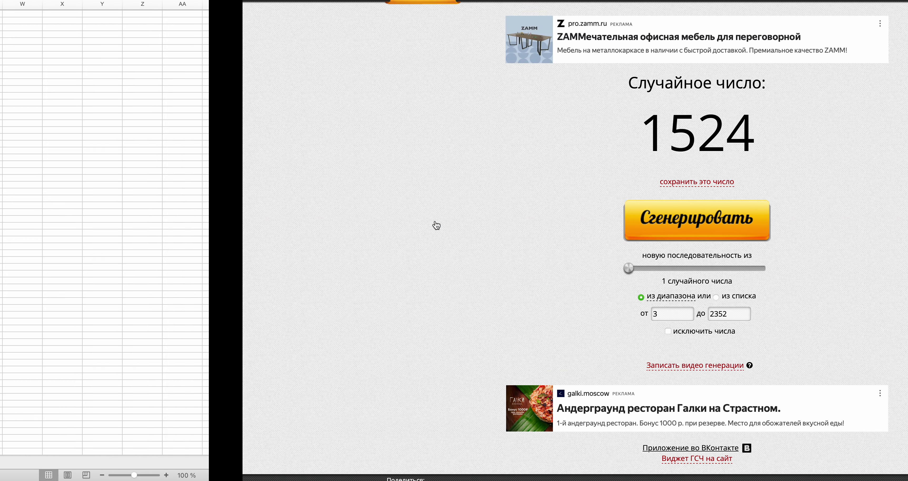
{"action": "key", "text": "cmd+v"}
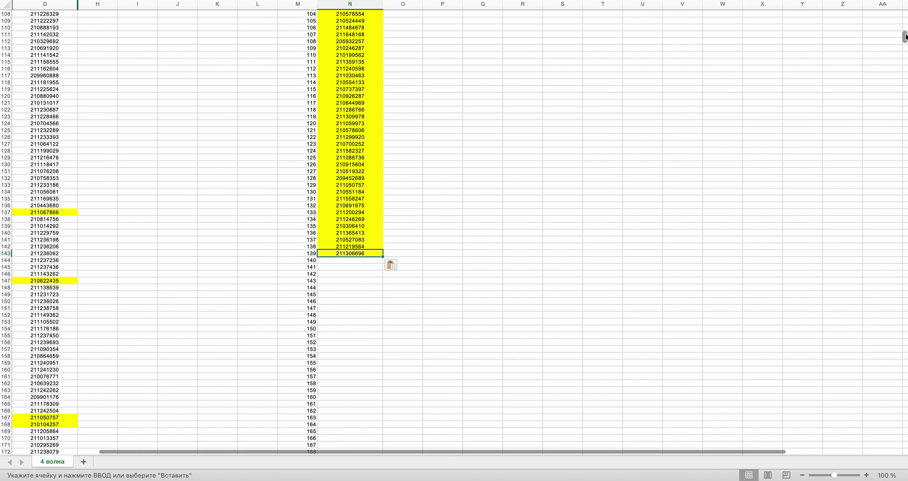
{"action": "left_click_drag", "start_coordinate": [905, 36], "coordinate": [904, 83]}
{"action": "left_click_drag", "start_coordinate": [905, 170], "coordinate": [905, 298]}
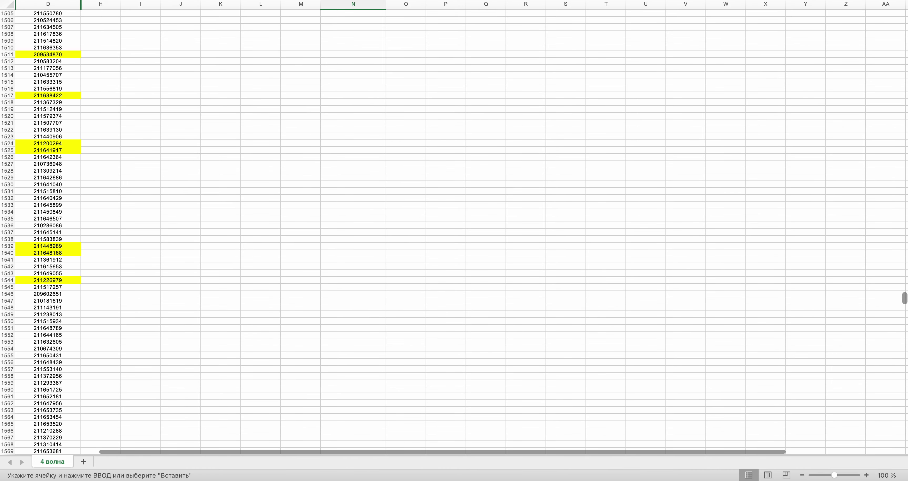
{"action": "key", "text": "ctrl+Right"}
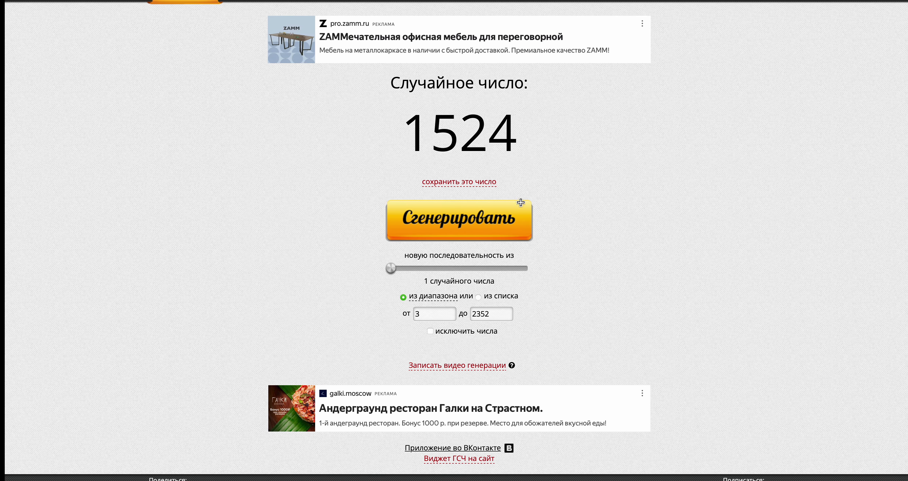
{"action": "left_click", "coordinate": [485, 229]}
{"action": "key", "text": "ctrl+Left"}
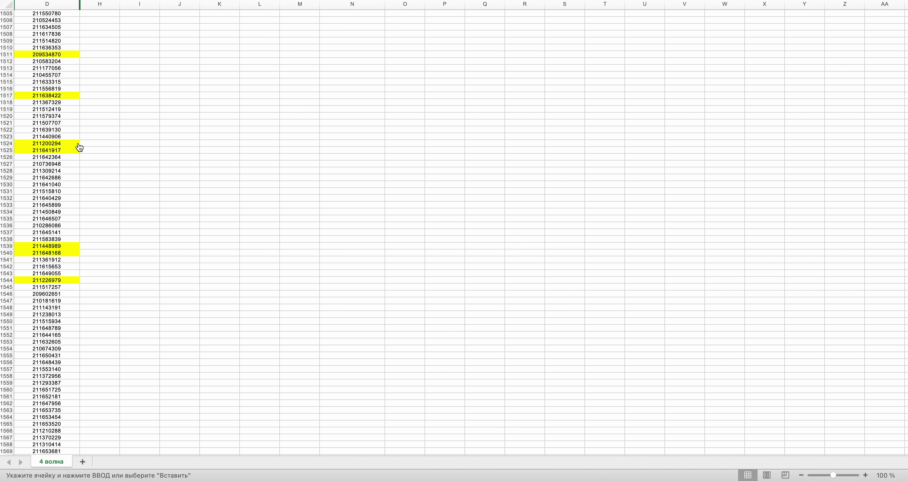
{"action": "scroll", "coordinate": [78, 147], "scroll_direction": "up", "scroll_amount": 15}
{"action": "scroll", "coordinate": [78, 143], "scroll_direction": "up", "scroll_amount": 15}
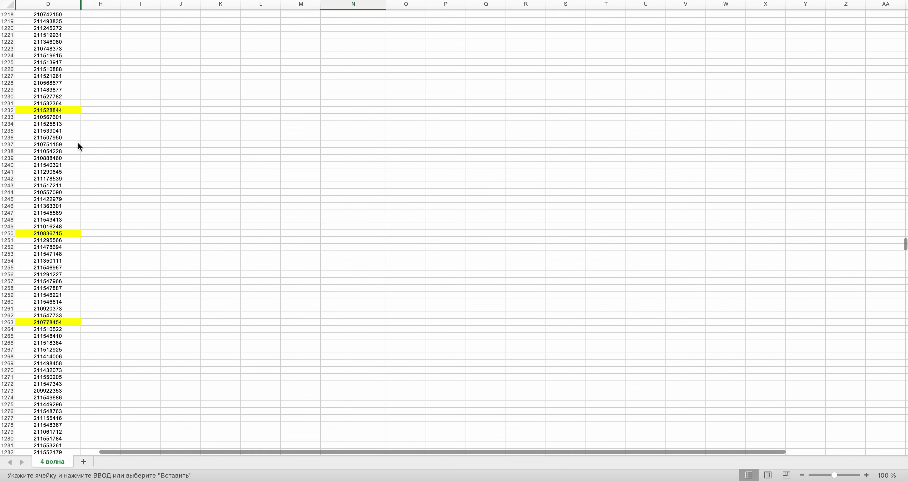
{"action": "scroll", "coordinate": [78, 144], "scroll_direction": "up", "scroll_amount": 1}
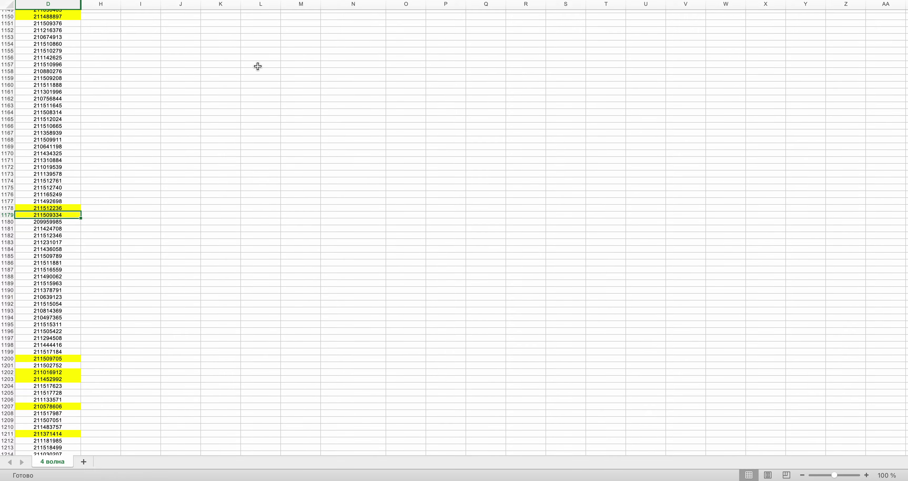
{"action": "key", "text": "ctrl+c"}
{"action": "scroll", "coordinate": [274, 94], "scroll_direction": "up", "scroll_amount": 20}
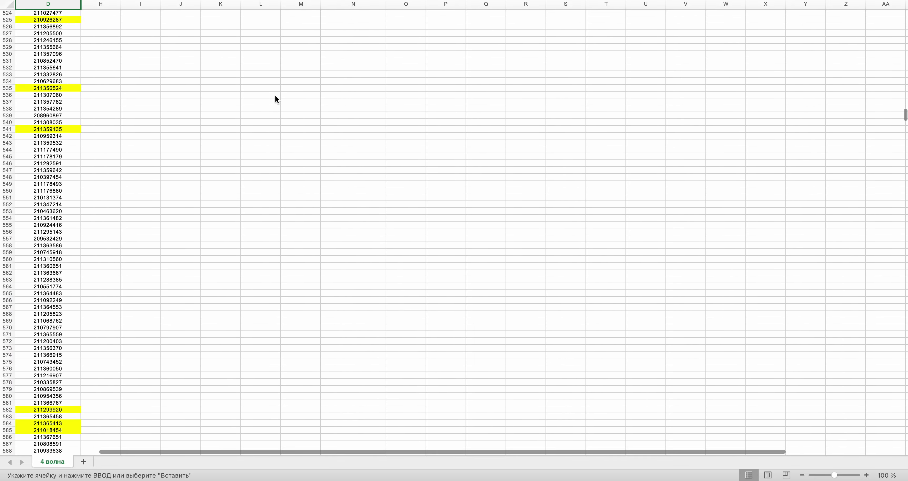
{"action": "scroll", "coordinate": [275, 95], "scroll_direction": "up", "scroll_amount": 20}
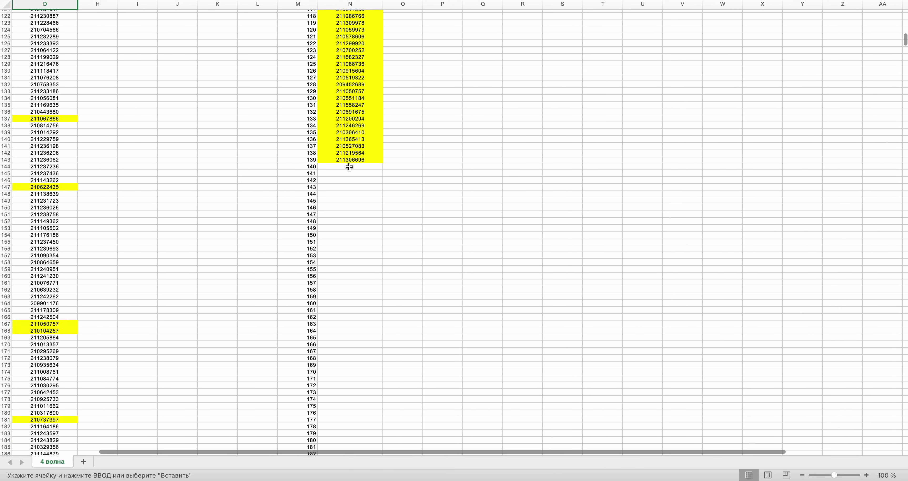
{"action": "left_click", "coordinate": [349, 168]}
{"action": "key", "text": "super+Tab"}
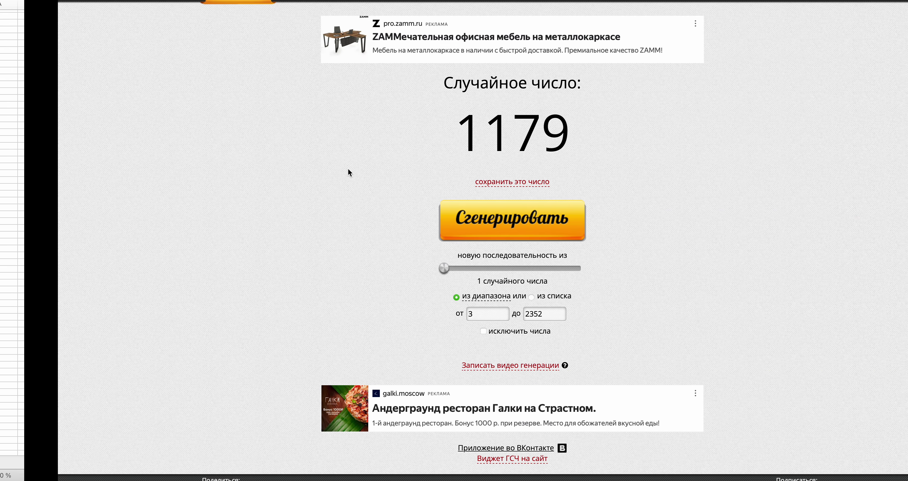
{"action": "left_click", "coordinate": [499, 228]}
{"action": "key", "text": "super+Tab"}
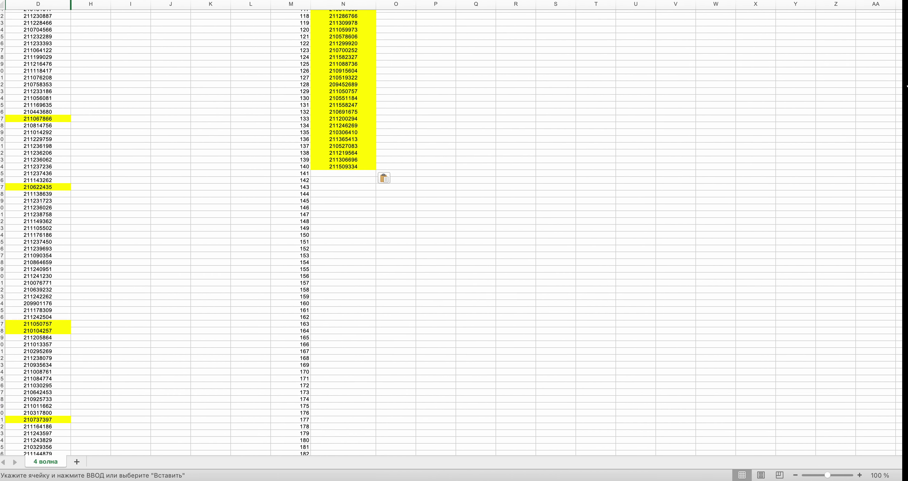
{"action": "left_click_drag", "start_coordinate": [905, 40], "coordinate": [905, 196]}
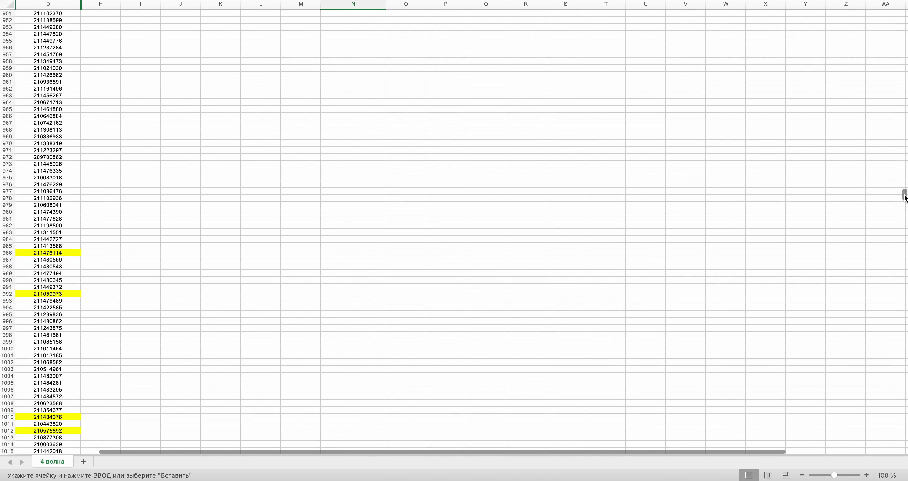
{"action": "left_click_drag", "start_coordinate": [904, 284], "coordinate": [904, 298]}
{"action": "left_click", "coordinate": [55, 192]}
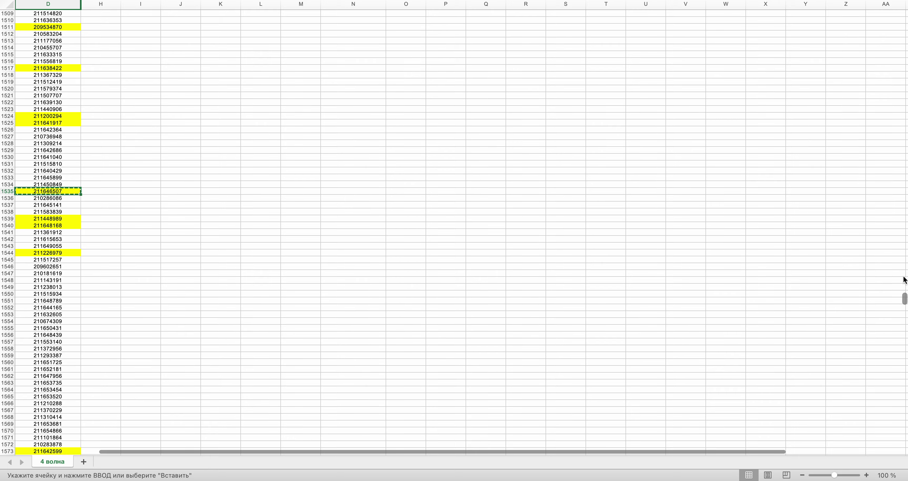
{"action": "left_click_drag", "start_coordinate": [905, 298], "coordinate": [892, 30]}
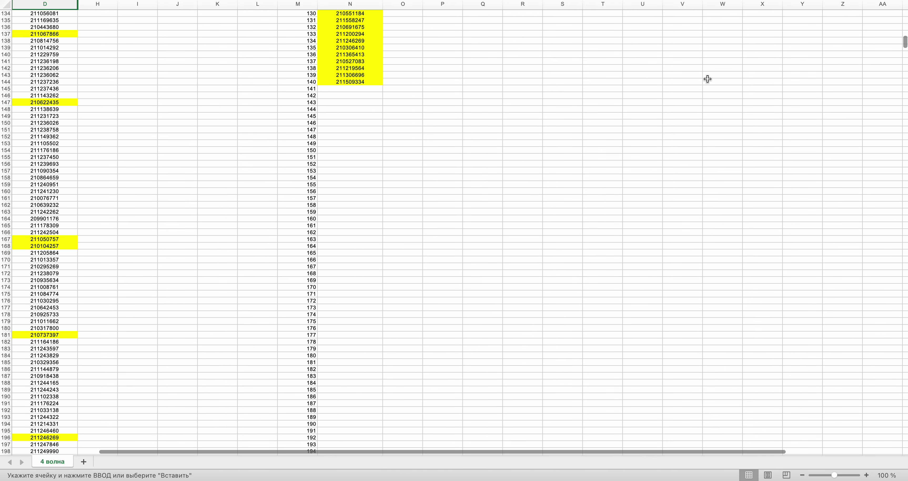
{"action": "left_click", "coordinate": [375, 90]}
{"action": "key", "text": "super+v"}
- Generate the next random row number and pick cell D35 in column D
{"action": "key", "text": "super+Tab"}
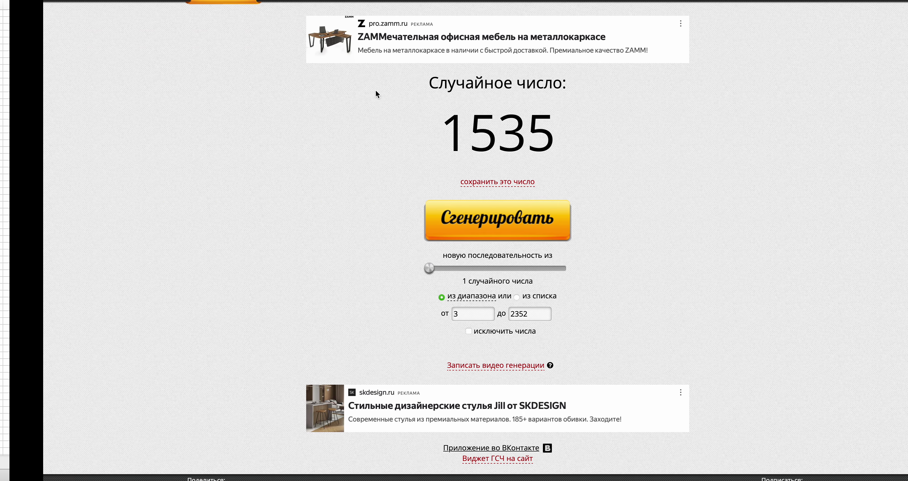
{"action": "left_click", "coordinate": [441, 214]}
{"action": "key", "text": "super+Tab"}
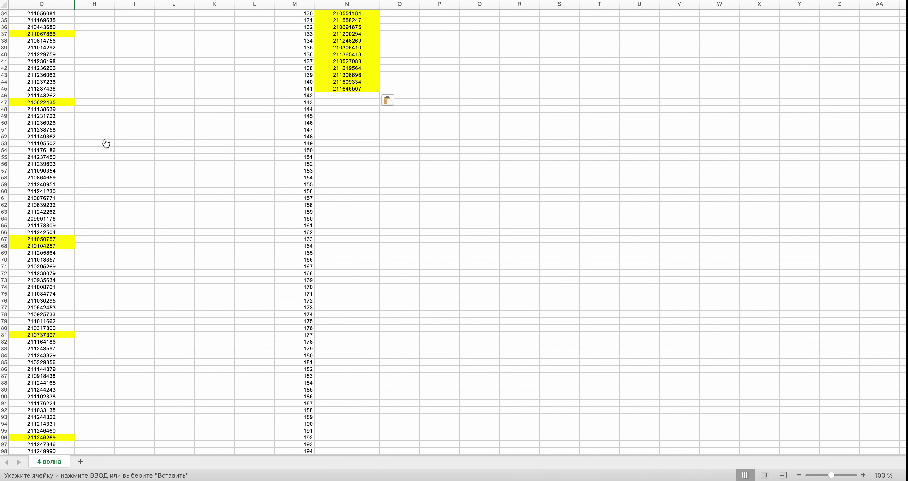
{"action": "scroll", "coordinate": [83, 147], "scroll_direction": "up", "scroll_amount": 20}
{"action": "scroll", "coordinate": [84, 147], "scroll_direction": "right", "scroll_amount": 1}
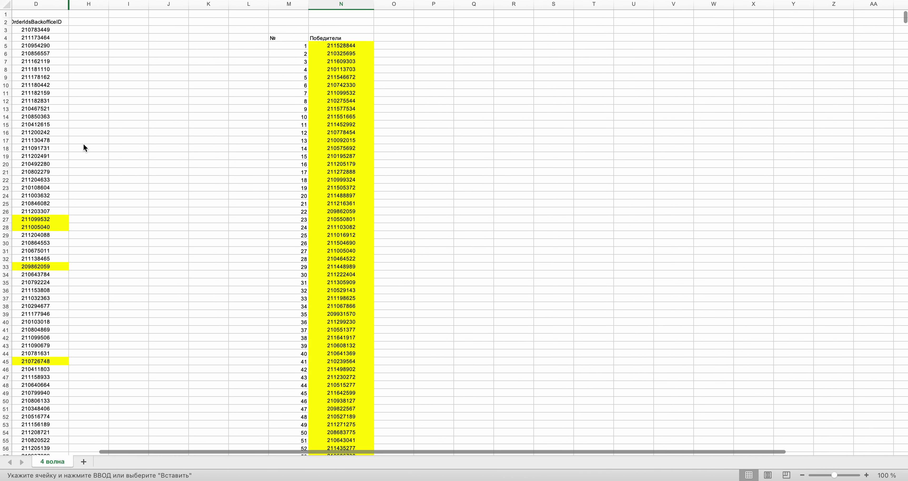
{"action": "left_click", "coordinate": [31, 281]}
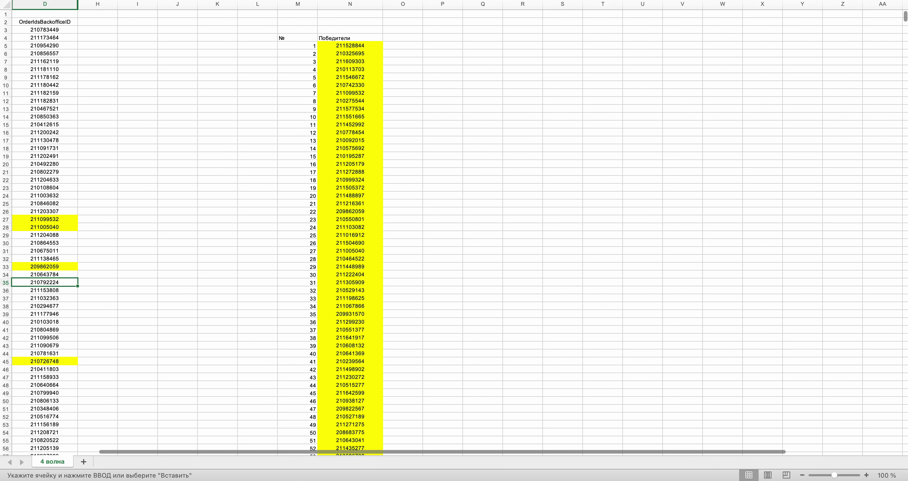
{"action": "scroll", "coordinate": [221, 134], "scroll_direction": "down", "scroll_amount": 20}
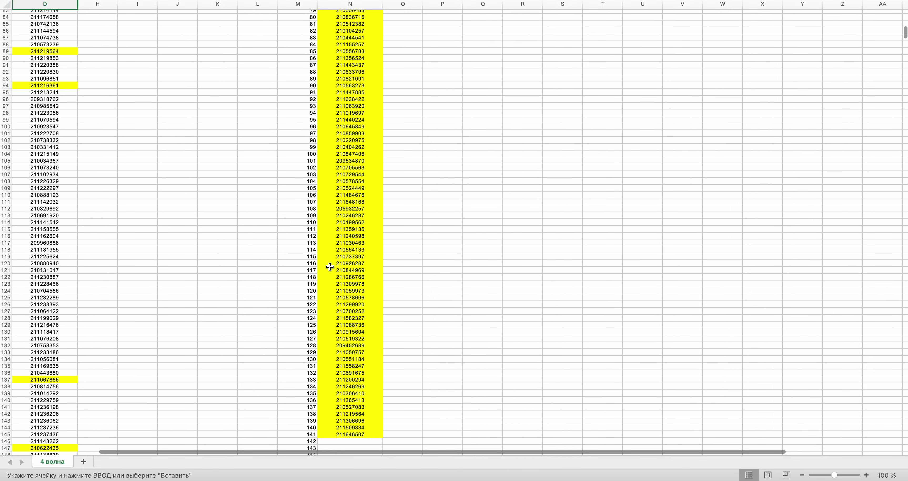
{"action": "scroll", "coordinate": [330, 268], "scroll_direction": "down", "scroll_amount": 20}
- Paste the copied order number into N146 and draw the next random row number
{"action": "key", "text": "super+v"}
{"action": "key", "text": "super+Tab"}
{"action": "left_click", "coordinate": [457, 222]}
{"action": "key", "text": "super+Tab"}
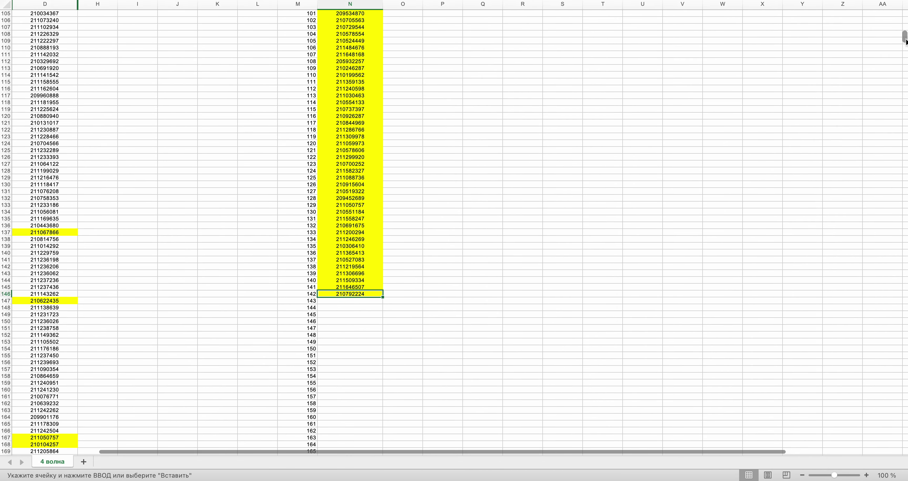
- Fill N147 from drawn row D2028 and generate another random row
{"action": "left_click_drag", "start_coordinate": [904, 36], "coordinate": [906, 392]}
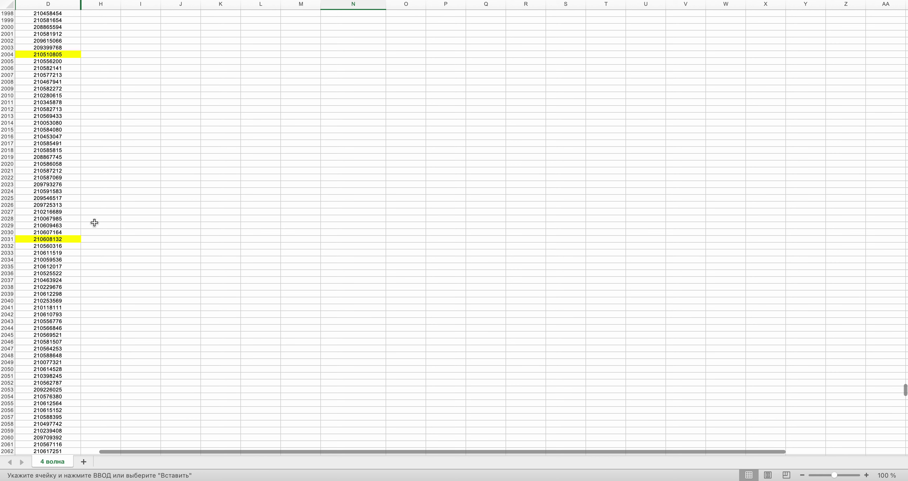
{"action": "left_click", "coordinate": [53, 219]}
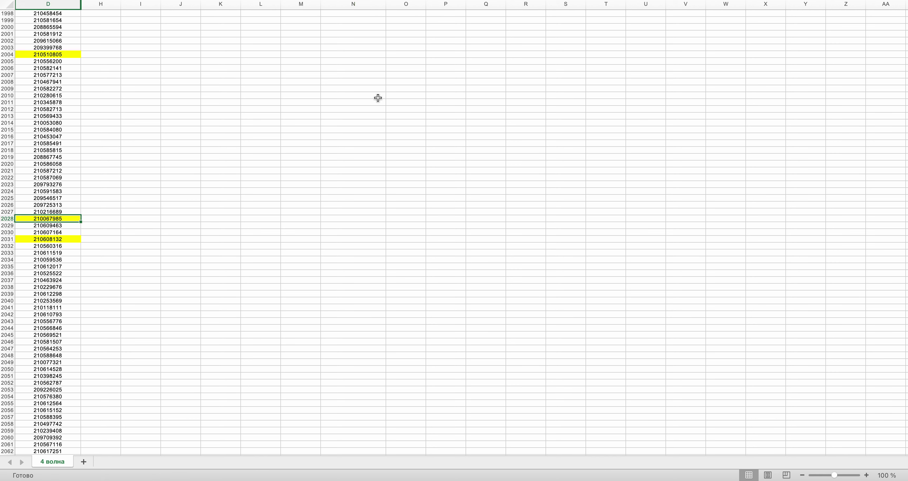
{"action": "left_click_drag", "start_coordinate": [904, 388], "coordinate": [906, 42]}
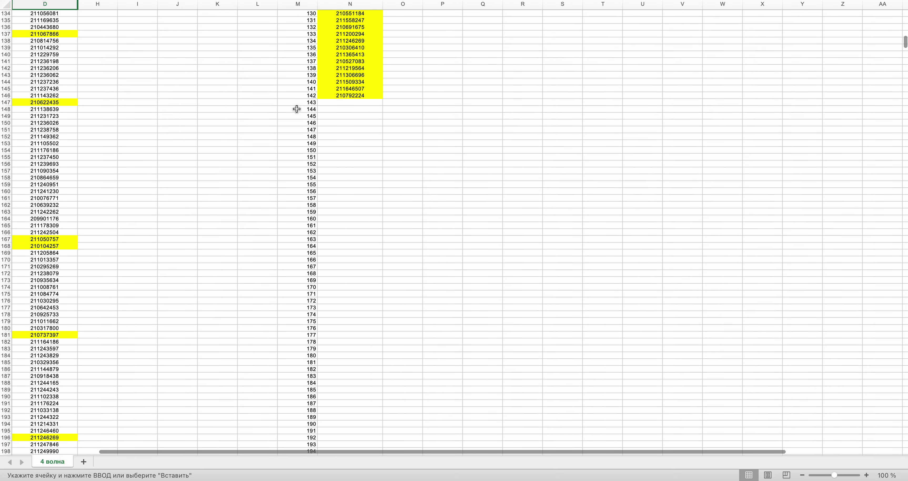
{"action": "key", "text": "super+v"}
{"action": "key", "text": "super+Tab"}
{"action": "left_click", "coordinate": [449, 222]}
{"action": "key", "text": "super+Tab"}
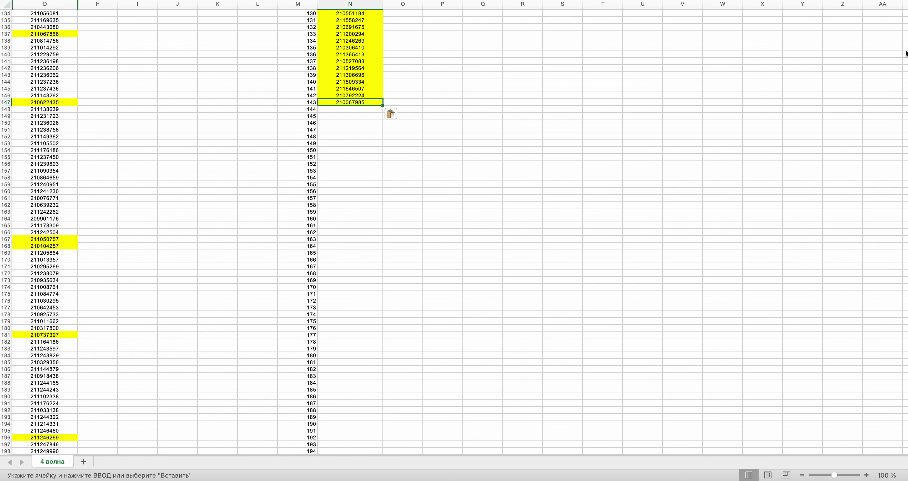
- Copy the order number in D1415 into N148, then draw a new row number
{"action": "left_click_drag", "start_coordinate": [905, 42], "coordinate": [895, 275]}
{"action": "left_click", "coordinate": [30, 286]}
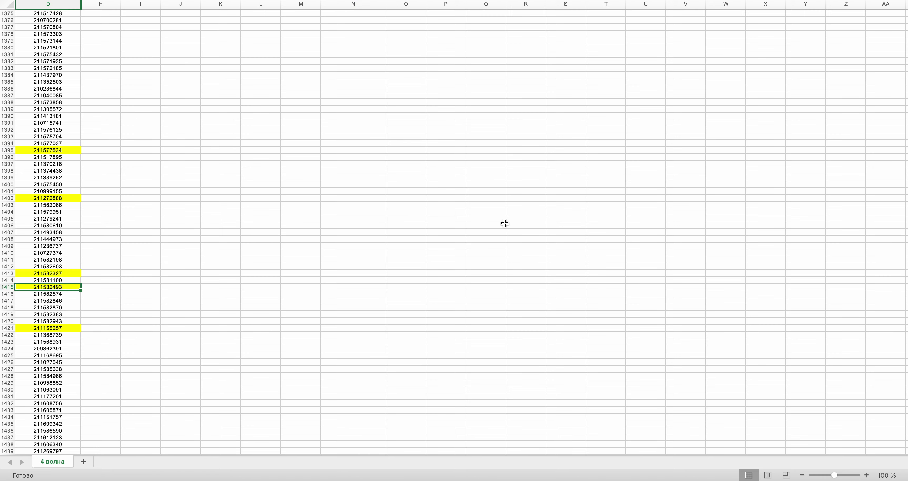
{"action": "key", "text": "super+c"}
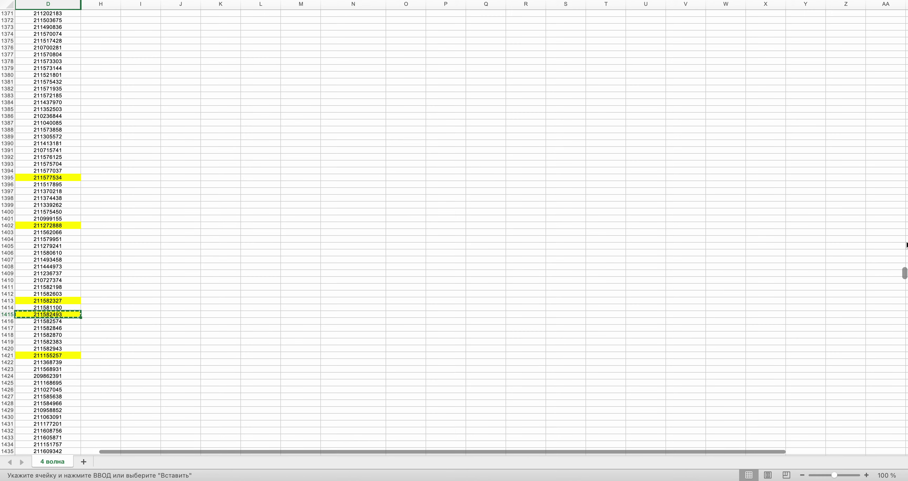
{"action": "left_click_drag", "start_coordinate": [904, 268], "coordinate": [905, 38]}
{"action": "left_click", "coordinate": [353, 254]}
{"action": "key", "text": "super+v"}
{"action": "key", "text": "super+Tab"}
{"action": "left_click", "coordinate": [489, 224]}
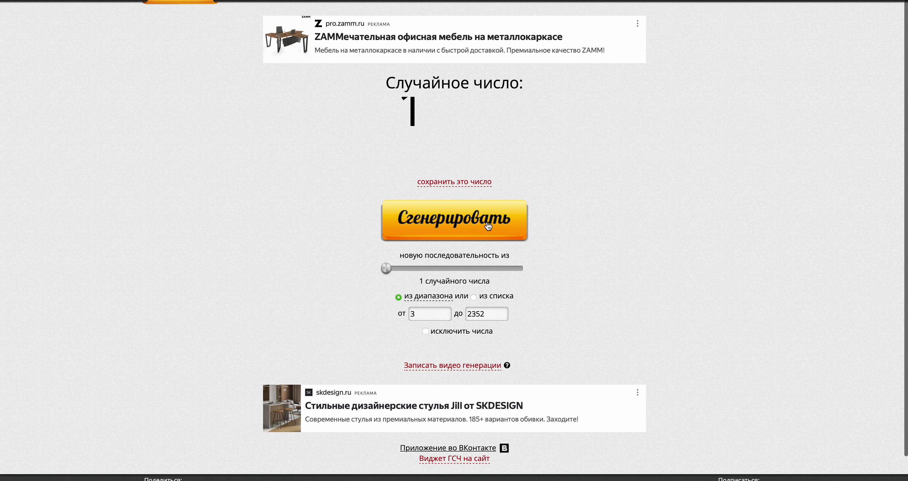
{"action": "key", "text": "super+Tab"}
- Put the order number from D1023 into N149 and draw the next row
{"action": "left_click_drag", "start_coordinate": [906, 46], "coordinate": [903, 208]}
{"action": "left_click", "coordinate": [50, 205]}
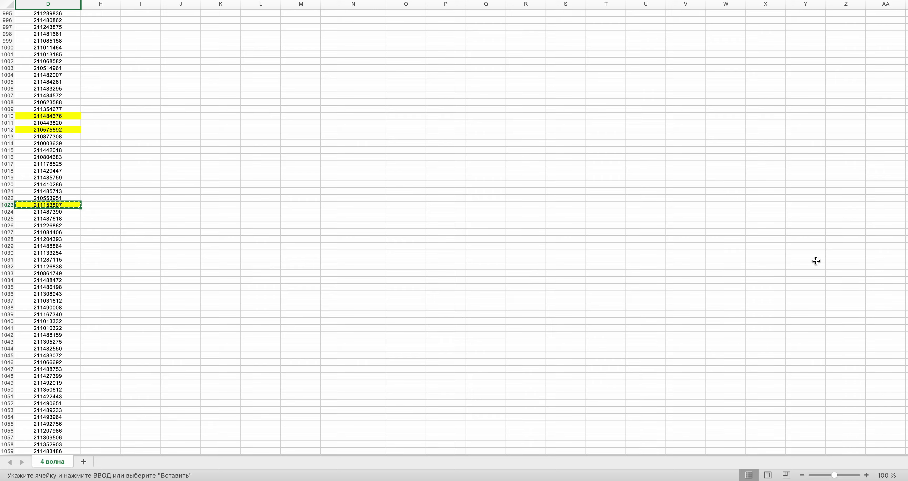
{"action": "left_click_drag", "start_coordinate": [905, 204], "coordinate": [905, 44]}
{"action": "left_click", "coordinate": [352, 120]}
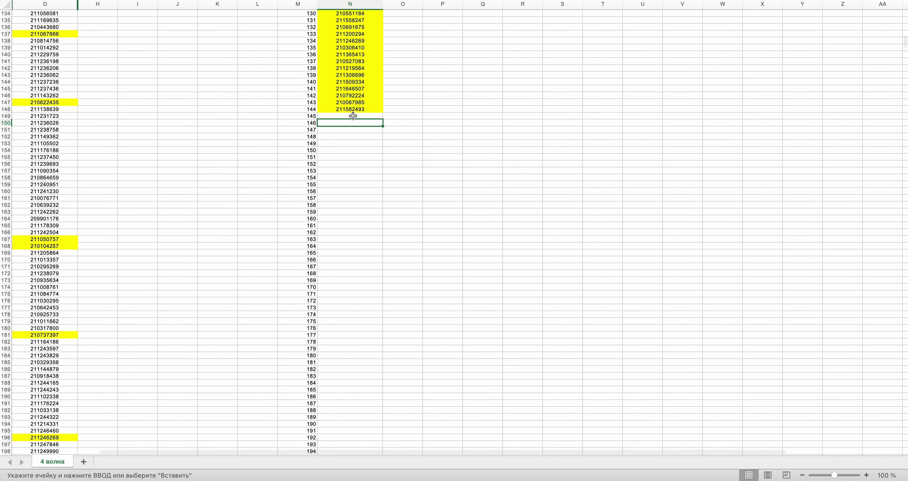
{"action": "left_click", "coordinate": [352, 116]}
{"action": "key", "text": "ctrl+Right"}
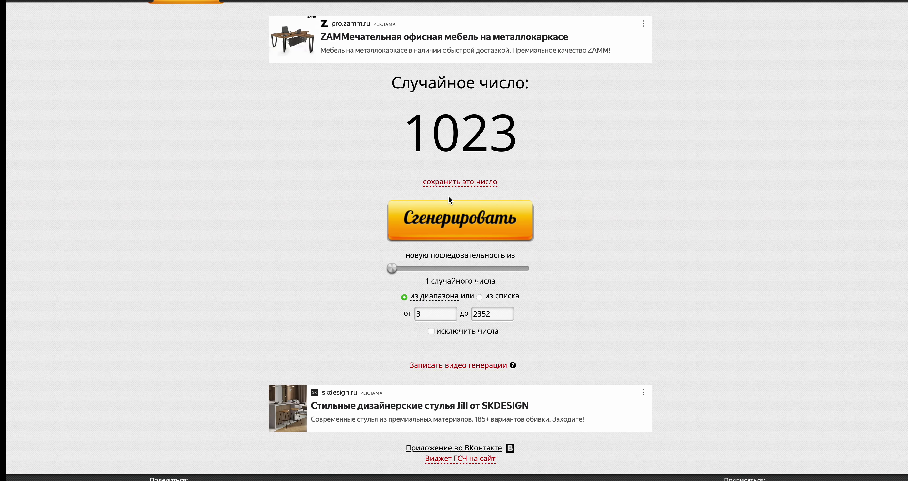
{"action": "left_click", "coordinate": [457, 219]}
{"action": "key", "text": "ctrl+Left"}
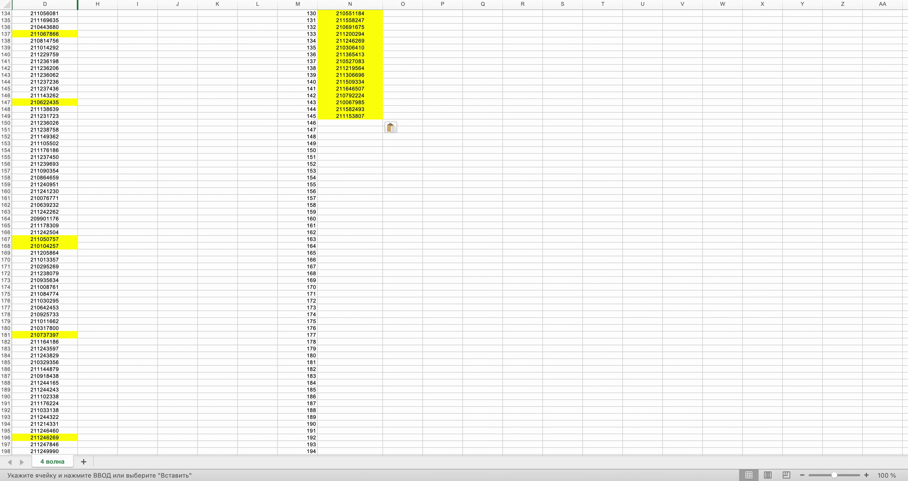
- Copy the D1537 order number into N150 and generate a new random row
{"action": "scroll", "coordinate": [904, 99], "scroll_direction": "down", "scroll_amount": 15}
{"action": "left_click_drag", "start_coordinate": [905, 98], "coordinate": [903, 300]}
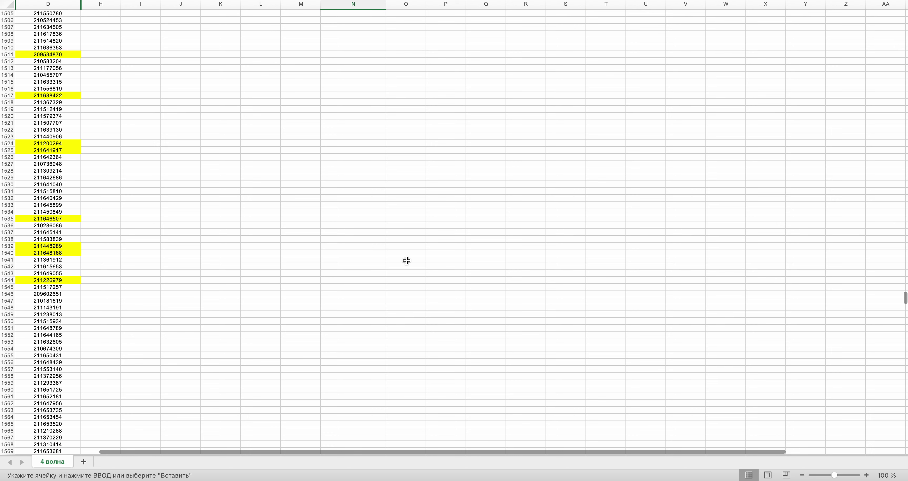
{"action": "left_click", "coordinate": [55, 231]}
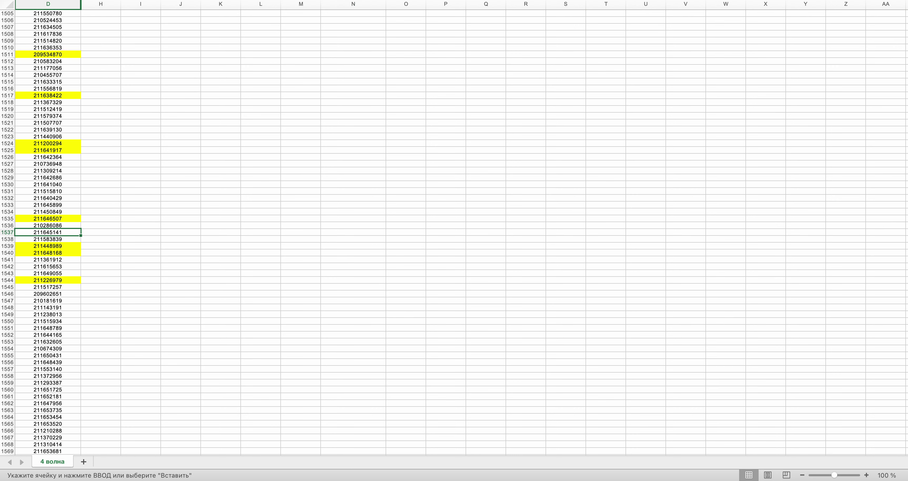
{"action": "key", "text": "super+c"}
{"action": "left_click_drag", "start_coordinate": [904, 298], "coordinate": [905, 42]}
{"action": "left_click", "coordinate": [350, 246]}
{"action": "key", "text": "super+v"}
{"action": "key", "text": "ctrl+Right"}
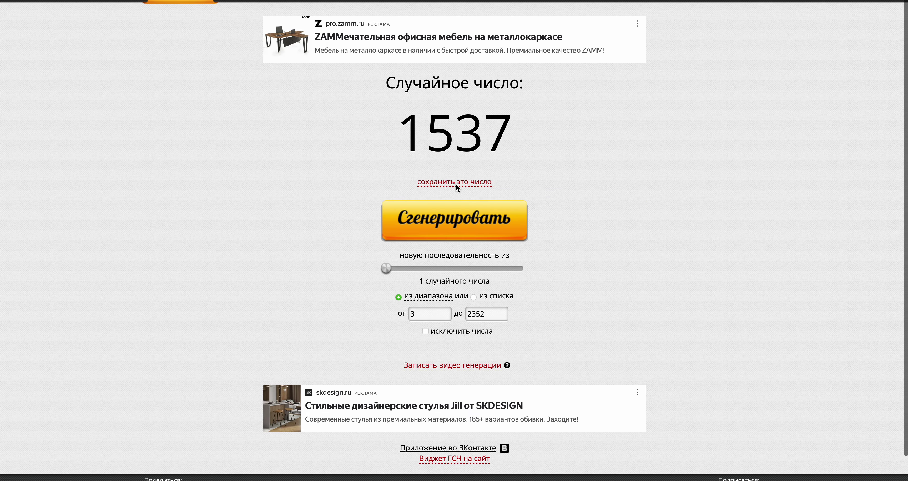
{"action": "left_click", "coordinate": [467, 214]}
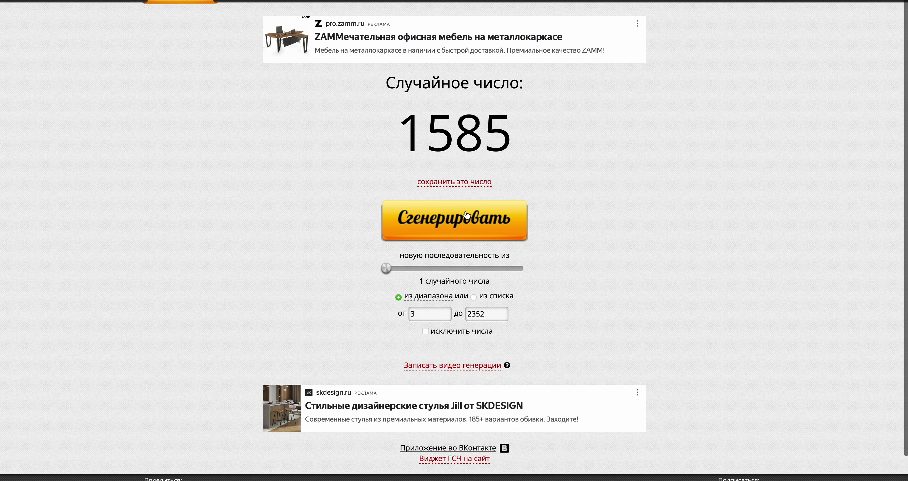
{"action": "key", "text": "ctrl+Left"}
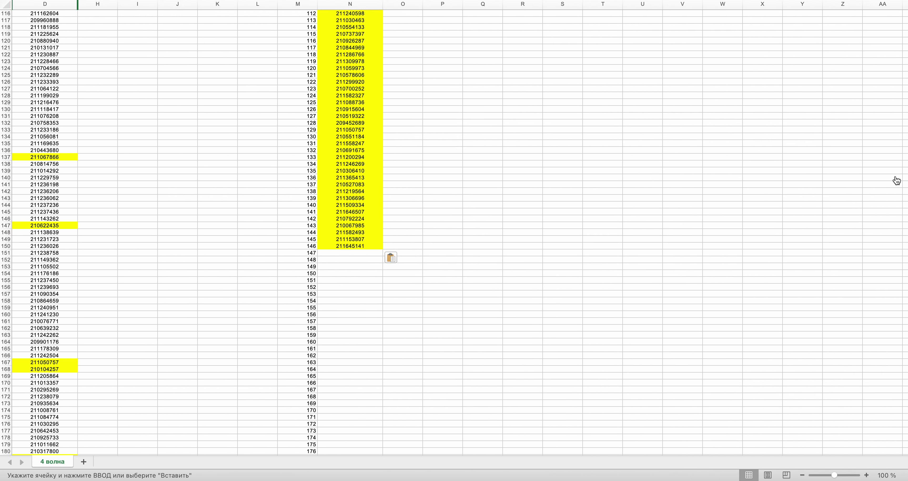
- Recheck drawn row 1585, fill N151 with its order number, and draw again
{"action": "left_click_drag", "start_coordinate": [905, 41], "coordinate": [893, 305]}
{"action": "key", "text": "ctrl+Right"}
{"action": "key", "text": "ctrl+Left"}
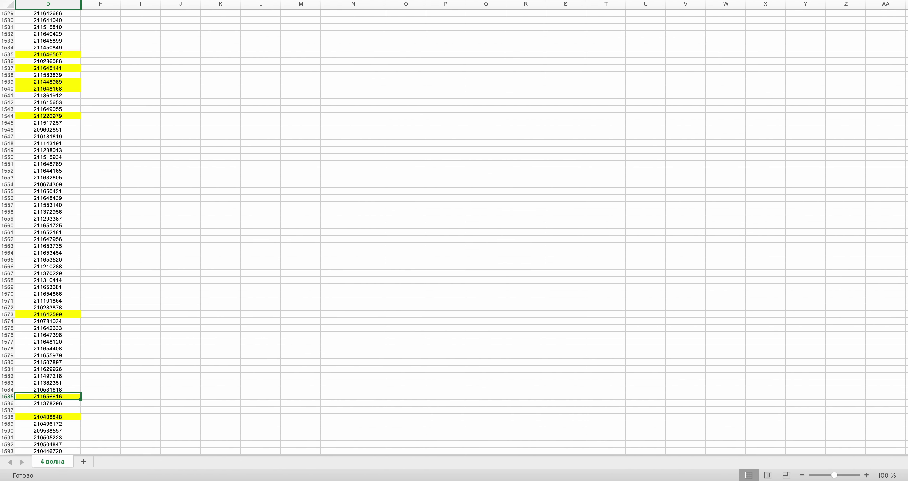
{"action": "scroll", "coordinate": [473, 247], "scroll_direction": "up", "scroll_amount": 20}
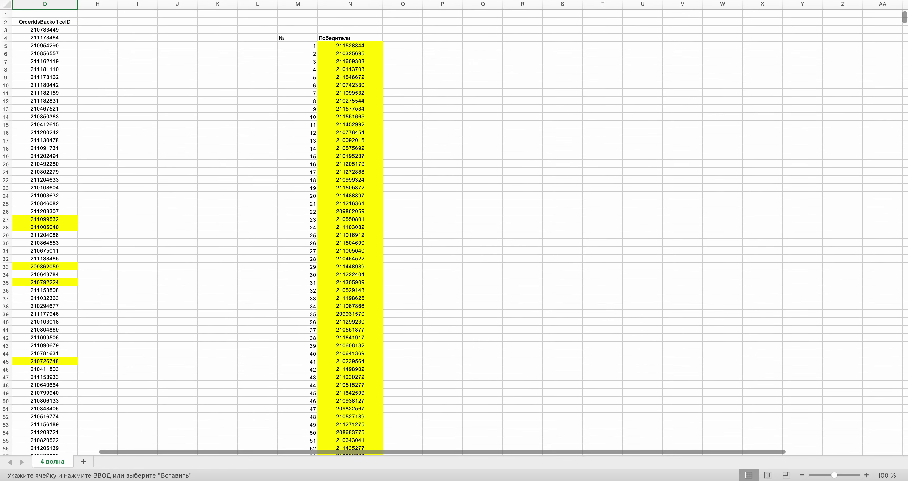
{"action": "scroll", "coordinate": [472, 246], "scroll_direction": "down", "scroll_amount": 15}
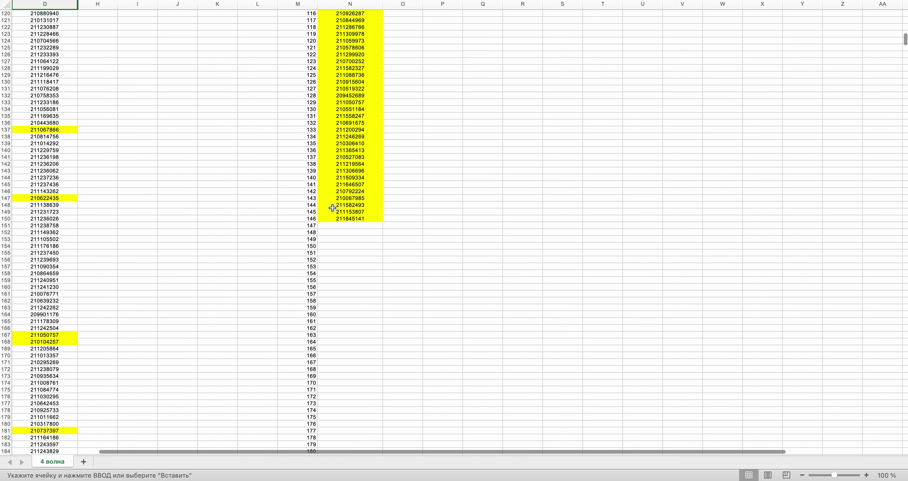
{"action": "left_click", "coordinate": [335, 227]}
{"action": "key", "text": "super+v"}
{"action": "key", "text": "ctrl+Right"}
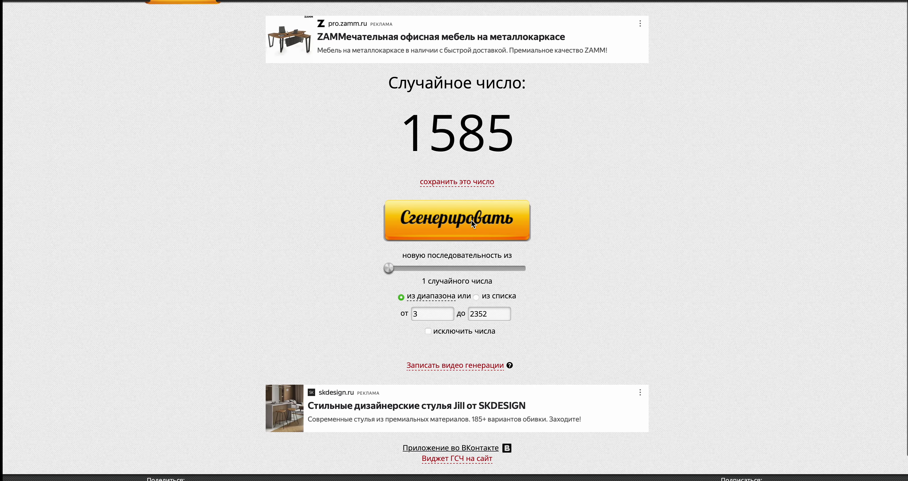
{"action": "left_click", "coordinate": [475, 226]}
{"action": "key", "text": "ctrl+Left"}
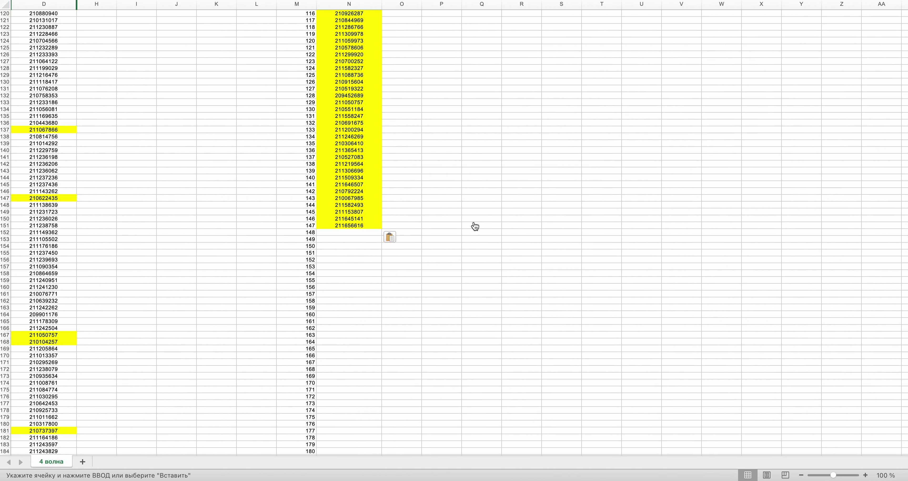
- Copy the D390 order number into N152 and draw another row number
{"action": "left_click_drag", "start_coordinate": [905, 45], "coordinate": [905, 86]}
{"action": "left_click", "coordinate": [21, 314]}
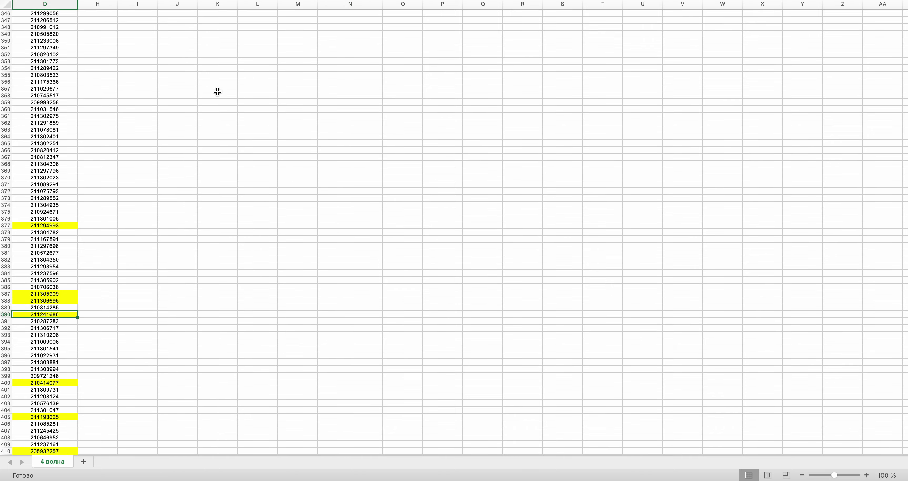
{"action": "key", "text": "super+c"}
{"action": "scroll", "coordinate": [217, 92], "scroll_direction": "up", "scroll_amount": 20}
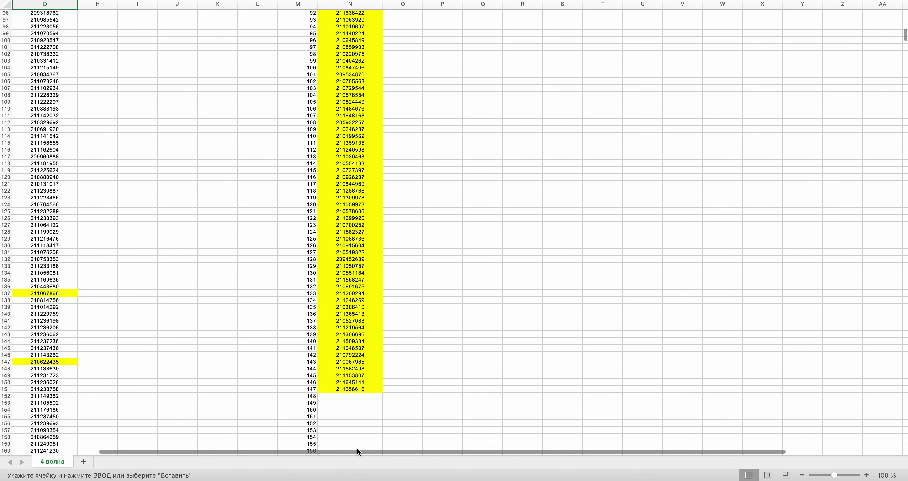
{"action": "key", "text": "ctrl+Right"}
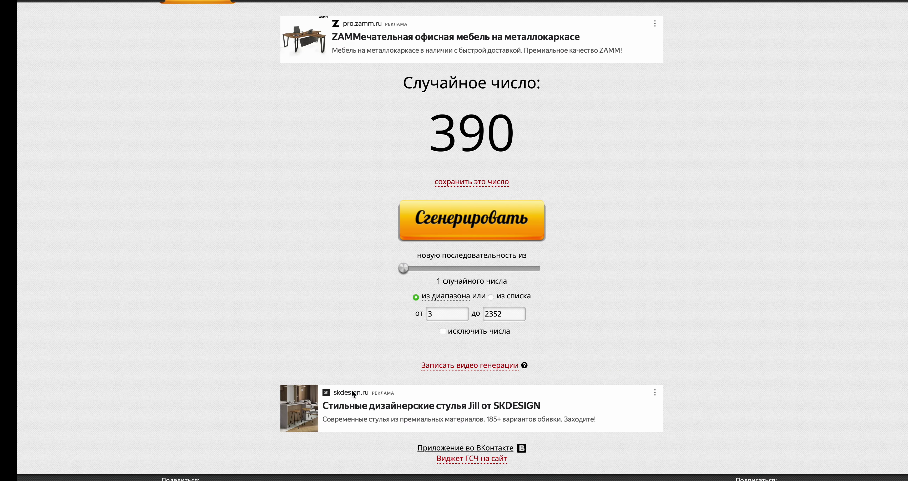
{"action": "left_click", "coordinate": [433, 233]}
{"action": "key", "text": "ctrl+Left"}
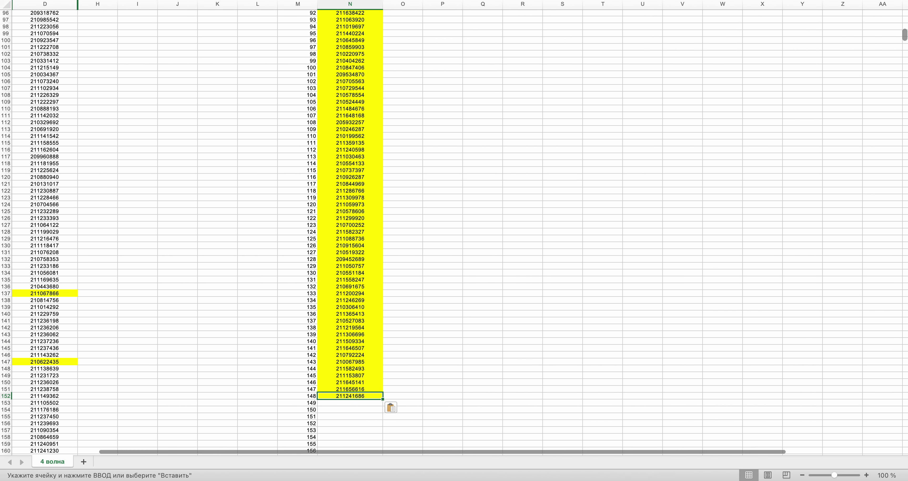
- Copy the order number from D1620 into N153 and generate a new row
{"action": "left_click_drag", "start_coordinate": [905, 39], "coordinate": [905, 313]}
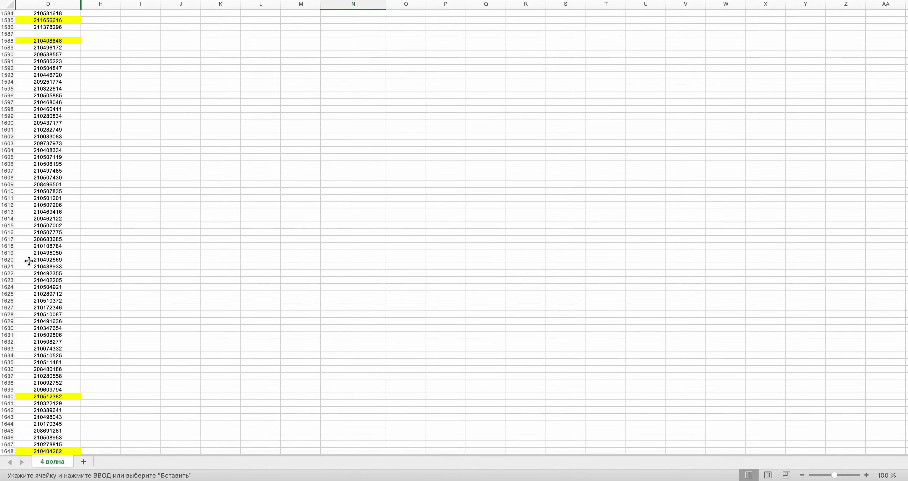
{"action": "key", "text": "super+c"}
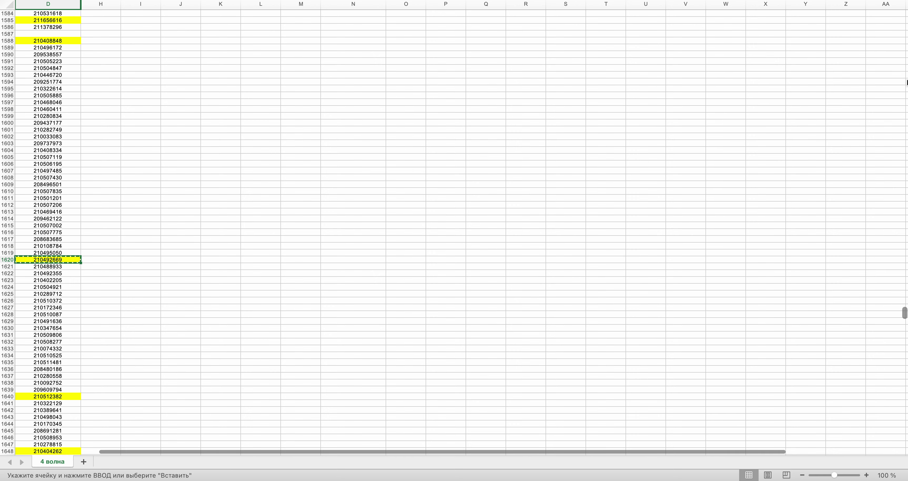
{"action": "left_click_drag", "start_coordinate": [904, 312], "coordinate": [904, 43]}
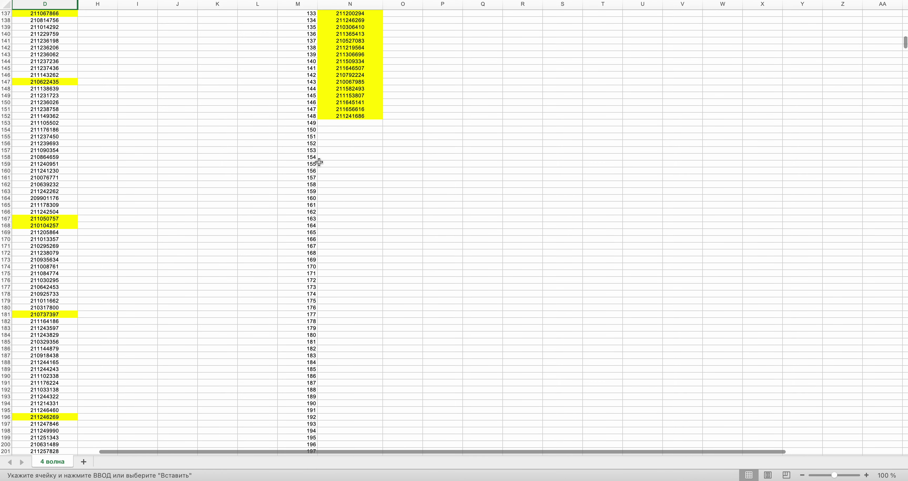
{"action": "left_click", "coordinate": [345, 122]}
{"action": "key", "text": "super+v"}
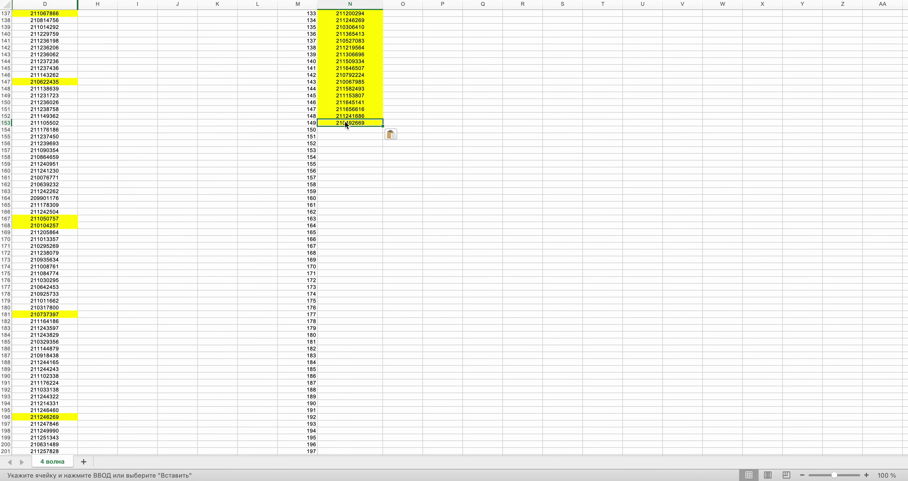
{"action": "key", "text": "super+Tab"}
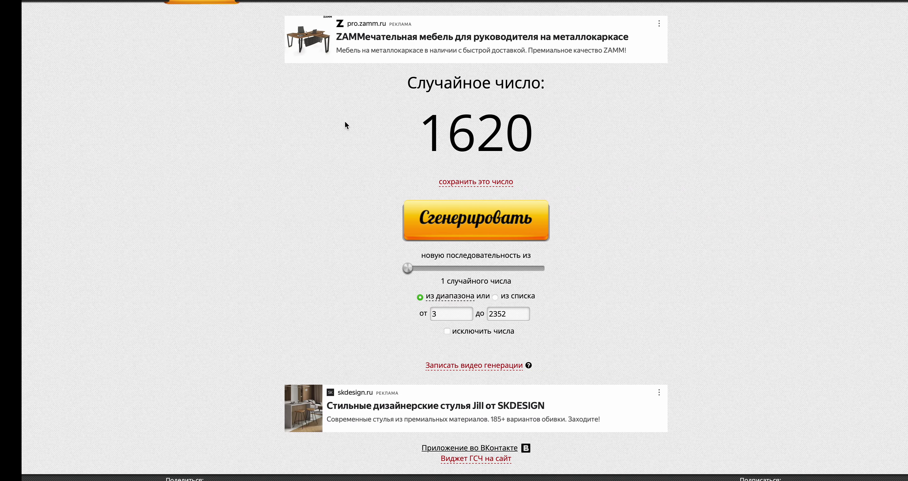
{"action": "left_click", "coordinate": [424, 225]}
{"action": "key", "text": "super+Tab"}
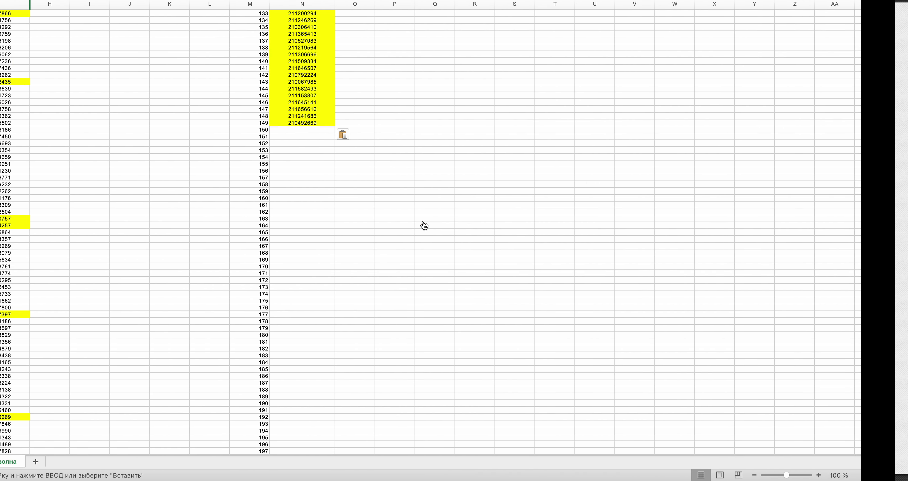
- Copy the D299 value into N154 and draw the next random row number
{"action": "scroll", "coordinate": [425, 225], "scroll_direction": "down", "scroll_amount": 10}
{"action": "scroll", "coordinate": [423, 221], "scroll_direction": "down", "scroll_amount": 8}
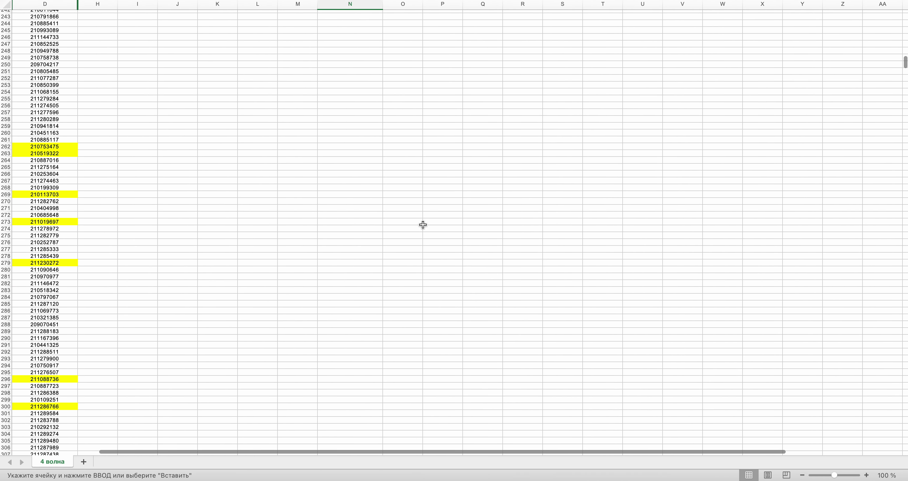
{"action": "left_click", "coordinate": [36, 395]}
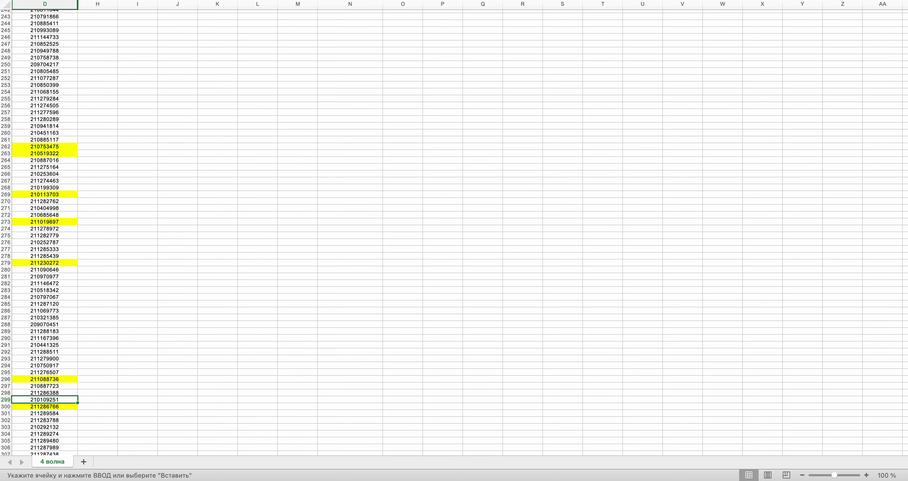
{"action": "key", "text": "super+c"}
{"action": "scroll", "coordinate": [266, 119], "scroll_direction": "up", "scroll_amount": 20}
{"action": "left_click", "coordinate": [330, 251]}
{"action": "key", "text": "super+v"}
{"action": "key", "text": "super+Tab"}
{"action": "left_click", "coordinate": [476, 215]}
{"action": "key", "text": "super+Tab"}
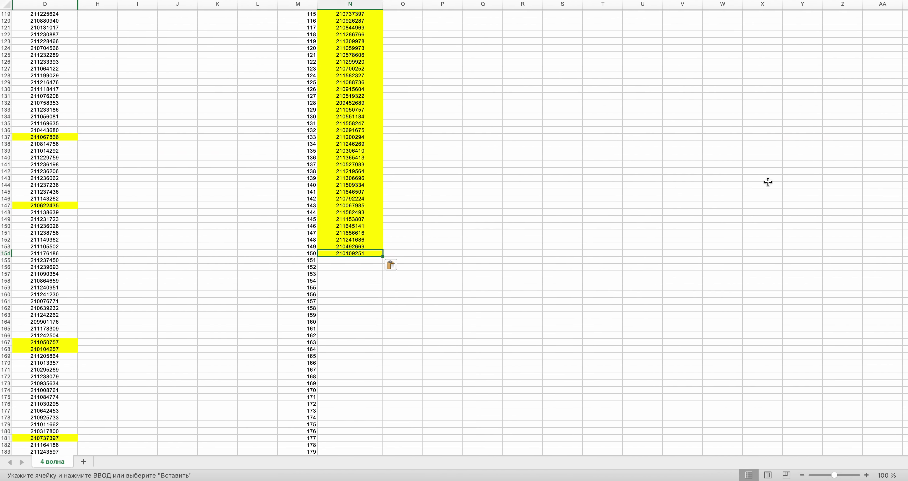
- Paste the D1025 value into N155 and draw the next random row
{"action": "left_click_drag", "start_coordinate": [905, 38], "coordinate": [900, 201]}
{"action": "left_click", "coordinate": [62, 308]}
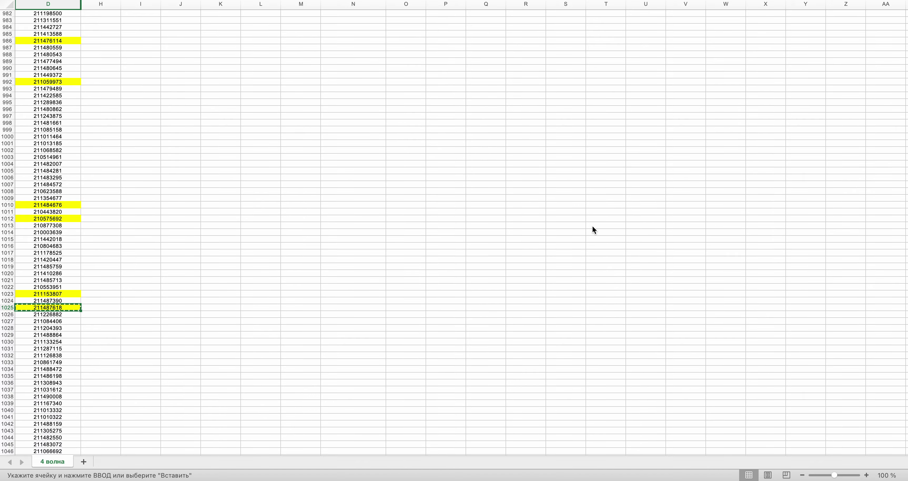
{"action": "left_click_drag", "start_coordinate": [905, 206], "coordinate": [904, 42]}
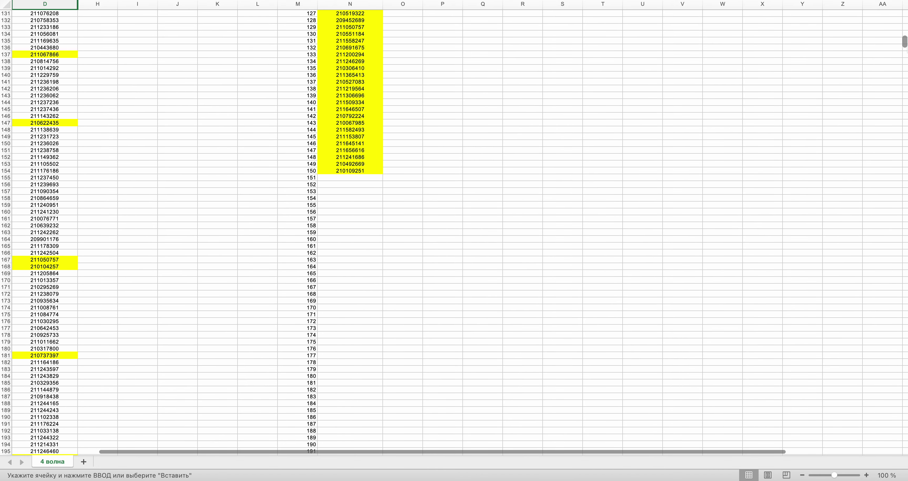
{"action": "scroll", "coordinate": [488, 133], "scroll_direction": "down", "scroll_amount": 2}
{"action": "left_click", "coordinate": [376, 138]}
{"action": "key", "text": "super+v"}
{"action": "key", "text": "ctrl+Right"}
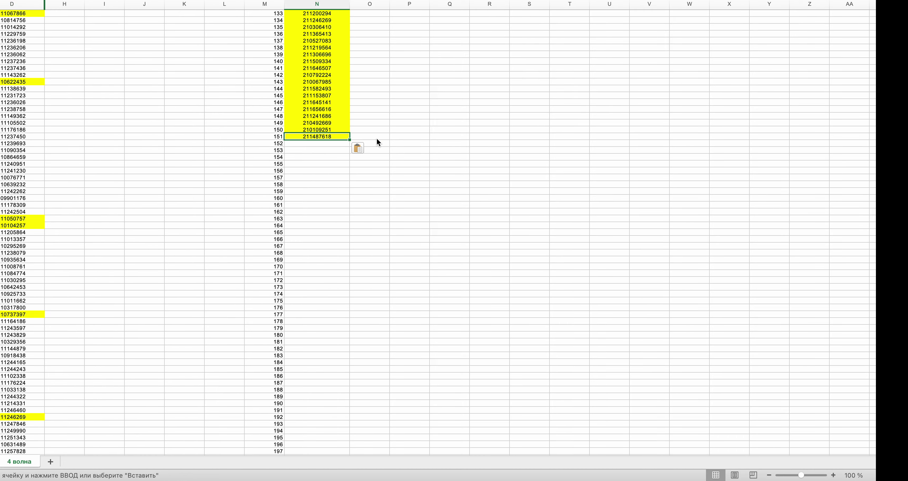
{"action": "left_click", "coordinate": [447, 229]}
{"action": "key", "text": "ctrl+Left"}
- Fill N156 with the value from D619 and generate another row number
{"action": "scroll", "coordinate": [447, 228], "scroll_direction": "down", "scroll_amount": 20}
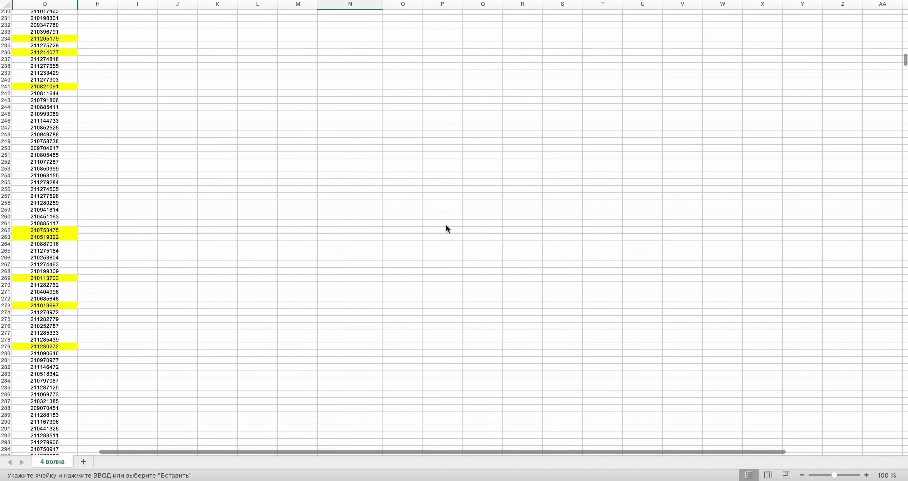
{"action": "scroll", "coordinate": [447, 226], "scroll_direction": "down", "scroll_amount": 15}
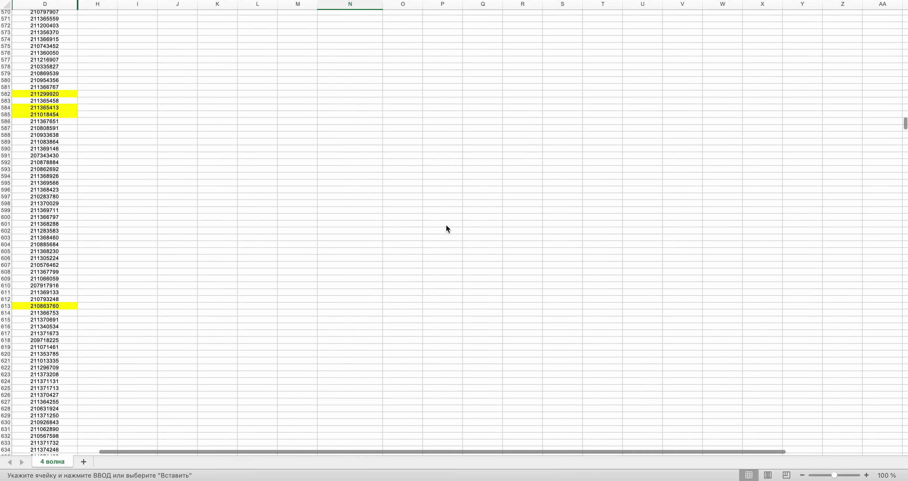
{"action": "scroll", "coordinate": [447, 225], "scroll_direction": "down", "scroll_amount": 1}
{"action": "left_click", "coordinate": [42, 344]}
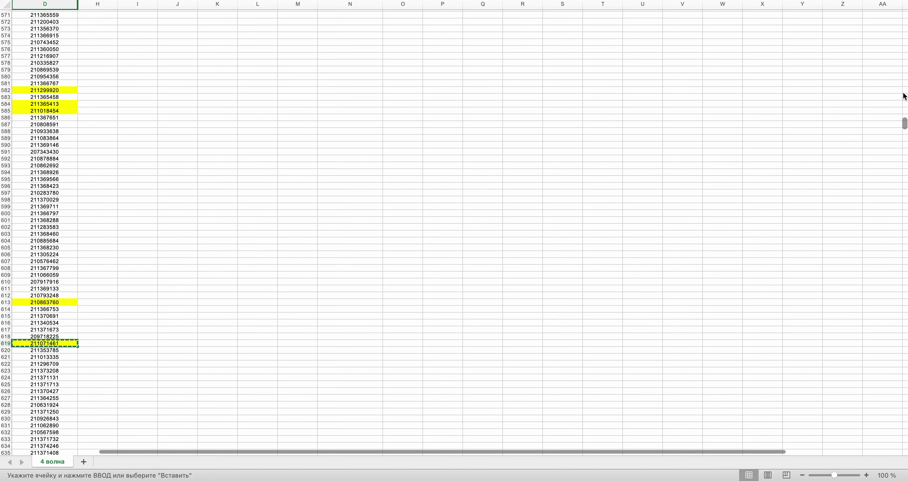
{"action": "left_click_drag", "start_coordinate": [904, 124], "coordinate": [904, 37]}
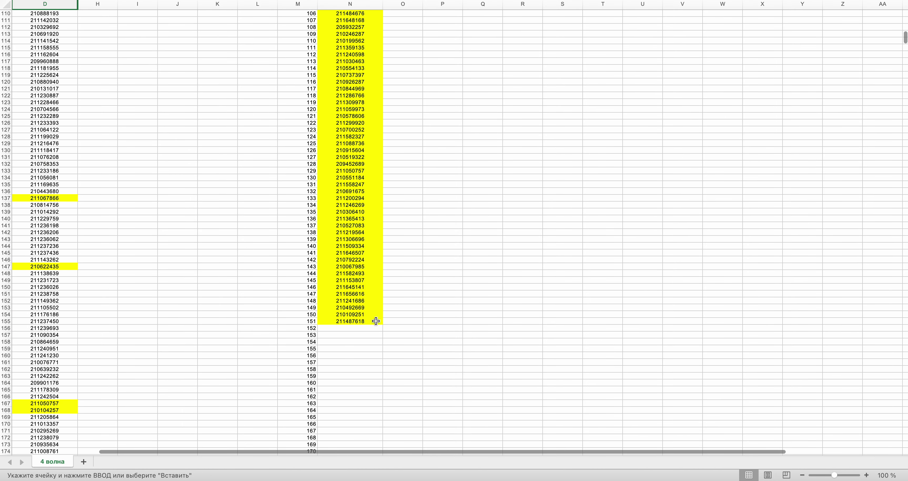
{"action": "key", "text": "super+v"}
{"action": "key", "text": "ctrl+Right"}
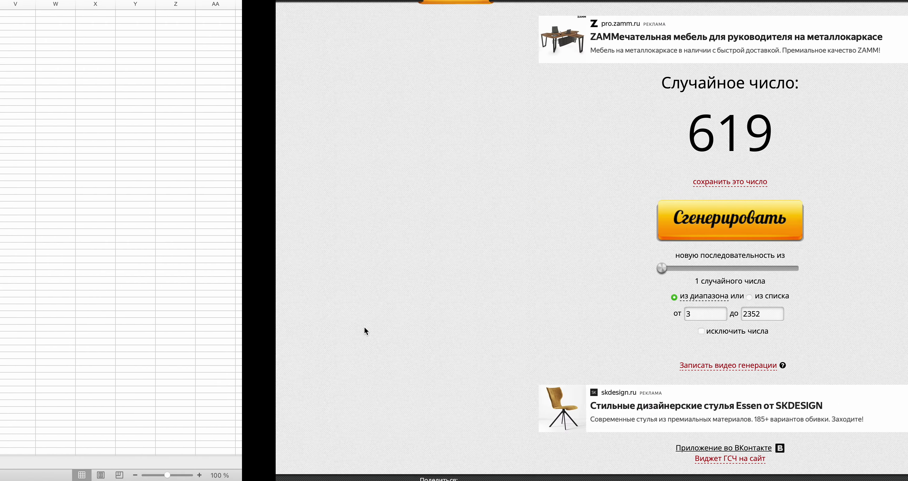
{"action": "left_click", "coordinate": [434, 218]}
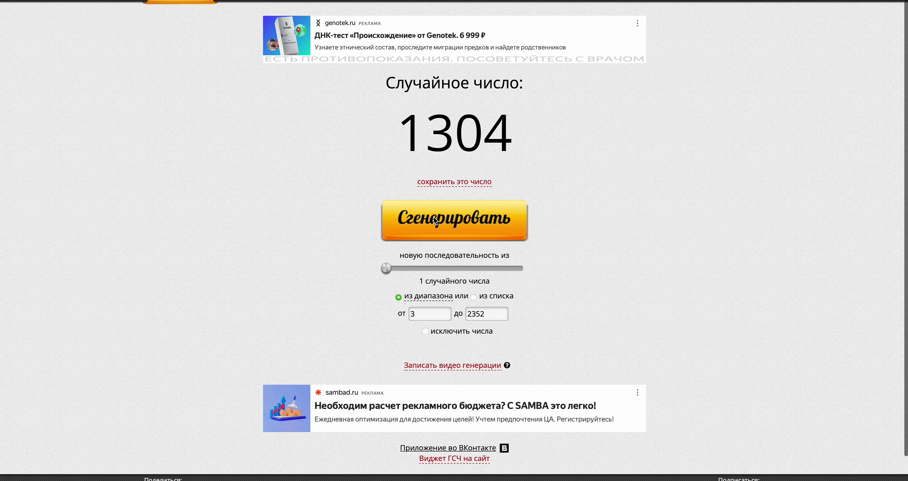
{"action": "key", "text": "ctrl+Left"}
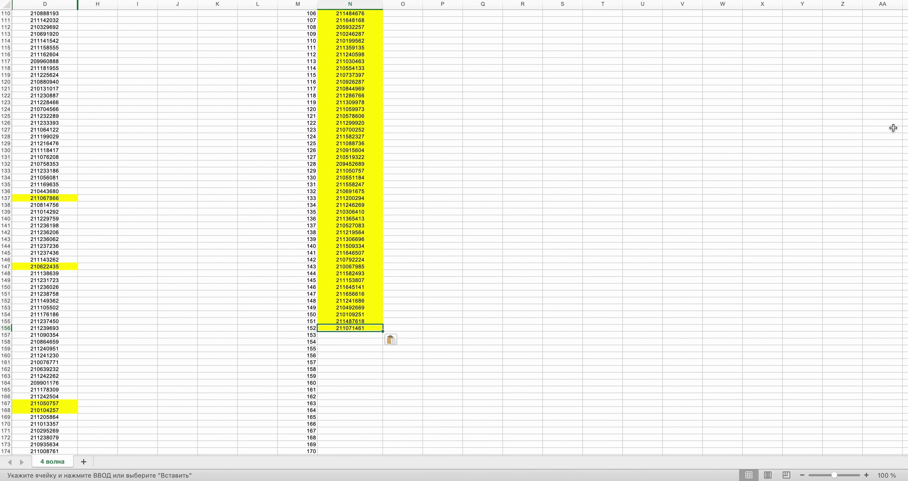
- Copy the D1304 value, checking it against the generator's latest draw
{"action": "left_click_drag", "start_coordinate": [906, 37], "coordinate": [904, 269]}
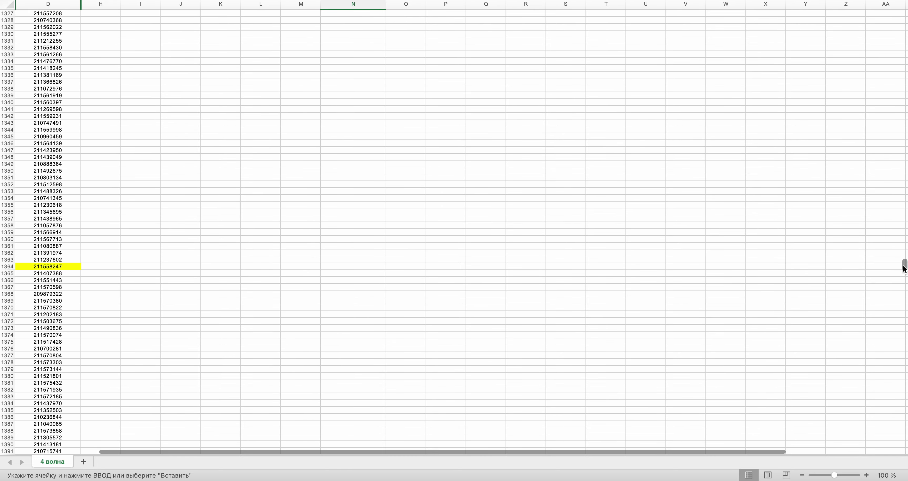
{"action": "scroll", "coordinate": [385, 127], "scroll_direction": "up", "scroll_amount": 15}
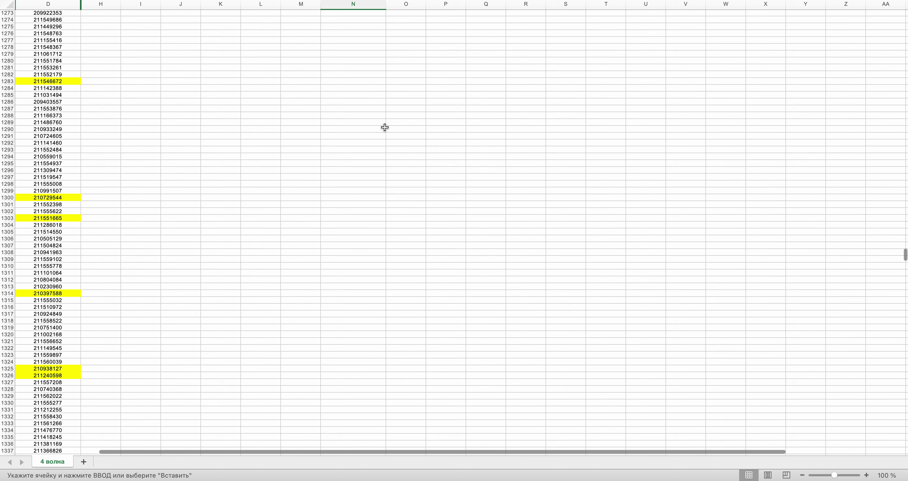
{"action": "left_click", "coordinate": [38, 225]}
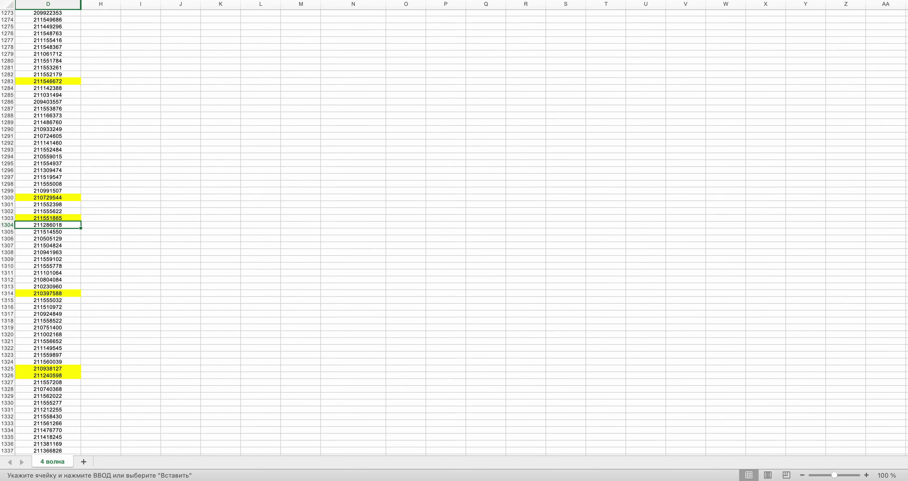
{"action": "key", "text": "super+c"}
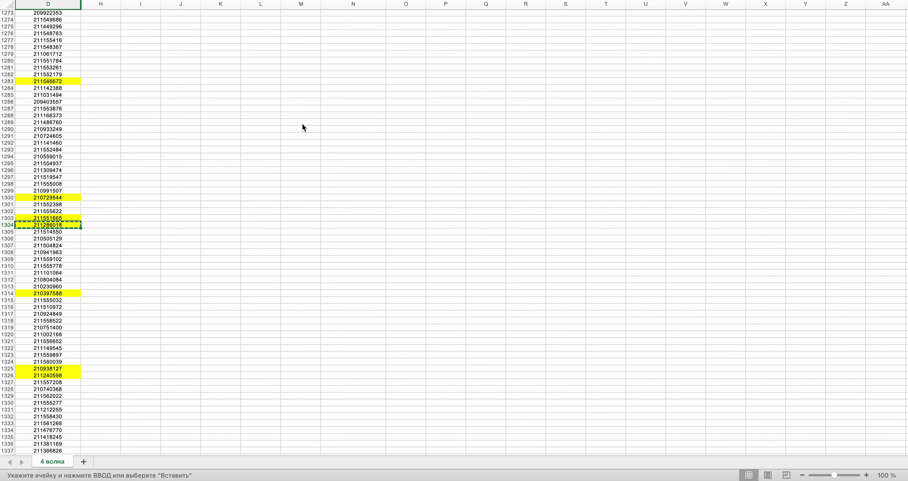
{"action": "key", "text": "ctrl+Right"}
{"action": "key", "text": "ctrl+Left"}
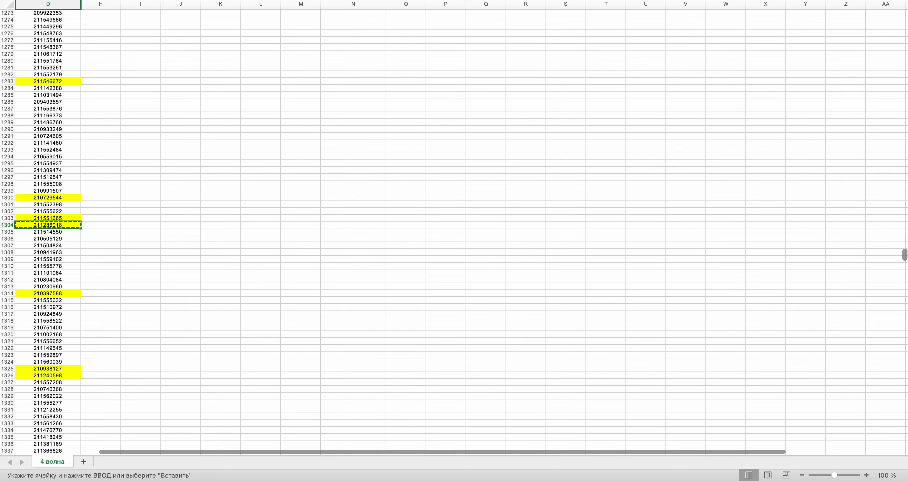
{"action": "scroll", "coordinate": [371, 143], "scroll_direction": "up", "scroll_amount": 20}
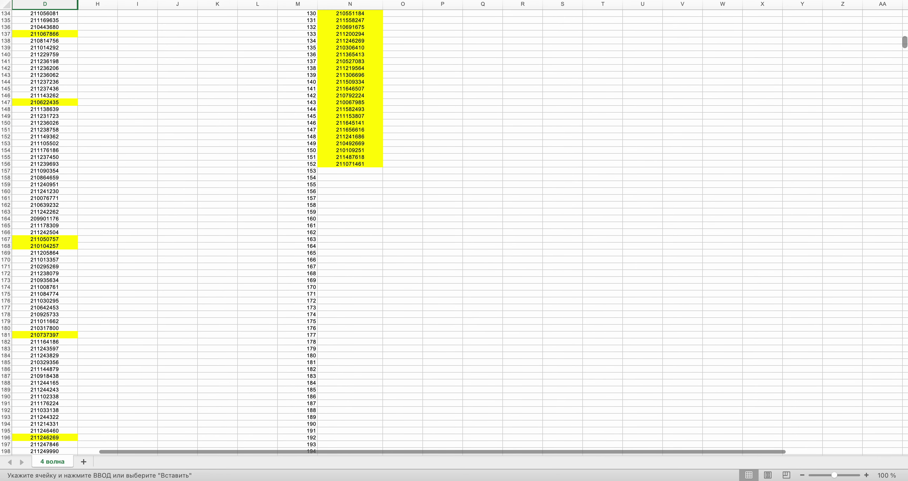
- Paste the D1304 order id into N157 and generate the next random row number
{"action": "key", "text": "super+v"}
{"action": "key", "text": "ctrl+Right"}
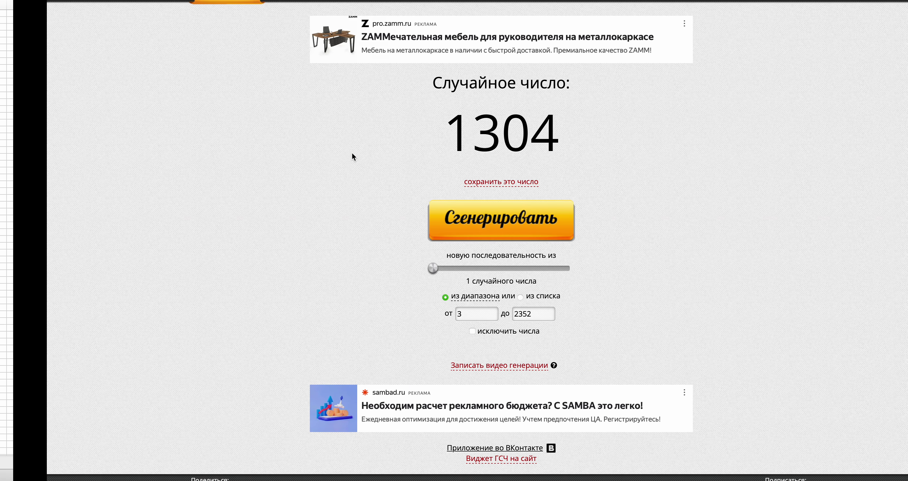
{"action": "left_click", "coordinate": [466, 224]}
{"action": "key", "text": "ctrl+Left"}
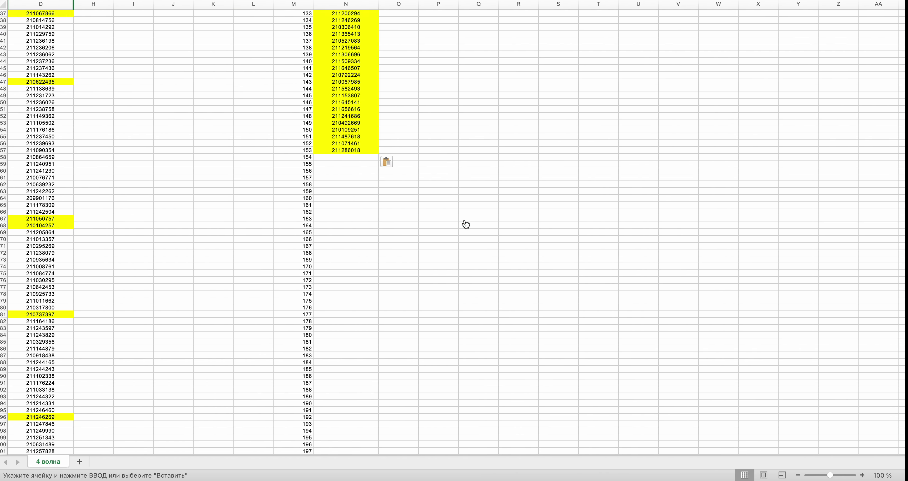
- Paste the copied order id into N158 and generate another random row number
{"action": "left_click_drag", "start_coordinate": [905, 43], "coordinate": [900, 196]}
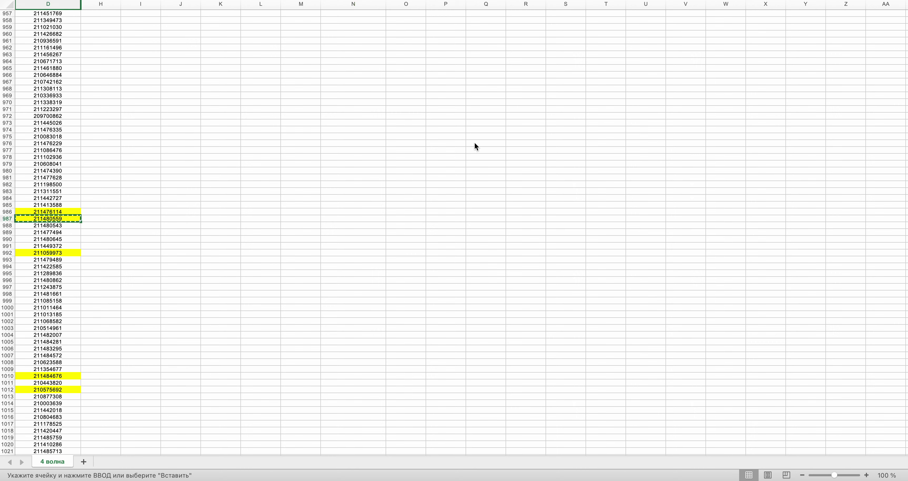
{"action": "left_click_drag", "start_coordinate": [905, 193], "coordinate": [905, 42]}
{"action": "left_click", "coordinate": [362, 163]}
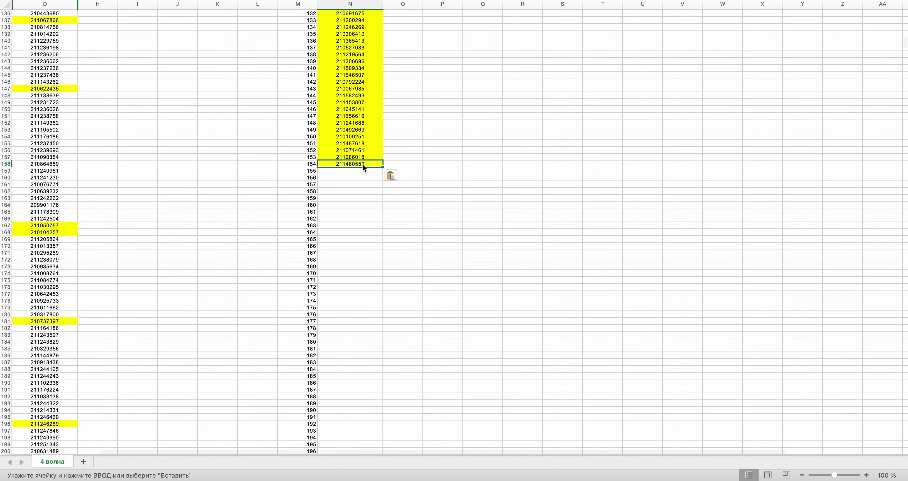
{"action": "key", "text": "super+Tab"}
{"action": "left_click", "coordinate": [437, 213]}
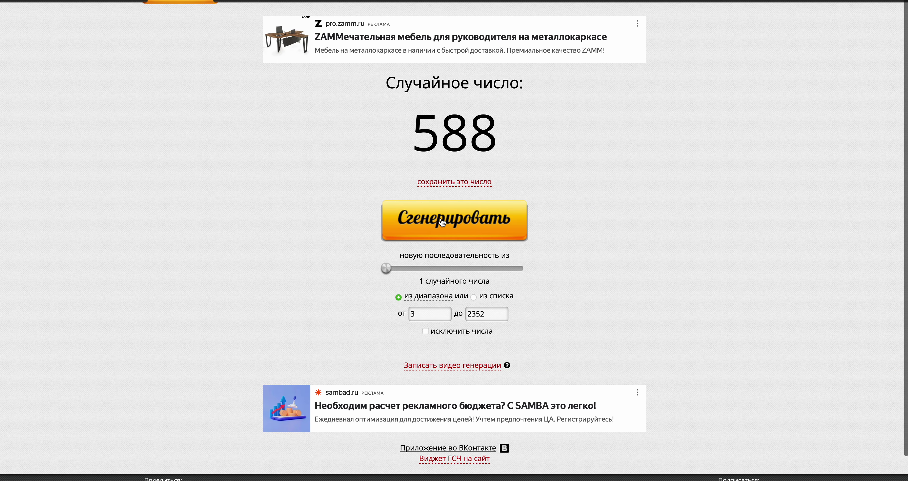
{"action": "key", "text": "super+Tab"}
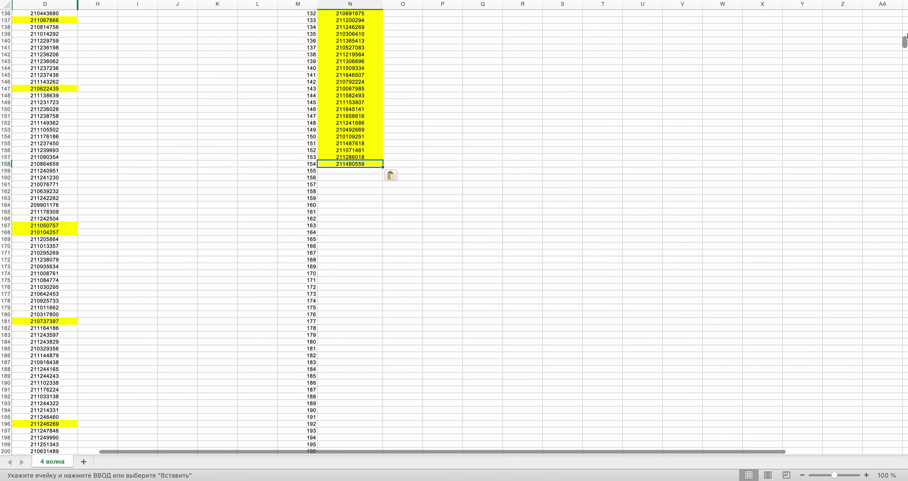
- Copy the D588 order id into the next empty N cell, then generate a new row number
{"action": "left_click_drag", "start_coordinate": [905, 46], "coordinate": [905, 123]}
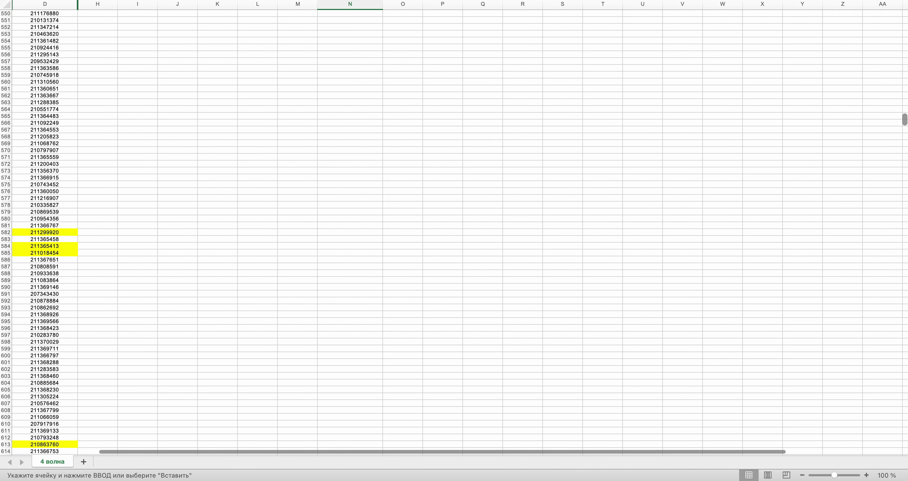
{"action": "left_click", "coordinate": [47, 274]}
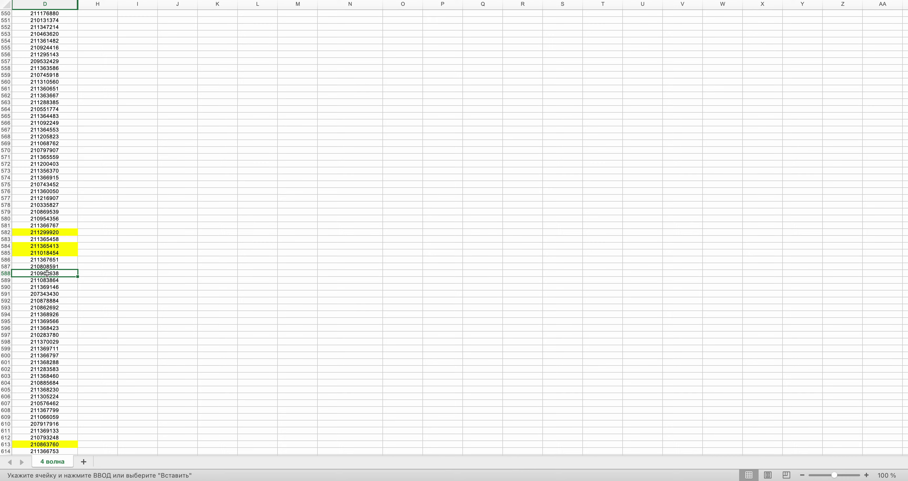
{"action": "key", "text": "super+c"}
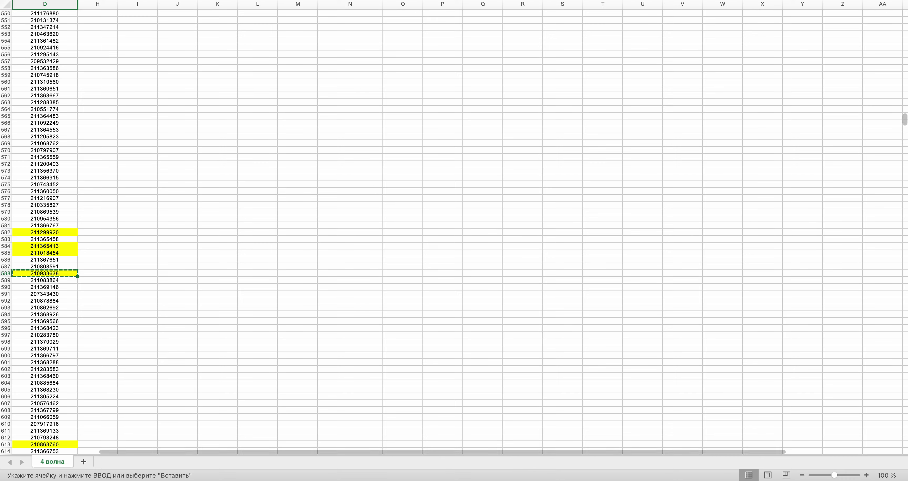
{"action": "left_click_drag", "start_coordinate": [904, 120], "coordinate": [904, 45]}
{"action": "left_click", "coordinate": [336, 47]}
{"action": "key", "text": "super+v"}
{"action": "key", "text": "super+Tab"}
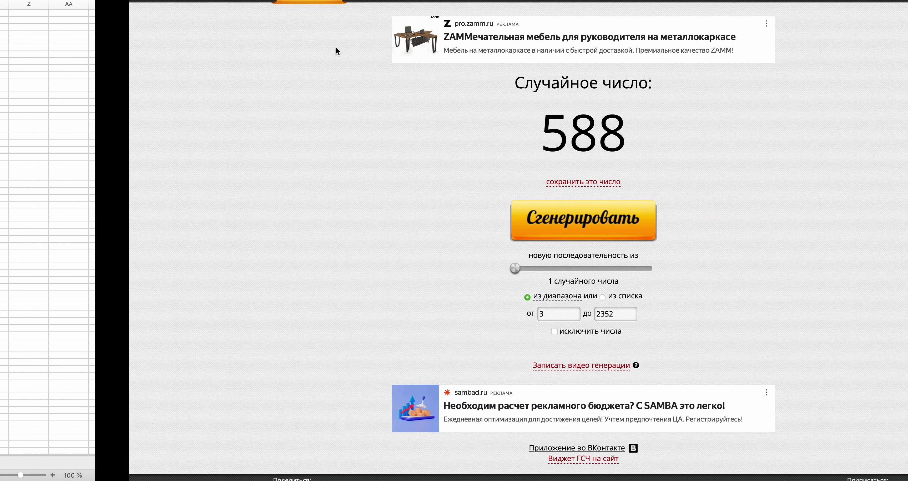
{"action": "left_click", "coordinate": [448, 226]}
{"action": "key", "text": "super+Tab"}
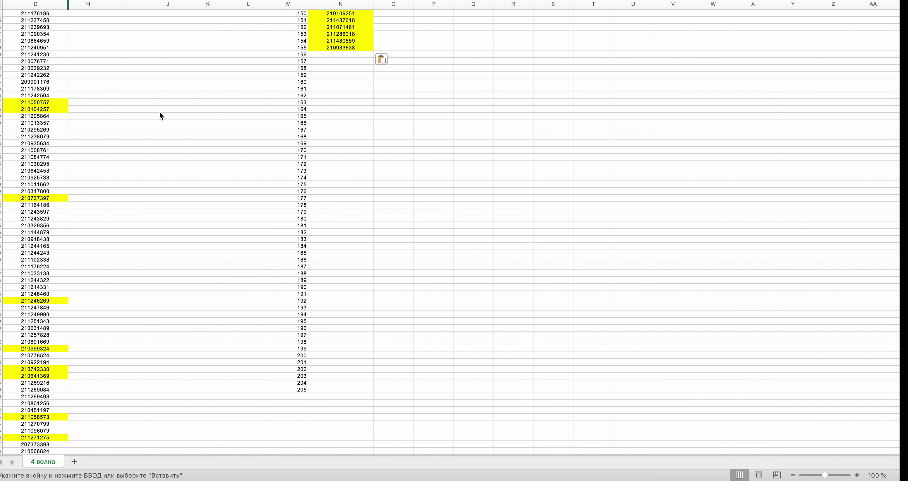
- Copy the D38 order id into the next empty N cell, then generate another row number
{"action": "scroll", "coordinate": [95, 96], "scroll_direction": "up", "scroll_amount": 20}
{"action": "scroll", "coordinate": [95, 96], "scroll_direction": "up", "scroll_amount": 5}
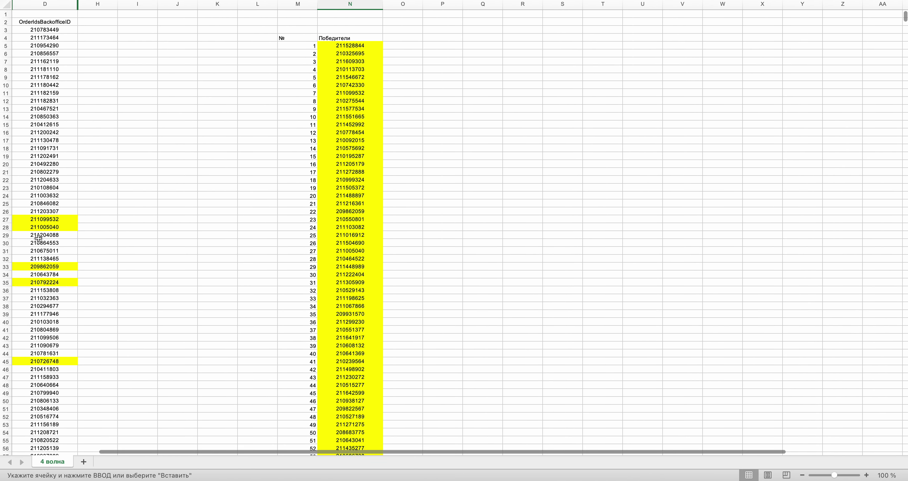
{"action": "left_click", "coordinate": [33, 304]}
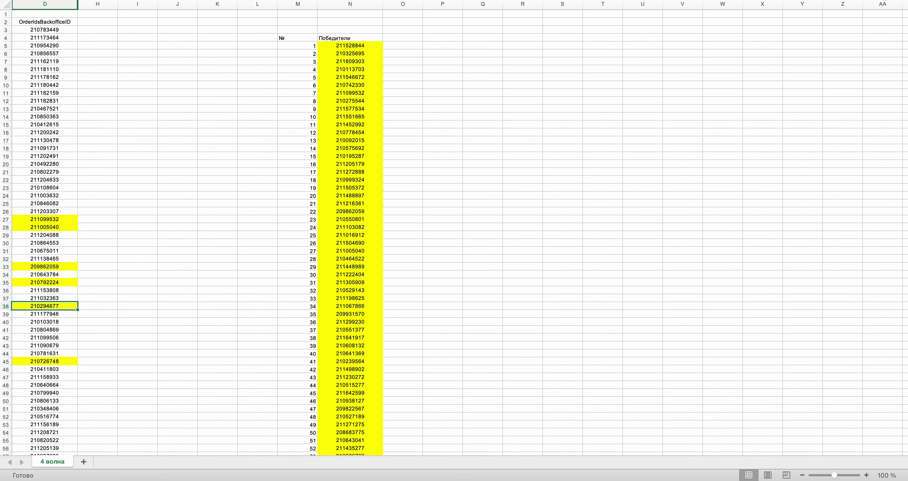
{"action": "key", "text": "super+c"}
{"action": "scroll", "coordinate": [237, 157], "scroll_direction": "down", "scroll_amount": 20}
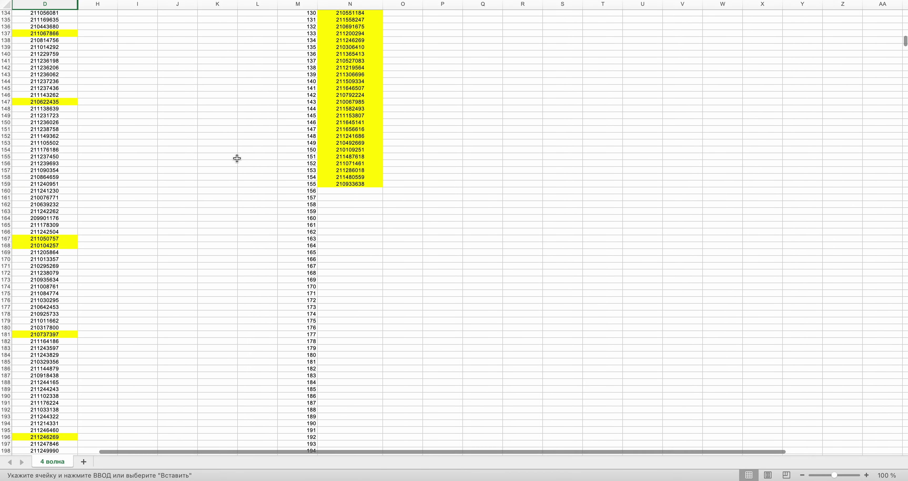
{"action": "scroll", "coordinate": [237, 158], "scroll_direction": "down", "scroll_amount": 5}
{"action": "left_click", "coordinate": [351, 130]}
{"action": "key", "text": "super+v"}
{"action": "key", "text": "ctrl+Right"}
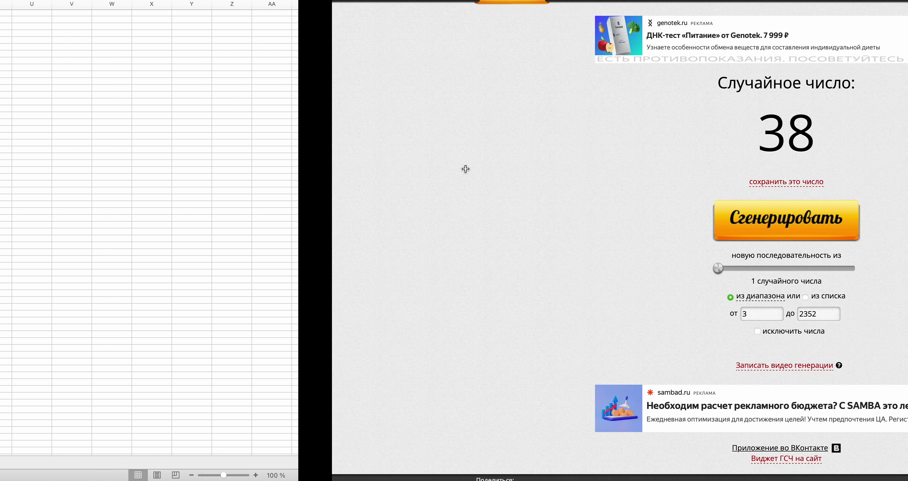
{"action": "left_click", "coordinate": [453, 222]}
{"action": "key", "text": "ctrl+Left"}
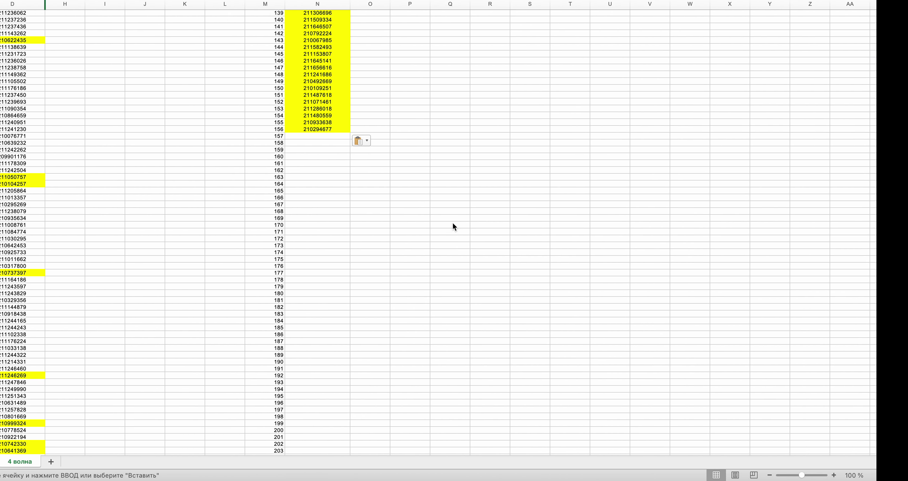
- Paste the D1738 order id into the next empty N cell, then generate another row number
{"action": "left_click_drag", "start_coordinate": [905, 46], "coordinate": [877, 340]}
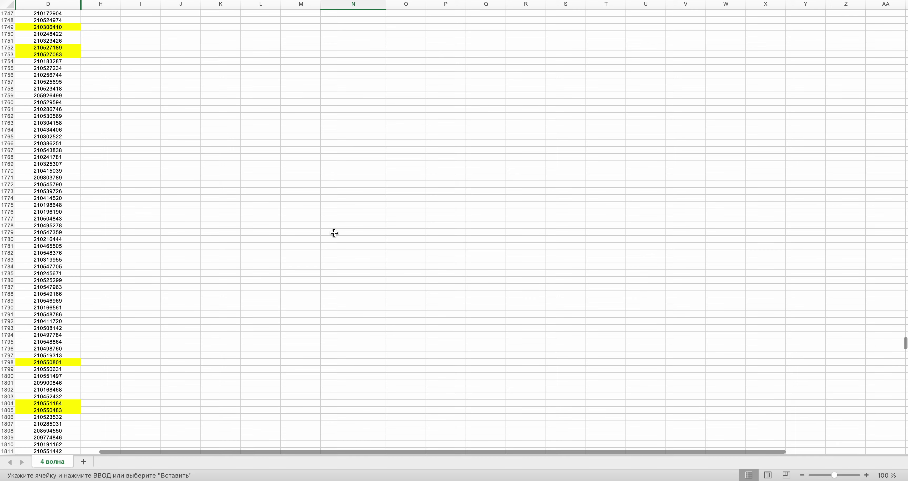
{"action": "scroll", "coordinate": [334, 233], "scroll_direction": "up", "scroll_amount": 10}
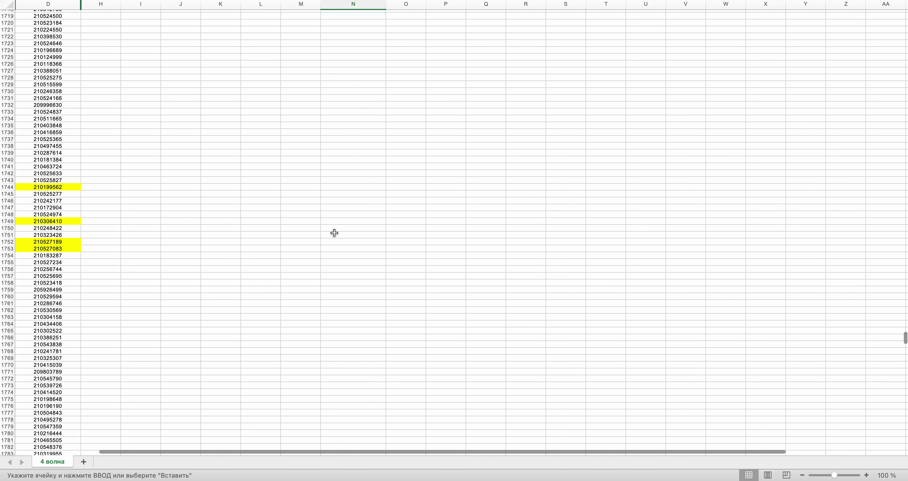
{"action": "scroll", "coordinate": [335, 233], "scroll_direction": "up", "scroll_amount": 2}
{"action": "left_click", "coordinate": [42, 190]}
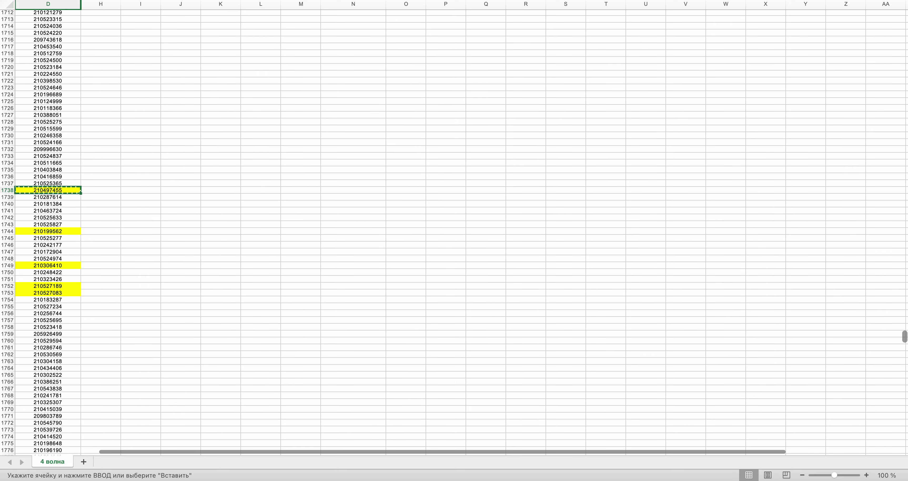
{"action": "left_click_drag", "start_coordinate": [905, 337], "coordinate": [904, 40]}
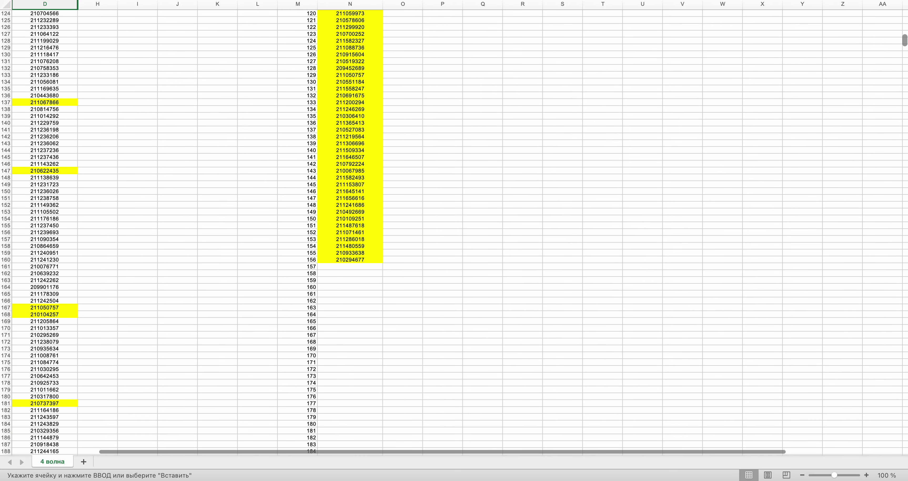
{"action": "left_click", "coordinate": [369, 267]}
{"action": "key", "text": "super+v"}
{"action": "key", "text": "ctrl+Right"}
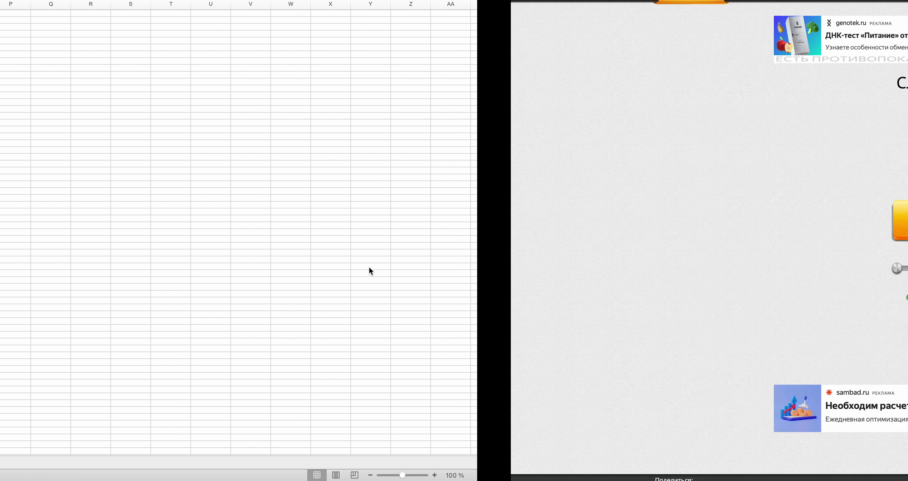
{"action": "left_click", "coordinate": [440, 229]}
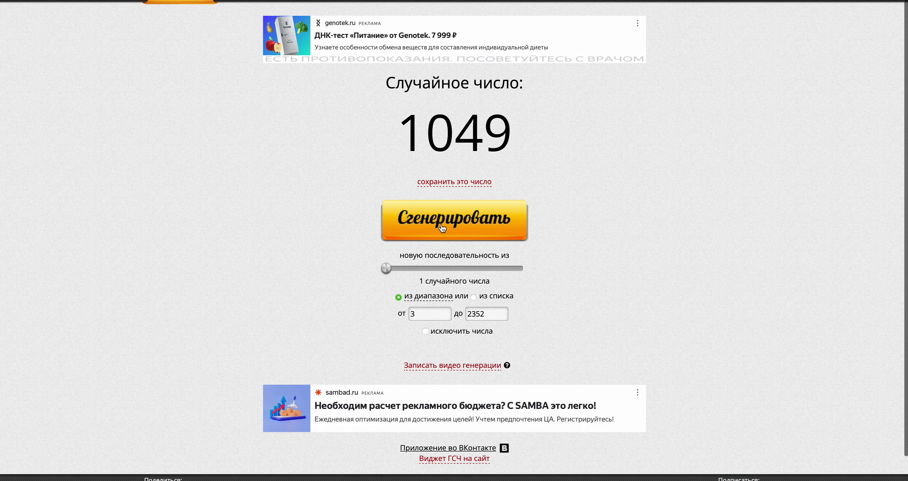
{"action": "key", "text": "ctrl+Left"}
- Copy the D1049 order id into the next empty N cell, then generate another row number
{"action": "left_click_drag", "start_coordinate": [905, 42], "coordinate": [906, 210]}
{"action": "left_click", "coordinate": [56, 219]}
{"action": "key", "text": "super+c"}
{"action": "left_click_drag", "start_coordinate": [904, 213], "coordinate": [905, 43]}
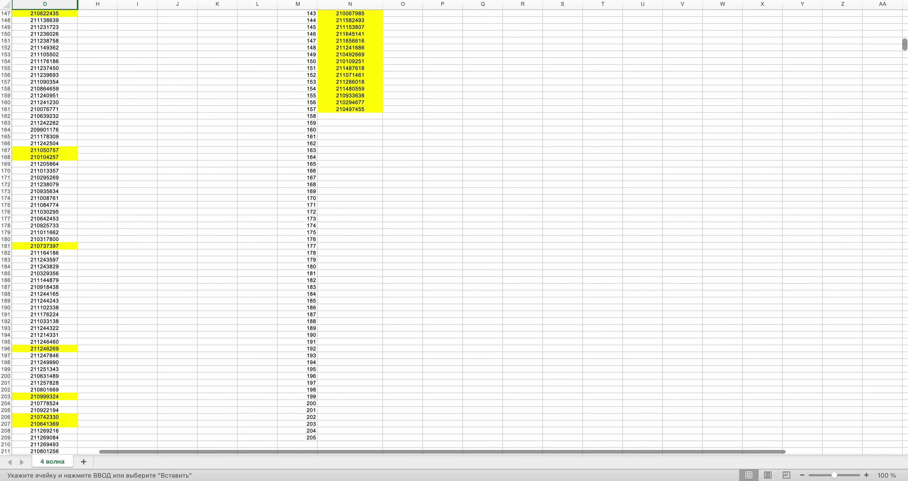
{"action": "left_click", "coordinate": [369, 183]}
{"action": "key", "text": "ctrl+Right"}
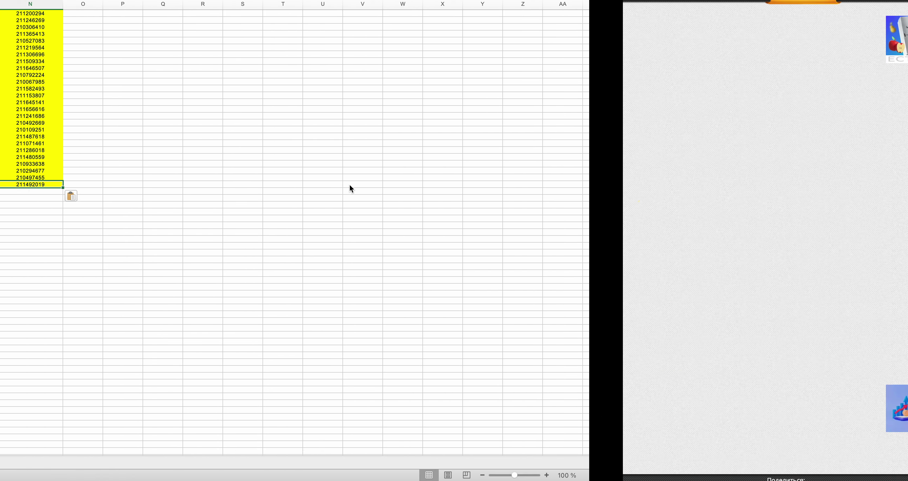
{"action": "left_click", "coordinate": [433, 228]}
{"action": "key", "text": "ctrl+Left"}
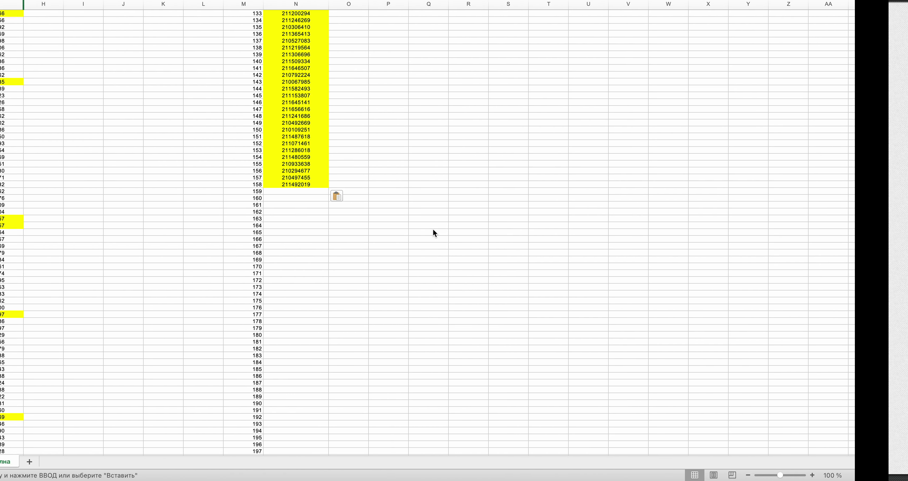
{"action": "left_click_drag", "start_coordinate": [905, 45], "coordinate": [904, 362]}
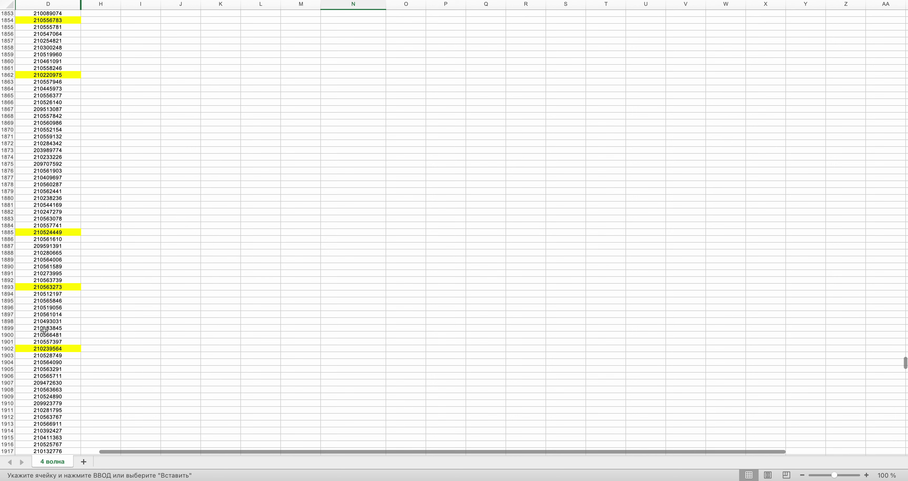
{"action": "left_click", "coordinate": [46, 321]}
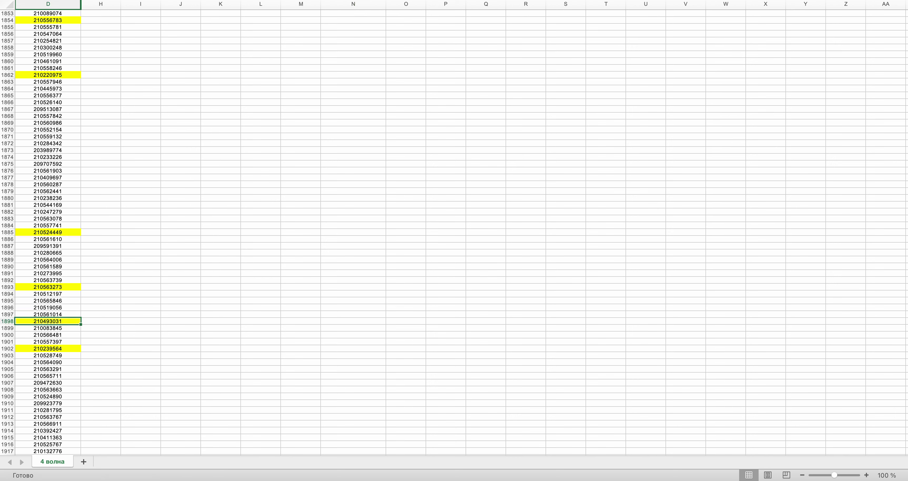
{"action": "left_click_drag", "start_coordinate": [904, 360], "coordinate": [904, 50]}
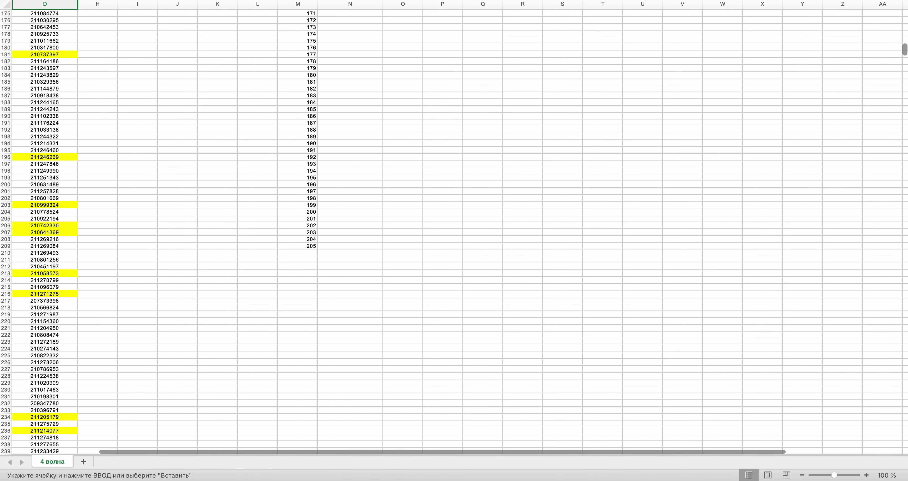
{"action": "scroll", "coordinate": [740, 134], "scroll_direction": "up", "scroll_amount": 8}
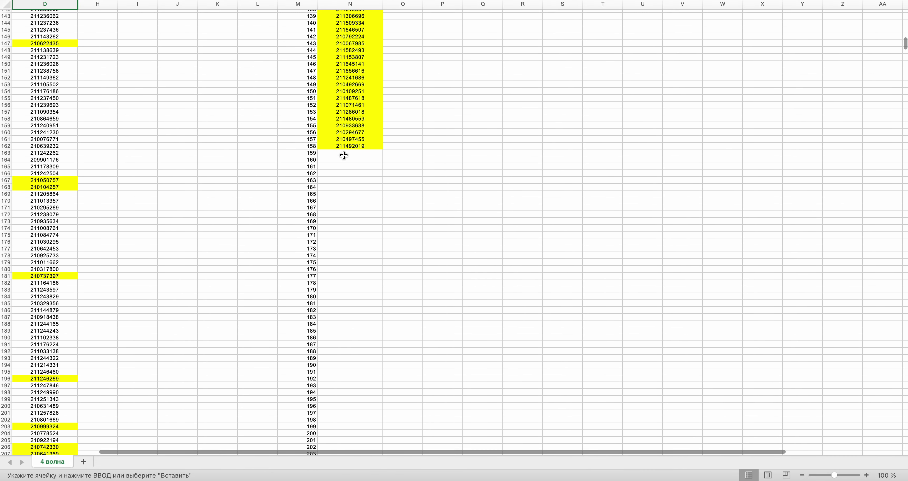
{"action": "key", "text": "ctrl+Right"}
{"action": "left_click", "coordinate": [442, 235]}
{"action": "key", "text": "ctrl+Left"}
{"action": "scroll", "coordinate": [442, 228], "scroll_direction": "down", "scroll_amount": 15}
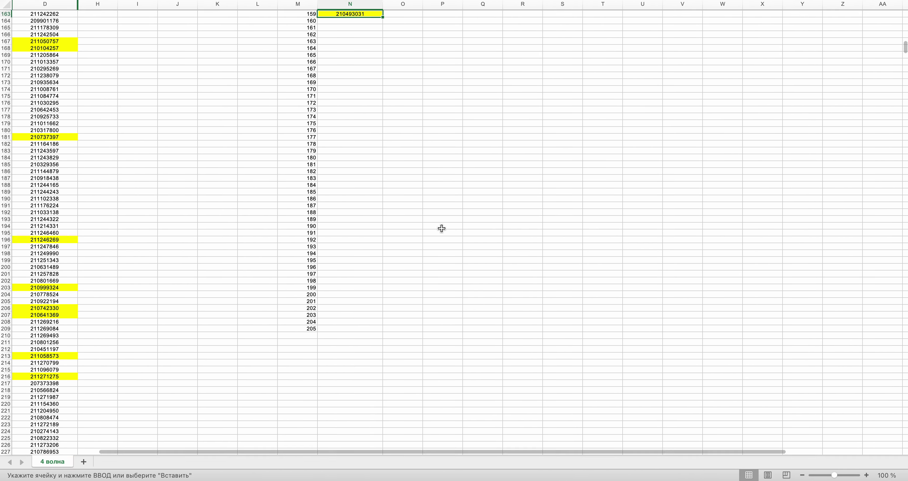
{"action": "scroll", "coordinate": [442, 228], "scroll_direction": "down", "scroll_amount": 15}
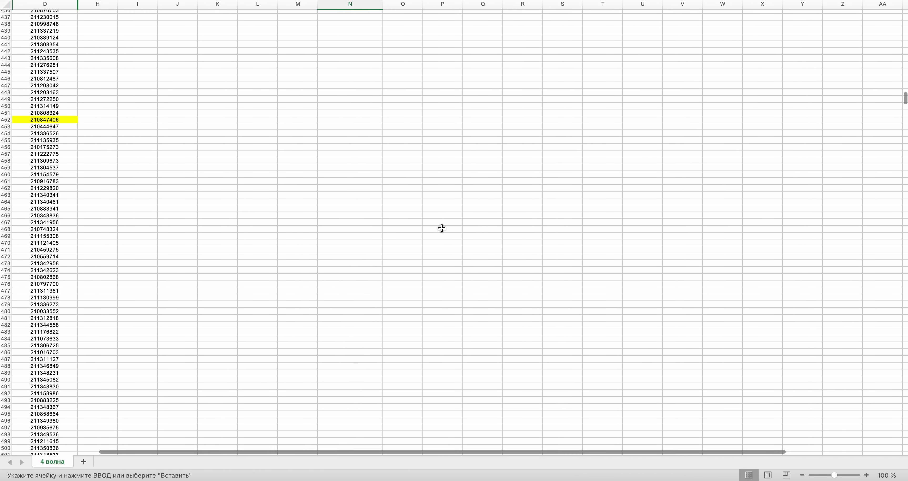
{"action": "scroll", "coordinate": [442, 228], "scroll_direction": "down", "scroll_amount": 1}
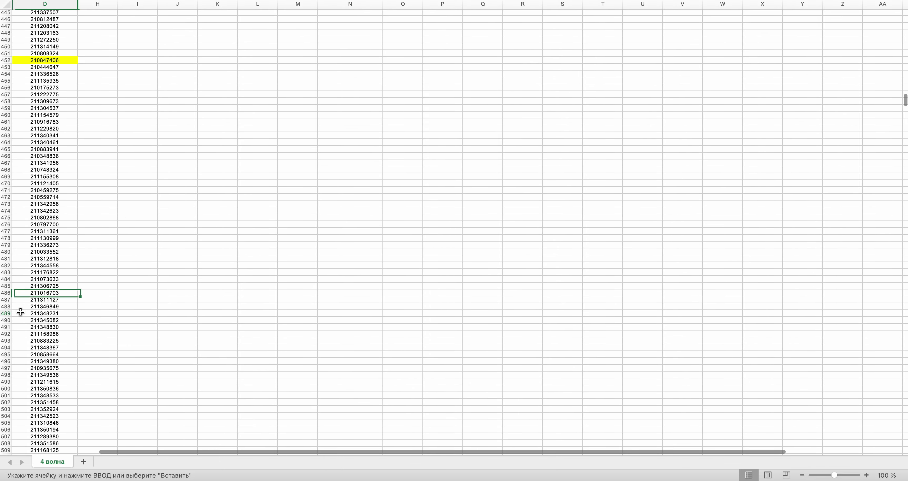
{"action": "key", "text": "super+c"}
{"action": "scroll", "coordinate": [232, 50], "scroll_direction": "up", "scroll_amount": 20}
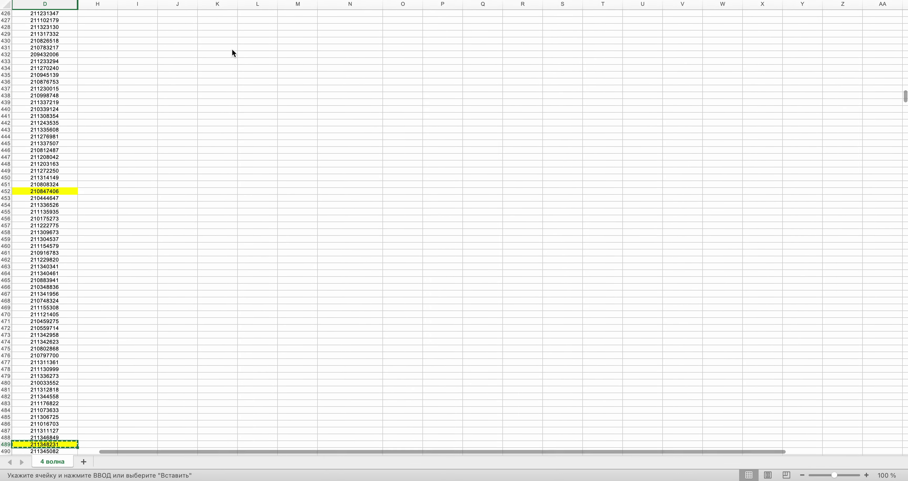
{"action": "scroll", "coordinate": [264, 74], "scroll_direction": "up", "scroll_amount": 3}
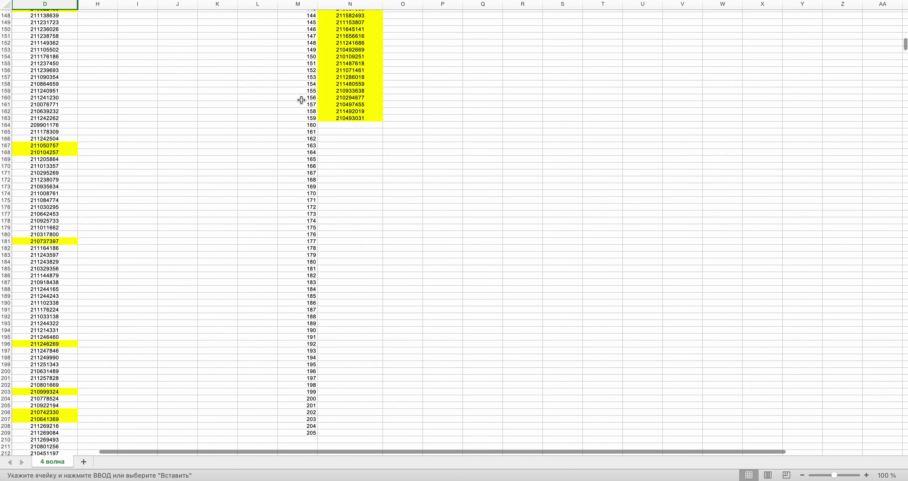
{"action": "left_click", "coordinate": [330, 129]}
{"action": "key", "text": "ctrl+Right"}
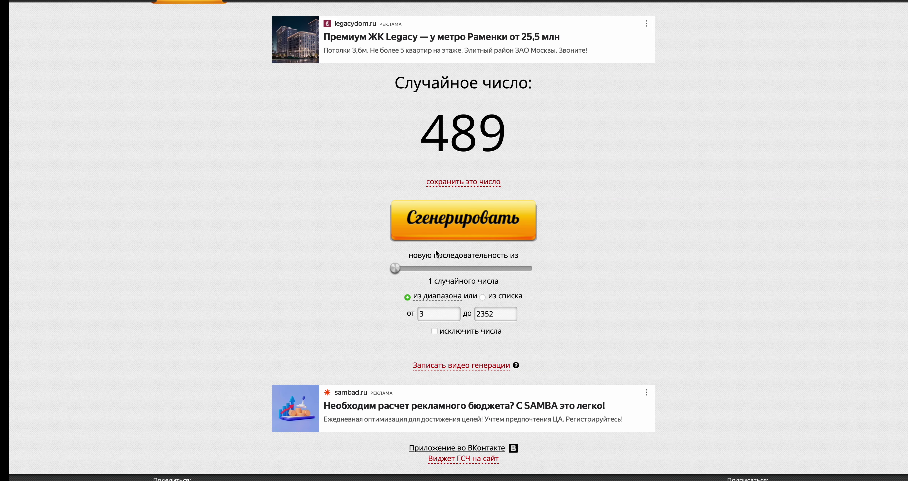
{"action": "left_click", "coordinate": [447, 229]}
{"action": "key", "text": "ctrl+Left"}
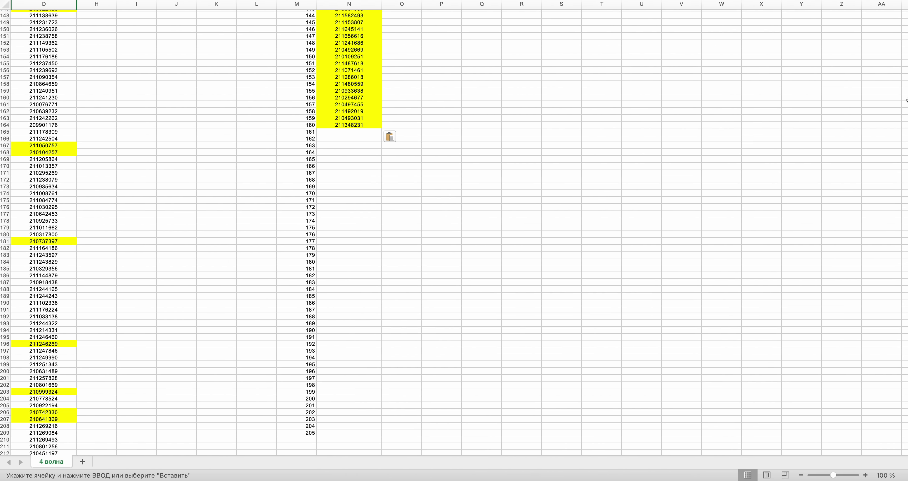
{"action": "left_click_drag", "start_coordinate": [905, 32], "coordinate": [905, 157]}
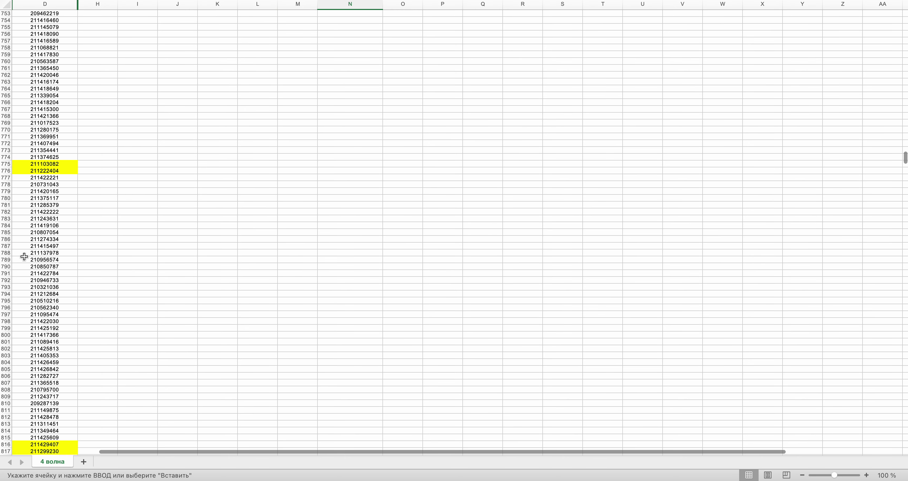
{"action": "left_click", "coordinate": [30, 239]}
{"action": "key", "text": "cmd+v"}
{"action": "key", "text": "cmd+c"}
{"action": "left_click_drag", "start_coordinate": [905, 163], "coordinate": [905, 44]}
{"action": "left_click", "coordinate": [326, 146]}
{"action": "key", "text": "cmd+v"}
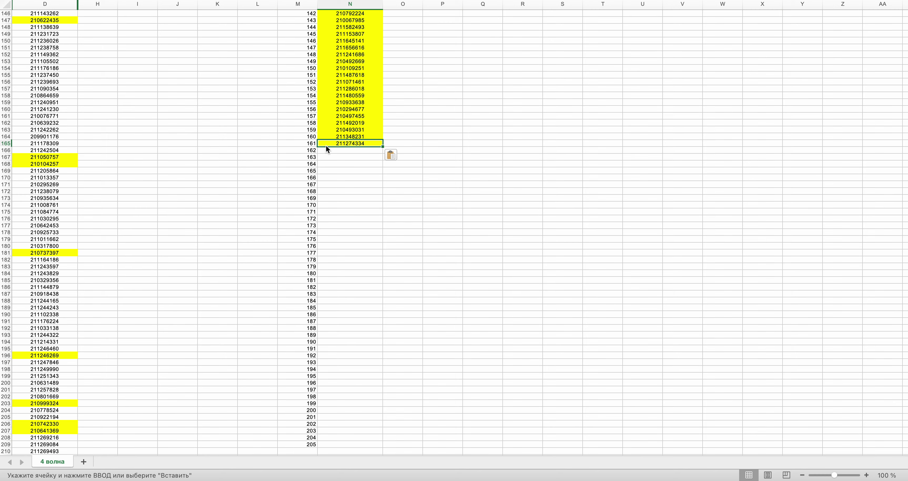
- Generate the next random row number, 799, and scroll the sheet toward it
{"action": "key", "text": "ctrl+Right"}
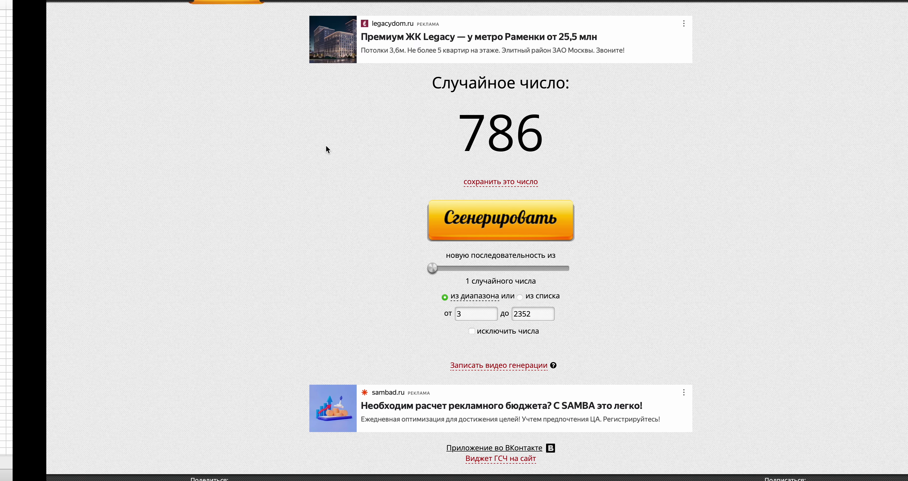
{"action": "left_click", "coordinate": [401, 211]}
{"action": "key", "text": "ctrl+Left"}
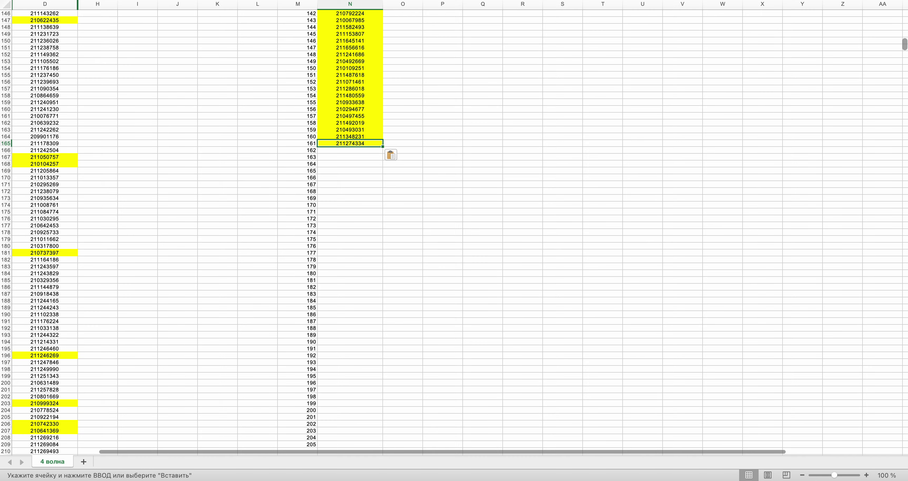
{"action": "left_click_drag", "start_coordinate": [905, 45], "coordinate": [904, 160]}
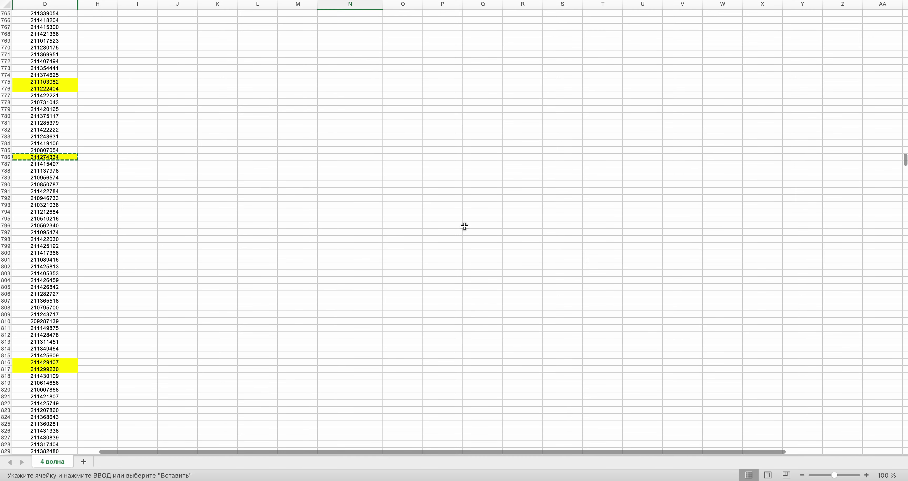
{"action": "scroll", "coordinate": [491, 215], "scroll_direction": "right", "scroll_amount": 5}
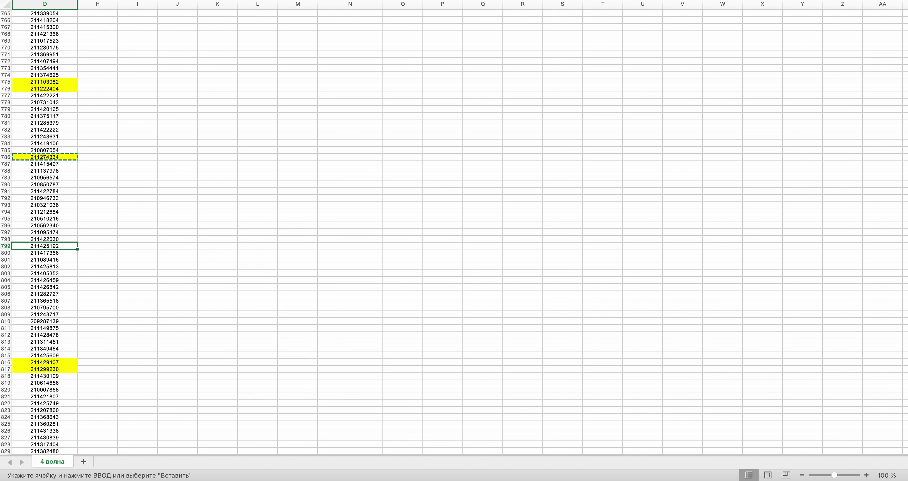
{"action": "scroll", "coordinate": [492, 230], "scroll_direction": "left", "scroll_amount": 2}
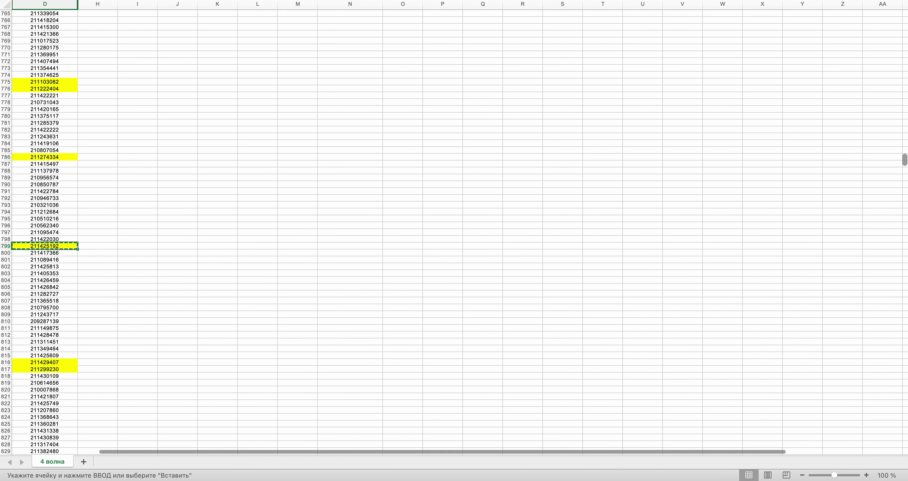
{"action": "scroll", "coordinate": [862, 46], "scroll_direction": "up", "scroll_amount": 20}
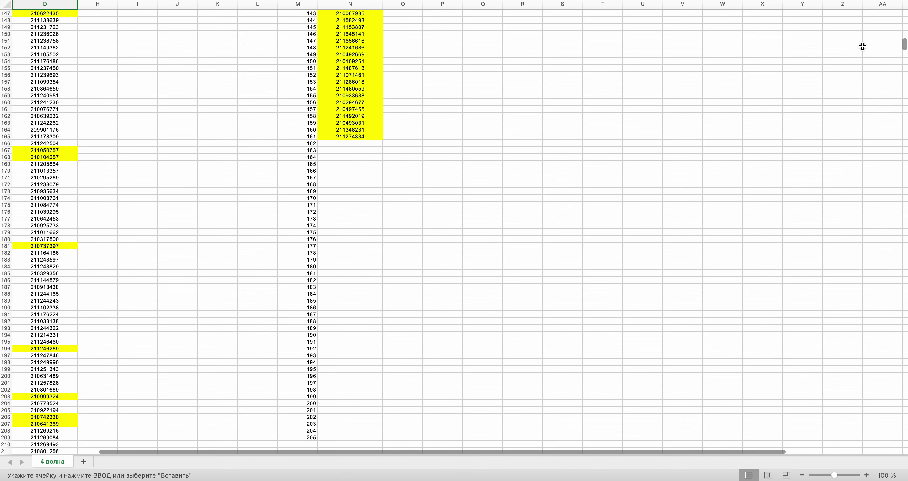
- Paste the copied yellow value into N162 and generate a new row number
{"action": "left_click", "coordinate": [349, 143]}
{"action": "key", "text": "super+v"}
{"action": "scroll", "coordinate": [346, 144], "scroll_direction": "right", "scroll_amount": 5}
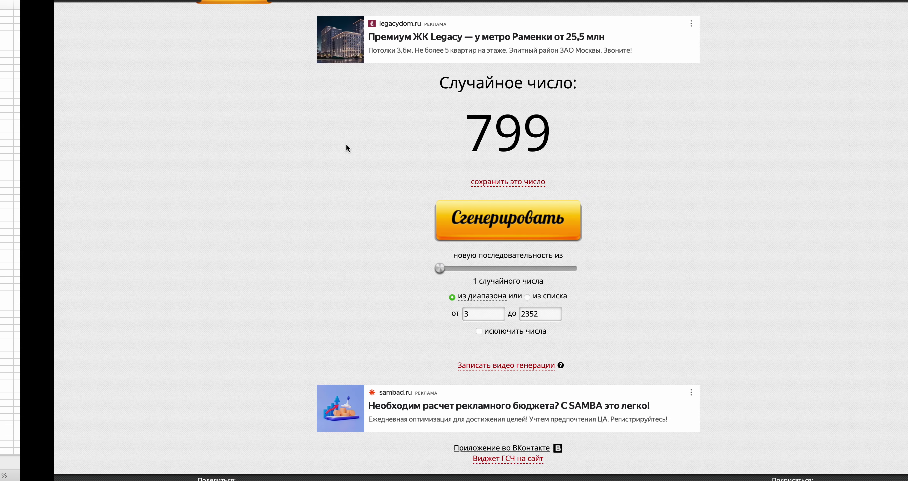
{"action": "left_click", "coordinate": [479, 227]}
{"action": "scroll", "coordinate": [478, 230], "scroll_direction": "left", "scroll_amount": 5}
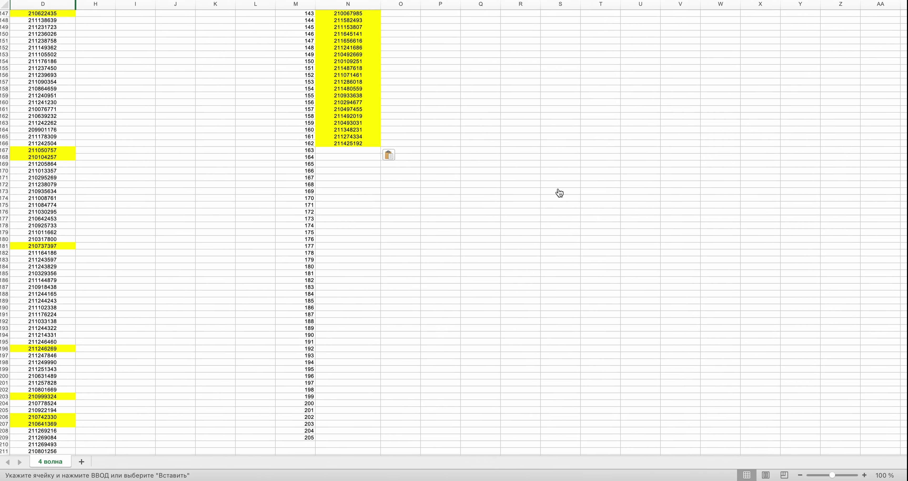
{"action": "left_click_drag", "start_coordinate": [905, 46], "coordinate": [906, 120]}
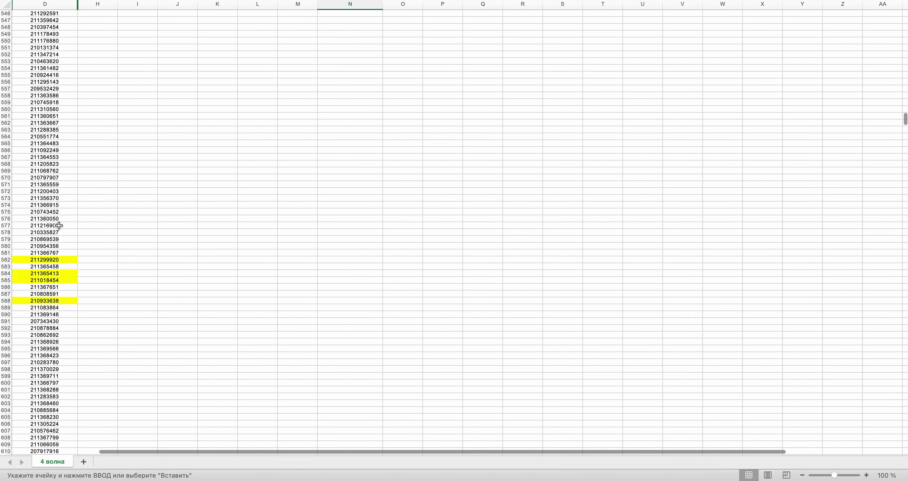
- Select D578 and generate the next random row number
{"action": "left_click", "coordinate": [47, 232]}
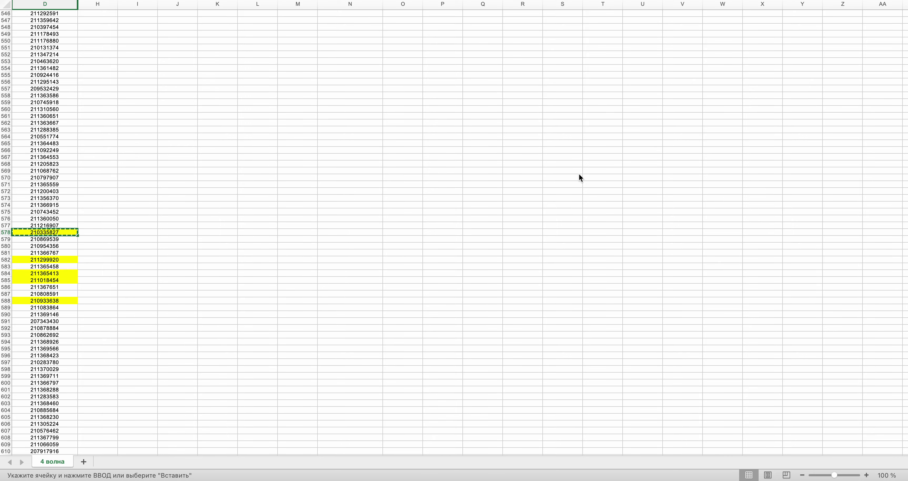
{"action": "left_click_drag", "start_coordinate": [906, 121], "coordinate": [905, 45]}
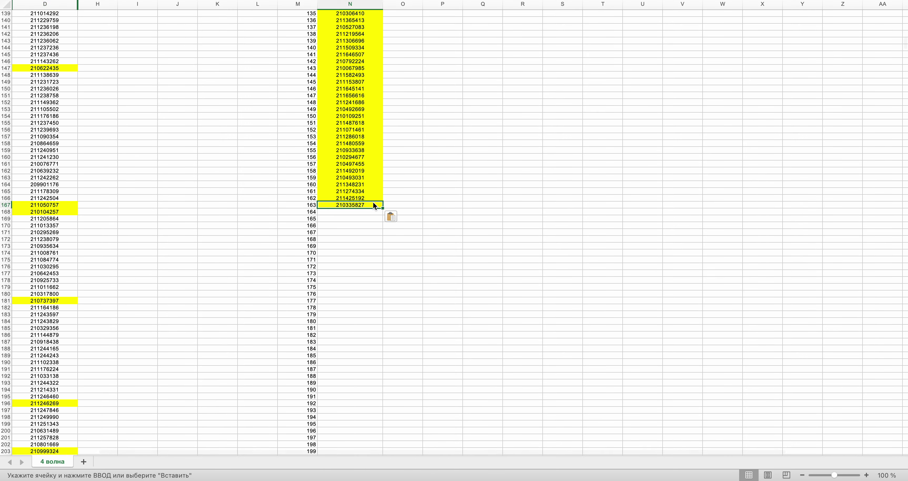
{"action": "key", "text": "ctrl+Right"}
{"action": "left_click", "coordinate": [476, 223]}
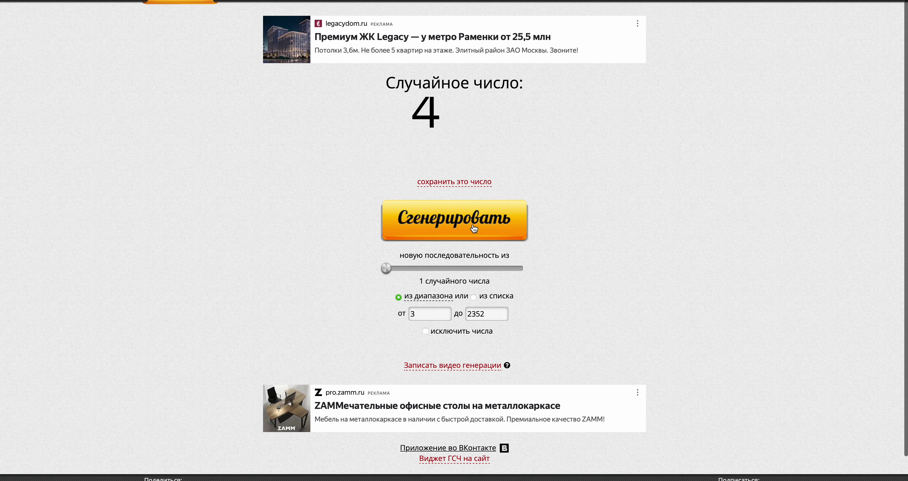
{"action": "key", "text": "ctrl+Left"}
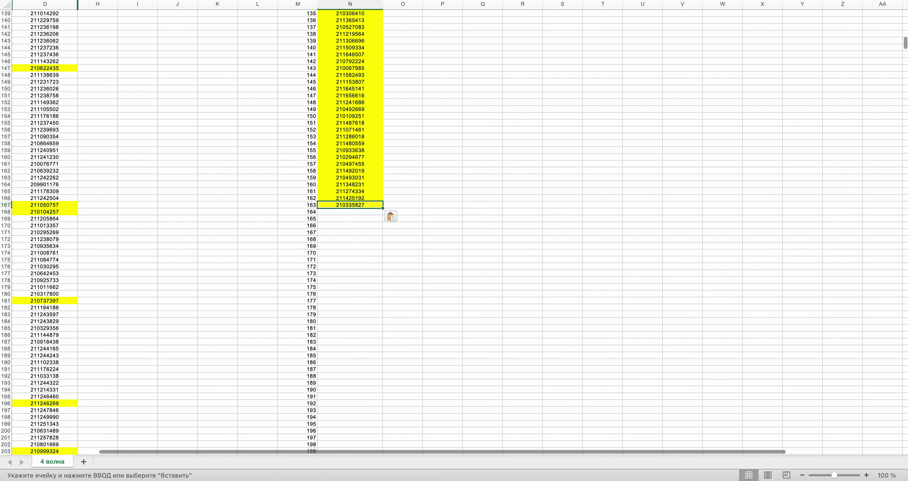
- Highlight D493 yellow, copy it into N164, and generate another row number
{"action": "left_click_drag", "start_coordinate": [905, 43], "coordinate": [905, 102]}
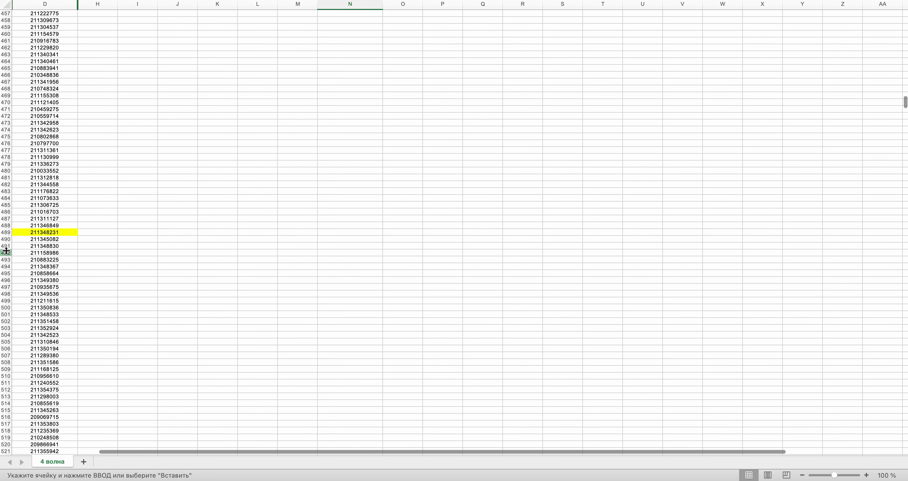
{"action": "left_click", "coordinate": [24, 259]}
{"action": "key", "text": "super+y"}
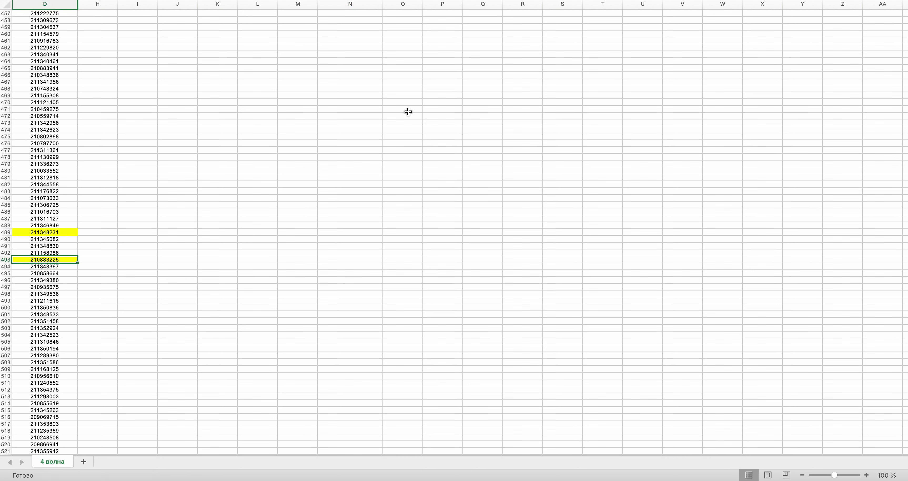
{"action": "key", "text": "super+c"}
{"action": "scroll", "coordinate": [849, 58], "scroll_direction": "up", "scroll_amount": 20}
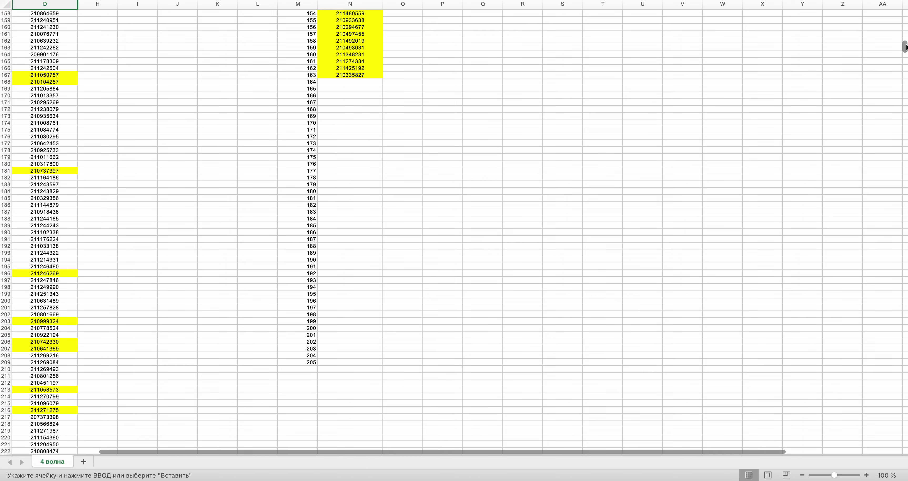
{"action": "left_click", "coordinate": [361, 207]}
{"action": "key", "text": "Return"}
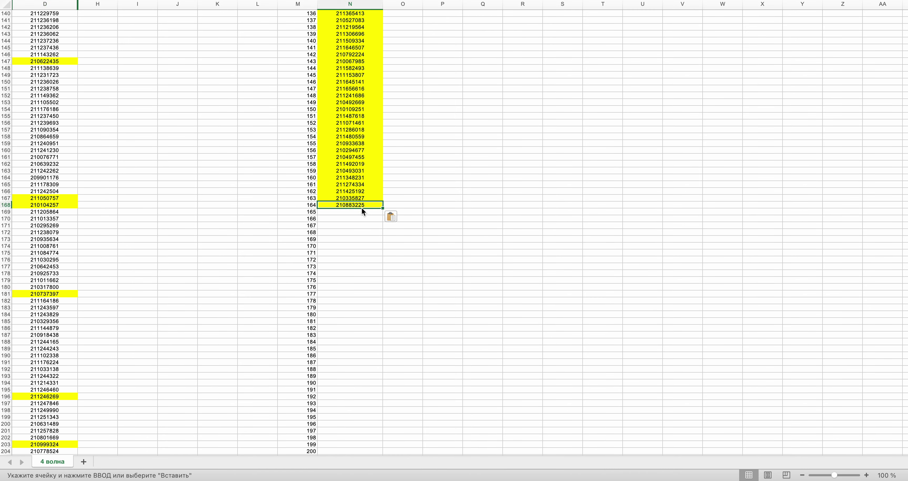
{"action": "key", "text": "ctrl+Right"}
{"action": "key", "text": "Return"}
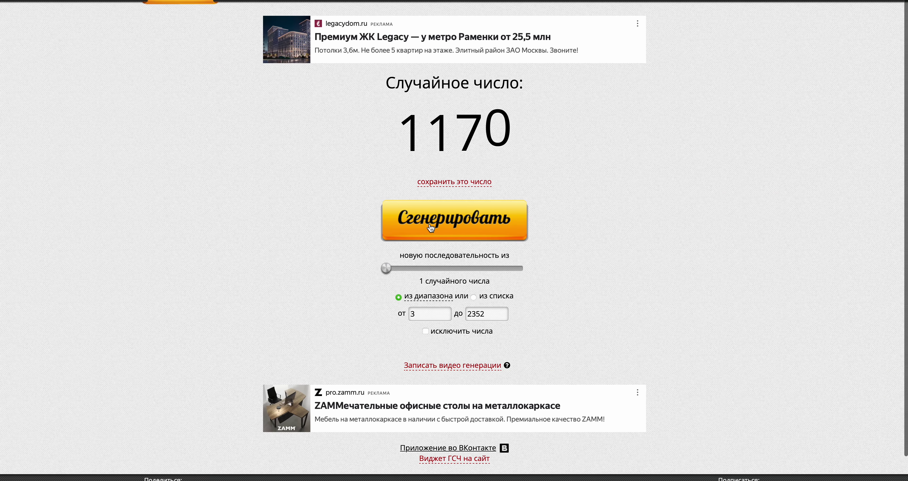
{"action": "key", "text": "ctrl+Left"}
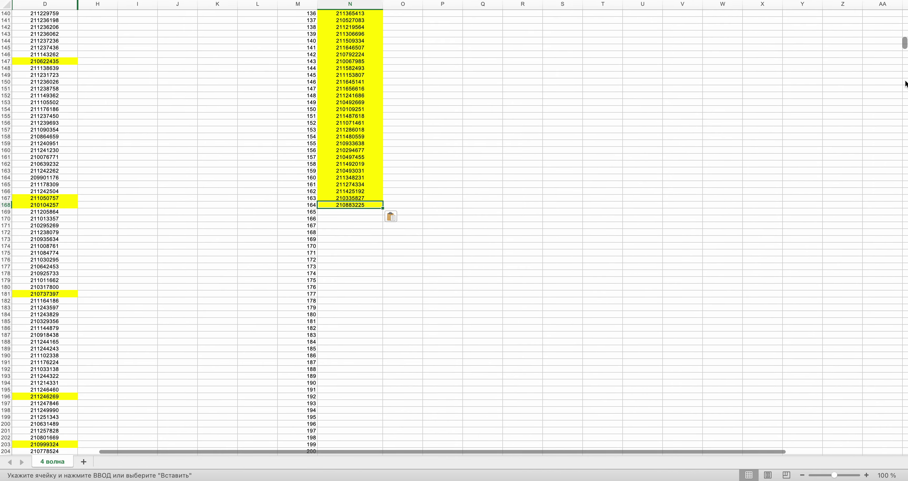
- Copy the D1170 value into N165 and generate another row number
{"action": "left_click_drag", "start_coordinate": [905, 45], "coordinate": [905, 232]}
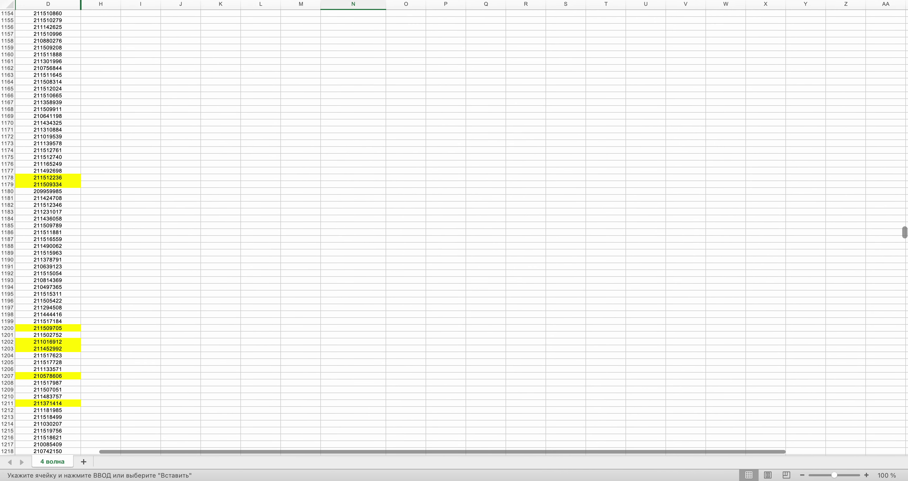
{"action": "scroll", "coordinate": [726, 225], "scroll_direction": "right", "scroll_amount": 5}
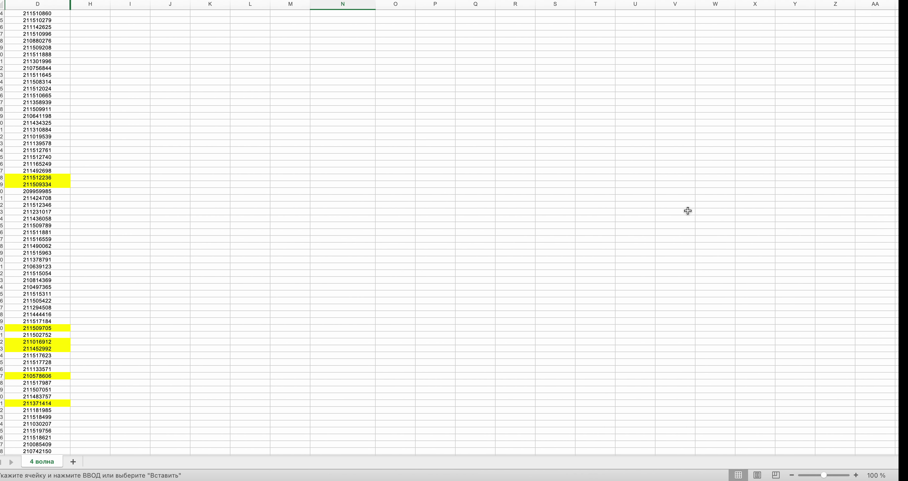
{"action": "left_click", "coordinate": [55, 123]}
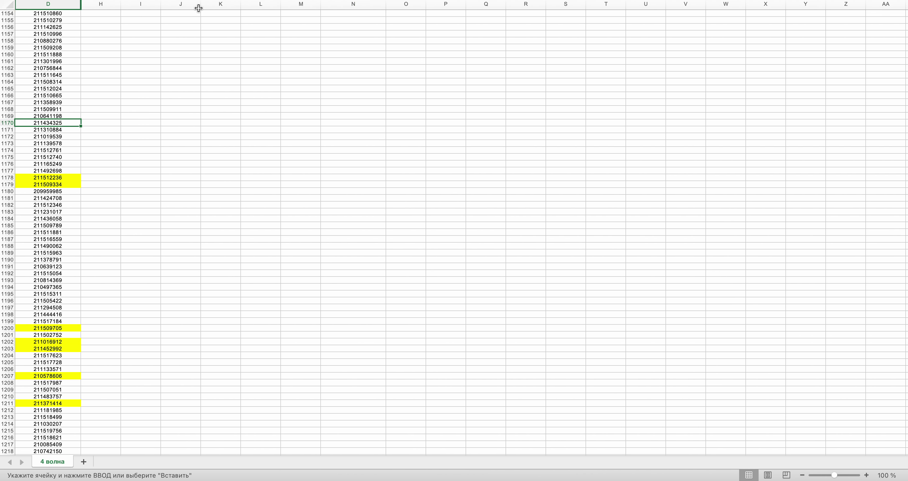
{"action": "key", "text": "super+c"}
{"action": "left_click_drag", "start_coordinate": [905, 231], "coordinate": [905, 72]}
{"action": "scroll", "coordinate": [648, 138], "scroll_direction": "up", "scroll_amount": 20}
{"action": "left_click", "coordinate": [373, 108]}
{"action": "key", "text": "super+v"}
{"action": "key", "text": "super+Tab"}
{"action": "left_click", "coordinate": [465, 233]}
{"action": "key", "text": "super+Tab"}
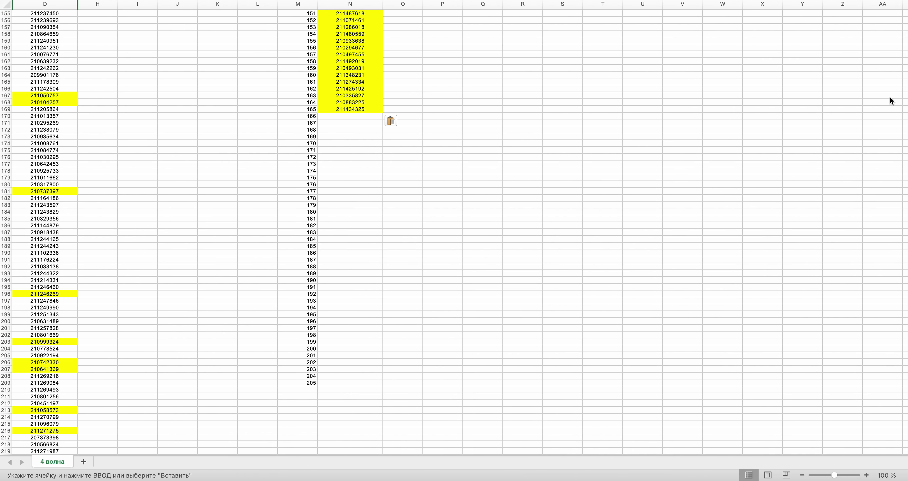
{"action": "left_click_drag", "start_coordinate": [905, 50], "coordinate": [905, 379]}
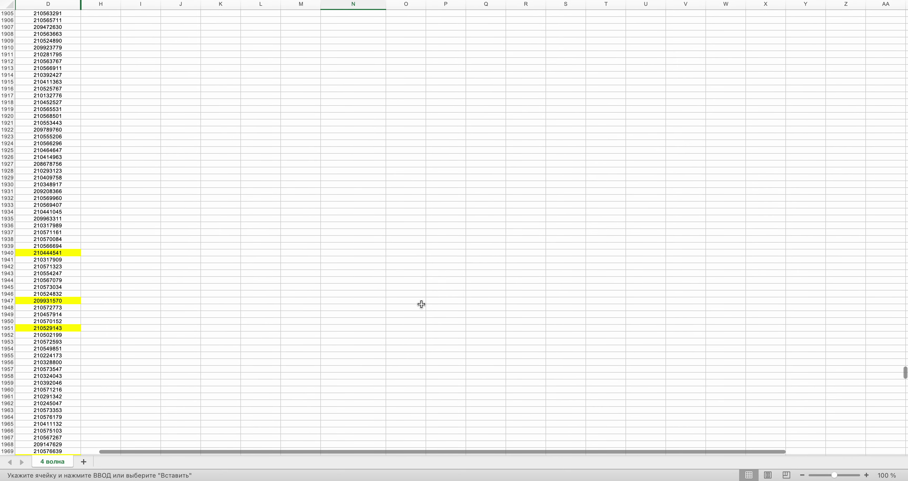
{"action": "left_click", "coordinate": [47, 320]}
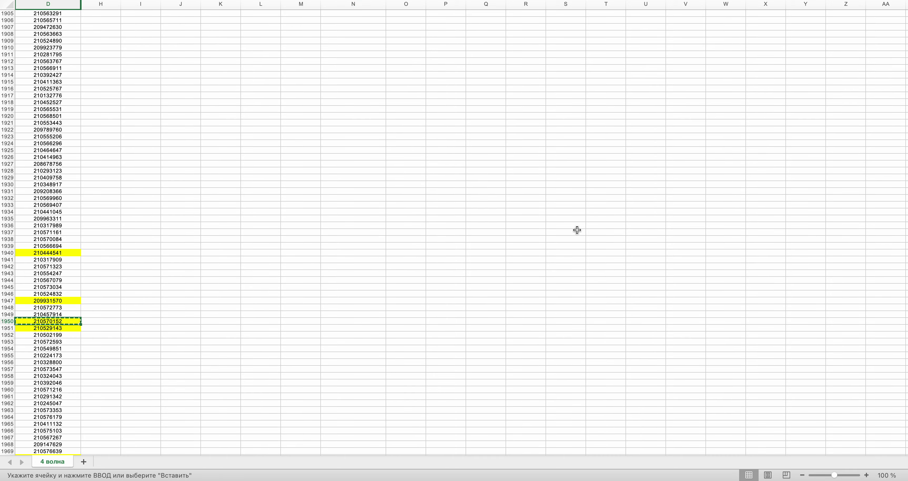
{"action": "left_click_drag", "start_coordinate": [904, 376], "coordinate": [905, 47]}
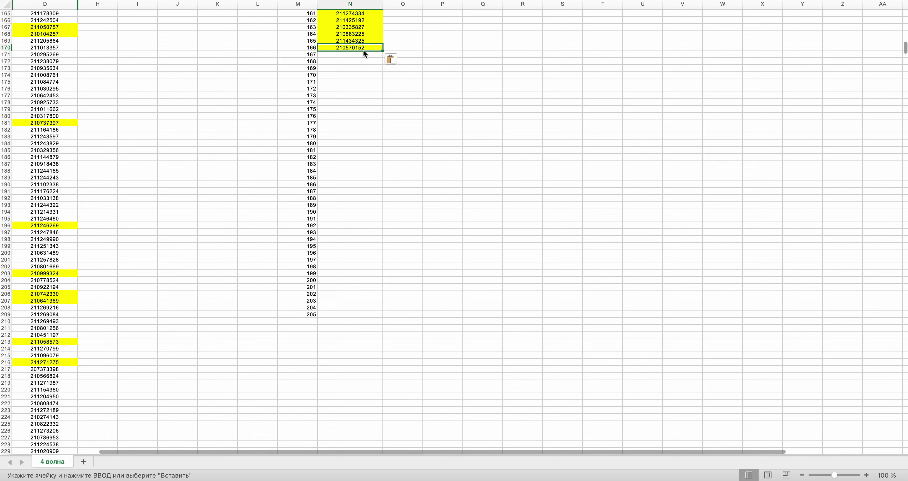
{"action": "key", "text": "super+Tab"}
{"action": "left_click", "coordinate": [430, 214]}
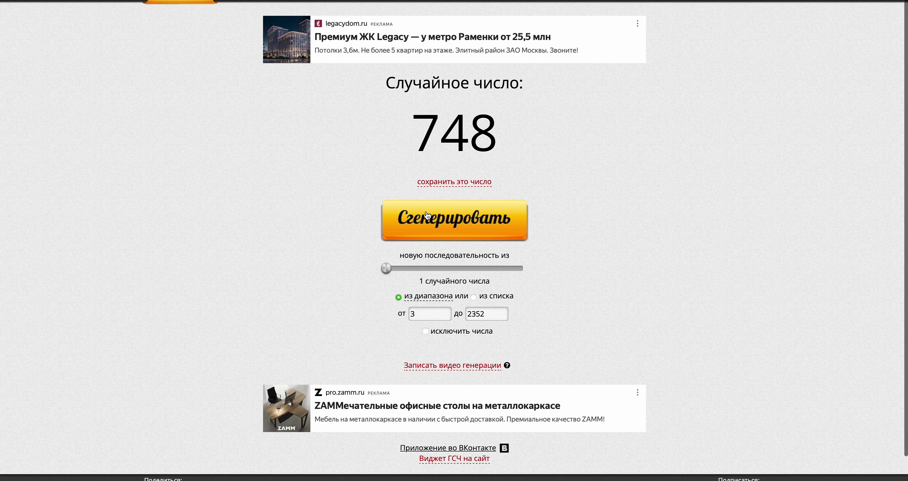
{"action": "key", "text": "super+Tab"}
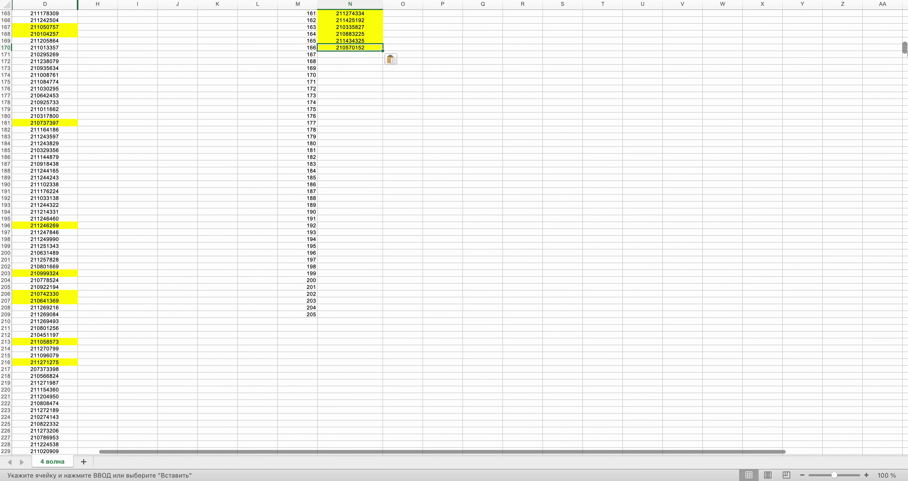
{"action": "left_click_drag", "start_coordinate": [905, 49], "coordinate": [905, 166]}
{"action": "scroll", "coordinate": [228, 276], "scroll_direction": "up", "scroll_amount": 15}
{"action": "left_click", "coordinate": [40, 233]}
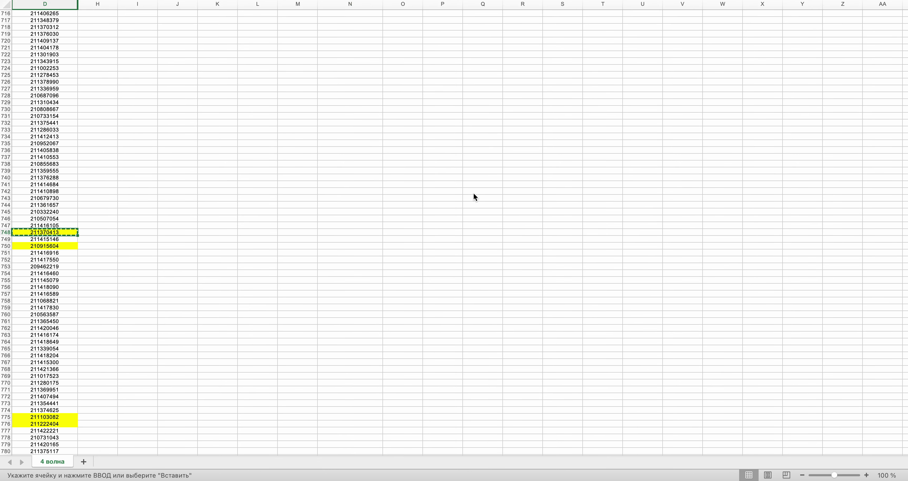
{"action": "left_click_drag", "start_coordinate": [905, 150], "coordinate": [905, 39]}
{"action": "left_click", "coordinate": [342, 362]}
{"action": "key", "text": "super+v"}
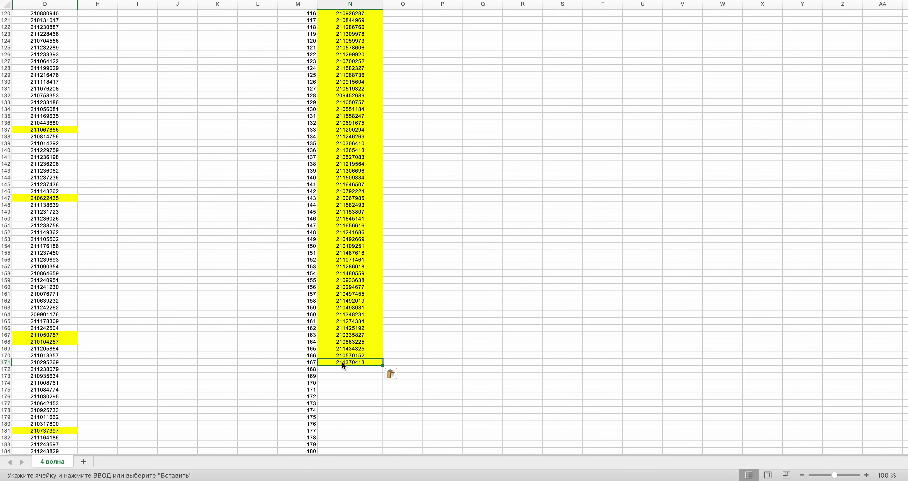
{"action": "key", "text": "ctrl+Right"}
{"action": "left_click", "coordinate": [419, 234]}
{"action": "key", "text": "ctrl+Left"}
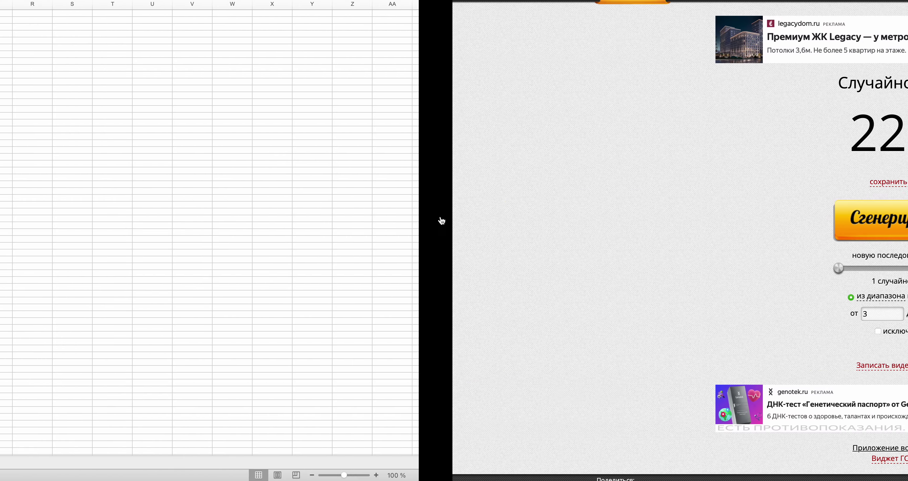
{"action": "scroll", "coordinate": [454, 233], "scroll_direction": "down", "scroll_amount": 20}
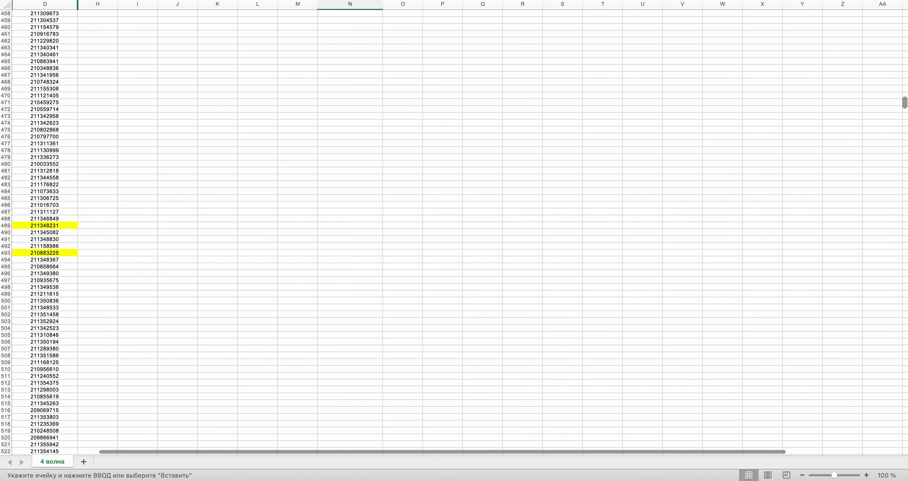
{"action": "left_click_drag", "start_coordinate": [906, 286], "coordinate": [906, 414]}
{"action": "scroll", "coordinate": [445, 148], "scroll_direction": "down", "scroll_amount": 20}
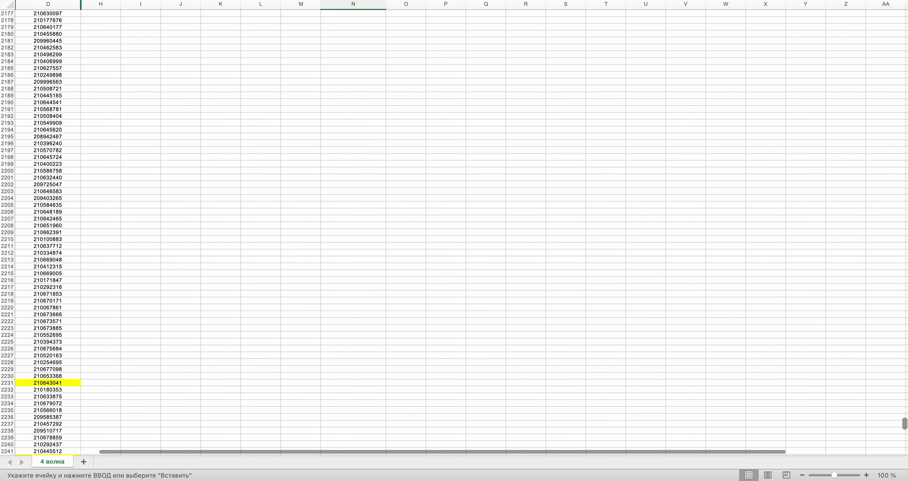
{"action": "key", "text": "ctrl+Right"}
{"action": "key", "text": "ctrl+Left"}
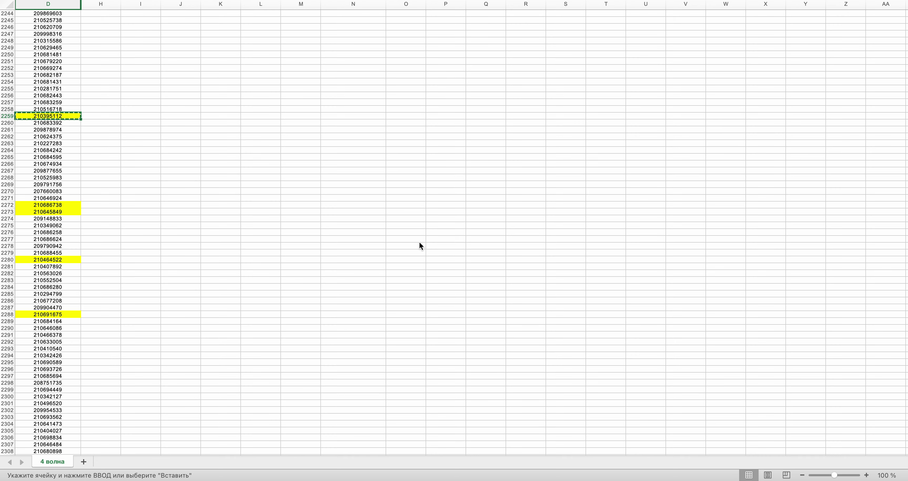
{"action": "left_click_drag", "start_coordinate": [905, 437], "coordinate": [905, 51]}
{"action": "left_click", "coordinate": [341, 150]}
{"action": "key", "text": "ctrl+v"}
{"action": "key", "text": "ctrl+Right"}
{"action": "left_click", "coordinate": [416, 210]}
{"action": "key", "text": "ctrl+Left"}
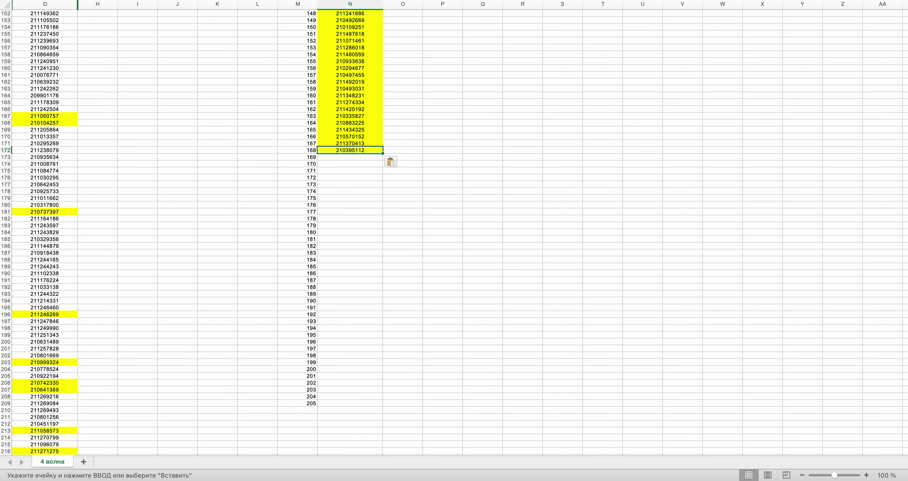
{"action": "scroll", "coordinate": [454, 229], "scroll_direction": "down", "scroll_amount": 20}
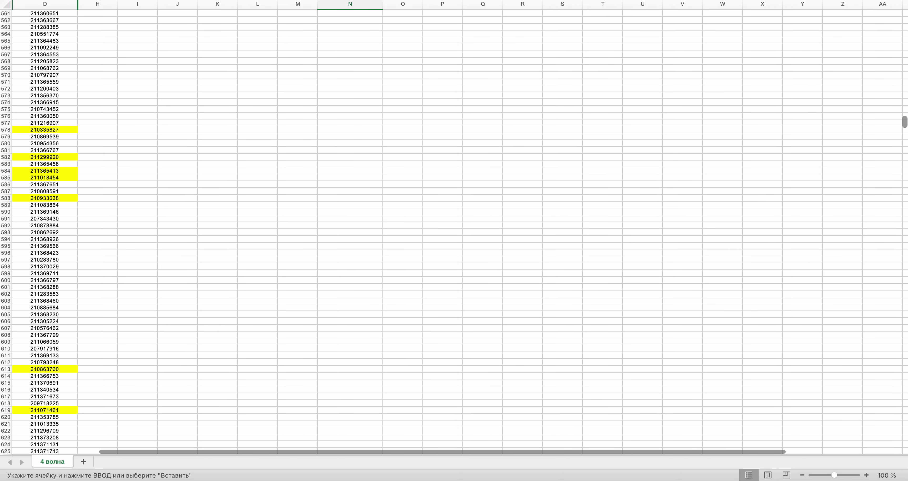
{"action": "scroll", "coordinate": [454, 229], "scroll_direction": "up", "scroll_amount": 5}
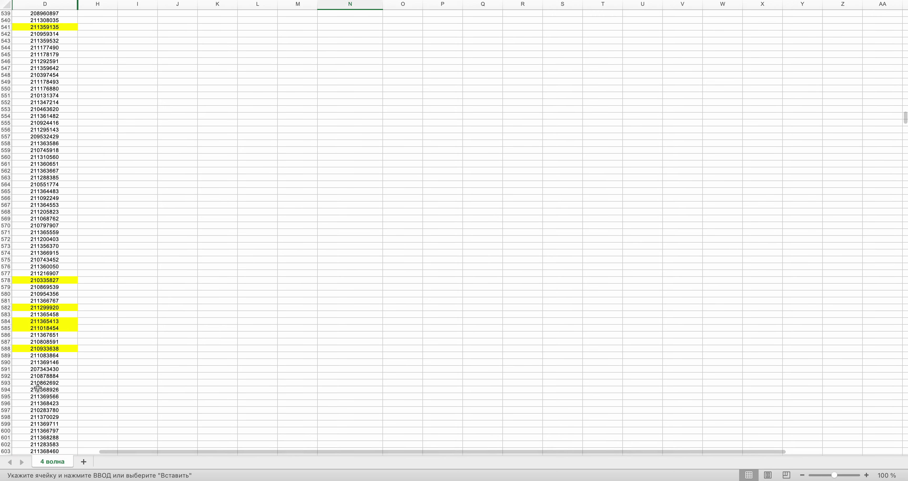
{"action": "left_click", "coordinate": [37, 396]}
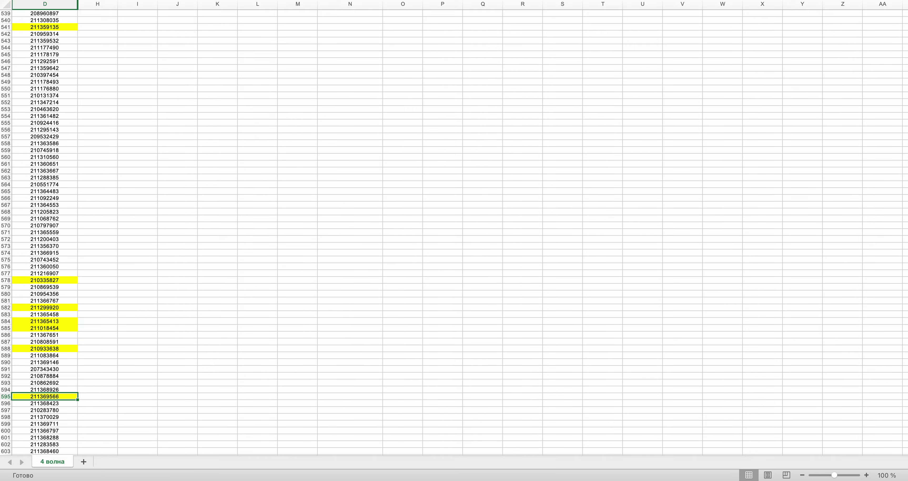
{"action": "scroll", "coordinate": [569, 344], "scroll_direction": "up", "scroll_amount": 20}
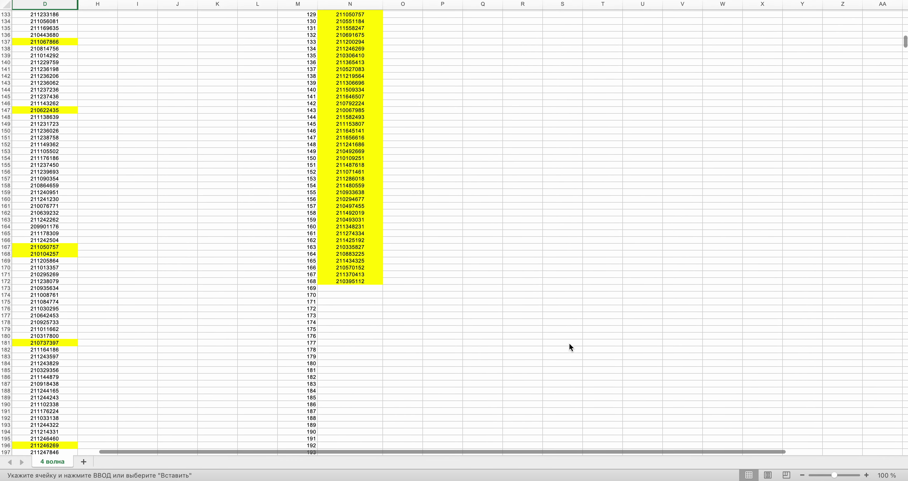
{"action": "scroll", "coordinate": [569, 344], "scroll_direction": "down", "scroll_amount": 1}
{"action": "left_click", "coordinate": [355, 281]}
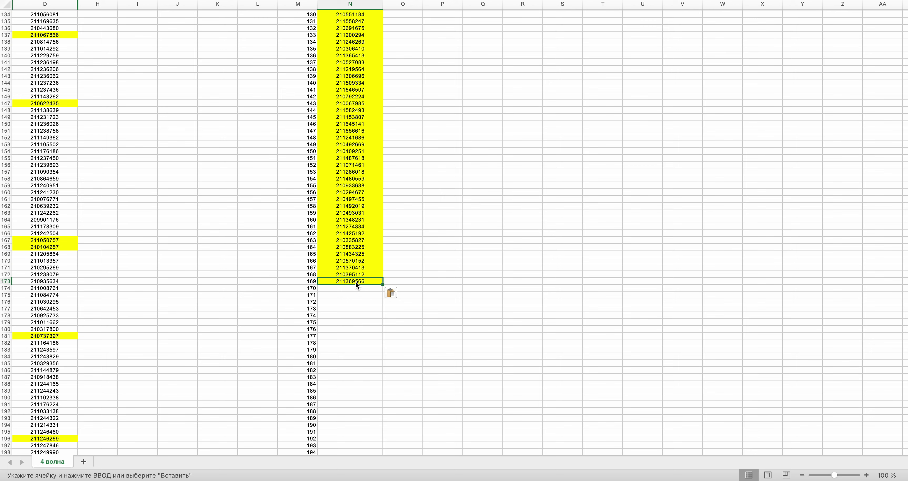
{"action": "key", "text": "ctrl+Right"}
{"action": "left_click", "coordinate": [415, 222]}
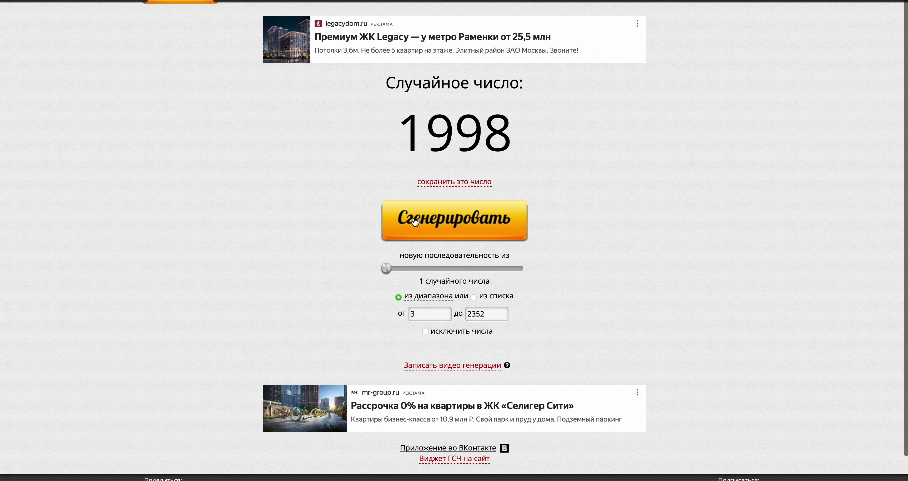
{"action": "key", "text": "ctrl+Left"}
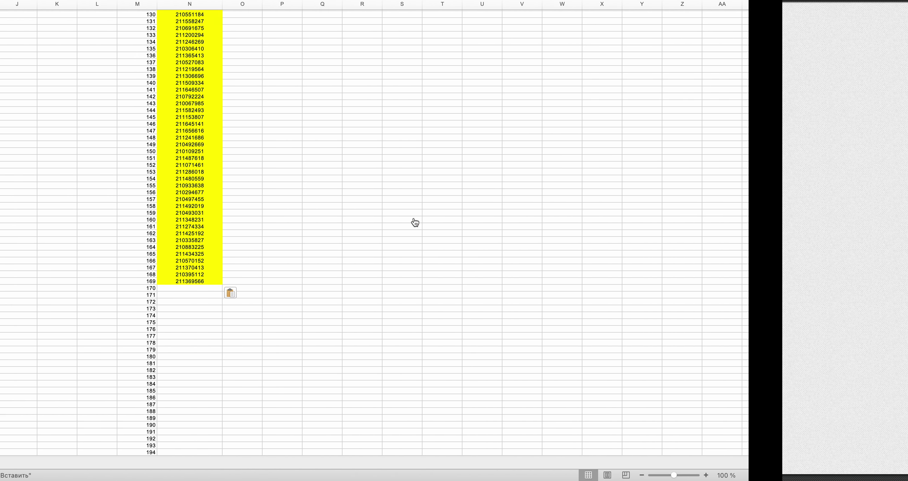
{"action": "left_click_drag", "start_coordinate": [905, 43], "coordinate": [905, 354]}
{"action": "scroll", "coordinate": [369, 318], "scroll_direction": "down", "scroll_amount": 10}
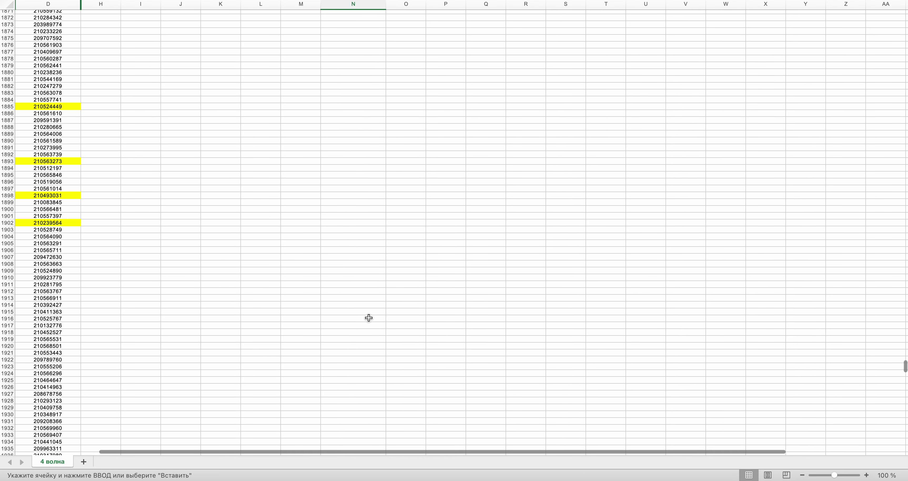
{"action": "scroll", "coordinate": [368, 317], "scroll_direction": "down", "scroll_amount": 10}
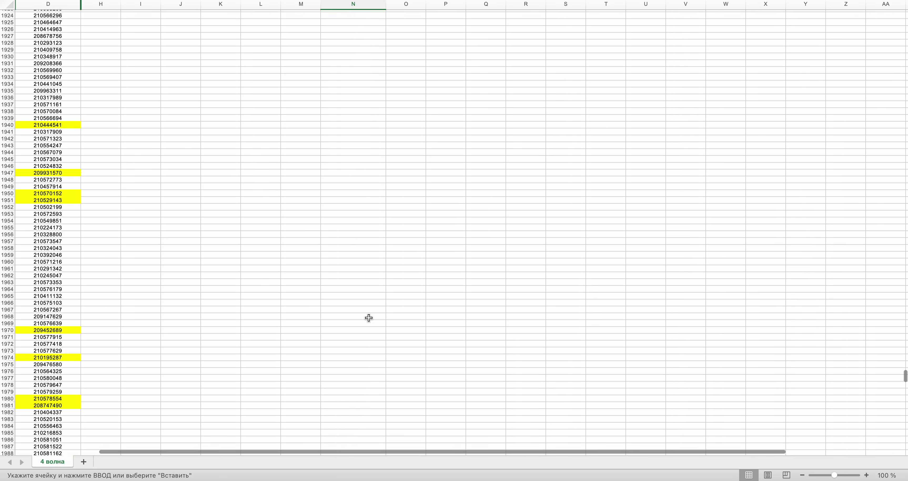
{"action": "scroll", "coordinate": [369, 317], "scroll_direction": "down", "scroll_amount": 8}
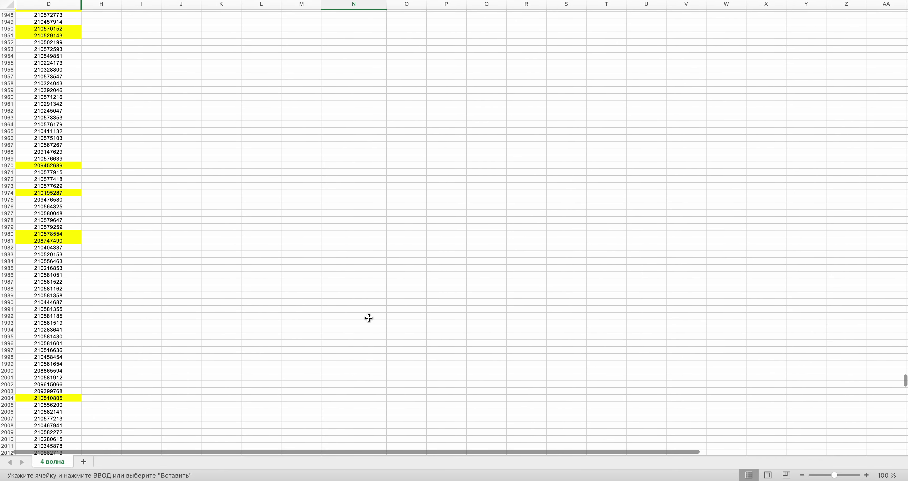
{"action": "scroll", "coordinate": [368, 318], "scroll_direction": "right", "scroll_amount": 1}
{"action": "left_click", "coordinate": [29, 356]}
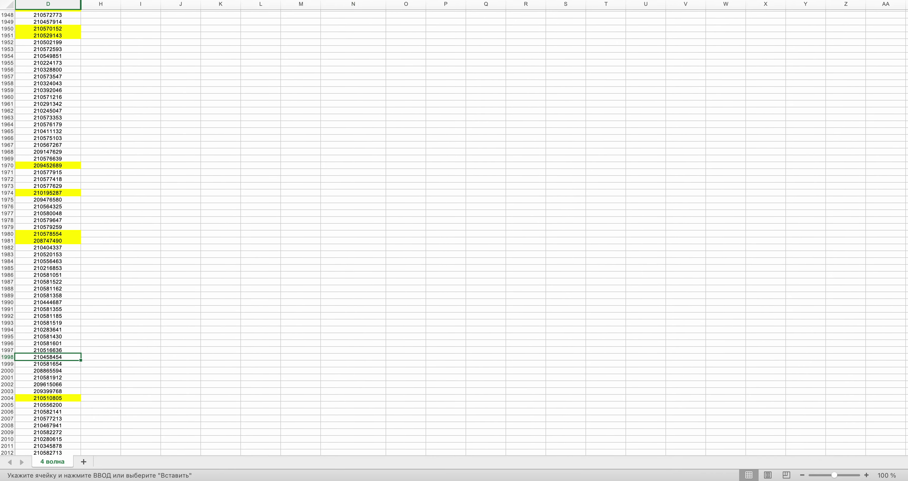
{"action": "key", "text": "super+c"}
{"action": "key", "text": "ctrl+Right"}
{"action": "key", "text": "ctrl+Left"}
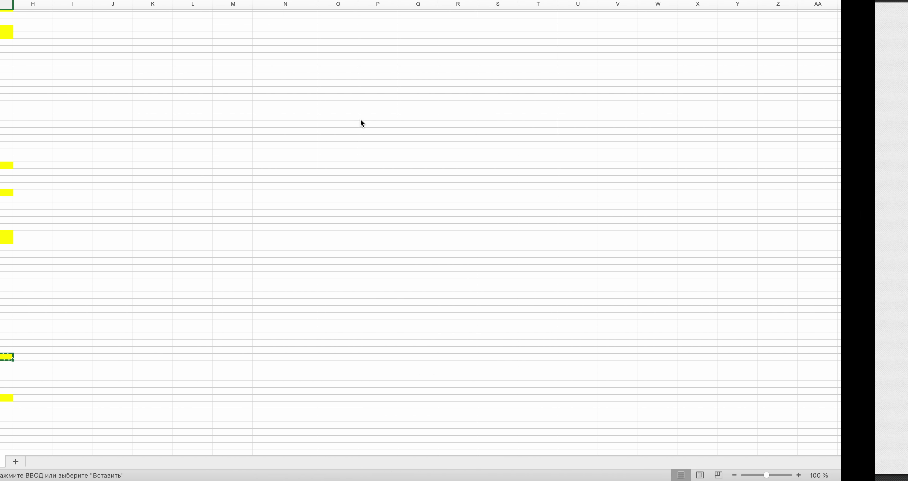
- Add the D1998 ID to N174 and draw the next row number, 1684
{"action": "scroll", "coordinate": [896, 208], "scroll_direction": "left", "scroll_amount": 1}
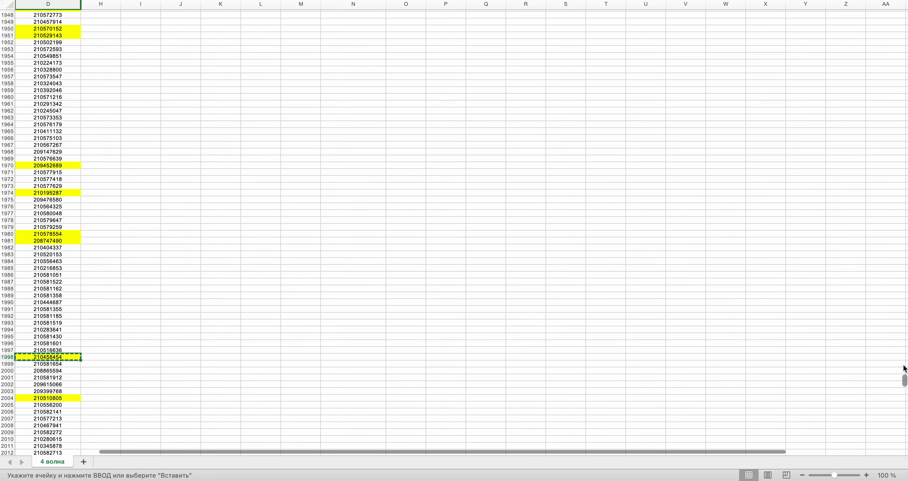
{"action": "scroll", "coordinate": [905, 377], "scroll_direction": "up", "scroll_amount": 10}
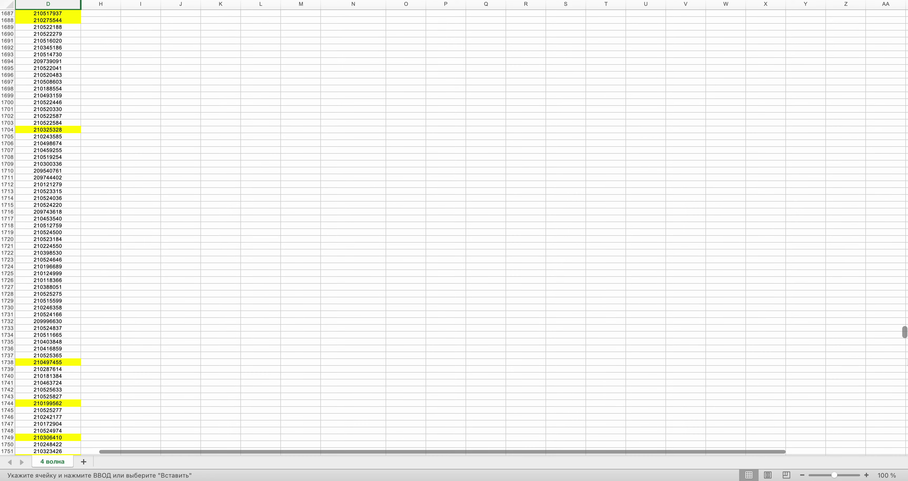
{"action": "left_click_drag", "start_coordinate": [903, 161], "coordinate": [905, 46]}
{"action": "key", "text": "super+Tab"}
{"action": "left_click", "coordinate": [461, 222]}
{"action": "key", "text": "super+Tab"}
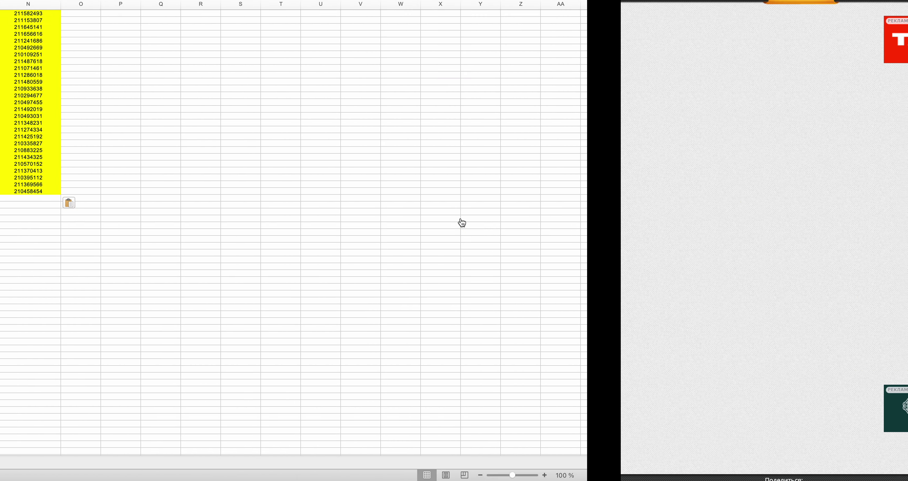
{"action": "left_click_drag", "start_coordinate": [904, 48], "coordinate": [905, 324]}
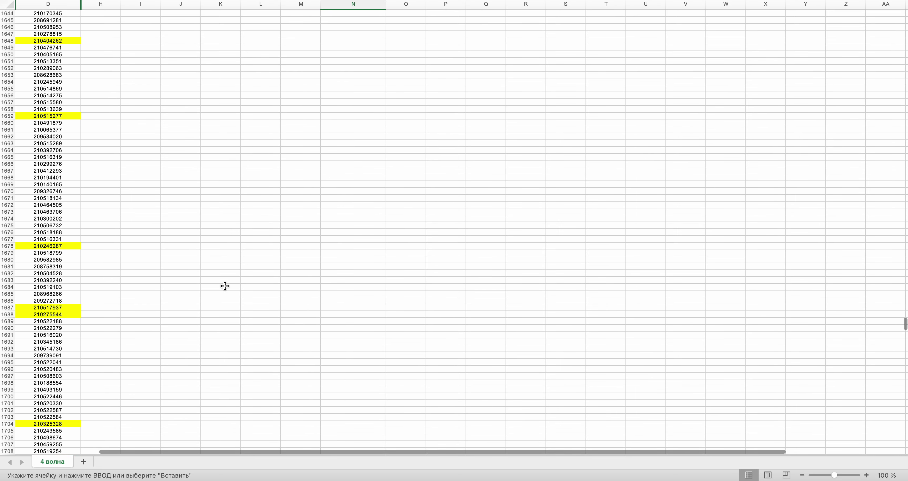
{"action": "left_click", "coordinate": [51, 286]}
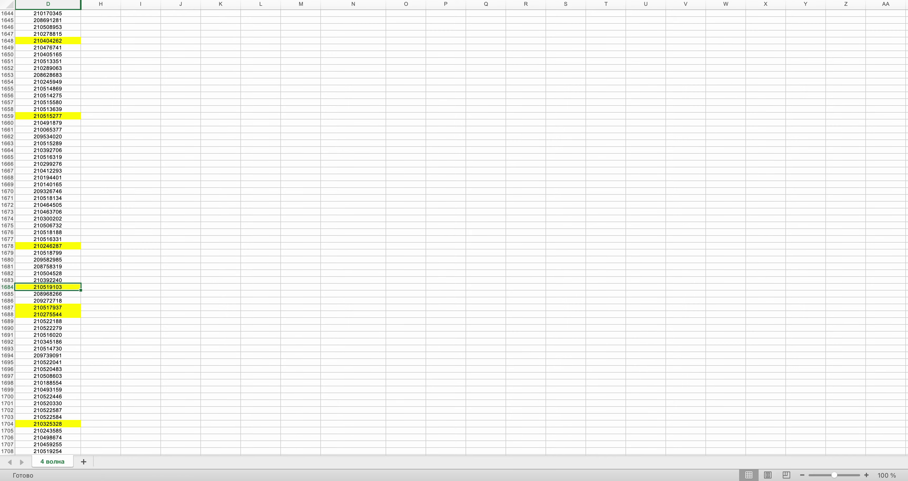
{"action": "left_click_drag", "start_coordinate": [905, 323], "coordinate": [905, 45]}
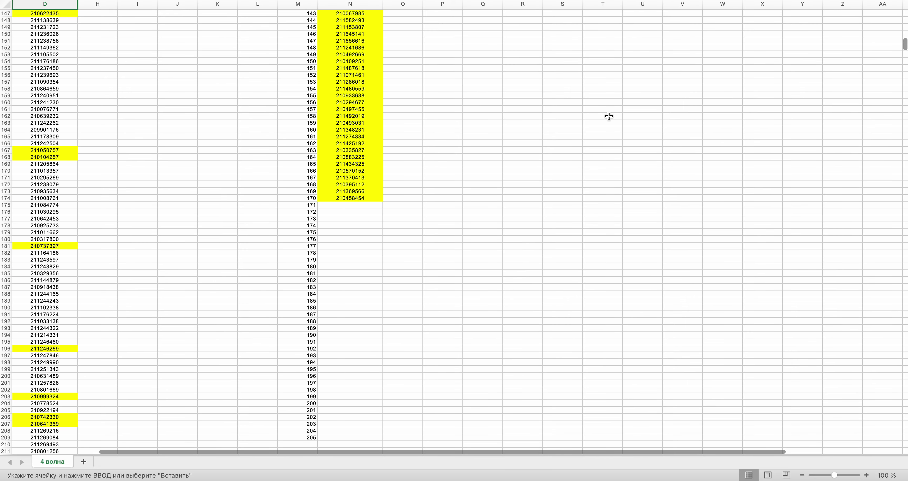
{"action": "left_click", "coordinate": [327, 205]}
{"action": "key", "text": "super+v"}
{"action": "key", "text": "ctrl+Right"}
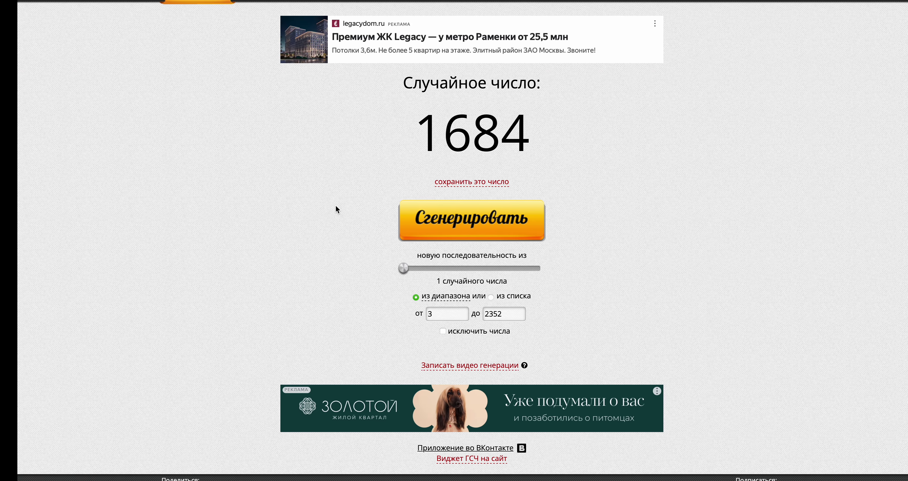
{"action": "left_click", "coordinate": [484, 227]}
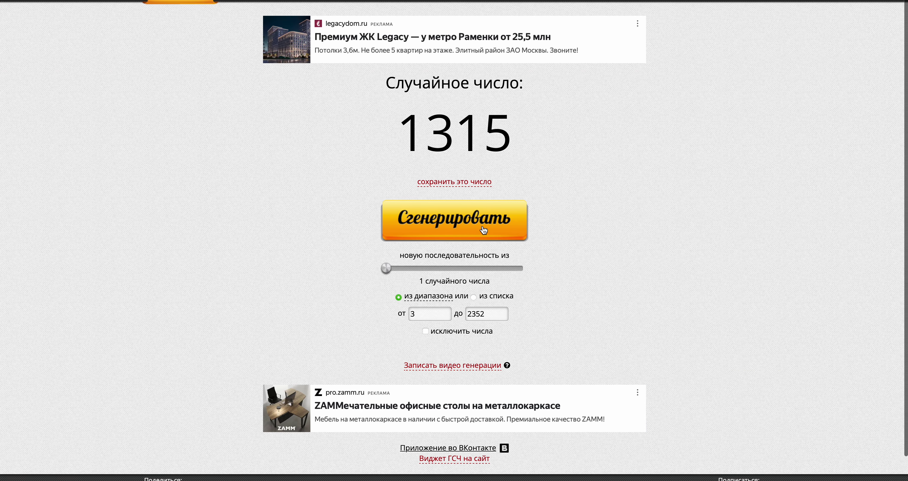
- Select the ID in cell D1315 for the next winner
{"action": "key", "text": "ctrl+Left"}
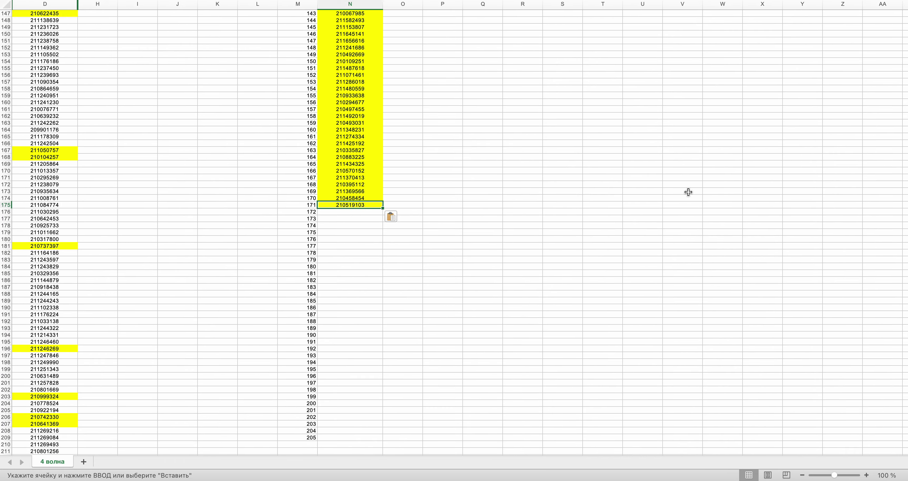
{"action": "scroll", "coordinate": [850, 90], "scroll_direction": "down", "scroll_amount": 20}
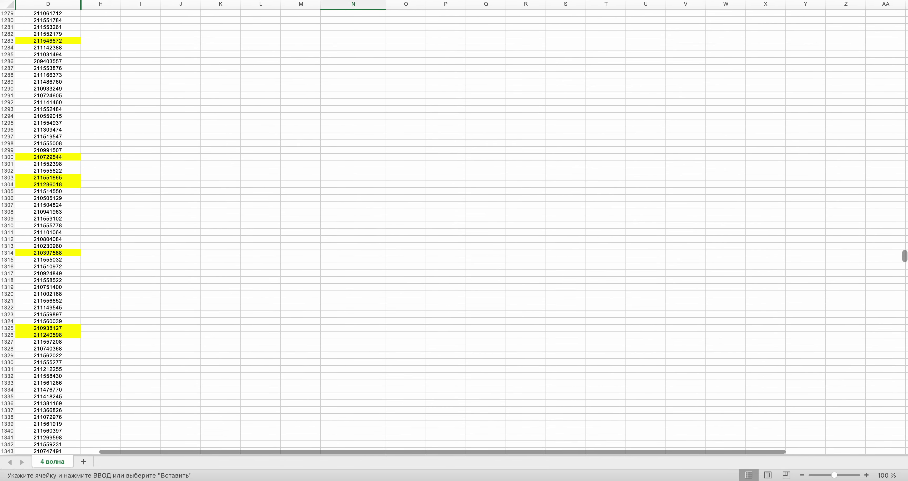
{"action": "scroll", "coordinate": [455, 233], "scroll_direction": "up", "scroll_amount": 16}
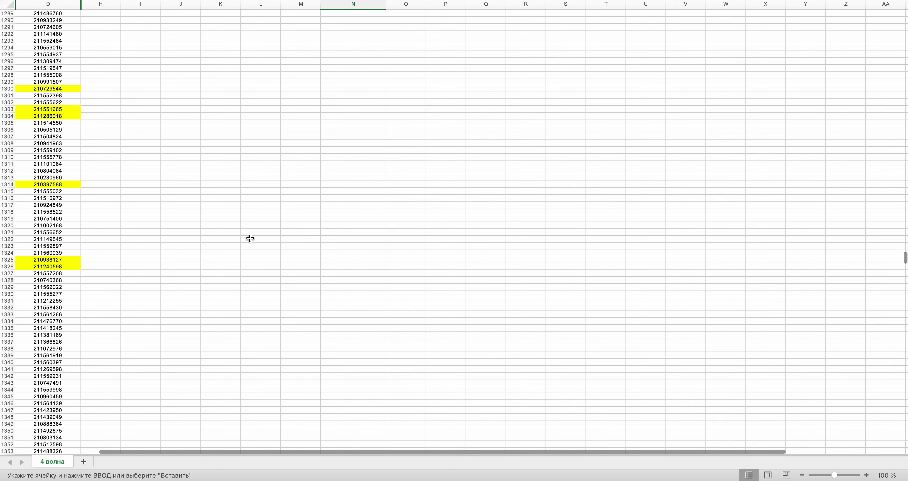
{"action": "left_click", "coordinate": [67, 193]}
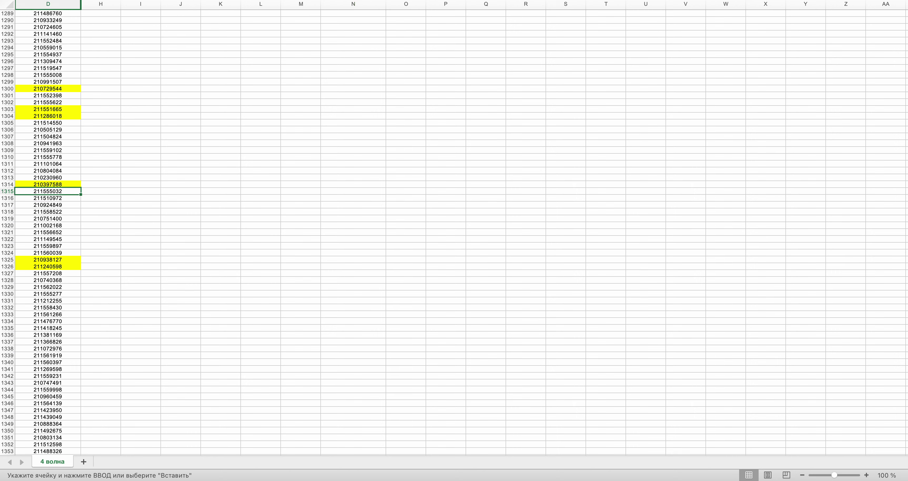
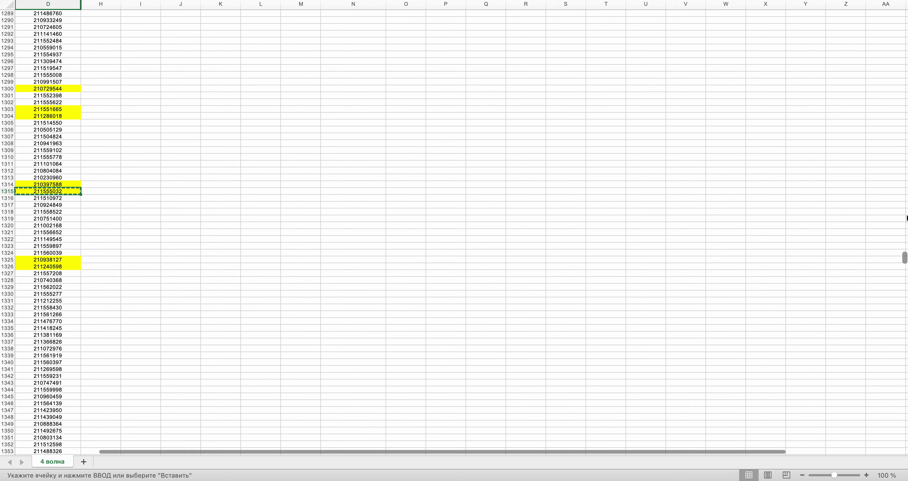
- Paste the copied D1315 ID into the next empty winners cell and draw a new row number
{"action": "left_click_drag", "start_coordinate": [904, 259], "coordinate": [905, 46]}
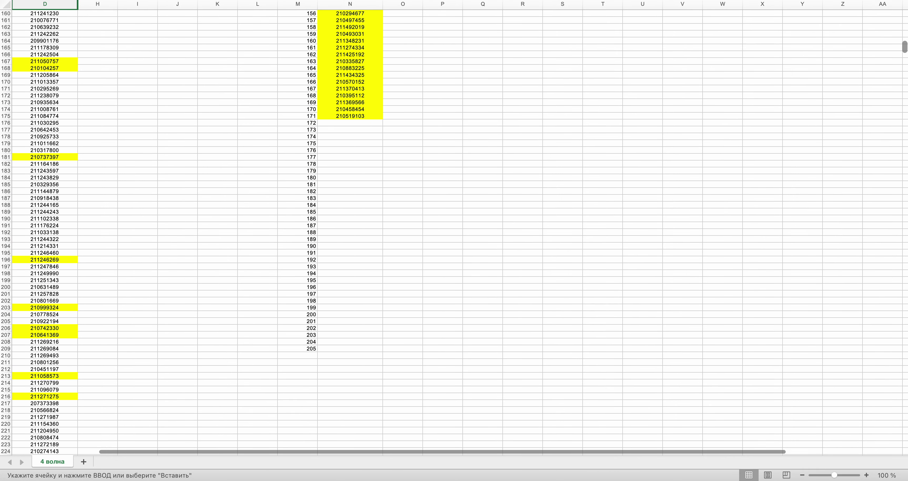
{"action": "left_click", "coordinate": [358, 121]}
{"action": "key", "text": "super+v"}
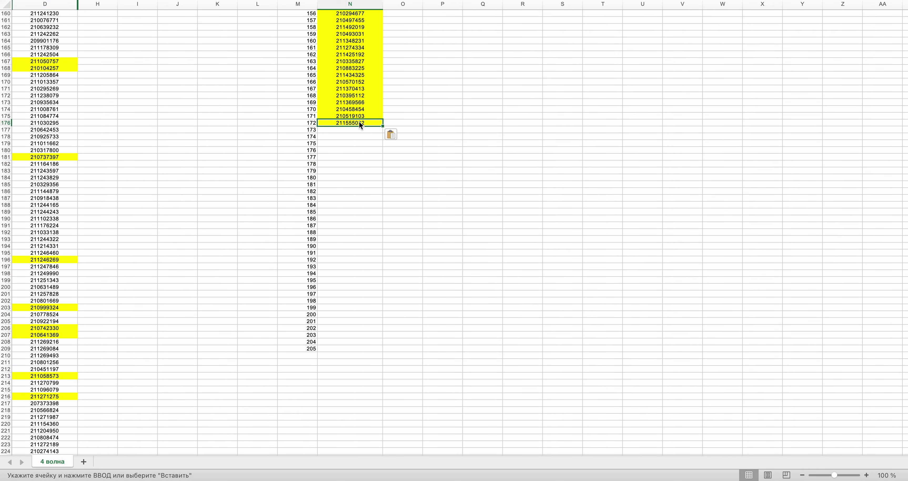
{"action": "key", "text": "super+Tab"}
{"action": "left_click", "coordinate": [436, 214]}
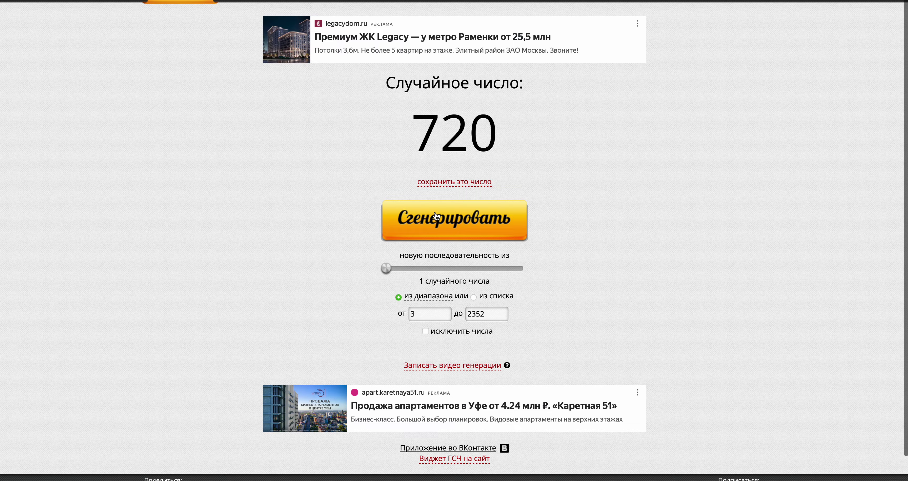
{"action": "key", "text": "super+Tab"}
- Select the drawn ID in D720 and check it against the generator
{"action": "left_click_drag", "start_coordinate": [905, 55], "coordinate": [907, 157]}
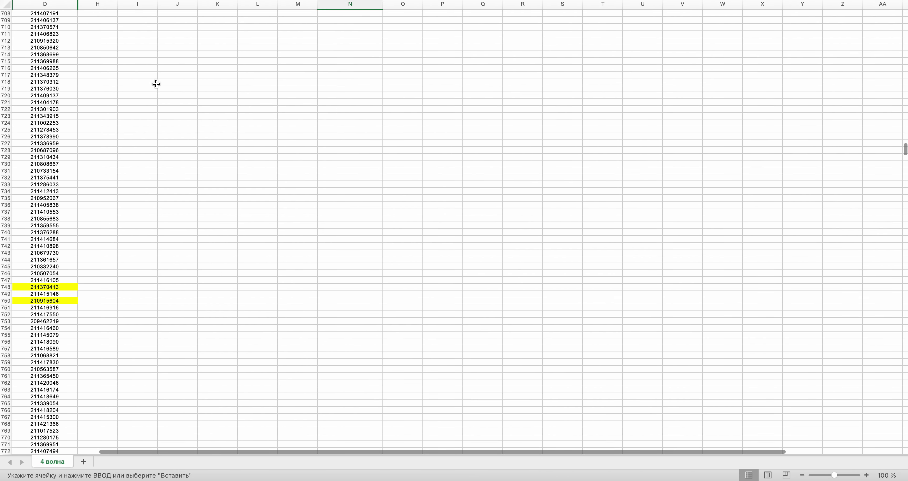
{"action": "left_click", "coordinate": [44, 96]}
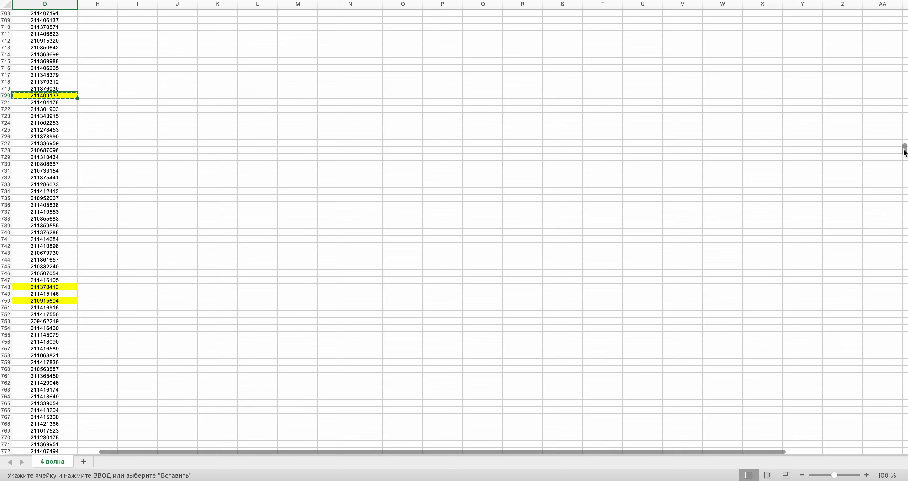
{"action": "left_click_drag", "start_coordinate": [905, 152], "coordinate": [905, 45]}
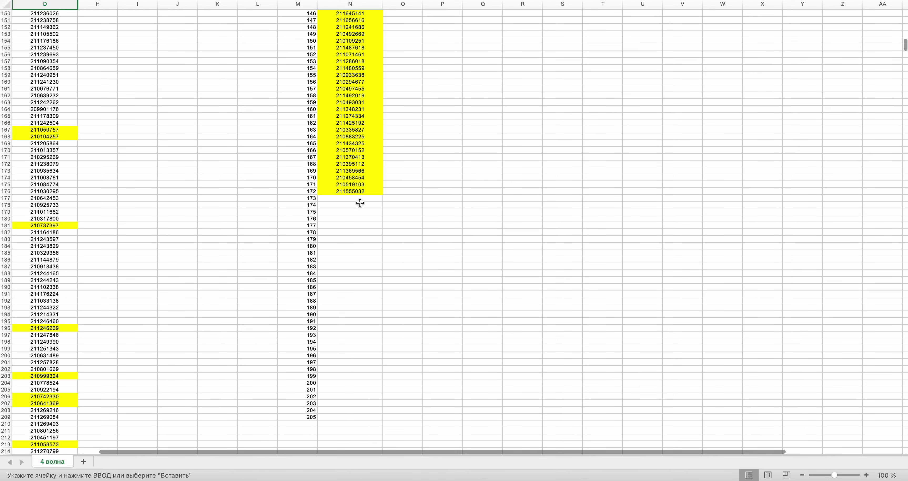
{"action": "key", "text": "super+Tab"}
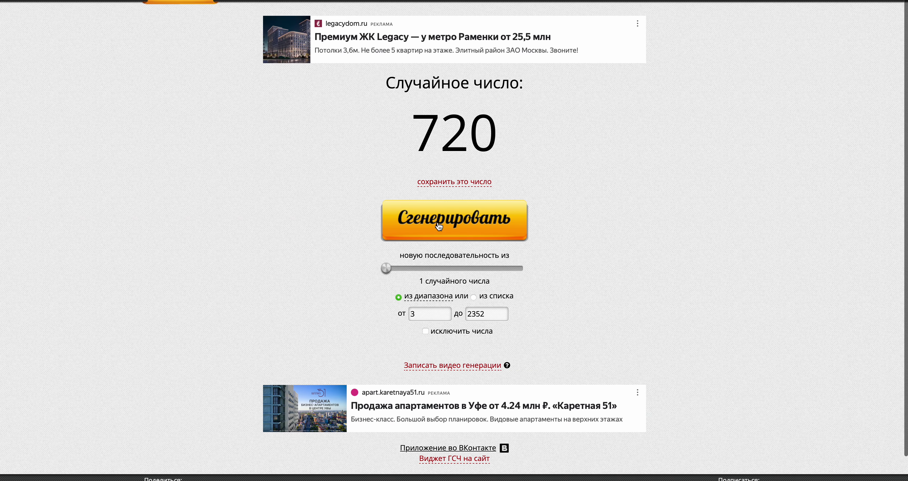
{"action": "key", "text": "super+Tab"}
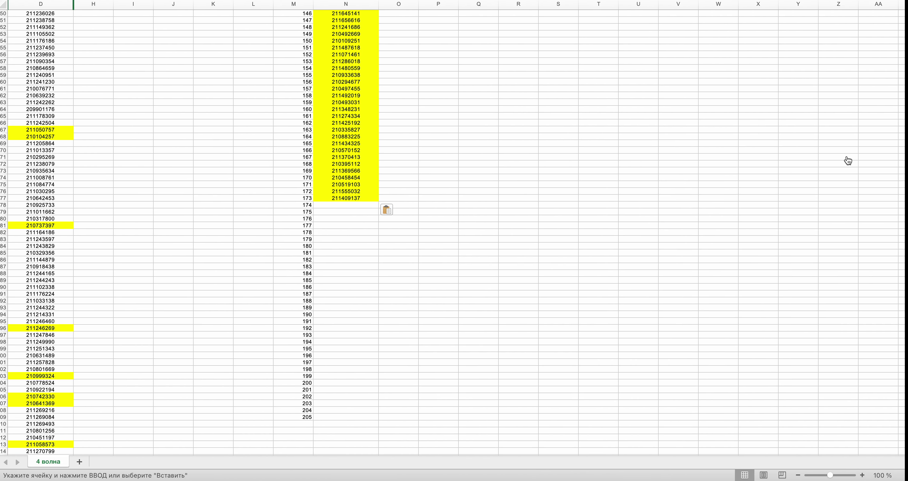
- Paste the copied ID into the next empty cell of the column N winners list
{"action": "left_click_drag", "start_coordinate": [904, 46], "coordinate": [905, 179]}
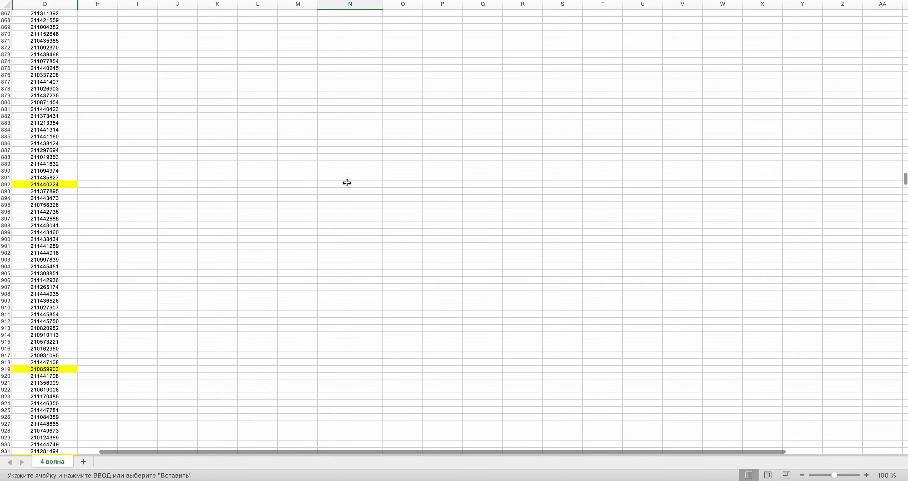
{"action": "scroll", "coordinate": [347, 182], "scroll_direction": "up", "scroll_amount": 15}
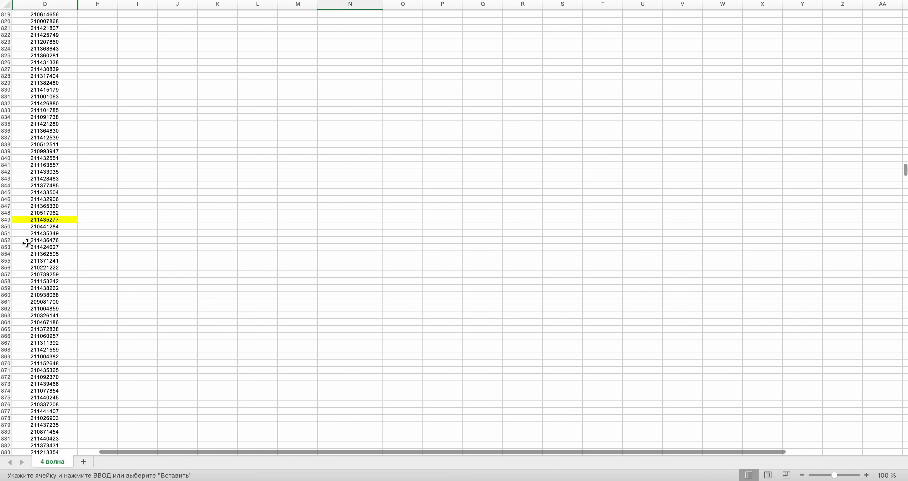
{"action": "scroll", "coordinate": [496, 235], "scroll_direction": "up", "scroll_amount": 1}
{"action": "left_click_drag", "start_coordinate": [906, 177], "coordinate": [905, 51]}
{"action": "left_click", "coordinate": [351, 280]}
{"action": "key", "text": "super+v"}
{"action": "key", "text": "ctrl+Right"}
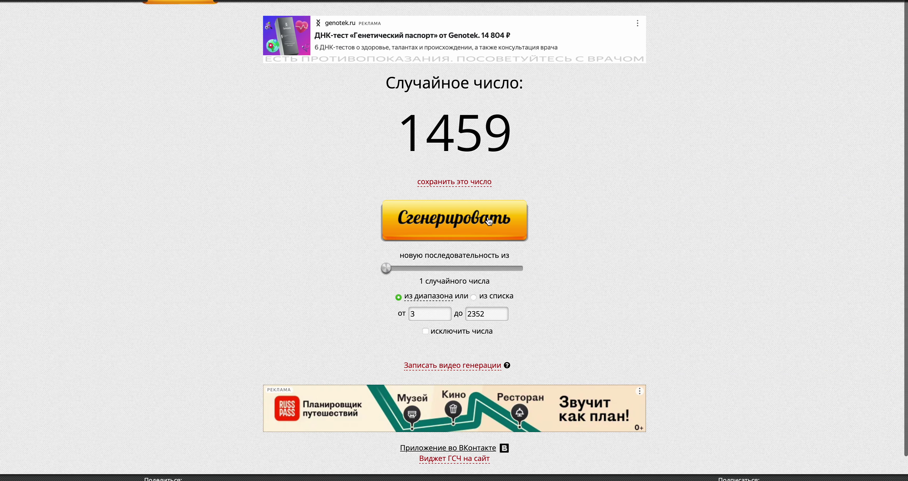
{"action": "key", "text": "ctrl+Left"}
{"action": "left_click_drag", "start_coordinate": [905, 42], "coordinate": [906, 286]}
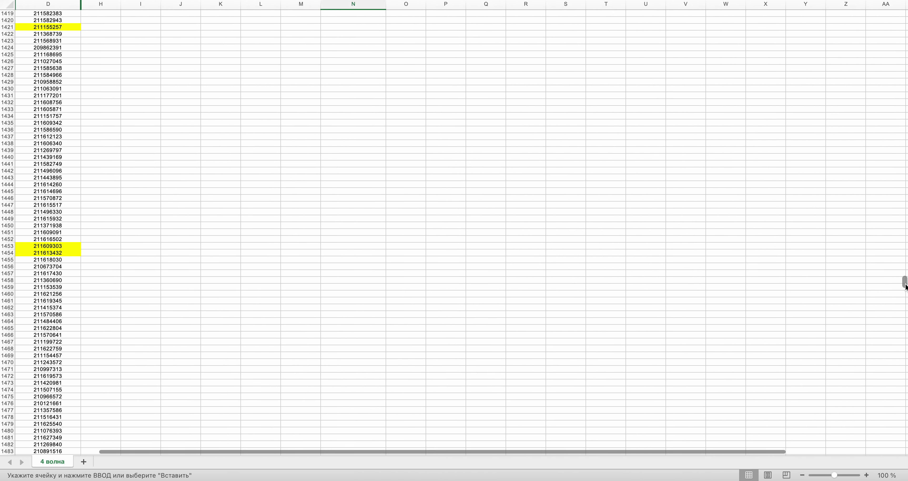
{"action": "left_click", "coordinate": [43, 288]}
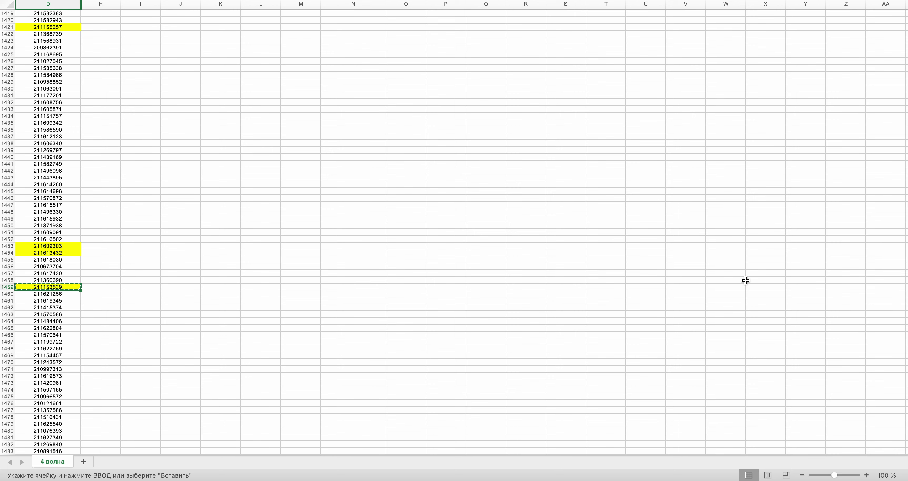
{"action": "left_click_drag", "start_coordinate": [905, 282], "coordinate": [904, 44]}
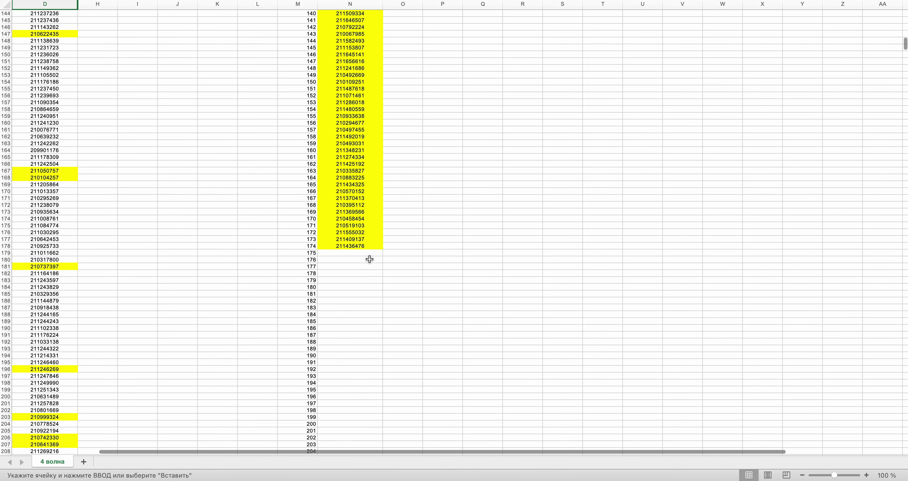
{"action": "key", "text": "super+v"}
{"action": "key", "text": "ctrl+Right"}
{"action": "left_click", "coordinate": [468, 231]}
{"action": "key", "text": "ctrl+Left"}
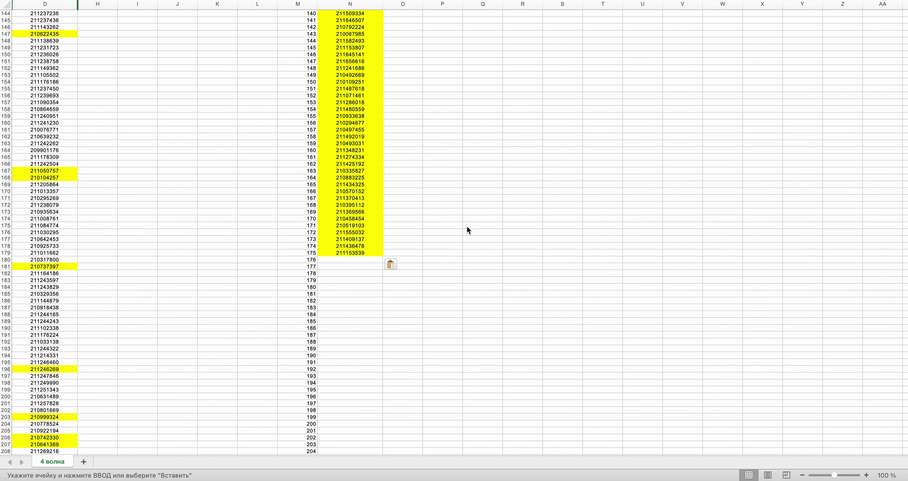
{"action": "scroll", "coordinate": [255, 254], "scroll_direction": "up", "scroll_amount": 15}
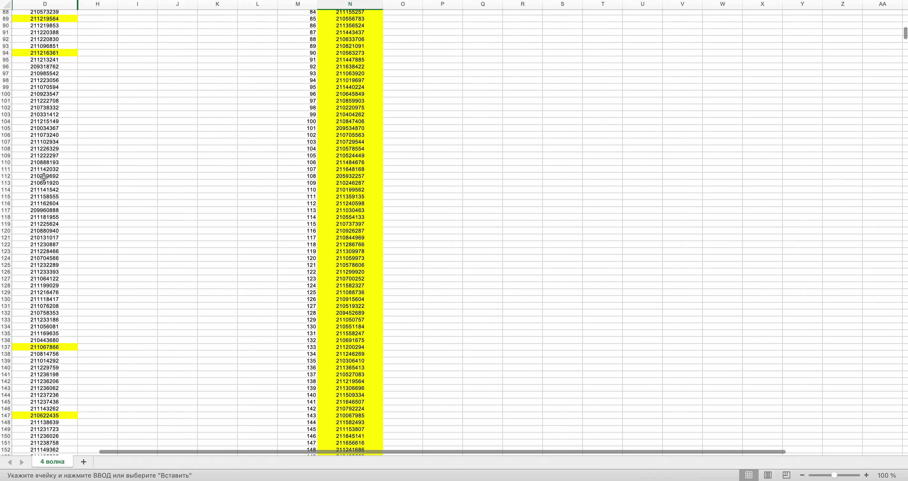
{"action": "left_click", "coordinate": [43, 177]}
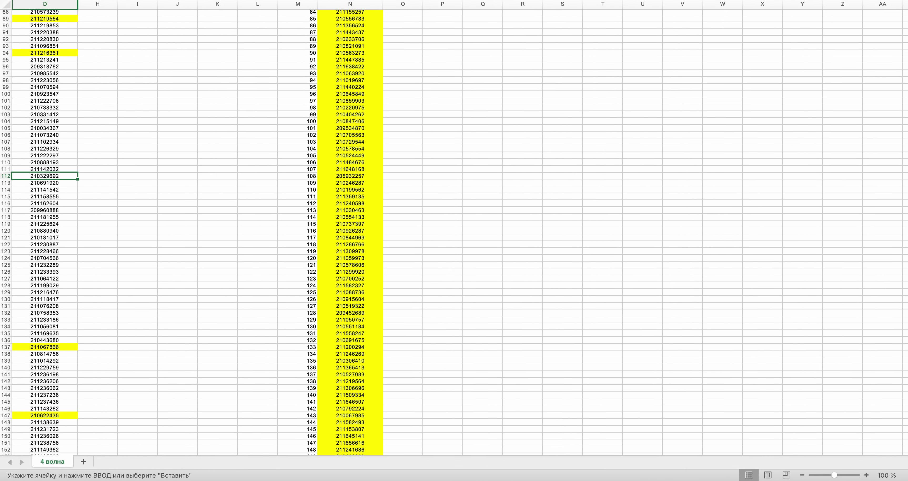
{"action": "scroll", "coordinate": [229, 134], "scroll_direction": "down", "scroll_amount": 17}
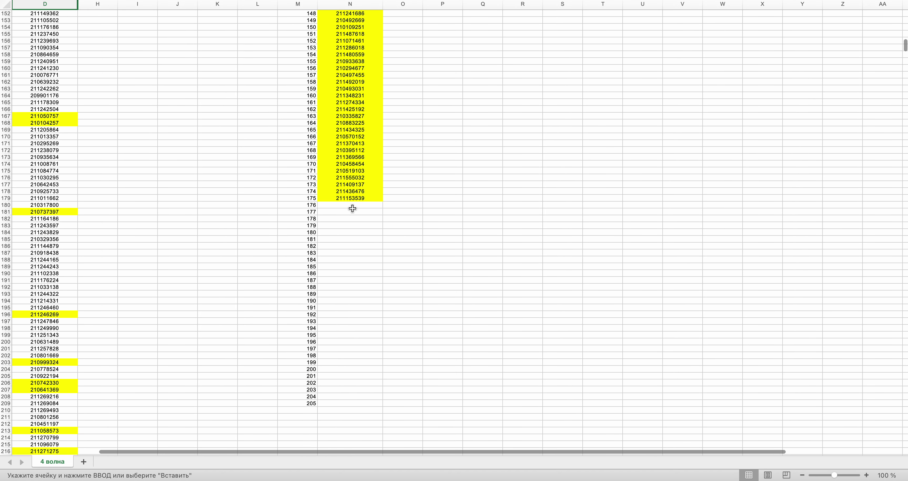
{"action": "left_click", "coordinate": [353, 211]}
{"action": "left_click", "coordinate": [352, 205]}
{"action": "key", "text": "super+v"}
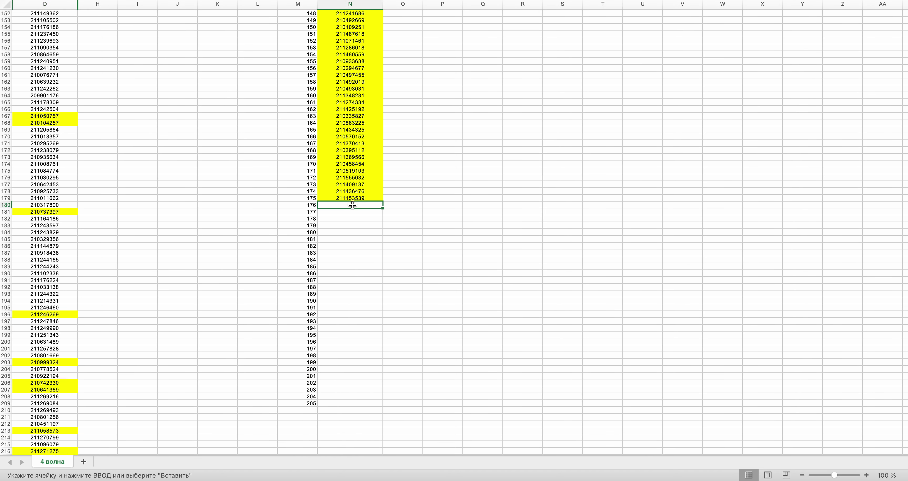
{"action": "key", "text": "super+Tab"}
{"action": "left_click", "coordinate": [445, 222]}
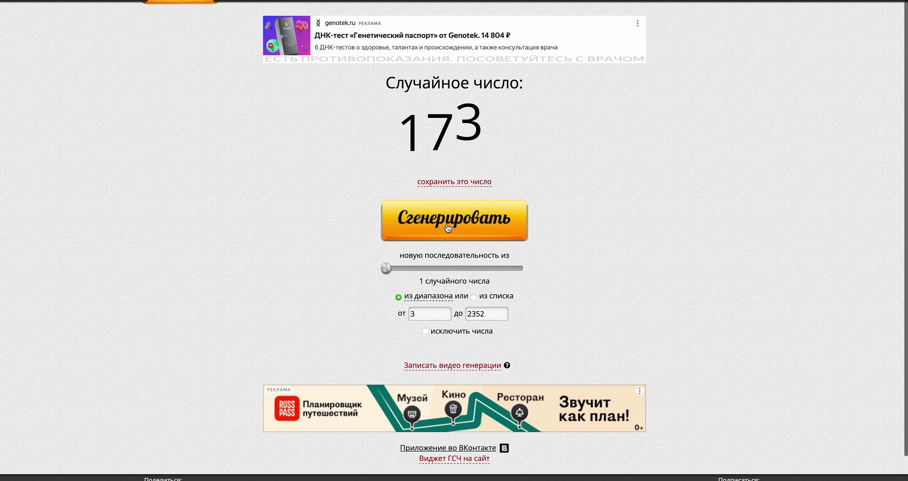
{"action": "key", "text": "super+Tab"}
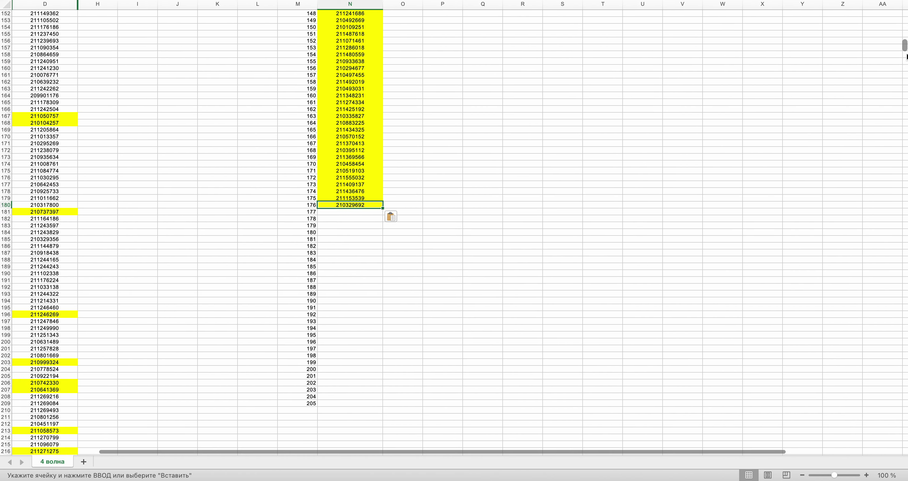
{"action": "scroll", "coordinate": [894, 107], "scroll_direction": "down", "scroll_amount": 20}
{"action": "scroll", "coordinate": [454, 227], "scroll_direction": "down", "scroll_amount": 20}
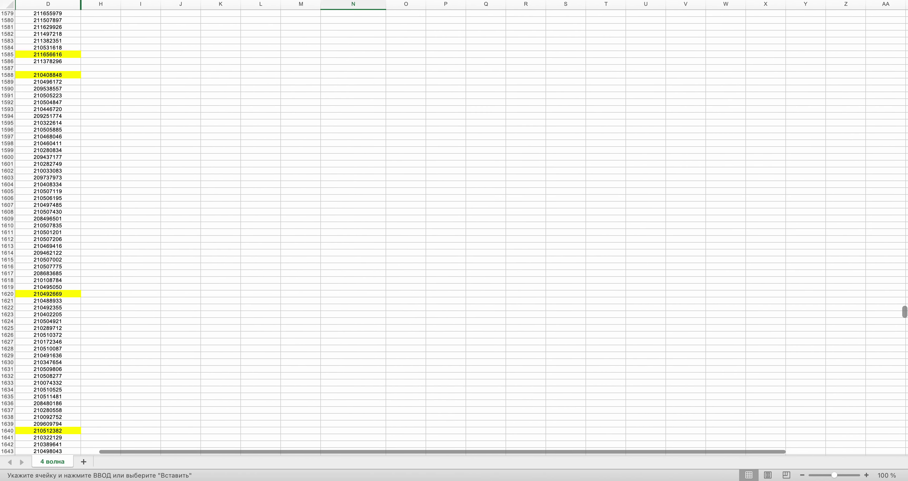
{"action": "scroll", "coordinate": [784, 312], "scroll_direction": "down", "scroll_amount": 10}
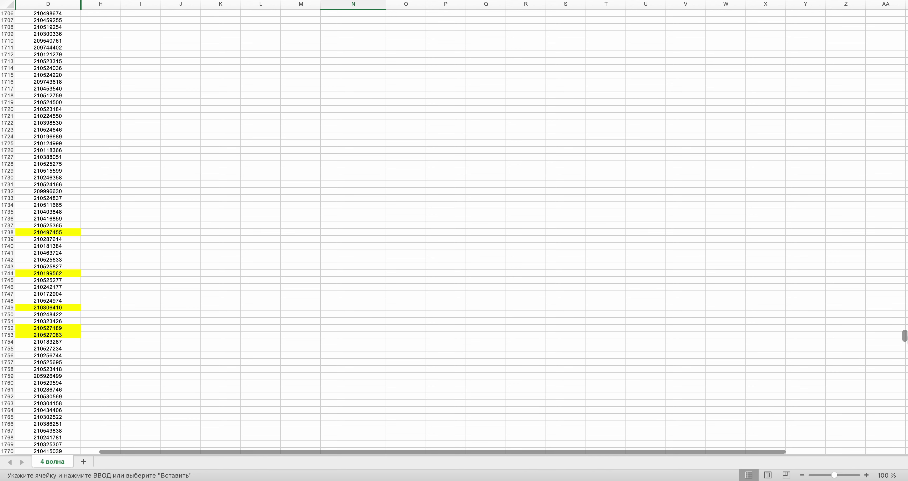
{"action": "left_click", "coordinate": [47, 218]}
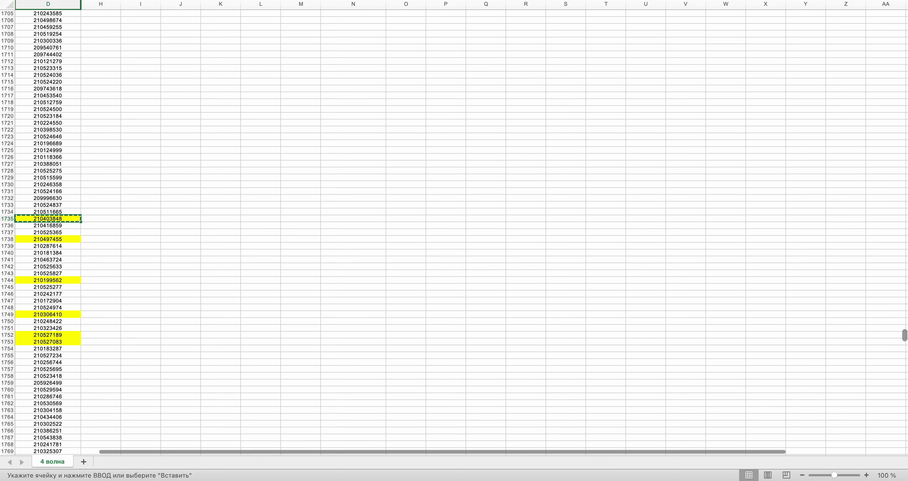
{"action": "left_click_drag", "start_coordinate": [905, 334], "coordinate": [905, 51]}
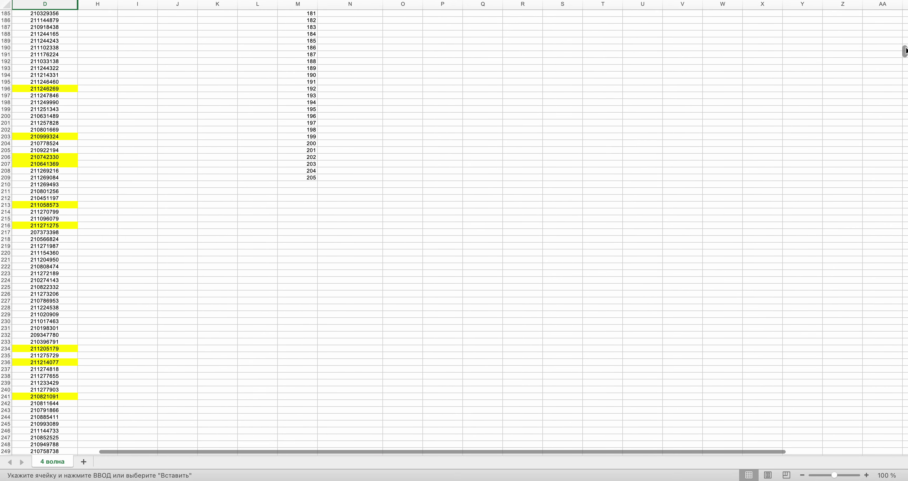
{"action": "scroll", "coordinate": [496, 198], "scroll_direction": "up", "scroll_amount": 7}
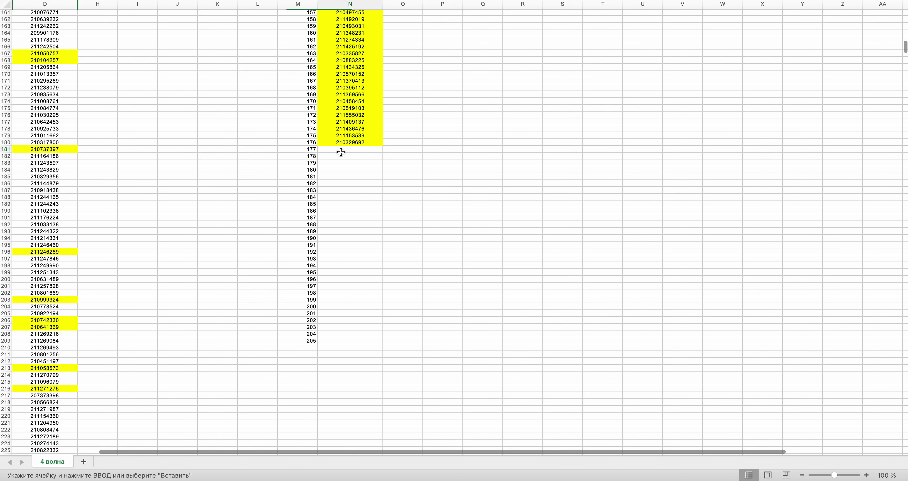
{"action": "left_click", "coordinate": [341, 152]}
{"action": "key", "text": "super+Tab"}
{"action": "left_click", "coordinate": [462, 224]}
{"action": "key", "text": "super+Tab"}
{"action": "scroll", "coordinate": [464, 227], "scroll_direction": "left", "scroll_amount": 5}
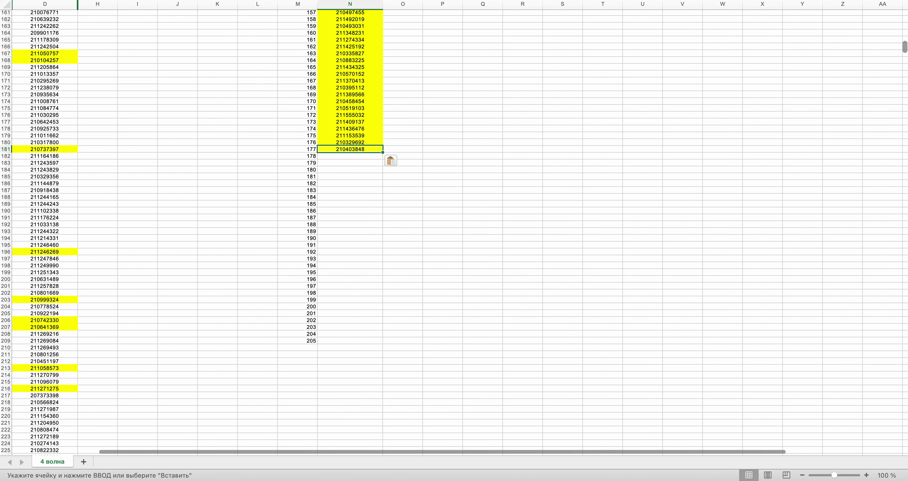
{"action": "left_click_drag", "start_coordinate": [905, 48], "coordinate": [905, 370]}
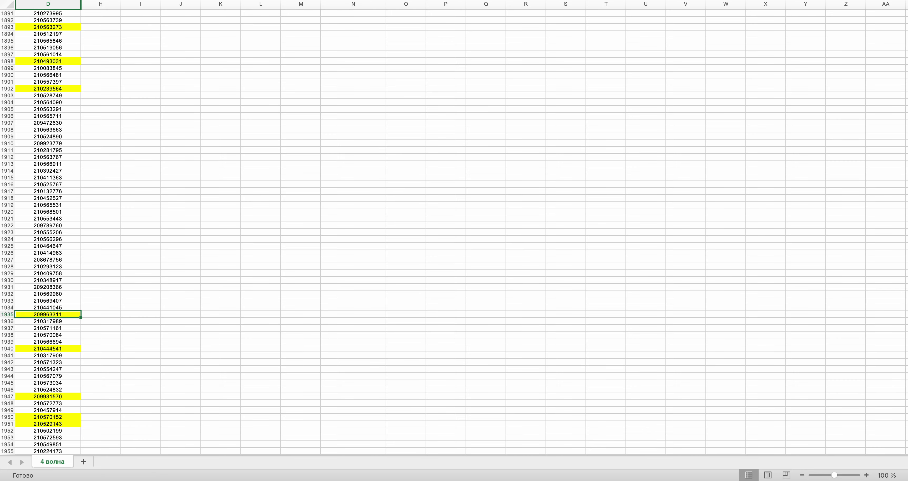
{"action": "scroll", "coordinate": [514, 145], "scroll_direction": "left", "scroll_amount": 1}
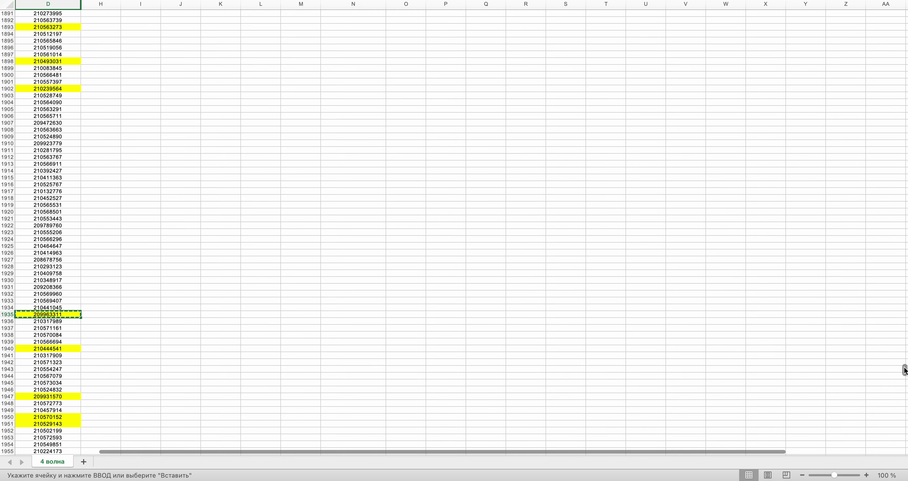
{"action": "left_click_drag", "start_coordinate": [905, 370], "coordinate": [904, 39]}
{"action": "left_click", "coordinate": [330, 424]}
{"action": "scroll", "coordinate": [330, 423], "scroll_direction": "down", "scroll_amount": 10}
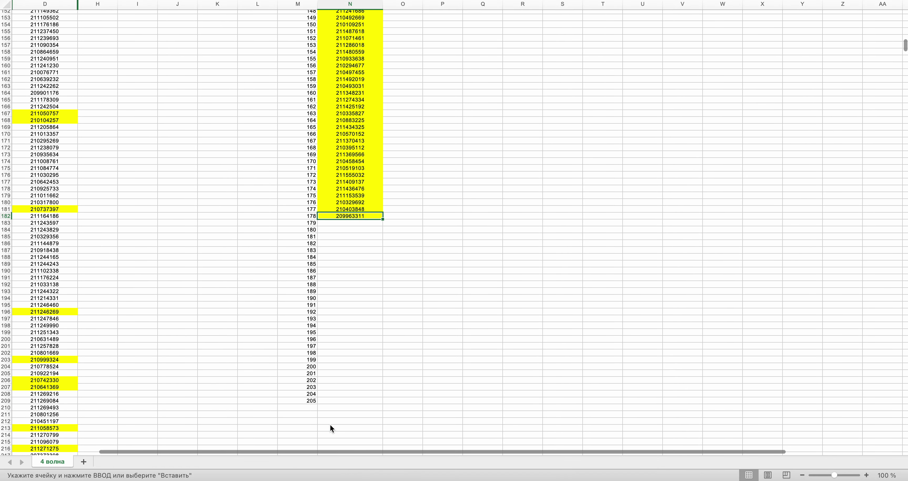
{"action": "key", "text": "super+Tab"}
{"action": "left_click", "coordinate": [434, 230]}
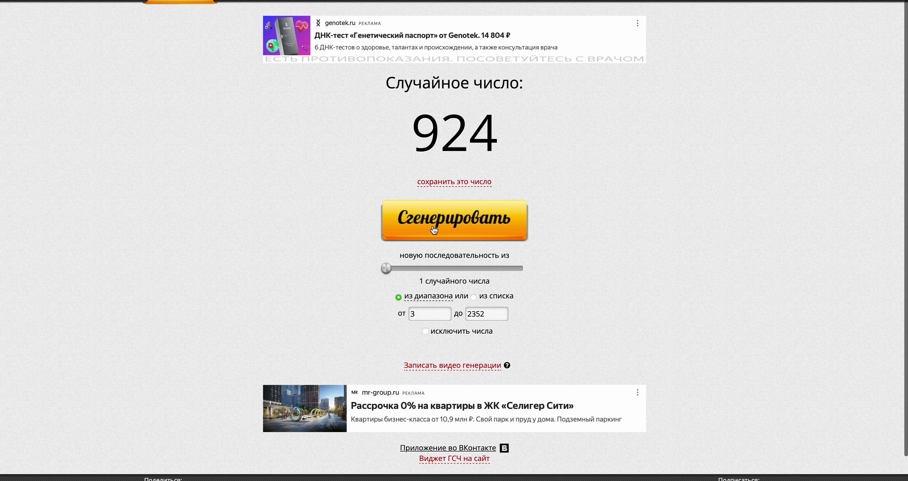
{"action": "key", "text": "super+Tab"}
- Select the drawn ID in D924 and draw the next random row number
{"action": "left_click_drag", "start_coordinate": [905, 50], "coordinate": [905, 191]}
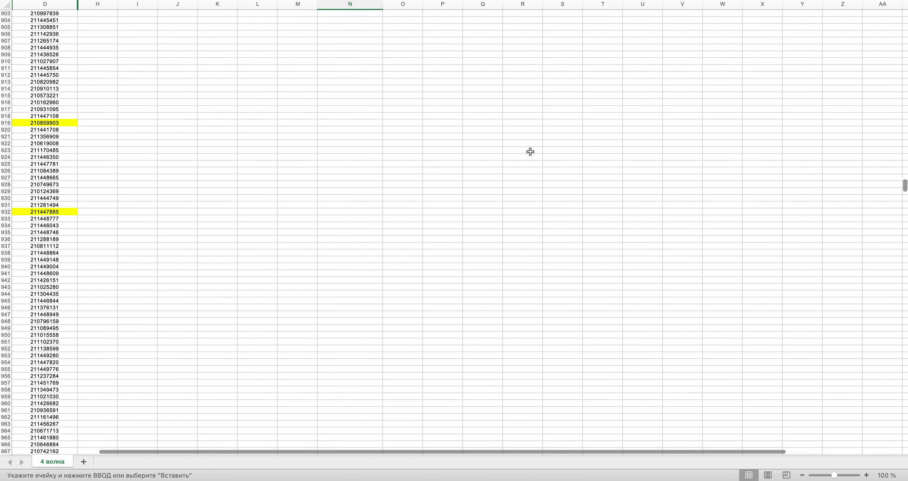
{"action": "left_click", "coordinate": [74, 158]}
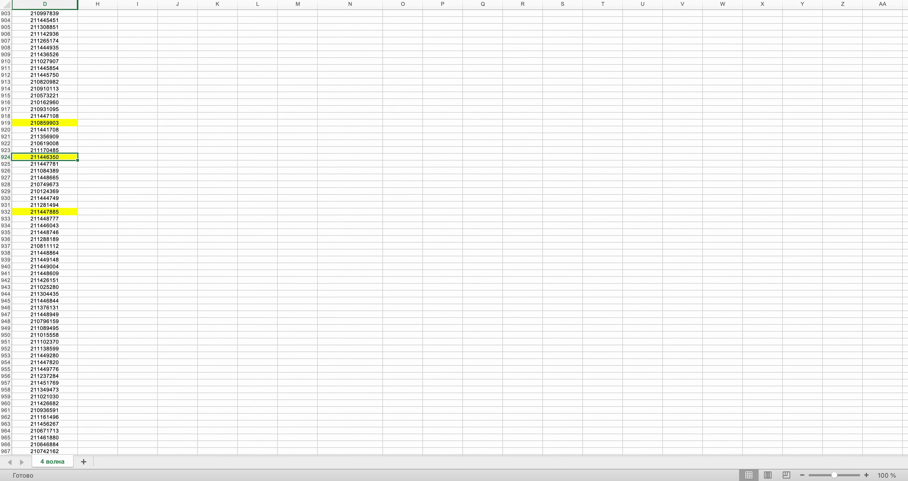
{"action": "left_click_drag", "start_coordinate": [905, 188], "coordinate": [905, 46]}
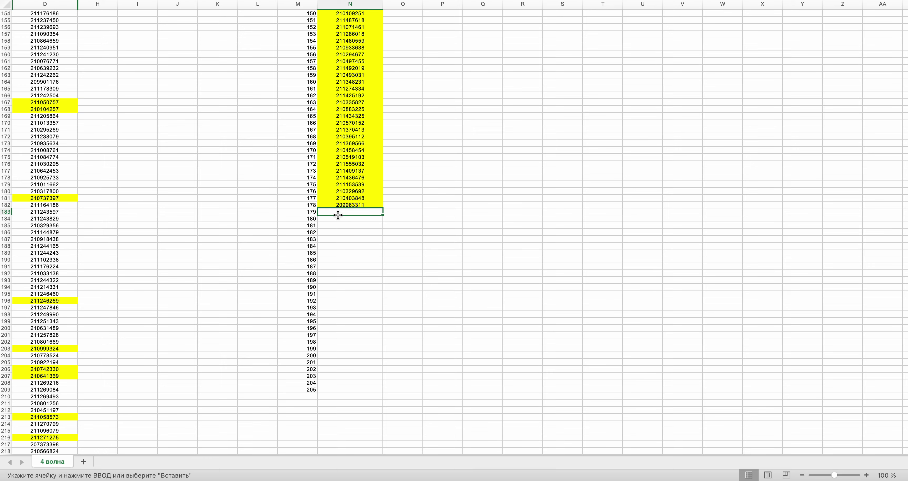
{"action": "key", "text": "super+Tab"}
{"action": "left_click", "coordinate": [438, 226]}
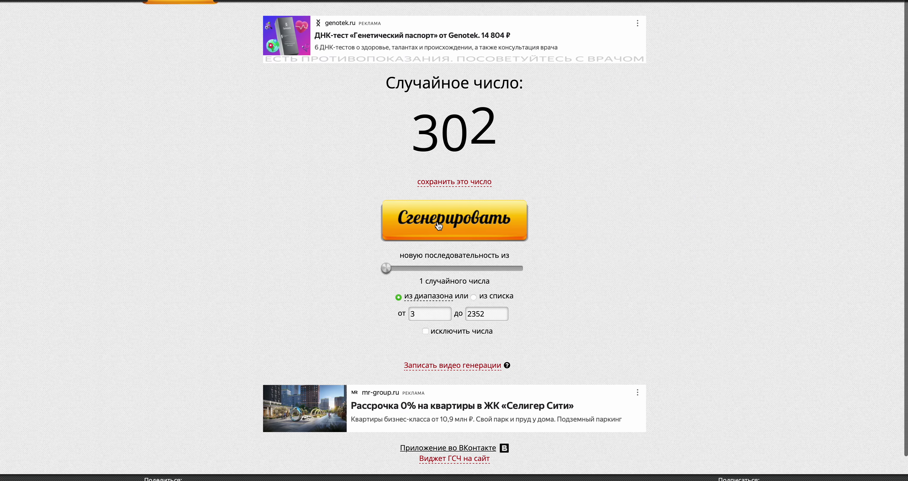
{"action": "key", "text": "super+Tab"}
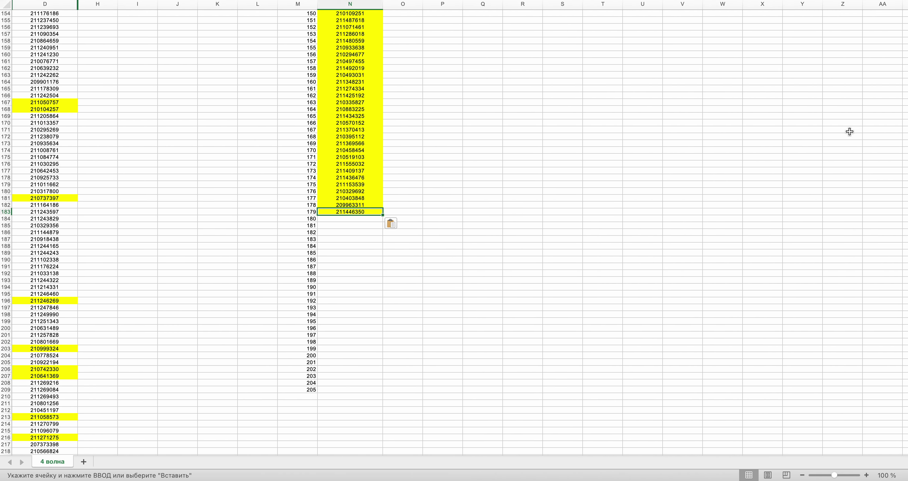
- Select the drawn ID in D302 and compare it with the generator's number
{"action": "scroll", "coordinate": [727, 165], "scroll_direction": "down", "scroll_amount": 20}
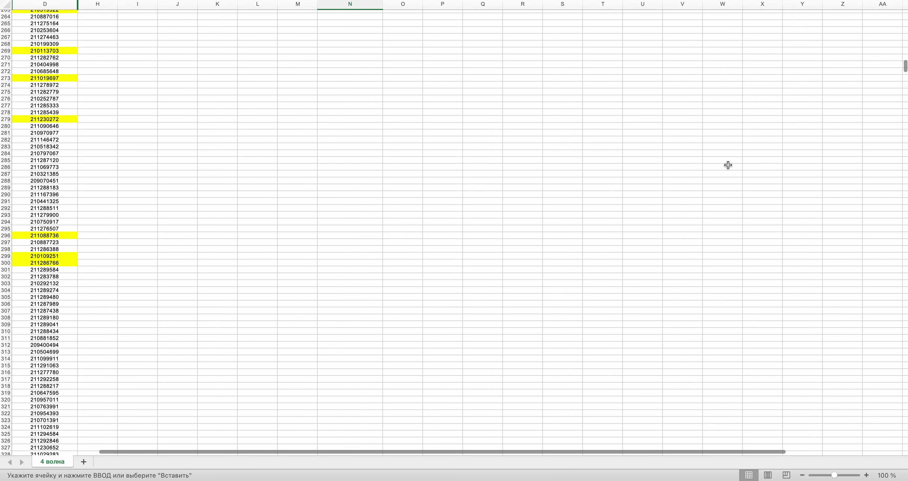
{"action": "scroll", "coordinate": [728, 164], "scroll_direction": "down", "scroll_amount": 5}
{"action": "left_click", "coordinate": [44, 212]}
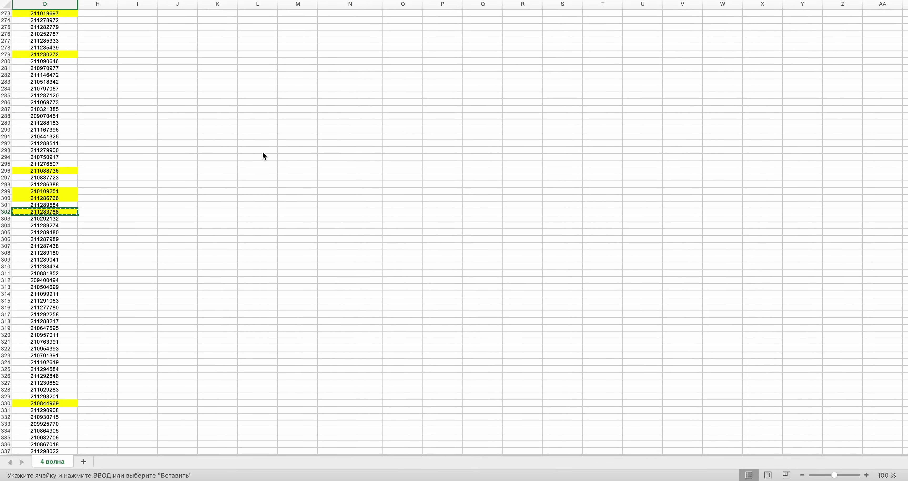
{"action": "scroll", "coordinate": [263, 155], "scroll_direction": "up", "scroll_amount": 20}
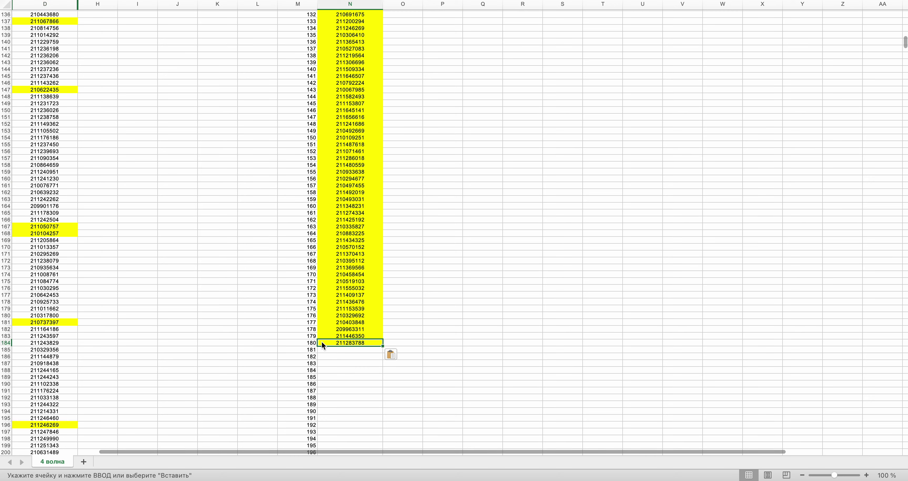
{"action": "key", "text": "ctrl+Right"}
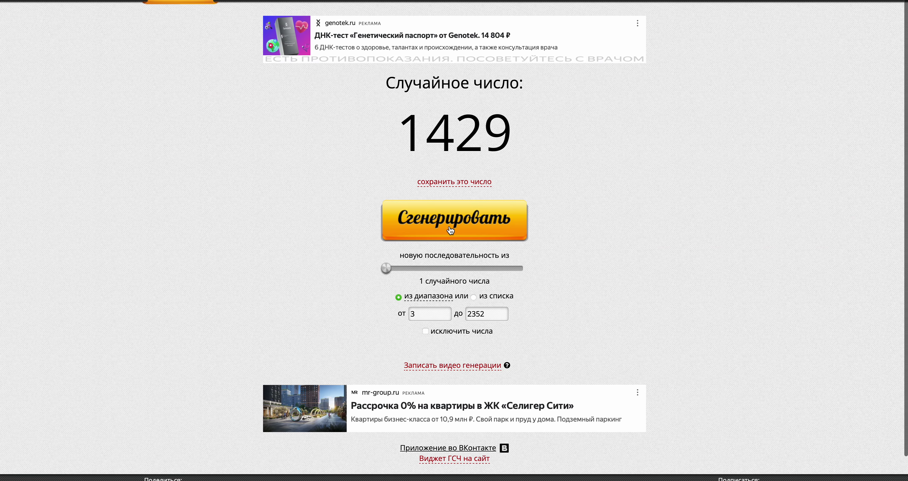
{"action": "key", "text": "ctrl+Left"}
- Paste the copied winner ID into N181 and draw the next row number
{"action": "scroll", "coordinate": [902, 70], "scroll_direction": "down", "scroll_amount": 15}
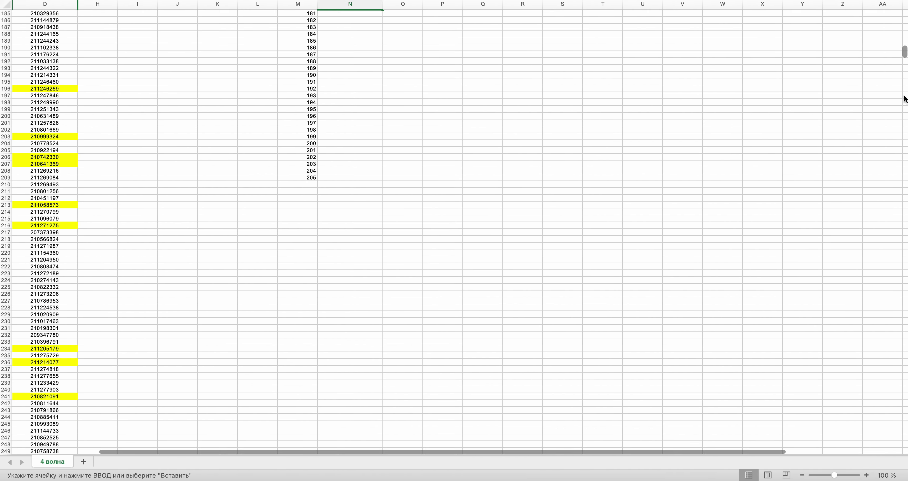
{"action": "scroll", "coordinate": [899, 214], "scroll_direction": "down", "scroll_amount": 20}
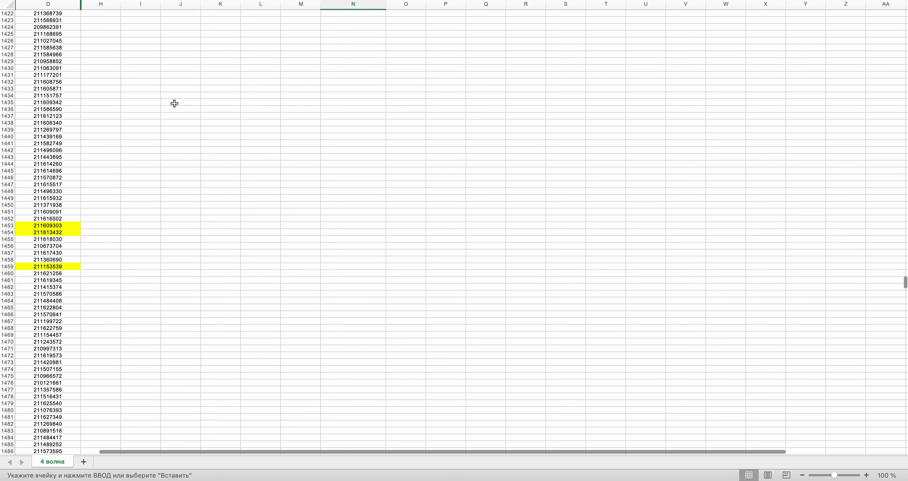
{"action": "scroll", "coordinate": [174, 102], "scroll_direction": "up", "scroll_amount": 2}
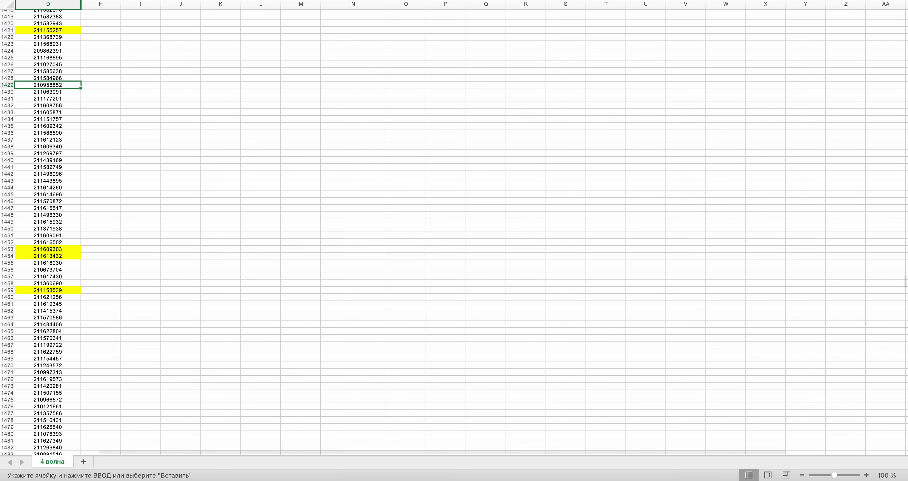
{"action": "scroll", "coordinate": [232, 128], "scroll_direction": "up", "scroll_amount": 20}
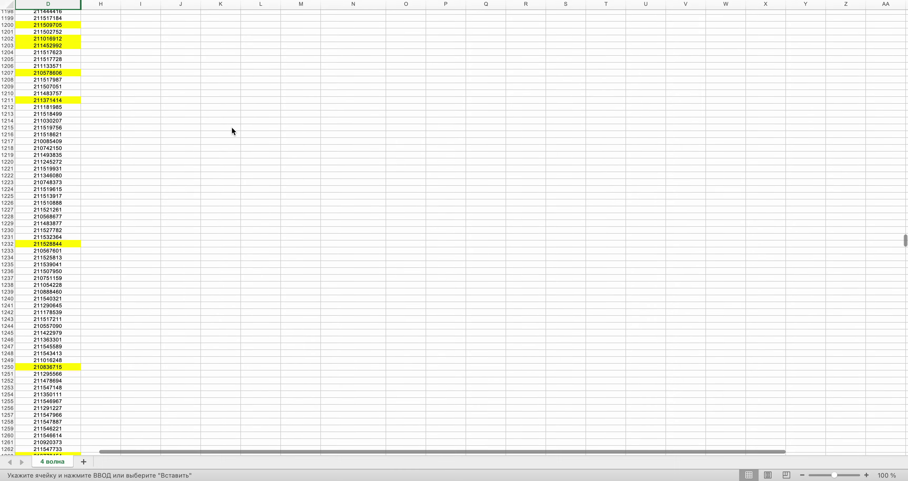
{"action": "scroll", "coordinate": [232, 127], "scroll_direction": "up", "scroll_amount": 20}
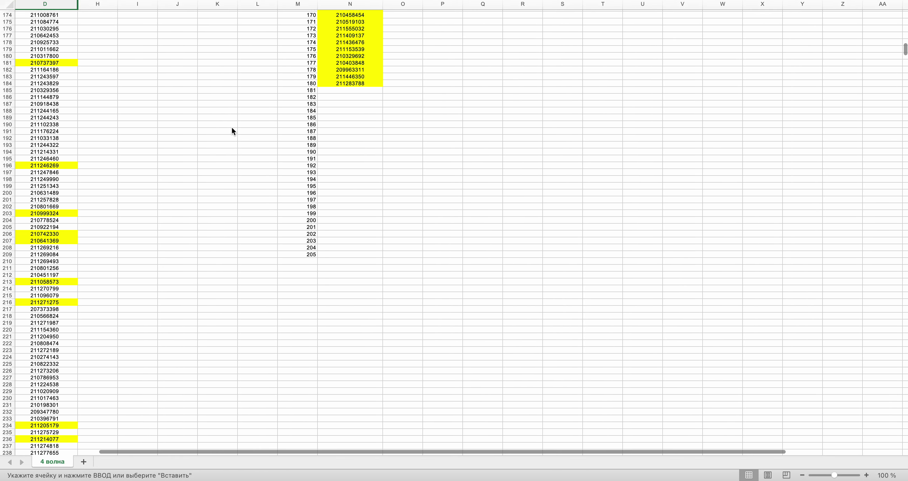
{"action": "left_click", "coordinate": [329, 90]}
{"action": "key", "text": "super+v"}
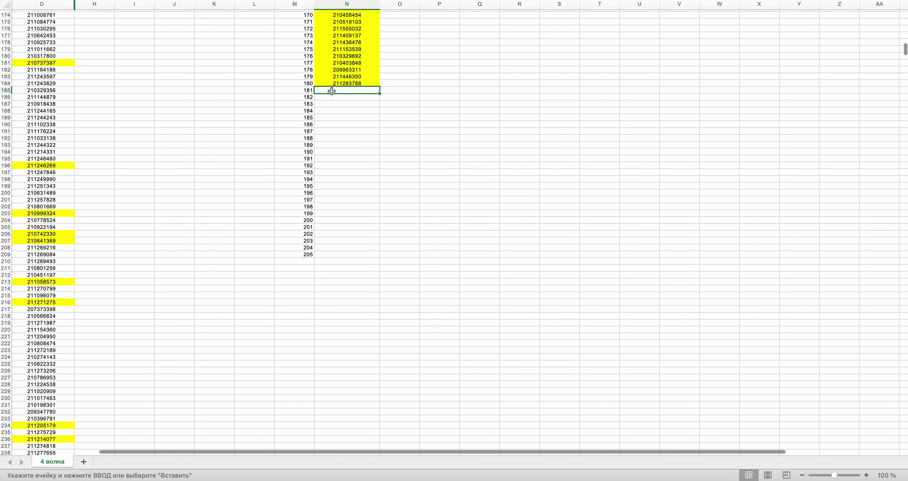
{"action": "key", "text": "super+Tab"}
{"action": "left_click", "coordinate": [445, 230]}
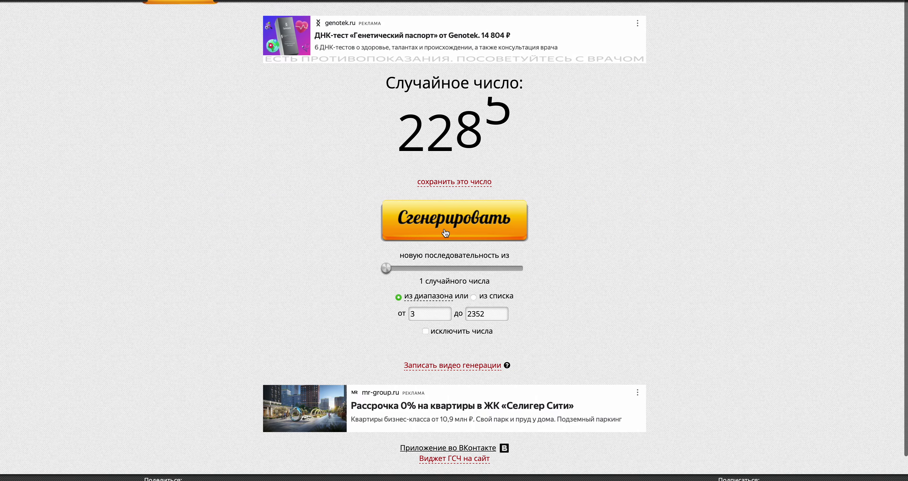
{"action": "key", "text": "super+Tab"}
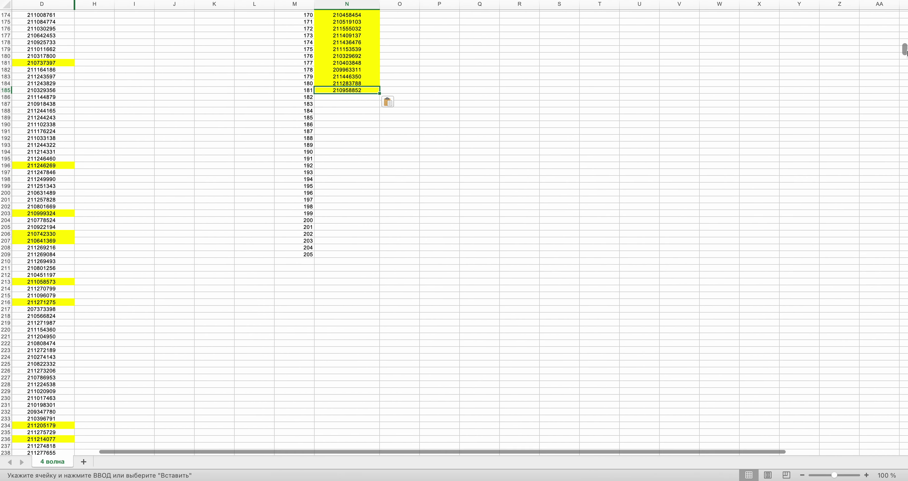
{"action": "left_click_drag", "start_coordinate": [906, 50], "coordinate": [897, 253]}
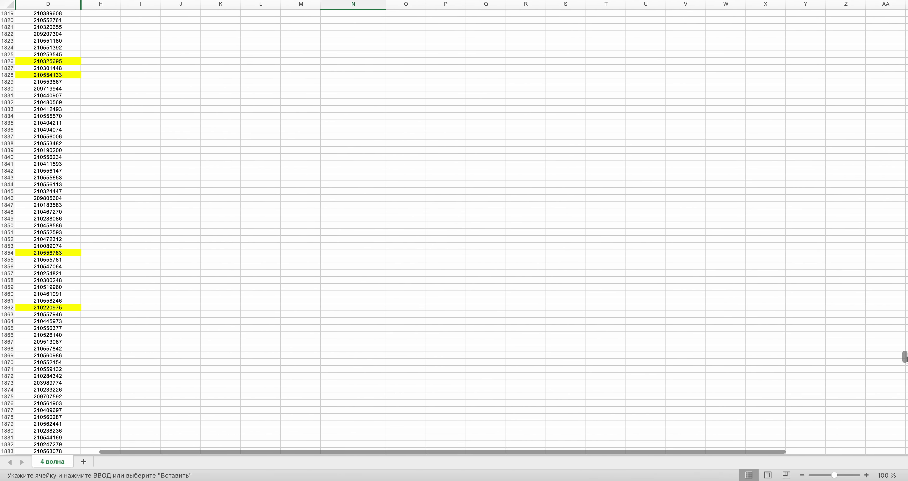
{"action": "left_click_drag", "start_coordinate": [904, 357], "coordinate": [905, 436]}
{"action": "left_click", "coordinate": [60, 314]}
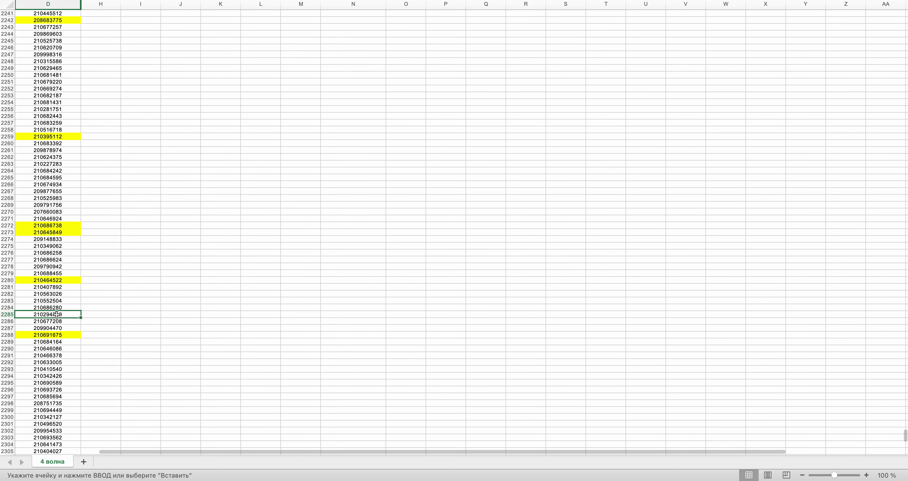
{"action": "key", "text": "ctrl+Right"}
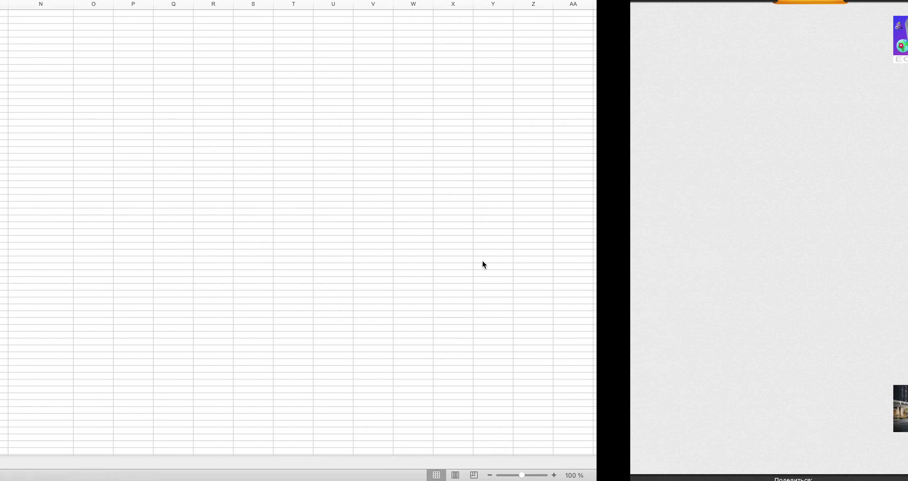
{"action": "key", "text": "ctrl+Left"}
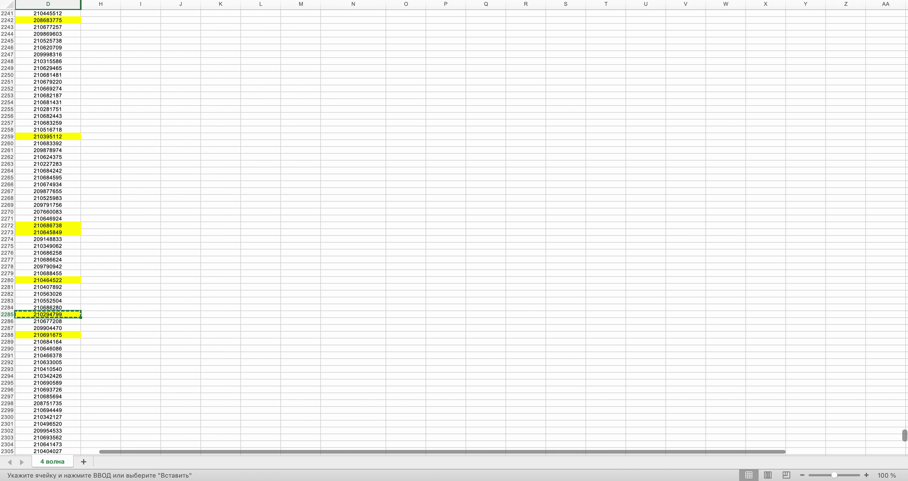
{"action": "scroll", "coordinate": [454, 232], "scroll_direction": "up", "scroll_amount": 20}
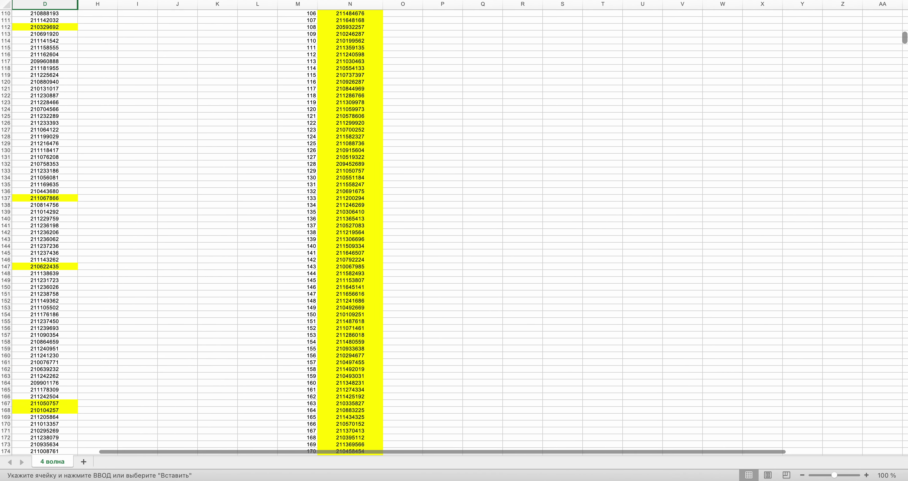
{"action": "scroll", "coordinate": [454, 233], "scroll_direction": "down", "scroll_amount": 10}
{"action": "left_click", "coordinate": [332, 254]}
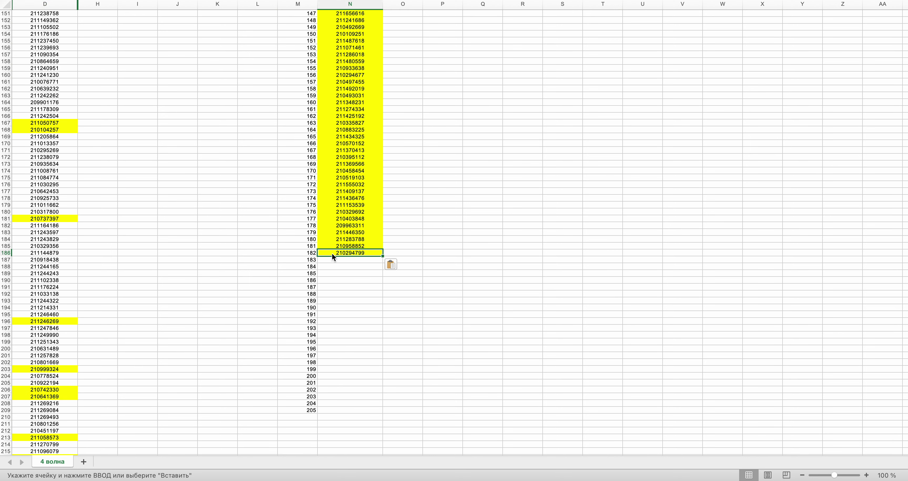
{"action": "key", "text": "ctrl+Right"}
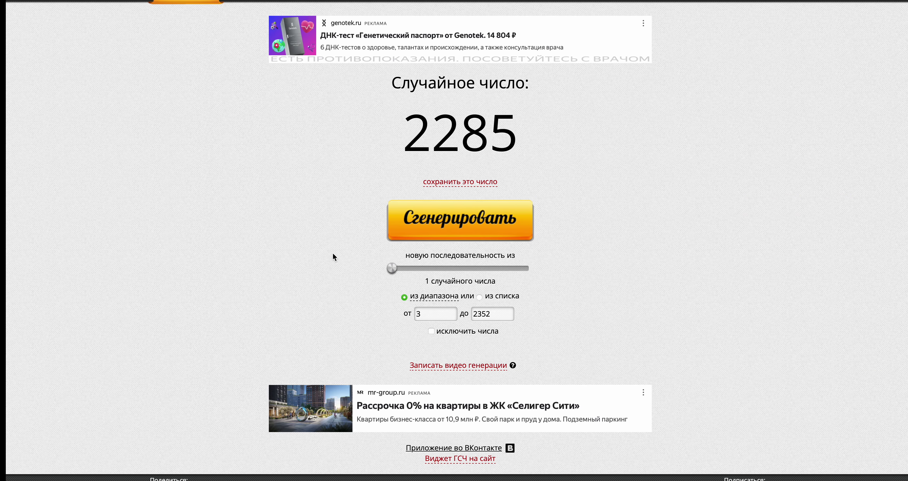
{"action": "left_click", "coordinate": [464, 220]}
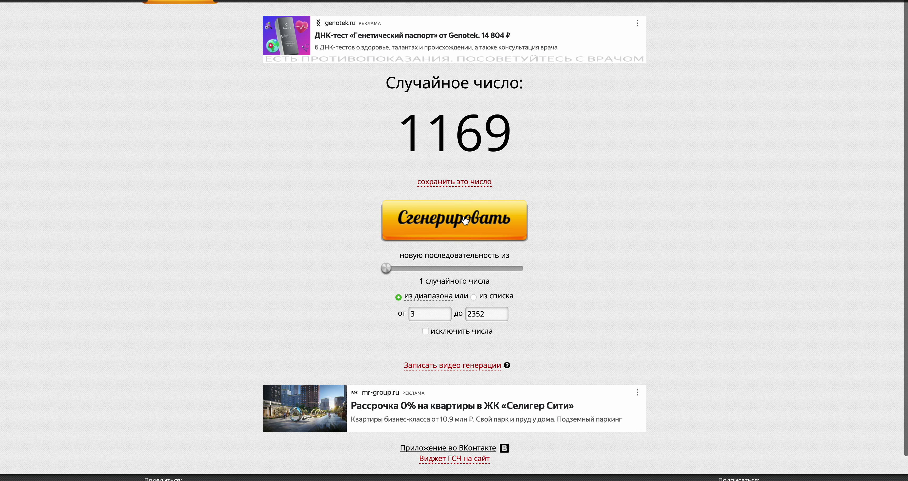
{"action": "key", "text": "ctrl+Left"}
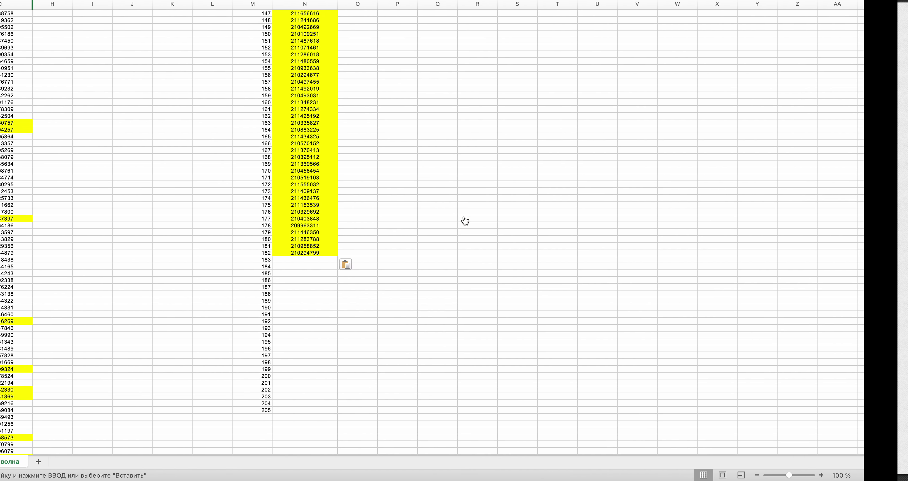
- Copy the ID in D1169 into the winners list and draw a new row number
{"action": "left_click_drag", "start_coordinate": [906, 48], "coordinate": [905, 228]}
{"action": "left_click", "coordinate": [47, 259]}
{"action": "key", "text": "ctrl+Right"}
{"action": "key", "text": "ctrl+Left"}
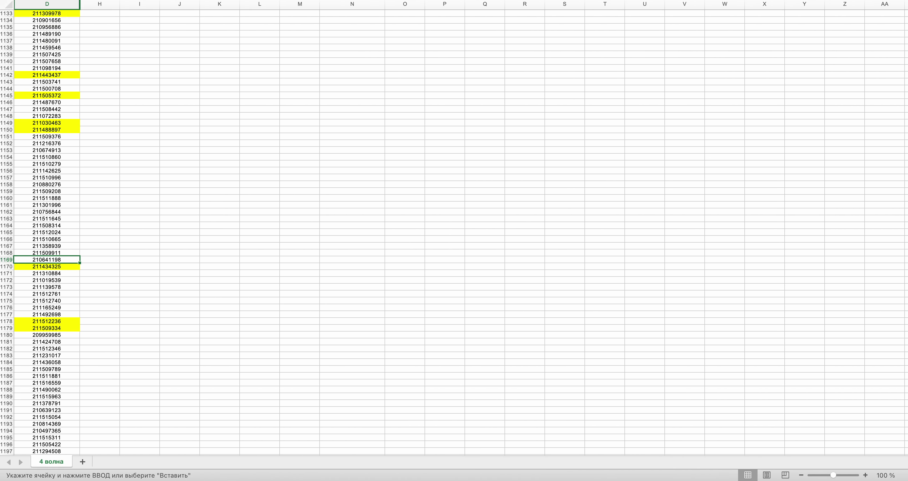
{"action": "key", "text": "super+c"}
{"action": "left_click_drag", "start_coordinate": [906, 222], "coordinate": [905, 40]}
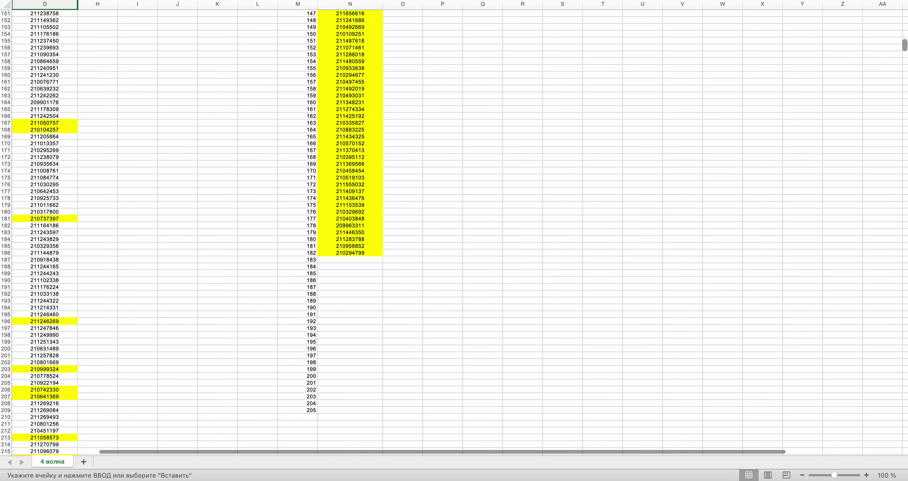
{"action": "key", "text": "super+v"}
{"action": "key", "text": "ctrl+Right"}
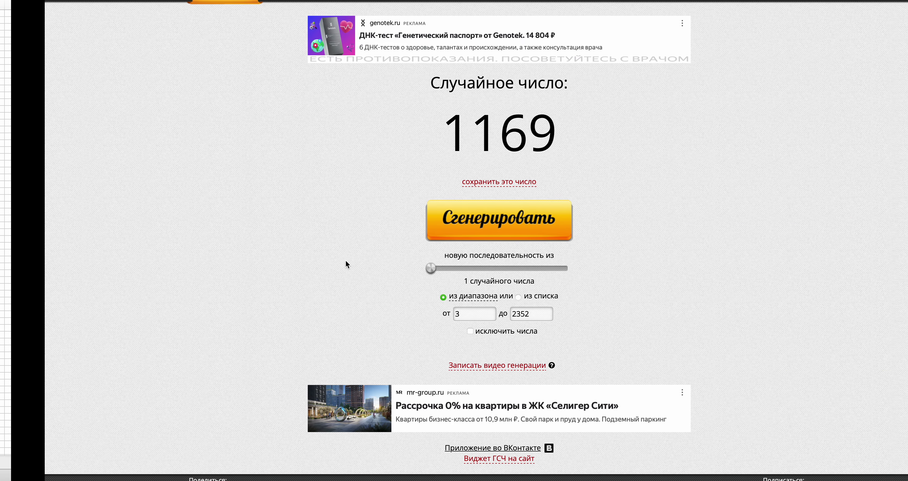
{"action": "left_click", "coordinate": [494, 217]}
{"action": "key", "text": "ctrl+Left"}
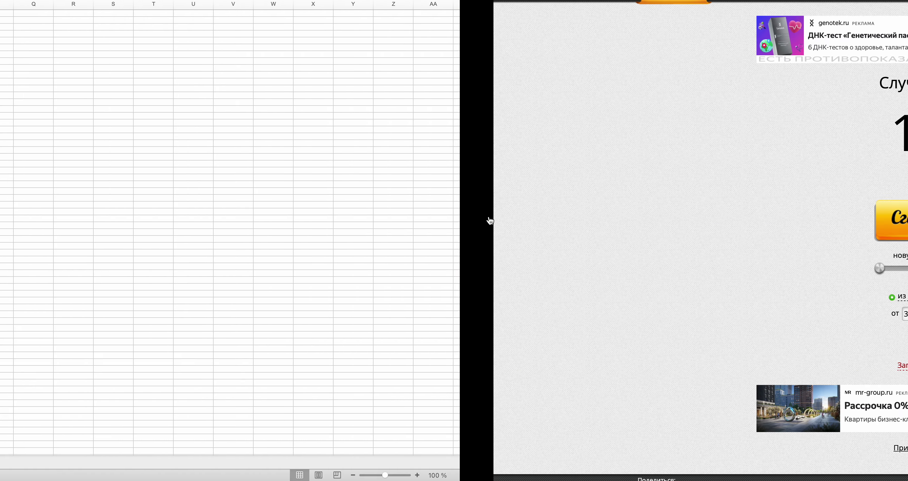
{"action": "left_click_drag", "start_coordinate": [905, 49], "coordinate": [905, 317]}
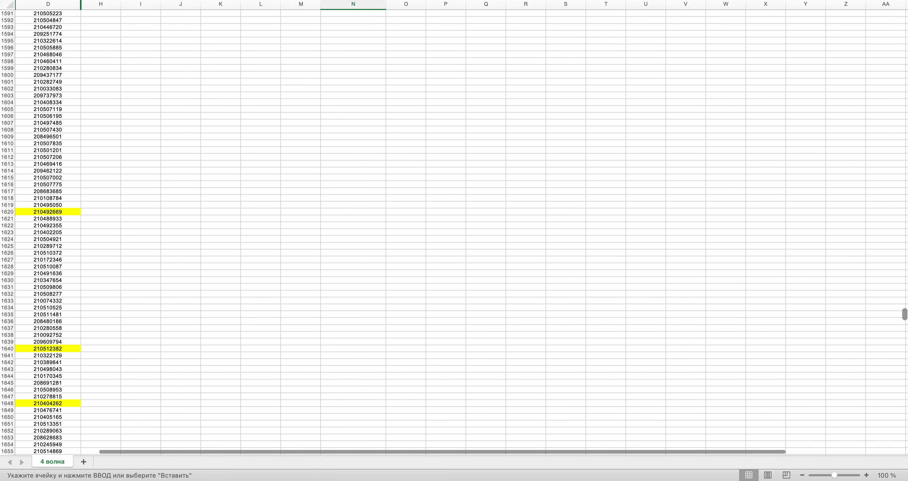
{"action": "left_click", "coordinate": [55, 101]}
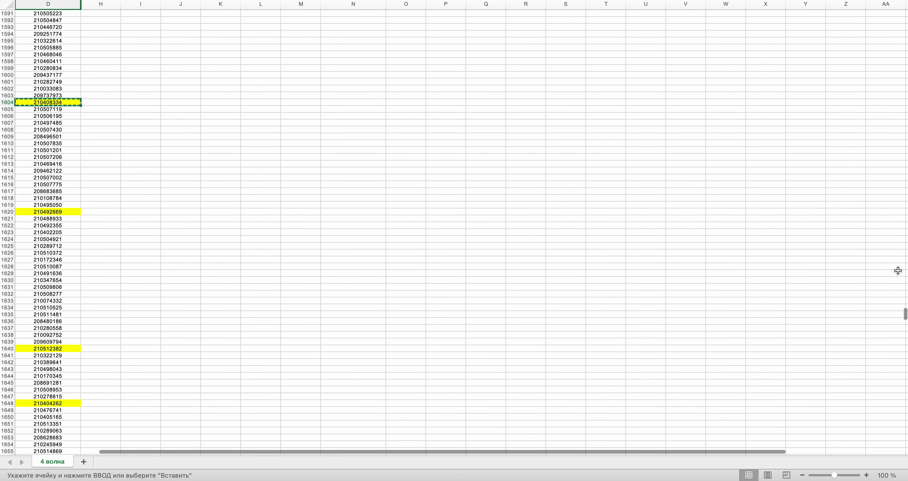
{"action": "left_click_drag", "start_coordinate": [905, 313], "coordinate": [905, 50]}
{"action": "left_click", "coordinate": [329, 62]}
{"action": "key", "text": "super+v"}
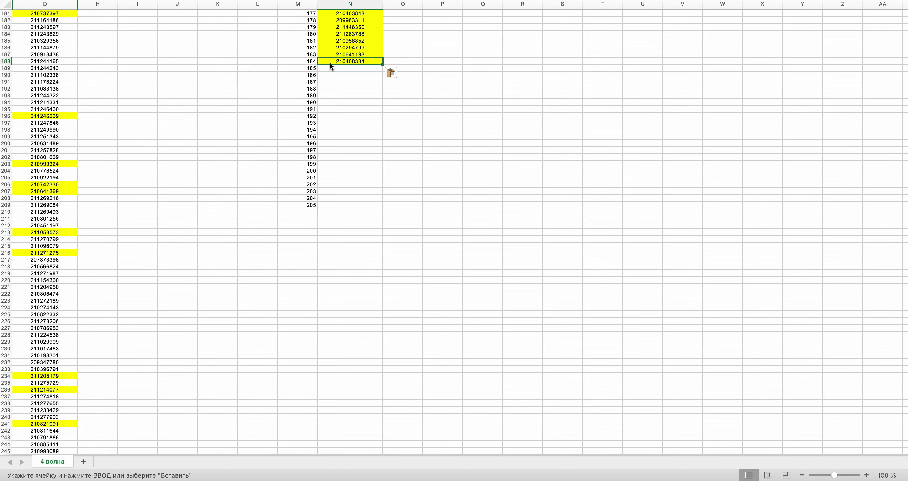
{"action": "key", "text": "super+Tab"}
{"action": "left_click", "coordinate": [437, 221]}
{"action": "key", "text": "super+Tab"}
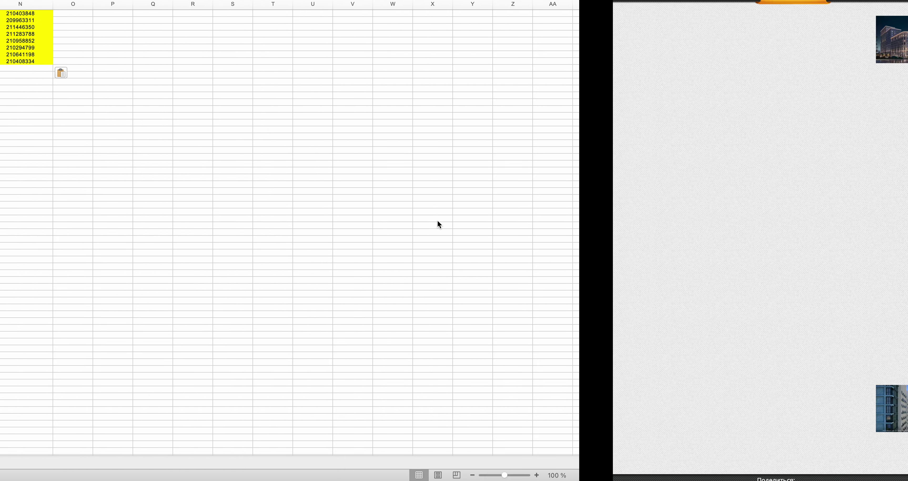
{"action": "left_click_drag", "start_coordinate": [905, 53], "coordinate": [906, 150]}
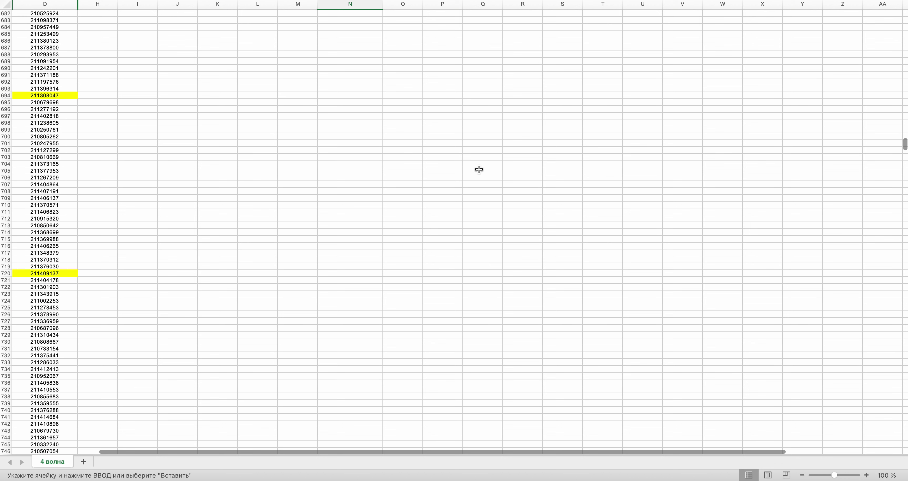
{"action": "left_click", "coordinate": [44, 259]}
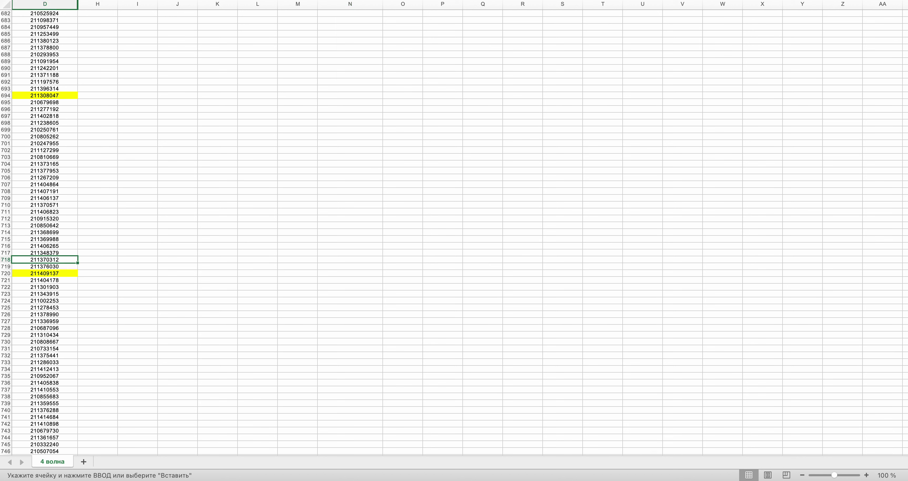
{"action": "key", "text": "super+c"}
{"action": "left_click_drag", "start_coordinate": [905, 150], "coordinate": [905, 47]}
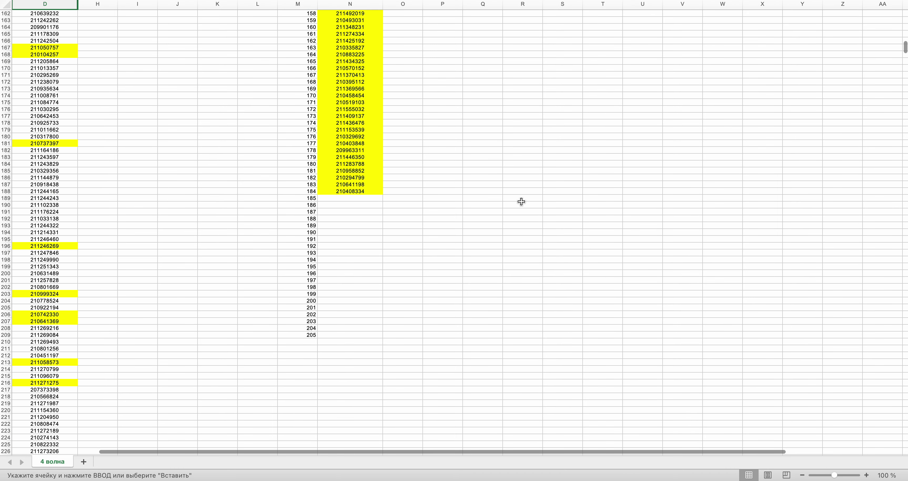
{"action": "left_click", "coordinate": [380, 199]}
{"action": "key", "text": "super+v"}
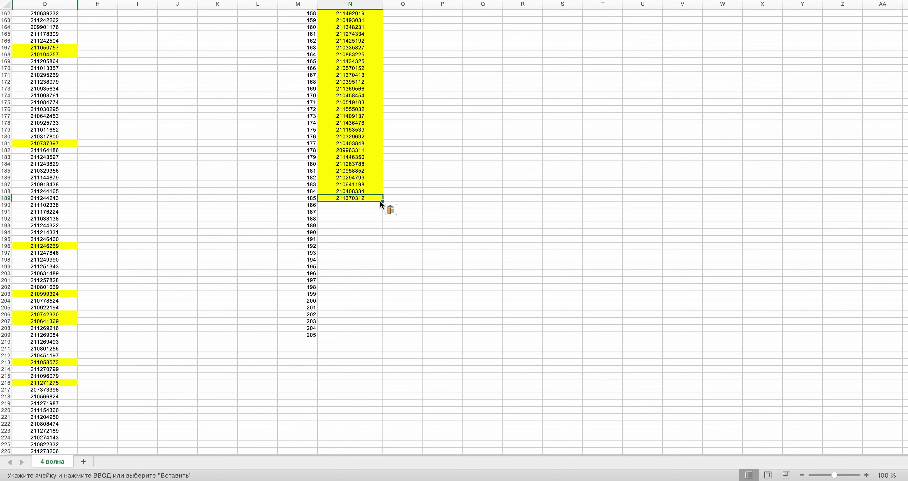
- Draw new row numbers and scroll column D down to row 1611
{"action": "key", "text": "ctrl+Right"}
{"action": "left_click", "coordinate": [441, 226]}
{"action": "key", "text": "ctrl+Left"}
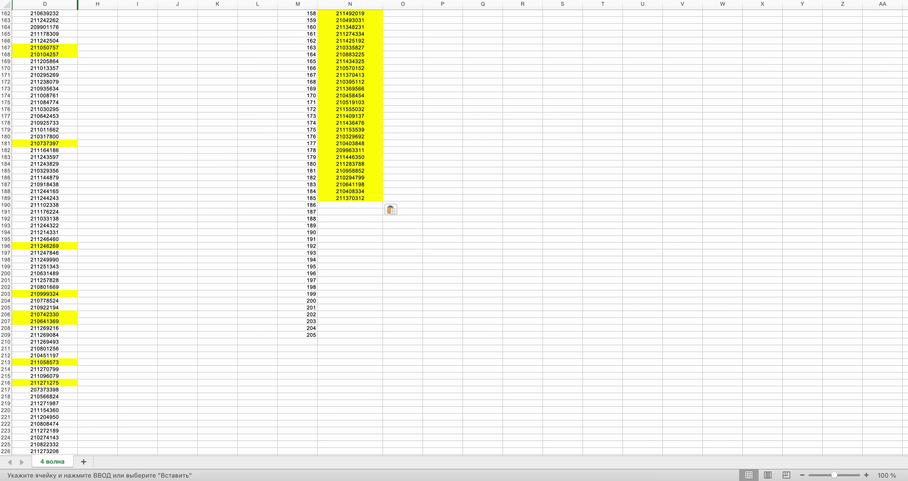
{"action": "left_click_drag", "start_coordinate": [905, 46], "coordinate": [905, 275]}
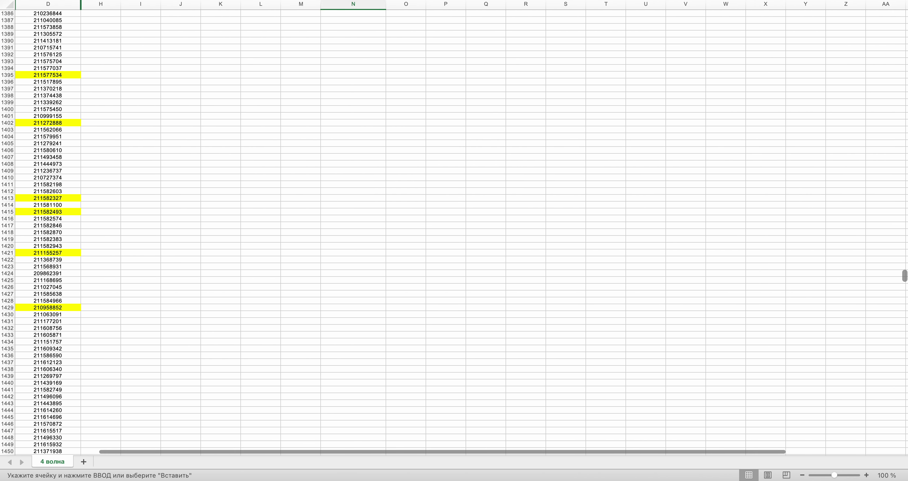
{"action": "scroll", "coordinate": [534, 302], "scroll_direction": "down", "scroll_amount": 15}
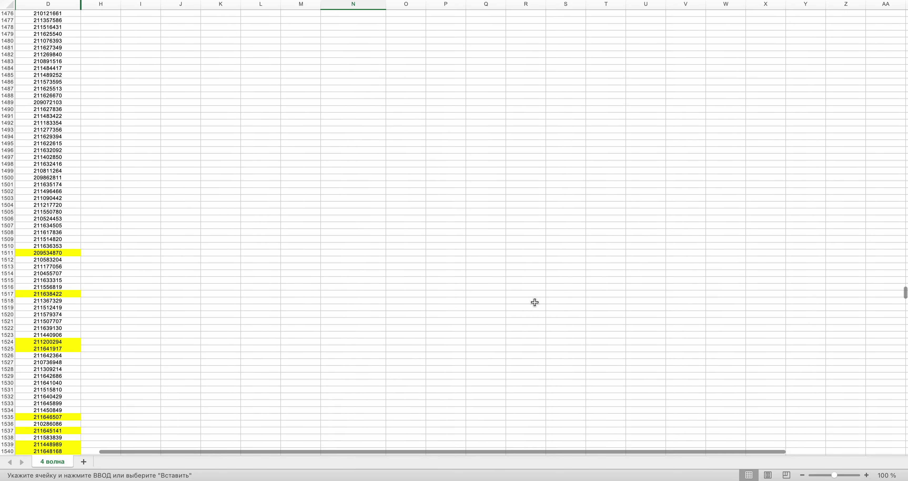
{"action": "scroll", "coordinate": [479, 301], "scroll_direction": "down", "scroll_amount": 3}
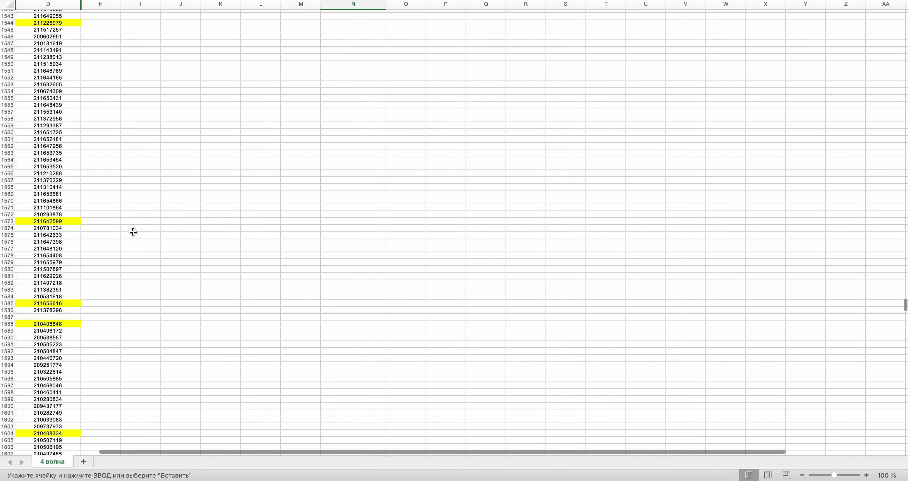
{"action": "scroll", "coordinate": [120, 295], "scroll_direction": "down", "scroll_amount": 5}
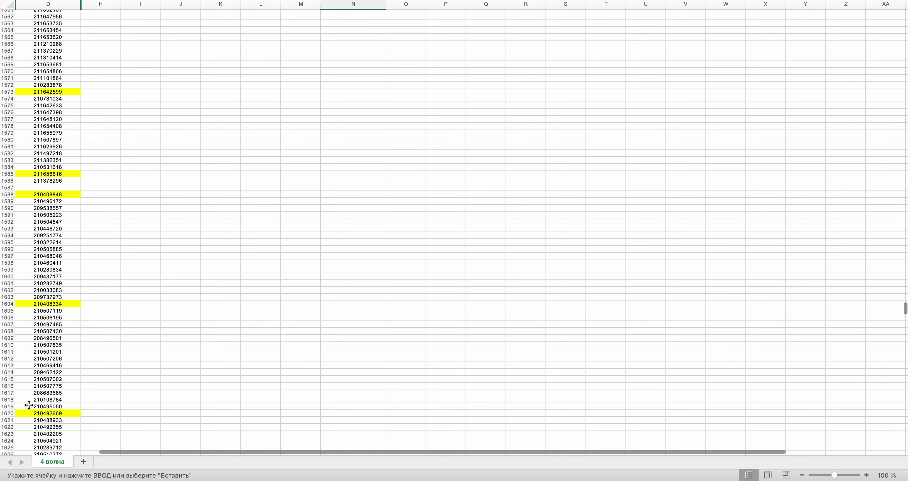
{"action": "key", "text": "ctrl+Right"}
{"action": "left_click", "coordinate": [428, 229]}
{"action": "key", "text": "ctrl+Left"}
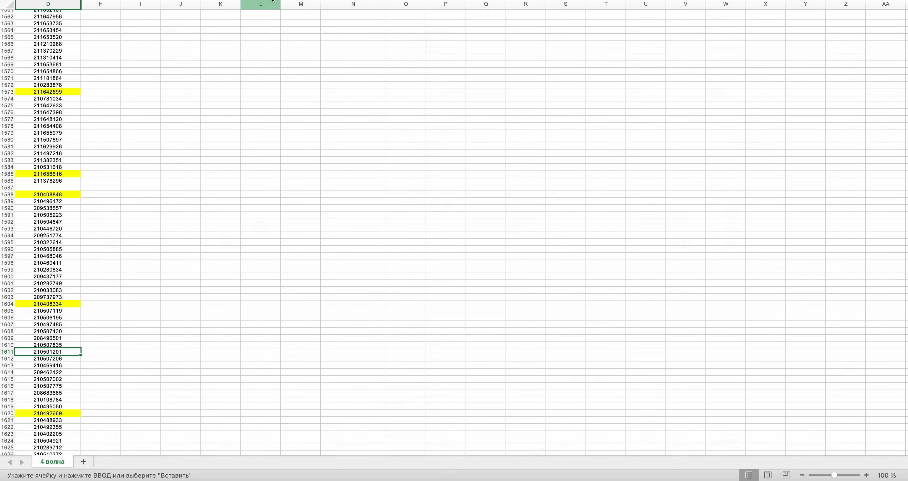
{"action": "key", "text": "super+c"}
{"action": "left_click_drag", "start_coordinate": [906, 311], "coordinate": [905, 46]}
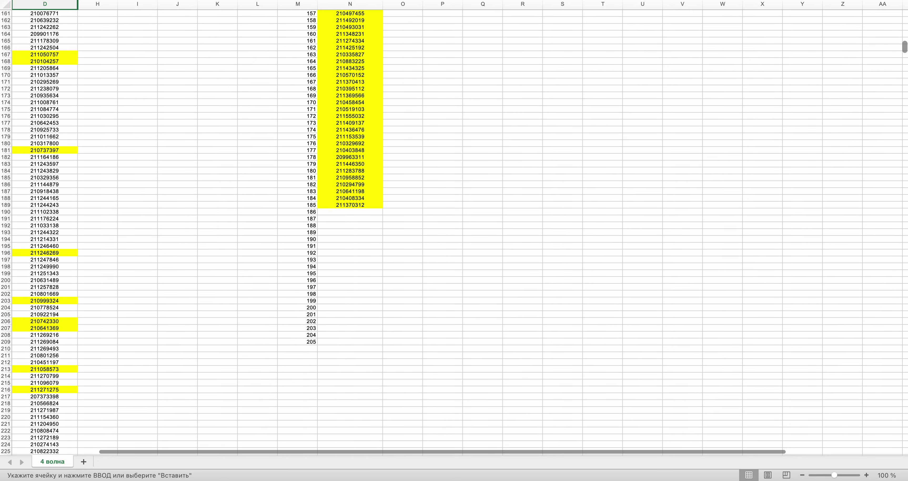
{"action": "left_click", "coordinate": [346, 210]}
{"action": "key", "text": "super+v"}
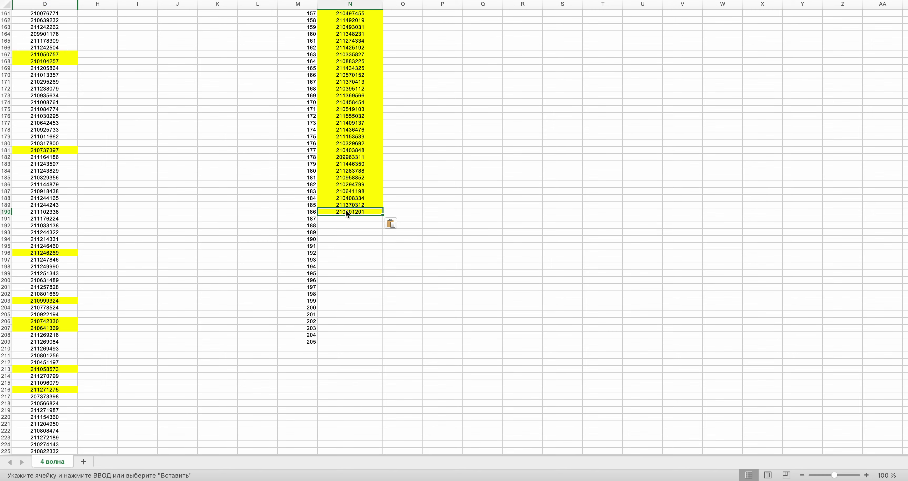
{"action": "key", "text": "ctrl+Right"}
{"action": "left_click", "coordinate": [429, 226]}
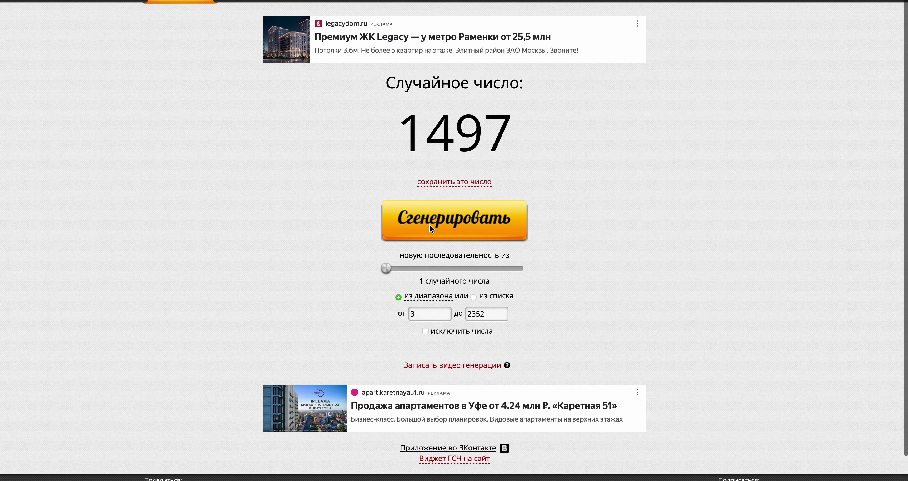
{"action": "key", "text": "ctrl+Left"}
{"action": "left_click_drag", "start_coordinate": [905, 46], "coordinate": [906, 294]}
{"action": "scroll", "coordinate": [816, 279], "scroll_direction": "up", "scroll_amount": 6}
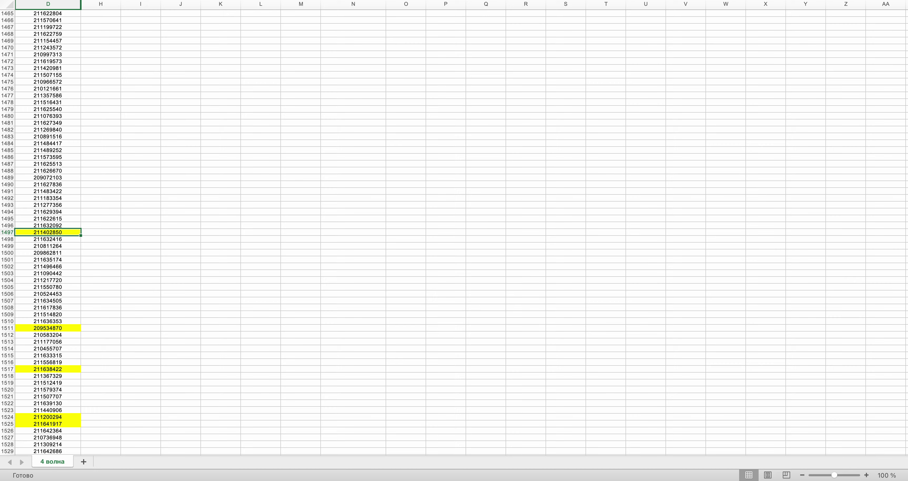
{"action": "left_click_drag", "start_coordinate": [905, 284], "coordinate": [905, 49]}
{"action": "scroll", "coordinate": [397, 190], "scroll_direction": "down", "scroll_amount": 1}
{"action": "left_click", "coordinate": [368, 148]}
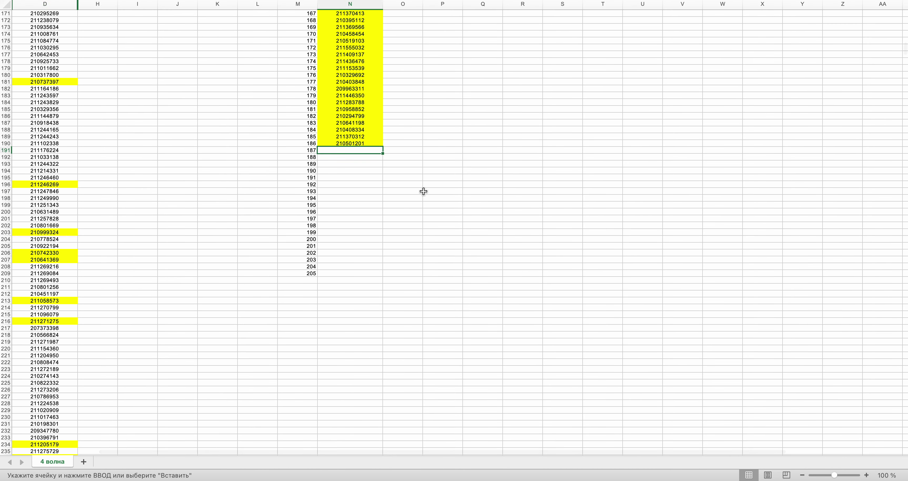
{"action": "key", "text": "ctrl+Right"}
{"action": "left_click", "coordinate": [474, 224]}
{"action": "key", "text": "ctrl+Left"}
{"action": "key", "text": "super+v"}
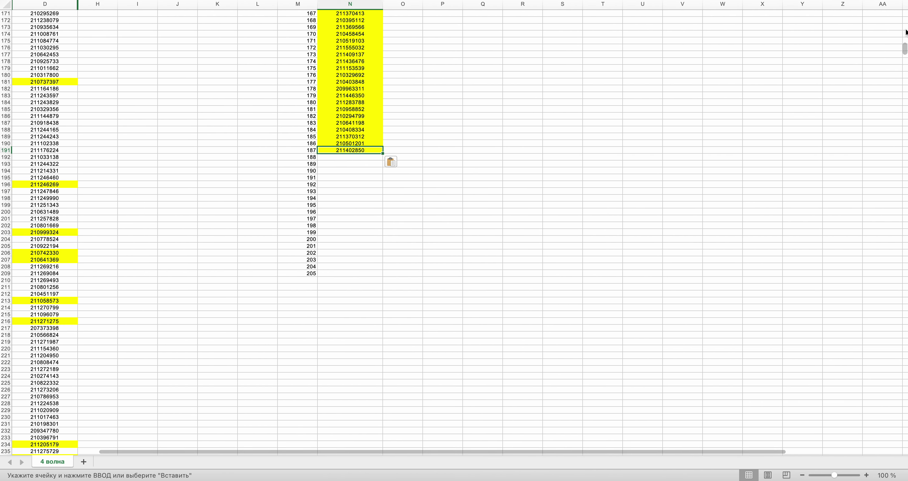
{"action": "scroll", "coordinate": [454, 229], "scroll_direction": "down", "scroll_amount": 20}
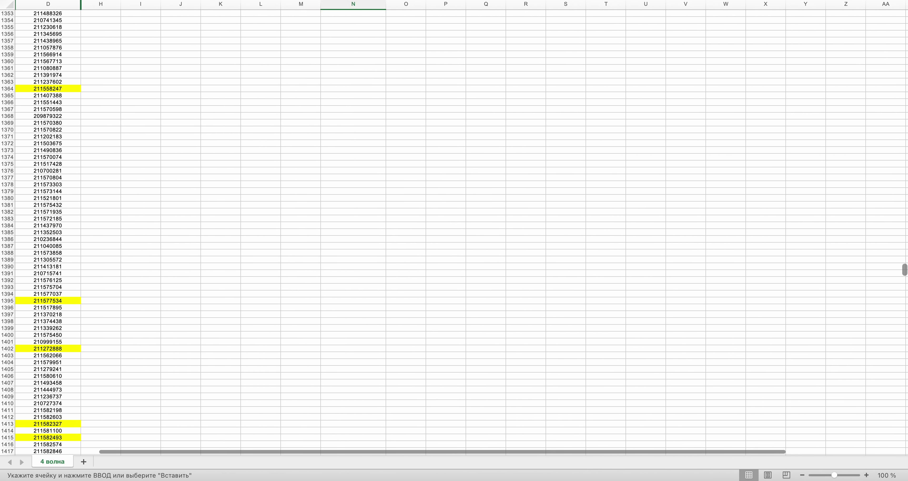
{"action": "left_click_drag", "start_coordinate": [906, 270], "coordinate": [905, 351]}
{"action": "left_click", "coordinate": [34, 110]}
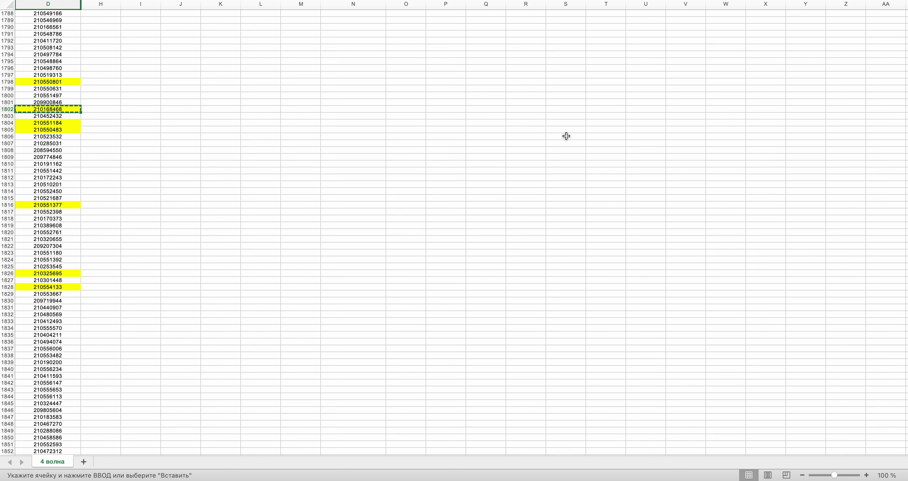
{"action": "scroll", "coordinate": [902, 337], "scroll_direction": "up", "scroll_amount": 20}
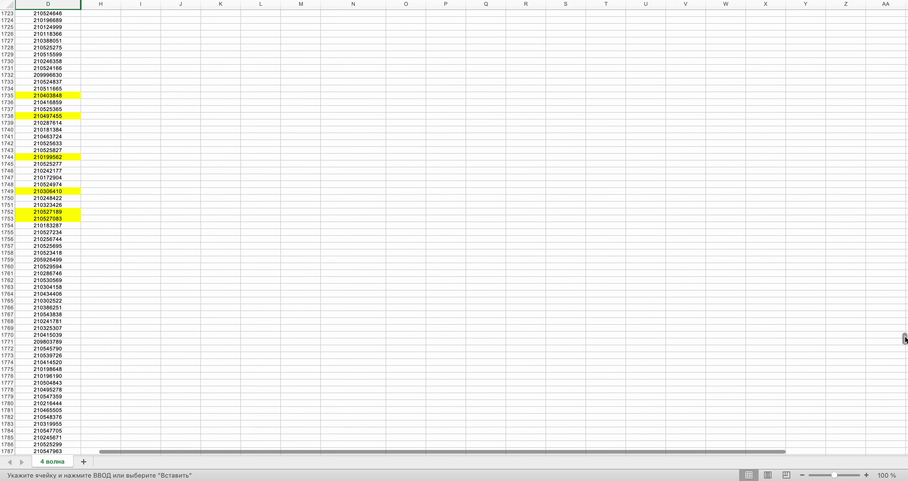
{"action": "scroll", "coordinate": [448, 201], "scroll_direction": "up", "scroll_amount": 5}
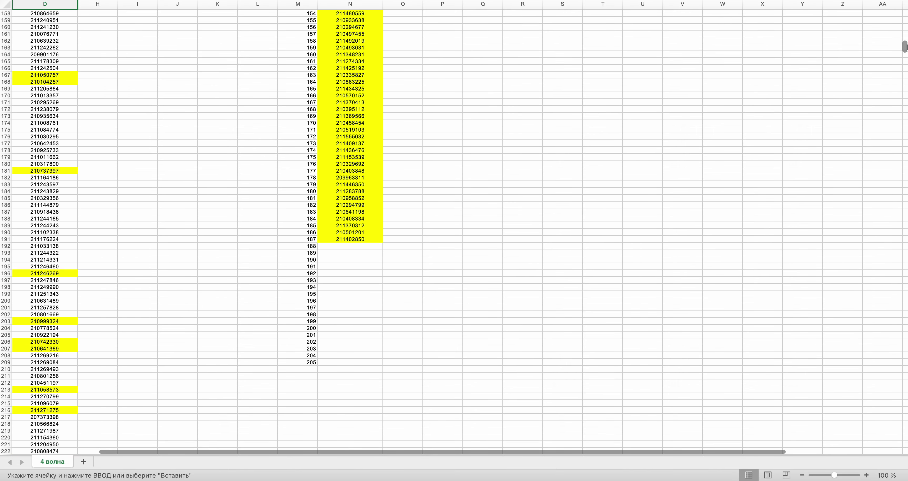
{"action": "left_click", "coordinate": [353, 226]}
{"action": "key", "text": "super+v"}
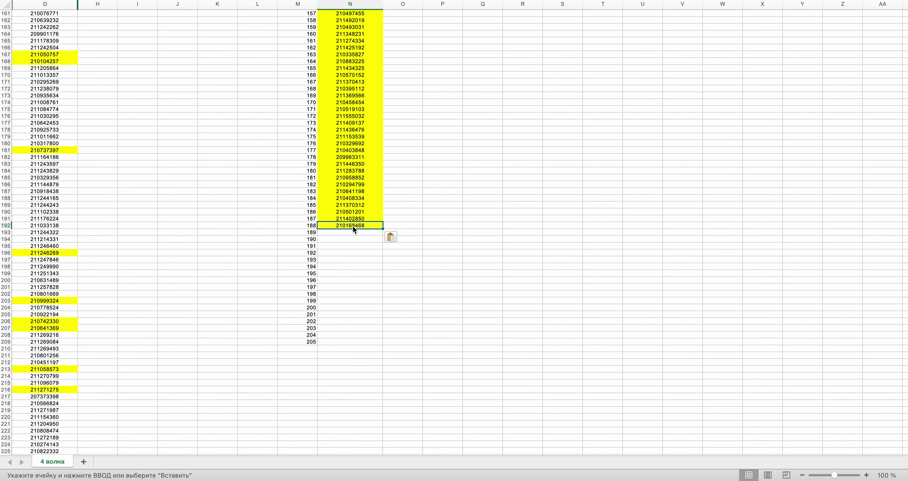
{"action": "key", "text": "super+Tab"}
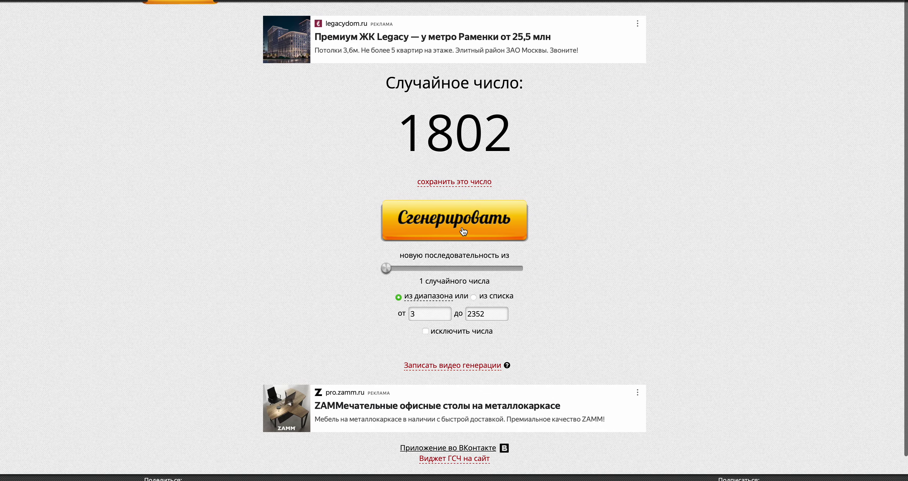
{"action": "key", "text": "super+Tab"}
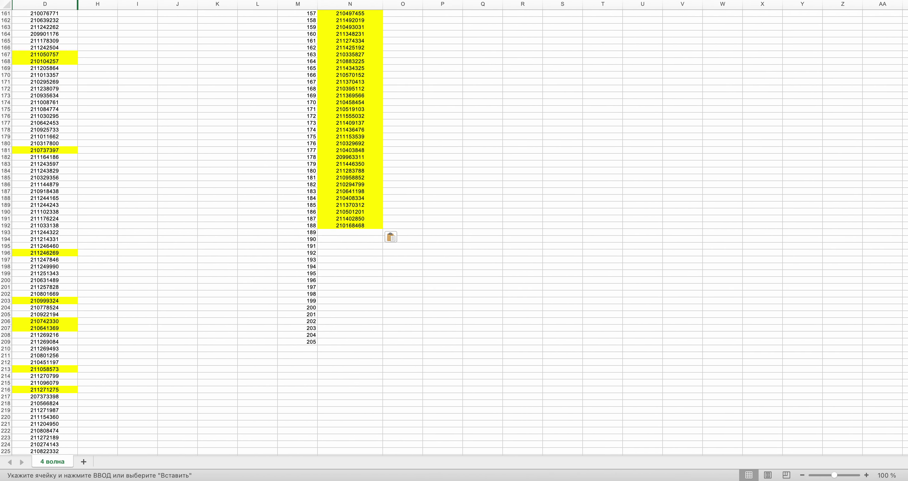
{"action": "left_click_drag", "start_coordinate": [905, 50], "coordinate": [905, 220]}
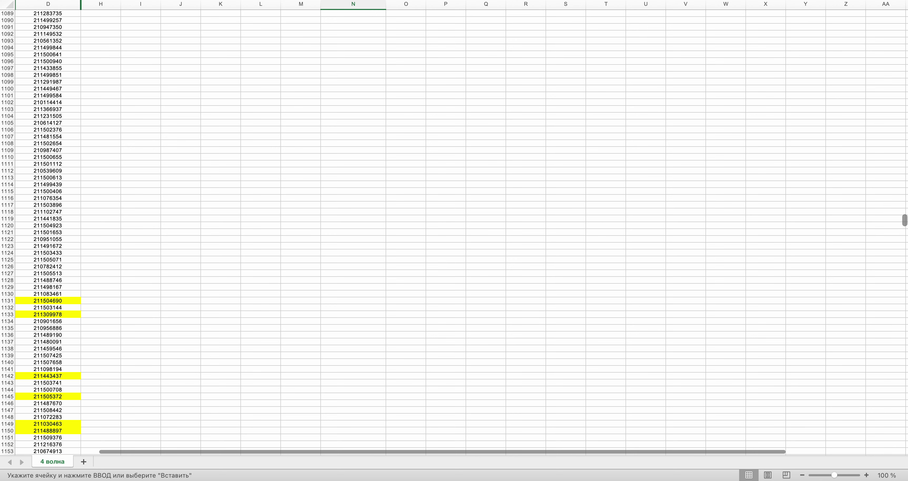
{"action": "left_click", "coordinate": [52, 328]}
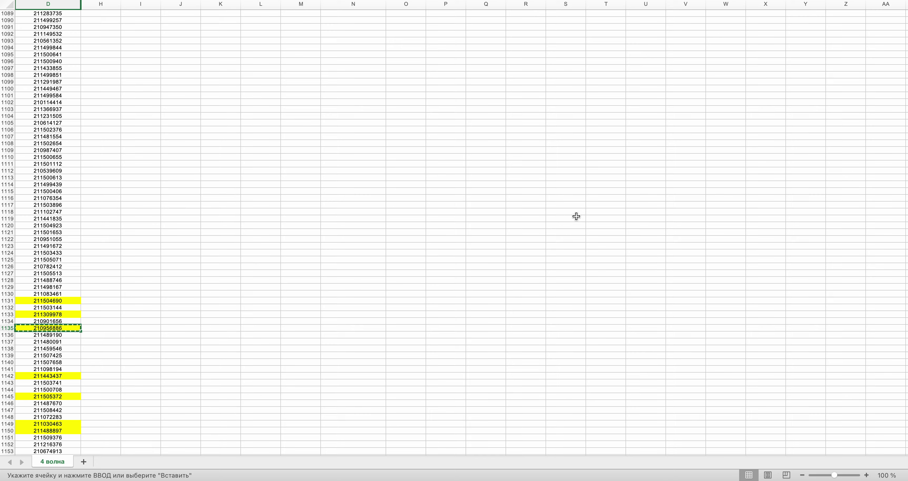
{"action": "left_click_drag", "start_coordinate": [905, 221], "coordinate": [905, 48]}
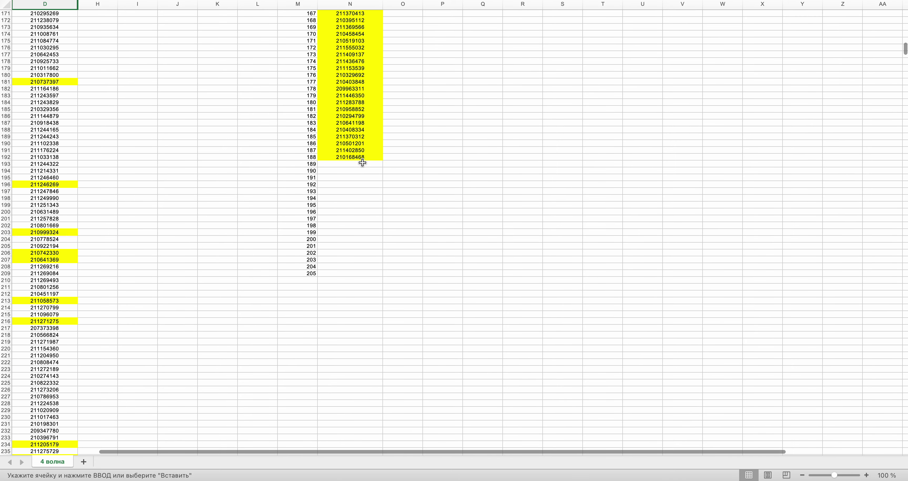
{"action": "key", "text": "super+v"}
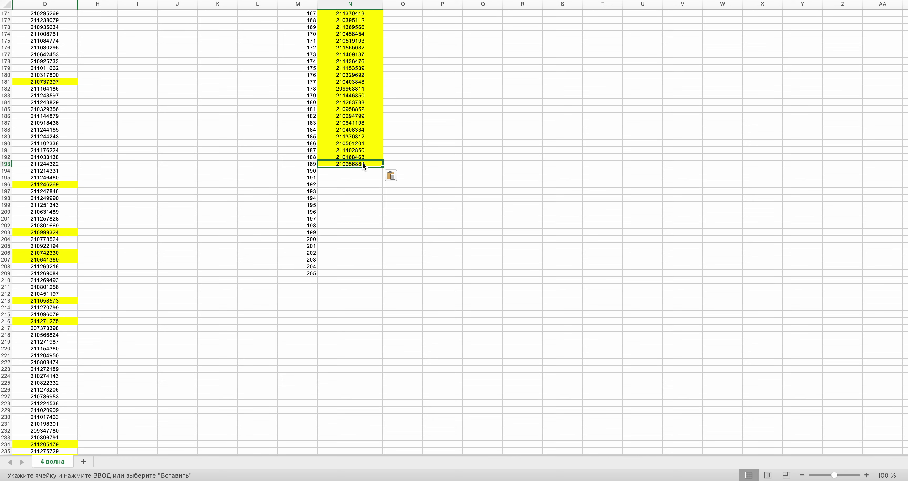
{"action": "key", "text": "ctrl+Right"}
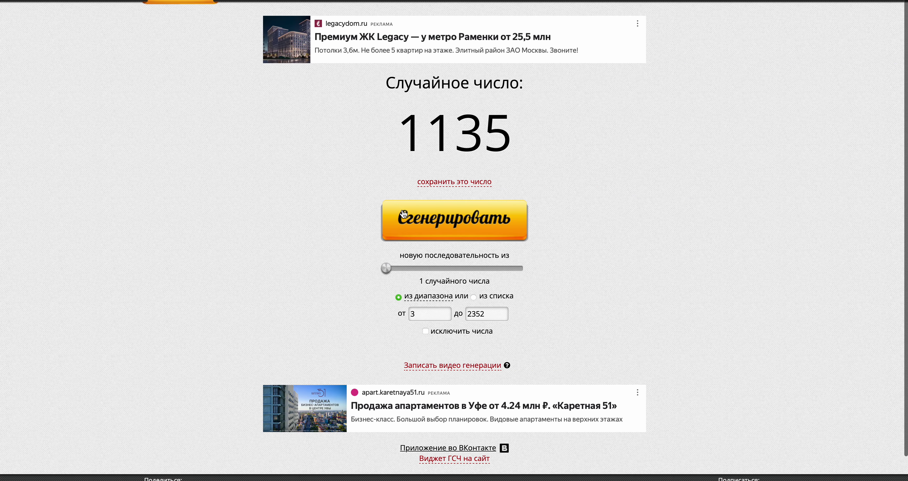
{"action": "key", "text": "ctrl+Left"}
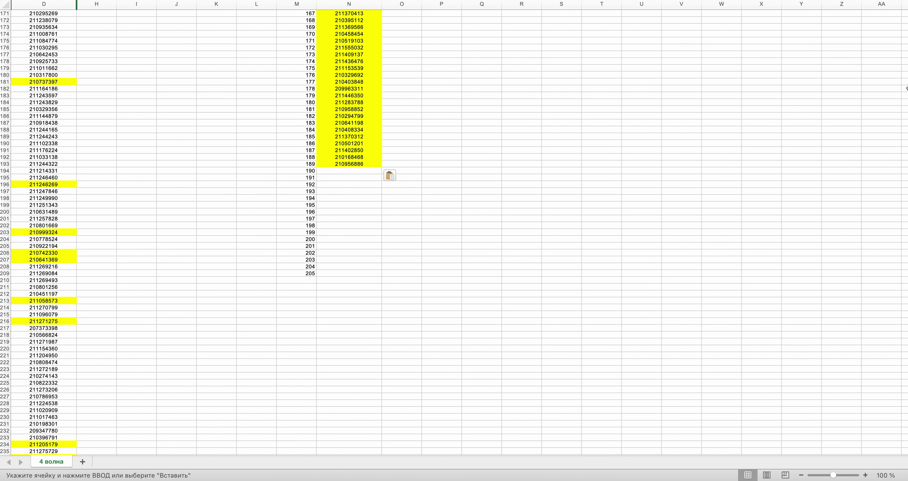
{"action": "left_click_drag", "start_coordinate": [904, 49], "coordinate": [905, 379]}
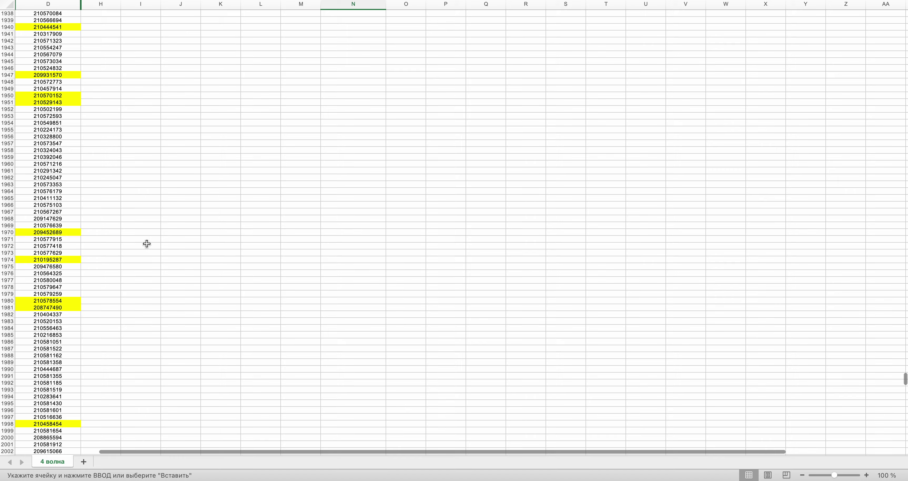
{"action": "left_click", "coordinate": [65, 226]}
{"action": "scroll", "coordinate": [640, 240], "scroll_direction": "down", "scroll_amount": 1}
{"action": "left_click_drag", "start_coordinate": [905, 381], "coordinate": [905, 35]}
{"action": "scroll", "coordinate": [455, 229], "scroll_direction": "down", "scroll_amount": 15}
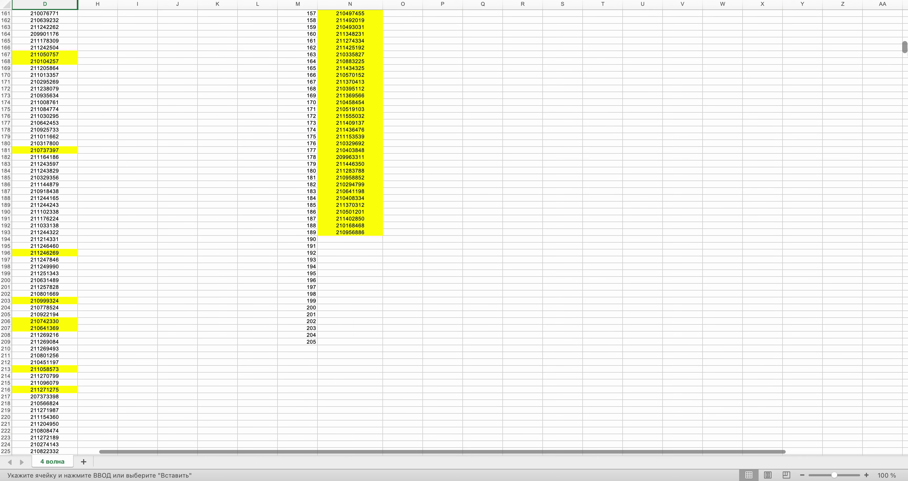
{"action": "left_click", "coordinate": [338, 239]}
{"action": "key", "text": "super+v"}
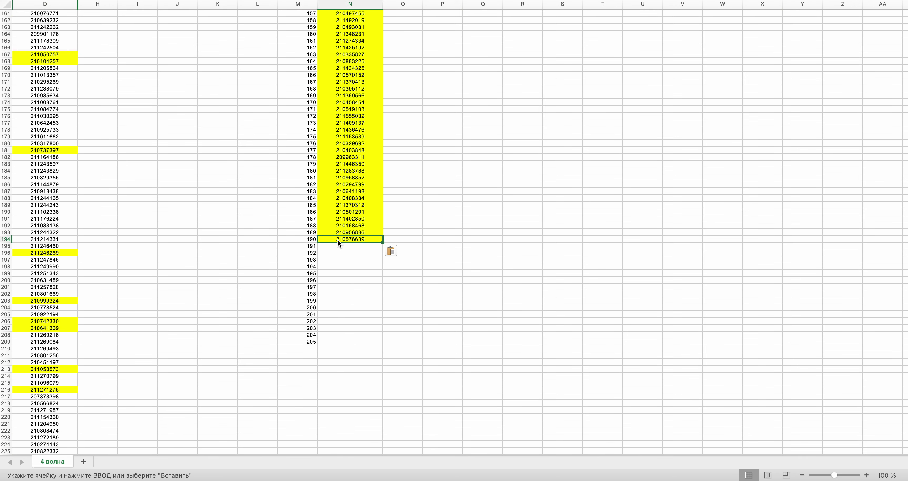
{"action": "key", "text": "ctrl+Right"}
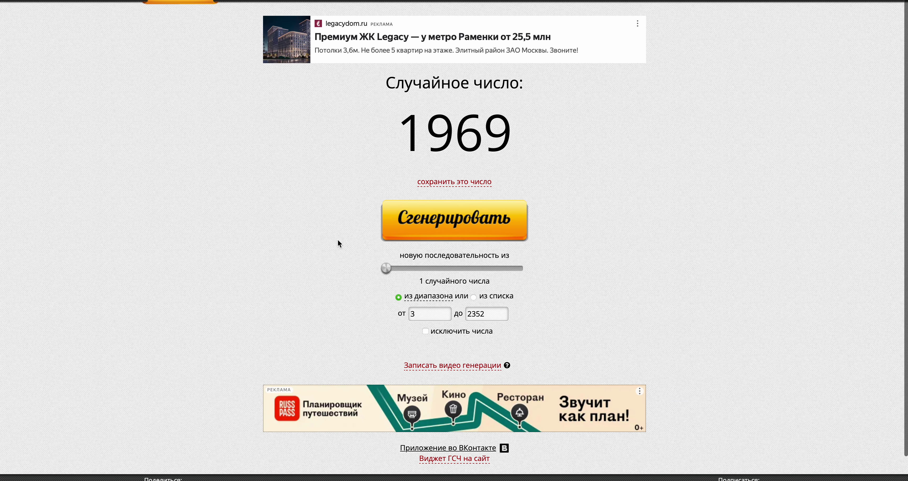
{"action": "left_click", "coordinate": [405, 219]}
{"action": "key", "text": "ctrl+Left"}
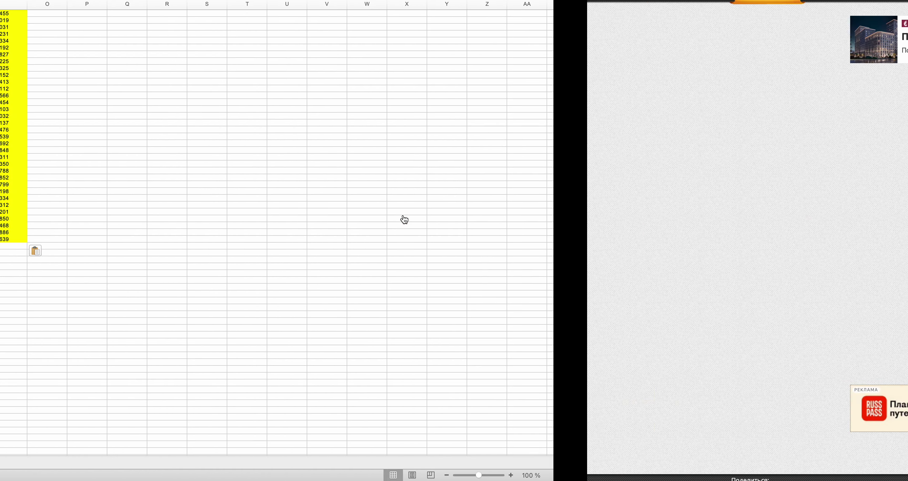
{"action": "scroll", "coordinate": [905, 106], "scroll_direction": "down", "scroll_amount": 15}
{"action": "left_click_drag", "start_coordinate": [904, 80], "coordinate": [905, 380]}
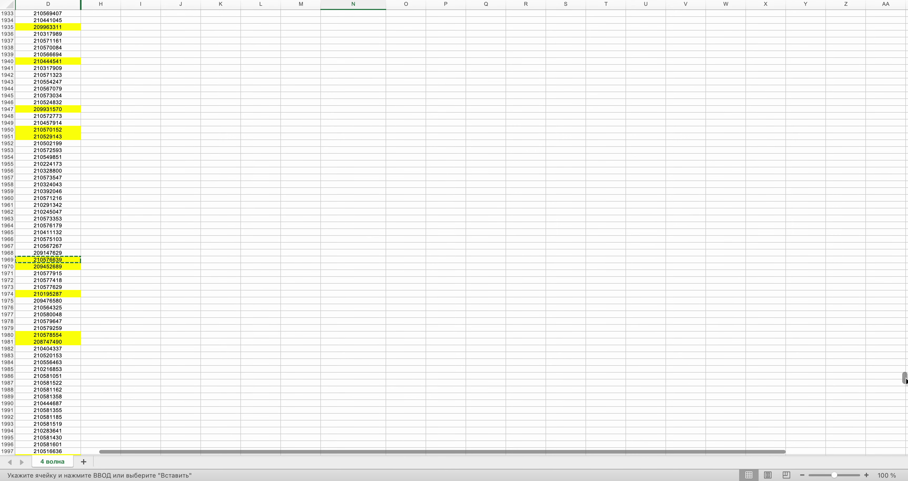
{"action": "left_click", "coordinate": [41, 191]}
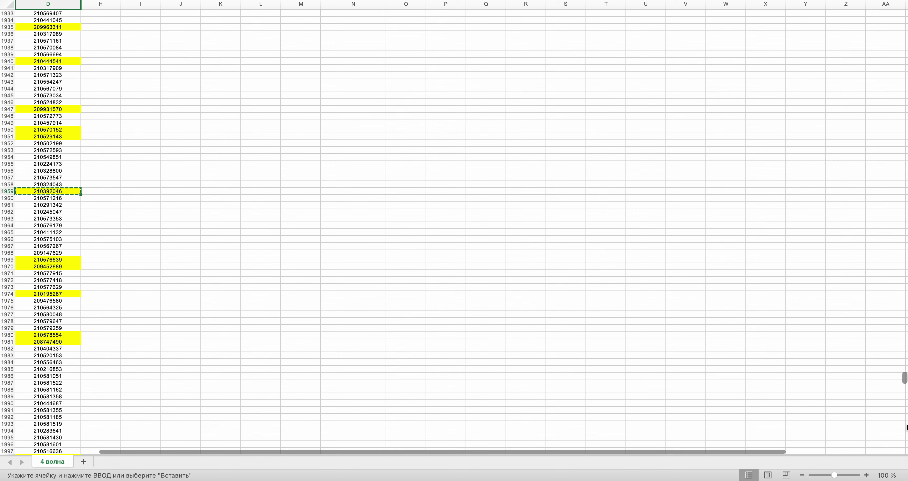
{"action": "left_click_drag", "start_coordinate": [905, 379], "coordinate": [905, 53]}
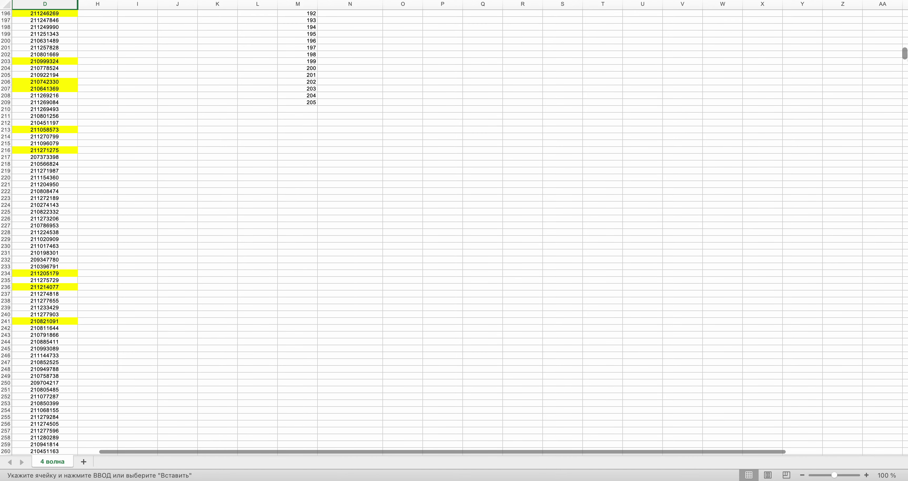
{"action": "scroll", "coordinate": [580, 185], "scroll_direction": "up", "scroll_amount": 5}
{"action": "key", "text": "super+v"}
{"action": "key", "text": "super+Tab"}
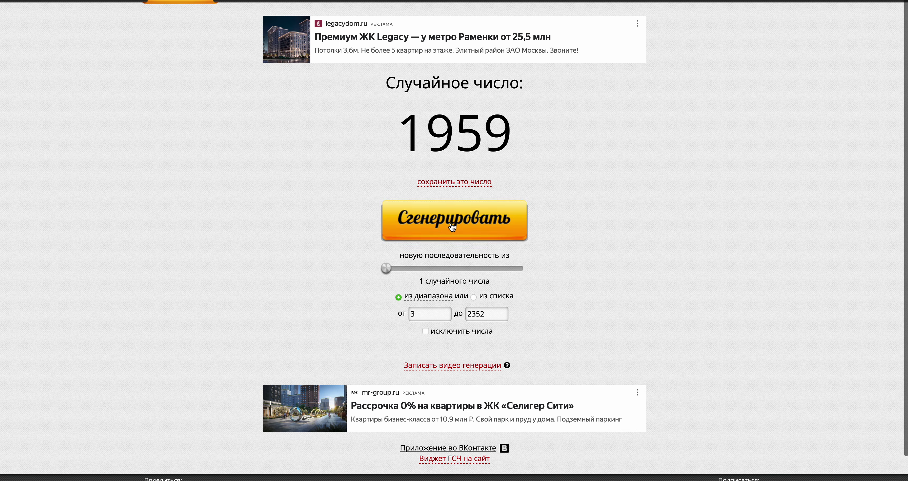
{"action": "key", "text": "super+Tab"}
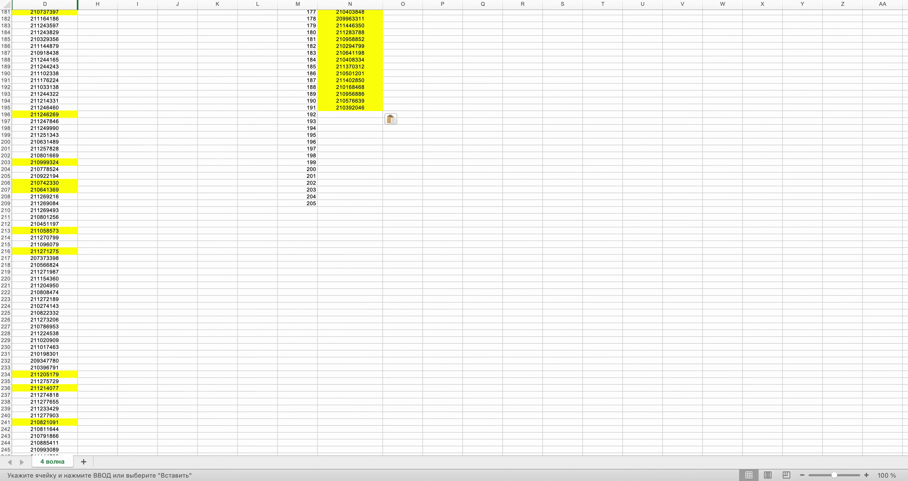
{"action": "left_click_drag", "start_coordinate": [907, 56], "coordinate": [905, 271]}
{"action": "scroll", "coordinate": [121, 331], "scroll_direction": "up", "scroll_amount": 5}
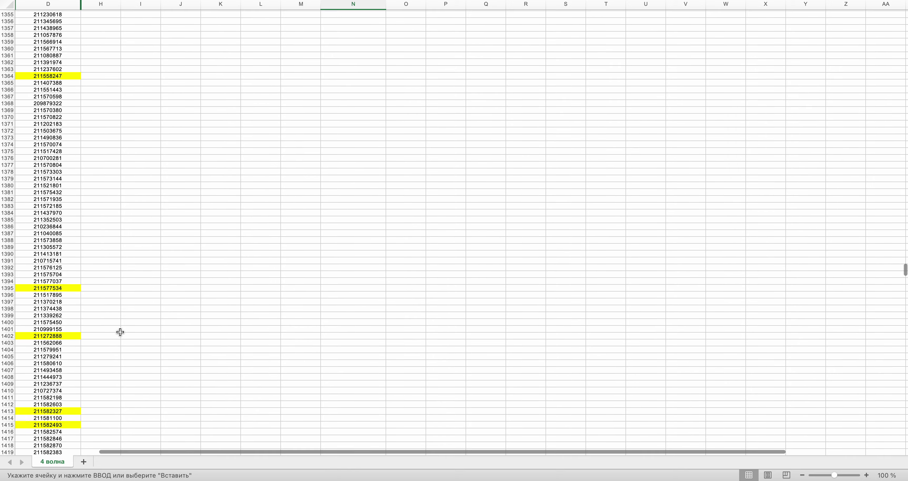
{"action": "scroll", "coordinate": [120, 332], "scroll_direction": "up", "scroll_amount": 4}
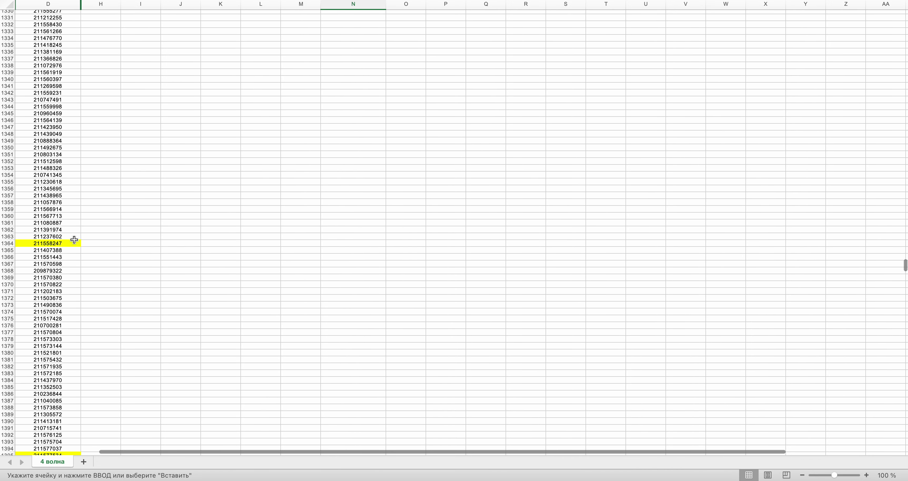
{"action": "left_click", "coordinate": [52, 183]}
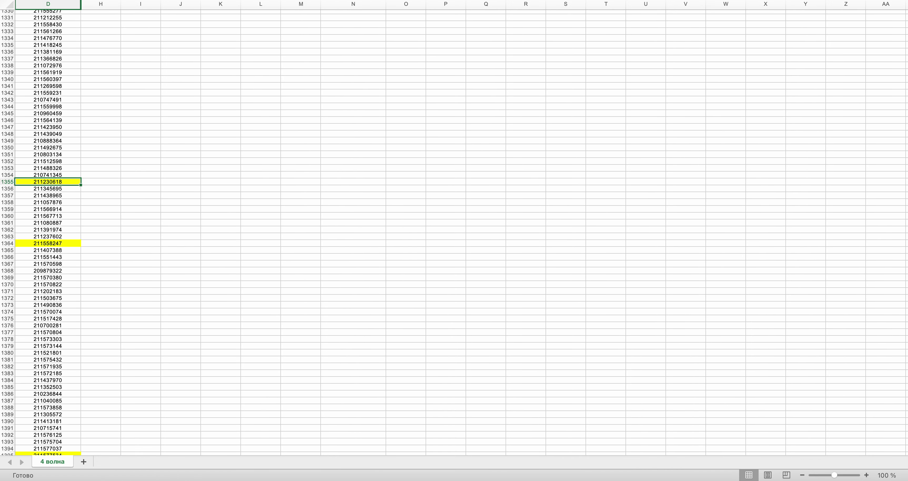
{"action": "left_click_drag", "start_coordinate": [905, 265], "coordinate": [905, 49]}
{"action": "left_click", "coordinate": [333, 164]}
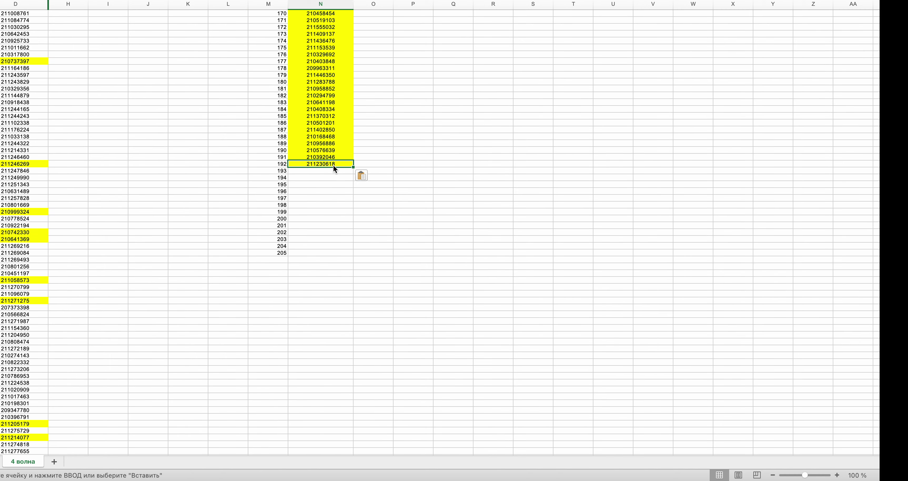
{"action": "key", "text": "super+Tab"}
{"action": "left_click", "coordinate": [447, 224]}
{"action": "key", "text": "super+Tab"}
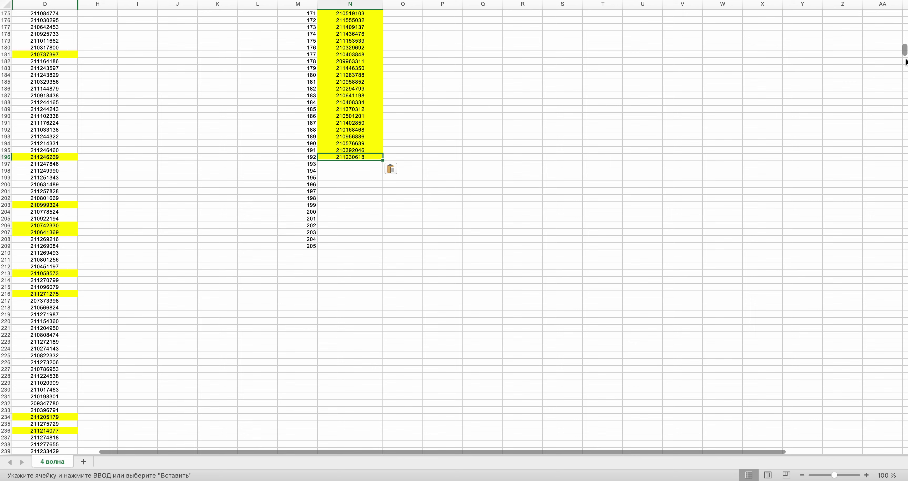
{"action": "scroll", "coordinate": [455, 229], "scroll_direction": "down", "scroll_amount": 20}
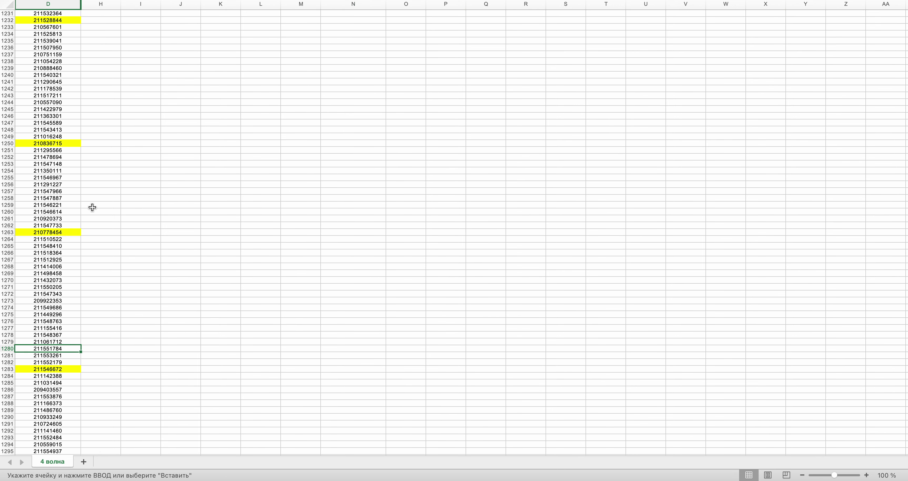
{"action": "key", "text": "super+c"}
{"action": "key", "text": "super+Tab"}
{"action": "key", "text": "super+Tab"}
{"action": "left_click_drag", "start_coordinate": [905, 247], "coordinate": [905, 47]}
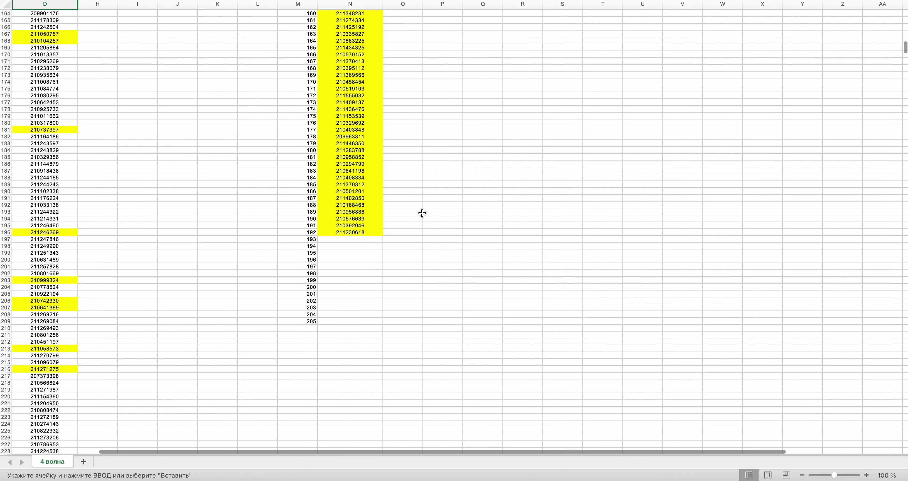
{"action": "left_click", "coordinate": [357, 240]}
{"action": "key", "text": "super+v"}
{"action": "key", "text": "super+Tab"}
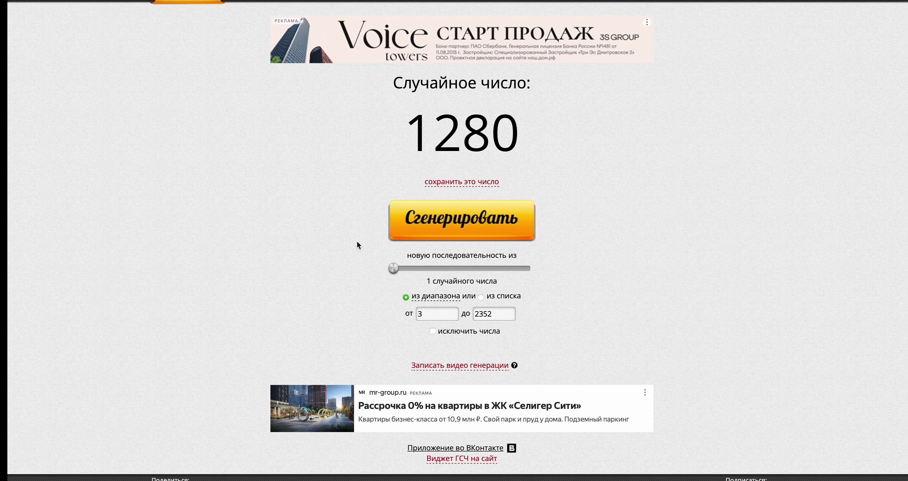
{"action": "left_click", "coordinate": [434, 229]}
{"action": "key", "text": "super+Tab"}
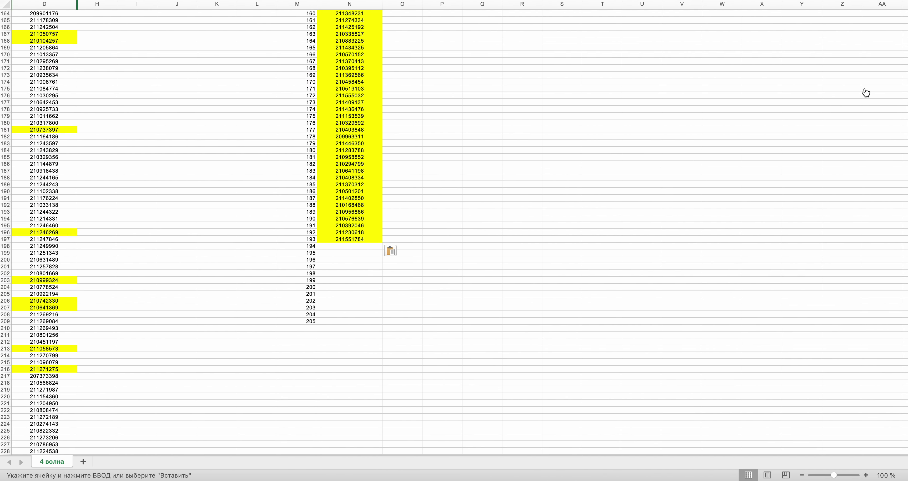
{"action": "left_click_drag", "start_coordinate": [905, 49], "coordinate": [905, 184]}
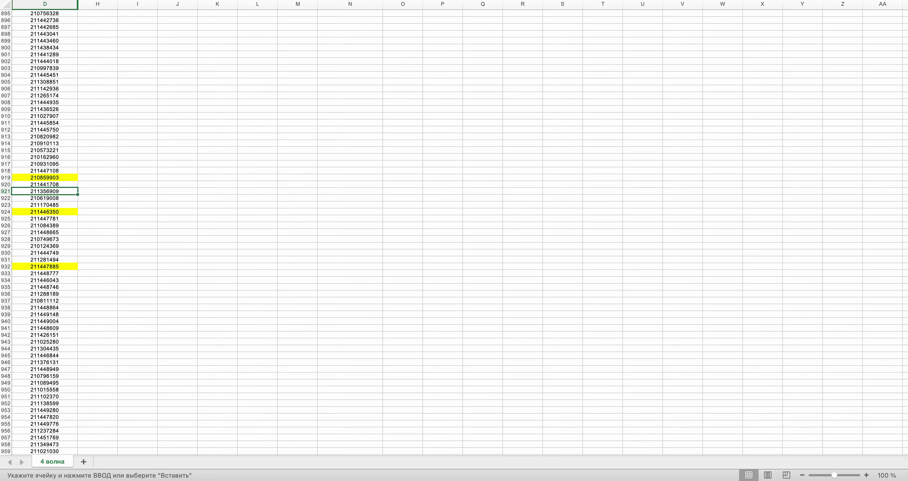
{"action": "key", "text": "super+c"}
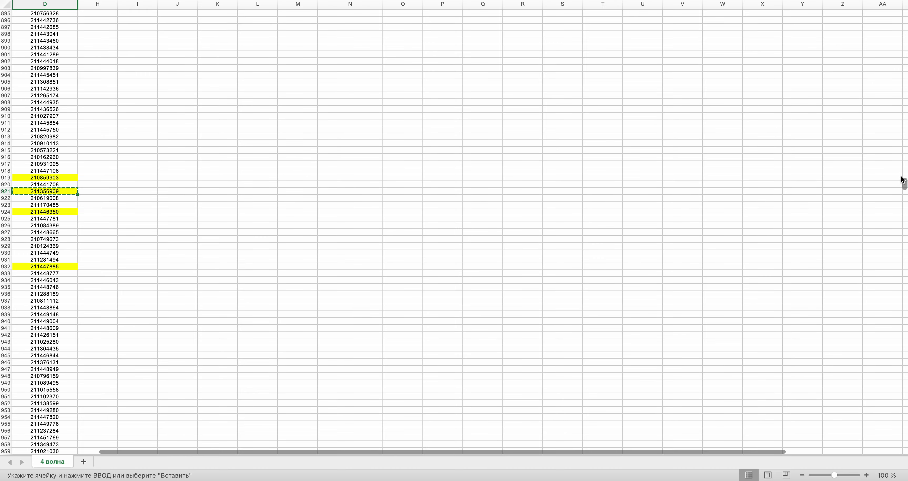
{"action": "left_click_drag", "start_coordinate": [905, 184], "coordinate": [904, 53]}
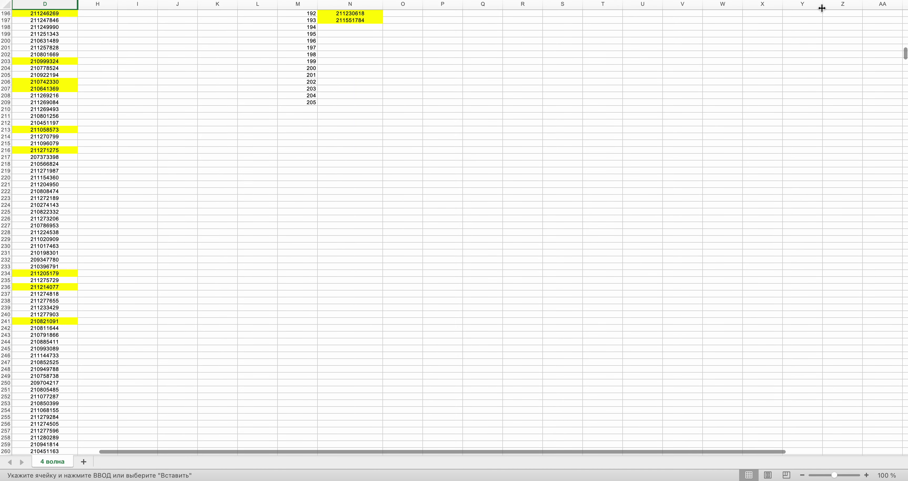
{"action": "key", "text": "super+v"}
{"action": "key", "text": "ctrl+Right"}
{"action": "left_click", "coordinate": [442, 226]}
{"action": "key", "text": "ctrl+Left"}
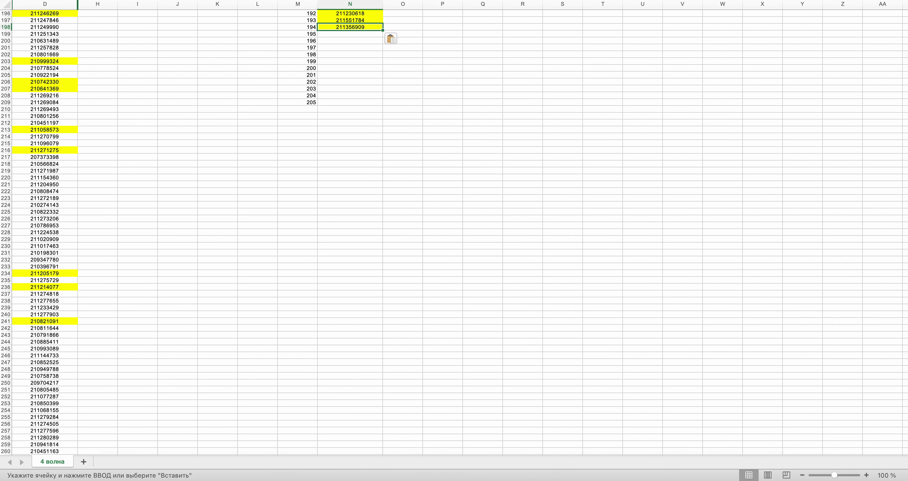
{"action": "left_click_drag", "start_coordinate": [905, 53], "coordinate": [905, 164]}
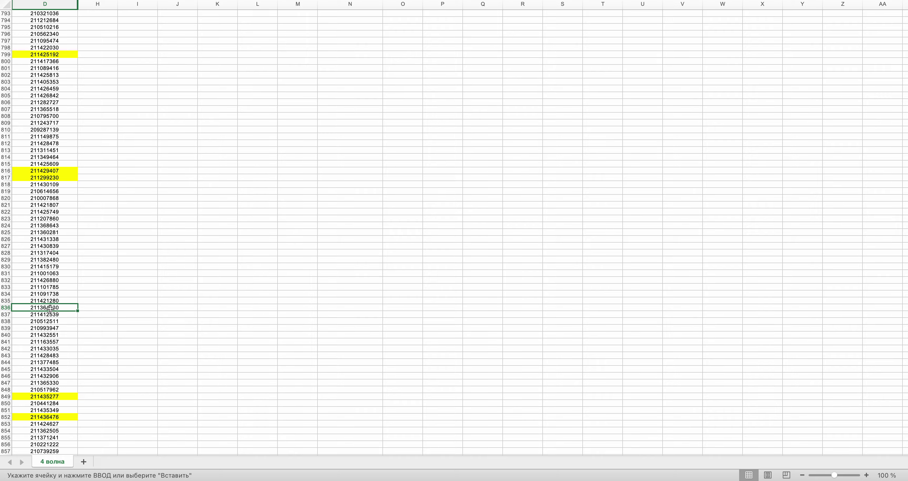
{"action": "key", "text": "super+c"}
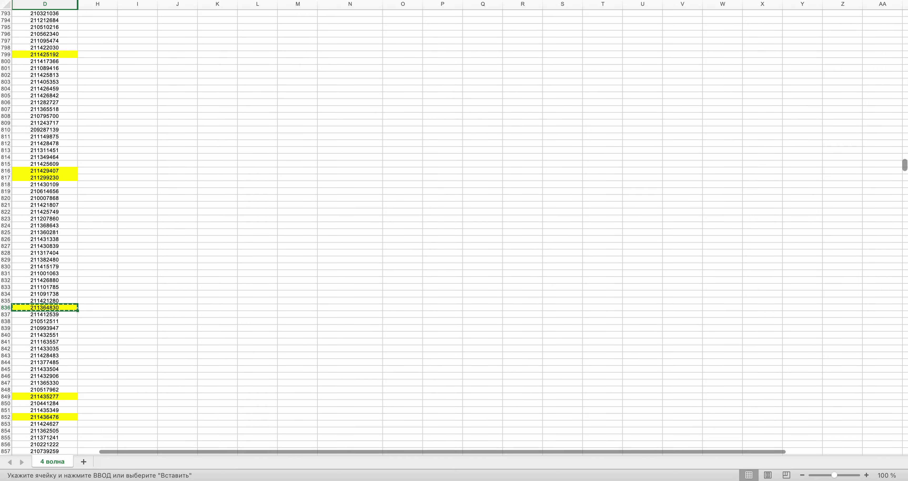
{"action": "left_click_drag", "start_coordinate": [907, 173], "coordinate": [898, 55]}
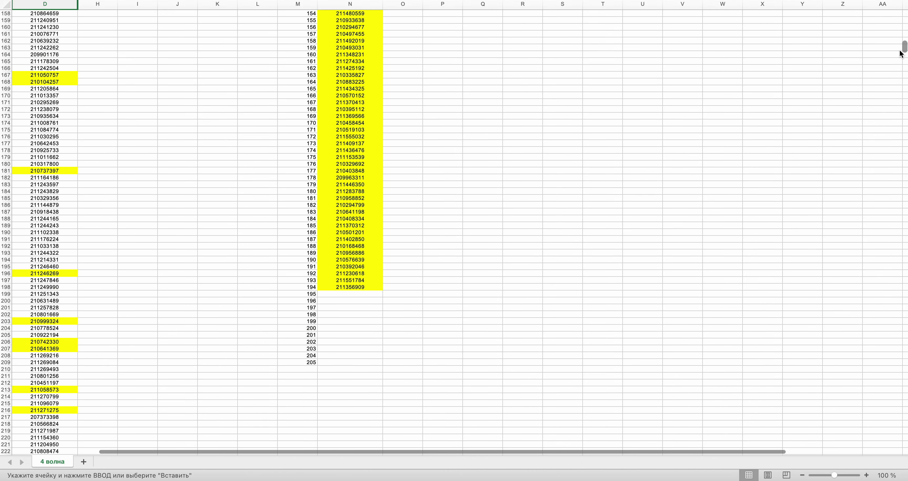
{"action": "left_click", "coordinate": [354, 225]}
{"action": "key", "text": "super+v"}
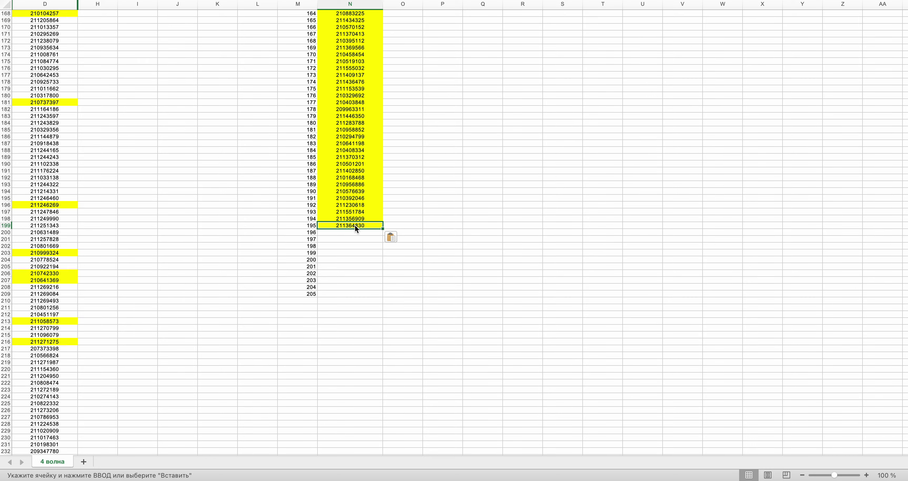
{"action": "key", "text": "ctrl+Right"}
{"action": "left_click", "coordinate": [441, 216]}
{"action": "key", "text": "ctrl+Left"}
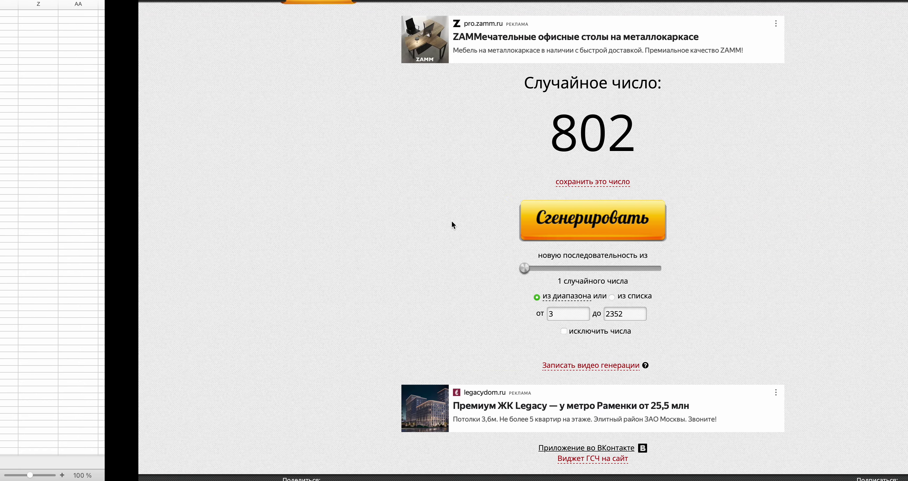
{"action": "left_click_drag", "start_coordinate": [905, 55], "coordinate": [906, 170]}
{"action": "left_click", "coordinate": [72, 123]}
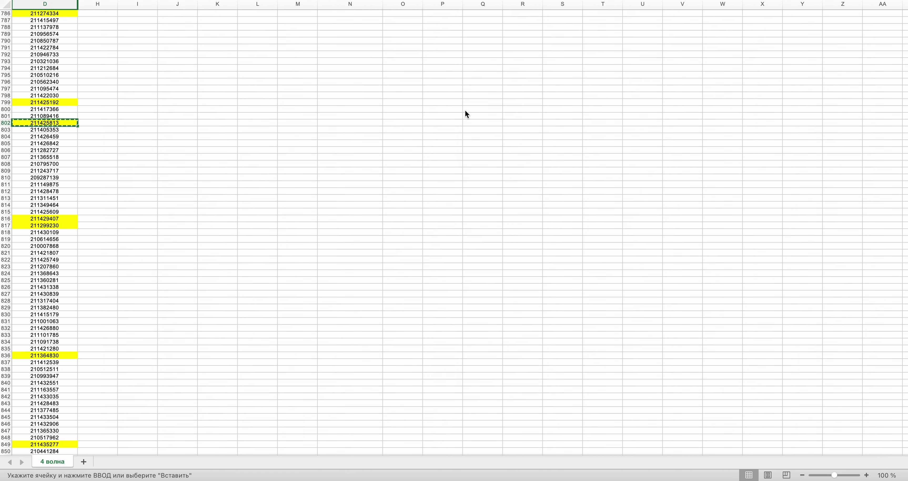
{"action": "scroll", "coordinate": [906, 138], "scroll_direction": "up", "scroll_amount": 20}
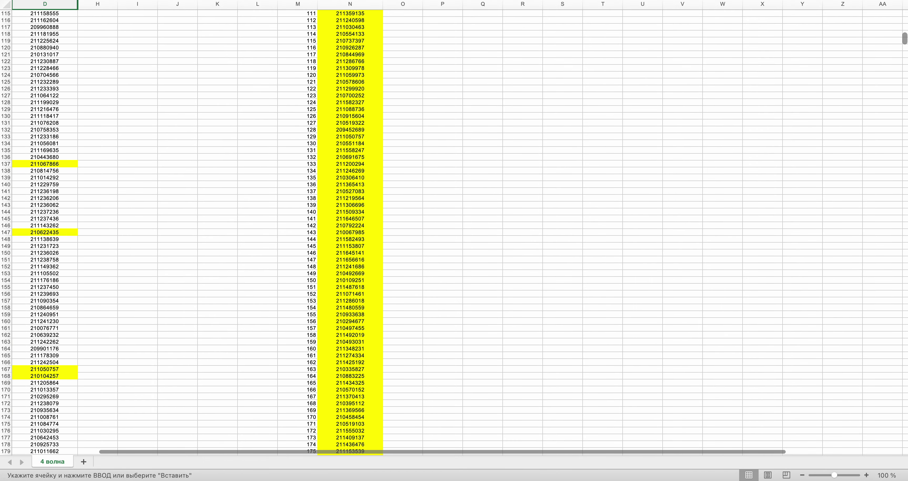
{"action": "scroll", "coordinate": [454, 229], "scroll_direction": "down", "scroll_amount": 19}
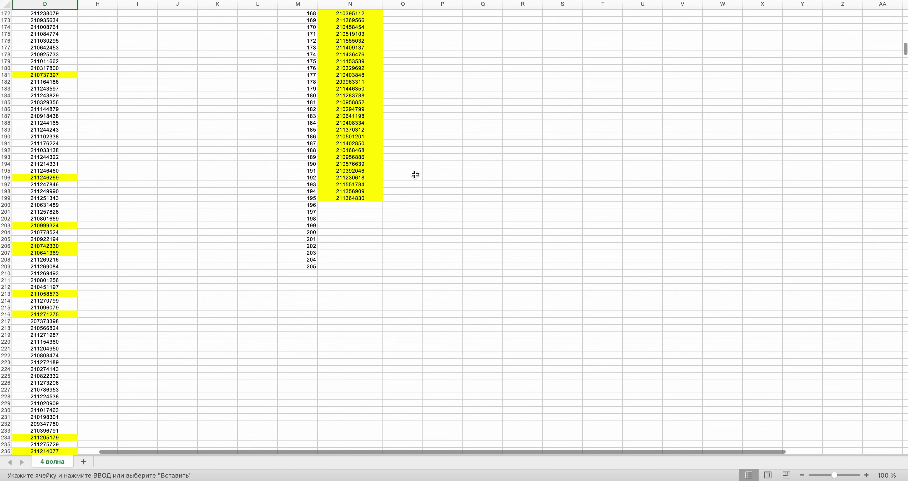
{"action": "left_click", "coordinate": [382, 204]}
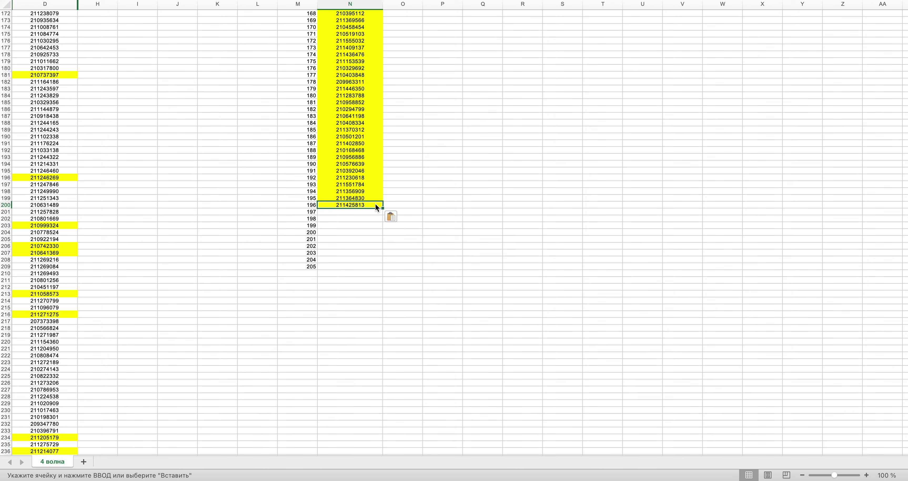
{"action": "key", "text": "super+Tab"}
{"action": "left_click", "coordinate": [493, 221]}
{"action": "key", "text": "super+Tab"}
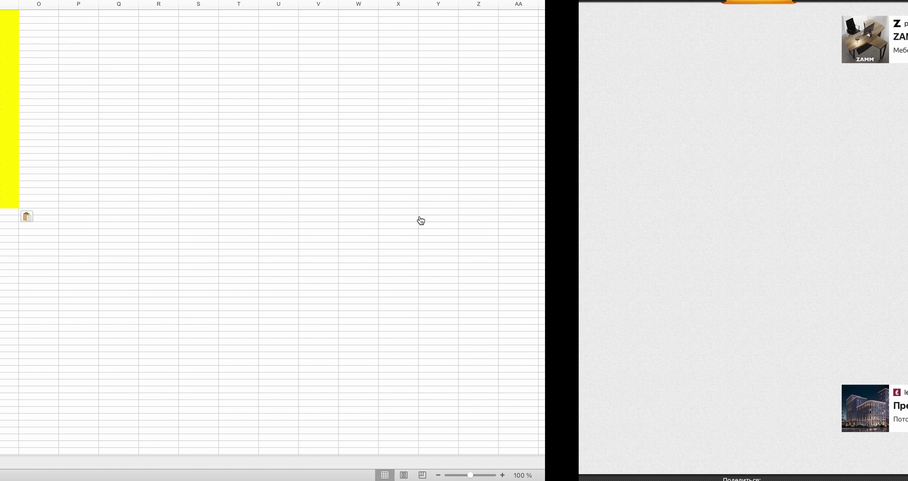
{"action": "scroll", "coordinate": [427, 217], "scroll_direction": "down", "scroll_amount": 20}
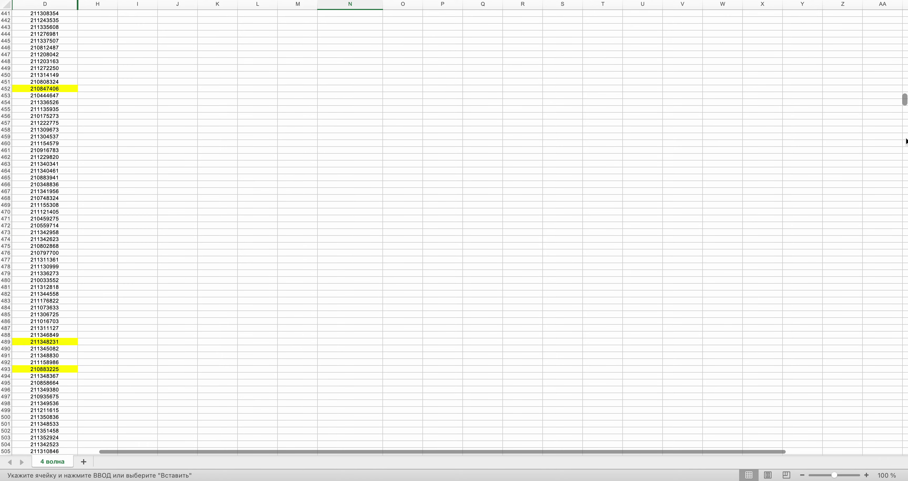
{"action": "scroll", "coordinate": [428, 217], "scroll_direction": "down", "scroll_amount": 20}
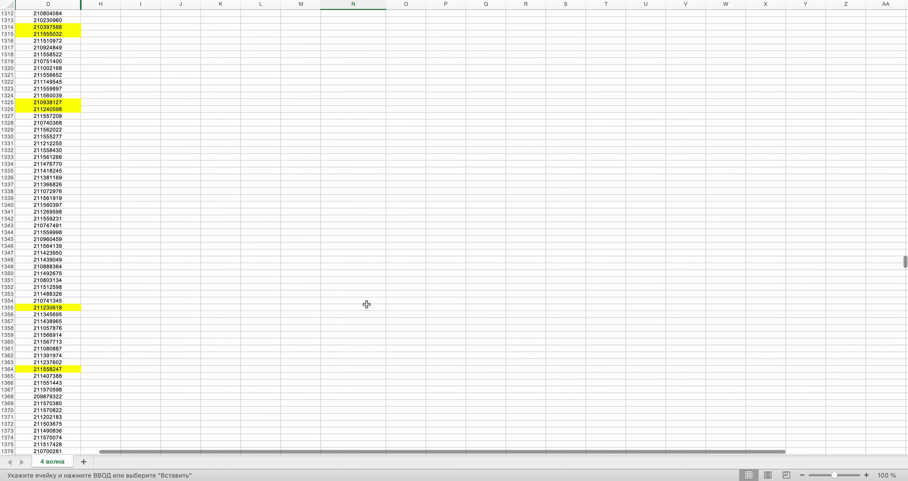
{"action": "scroll", "coordinate": [352, 308], "scroll_direction": "down", "scroll_amount": 16}
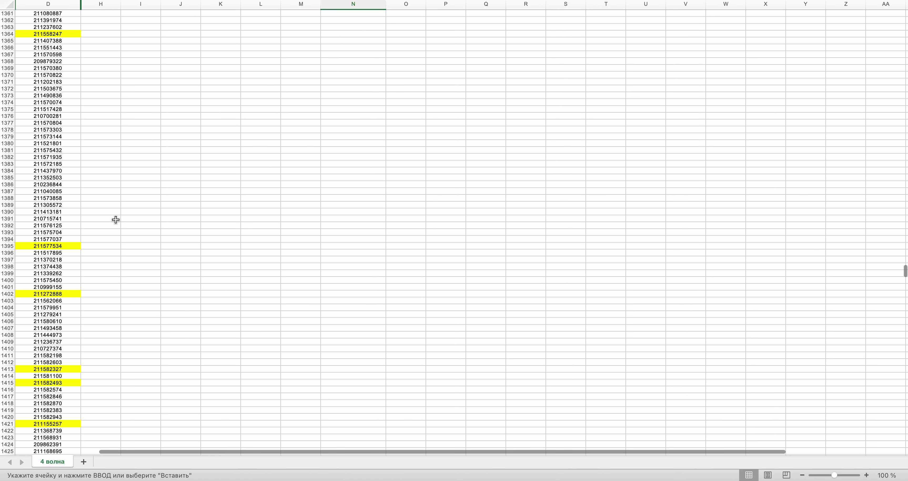
{"action": "left_click", "coordinate": [63, 266]}
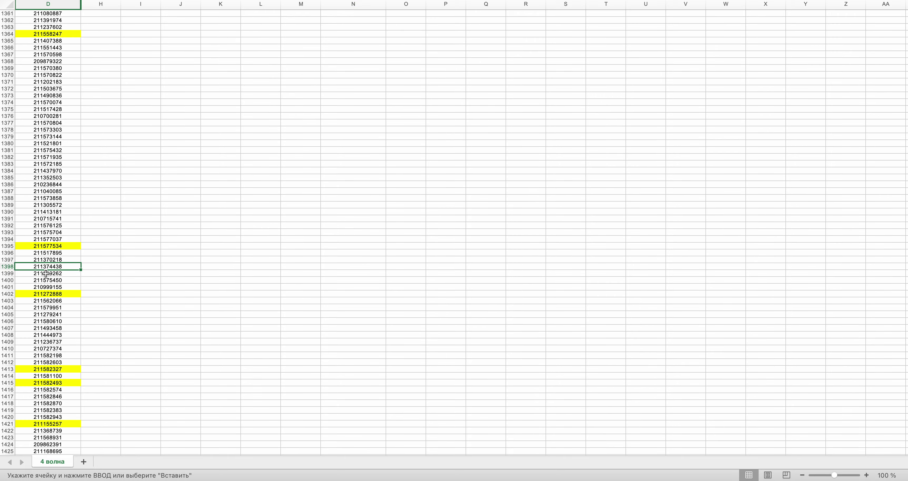
{"action": "key", "text": "ctrl+c"}
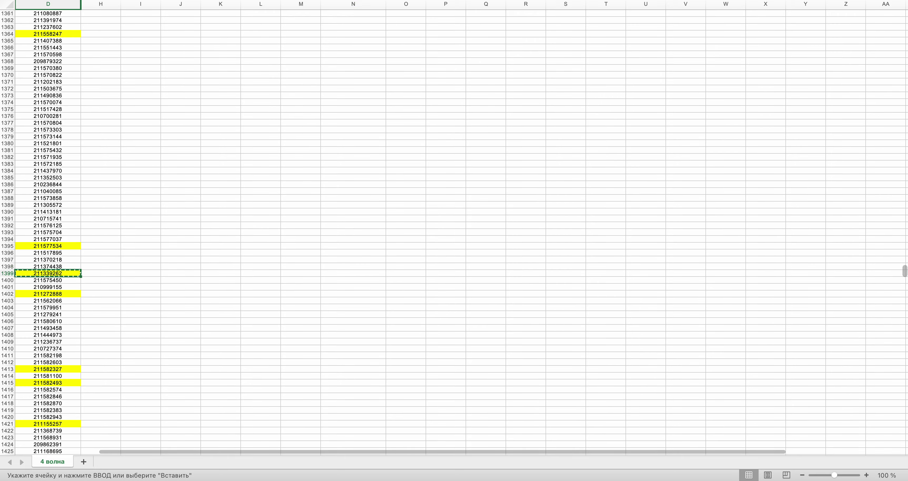
{"action": "left_click_drag", "start_coordinate": [904, 265], "coordinate": [905, 53]}
{"action": "left_click", "coordinate": [335, 80]}
{"action": "key", "text": "ctrl+v"}
{"action": "key", "text": "alt+Tab"}
{"action": "left_click", "coordinate": [459, 206]}
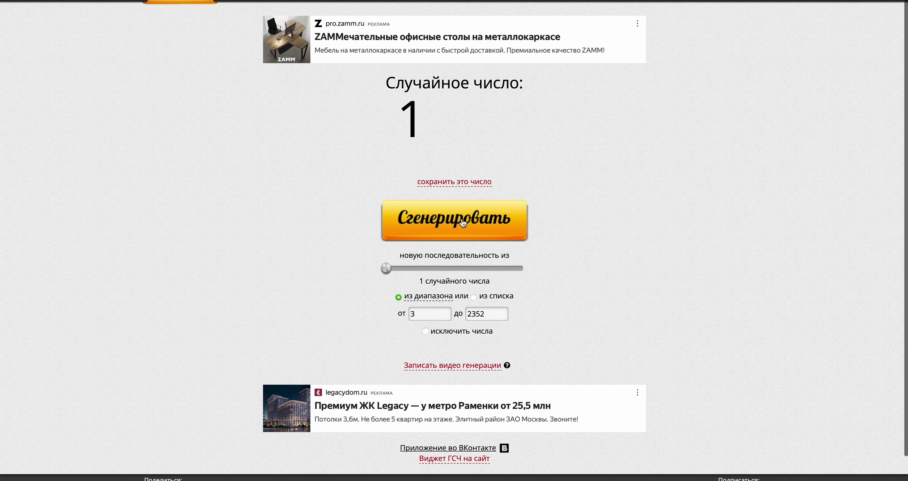
{"action": "key", "text": "alt+Tab"}
{"action": "scroll", "coordinate": [454, 229], "scroll_direction": "down", "scroll_amount": 20}
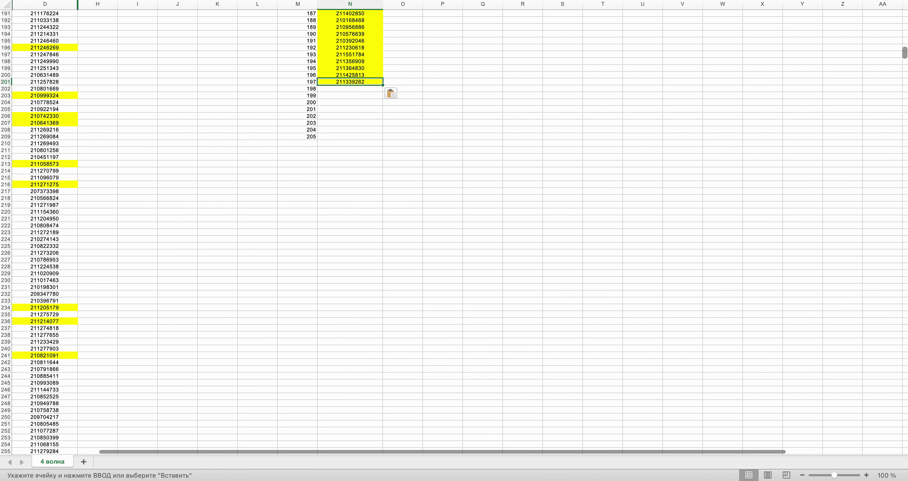
{"action": "scroll", "coordinate": [454, 229], "scroll_direction": "up", "scroll_amount": 15}
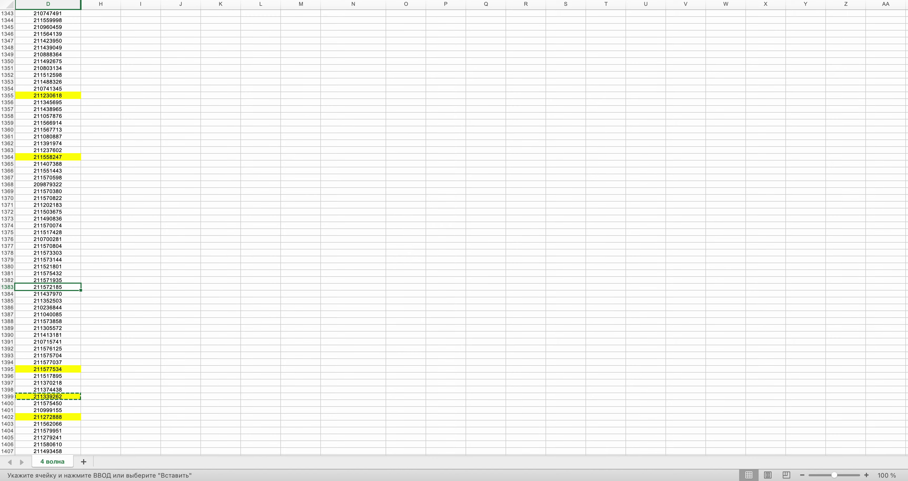
{"action": "left_click_drag", "start_coordinate": [905, 267], "coordinate": [905, 50]}
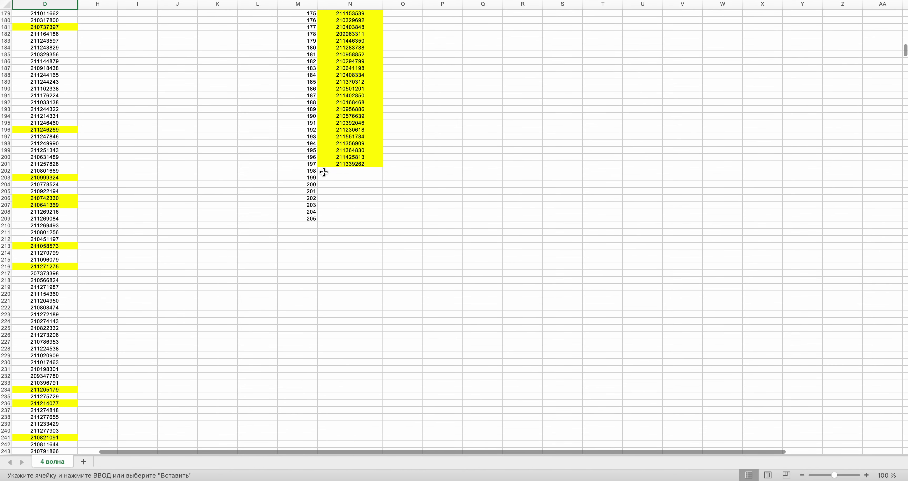
{"action": "key", "text": "super+Tab"}
{"action": "left_click", "coordinate": [439, 228]}
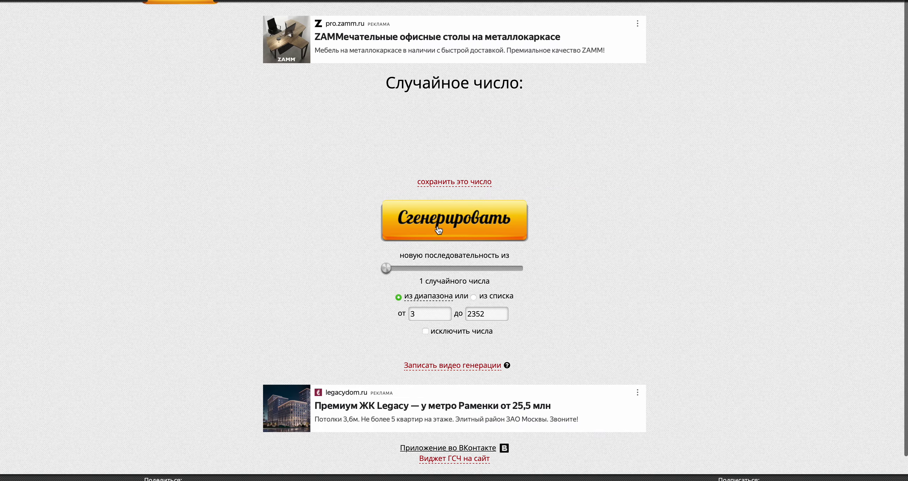
{"action": "key", "text": "super+Tab"}
{"action": "scroll", "coordinate": [438, 229], "scroll_direction": "up", "scroll_amount": 2}
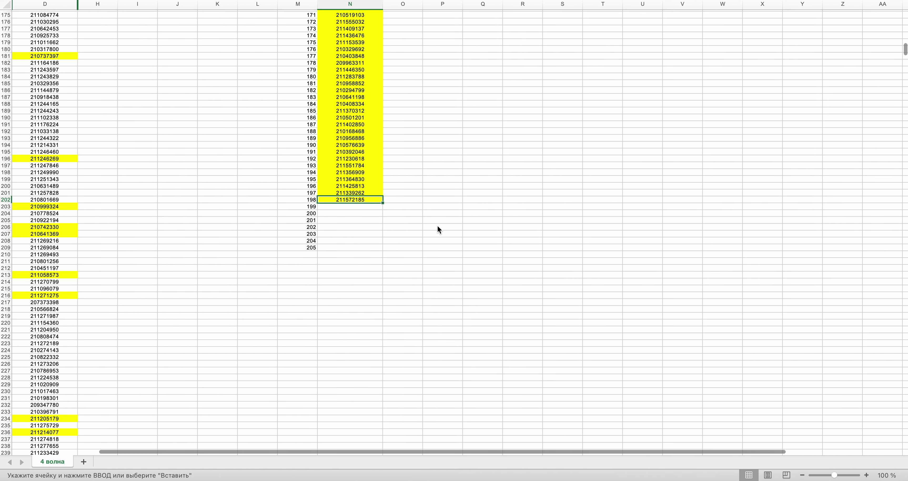
{"action": "scroll", "coordinate": [437, 229], "scroll_direction": "up", "scroll_amount": 5}
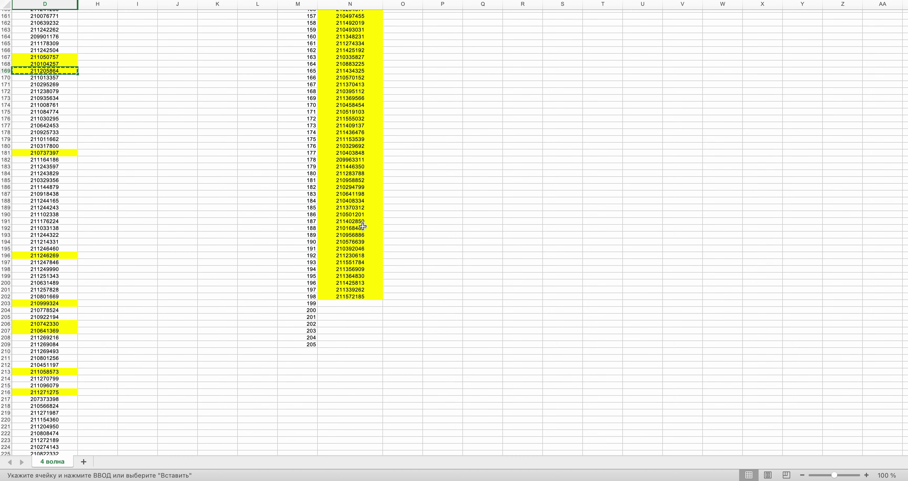
{"action": "key", "text": "super+Tab"}
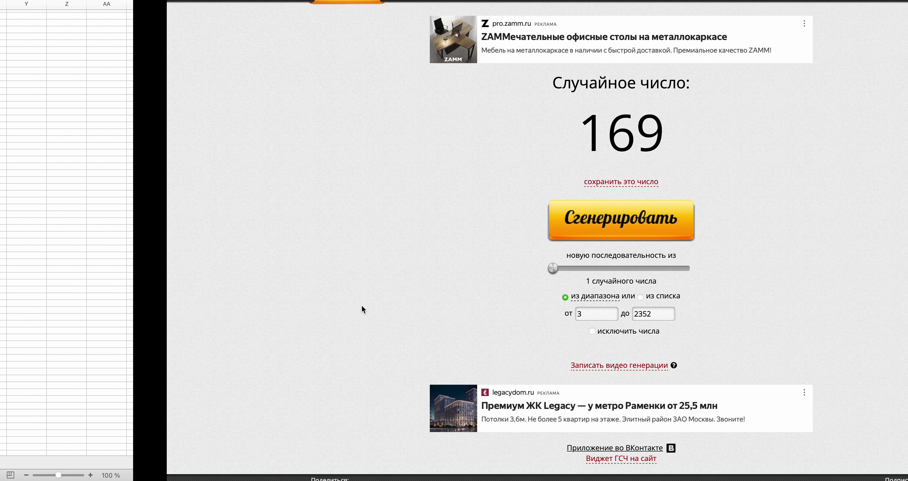
{"action": "key", "text": "space"}
{"action": "key", "text": "super+Tab"}
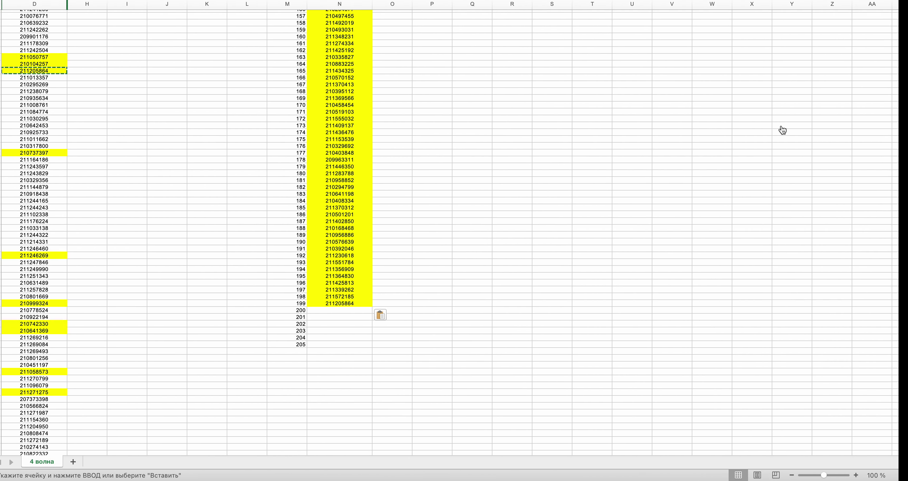
{"action": "scroll", "coordinate": [905, 172], "scroll_direction": "down", "scroll_amount": 20}
{"action": "scroll", "coordinate": [905, 172], "scroll_direction": "down", "scroll_amount": 20}
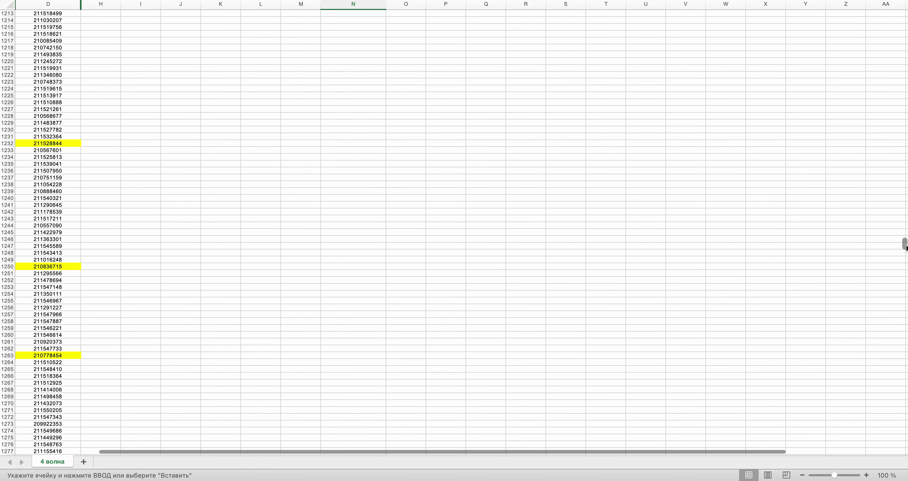
{"action": "scroll", "coordinate": [905, 172], "scroll_direction": "up", "scroll_amount": 3}
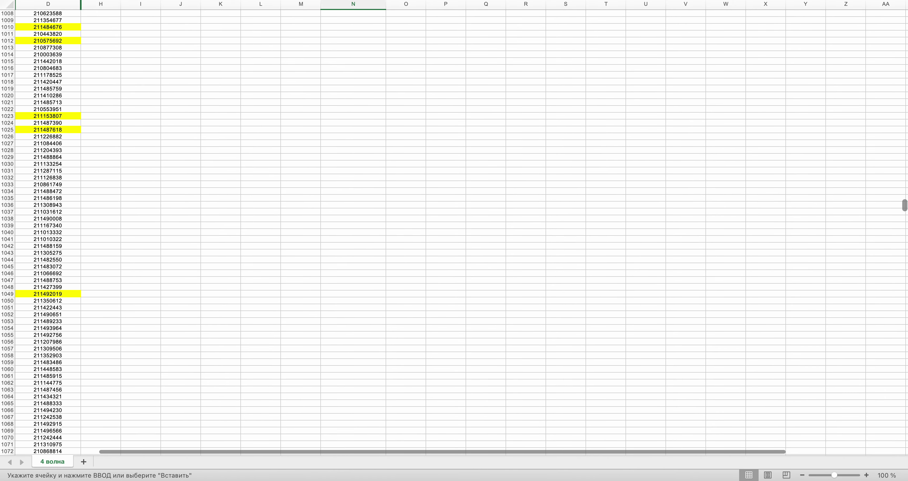
{"action": "left_click", "coordinate": [61, 191]}
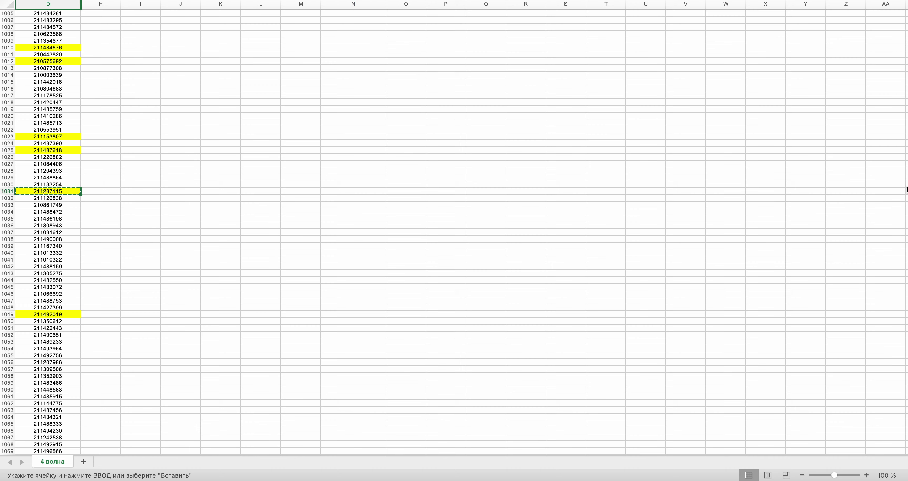
{"action": "left_click_drag", "start_coordinate": [905, 204], "coordinate": [905, 48]}
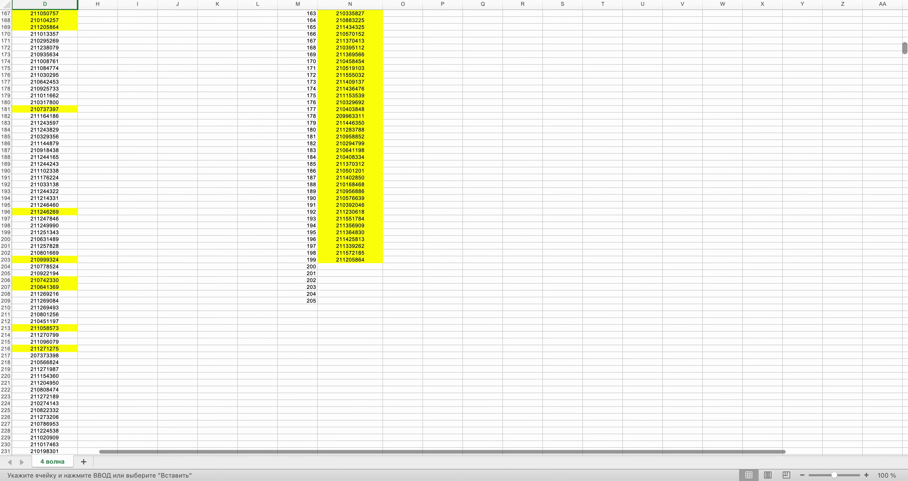
{"action": "key", "text": "ctrl+Right"}
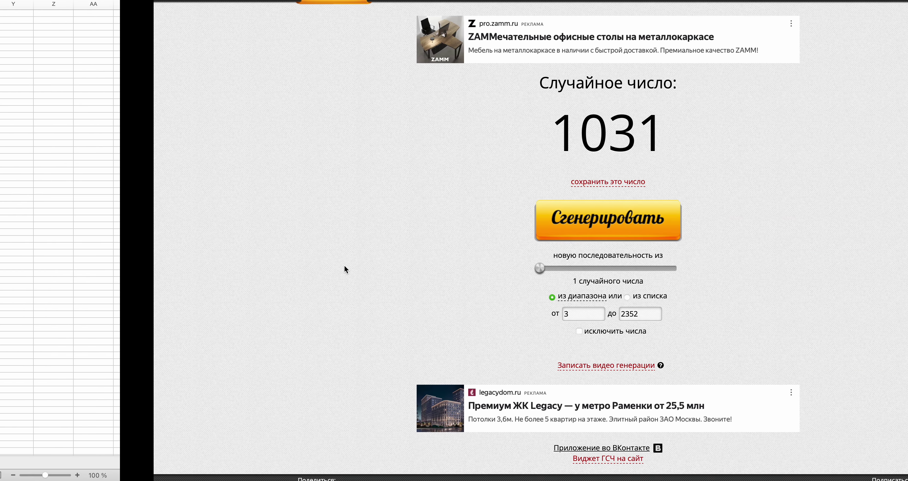
{"action": "key", "text": "ctrl+Left"}
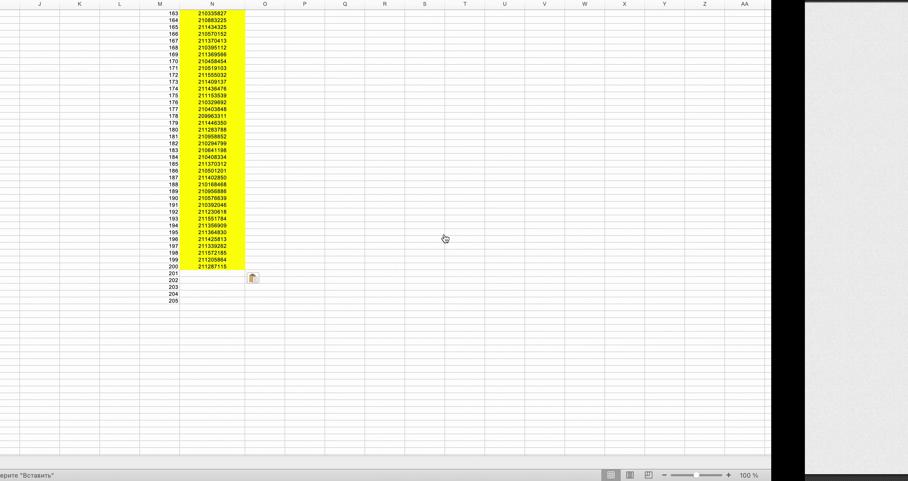
{"action": "left_click_drag", "start_coordinate": [905, 49], "coordinate": [901, 152]}
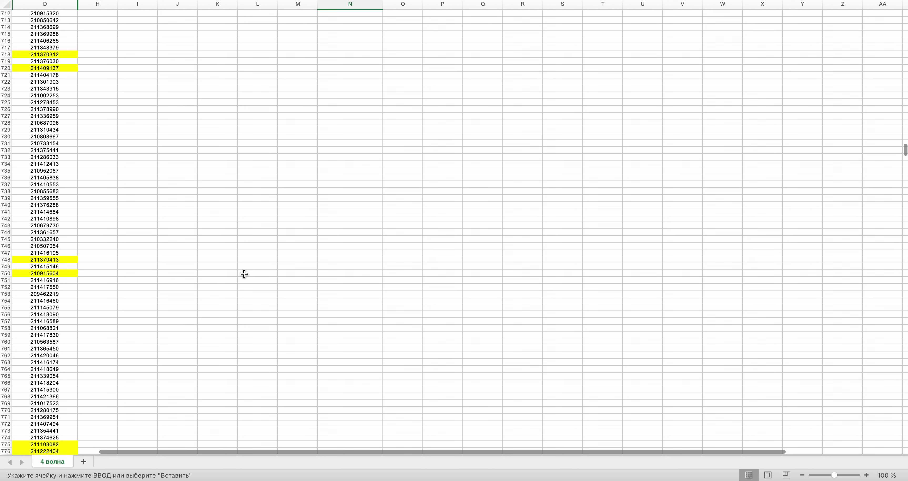
{"action": "left_click", "coordinate": [26, 246]}
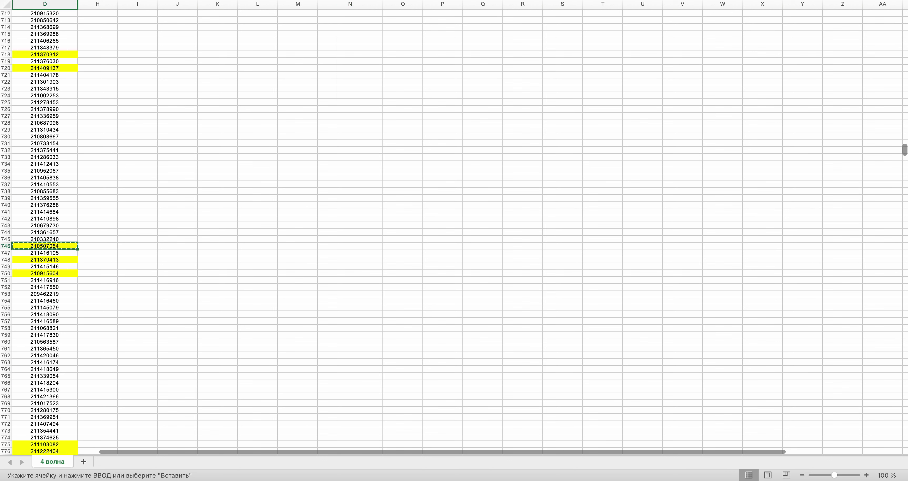
{"action": "scroll", "coordinate": [454, 229], "scroll_direction": "up", "scroll_amount": 20}
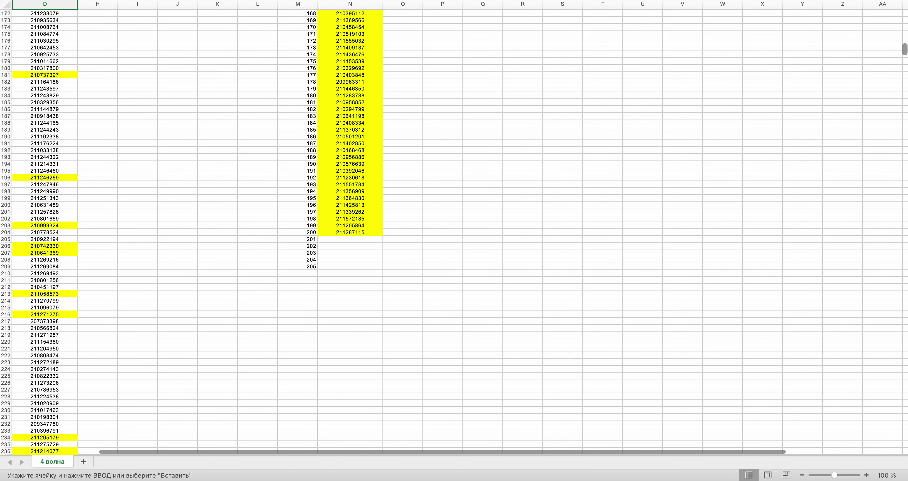
{"action": "scroll", "coordinate": [425, 352], "scroll_direction": "up", "scroll_amount": 3}
{"action": "left_click", "coordinate": [355, 313]}
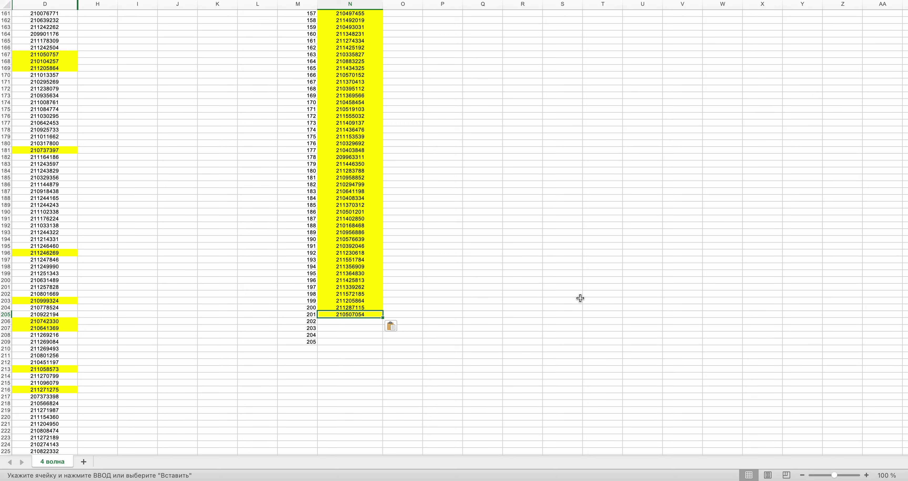
{"action": "key", "text": "super+Tab"}
{"action": "left_click", "coordinate": [453, 231]}
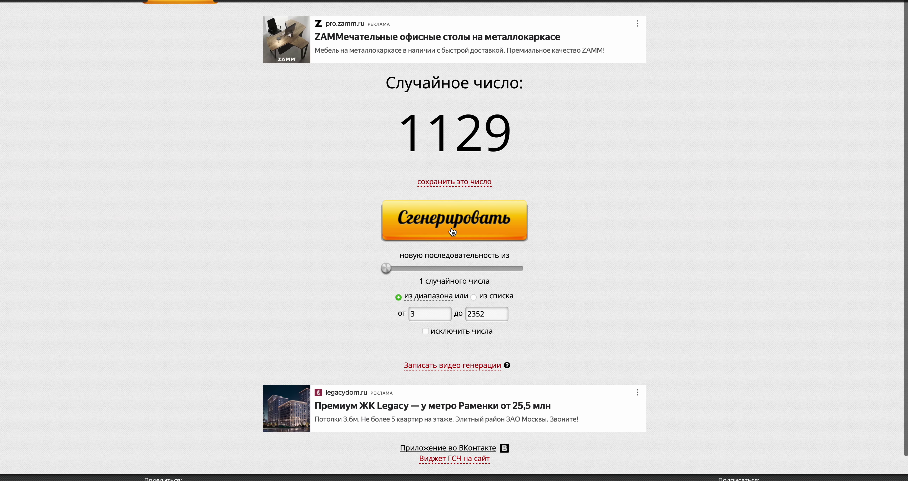
{"action": "key", "text": "super+Tab"}
{"action": "key", "text": "super+v"}
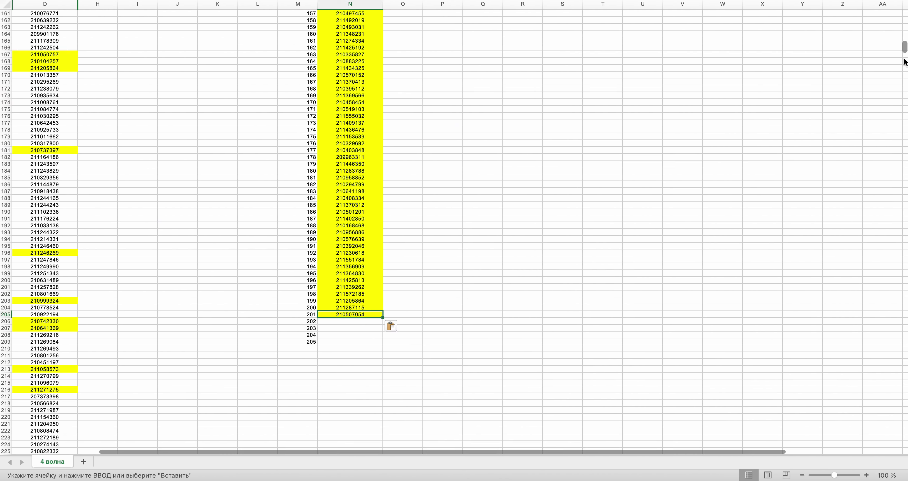
{"action": "left_click_drag", "start_coordinate": [905, 45], "coordinate": [904, 238]}
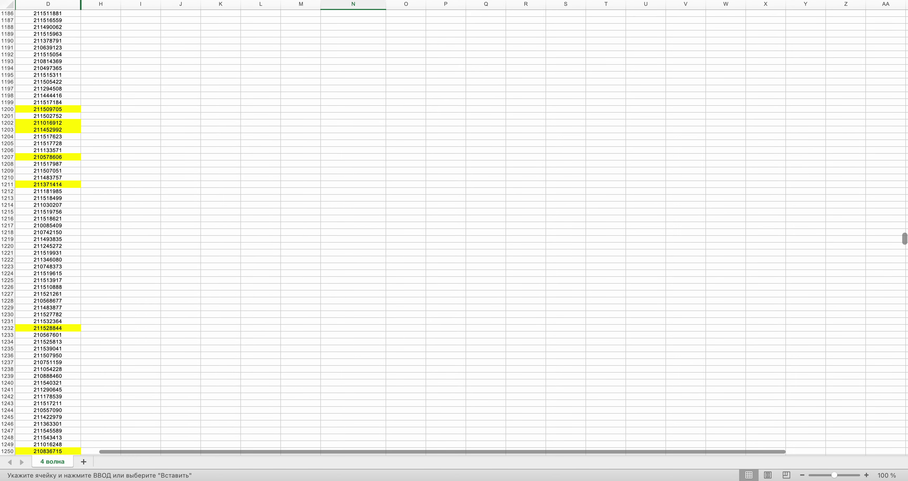
{"action": "scroll", "coordinate": [297, 300], "scroll_direction": "up", "scroll_amount": 10}
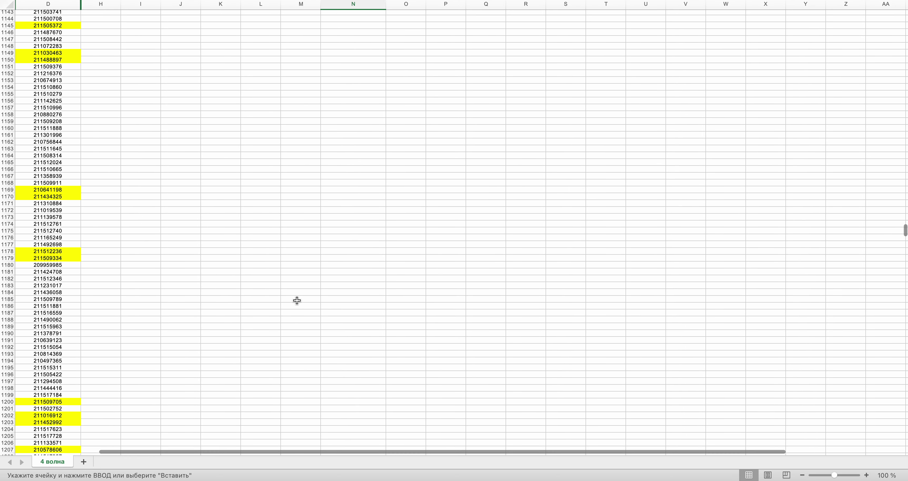
{"action": "scroll", "coordinate": [297, 300], "scroll_direction": "down", "scroll_amount": 5}
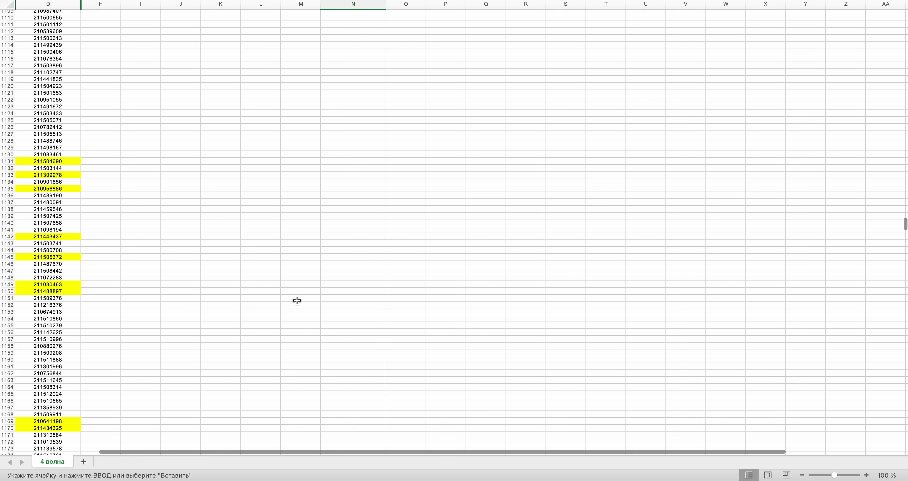
{"action": "key", "text": "super+Tab"}
{"action": "key", "text": "super+Tab"}
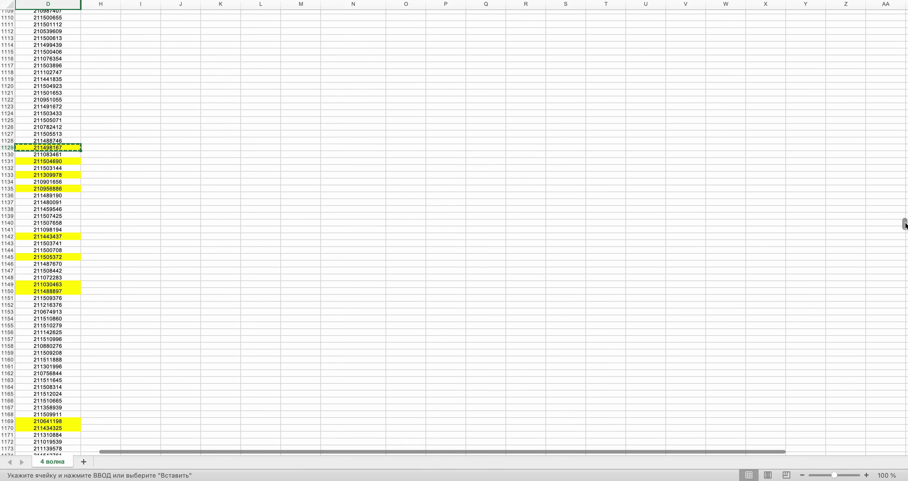
{"action": "left_click_drag", "start_coordinate": [904, 224], "coordinate": [904, 56]}
{"action": "scroll", "coordinate": [388, 200], "scroll_direction": "up", "scroll_amount": 5}
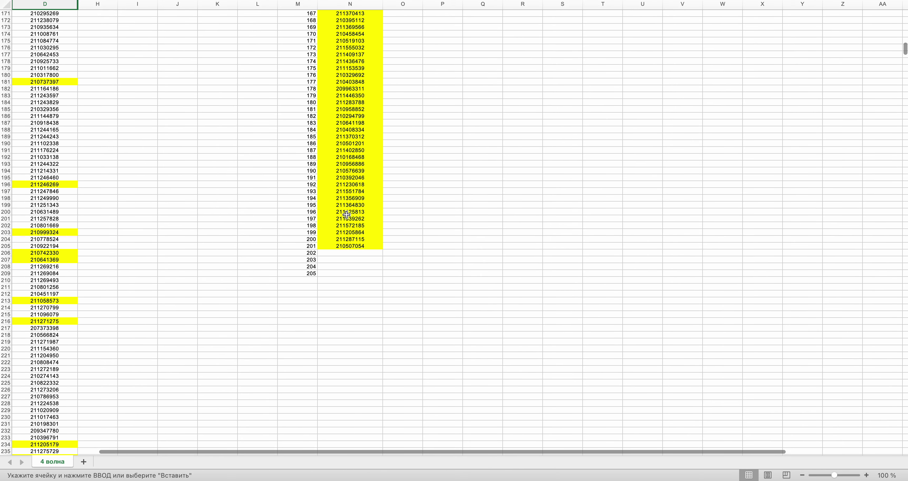
{"action": "left_click", "coordinate": [353, 281]}
{"action": "left_click", "coordinate": [377, 252]}
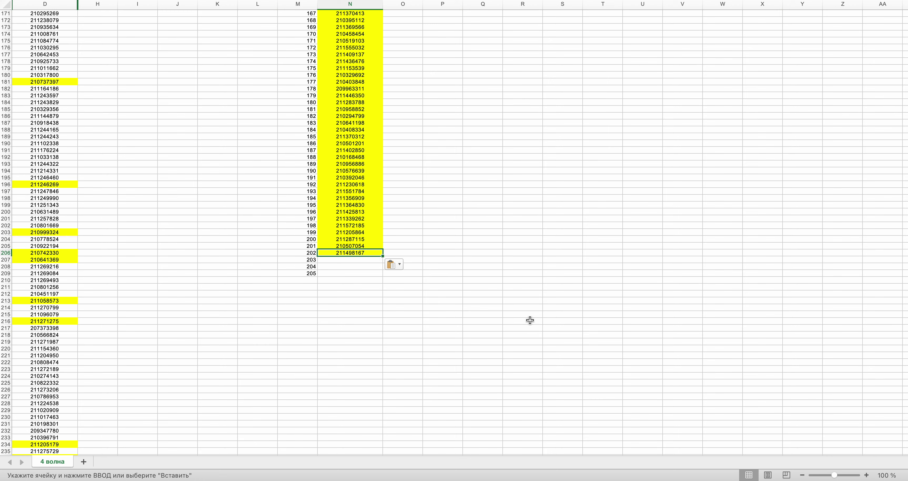
{"action": "key", "text": "ctrl+Right"}
{"action": "left_click", "coordinate": [441, 219]}
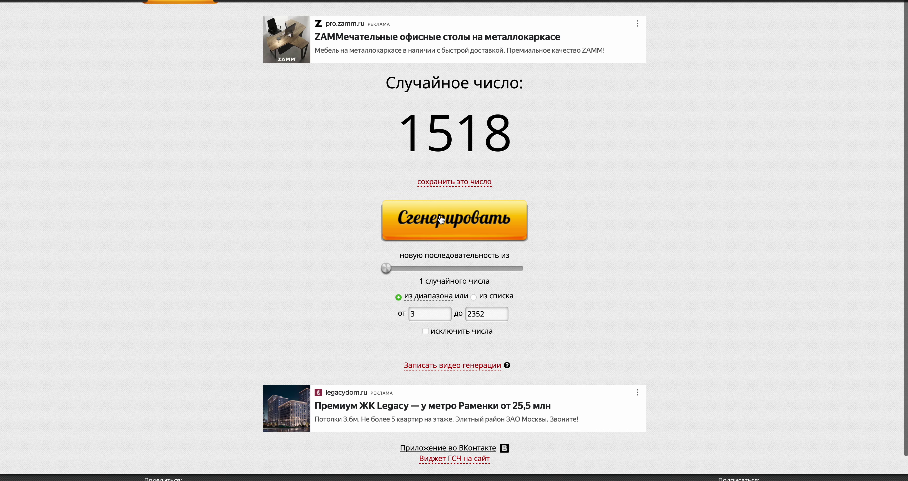
- Copy the ID in row 1518 of column D, checking it against the drawn number 1518
{"action": "key", "text": "ctrl+Left"}
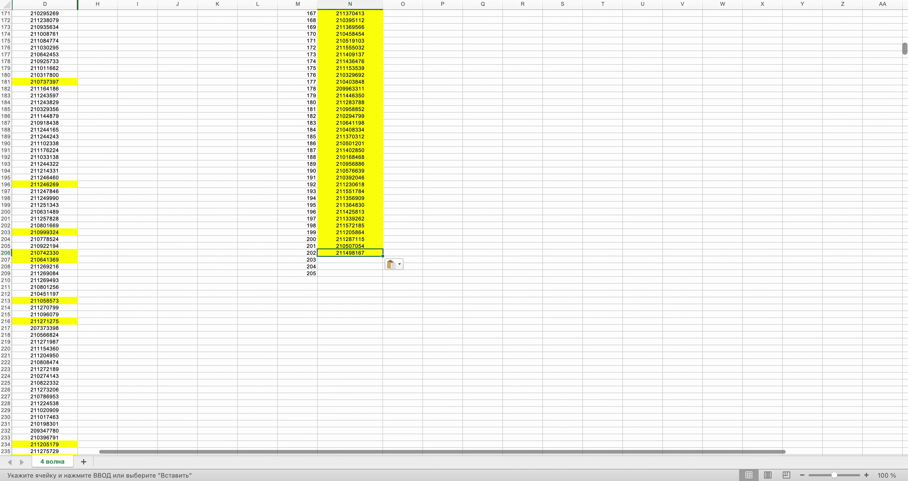
{"action": "scroll", "coordinate": [878, 260], "scroll_direction": "down", "scroll_amount": 20}
{"action": "scroll", "coordinate": [869, 307], "scroll_direction": "up", "scroll_amount": 15}
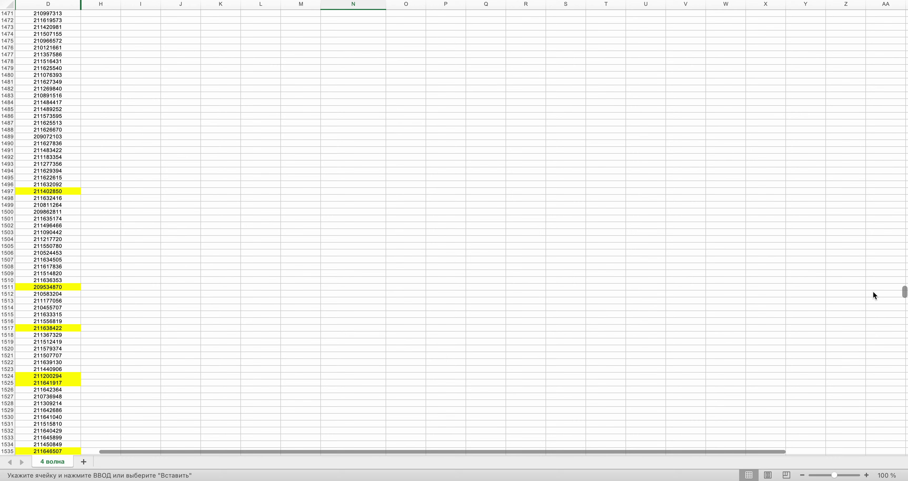
{"action": "scroll", "coordinate": [874, 295], "scroll_direction": "down", "scroll_amount": 3}
{"action": "left_click", "coordinate": [29, 282]}
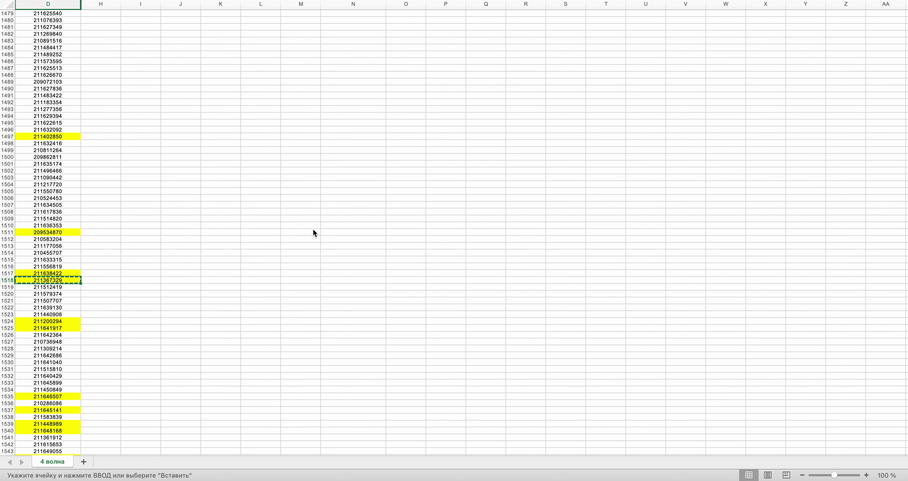
{"action": "key", "text": "ctrl+Right"}
{"action": "key", "text": "ctrl+Left"}
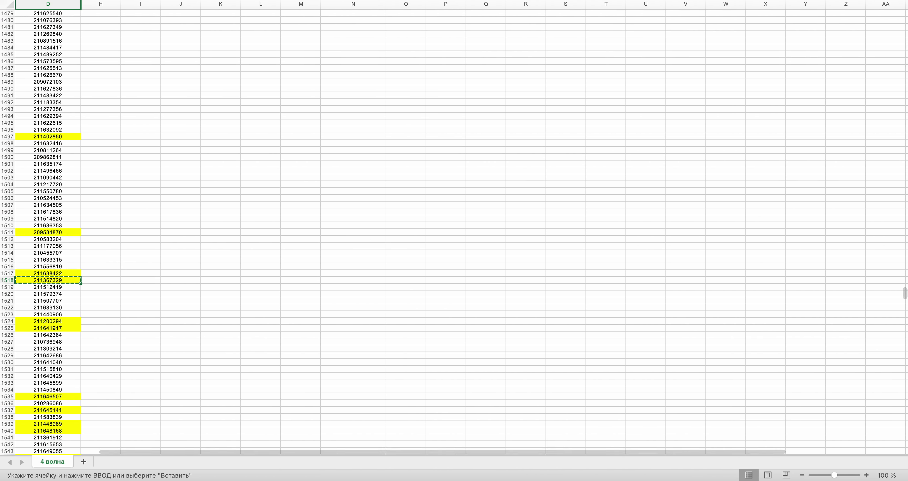
{"action": "left_click_drag", "start_coordinate": [905, 293], "coordinate": [905, 51]}
{"action": "left_click", "coordinate": [367, 192]}
{"action": "key", "text": "ctrl+Right"}
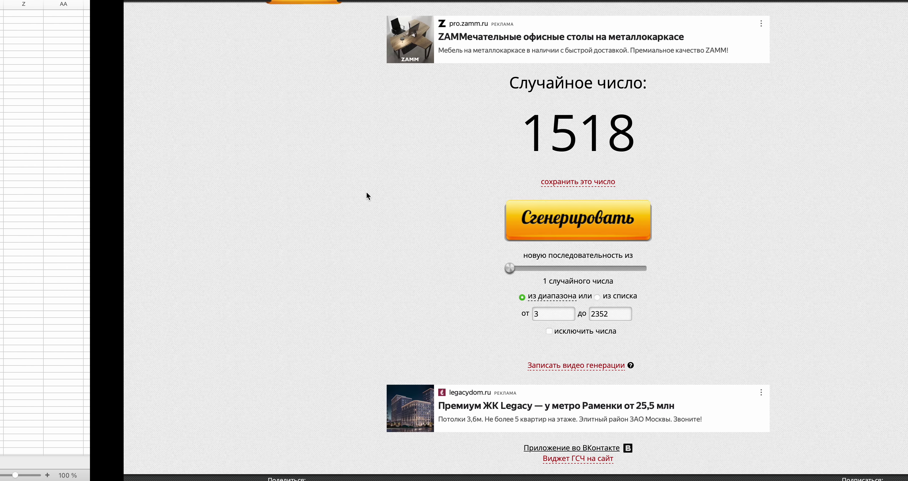
{"action": "left_click", "coordinate": [483, 224]}
{"action": "key", "text": "ctrl+Left"}
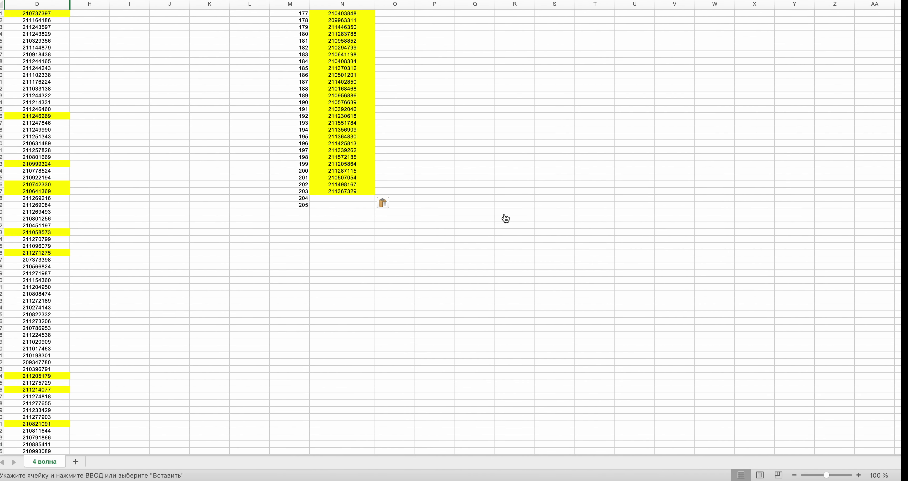
{"action": "left_click_drag", "start_coordinate": [905, 53], "coordinate": [905, 352]}
{"action": "left_click", "coordinate": [51, 295]}
{"action": "key", "text": "super+c"}
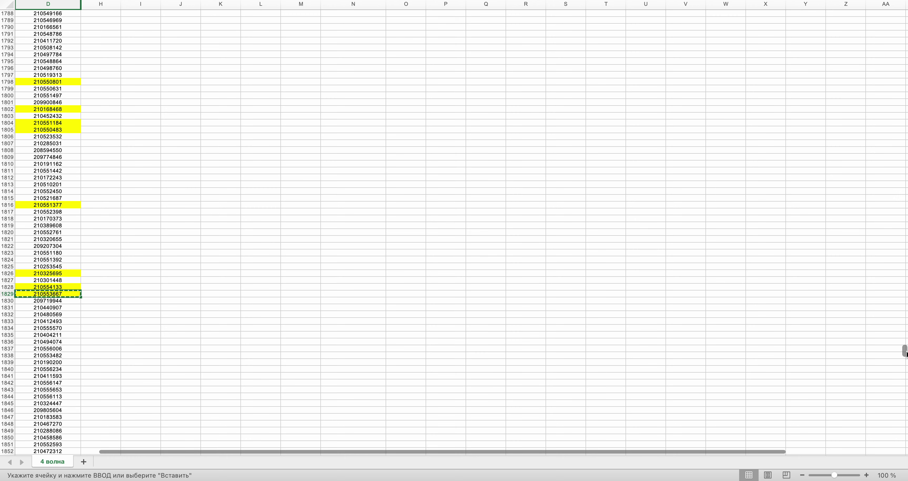
{"action": "left_click_drag", "start_coordinate": [905, 351], "coordinate": [905, 50]}
{"action": "scroll", "coordinate": [882, 73], "scroll_direction": "up", "scroll_amount": 3}
{"action": "key", "text": "super+v"}
{"action": "key", "text": "ctrl+Right"}
{"action": "left_click", "coordinate": [456, 220]}
{"action": "key", "text": "ctrl+Left"}
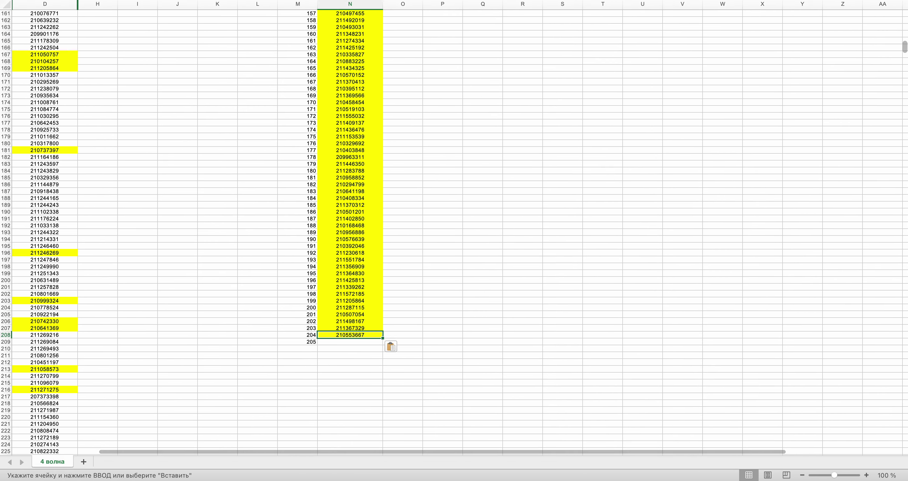
{"action": "scroll", "coordinate": [454, 229], "scroll_direction": "down", "scroll_amount": 20}
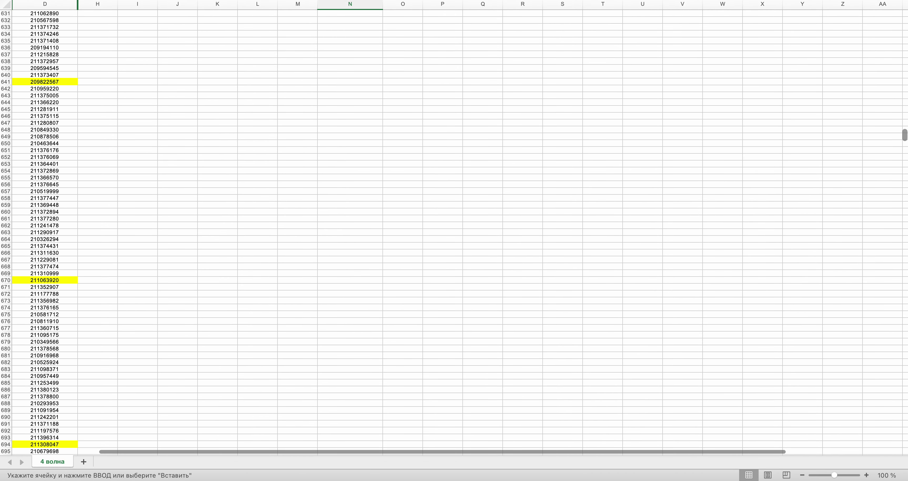
{"action": "scroll", "coordinate": [454, 229], "scroll_direction": "down", "scroll_amount": 1}
{"action": "scroll", "coordinate": [332, 191], "scroll_direction": "up", "scroll_amount": 1}
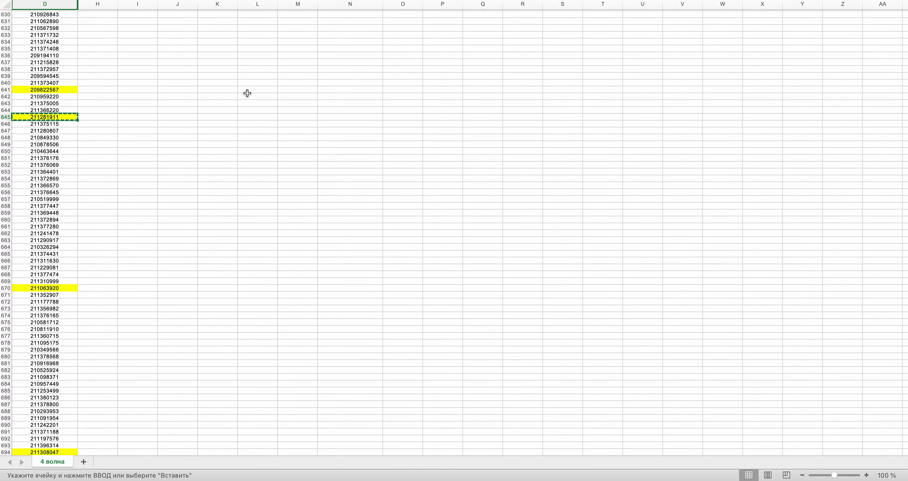
{"action": "scroll", "coordinate": [370, 140], "scroll_direction": "up", "scroll_amount": 20}
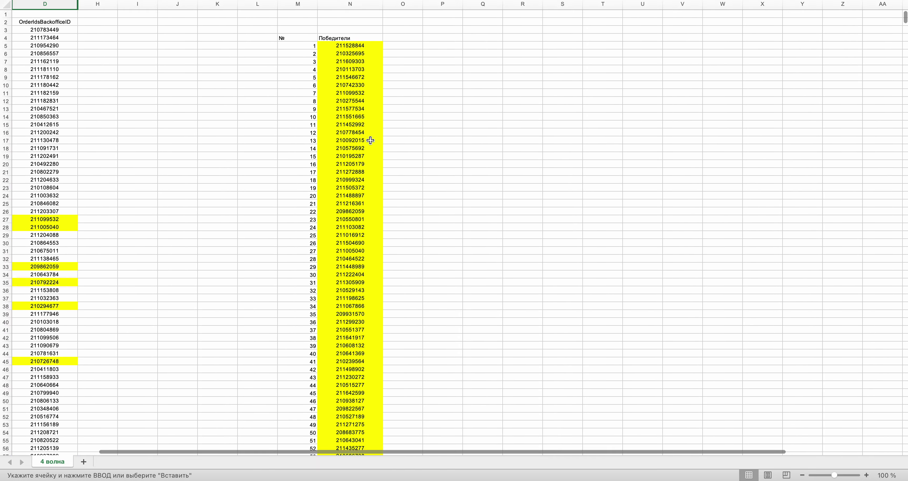
{"action": "scroll", "coordinate": [370, 141], "scroll_direction": "down", "scroll_amount": 10}
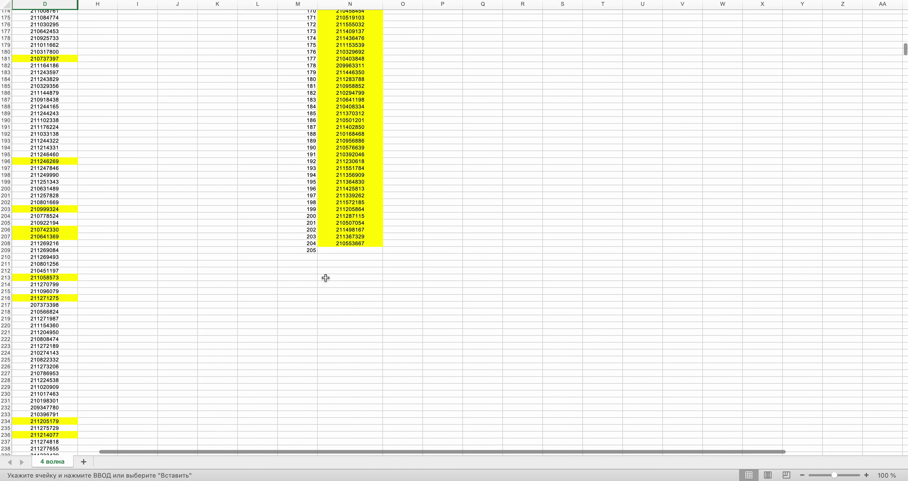
{"action": "left_click", "coordinate": [332, 248]}
{"action": "key", "text": "super+v"}
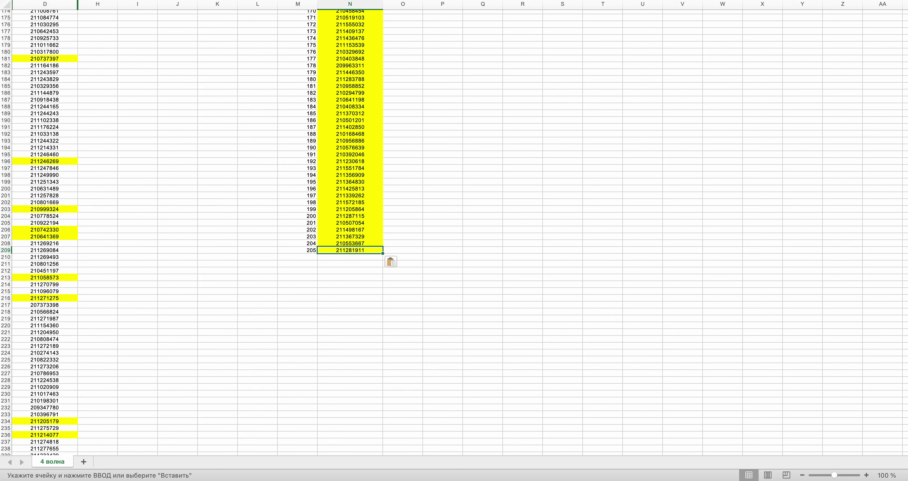